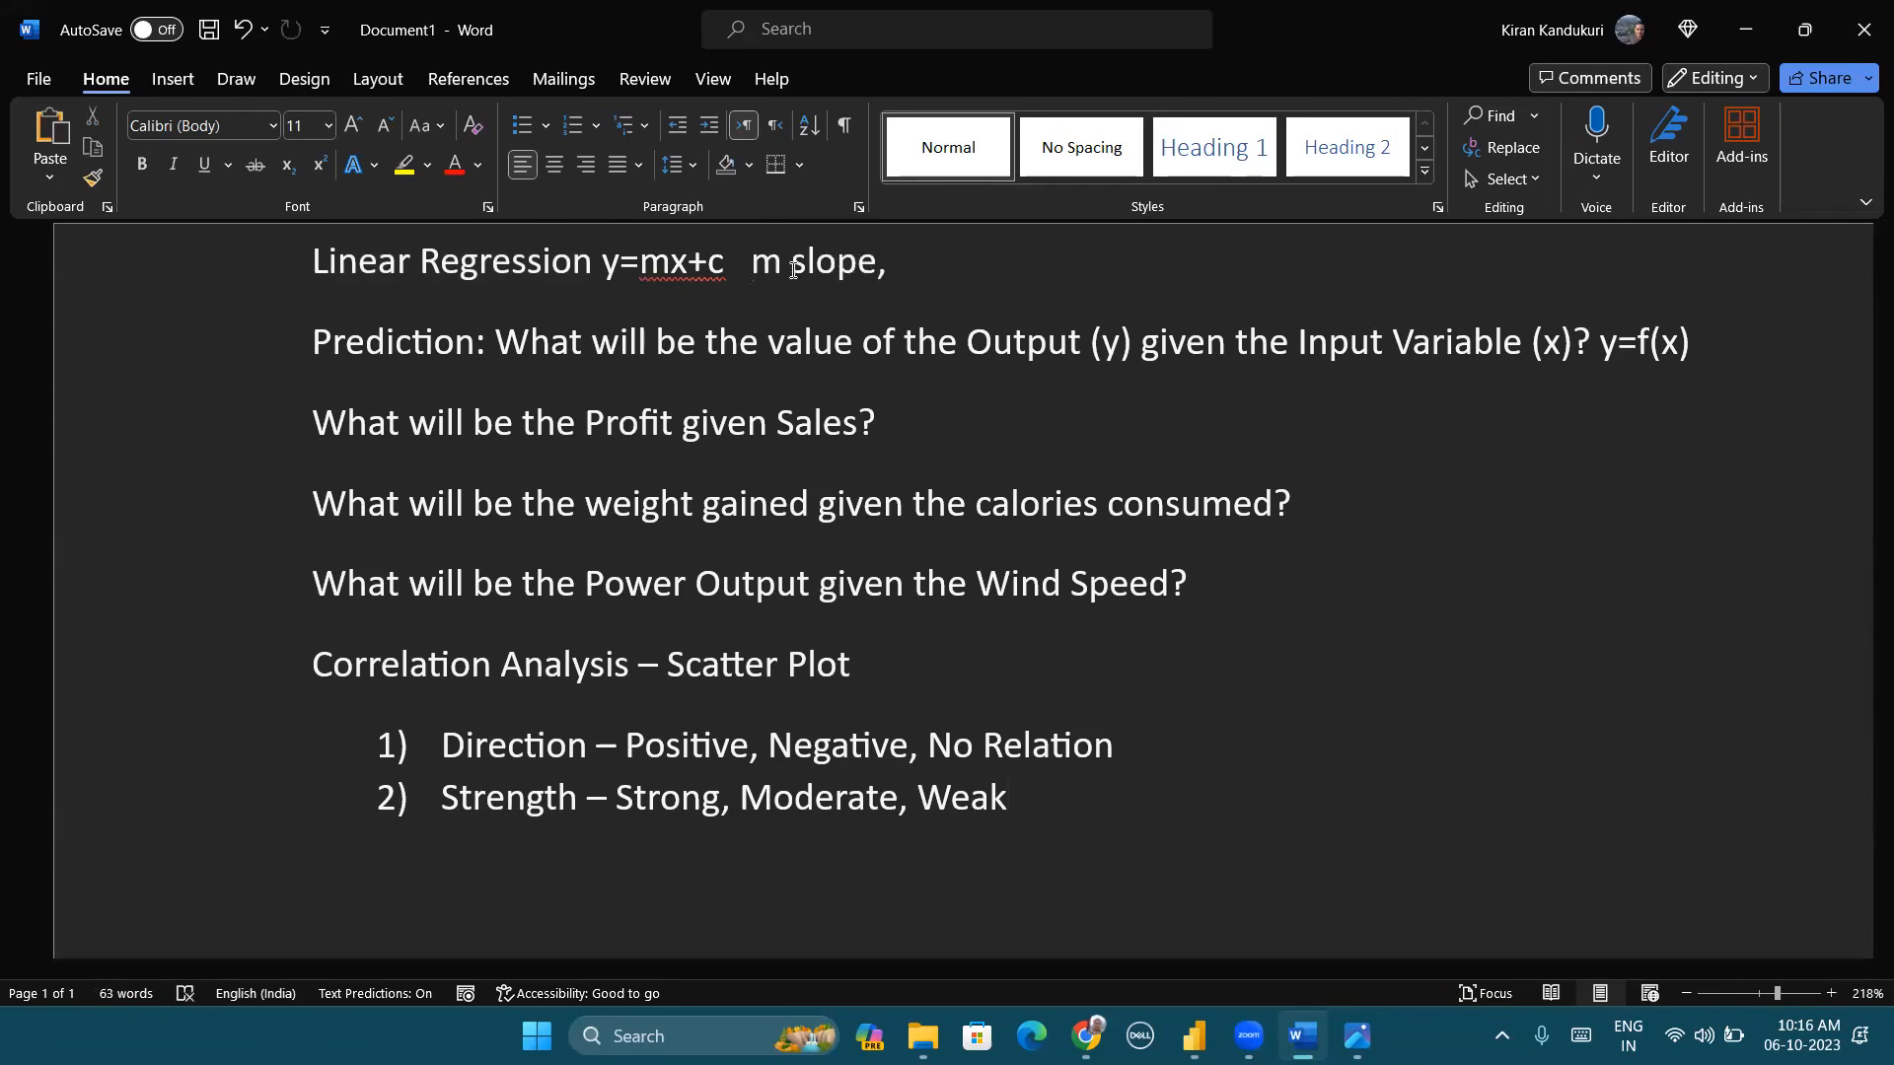
# Step: Complete the linear regression line by adding "c y-intercept" after "m slope,"
pyautogui.write('c y-int')
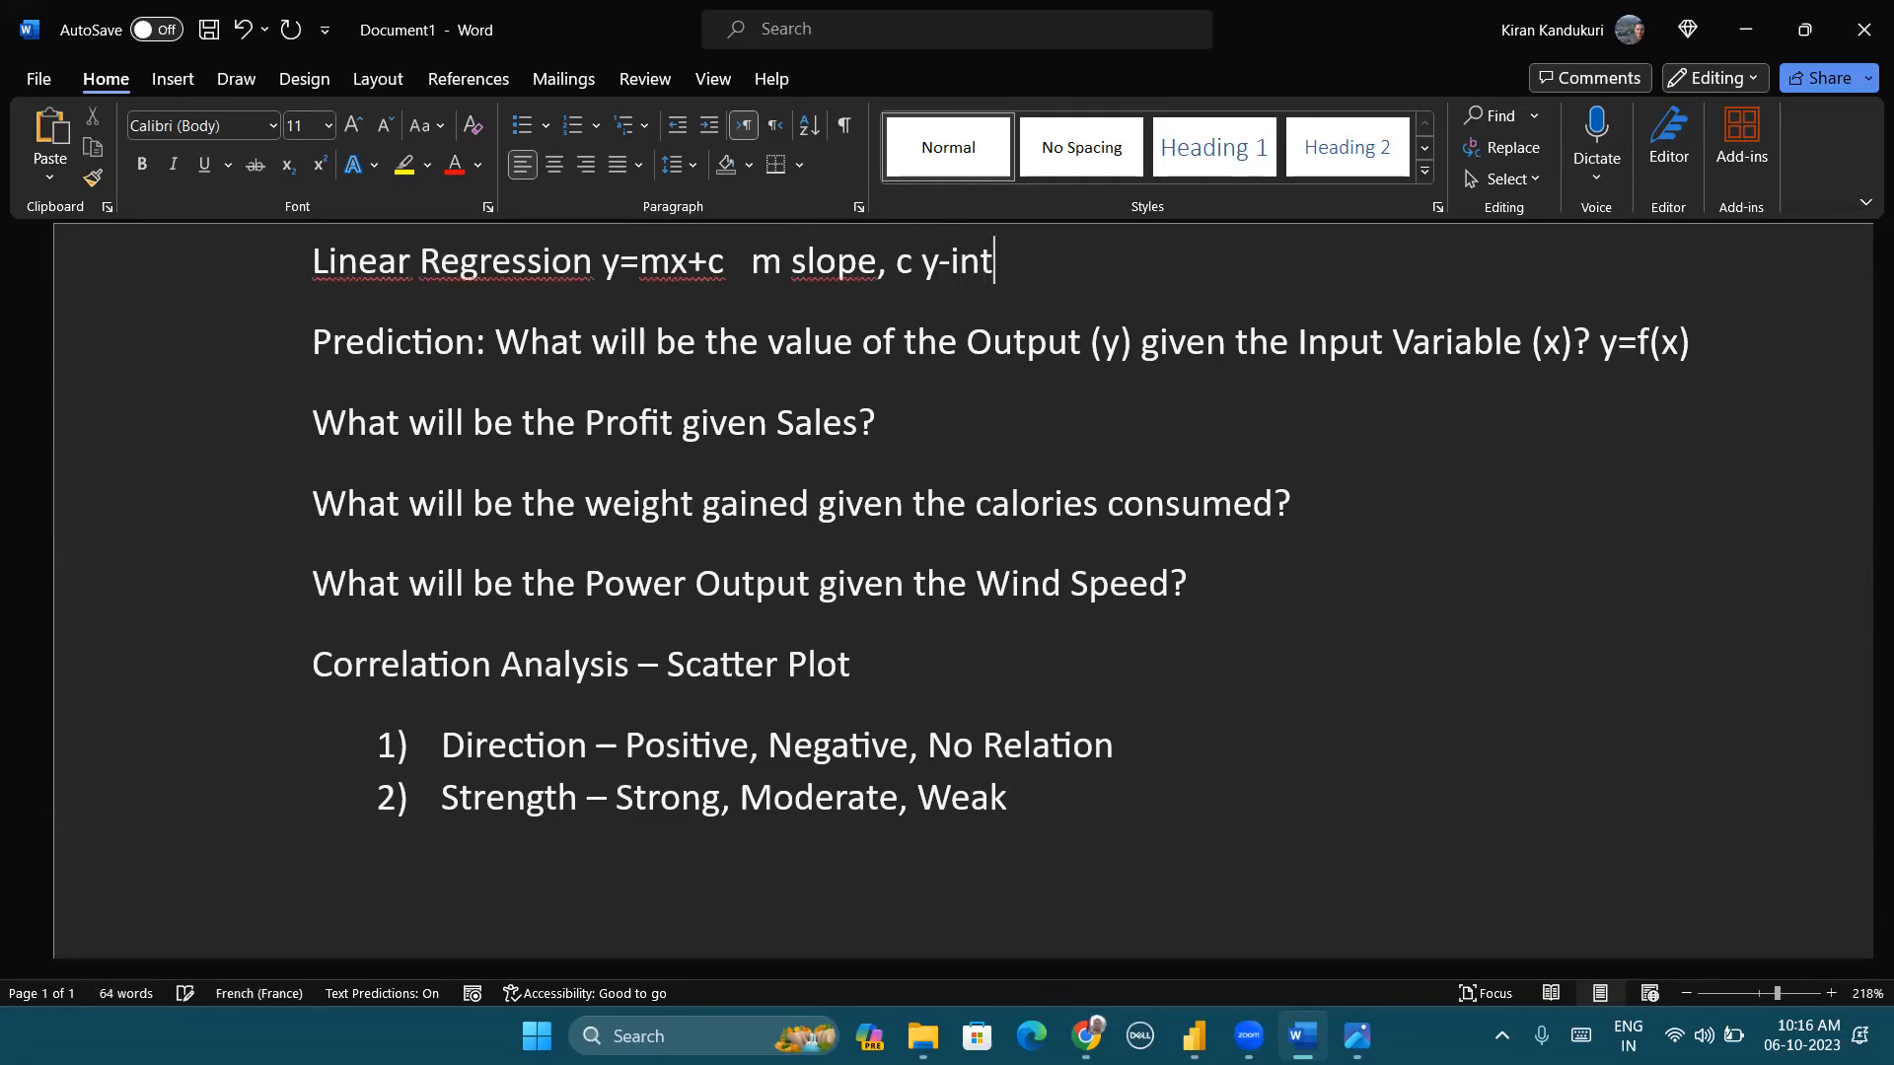
pyautogui.write('ercept')
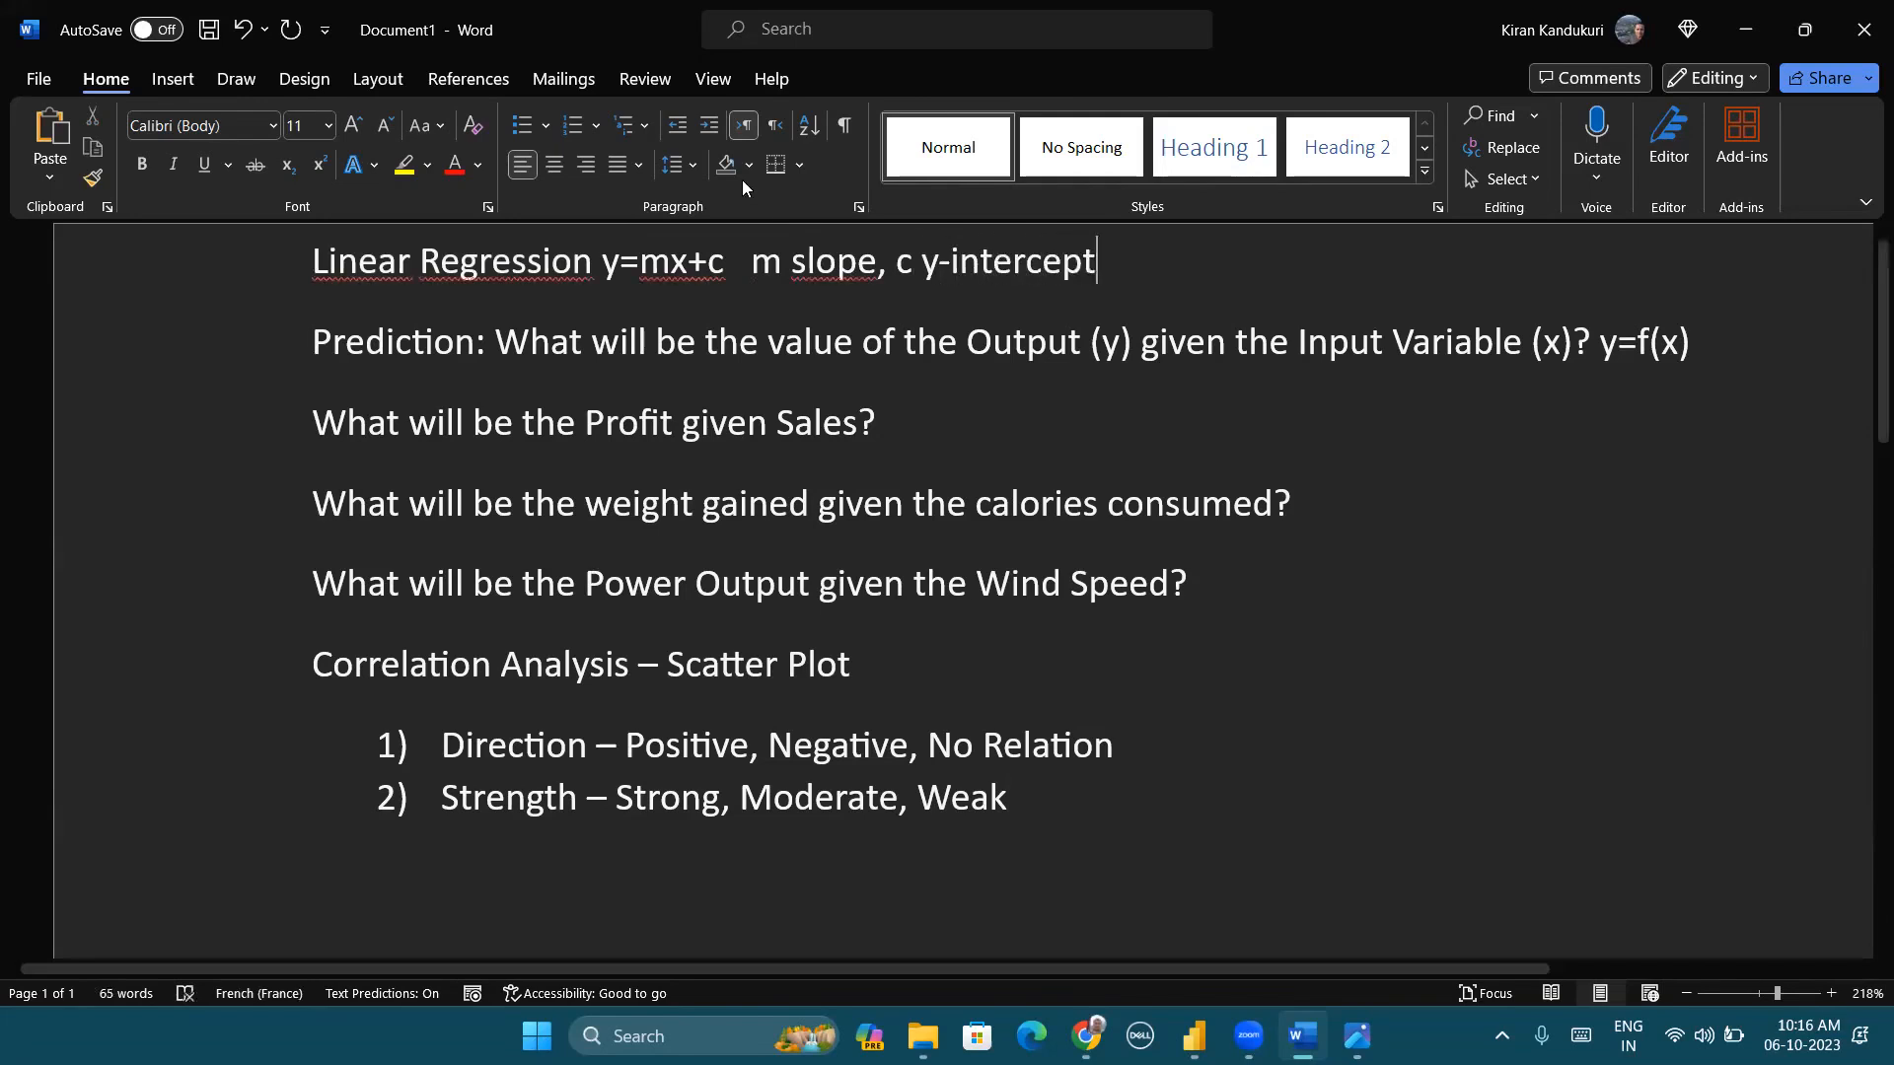
pyautogui.moveTo(885, 261); pyautogui.dragTo(1075, 270)
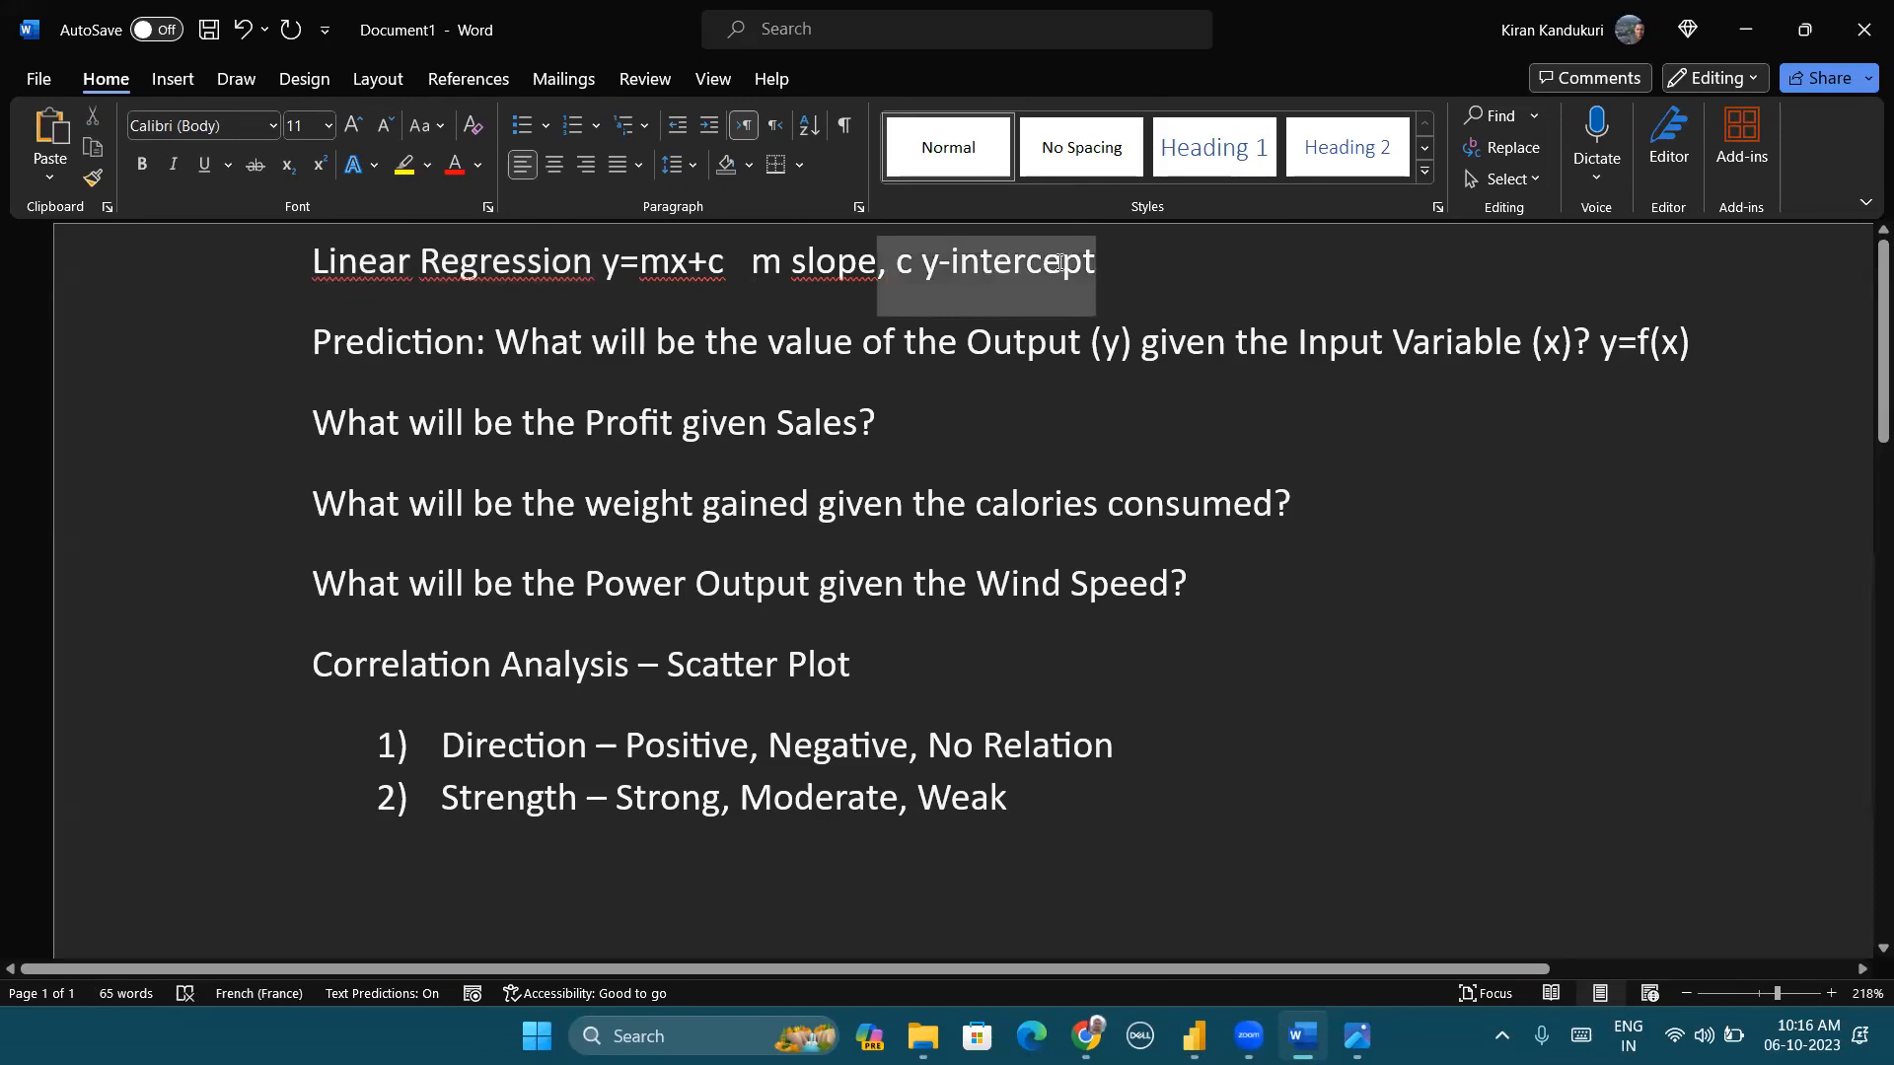
pyautogui.click(1075, 270)
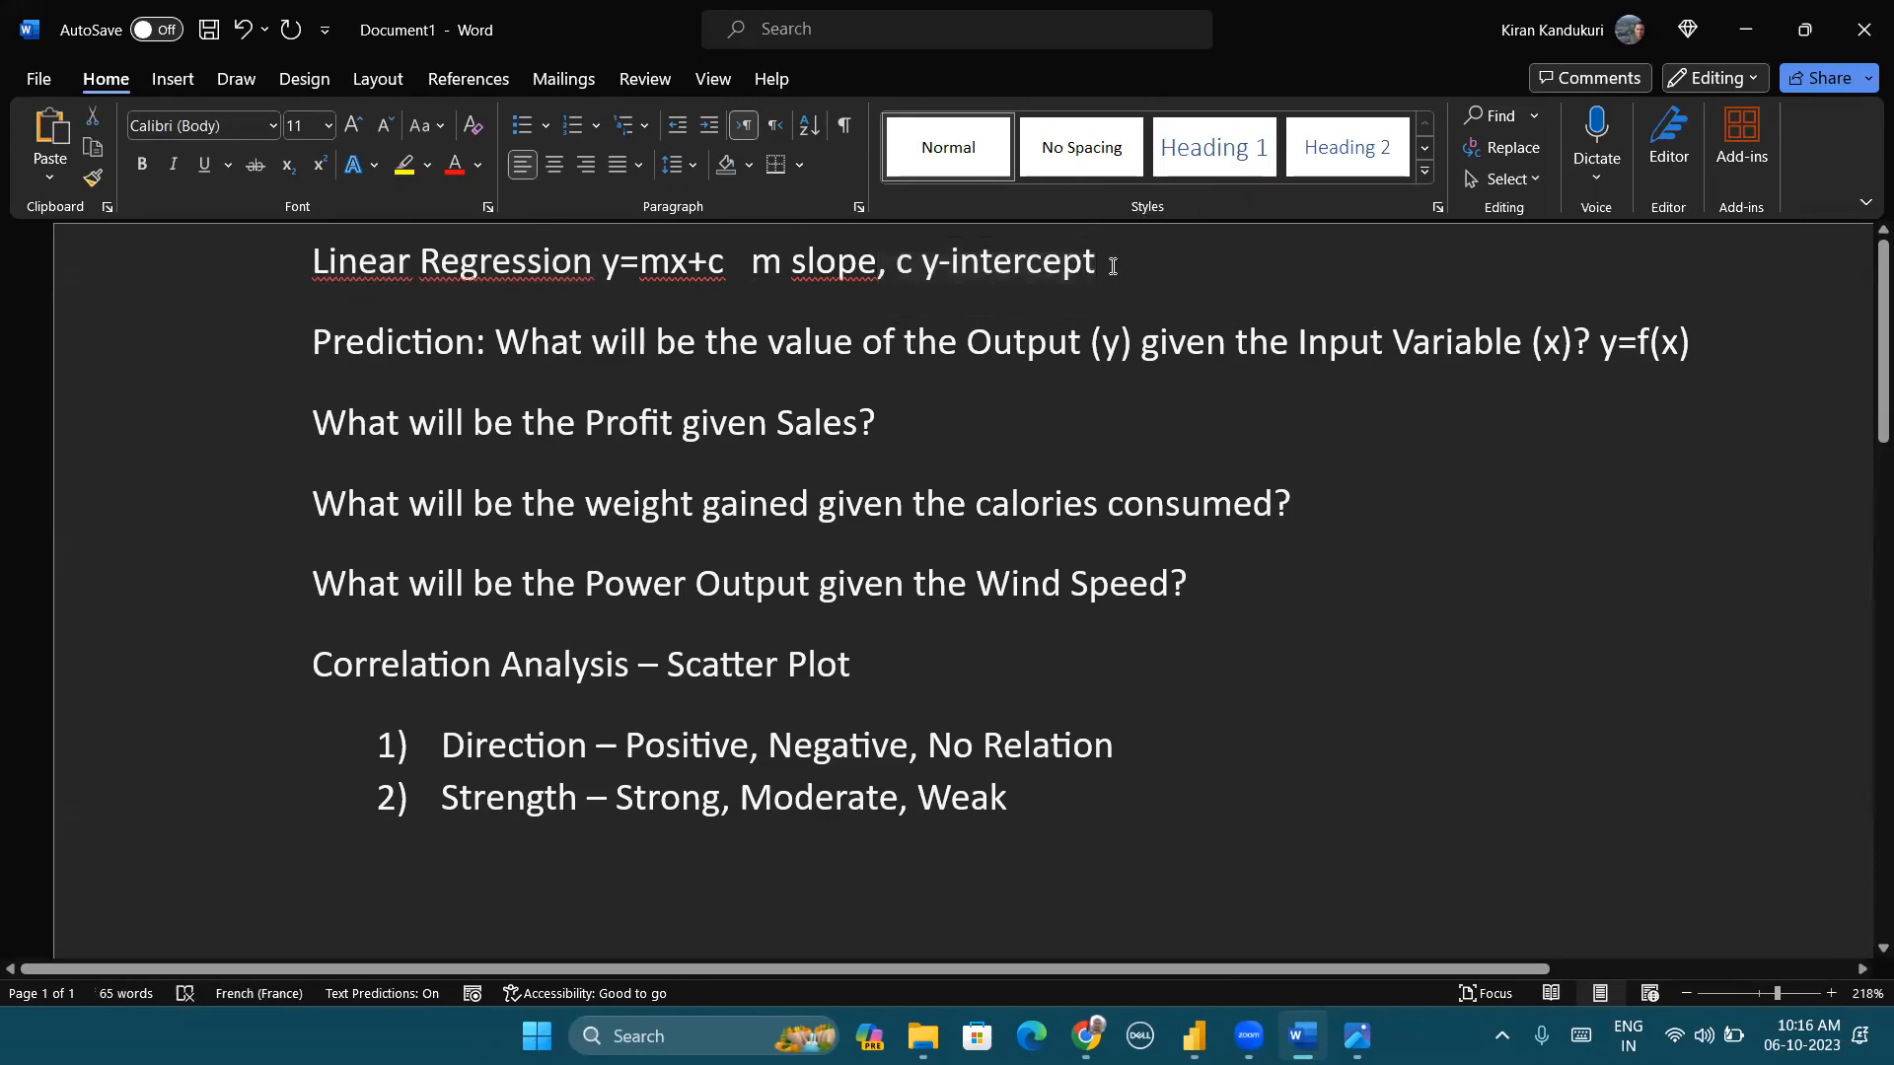
pyautogui.click(1113, 267)
# Step: Annotate the screen with sketched axes, scattered points and a rising trend line crossing the y-axis, underline "y-intercept", and clear the drawing
pyautogui.hotkey('alt', 'Tab')
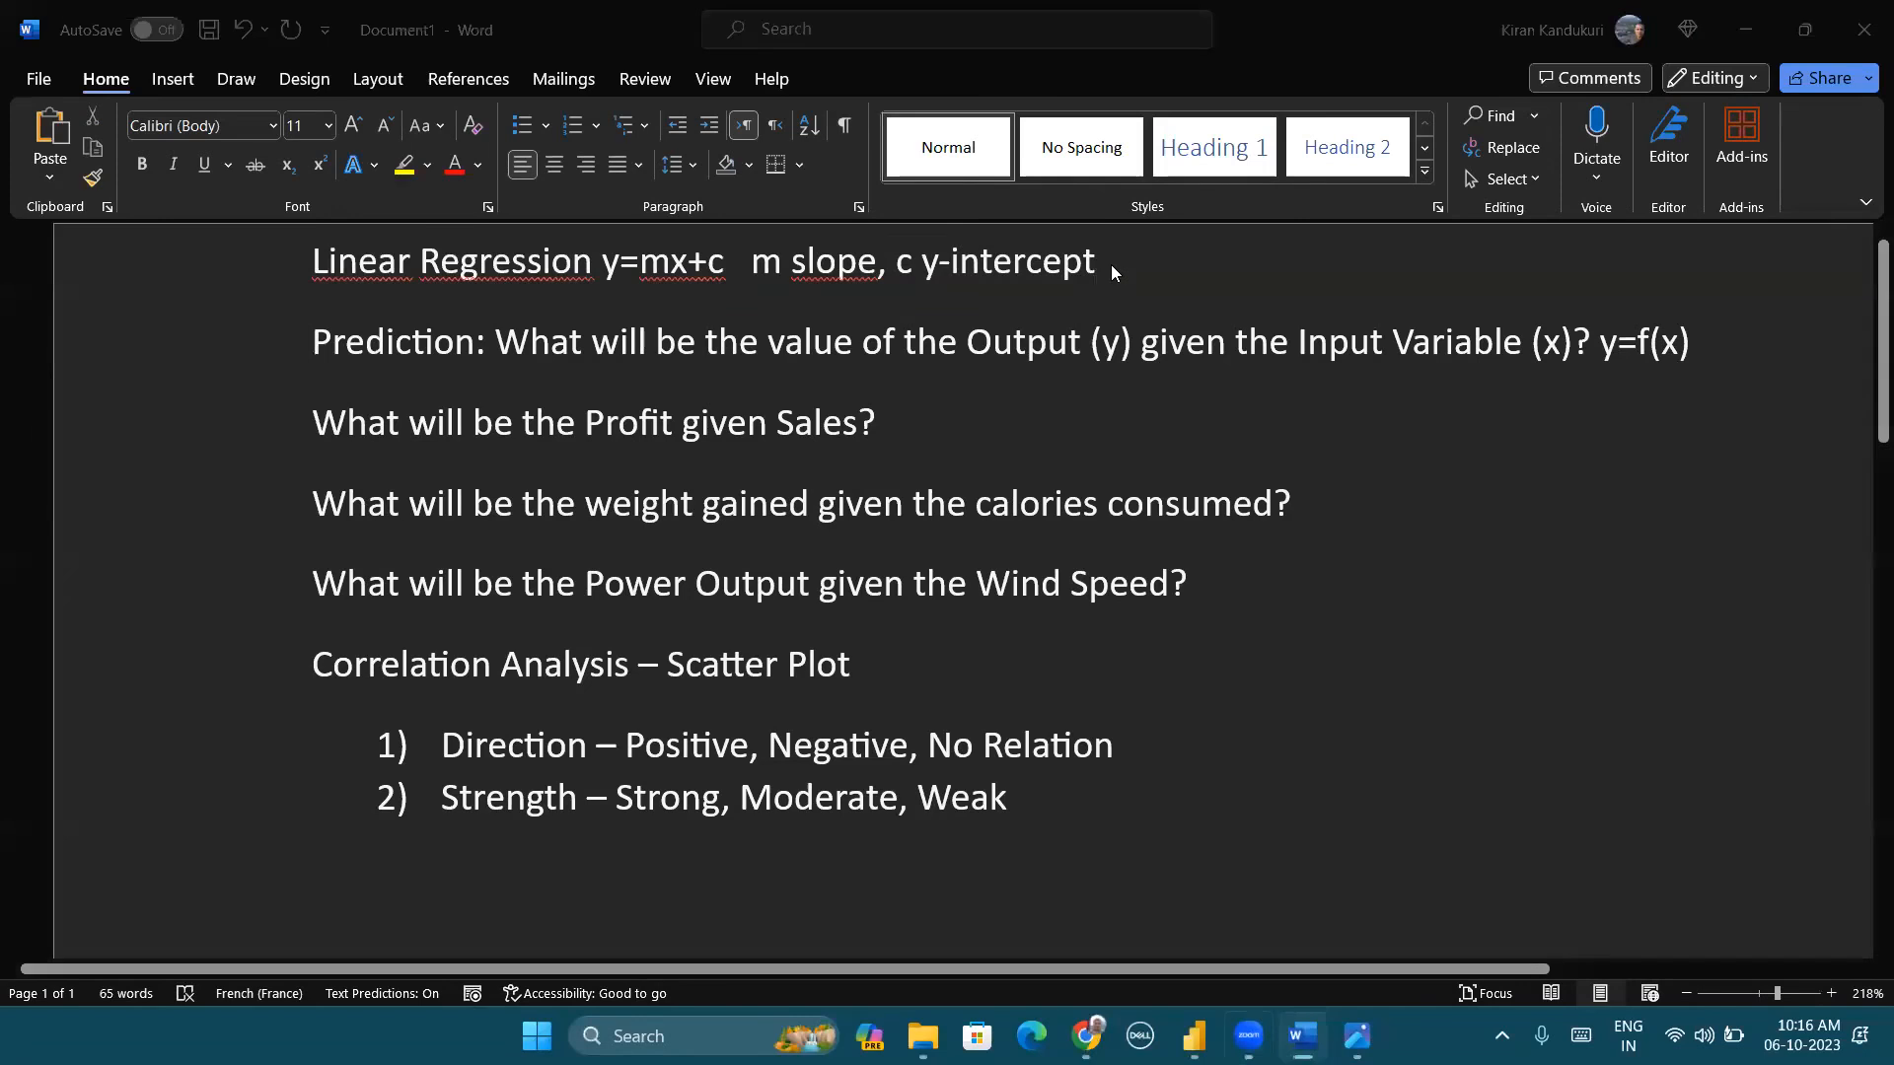
pyautogui.moveTo(1369, 542)
pyautogui.mouseDown()
pyautogui.moveTo(1426, 535)
pyautogui.moveTo(1774, 760)
pyautogui.mouseUp()
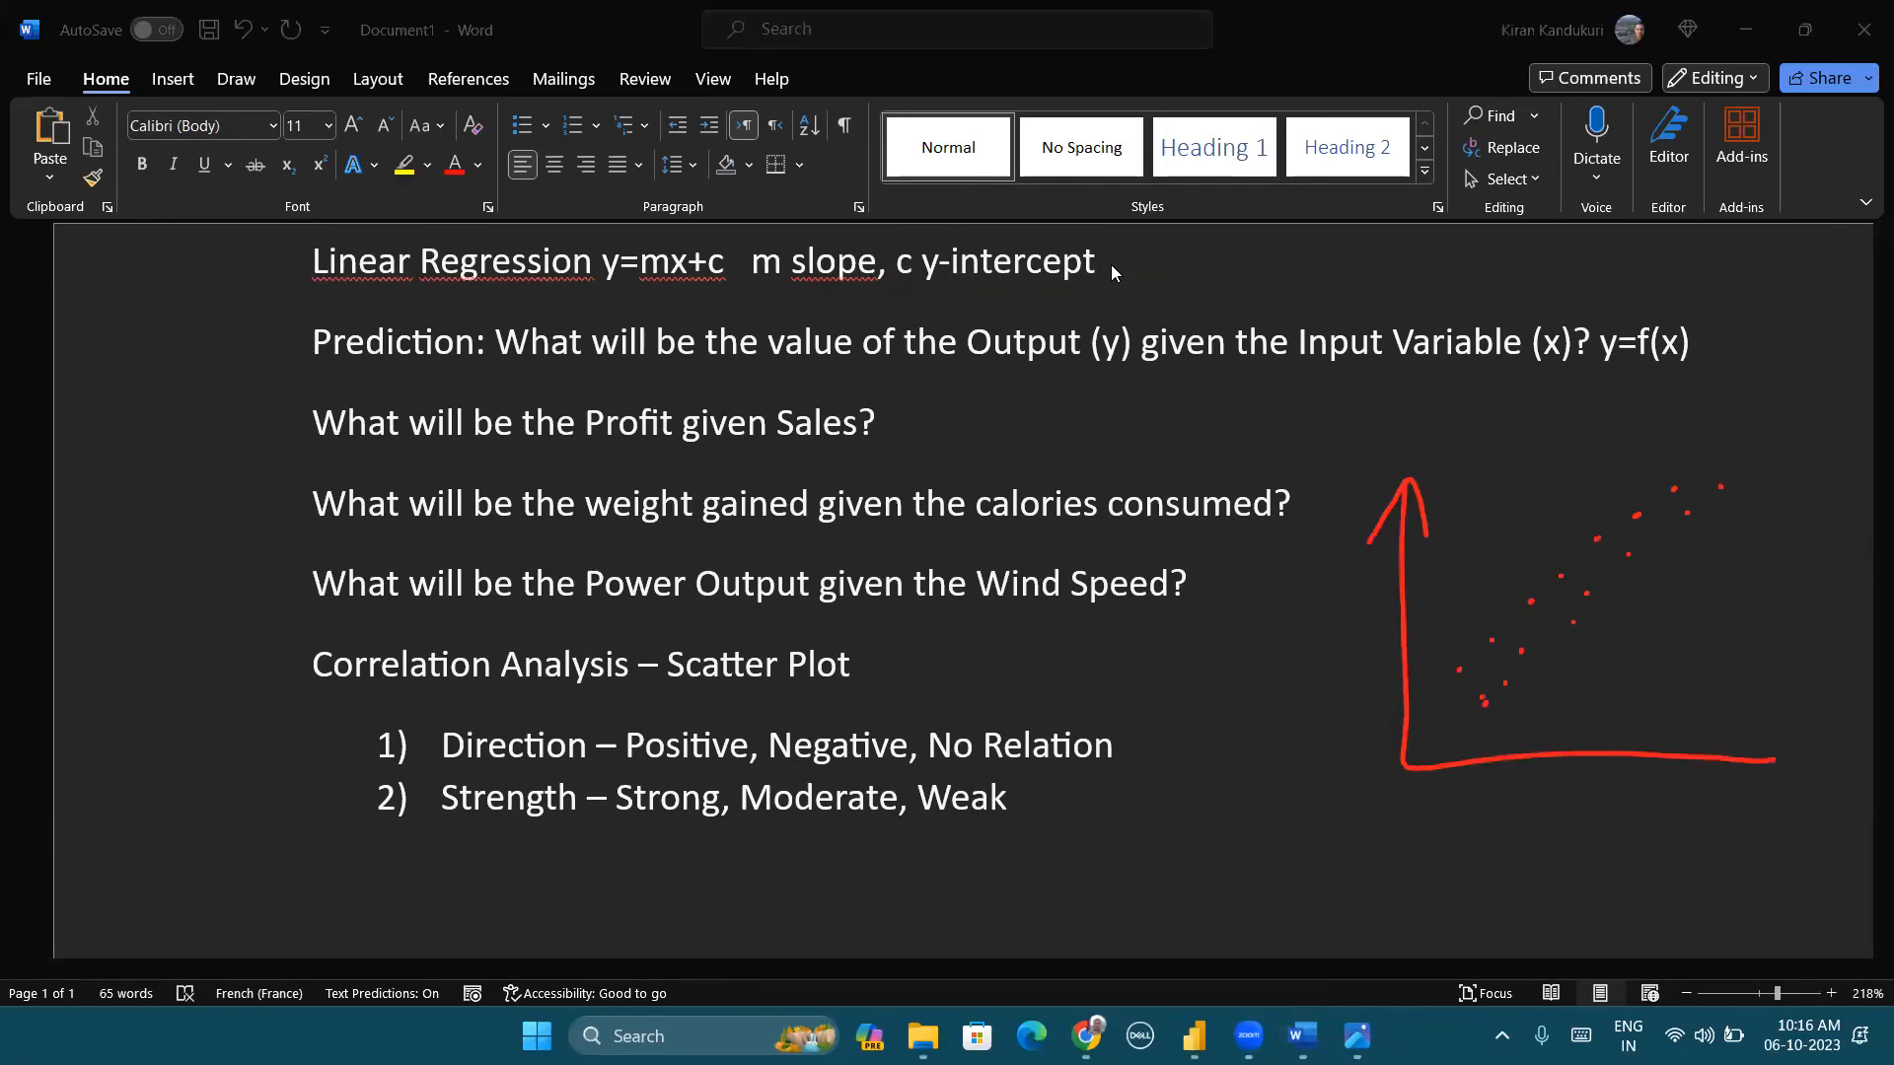
pyautogui.moveTo(1446, 733)
pyautogui.mouseDown()
pyautogui.moveTo(1691, 511)
pyautogui.moveTo(1798, 447)
pyautogui.mouseUp()
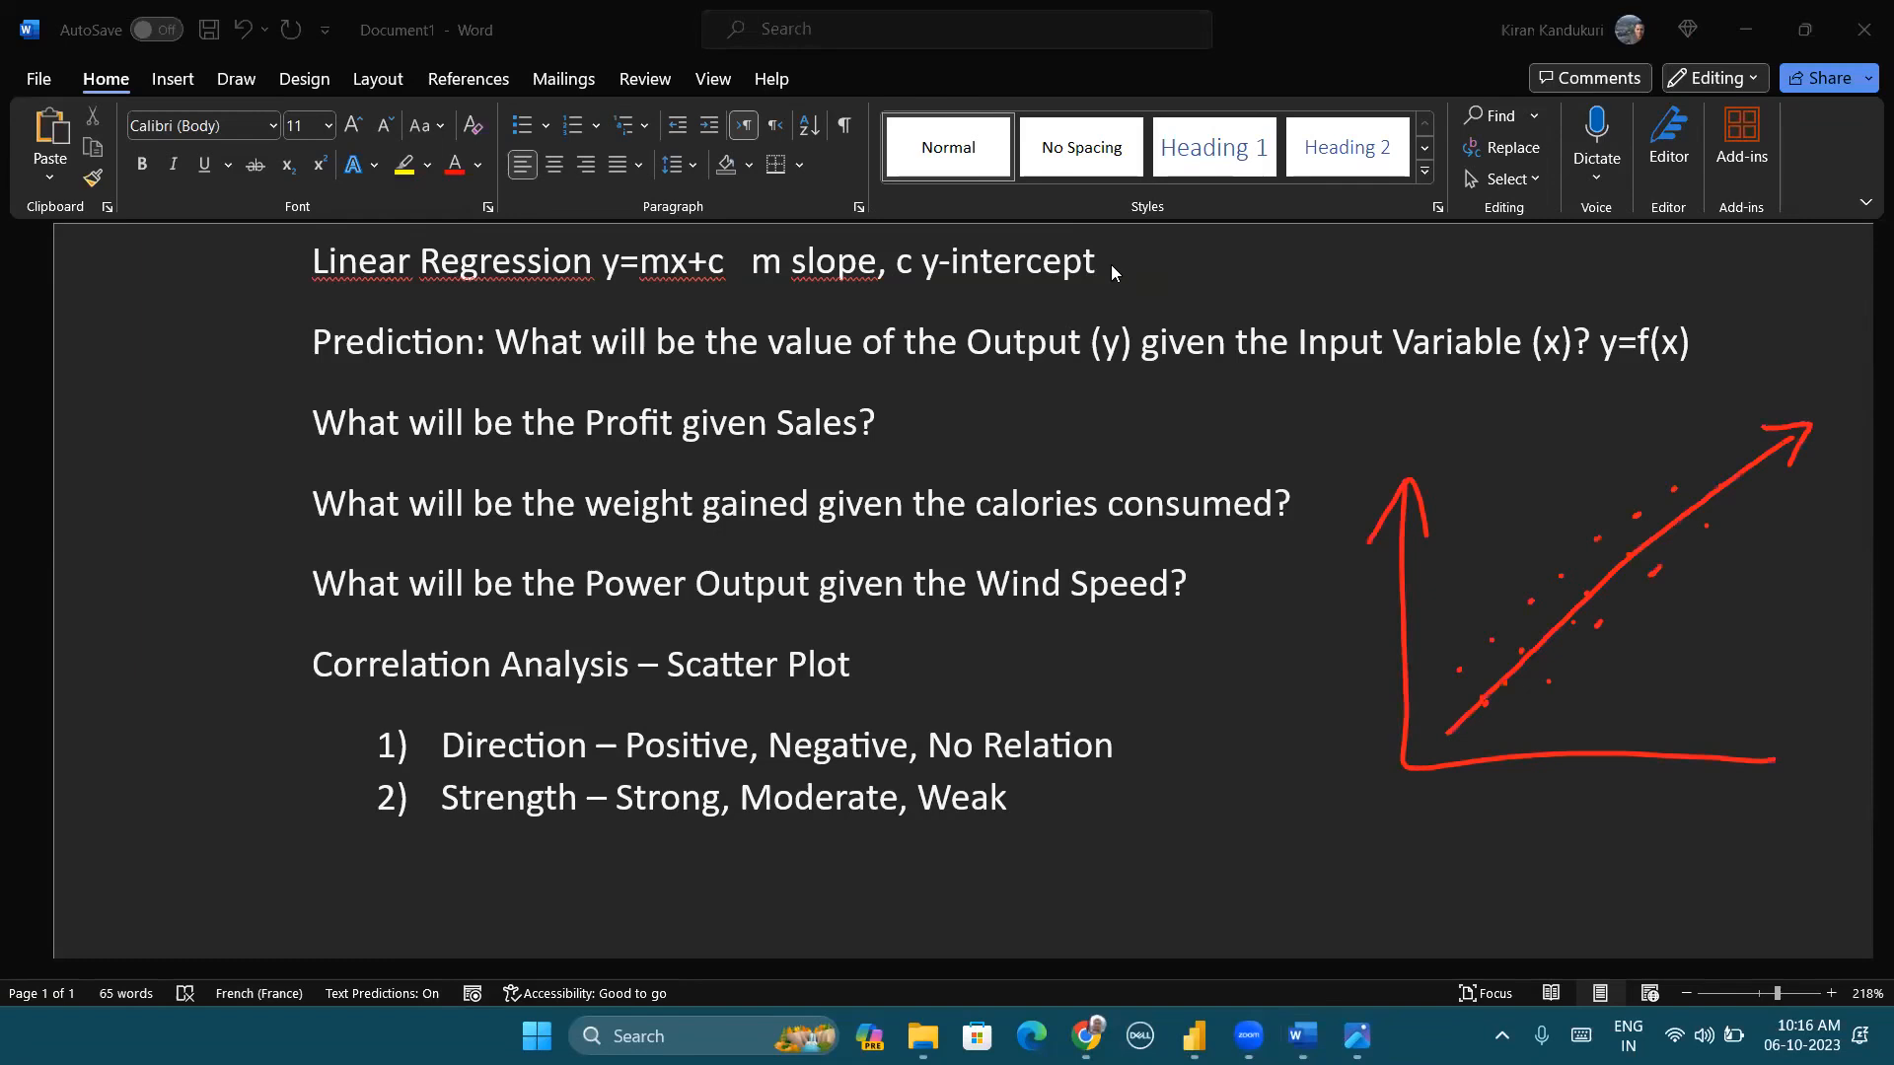
pyautogui.moveTo(1480, 696)
pyautogui.mouseDown()
pyautogui.moveTo(1258, 840)
pyautogui.moveTo(1781, 482)
pyautogui.mouseUp()
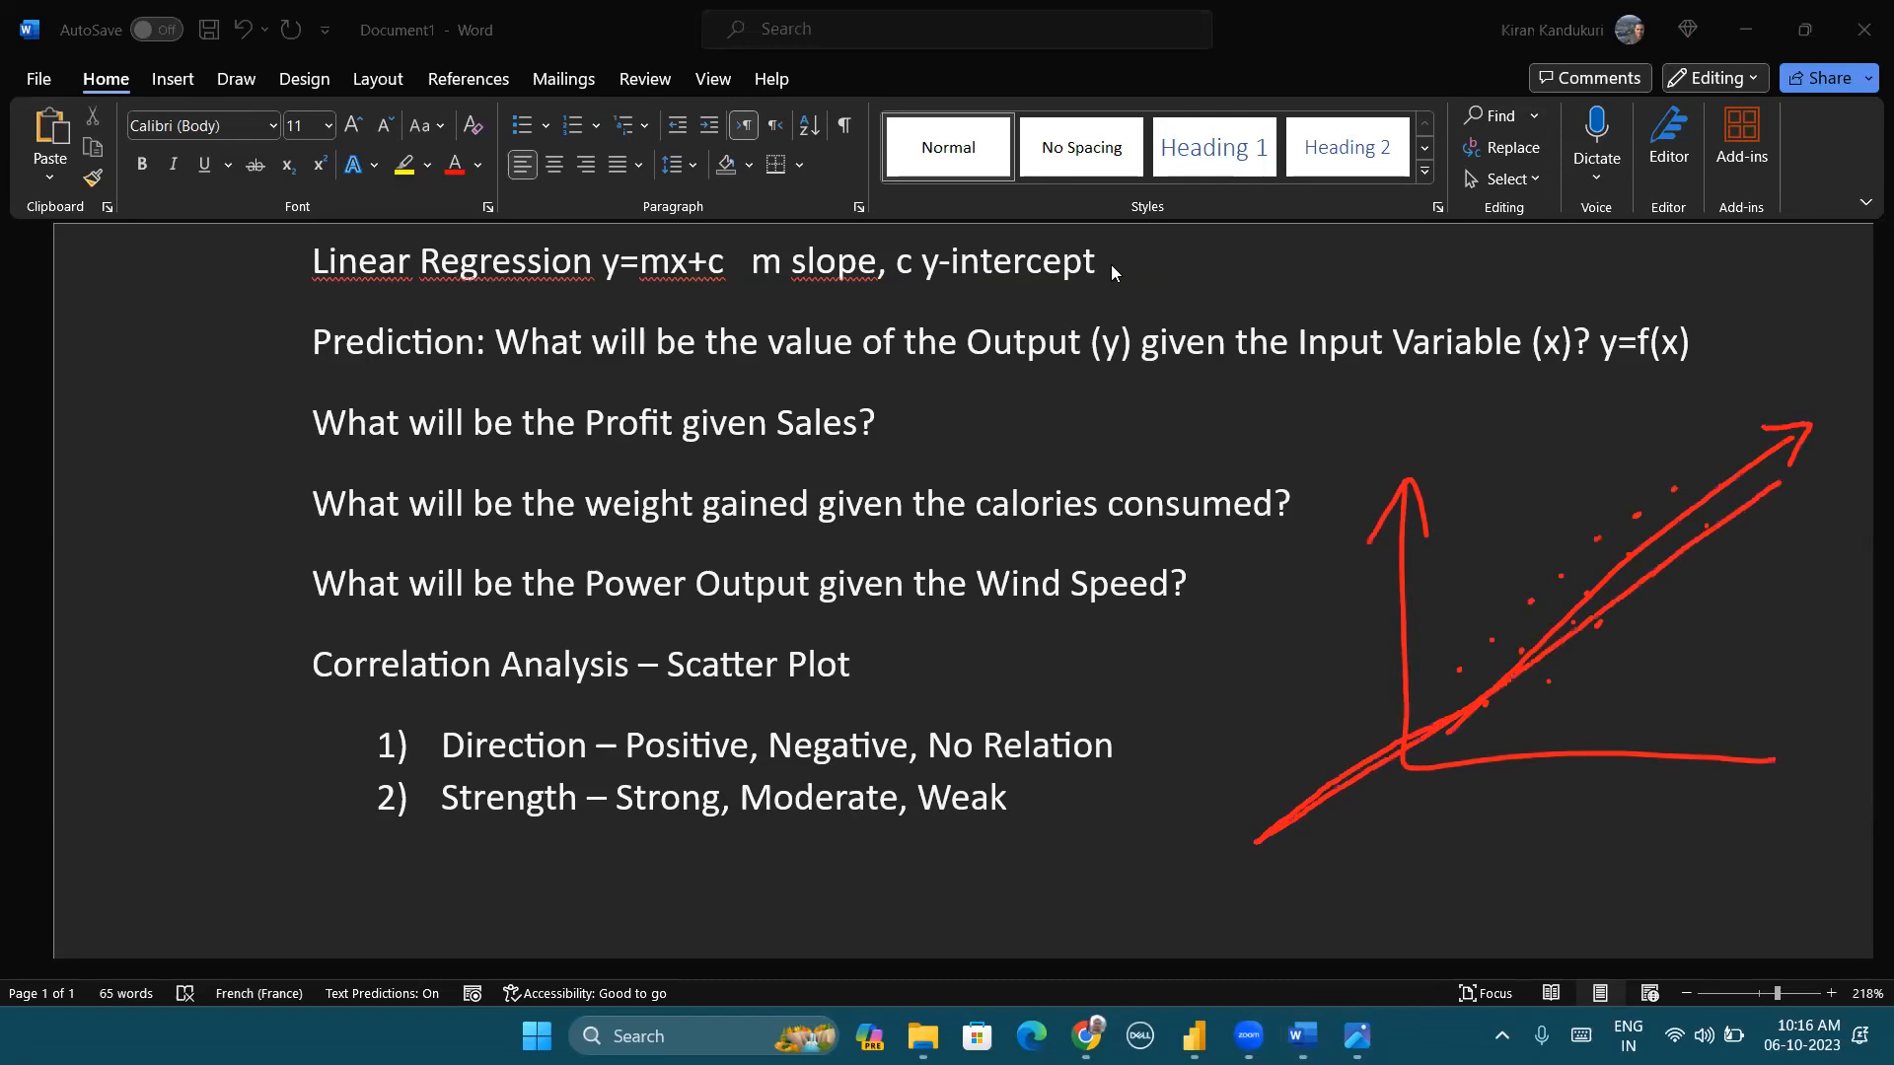
pyautogui.moveTo(1361, 731); pyautogui.dragTo(1441, 758)
pyautogui.moveTo(1627, 584); pyautogui.dragTo(1311, 800)
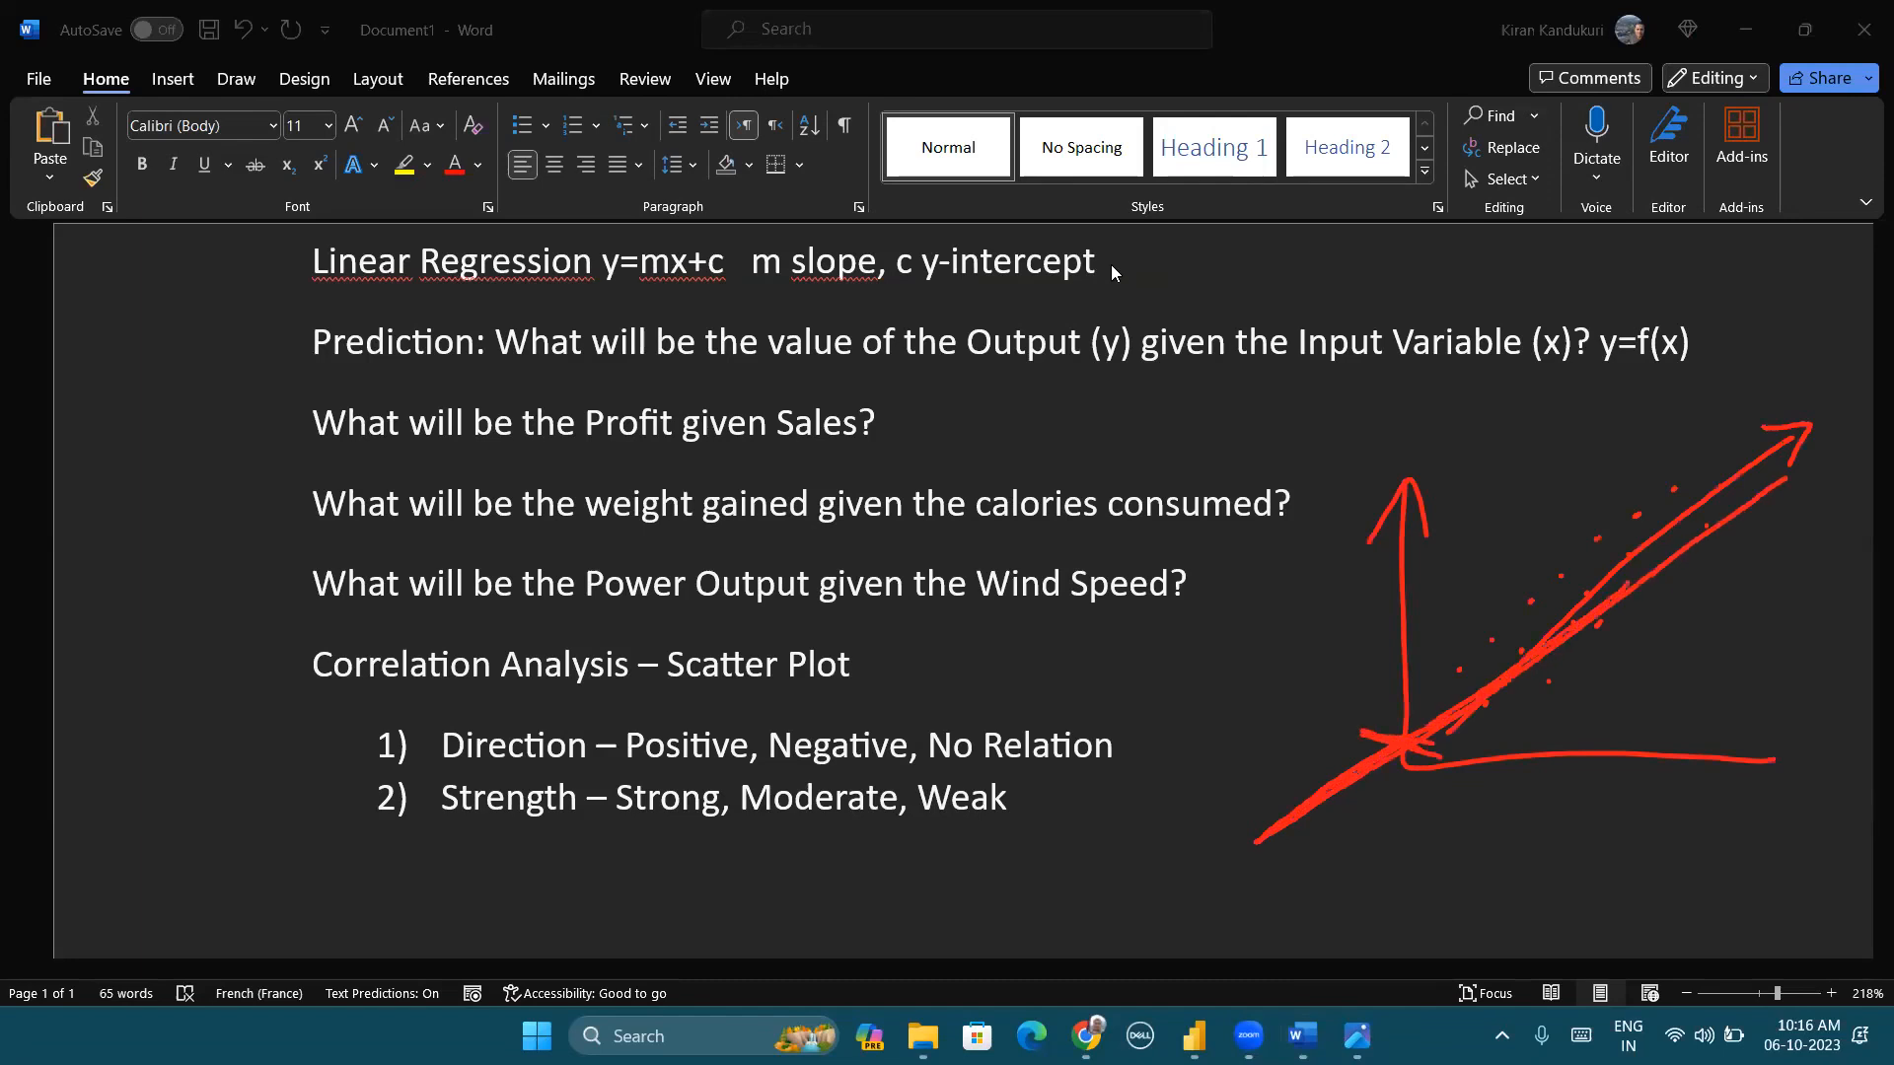
pyautogui.moveTo(920, 294); pyautogui.dragTo(1086, 298)
pyautogui.click(1357, 129)
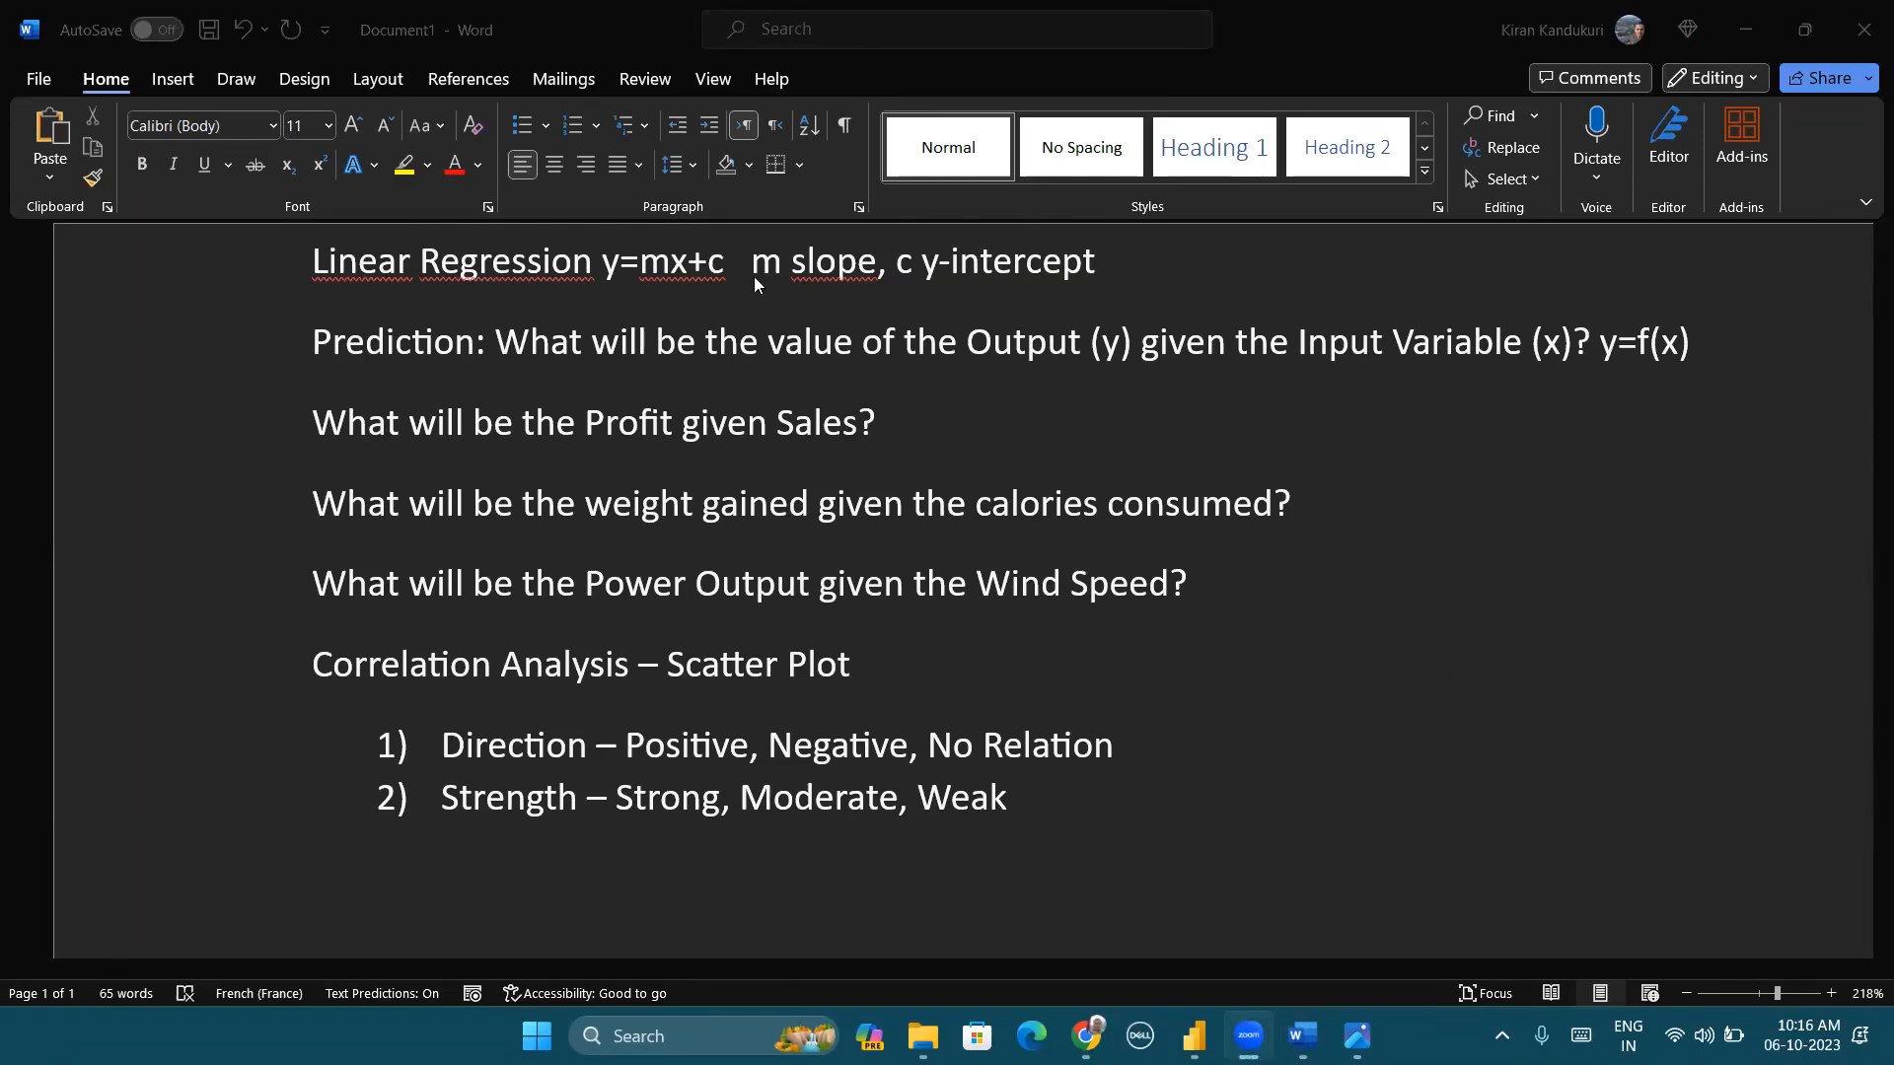
pyautogui.click(617, 261)
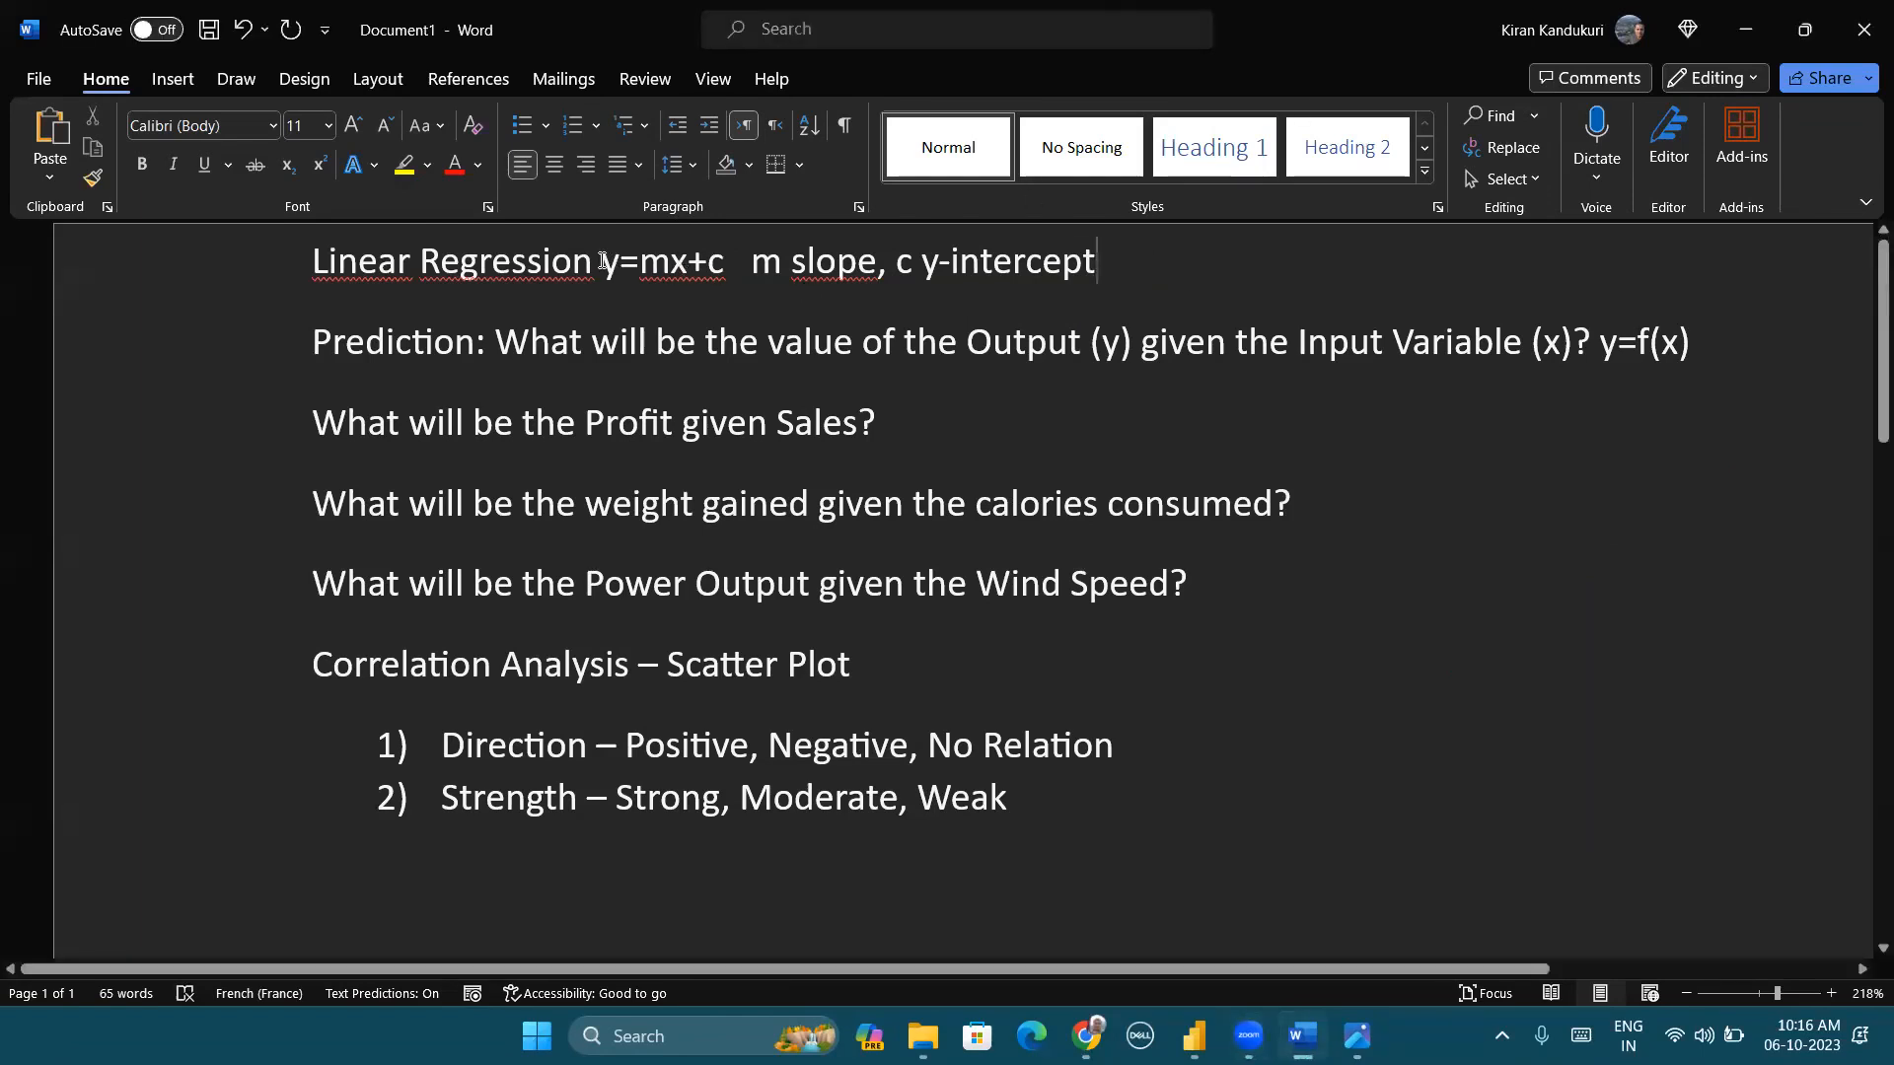
pyautogui.moveTo(602, 261); pyautogui.dragTo(887, 268)
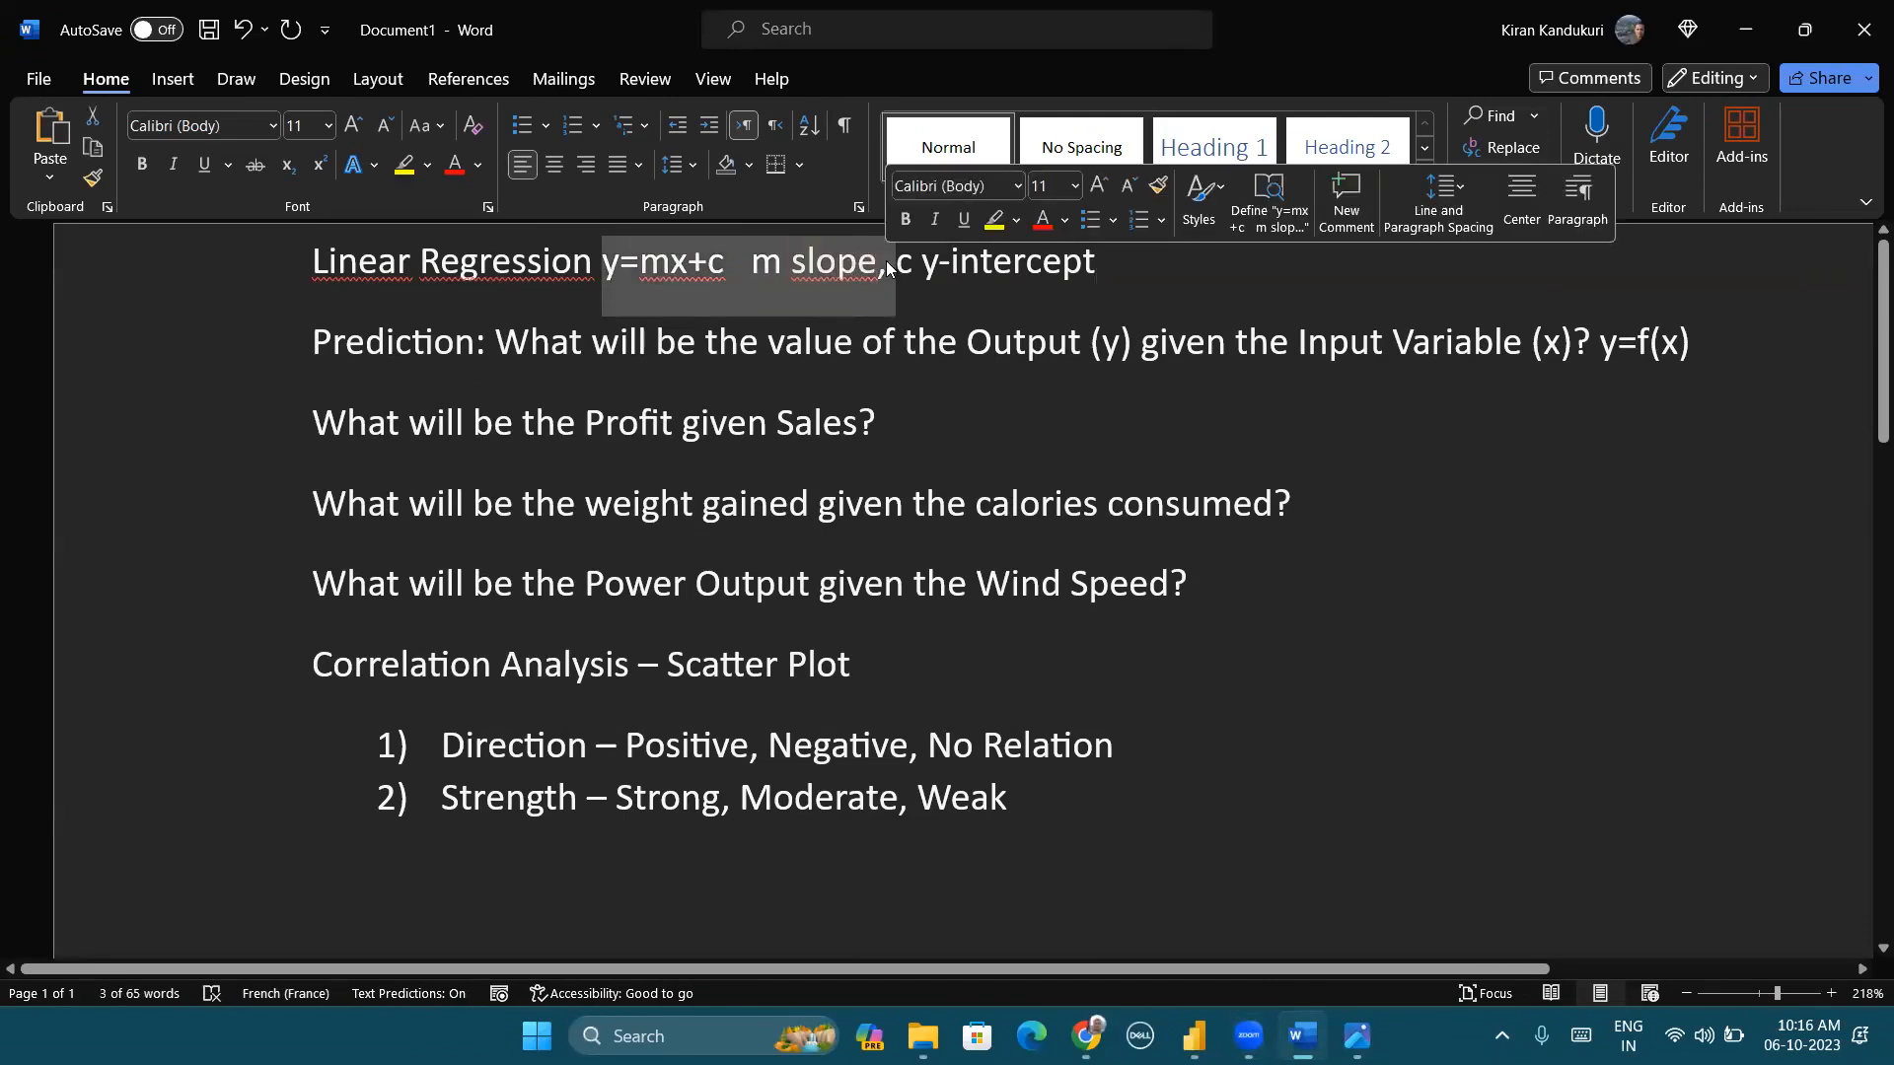
pyautogui.click(1052, 809)
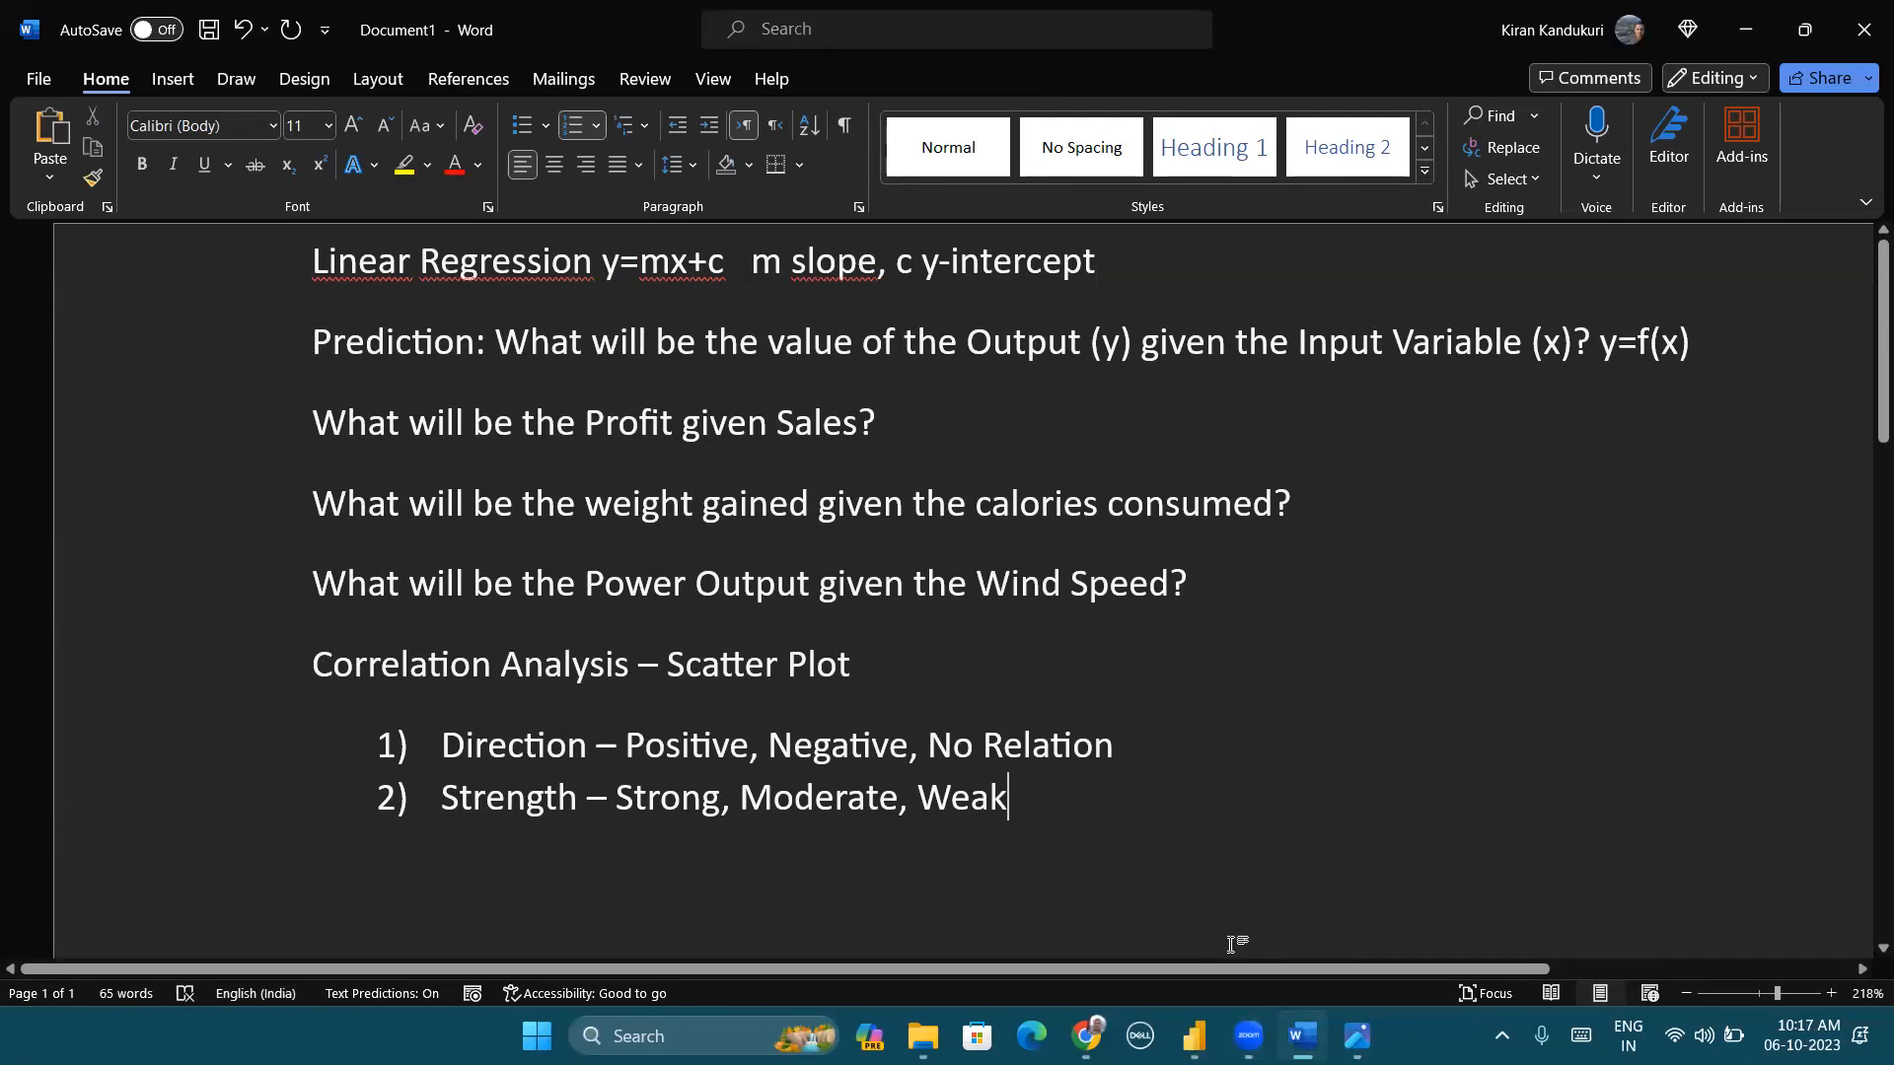
# Step: Switch to Power BI Desktop, add a scatter chart to the page and enlarge it to over half the canvas width
pyautogui.click(1195, 1036)
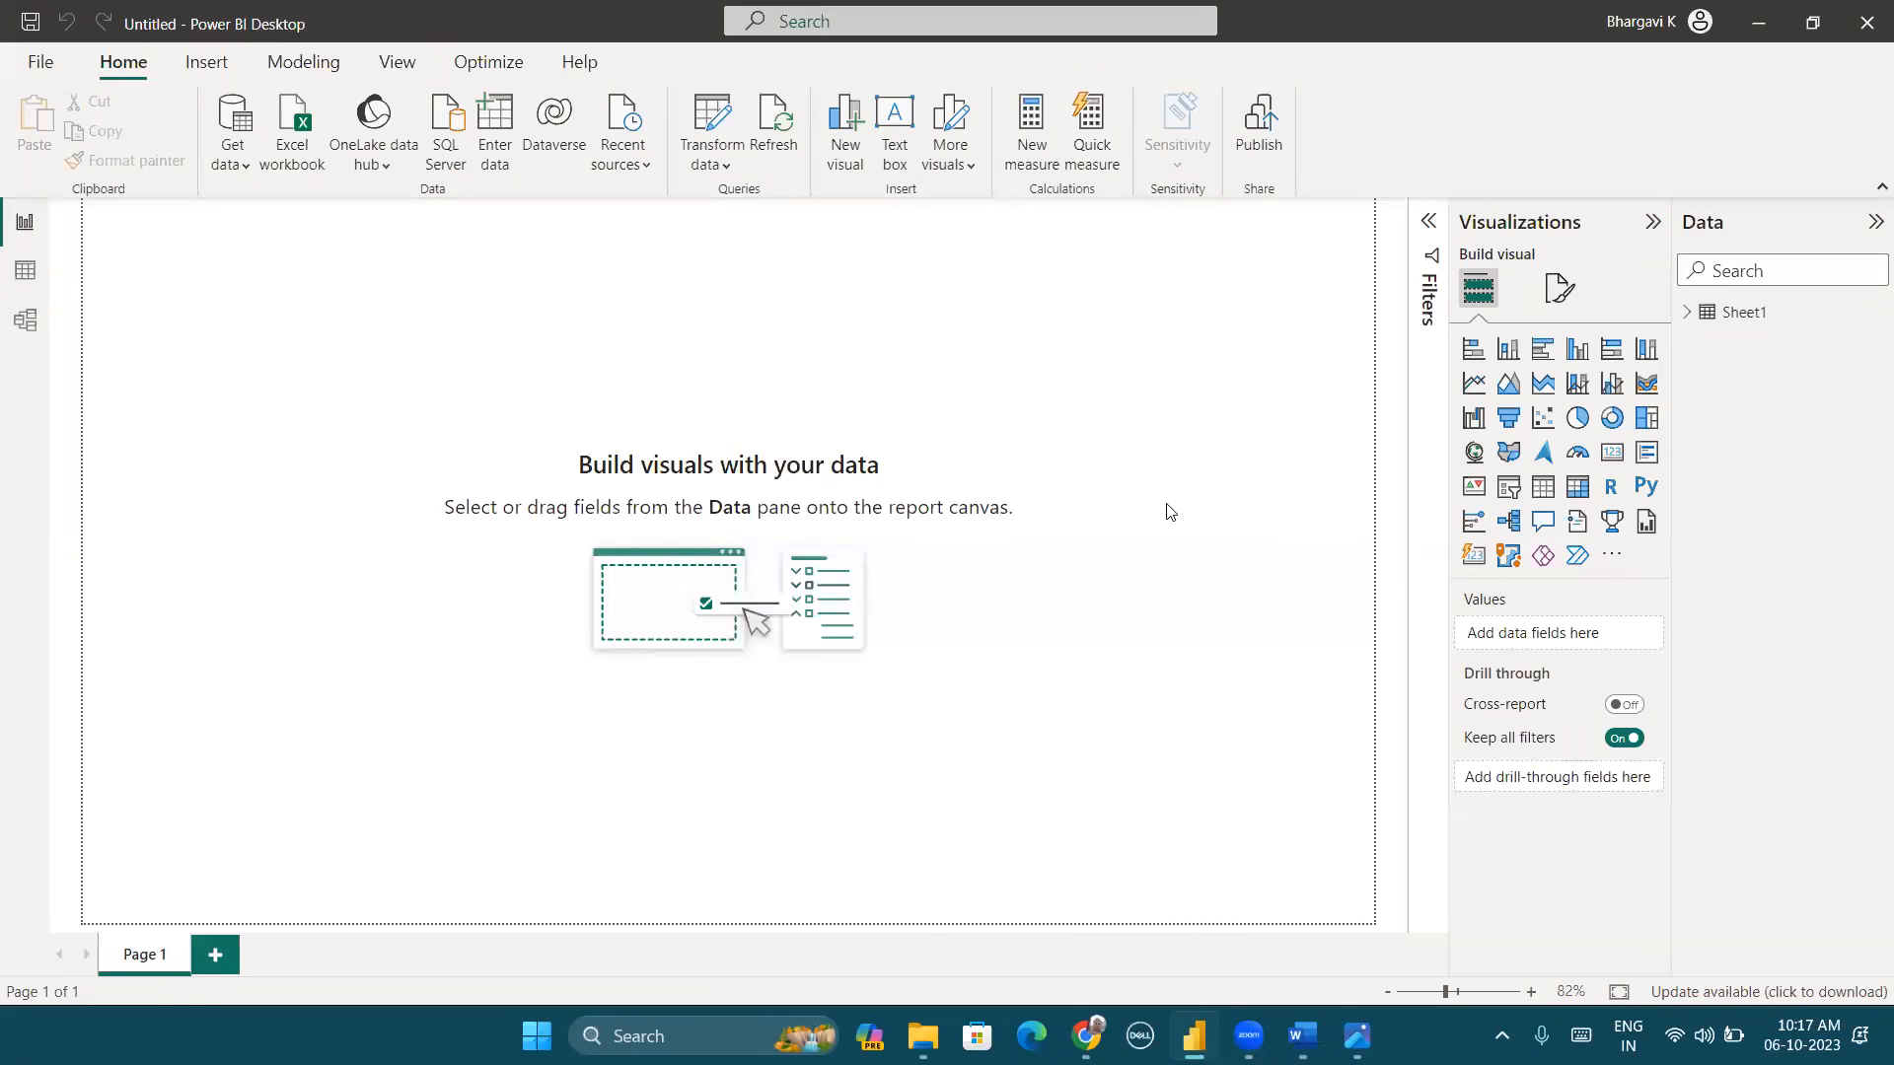
pyautogui.click(1687, 313)
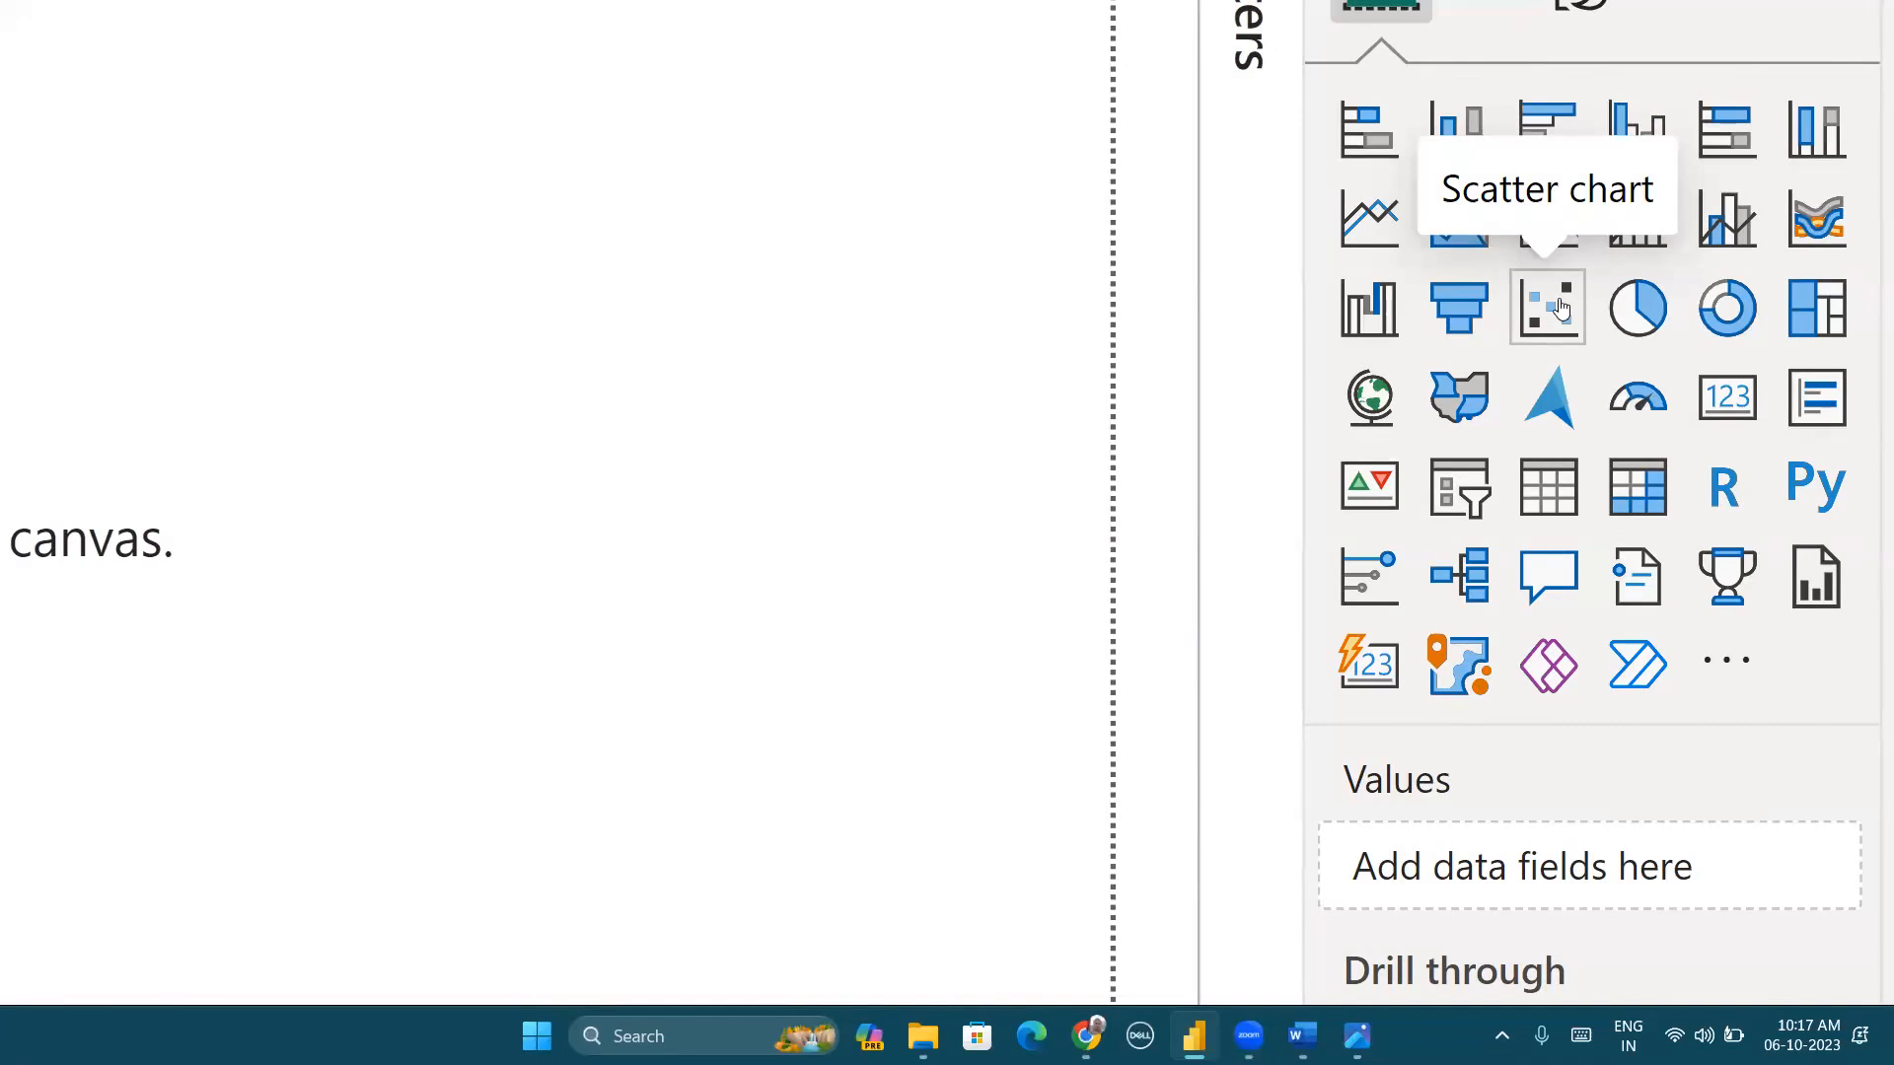
pyautogui.click(1559, 309)
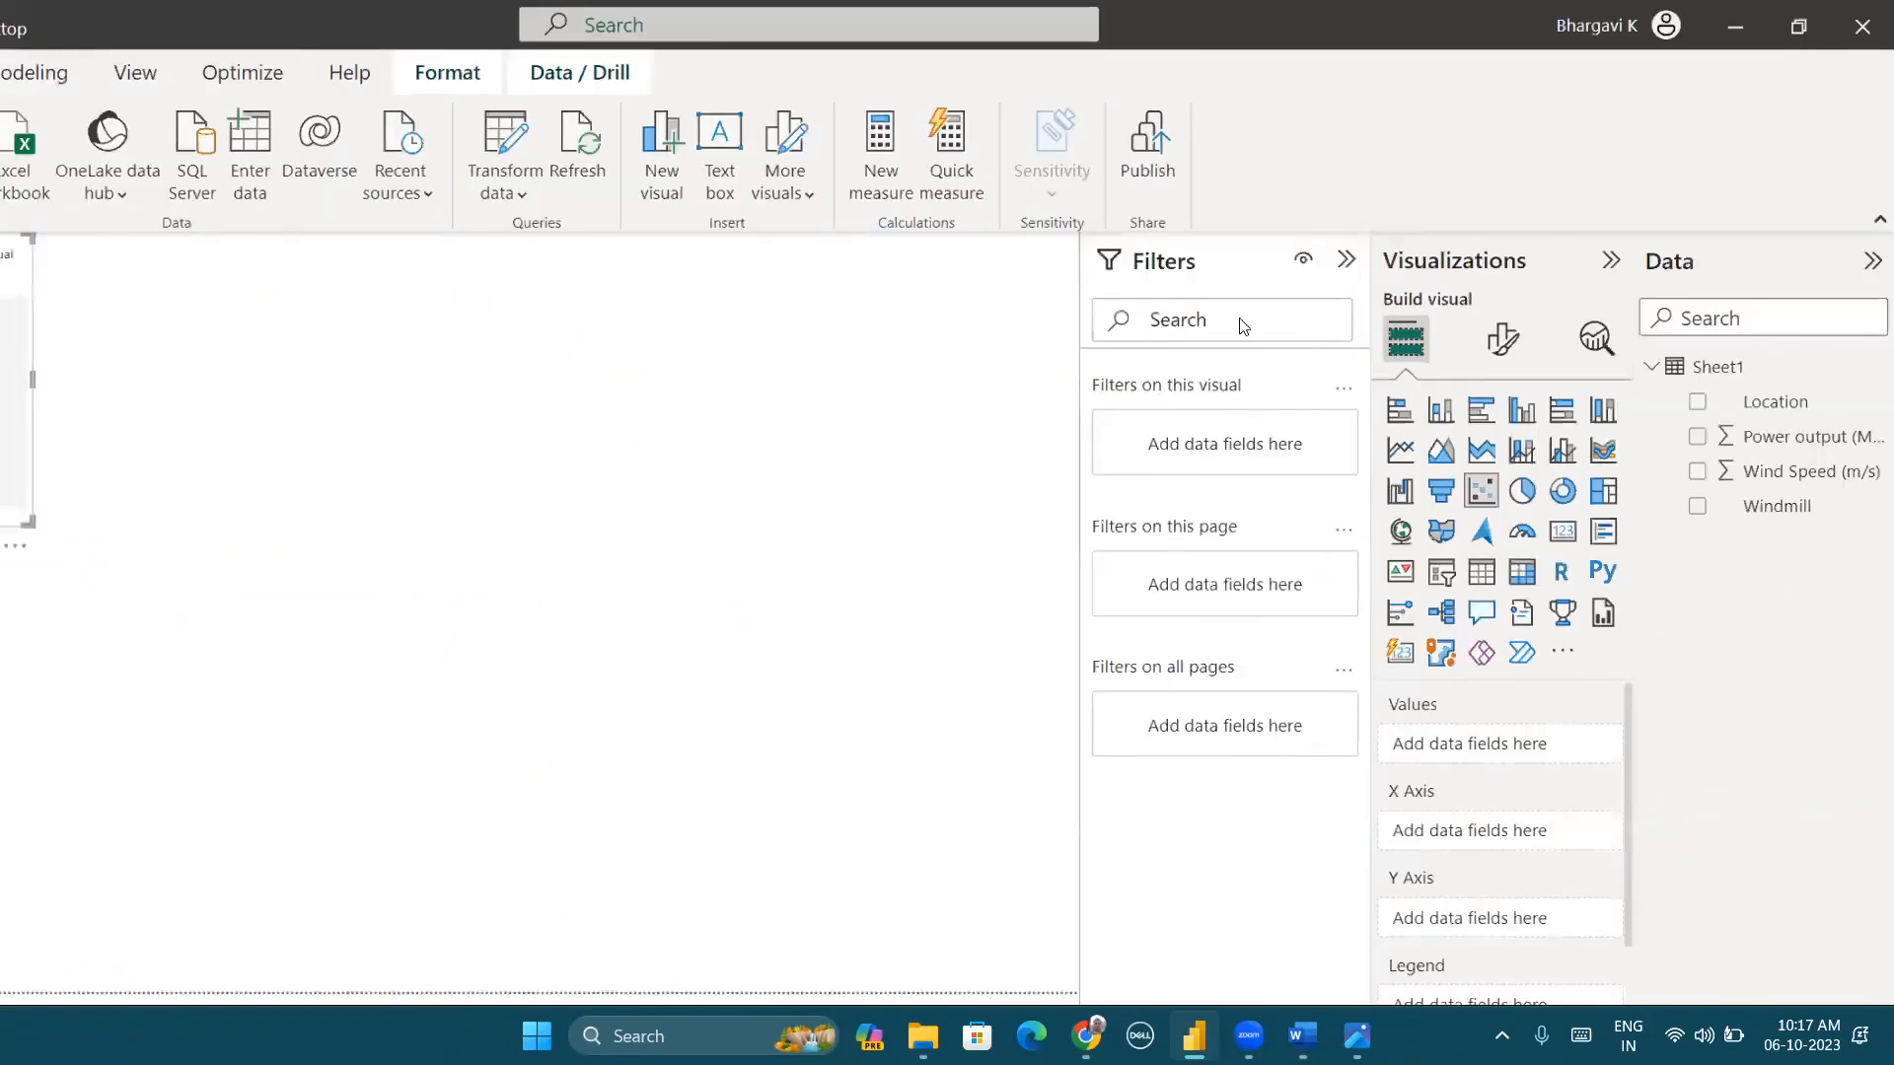
pyautogui.click(1427, 221)
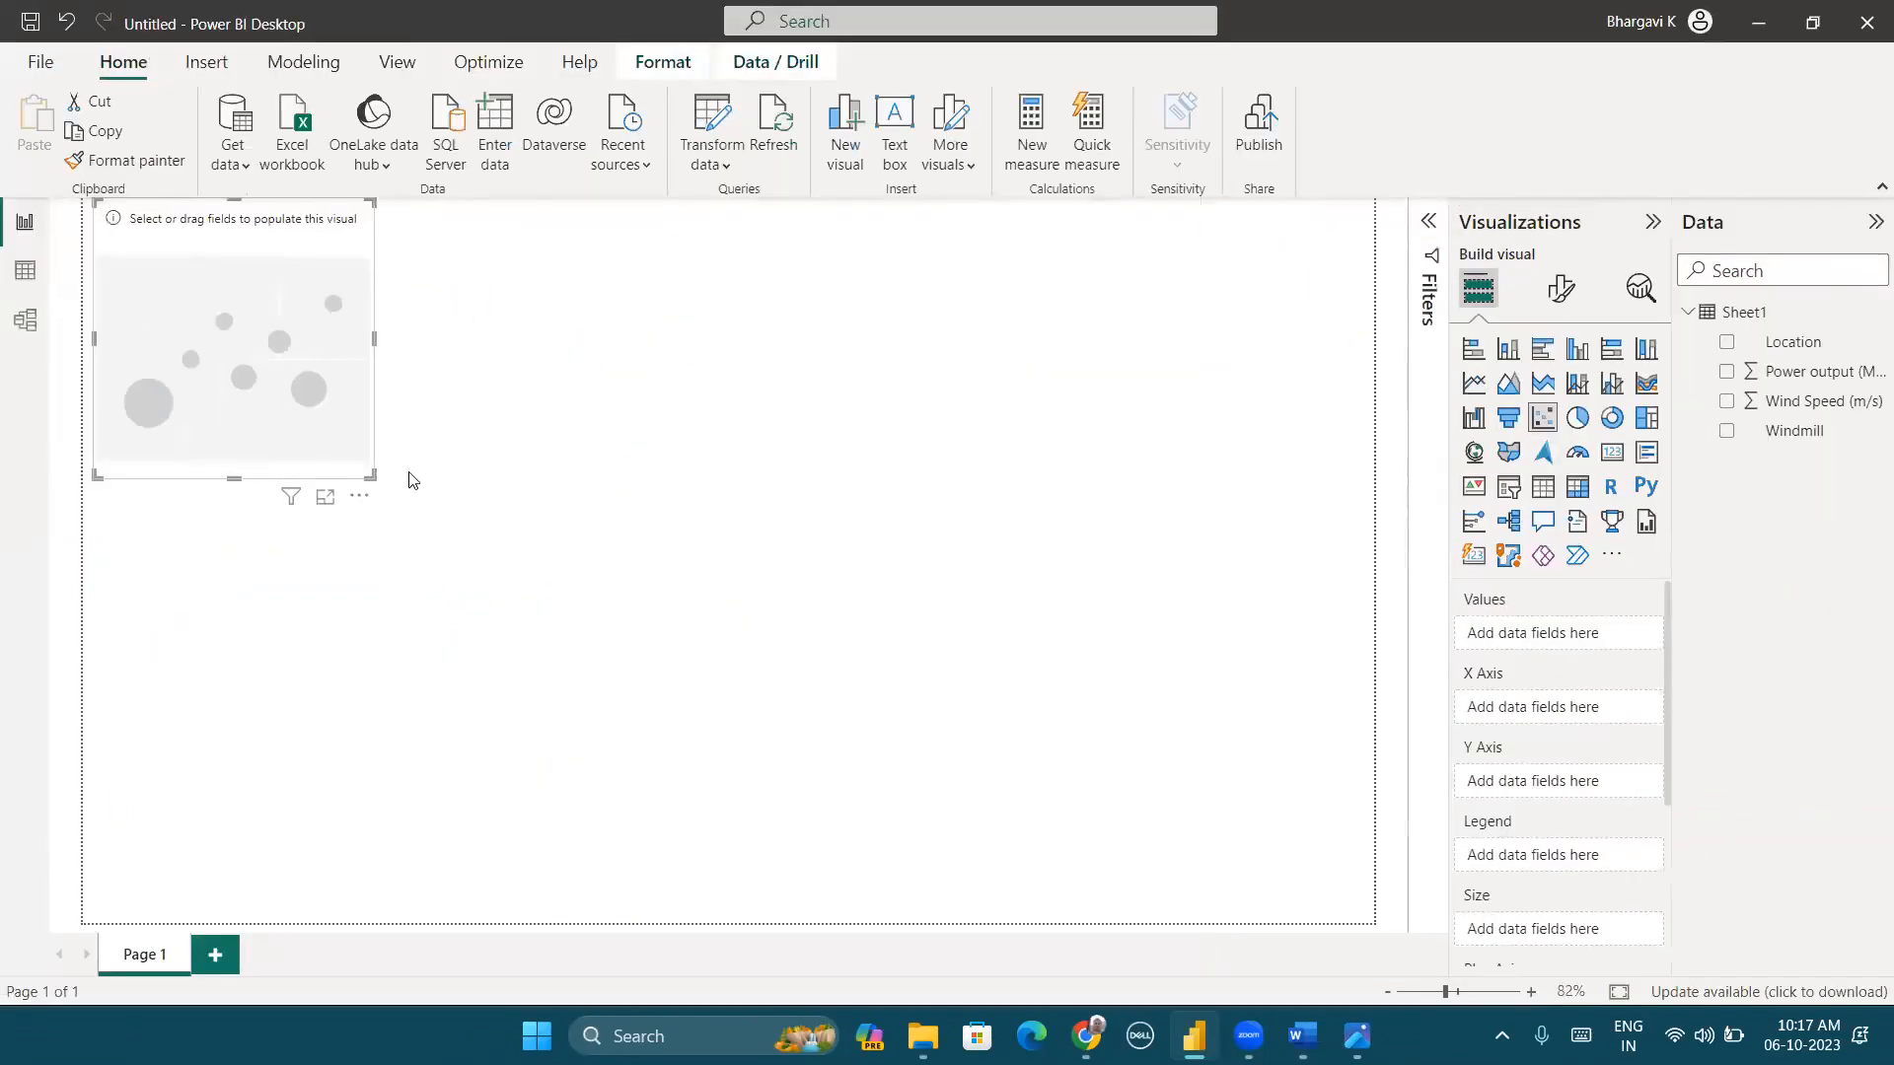
pyautogui.moveTo(375, 479); pyautogui.dragTo(879, 879)
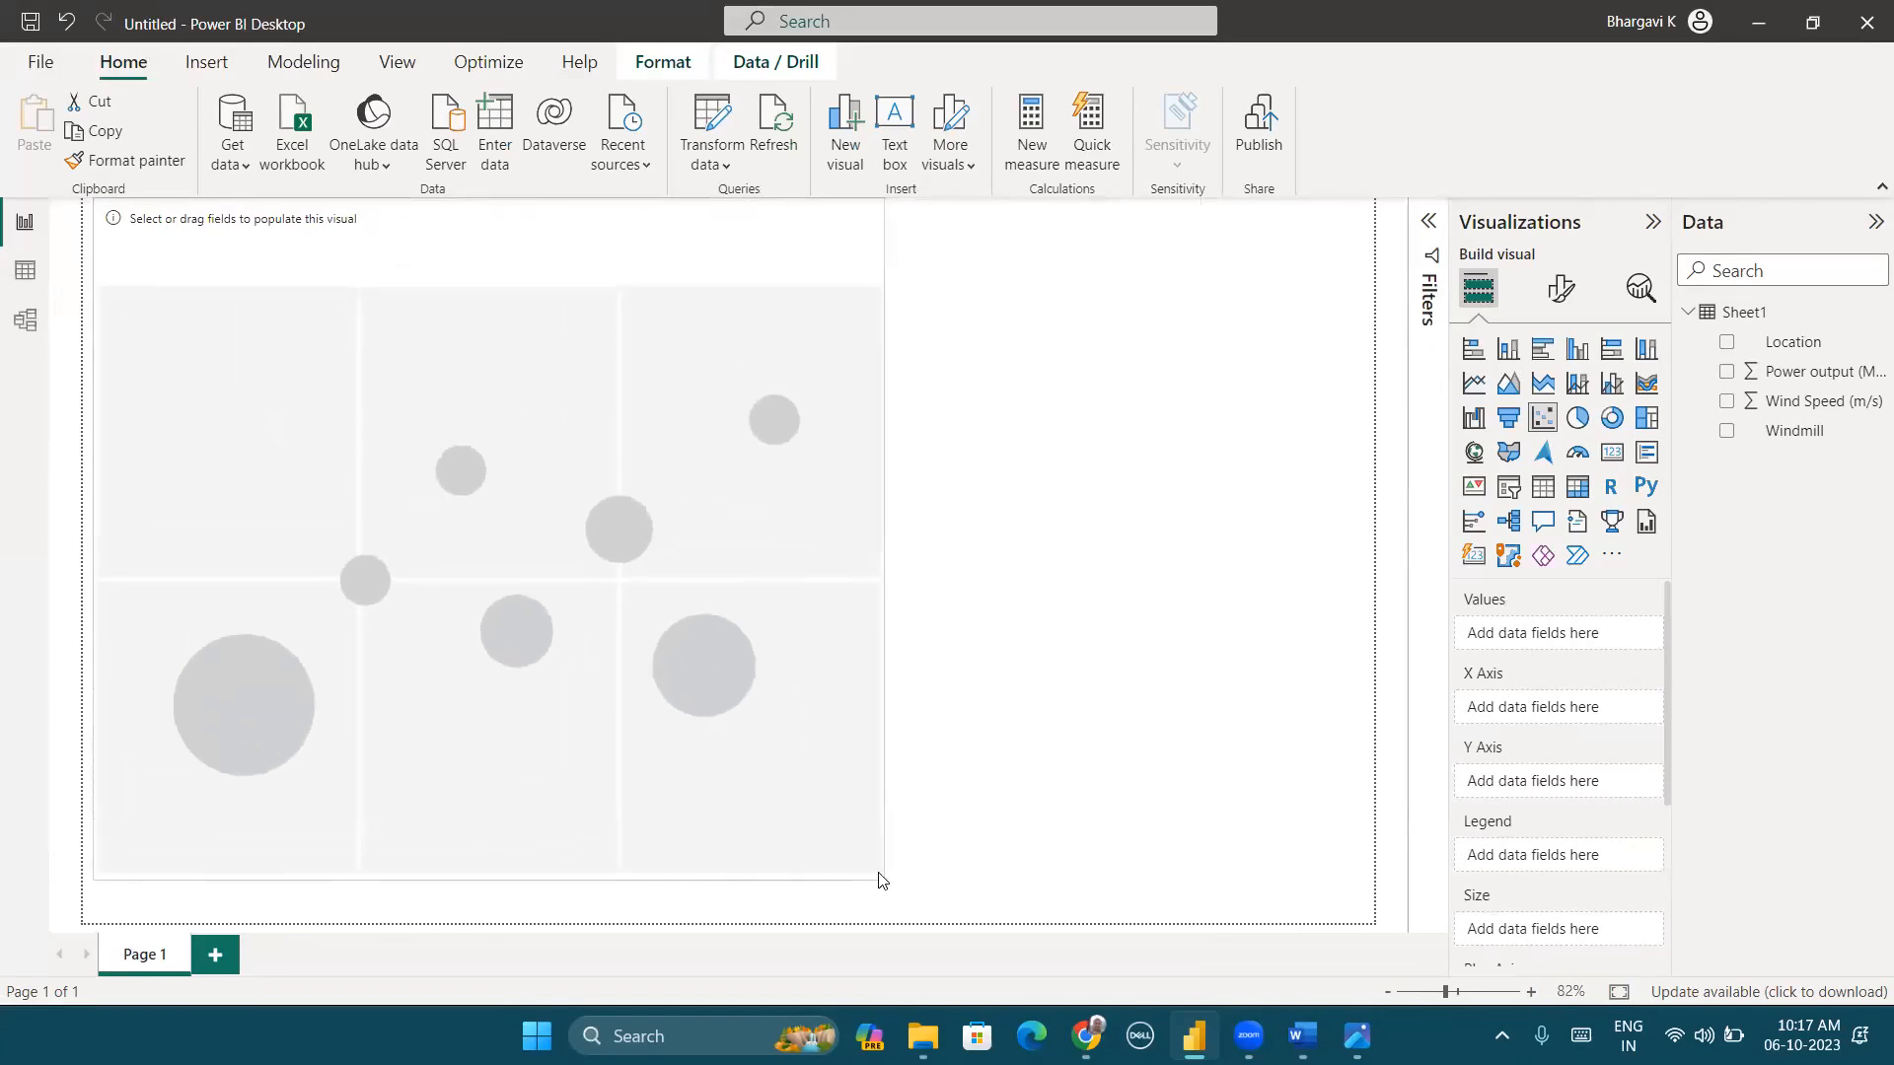
# Step: Rename the report page as Scatter Plot
pyautogui.doubleClick(135, 962)
pyautogui.write('Scatte')
pyautogui.write('r Plot')
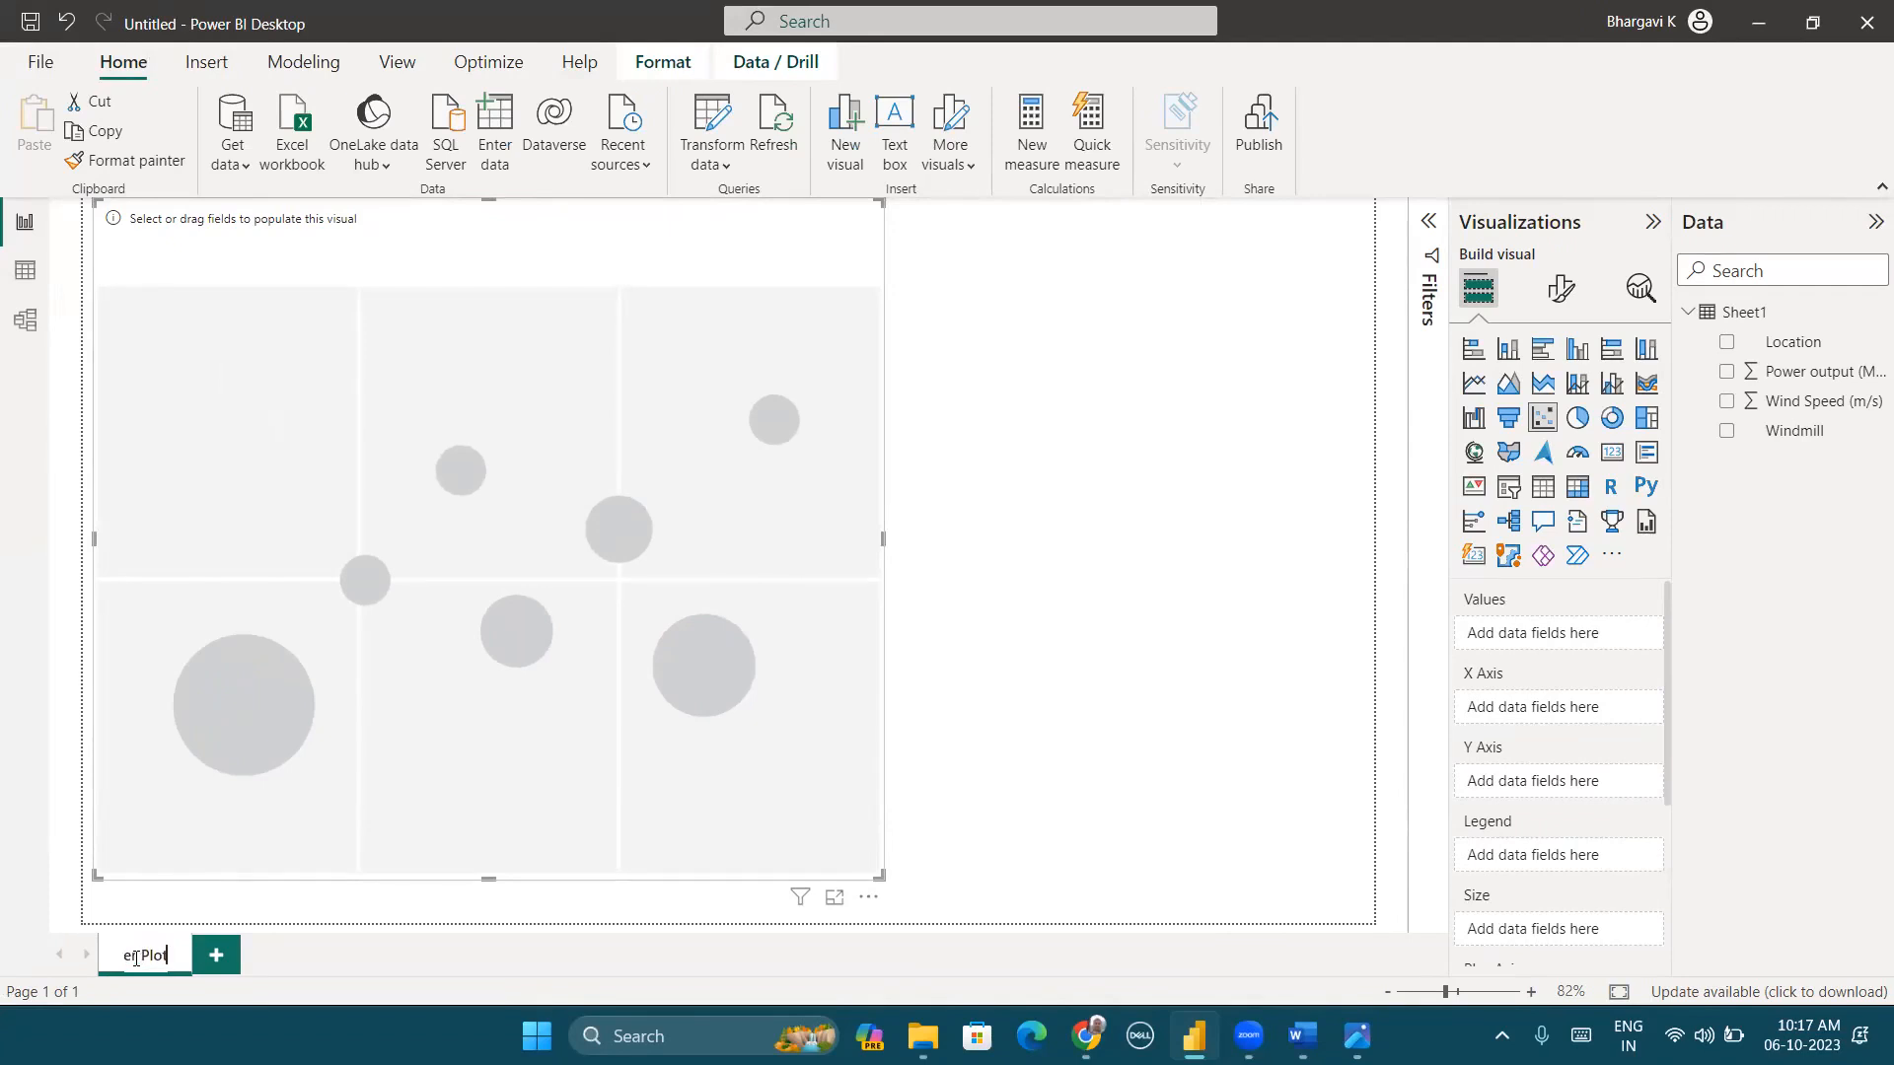
pyautogui.press('Return')
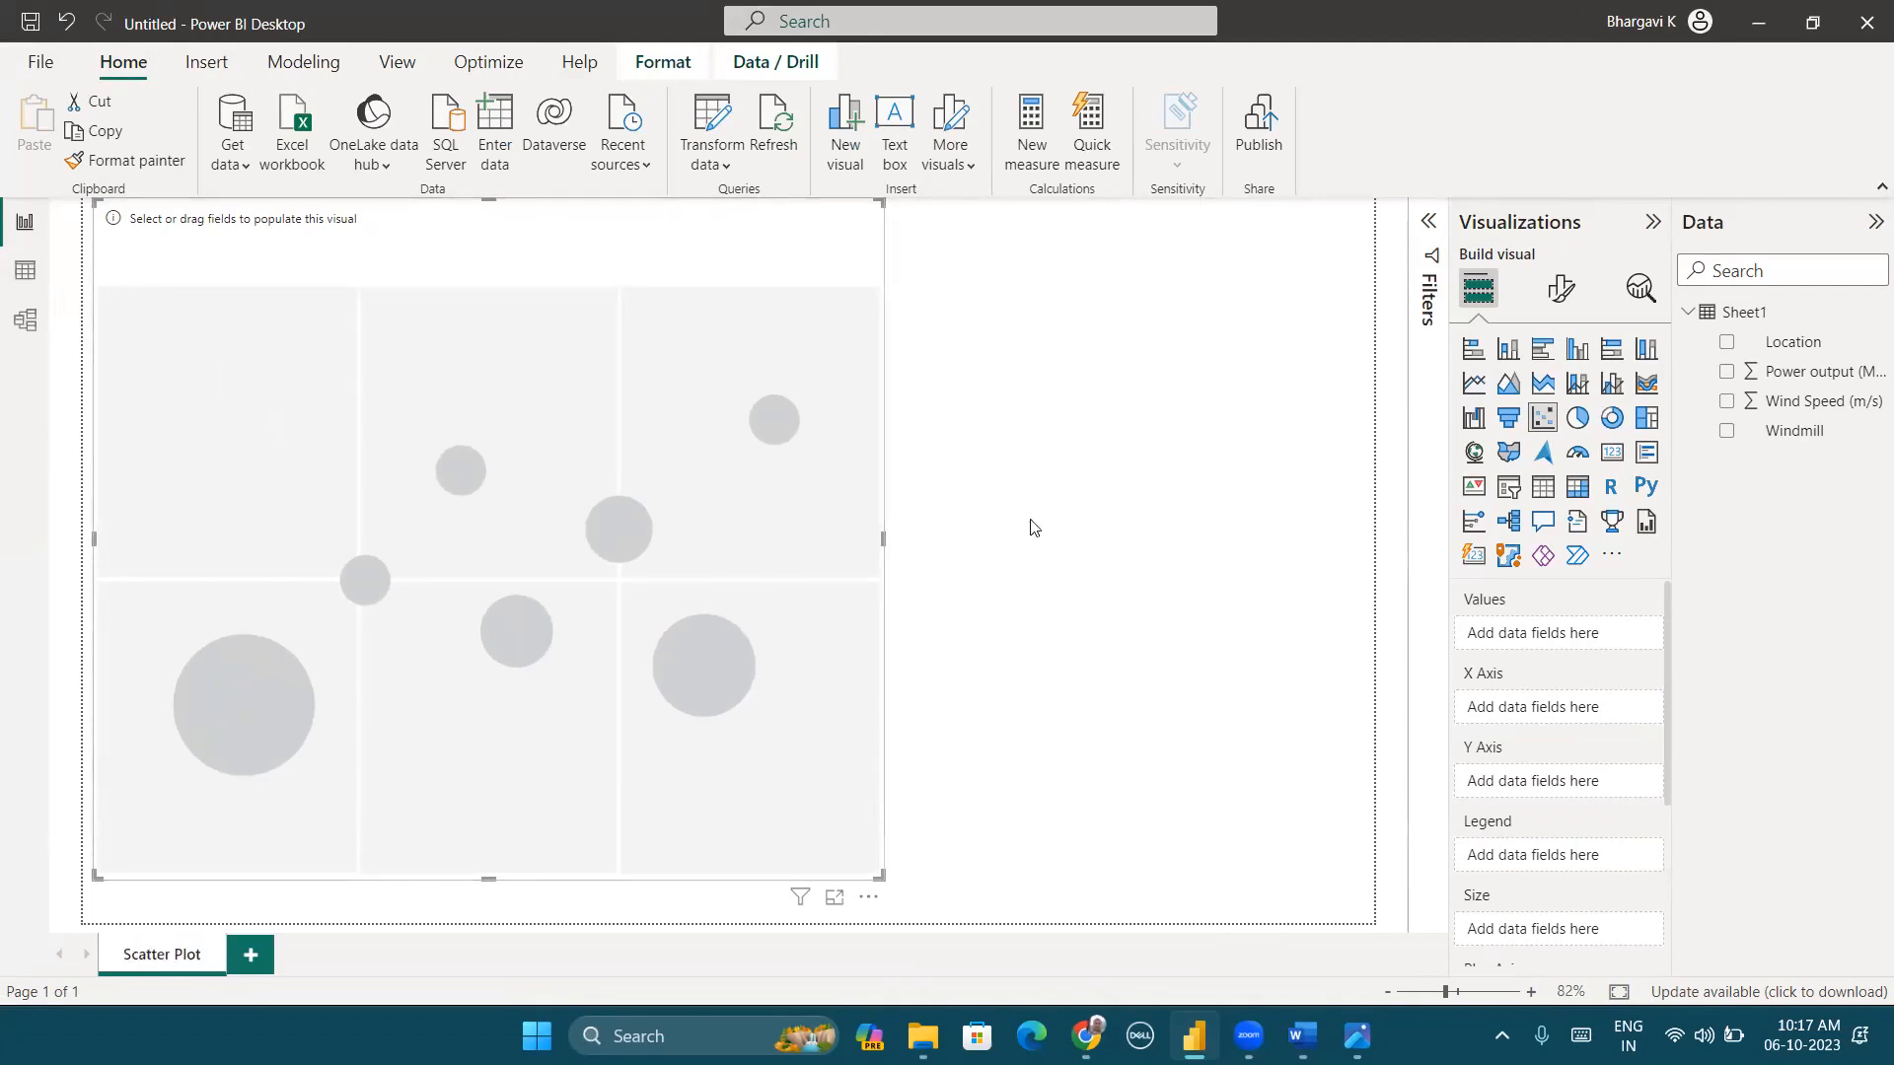
pyautogui.click(1208, 527)
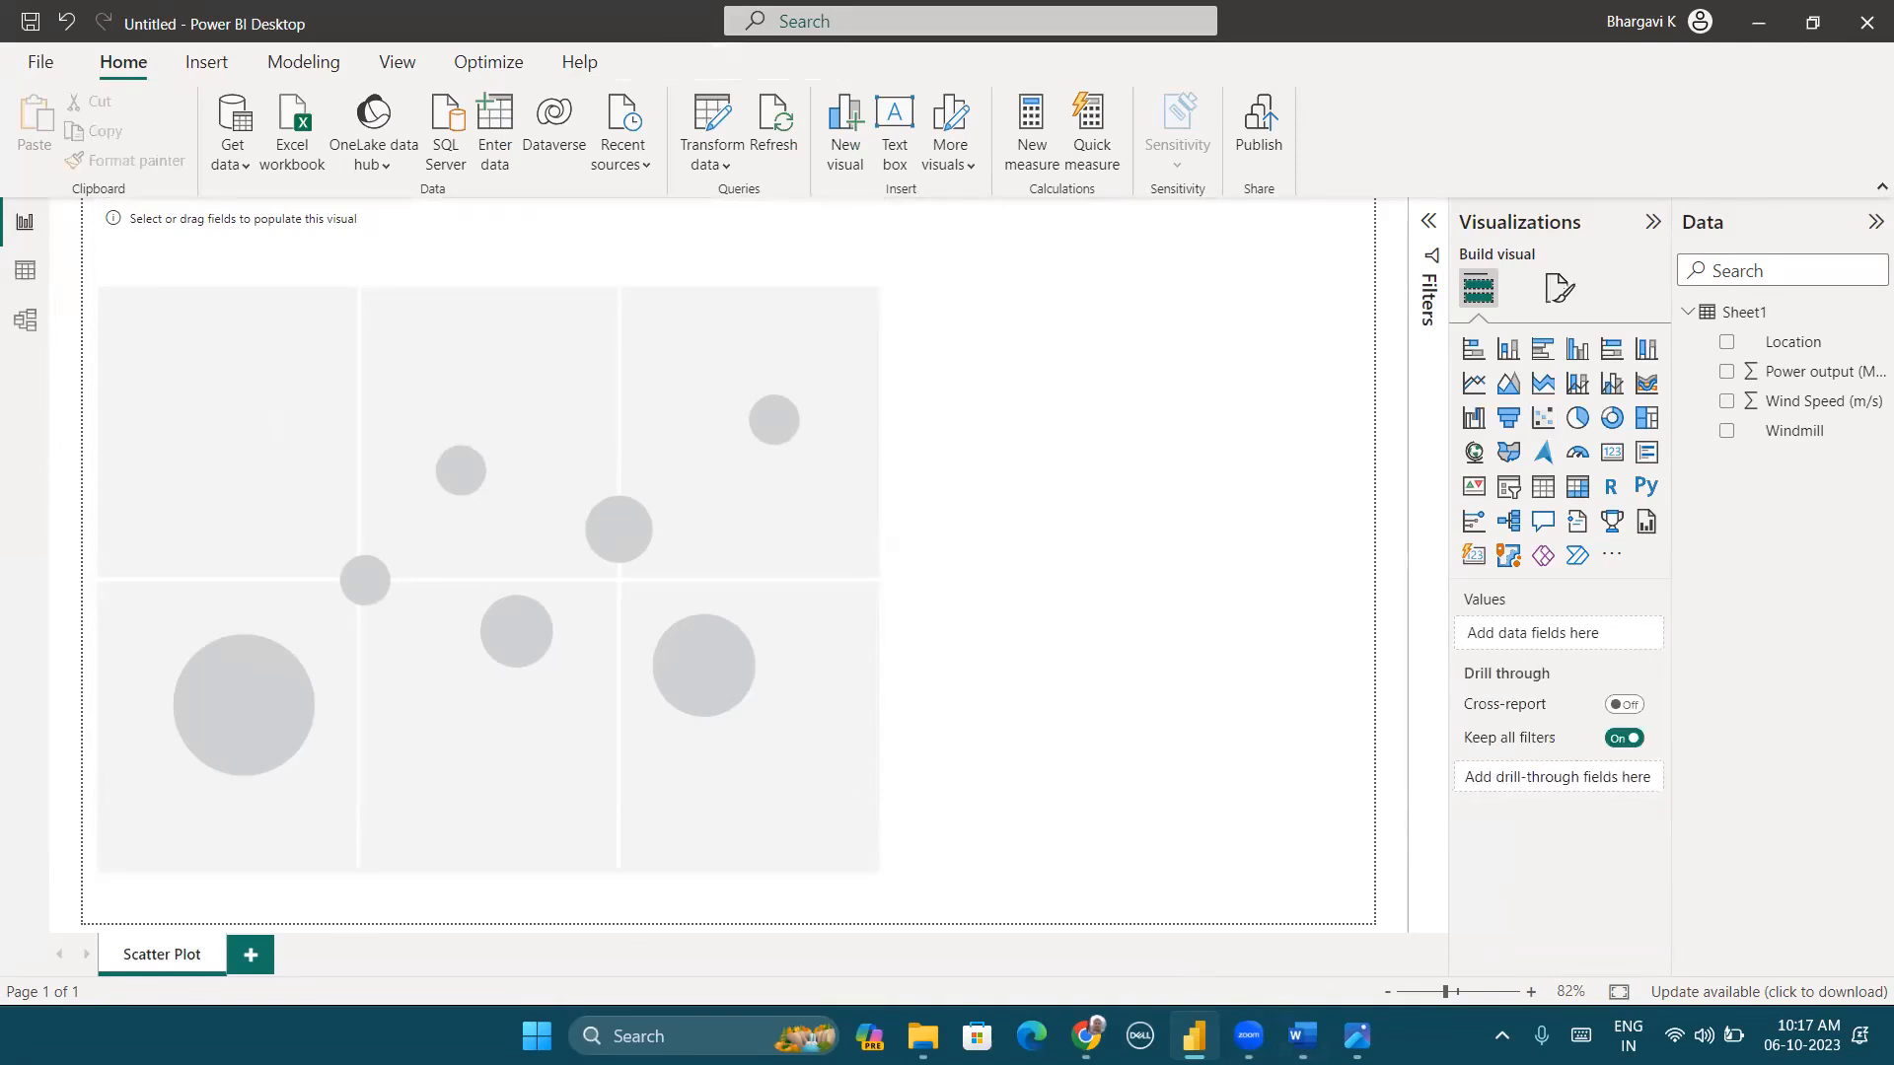
# Step: Switch to the Word notes and label the variables in the wind question, adding "(y)" after Power Output and "(x)" after Wind Speed
pyautogui.hotkey('alt', 'Tab')
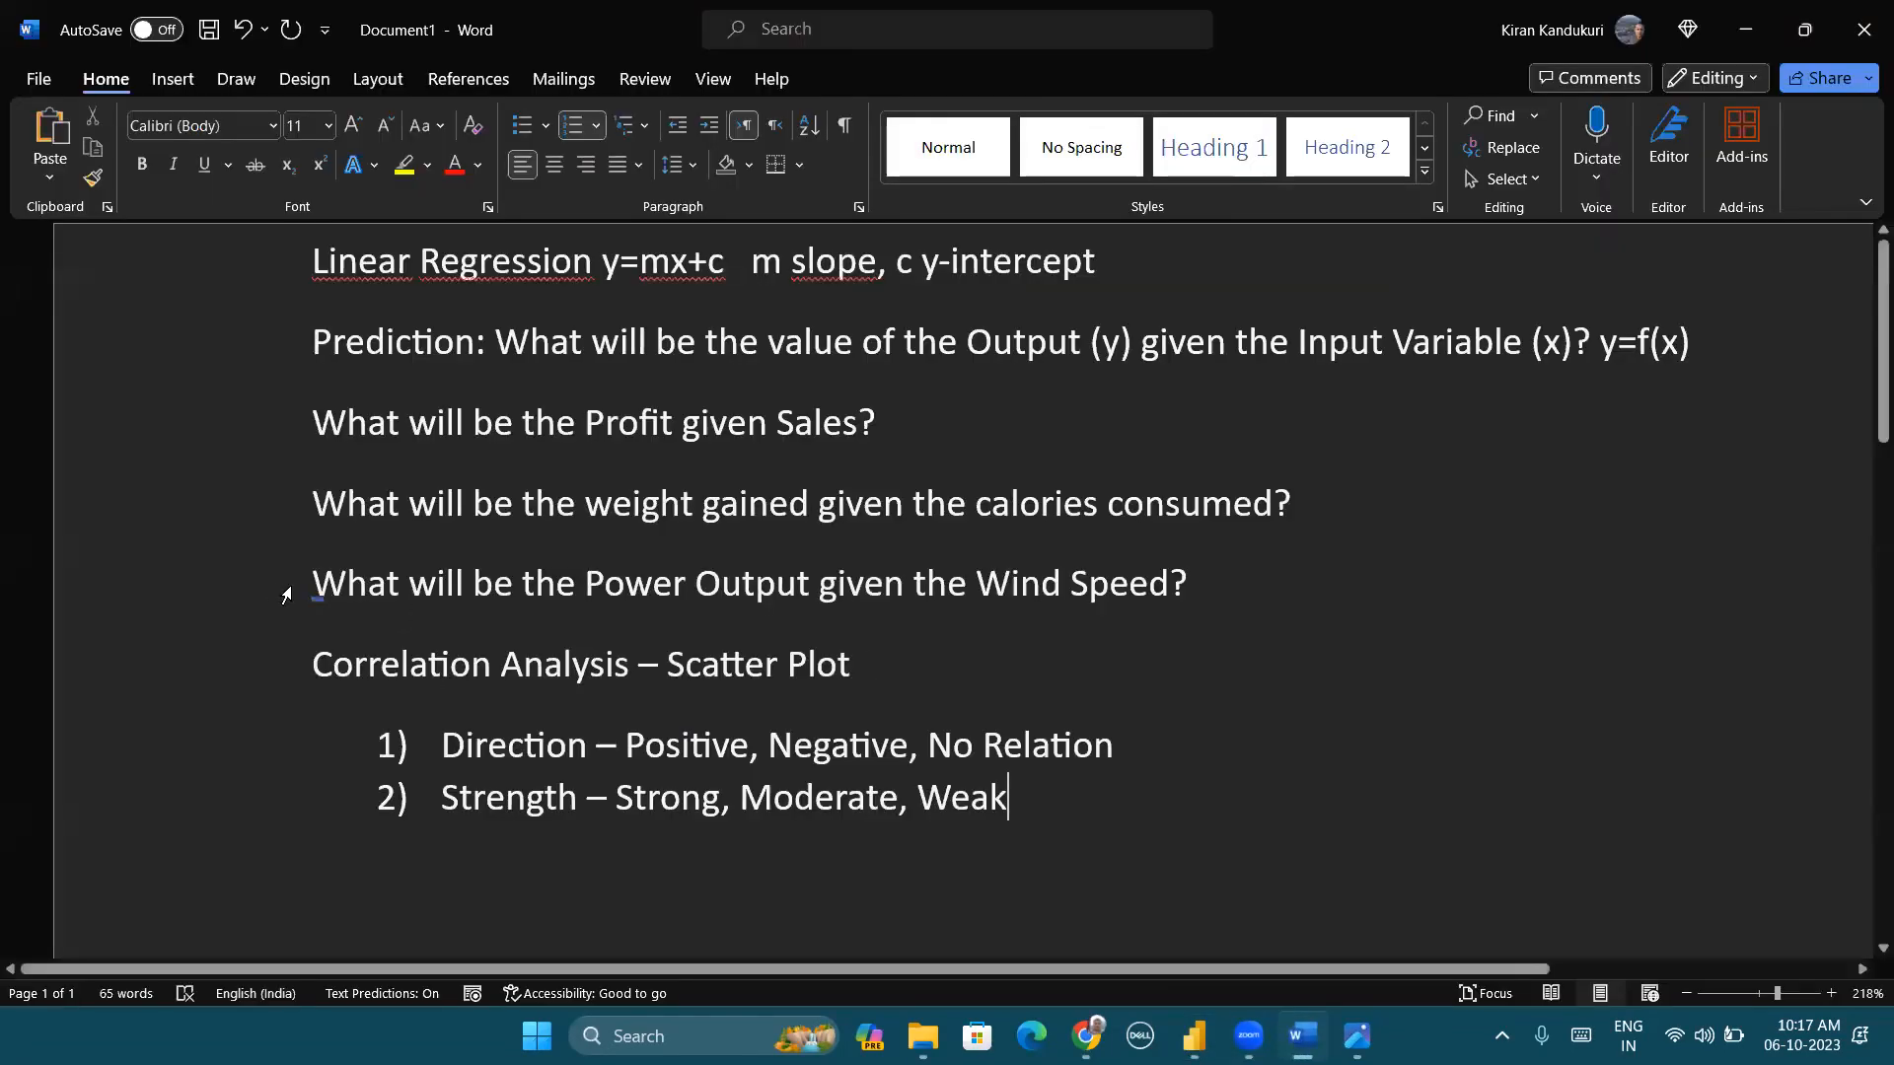
pyautogui.click(274, 594)
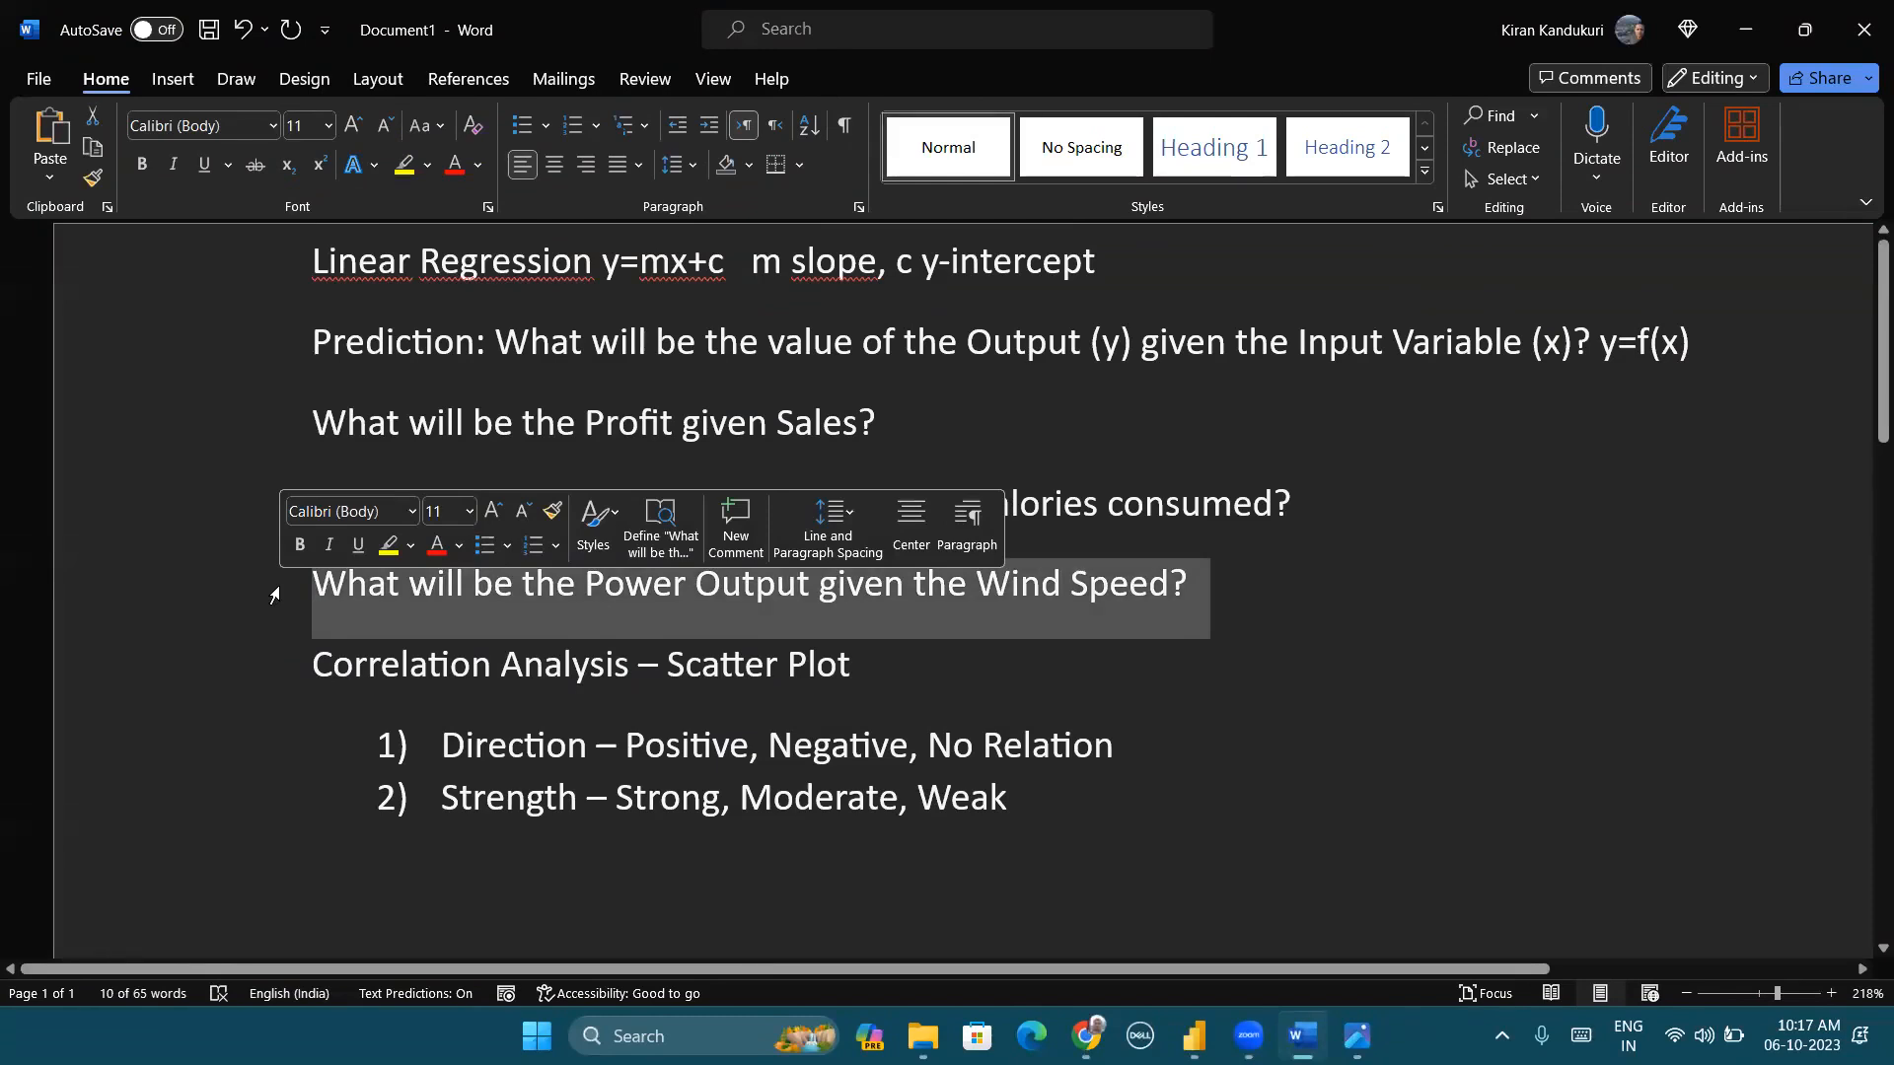
pyautogui.click(754, 589)
pyautogui.click(807, 584)
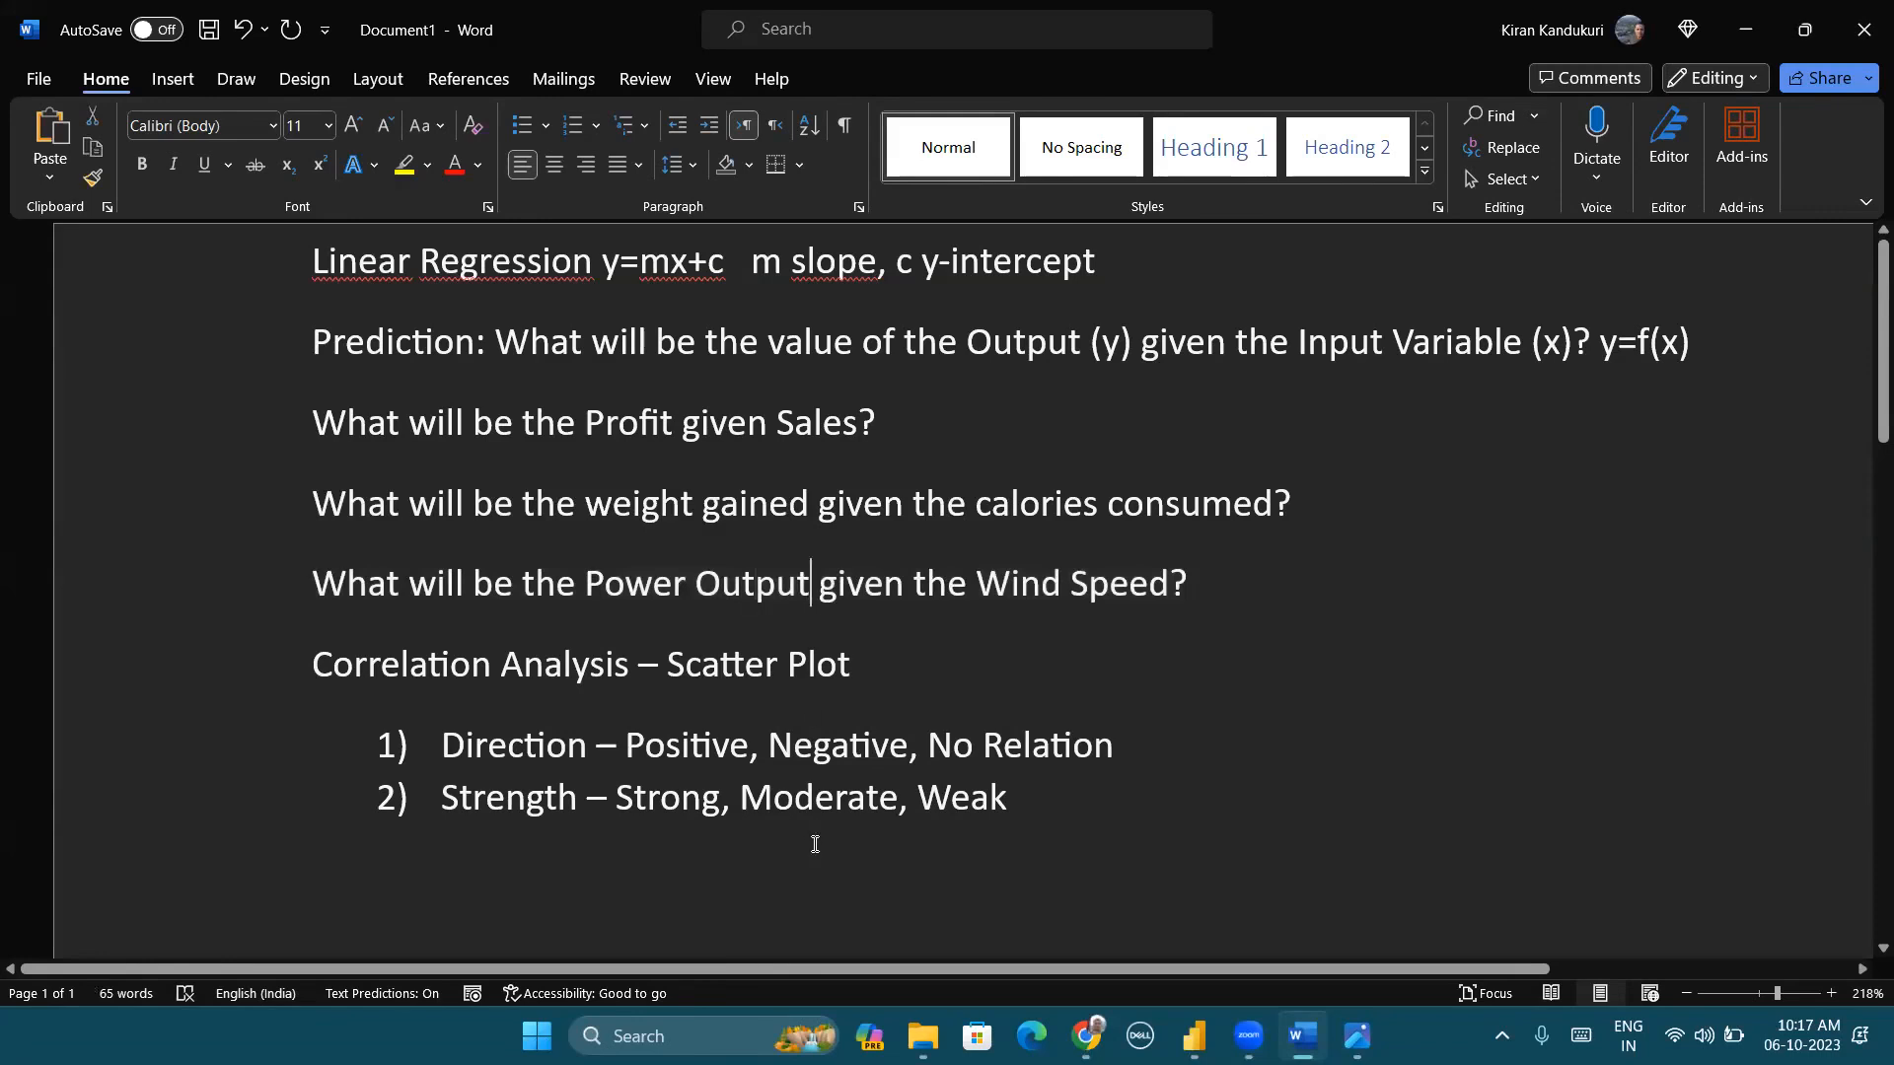
pyautogui.write('(y)')
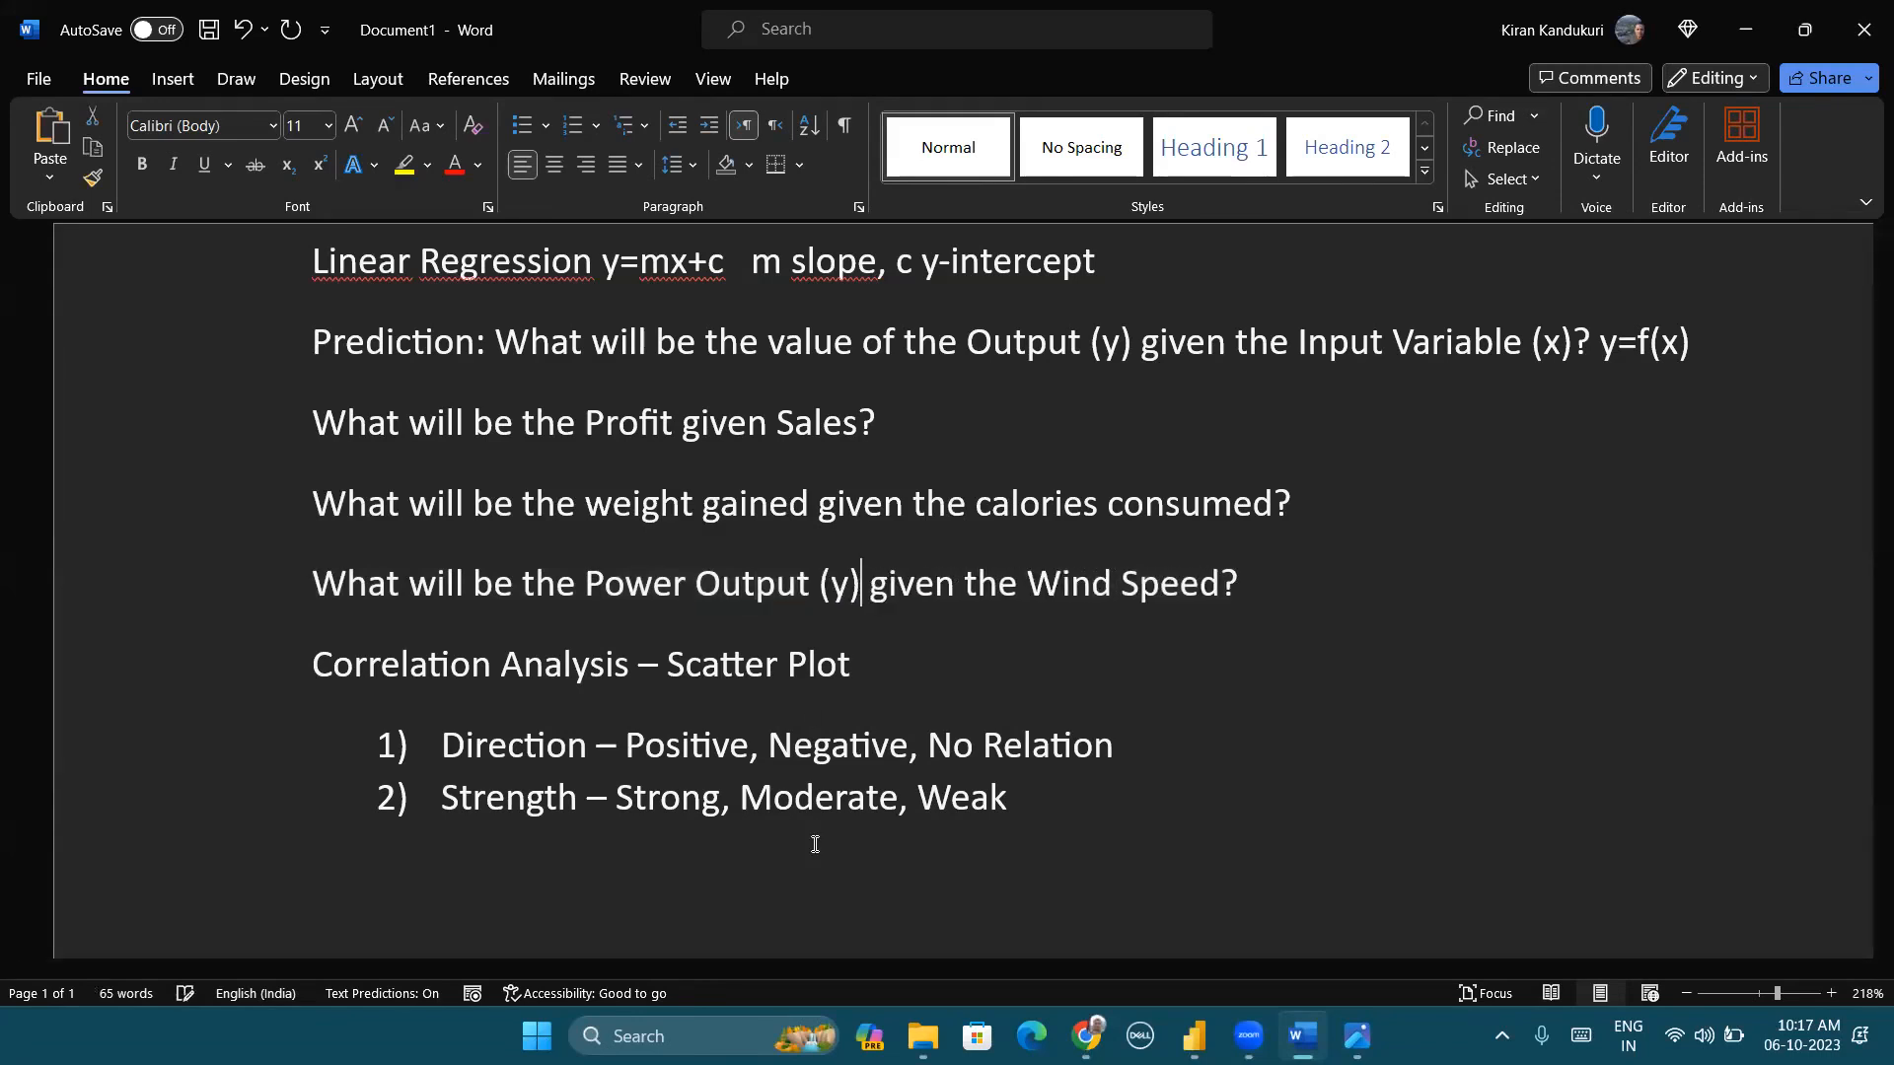
pyautogui.press('Right')
pyautogui.press('Right')
pyautogui.press('Right')
pyautogui.press('Right')
pyautogui.press('Right')
pyautogui.press('Right')
pyautogui.press('Right')
pyautogui.press('Right')
pyautogui.press('Right')
pyautogui.press('Right')
pyautogui.press('Right')
pyautogui.press('Right')
pyautogui.press('Right')
pyautogui.press('Right')
pyautogui.press('Right')
pyautogui.press('Right')
pyautogui.press('Right')
pyautogui.press('Right')
pyautogui.press('Right')
pyautogui.press('Right')
pyautogui.write('(x)')
# Step: Switch back to Power BI Desktop and assign Wind Speed (m/s) to the scatter chart's X axis and Power output (MW) to its Y axis
pyautogui.hotkey('alt', 'Tab')
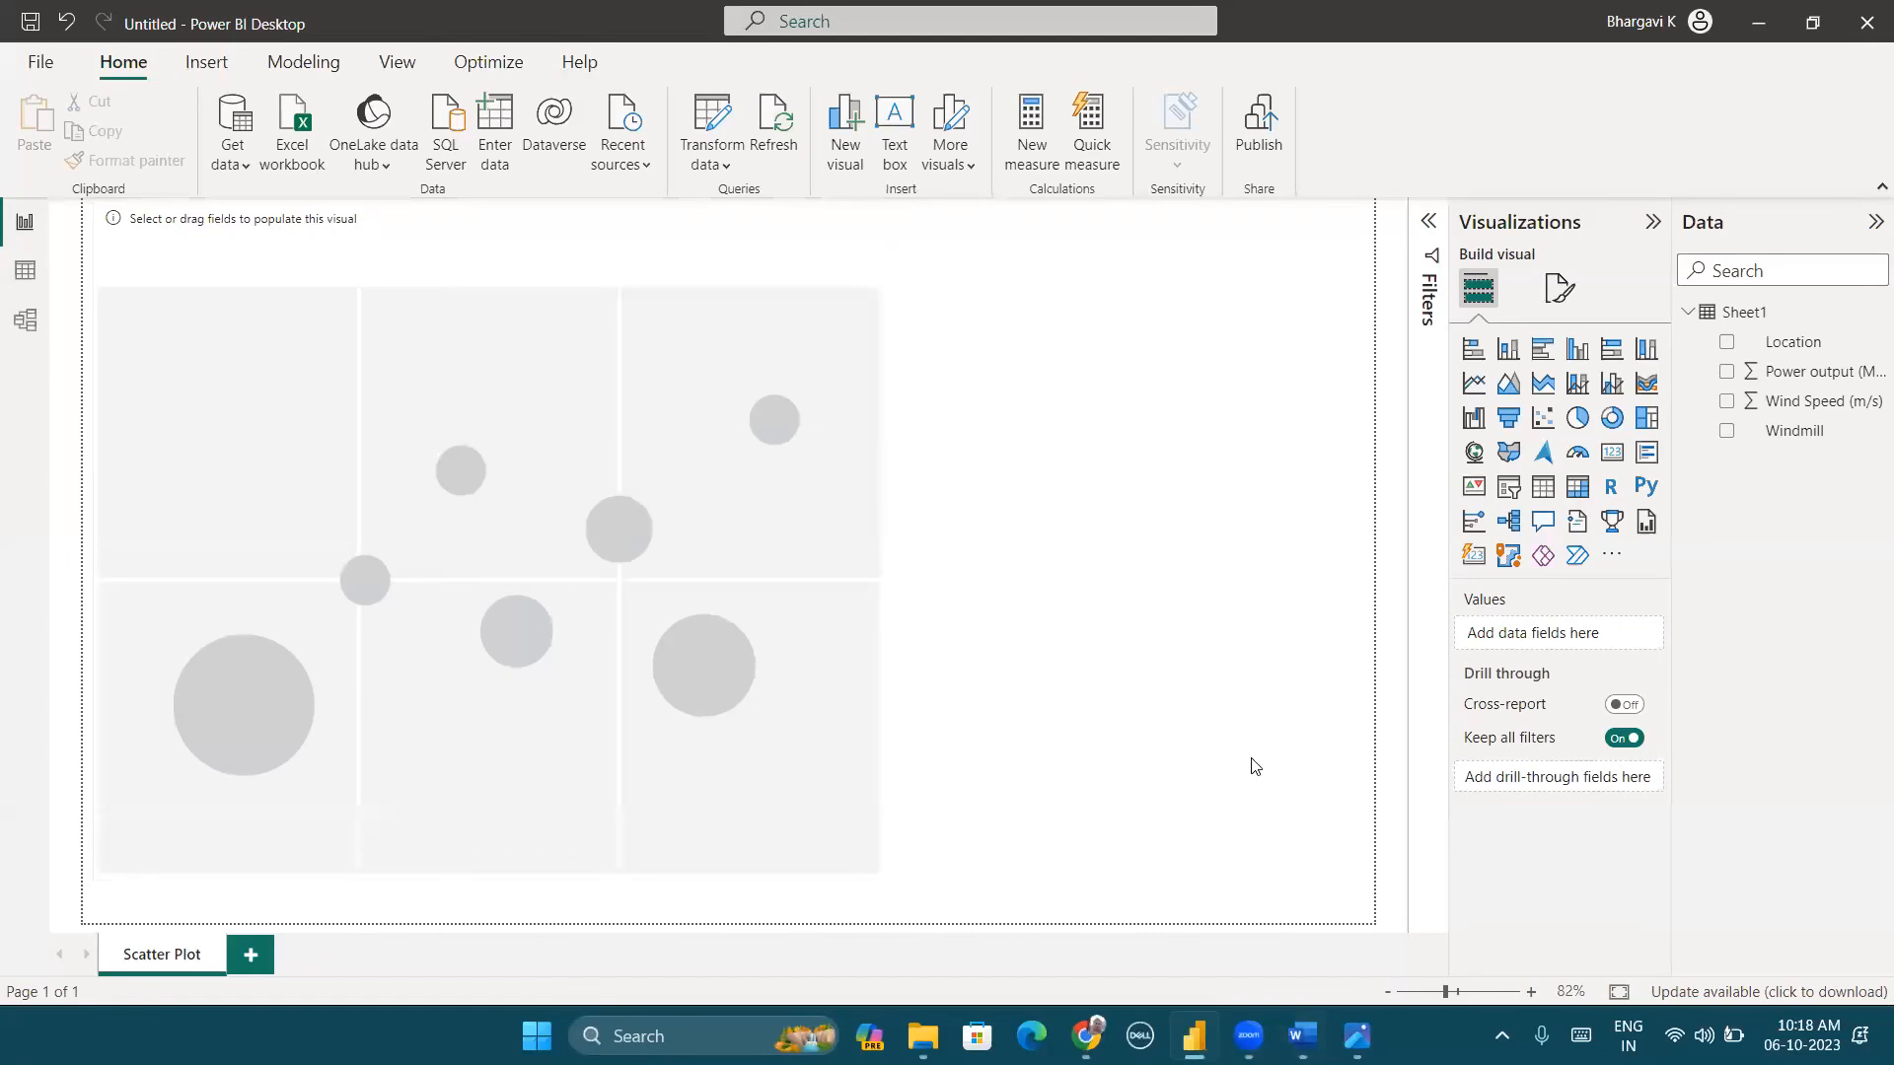
pyautogui.click(812, 256)
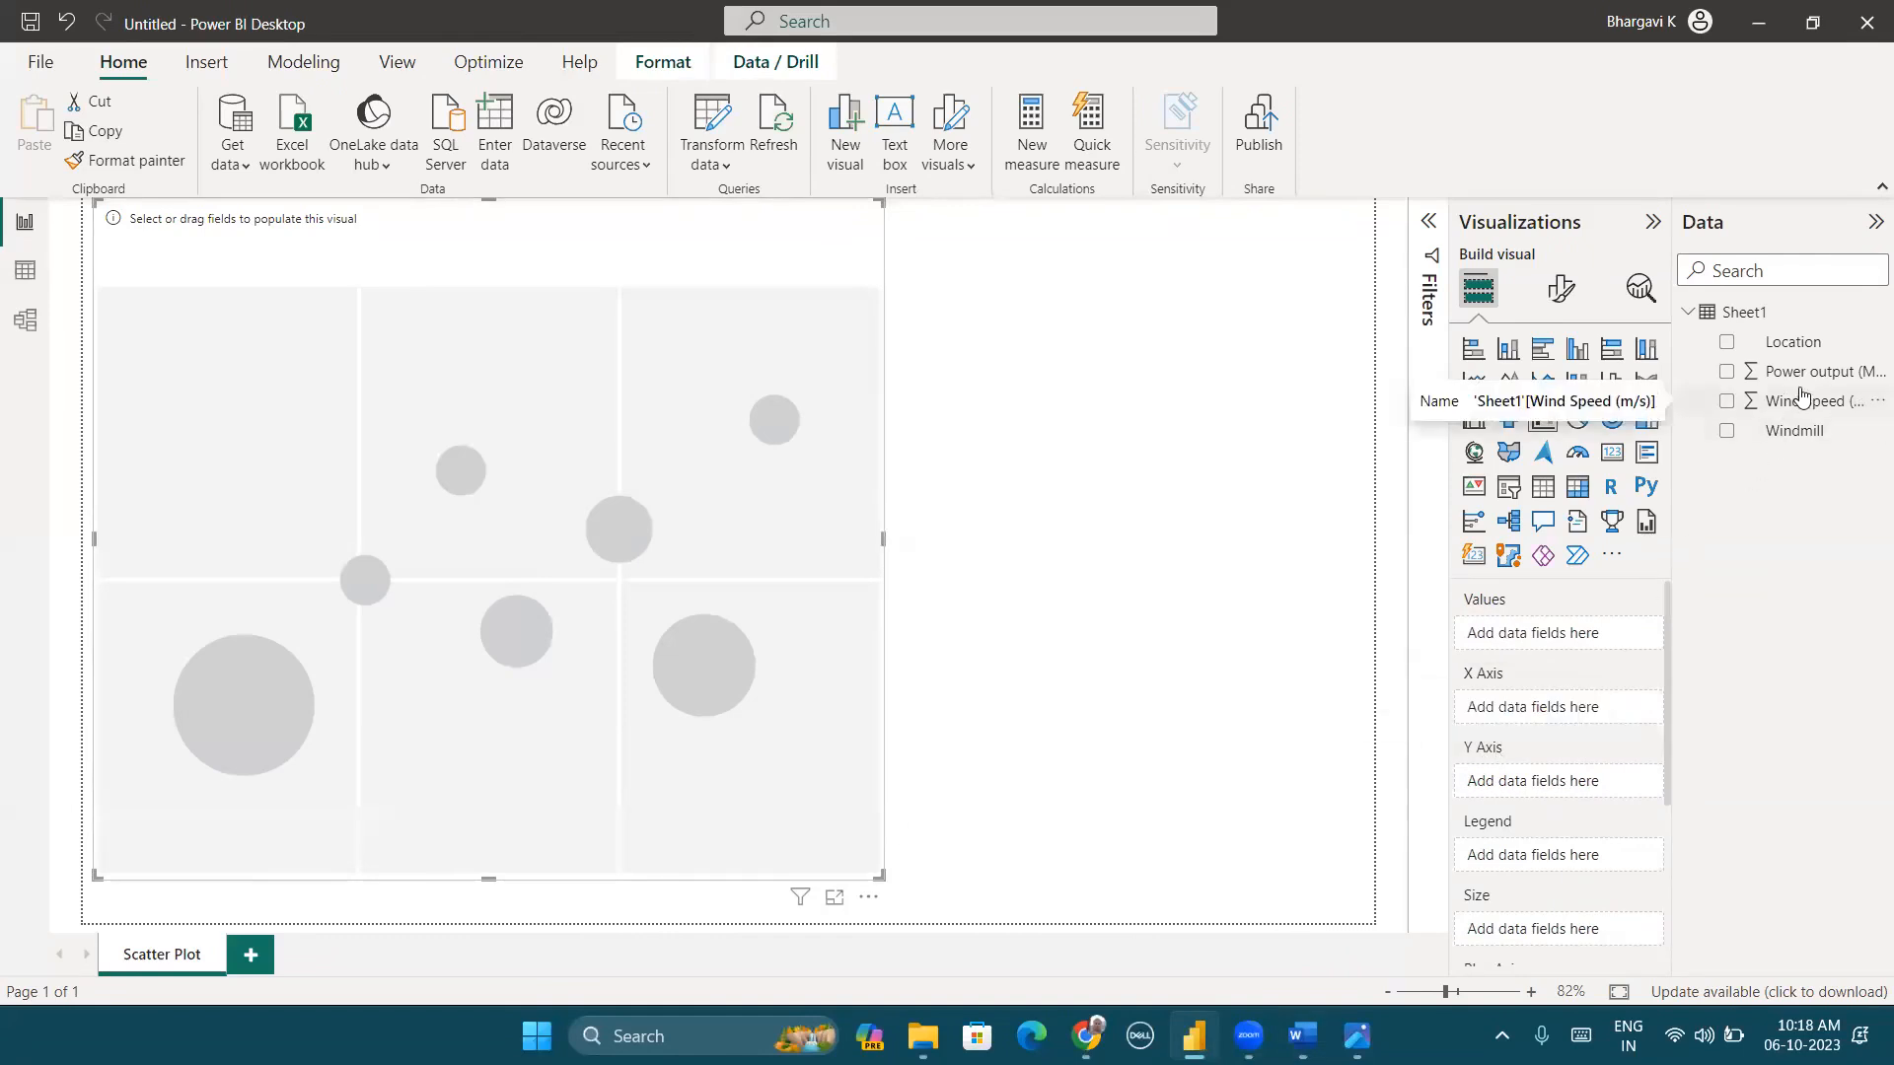
pyautogui.moveTo(1801, 399); pyautogui.dragTo(1556, 695)
pyautogui.moveTo(1803, 369); pyautogui.dragTo(1573, 791)
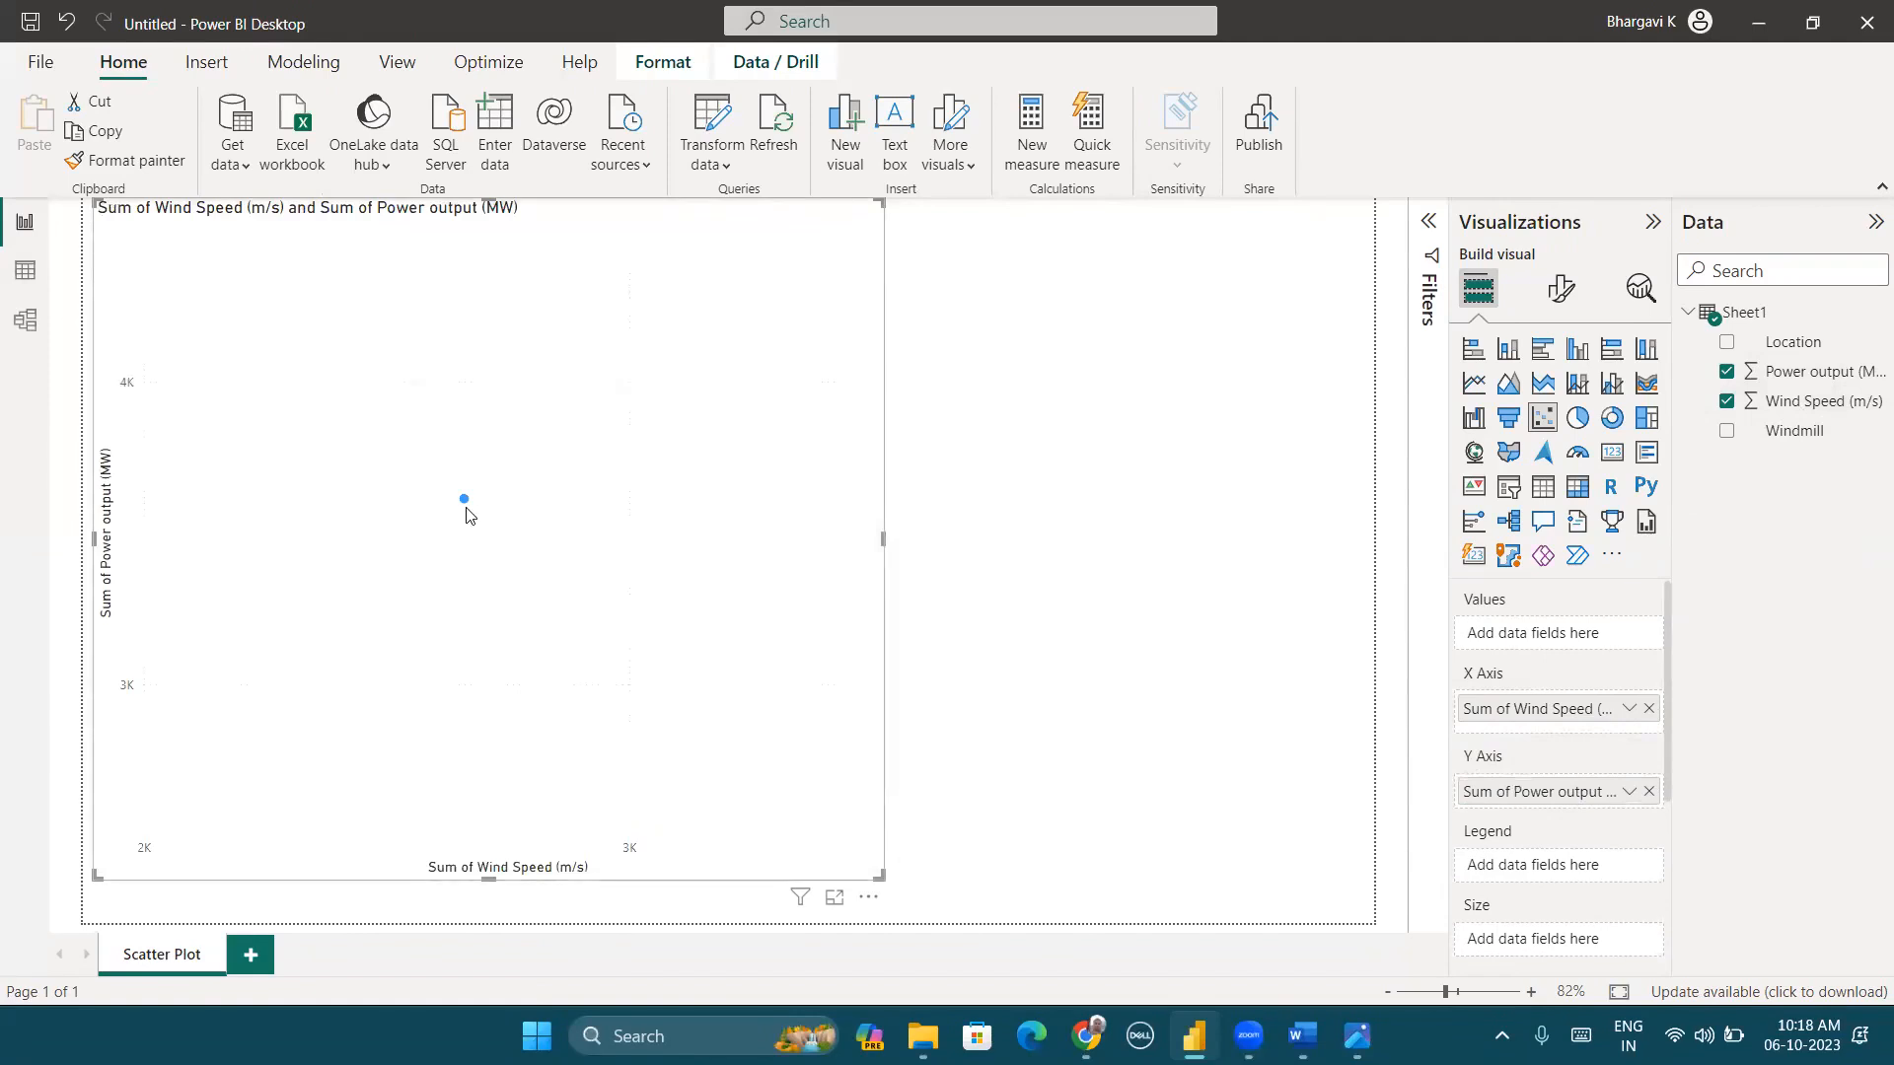
# Step: Compare the single plotted point with the individual Power output and Wind Speed rows of Sheet1, and return to the report page
pyautogui.moveTo(463, 501)
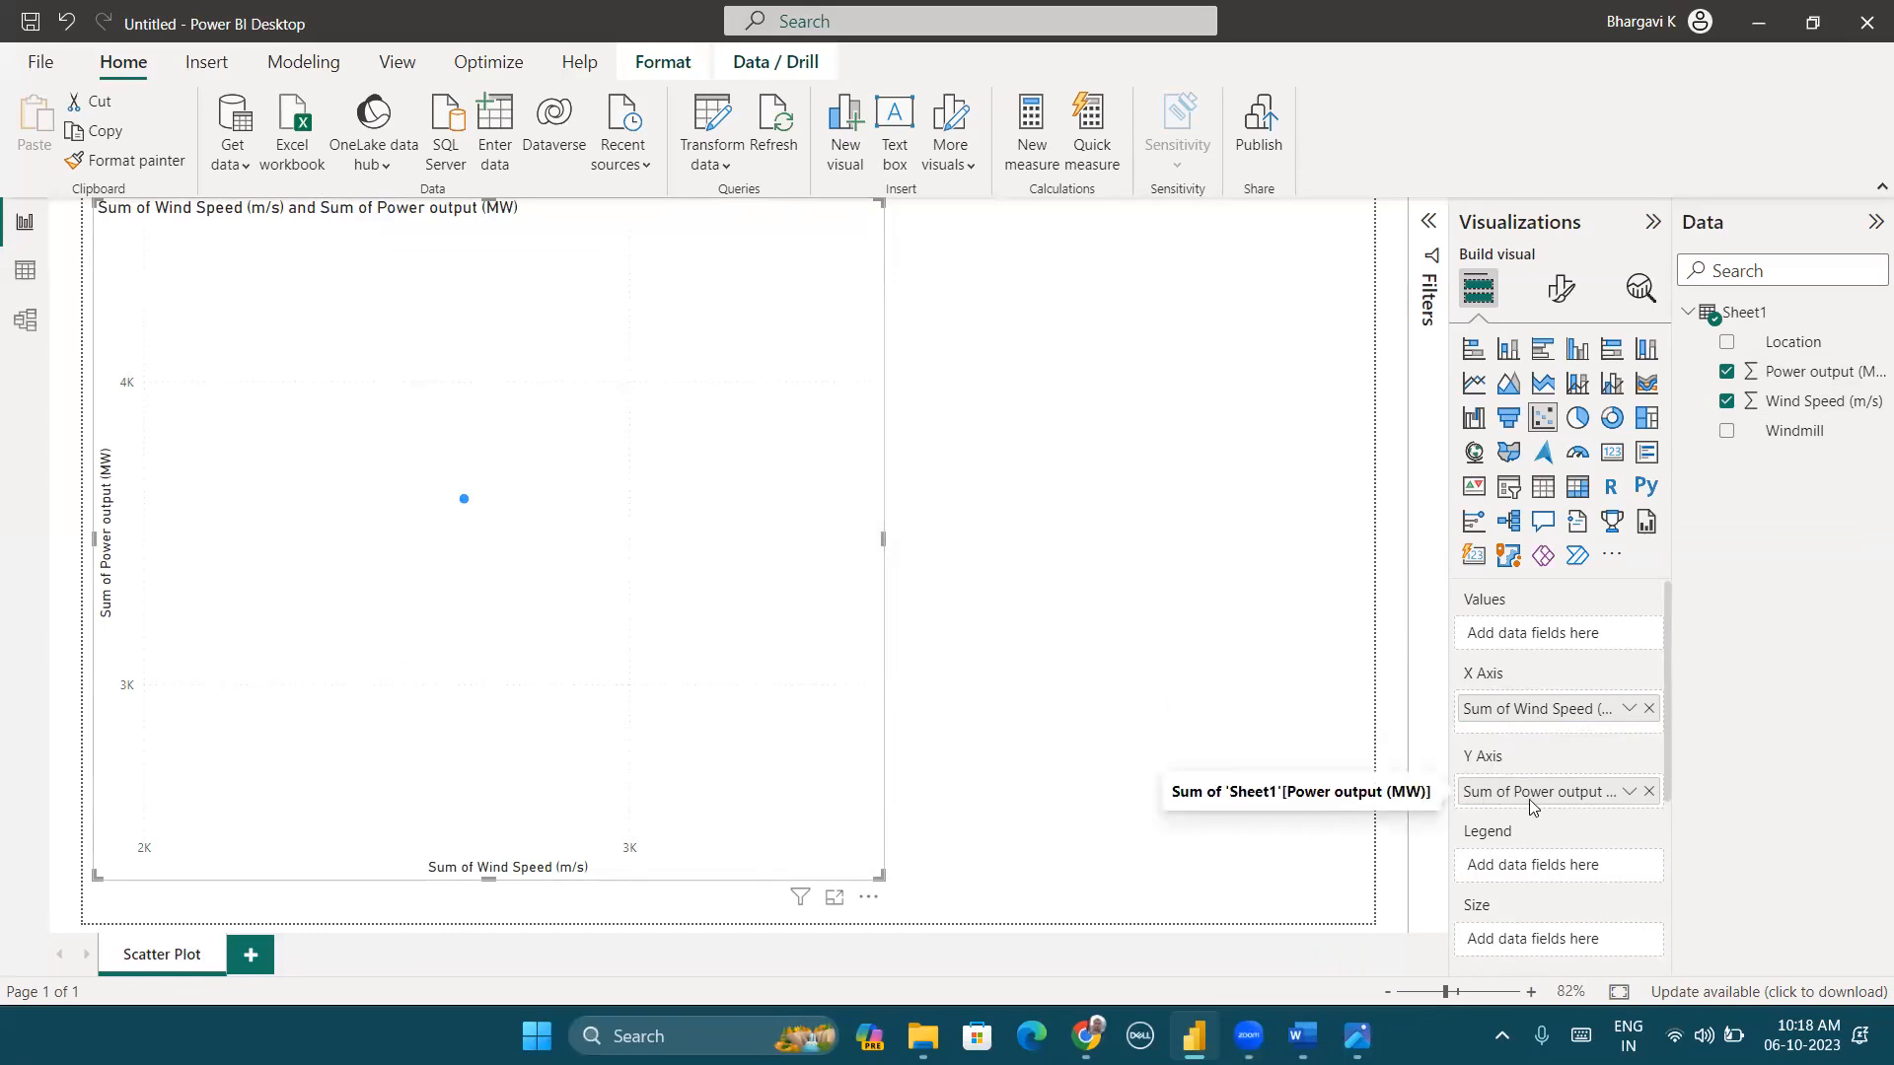
pyautogui.click(22, 273)
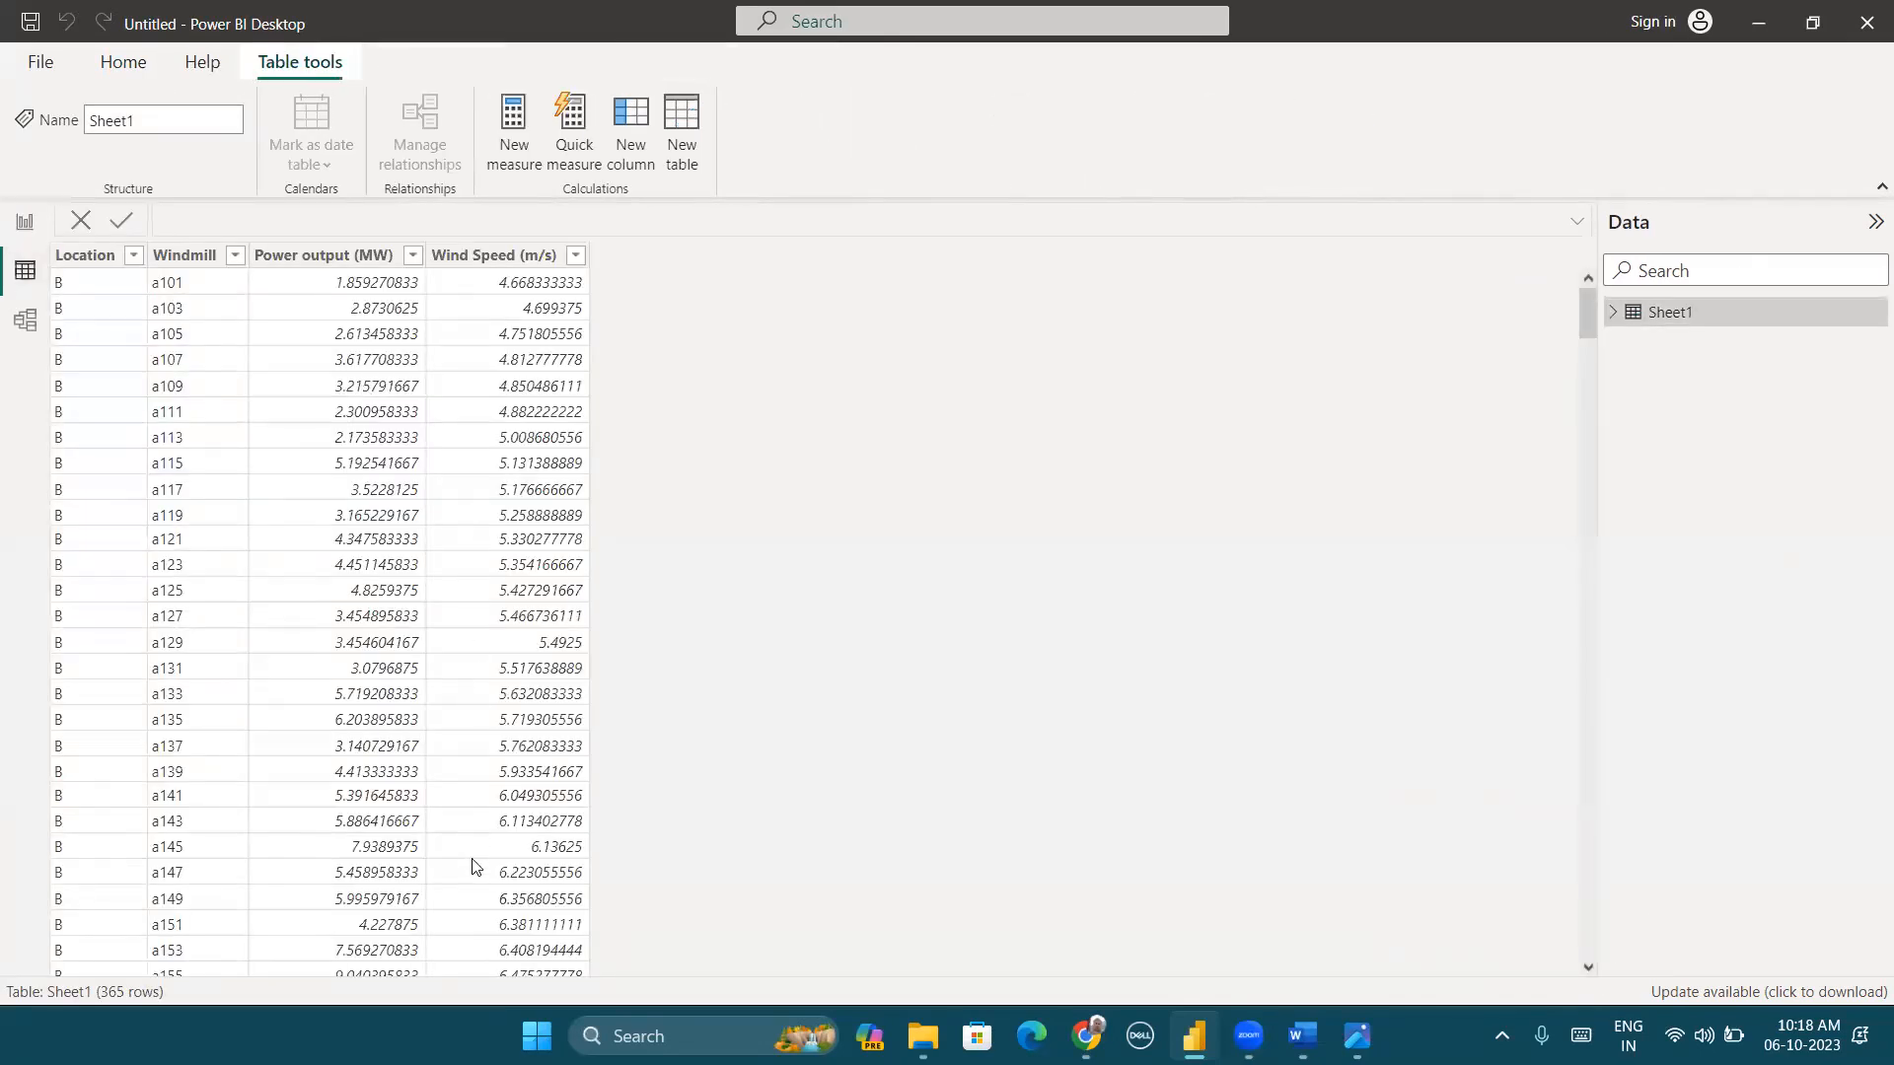
pyautogui.click(473, 856)
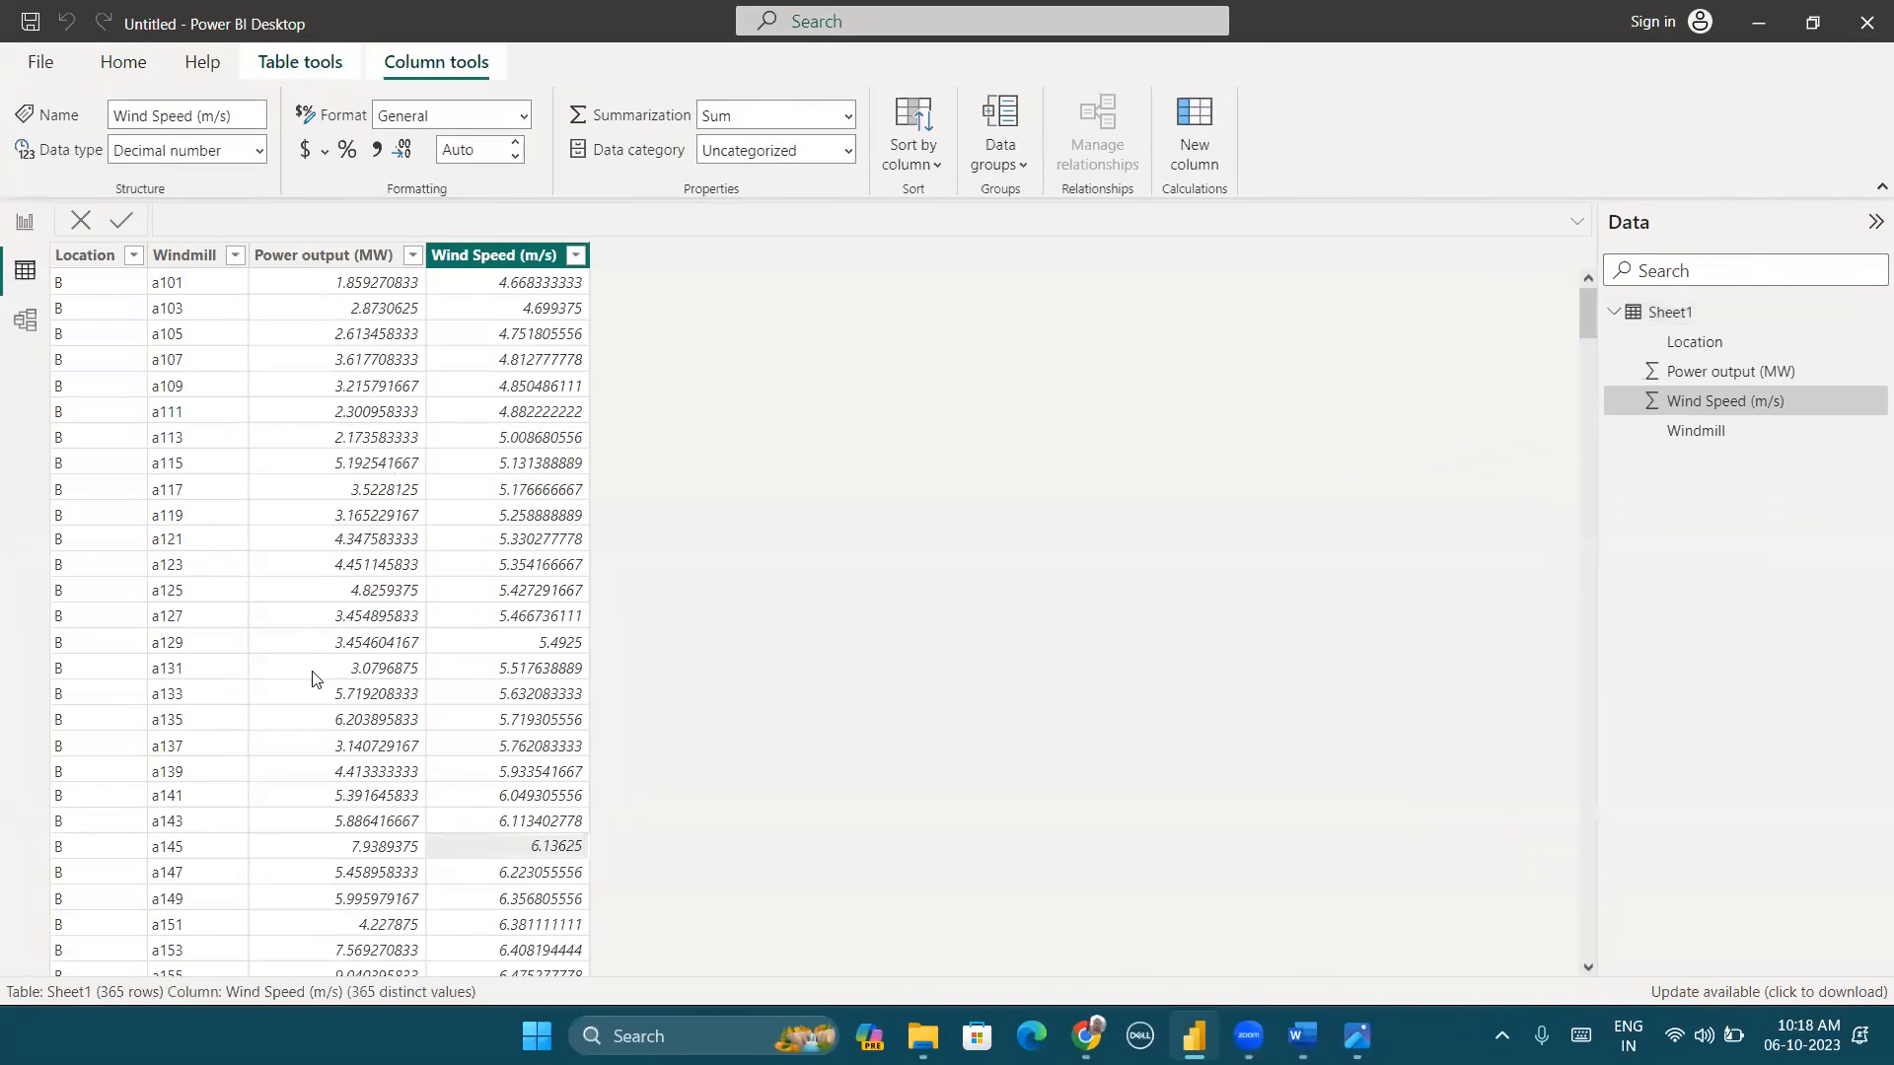
pyautogui.click(31, 226)
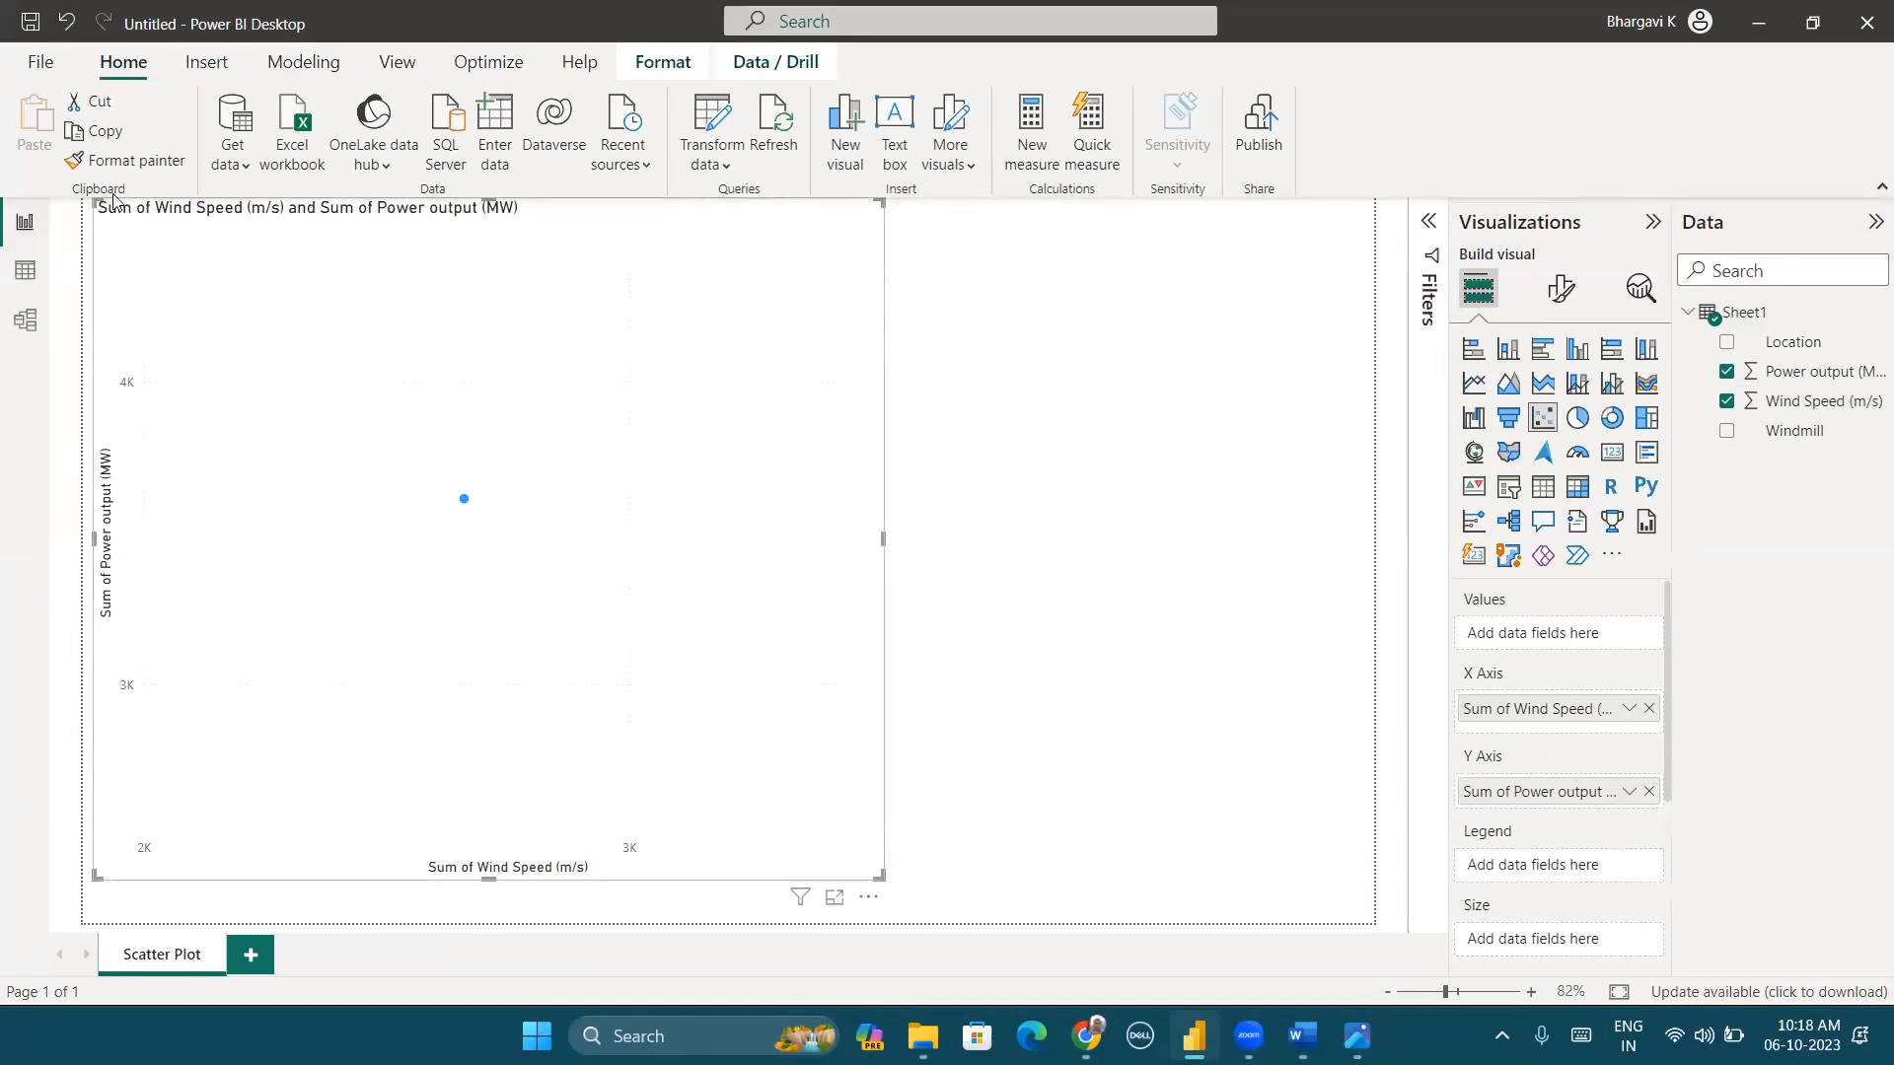
pyautogui.click(25, 270)
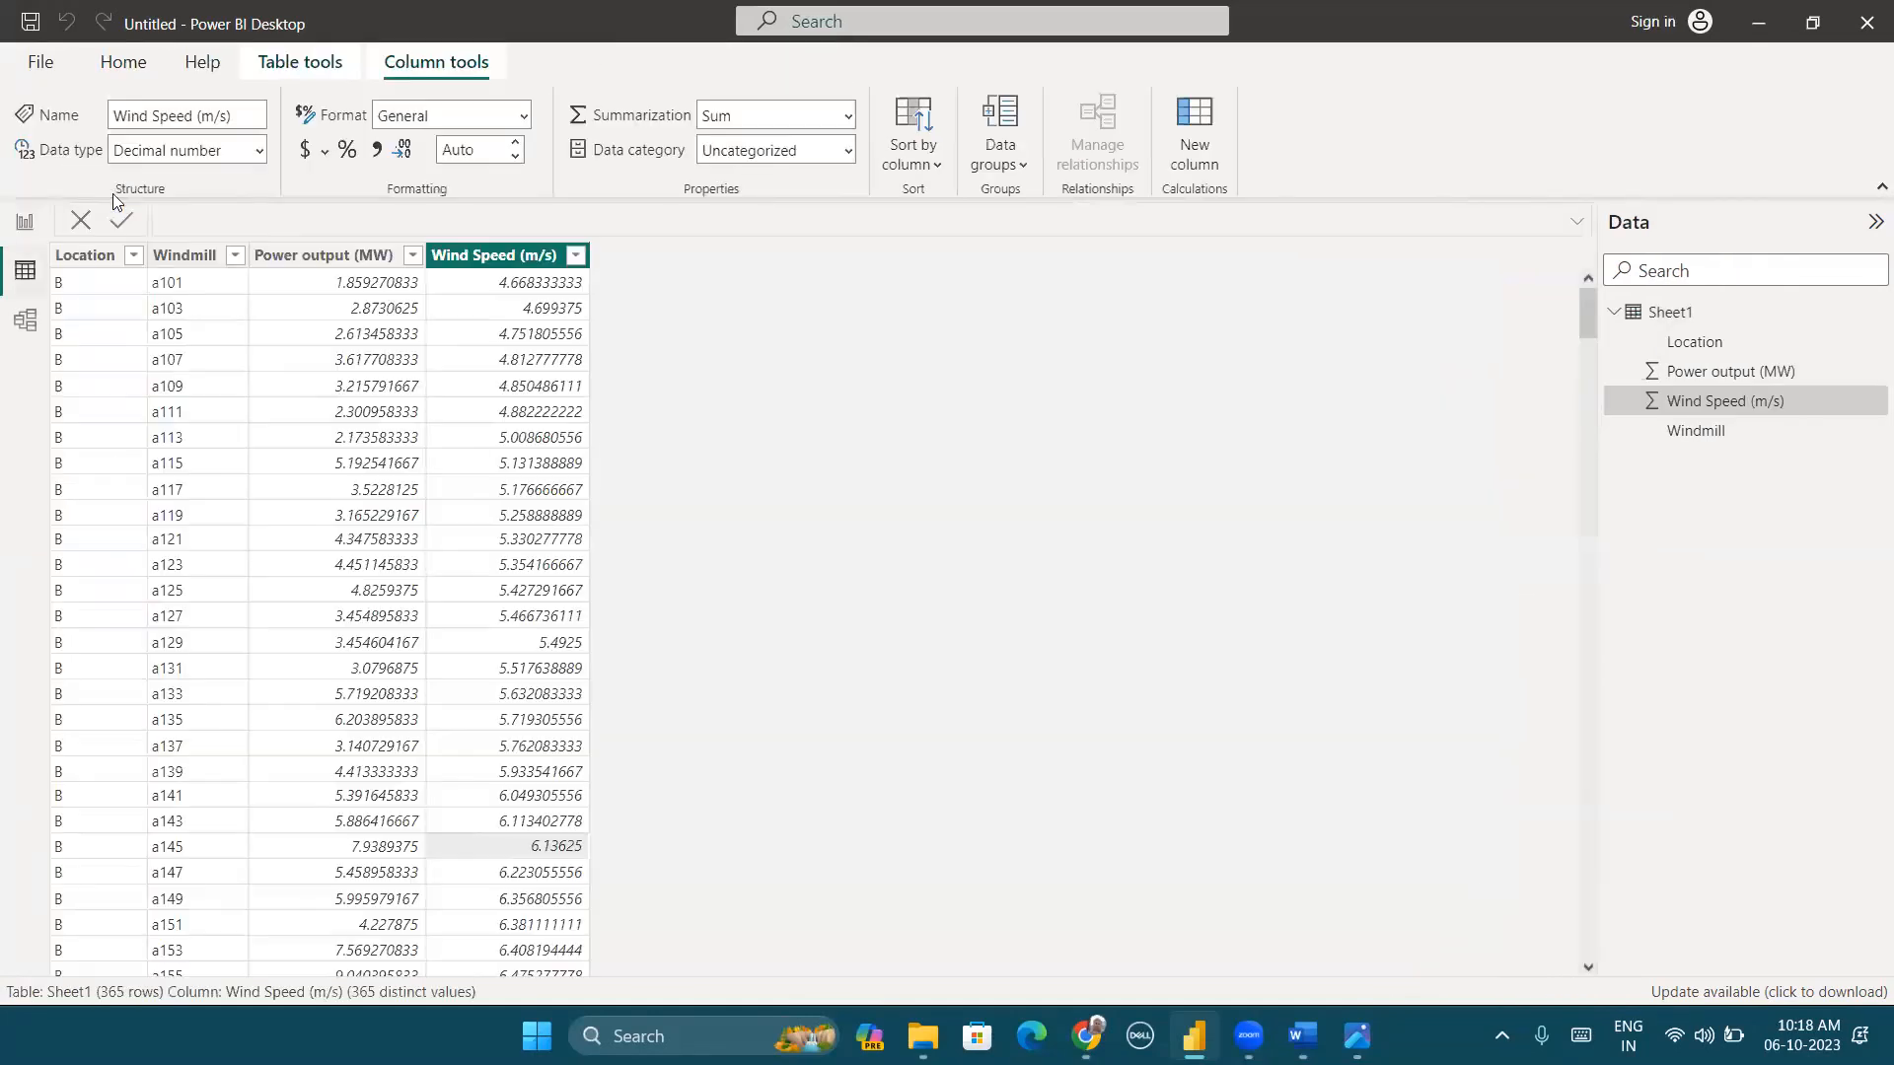
pyautogui.click(348, 286)
pyautogui.click(492, 288)
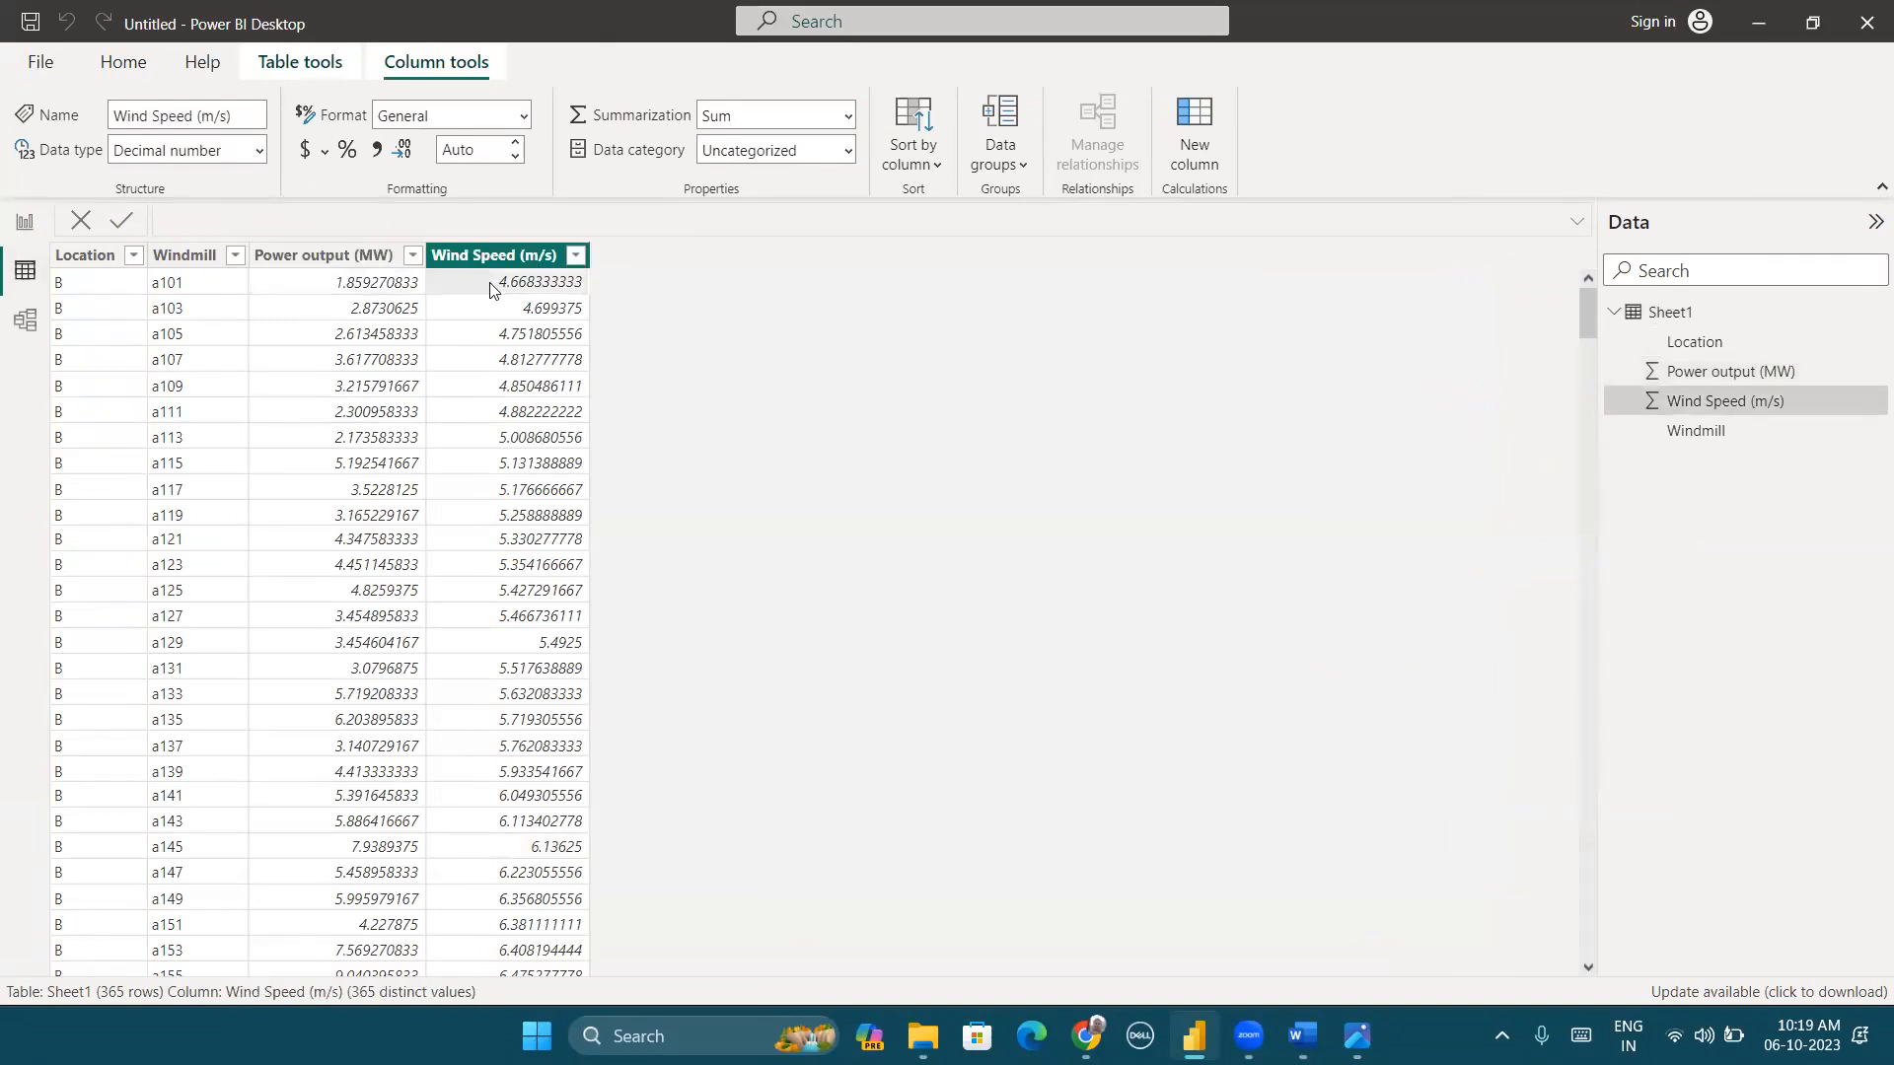
pyautogui.click(27, 226)
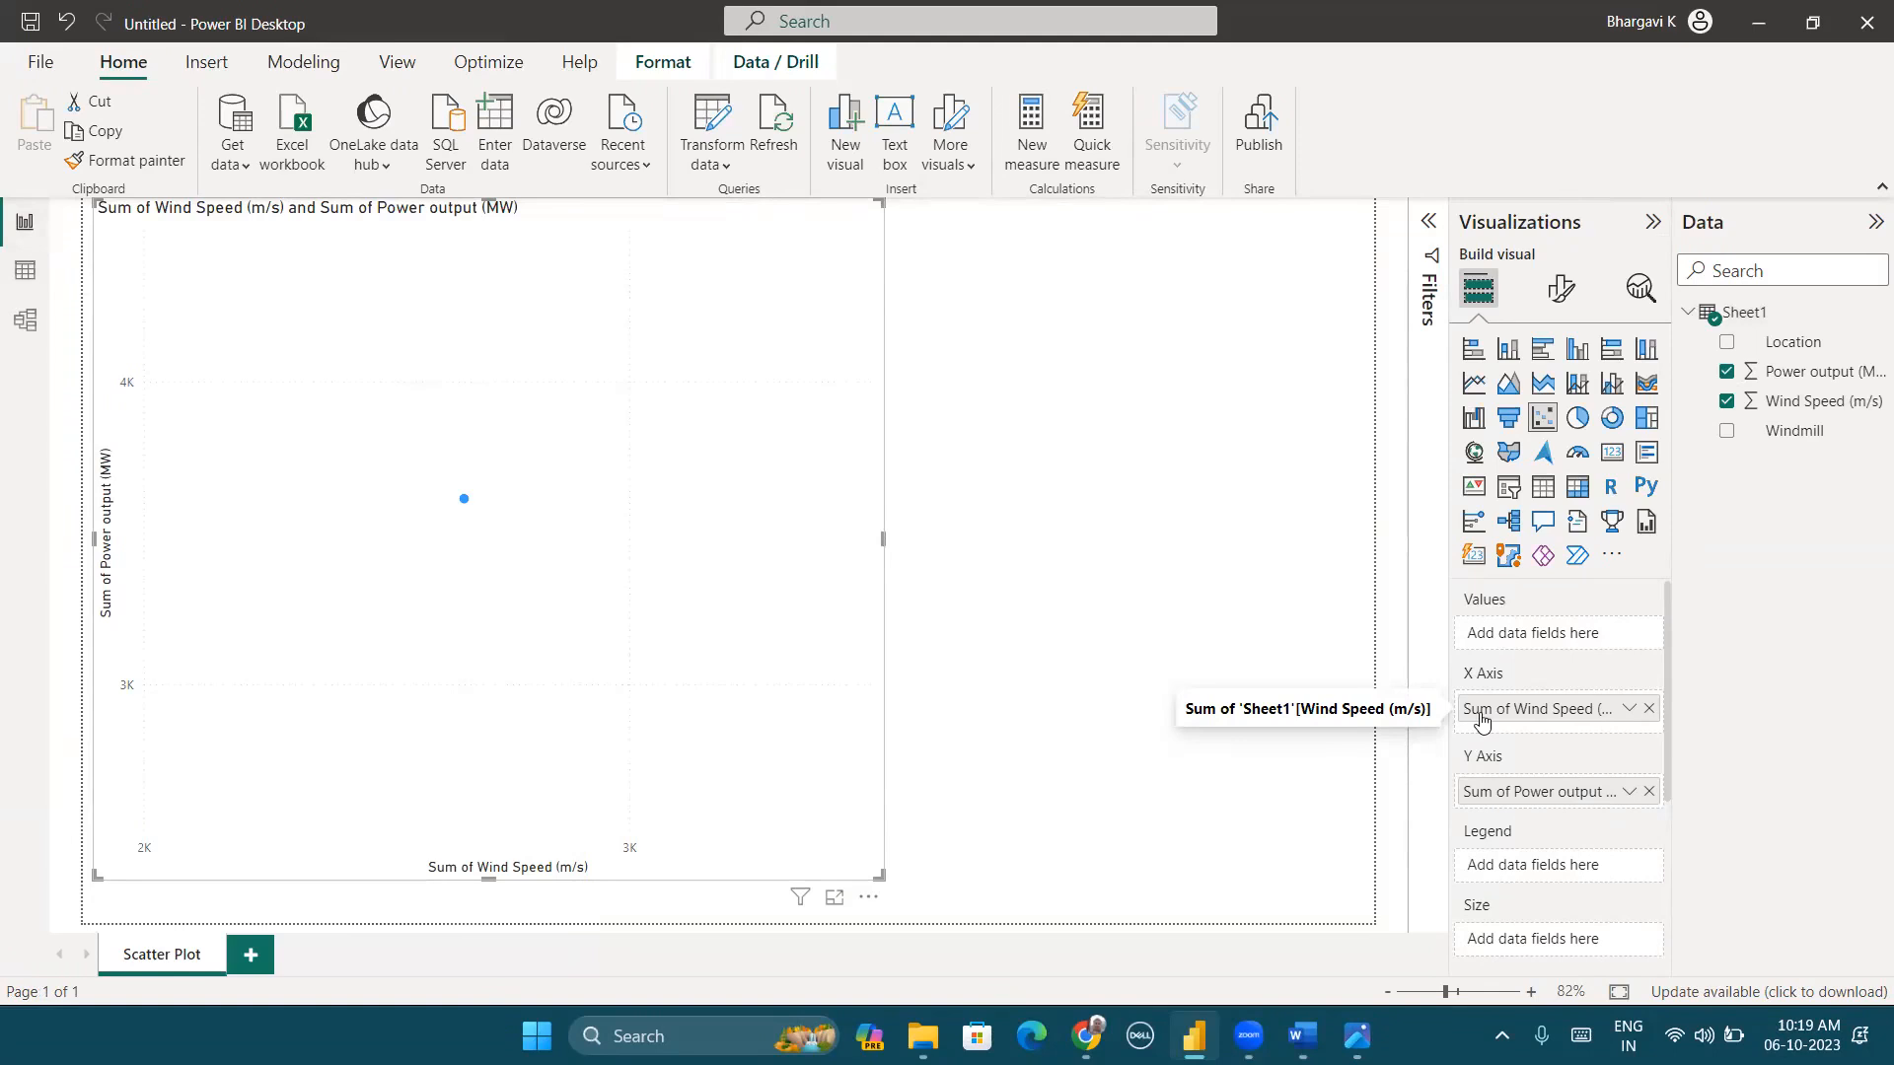
# Step: Set Wind Speed (m/s) on the X axis and Power output (MW) on the Y axis to Don't summarize
pyautogui.click(1628, 710)
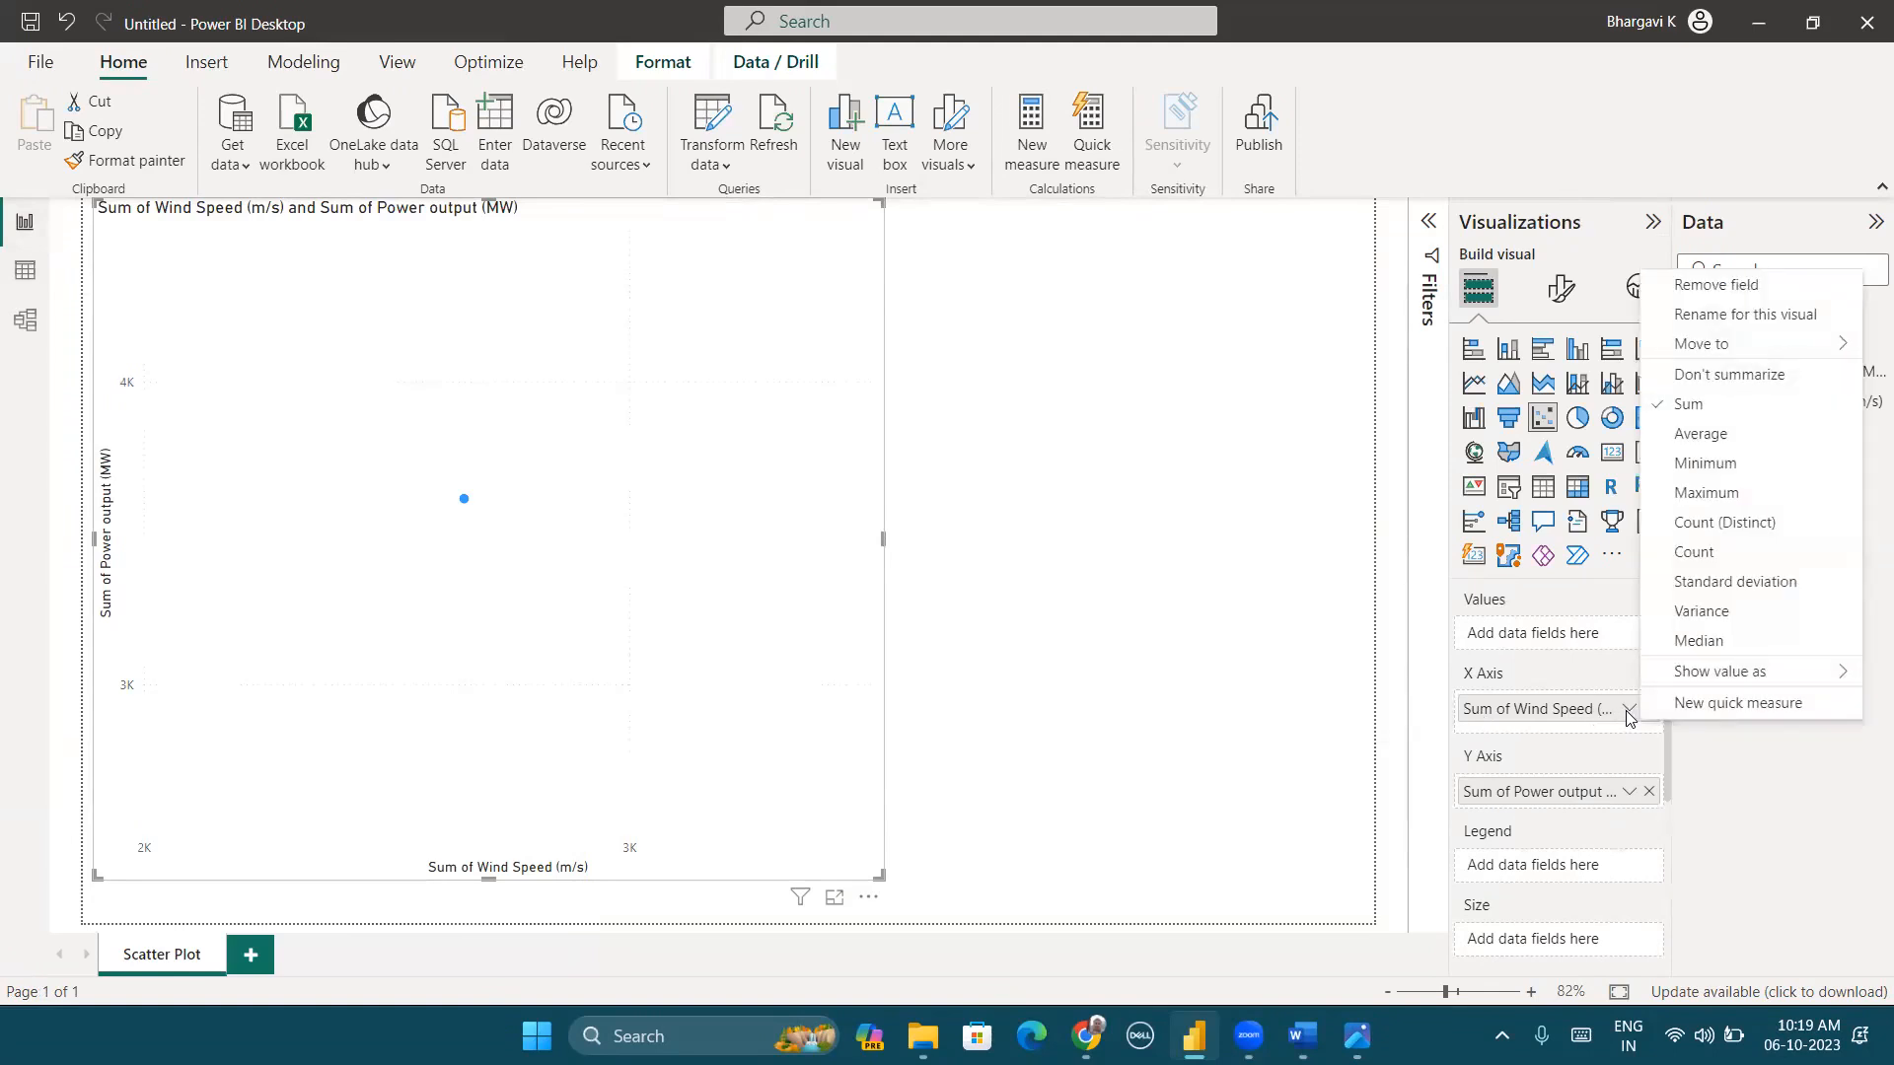
pyautogui.click(1693, 380)
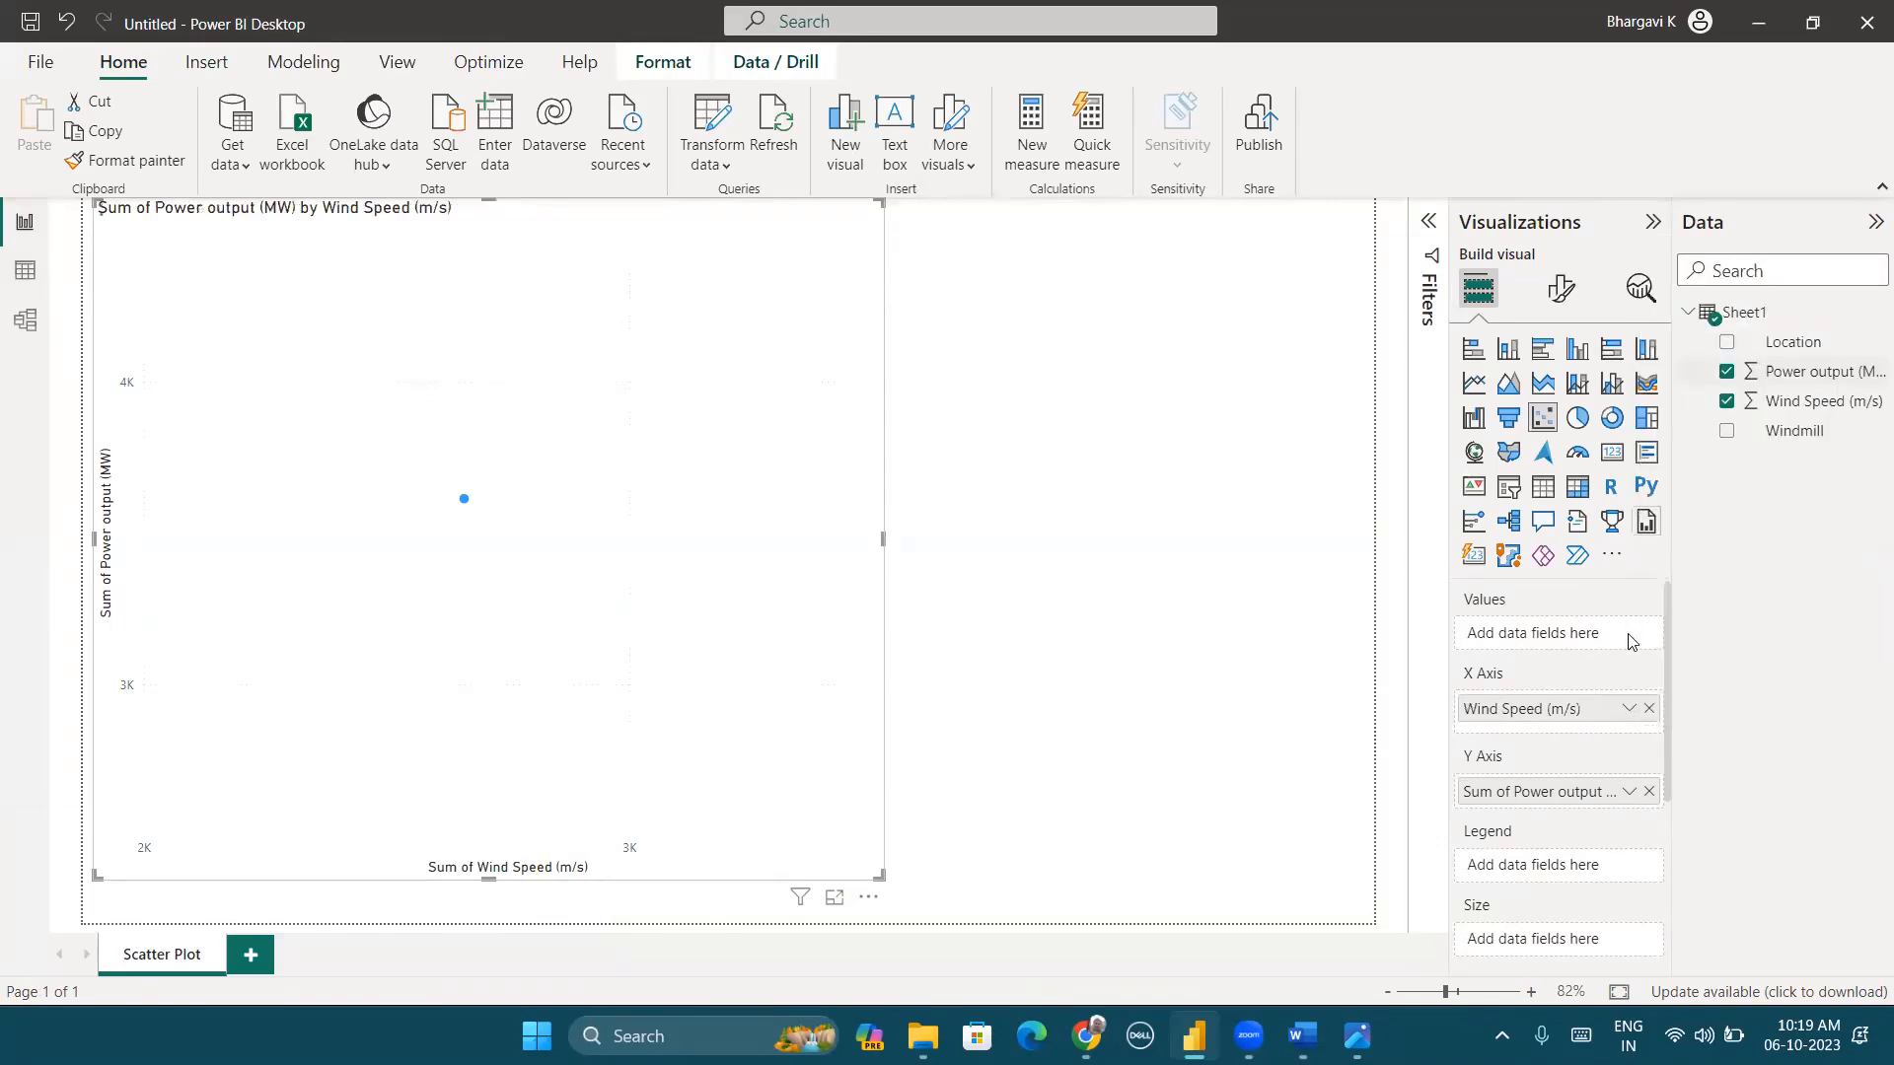
pyautogui.click(1629, 793)
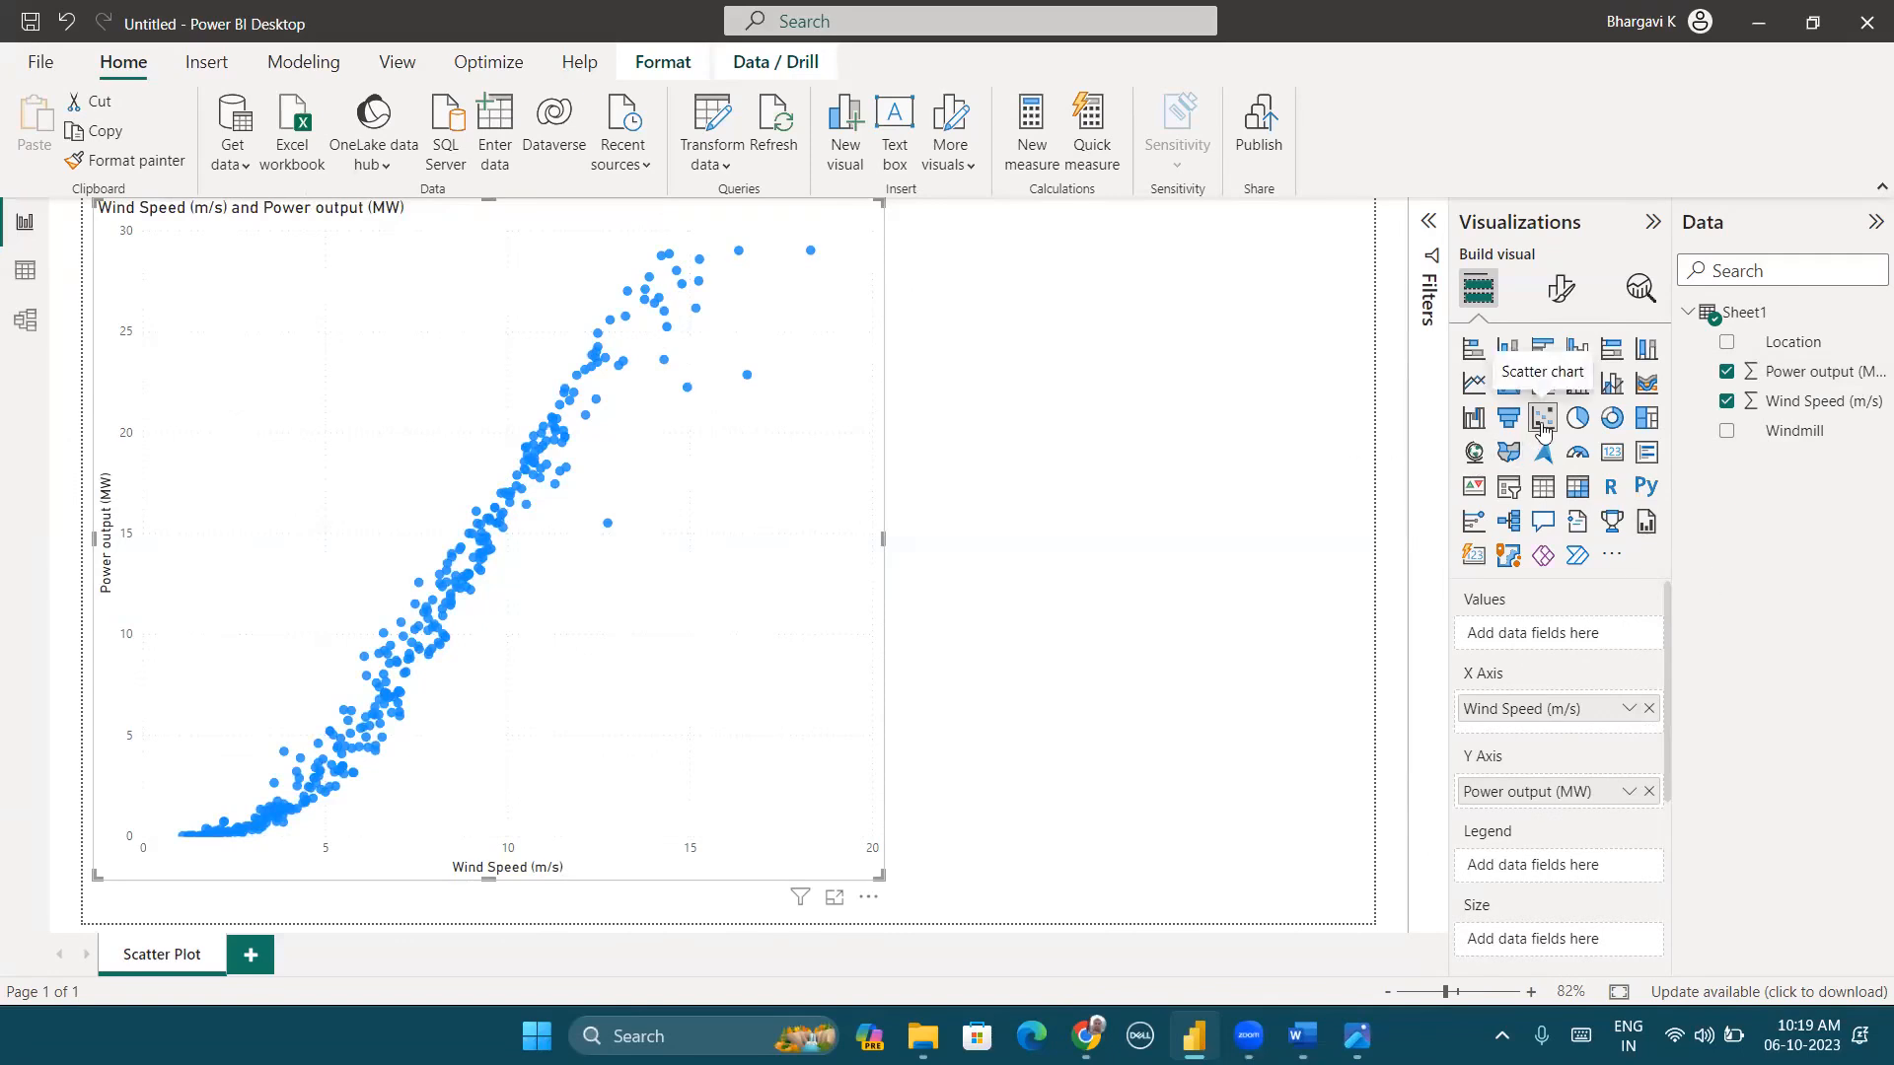
pyautogui.click(1628, 709)
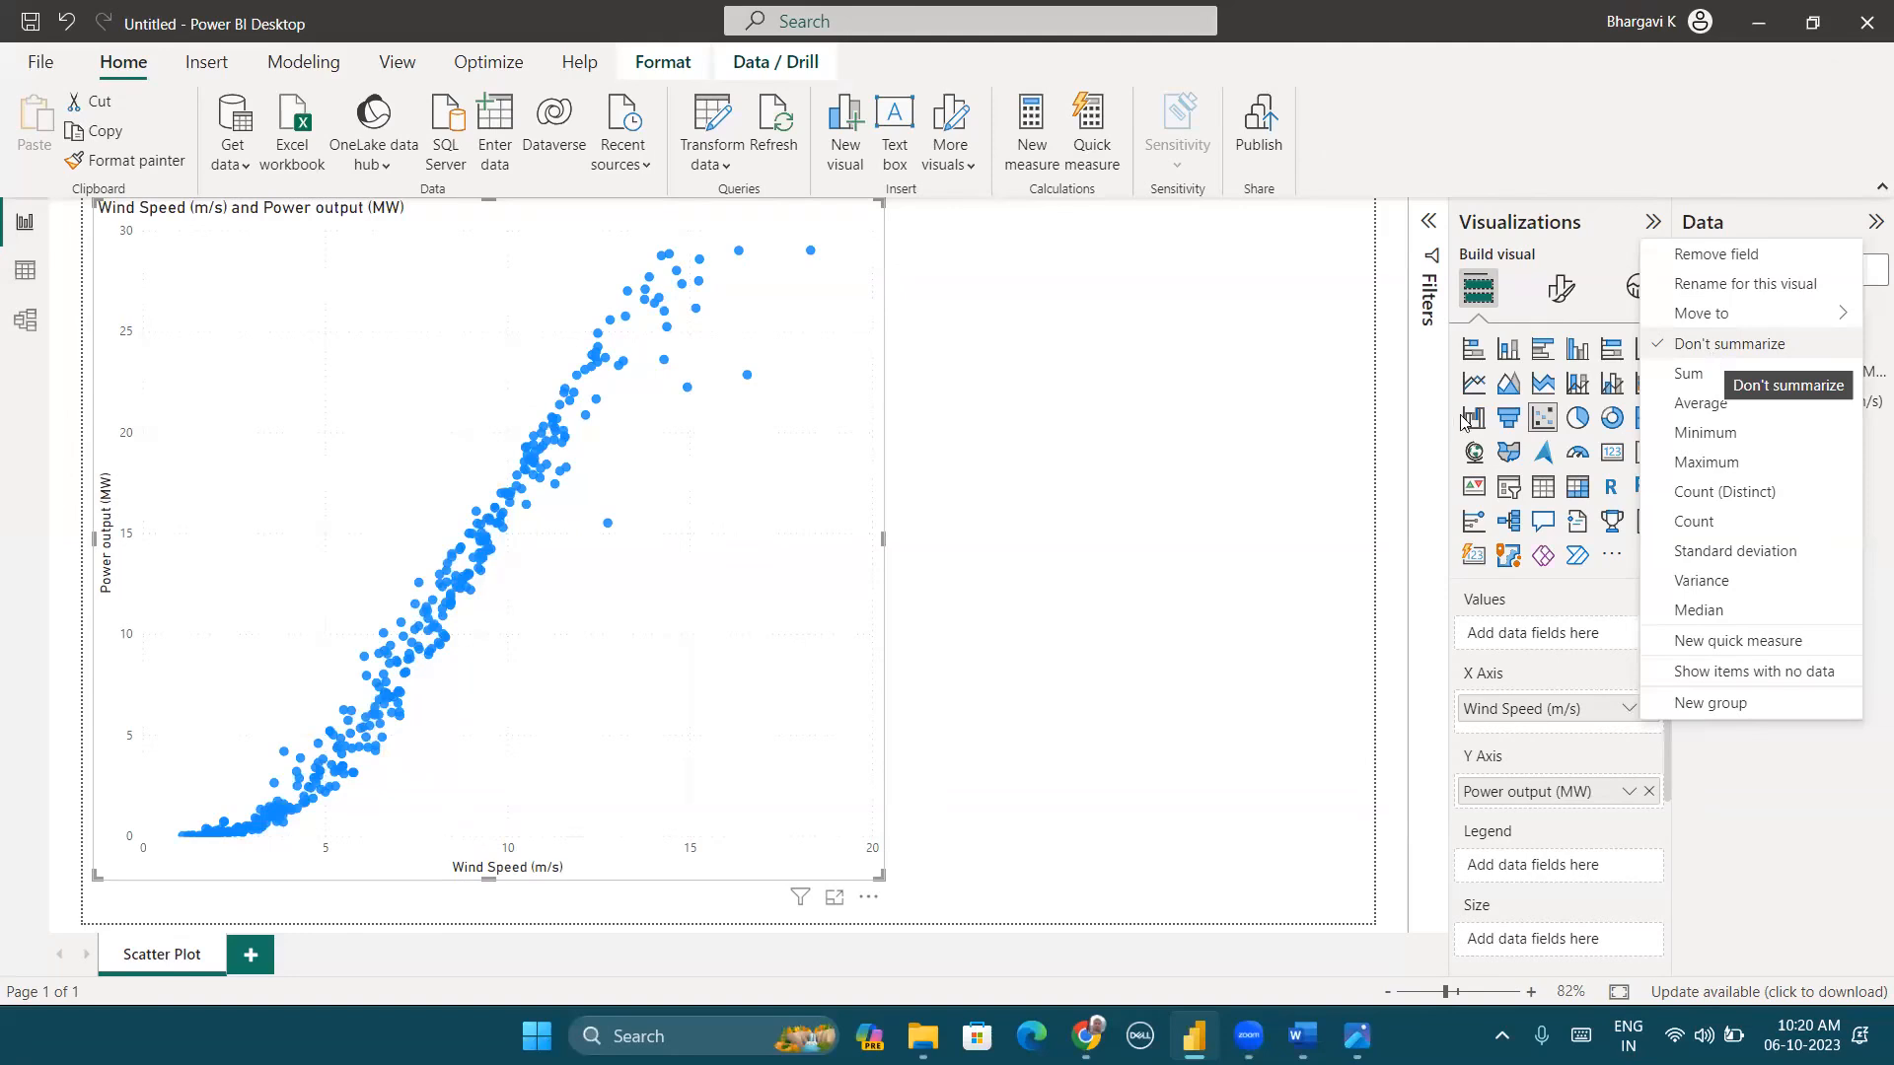
pyautogui.click(741, 639)
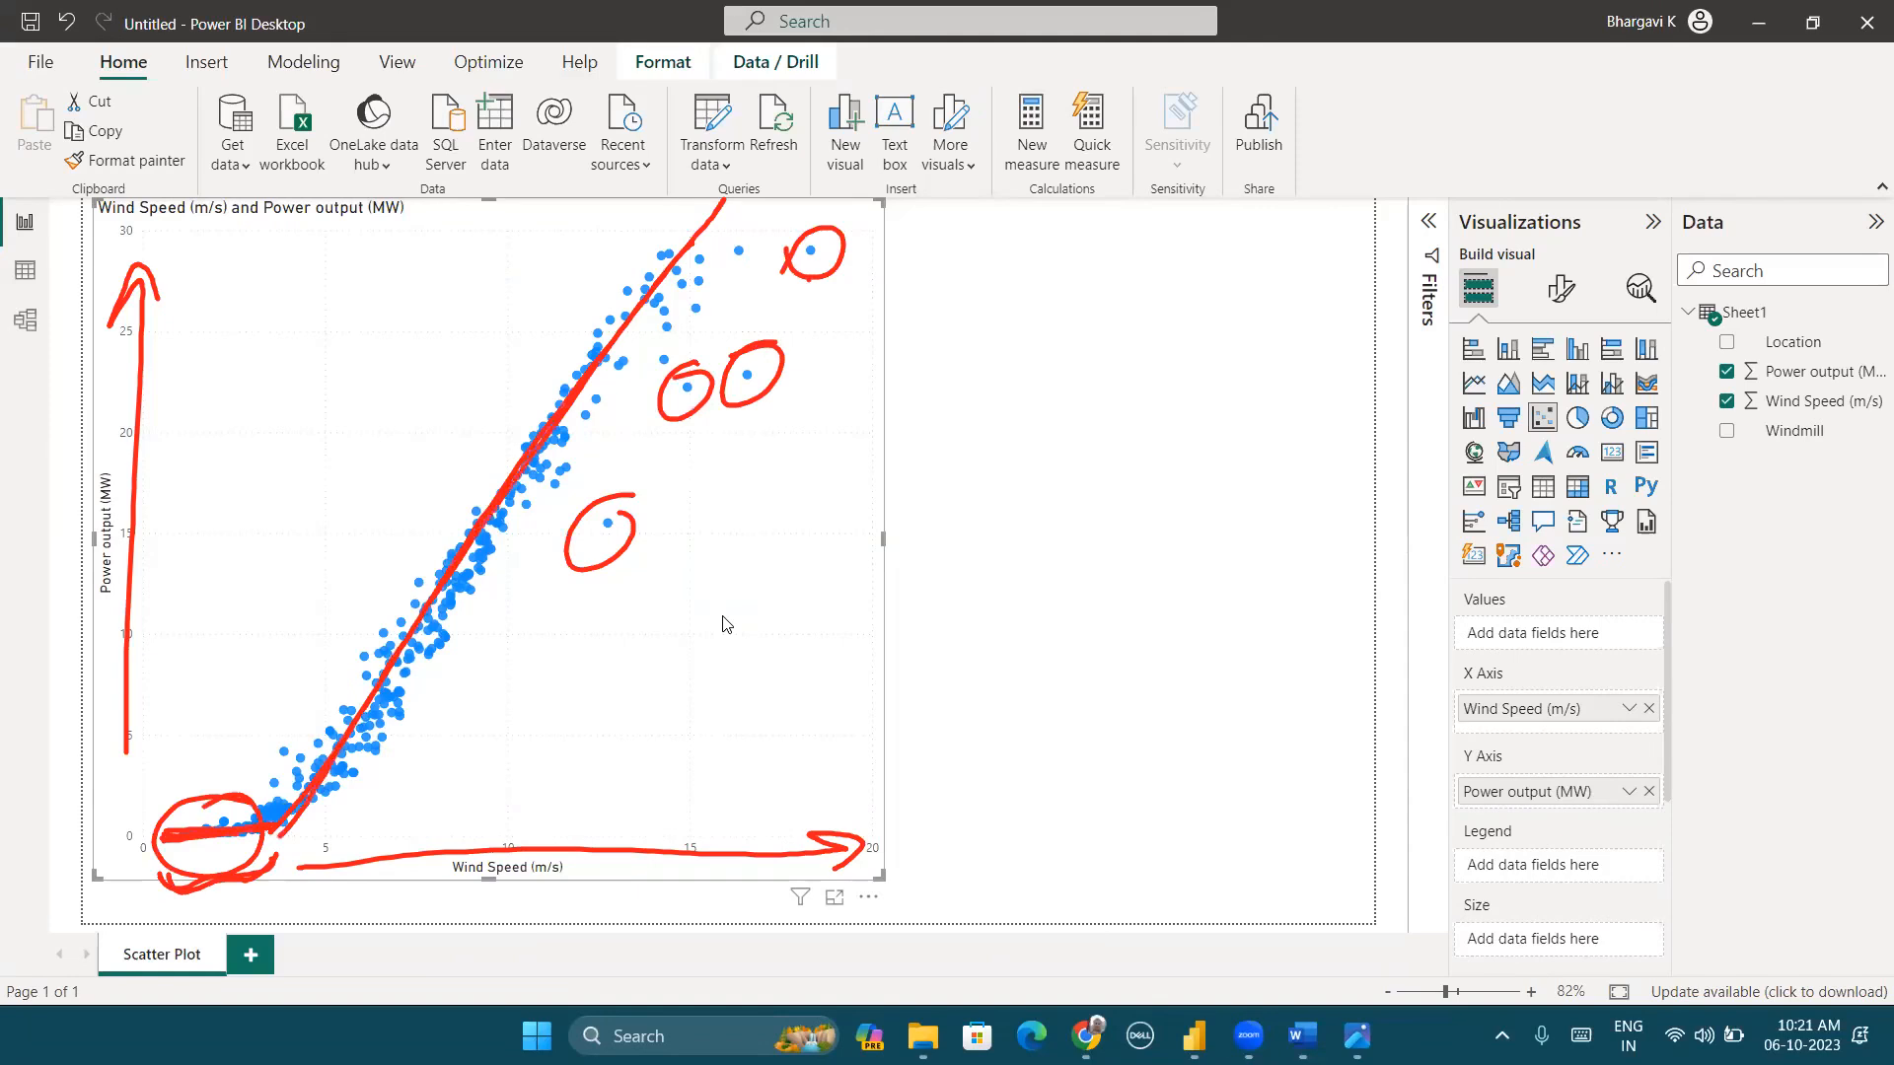
# Step: Clear the drawn annotations and turn on the trend line for the wind speed and power output scatter chart
pyautogui.click(1373, 129)
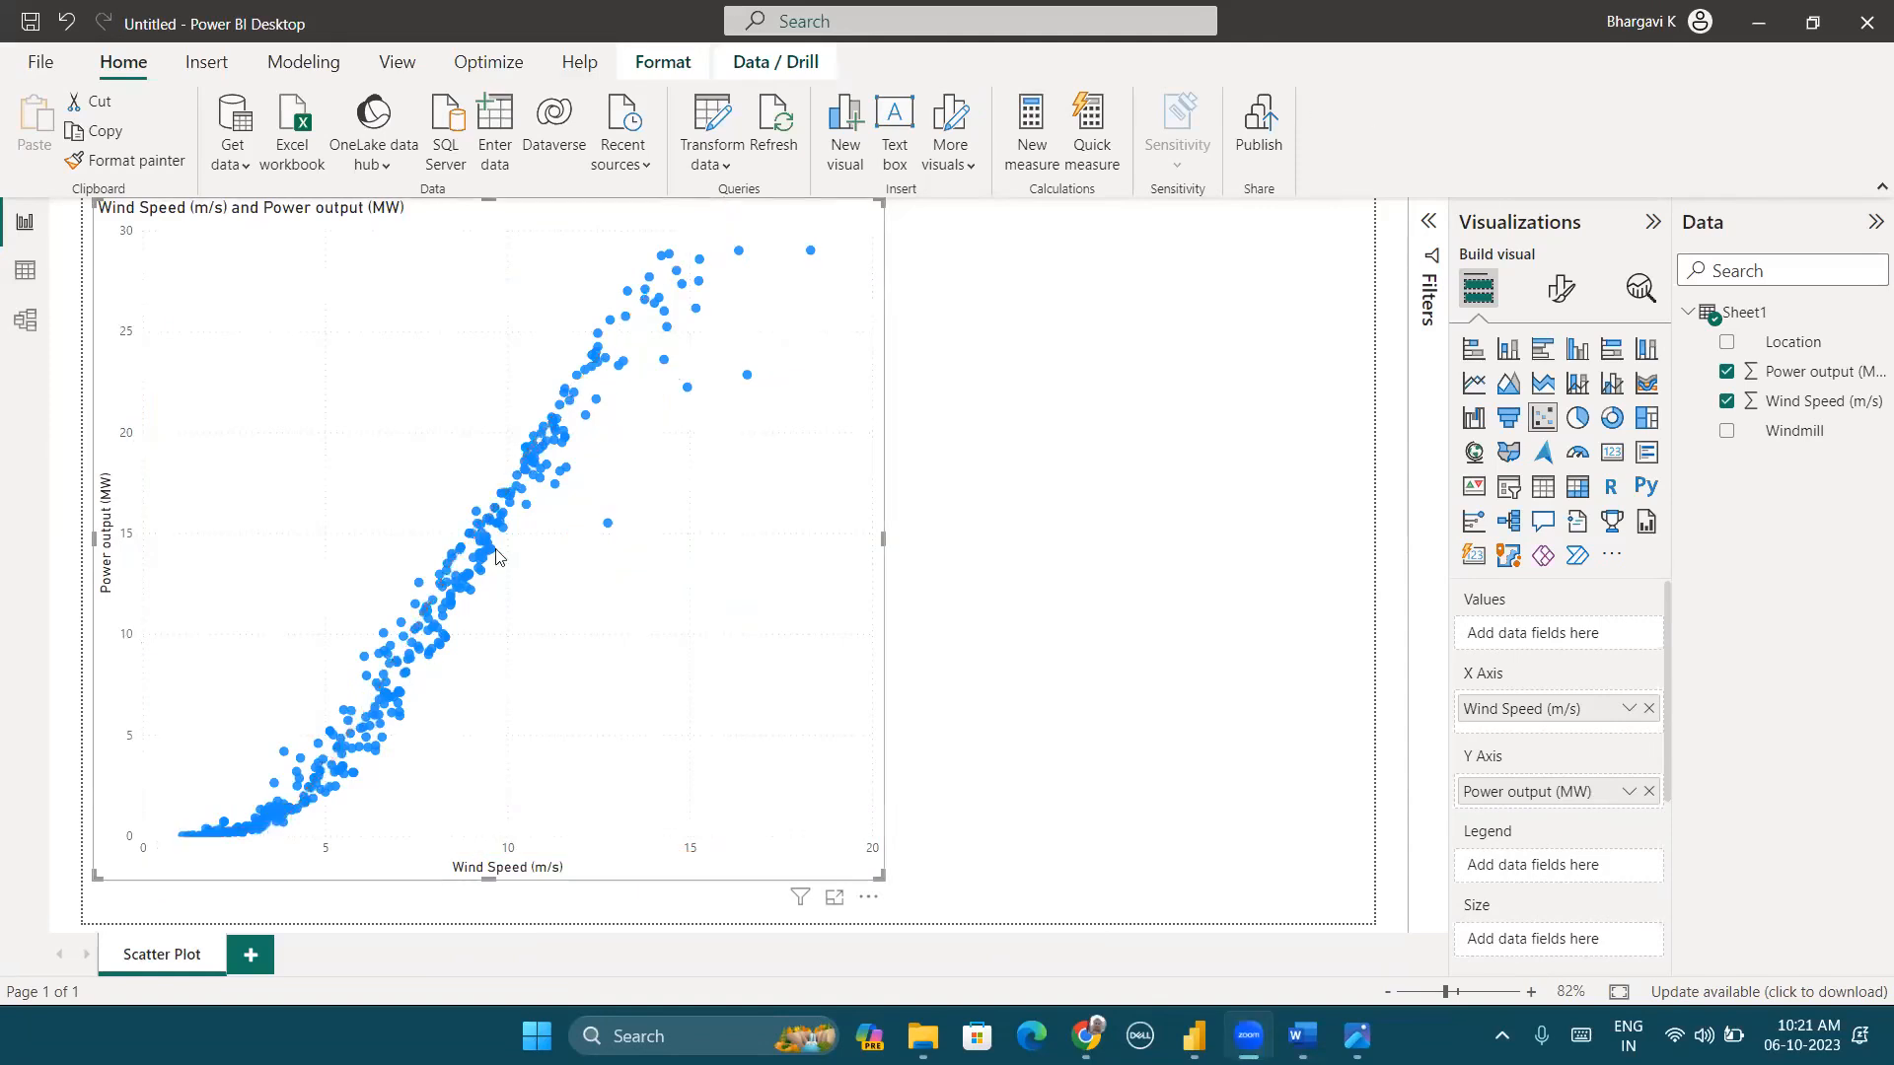
pyautogui.click(751, 578)
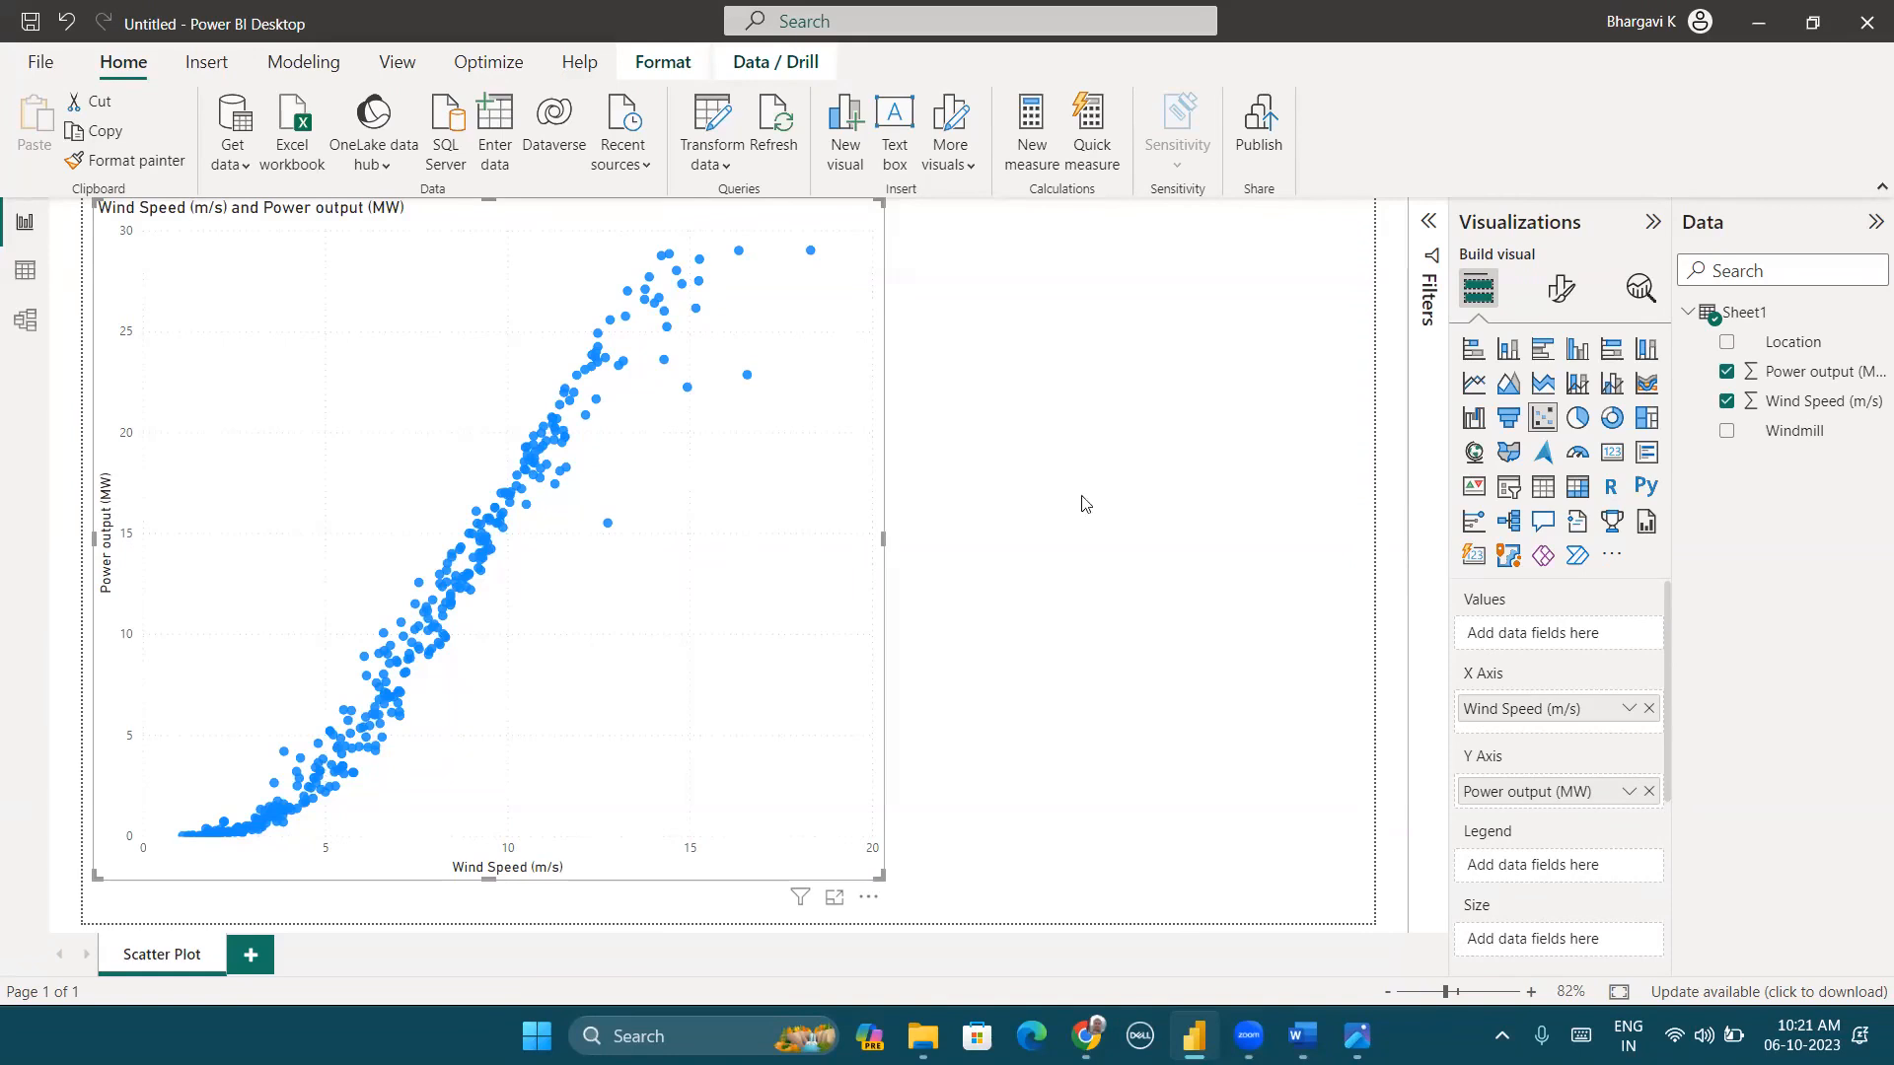
pyautogui.click(1642, 287)
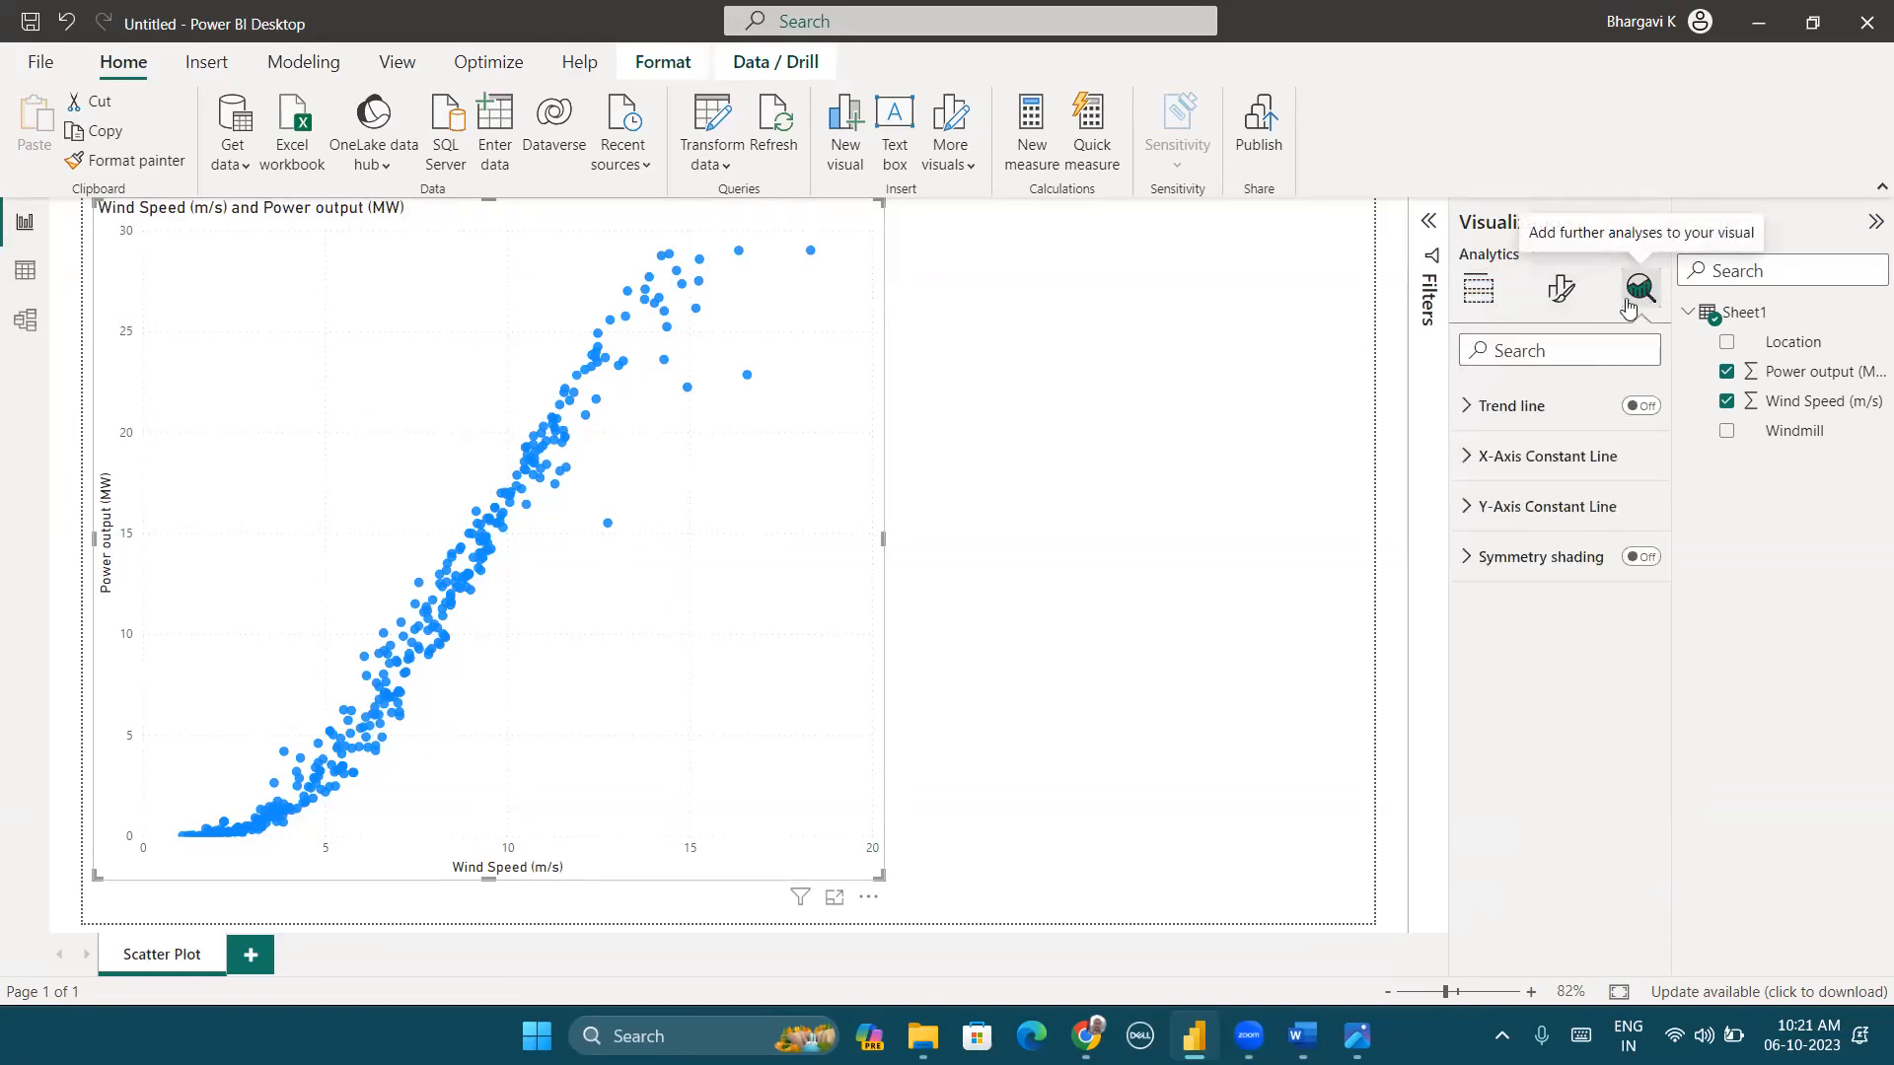
pyautogui.click(1642, 407)
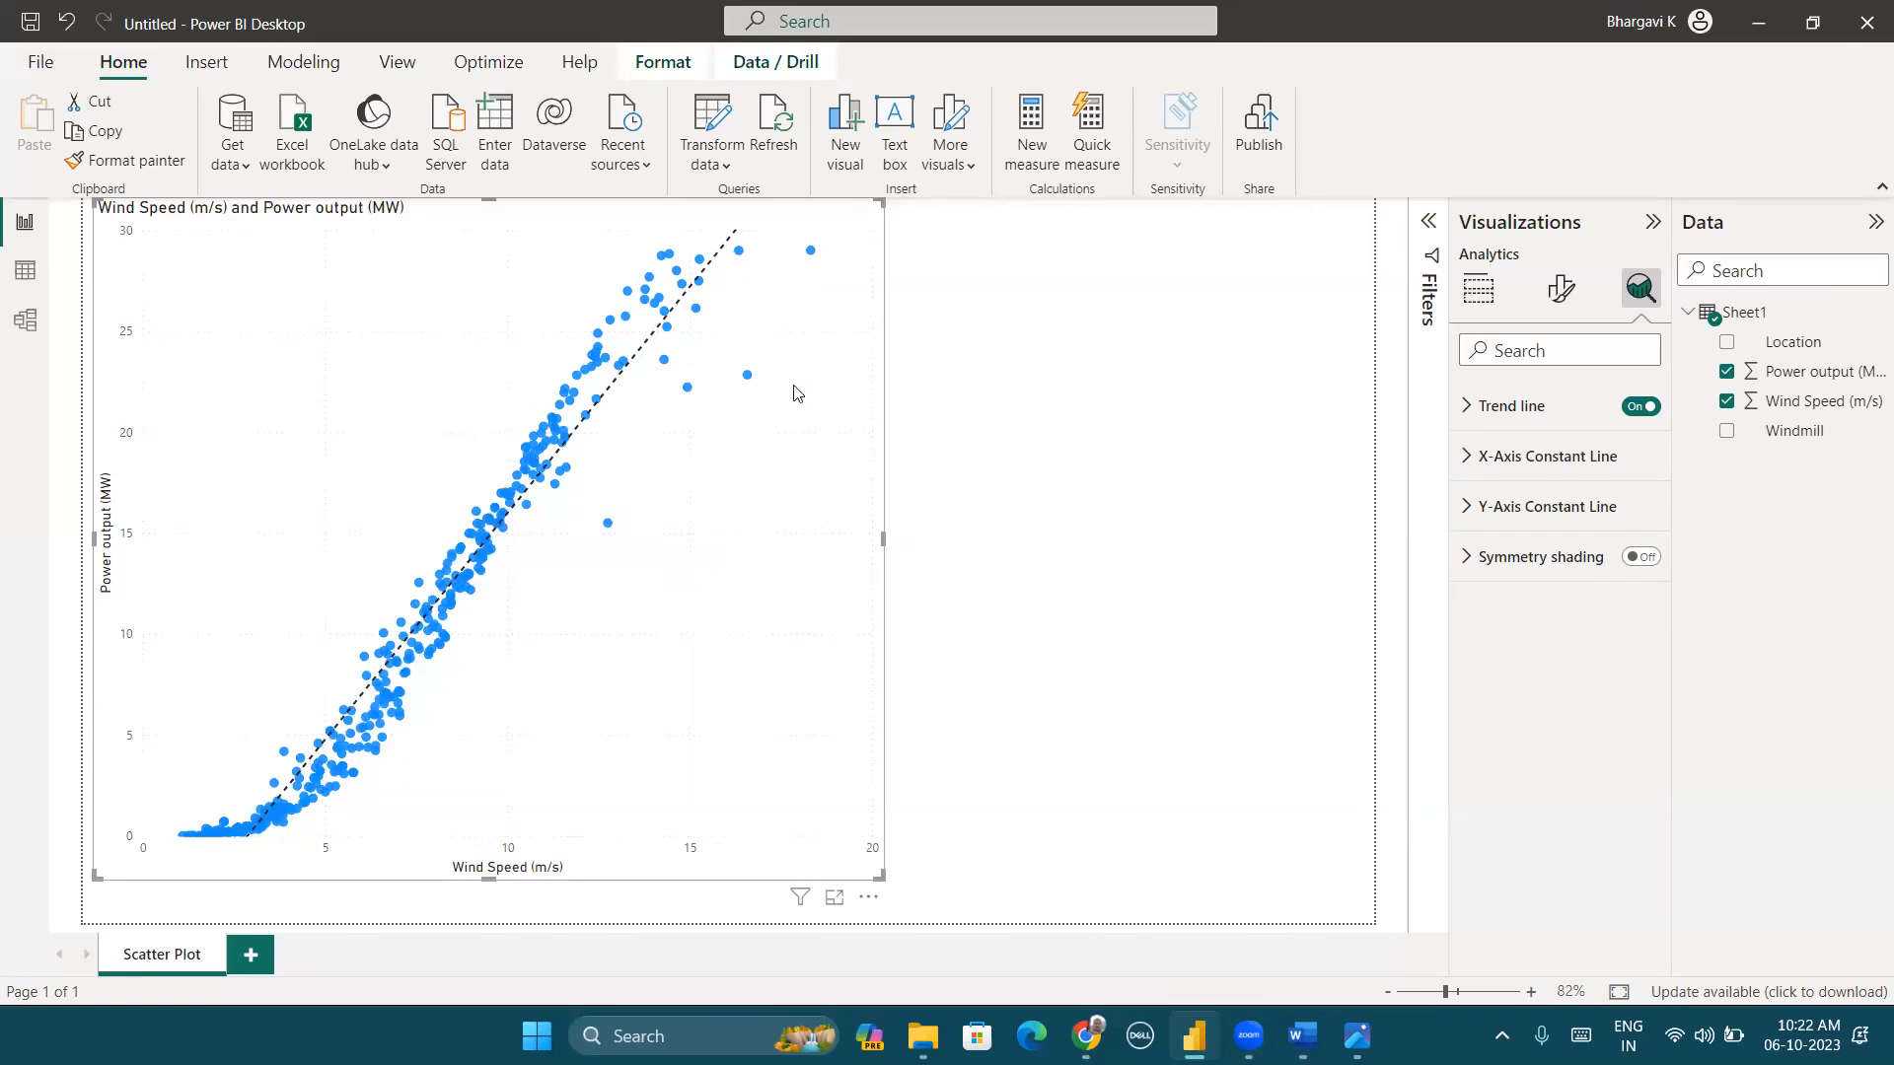
# Step: Handwrite the line equation y = mx + c beside the trend line as an annotation, and clear it
pyautogui.moveTo(707, 551); pyautogui.dragTo(771, 663)
pyautogui.moveTo(810, 520); pyautogui.dragTo(842, 496)
pyautogui.moveTo(838, 547); pyautogui.dragTo(887, 495)
pyautogui.moveTo(895, 458); pyautogui.dragTo(1006, 487)
pyautogui.moveTo(985, 434)
pyautogui.mouseDown()
pyautogui.moveTo(1030, 474)
pyautogui.moveTo(1161, 387)
pyautogui.mouseUp()
pyautogui.moveTo(1106, 383); pyautogui.dragTo(1132, 459)
pyautogui.moveTo(1228, 335); pyautogui.dragTo(1264, 381)
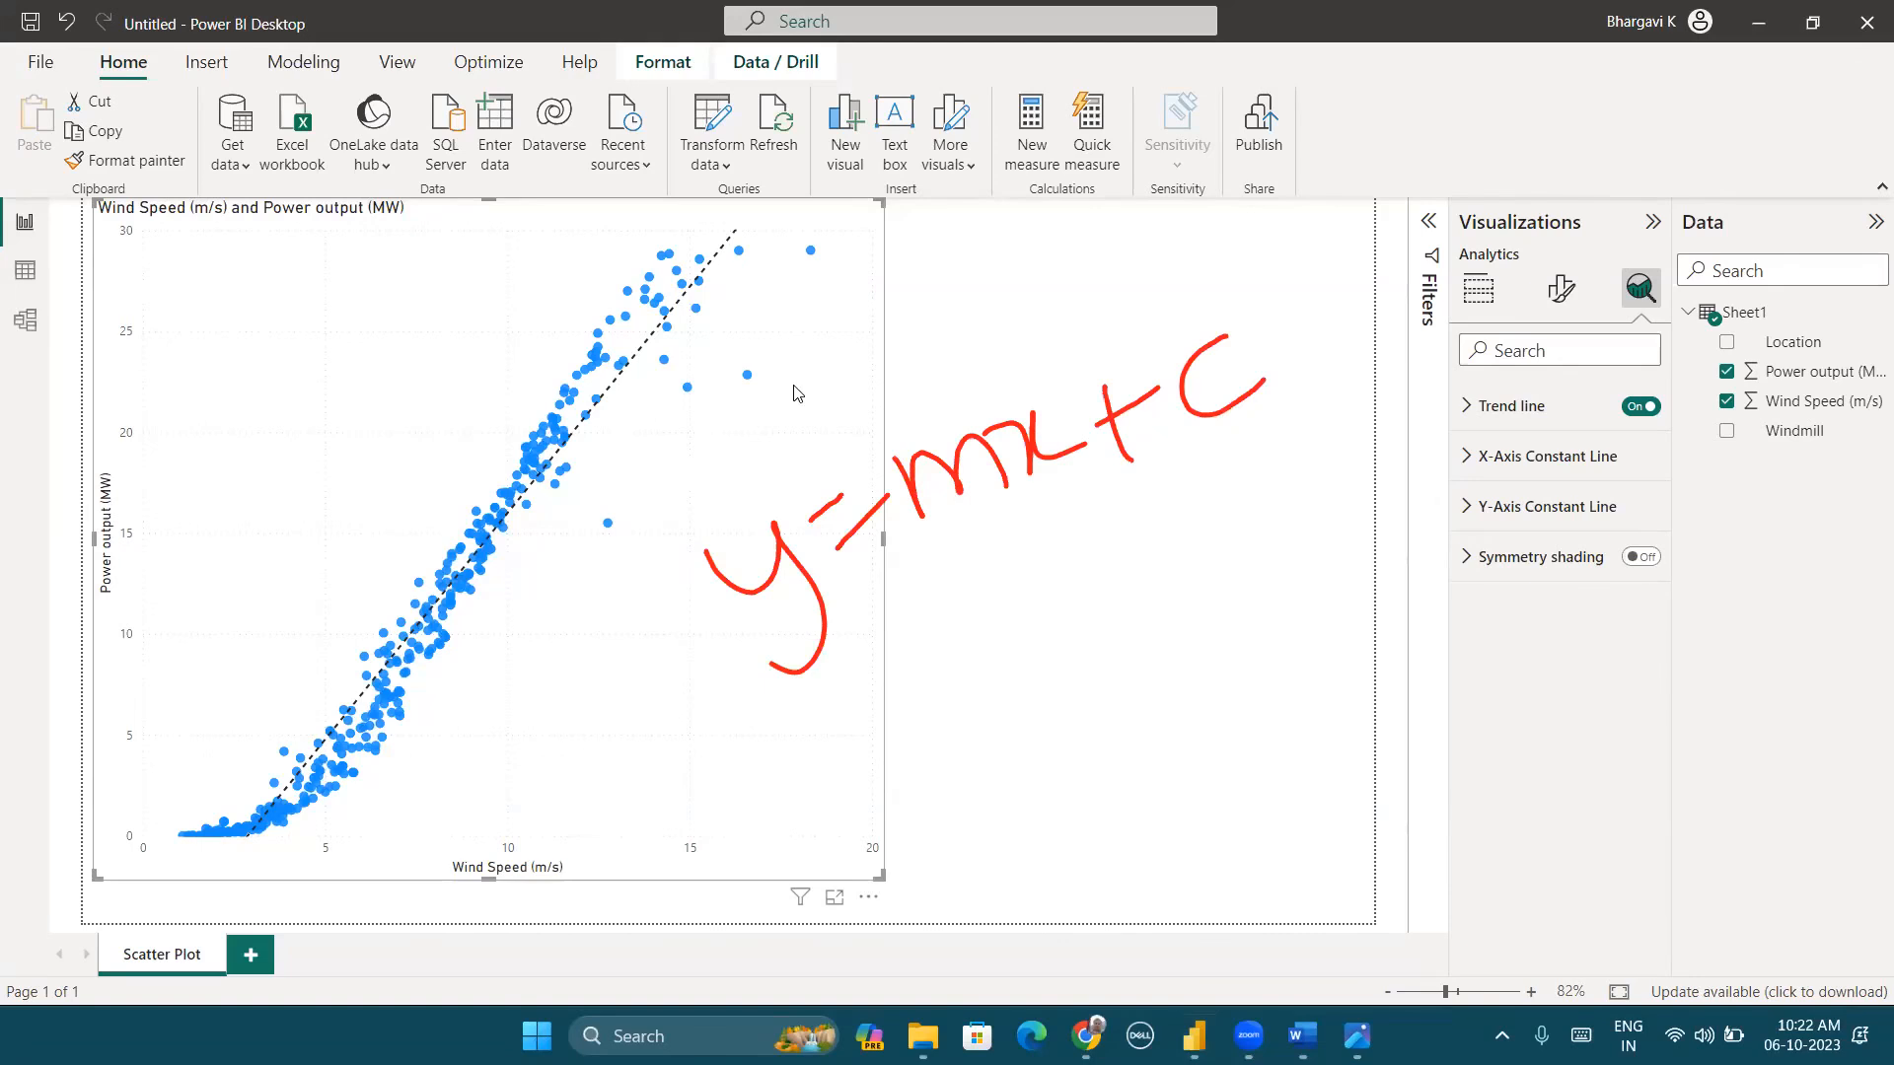
pyautogui.click(1363, 127)
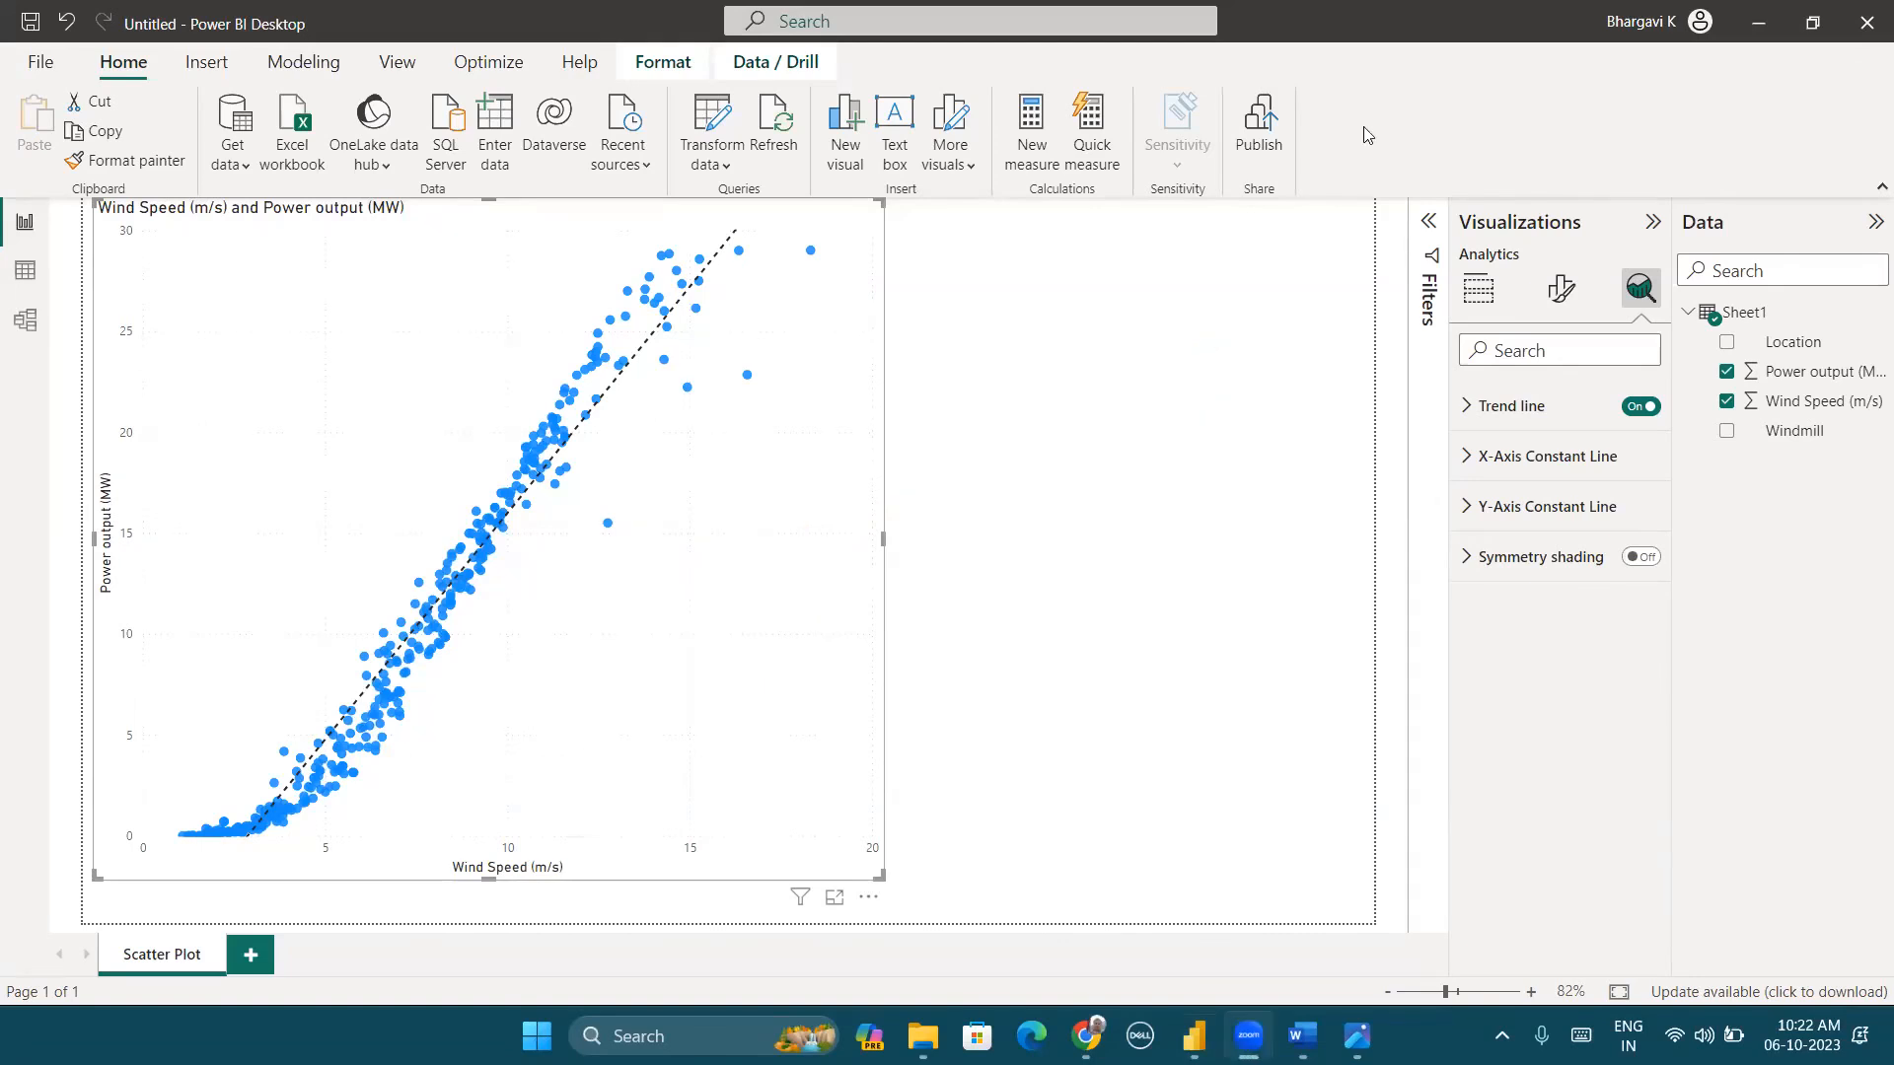
pyautogui.click(989, 562)
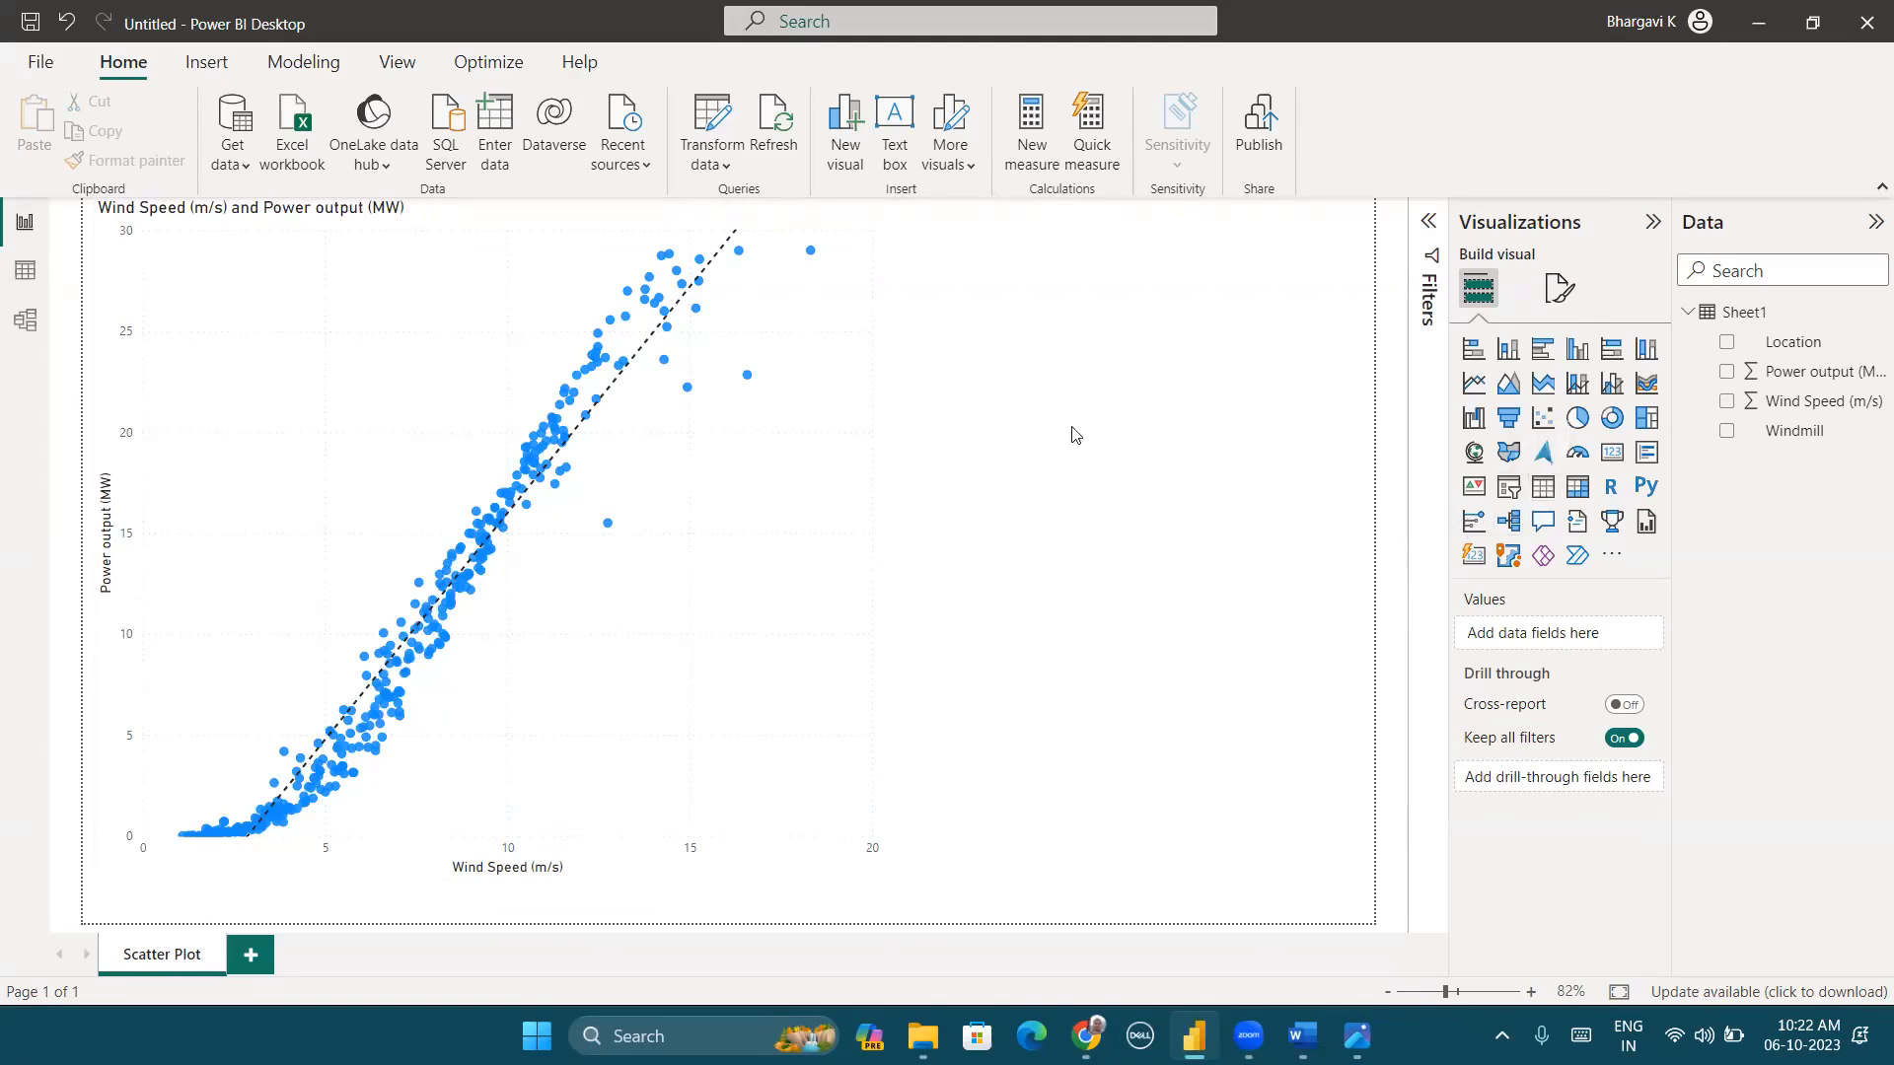
# Step: Add a new report page and name it Regression
pyautogui.click(252, 954)
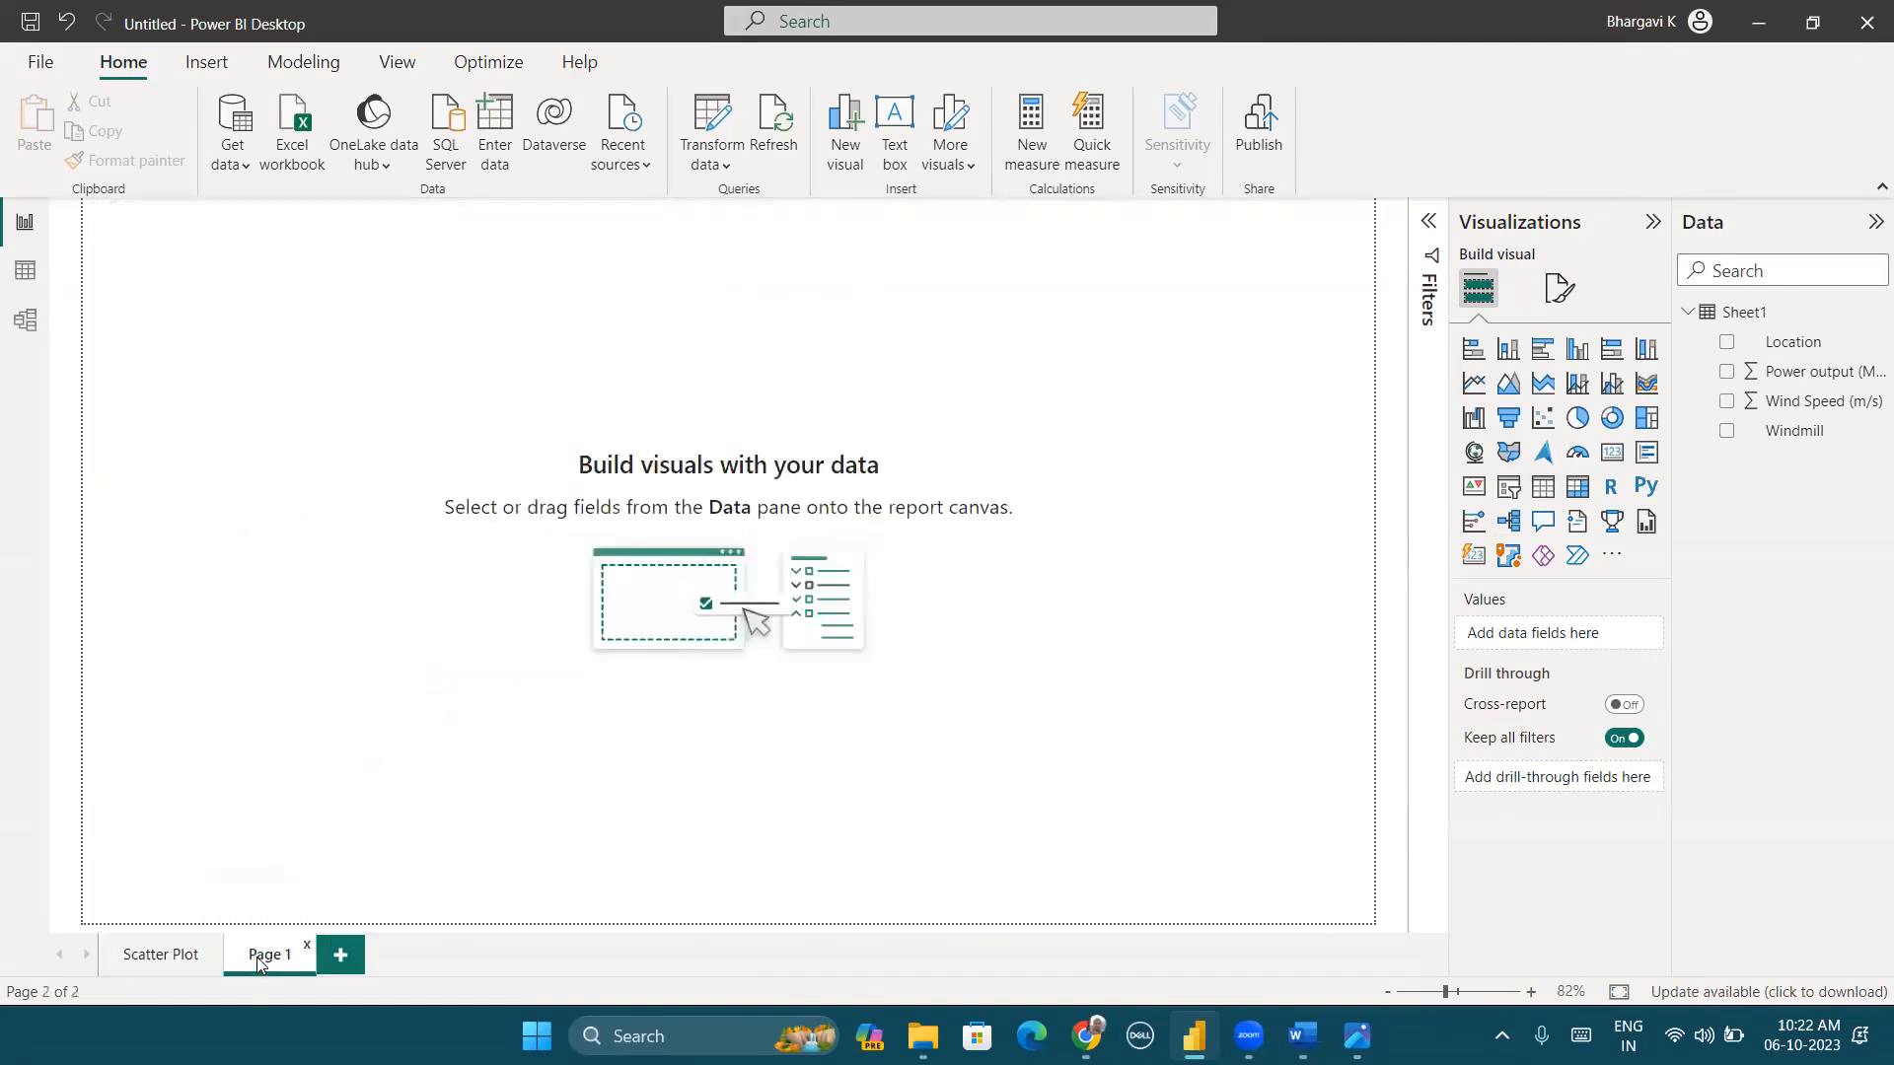
pyautogui.doubleClick(257, 955)
pyautogui.write('Regression')
pyautogui.press('Return')
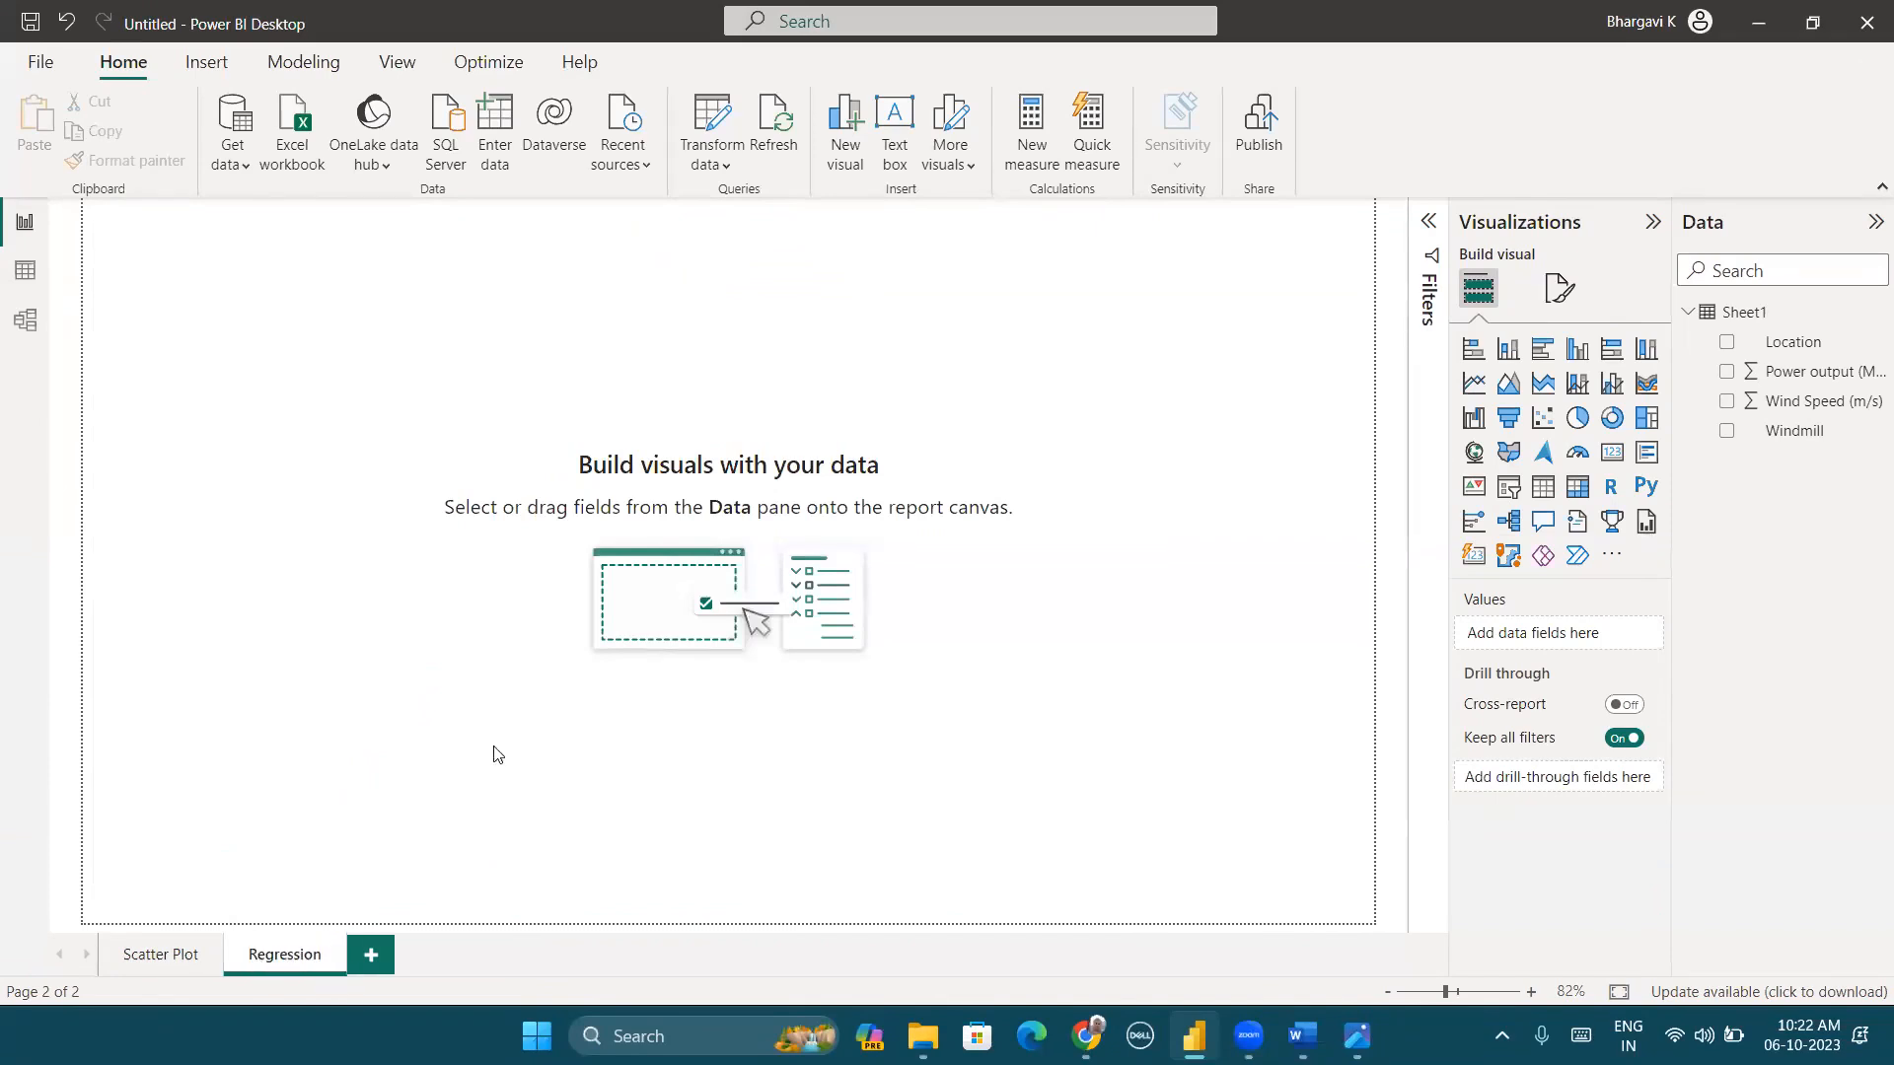
# Step: Insert a table visual, enlarge it to the page's full height, and add Wind Speed (m/s) and Power output (MW) as columns
pyautogui.click(1543, 487)
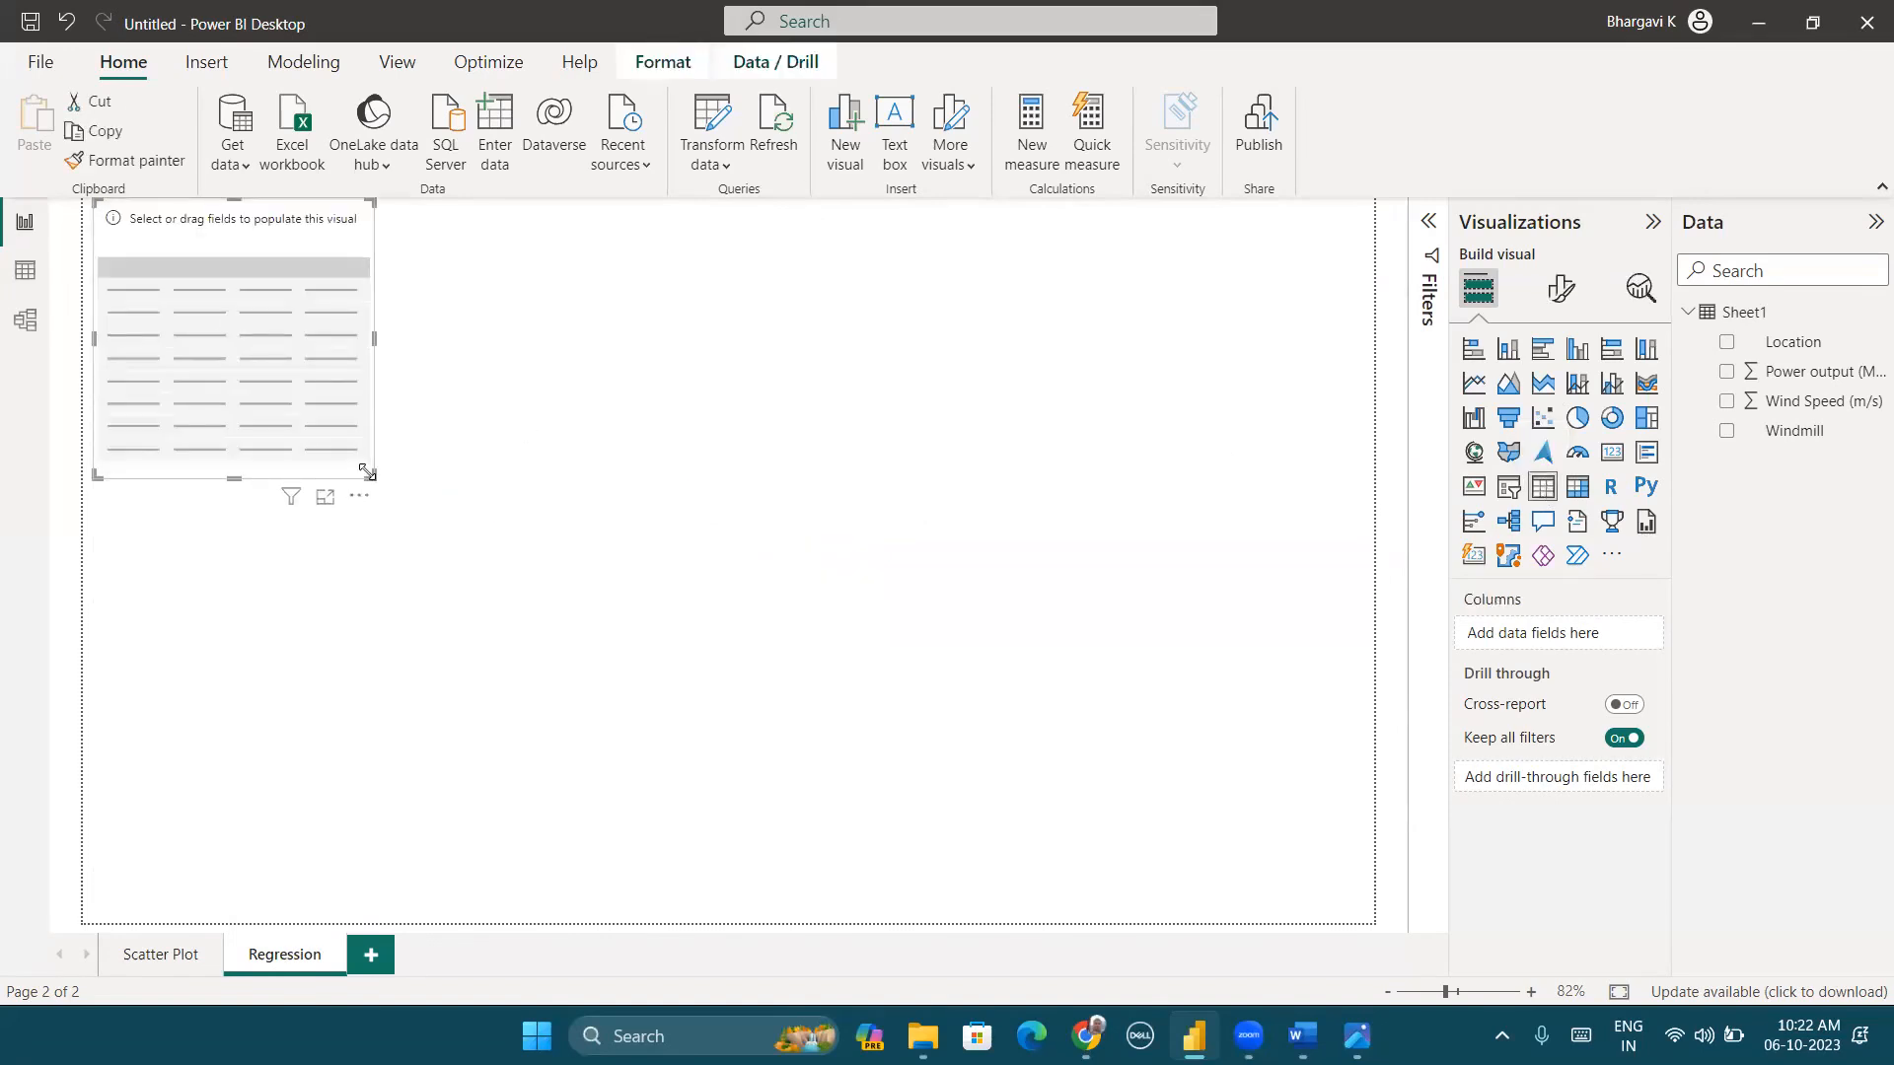
pyautogui.moveTo(367, 473); pyautogui.dragTo(796, 911)
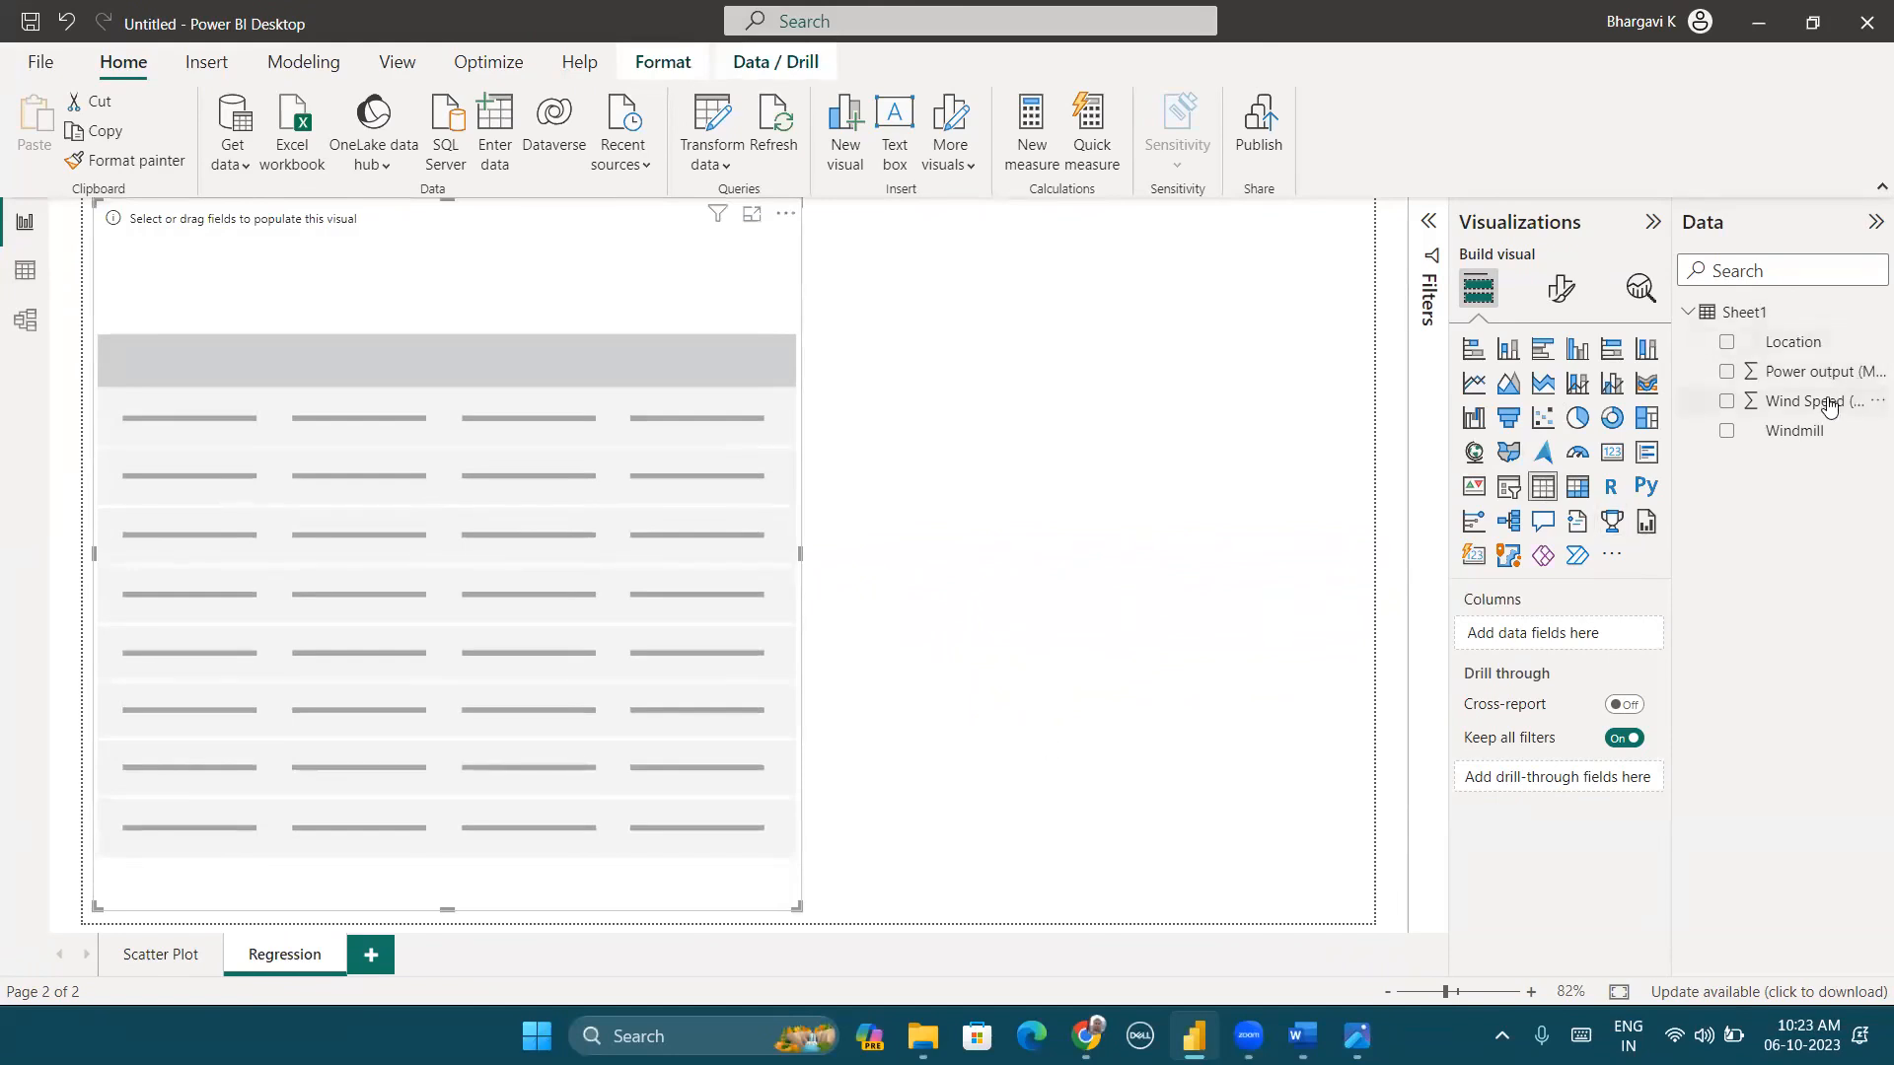
pyautogui.moveTo(1830, 405); pyautogui.dragTo(1606, 633)
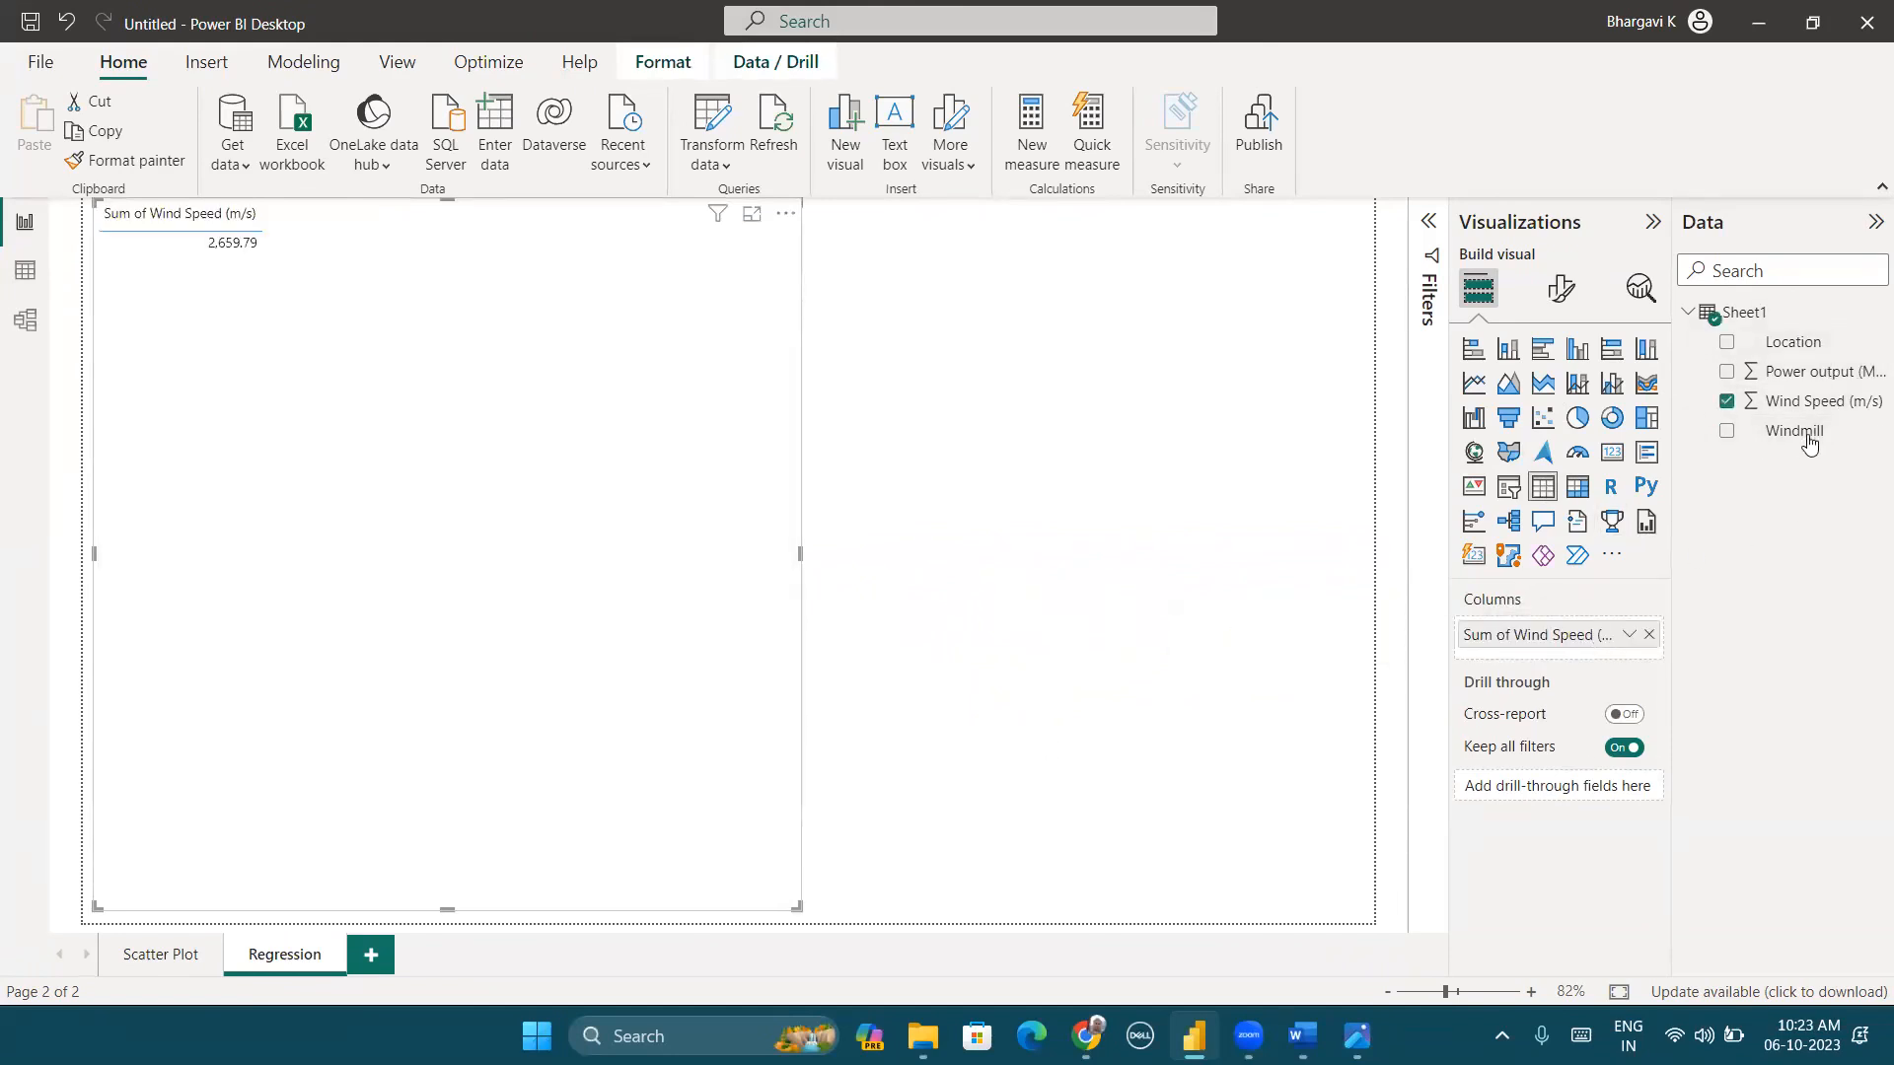
pyautogui.moveTo(1815, 372); pyautogui.dragTo(1622, 661)
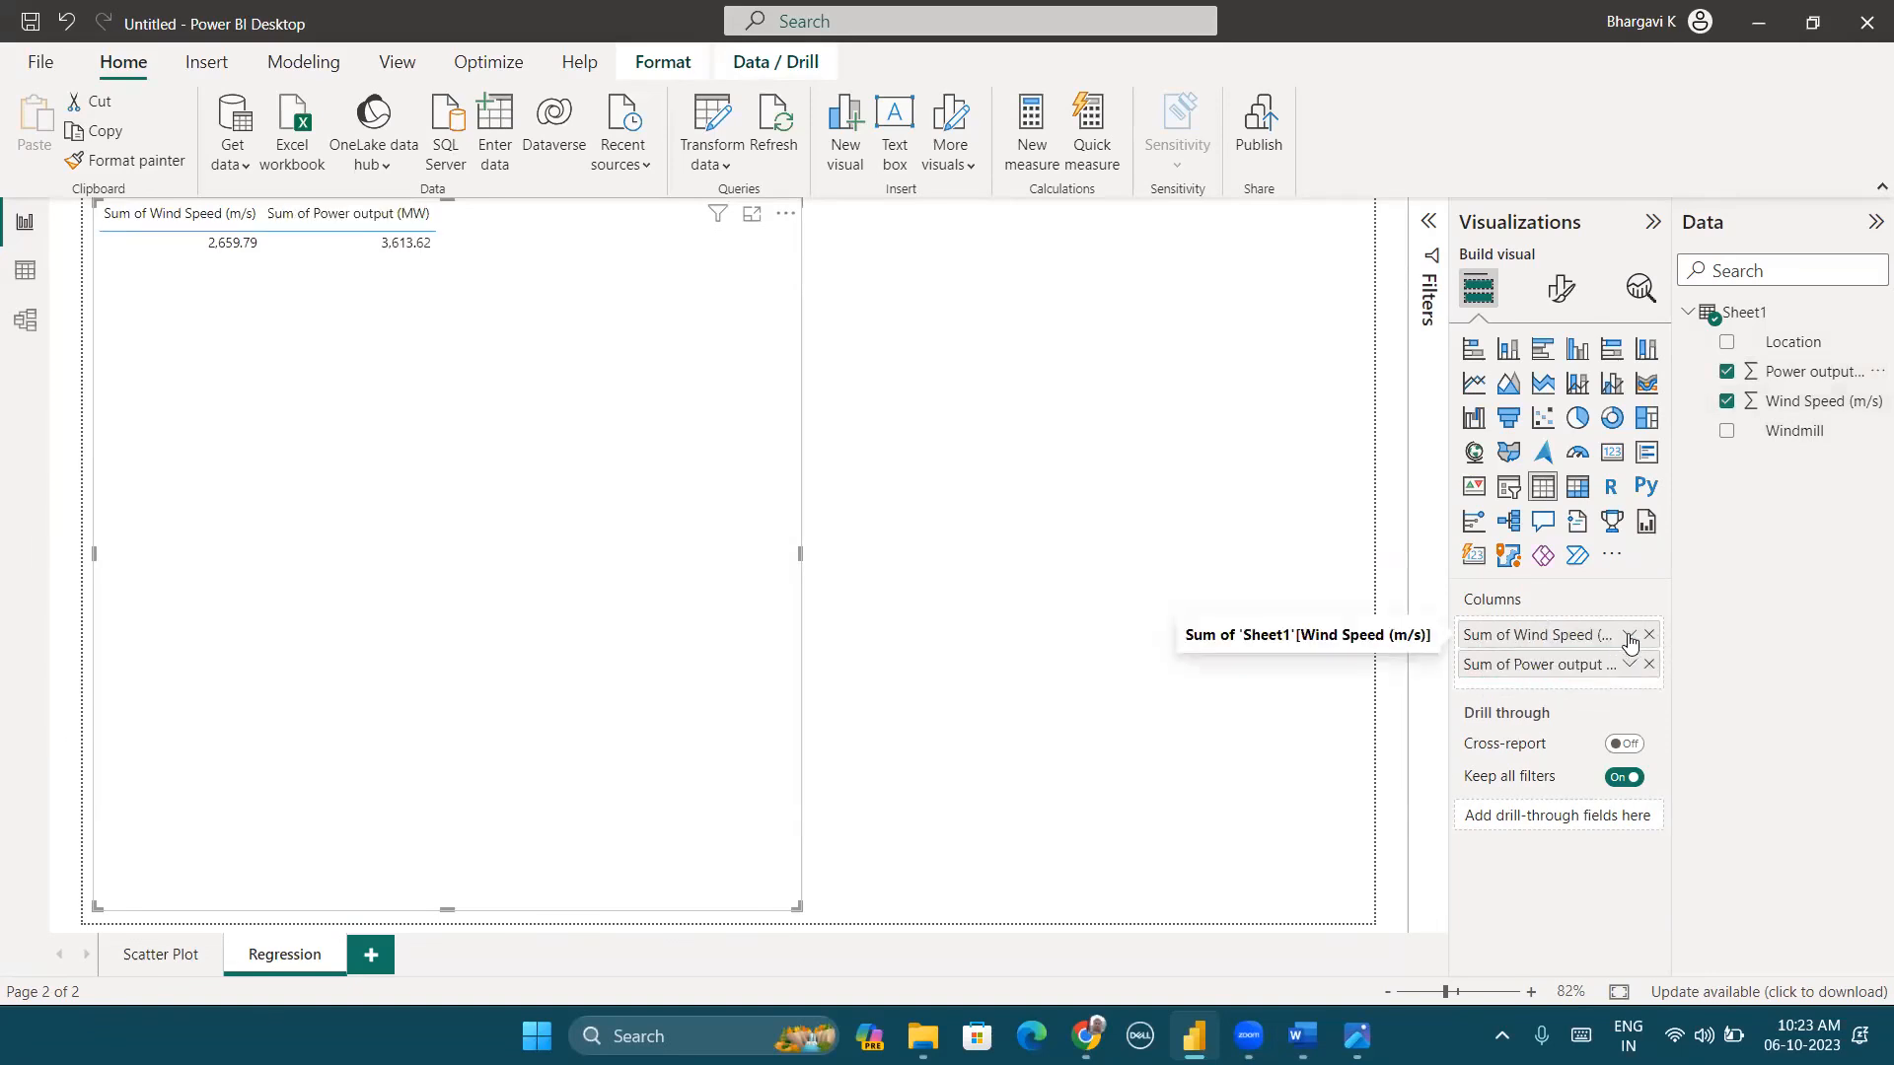
# Step: Set the table's Wind Speed (m/s) and Power output (MW) columns to Don't summarize
pyautogui.click(1628, 635)
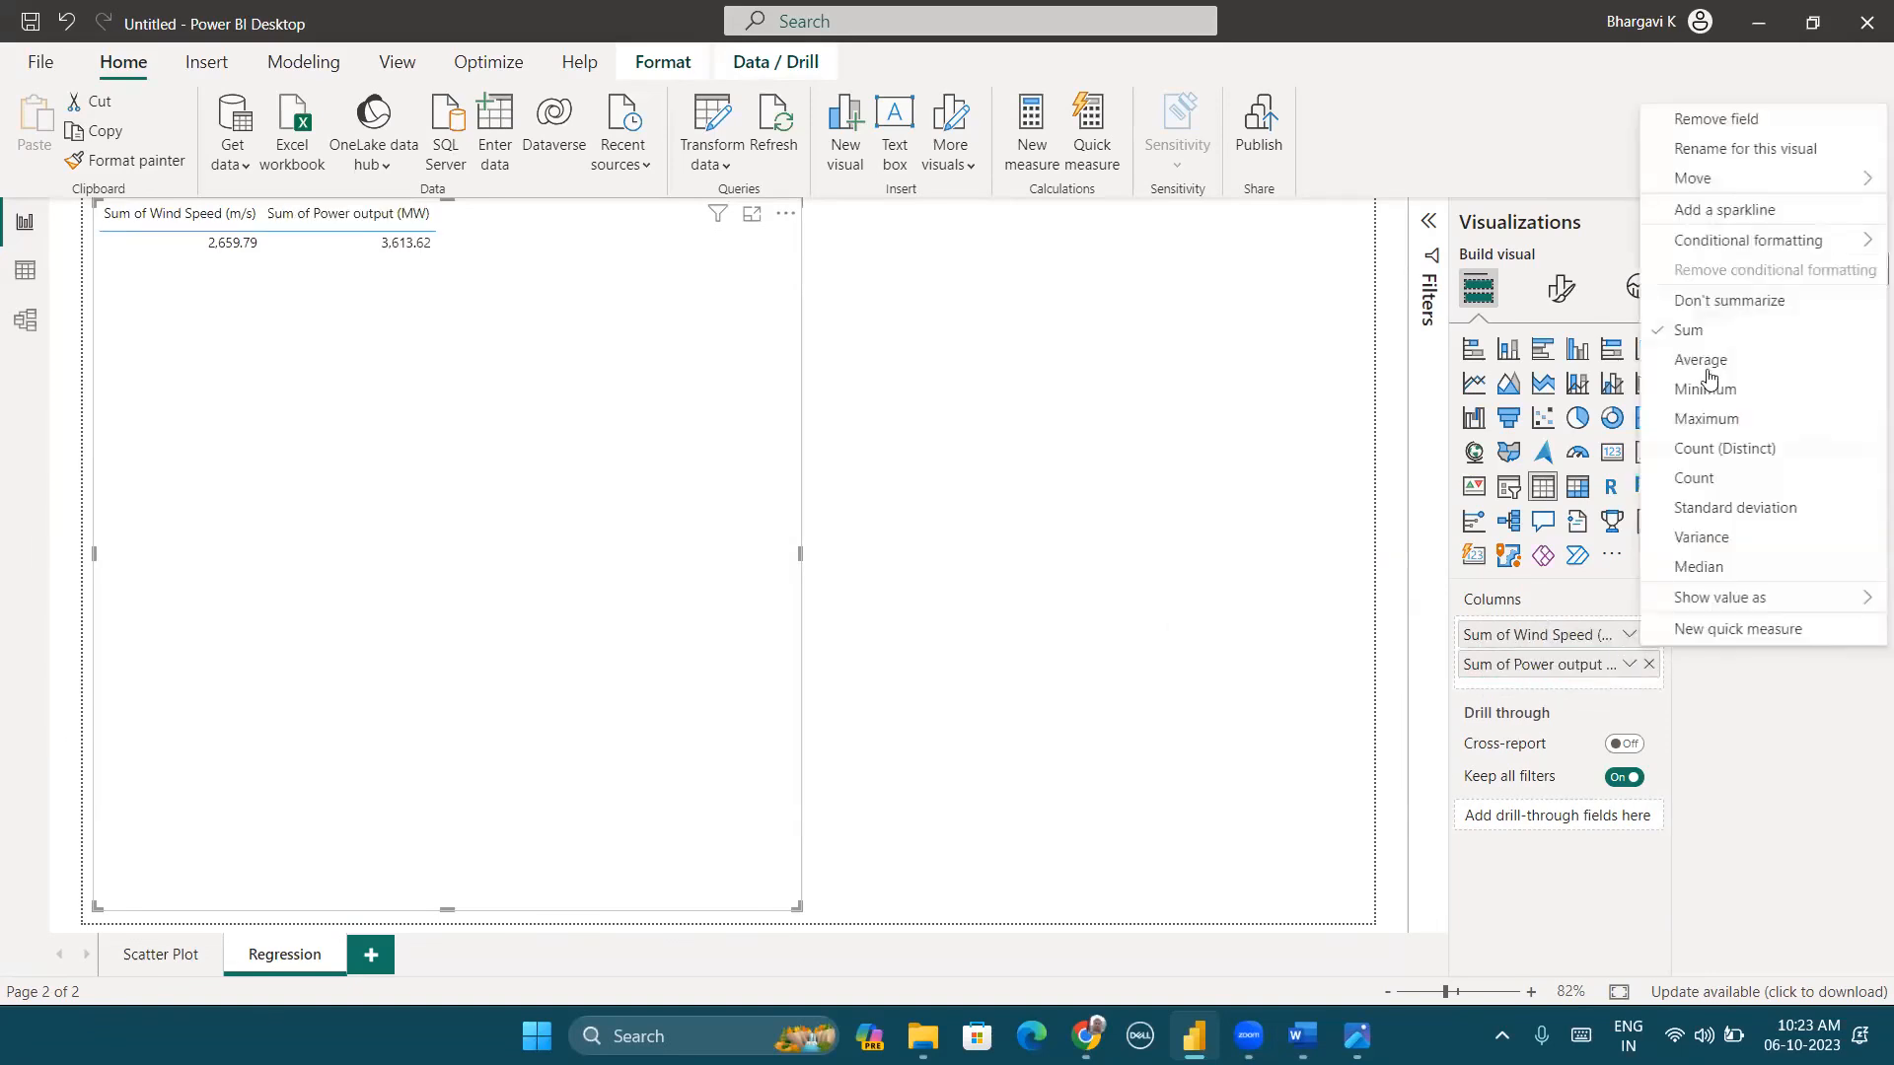
pyautogui.click(1711, 313)
pyautogui.click(1628, 663)
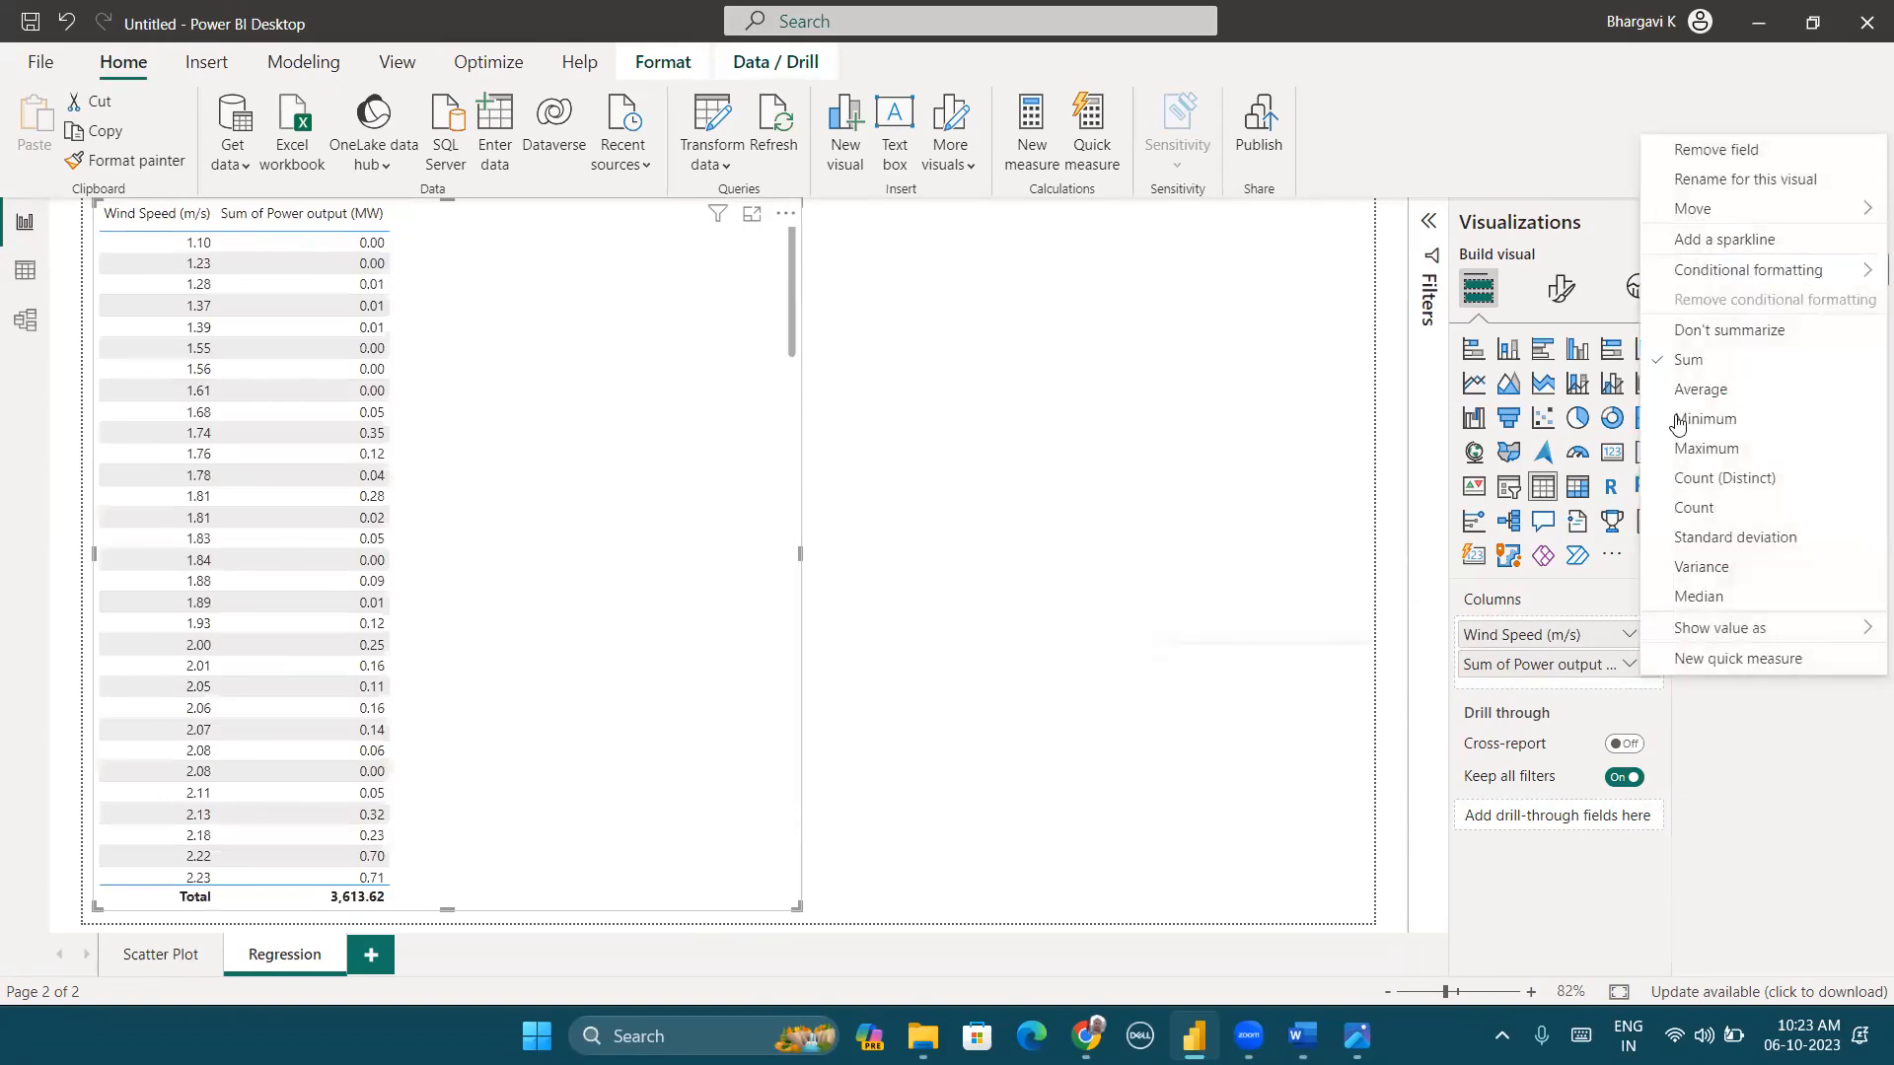
pyautogui.click(1692, 330)
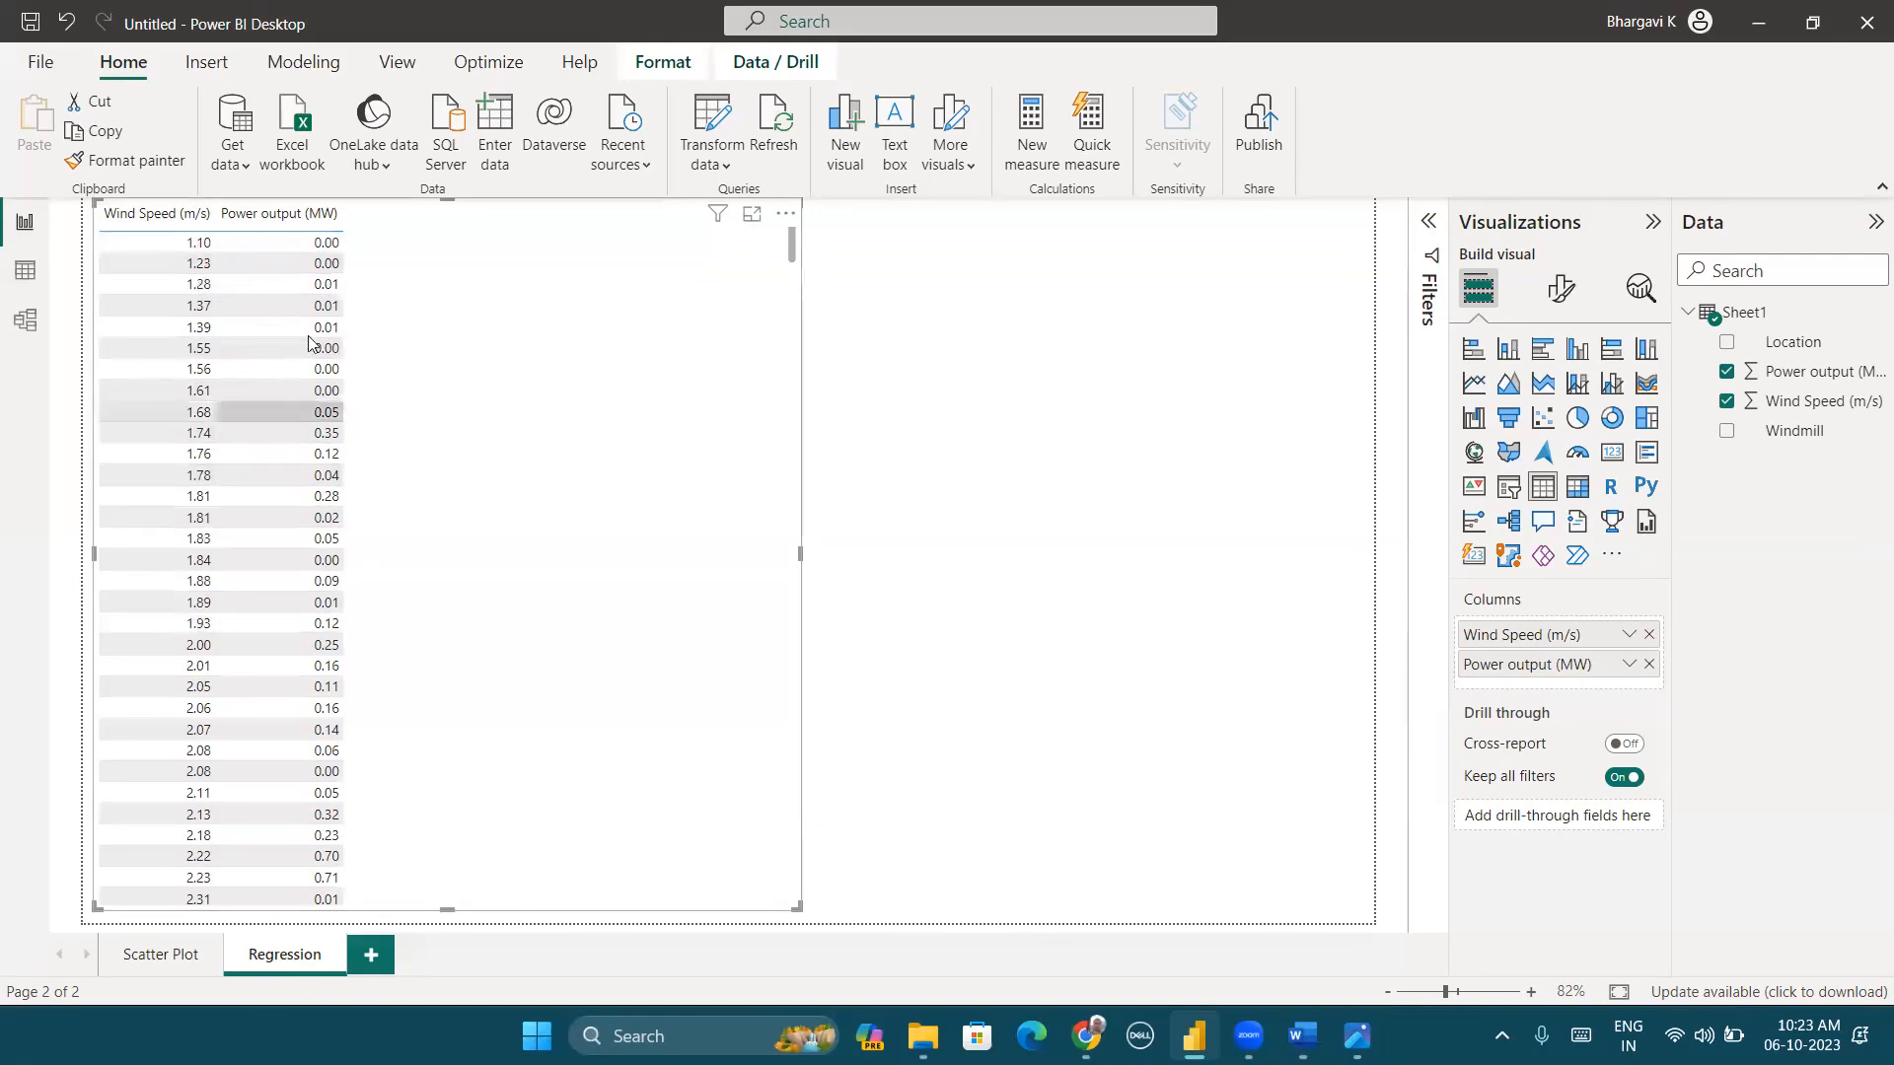
# Step: Review the table's wind speed and power output rows, compare them with the Scatter Plot page, and return to the Regression page
pyautogui.scroll(-15, 223, 651)
pyautogui.scroll(-15, 223, 645)
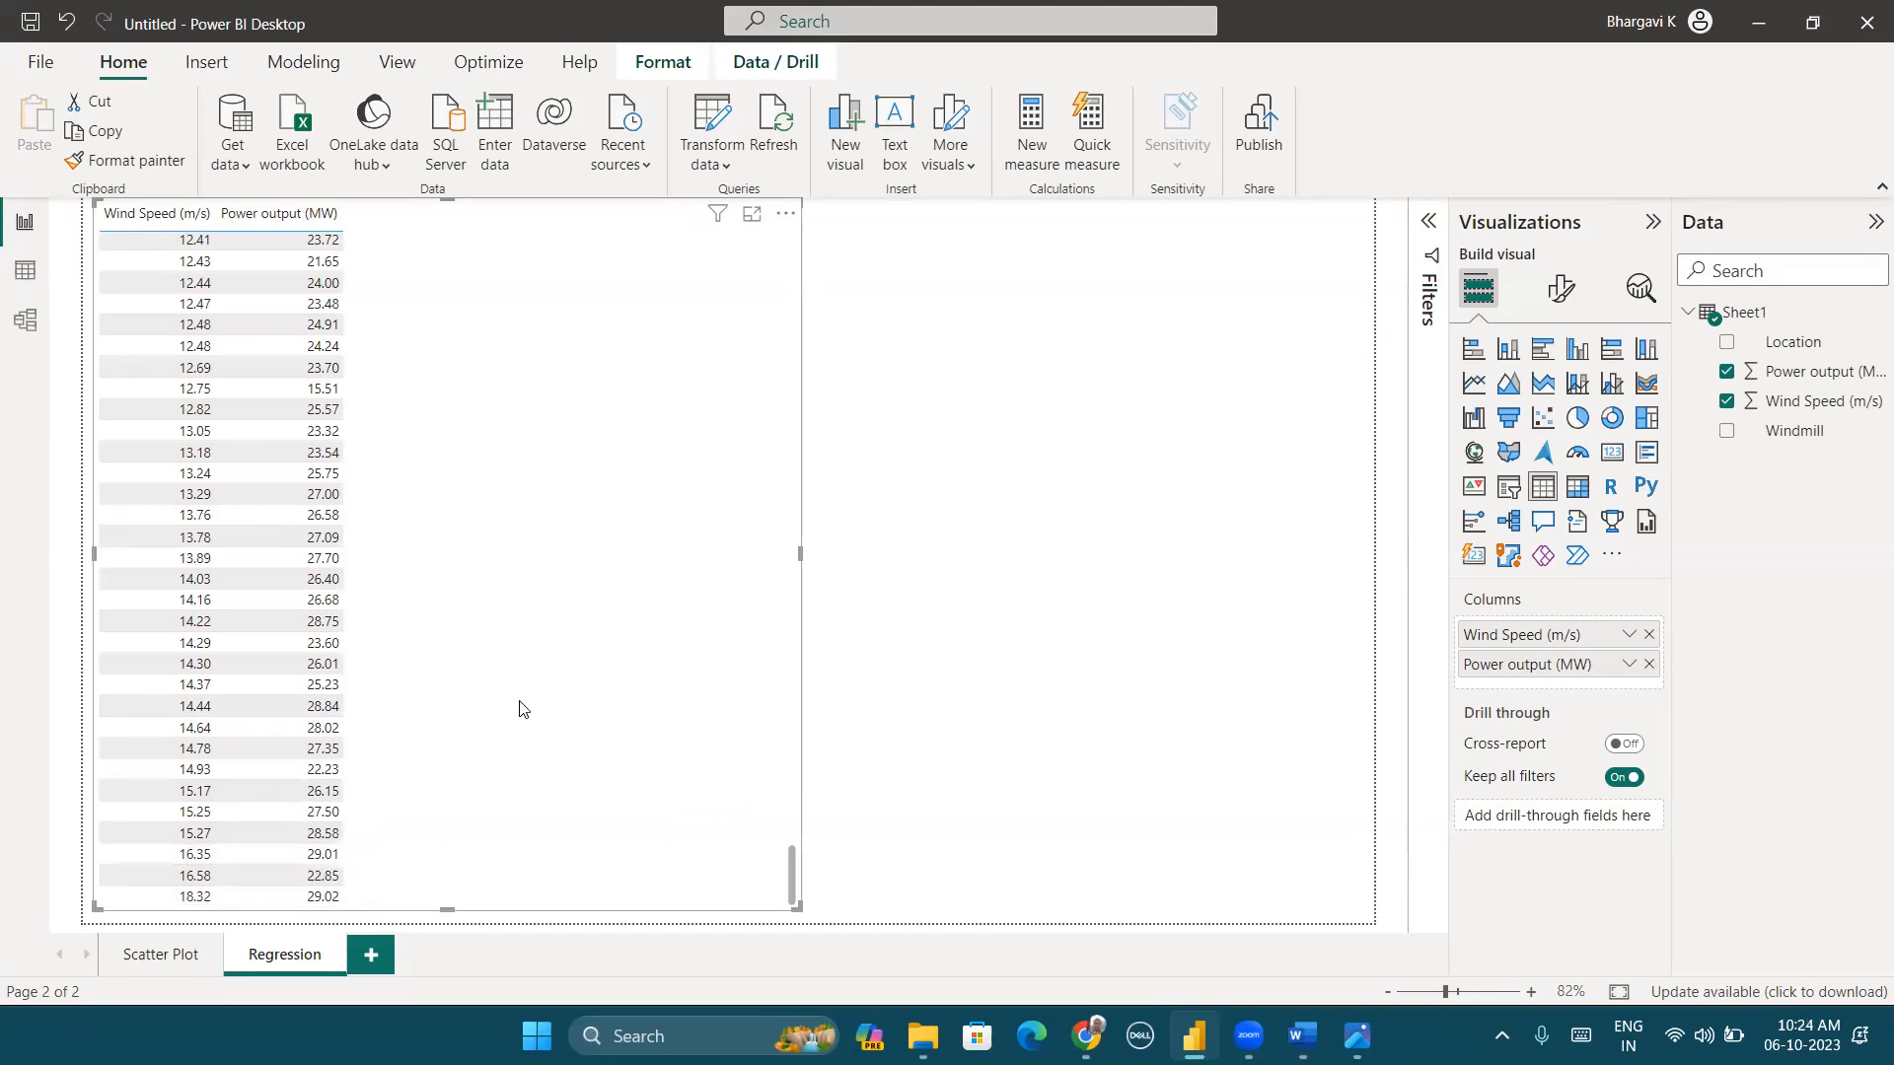
pyautogui.scroll(20, 522, 708)
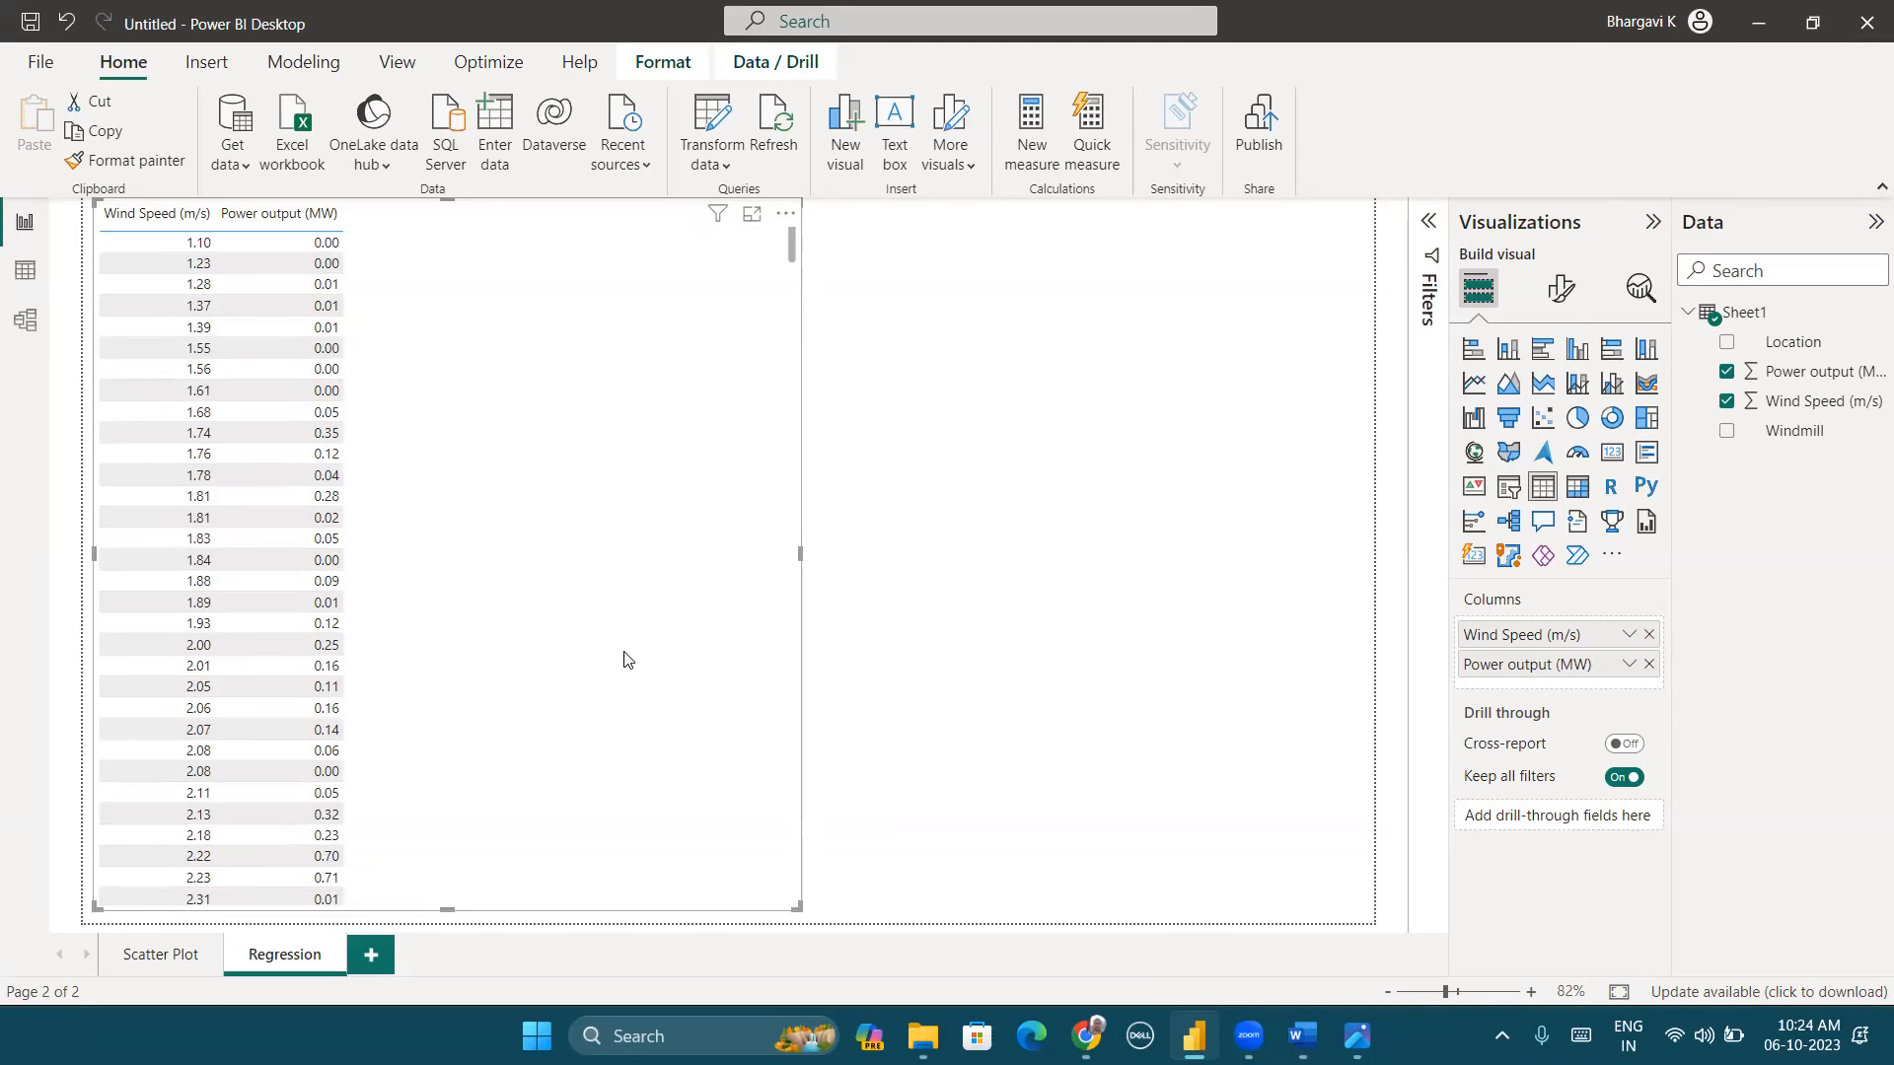
pyautogui.click(926, 581)
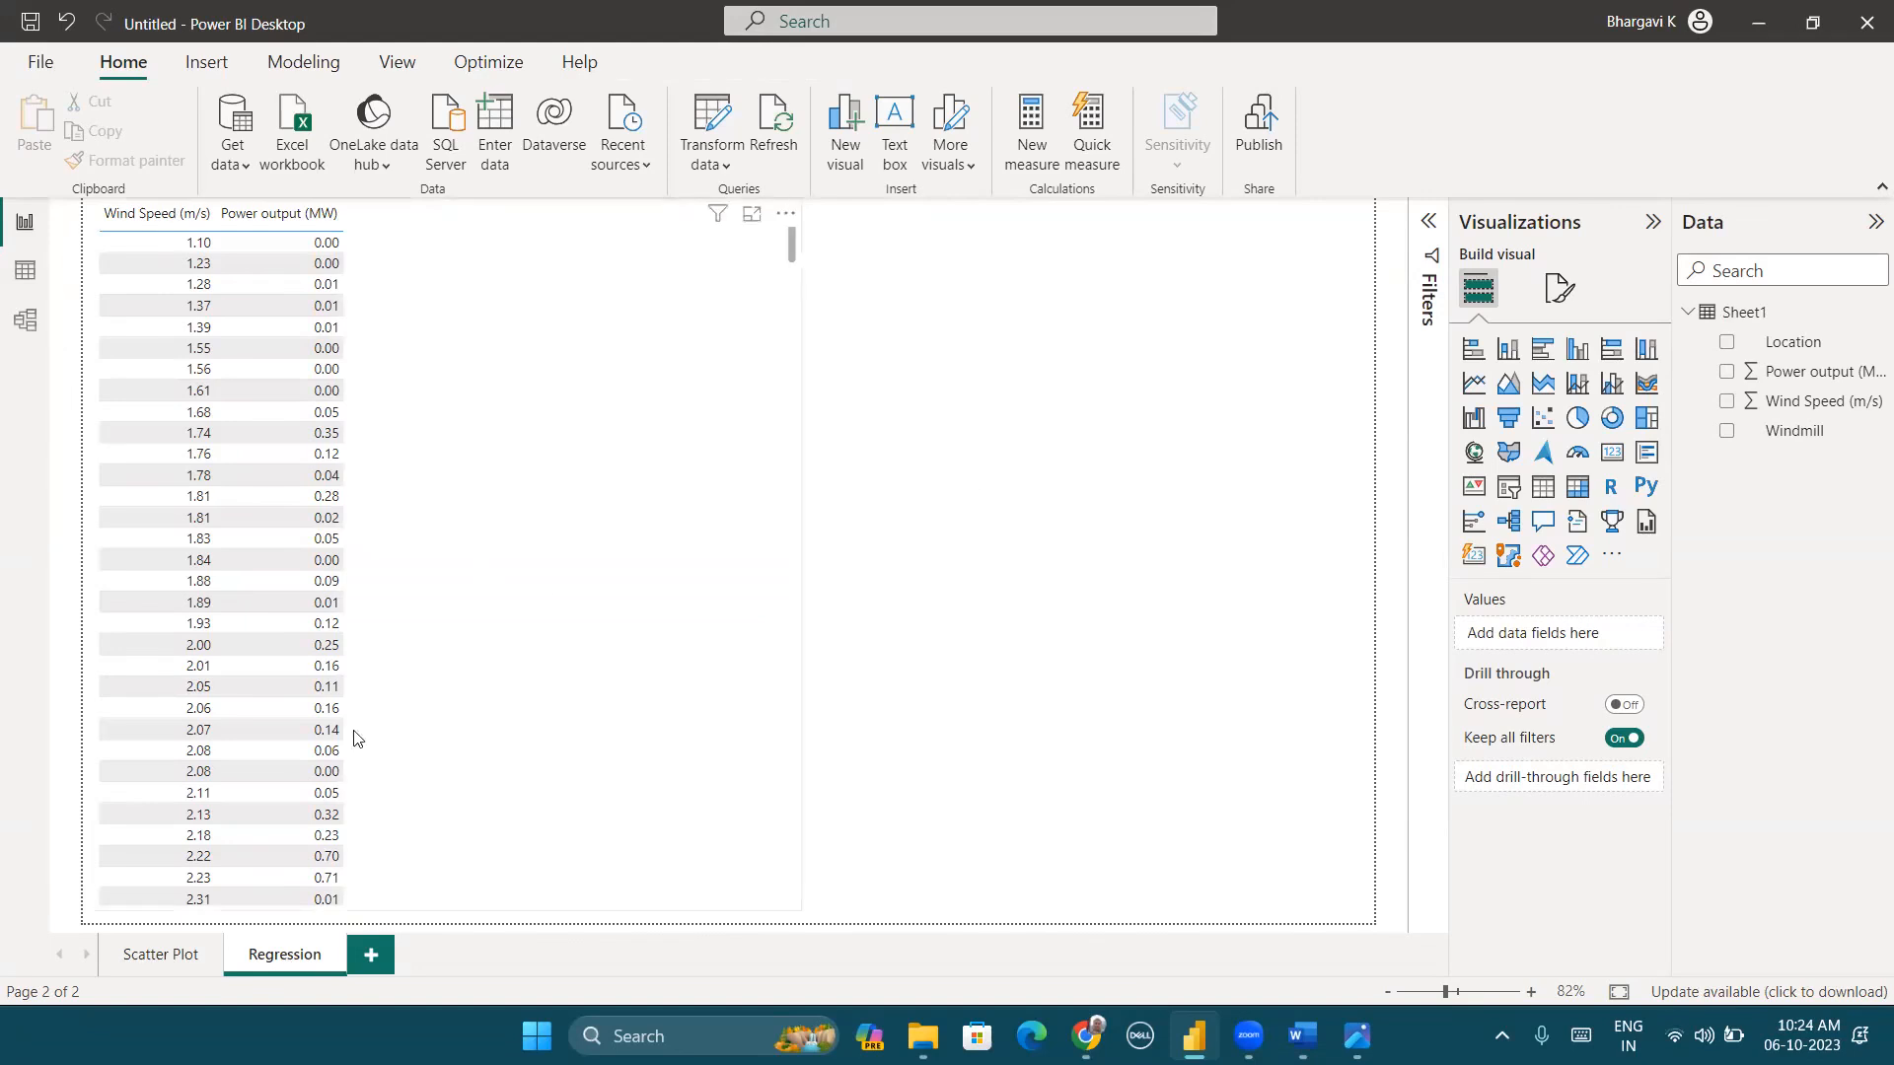
pyautogui.click(163, 958)
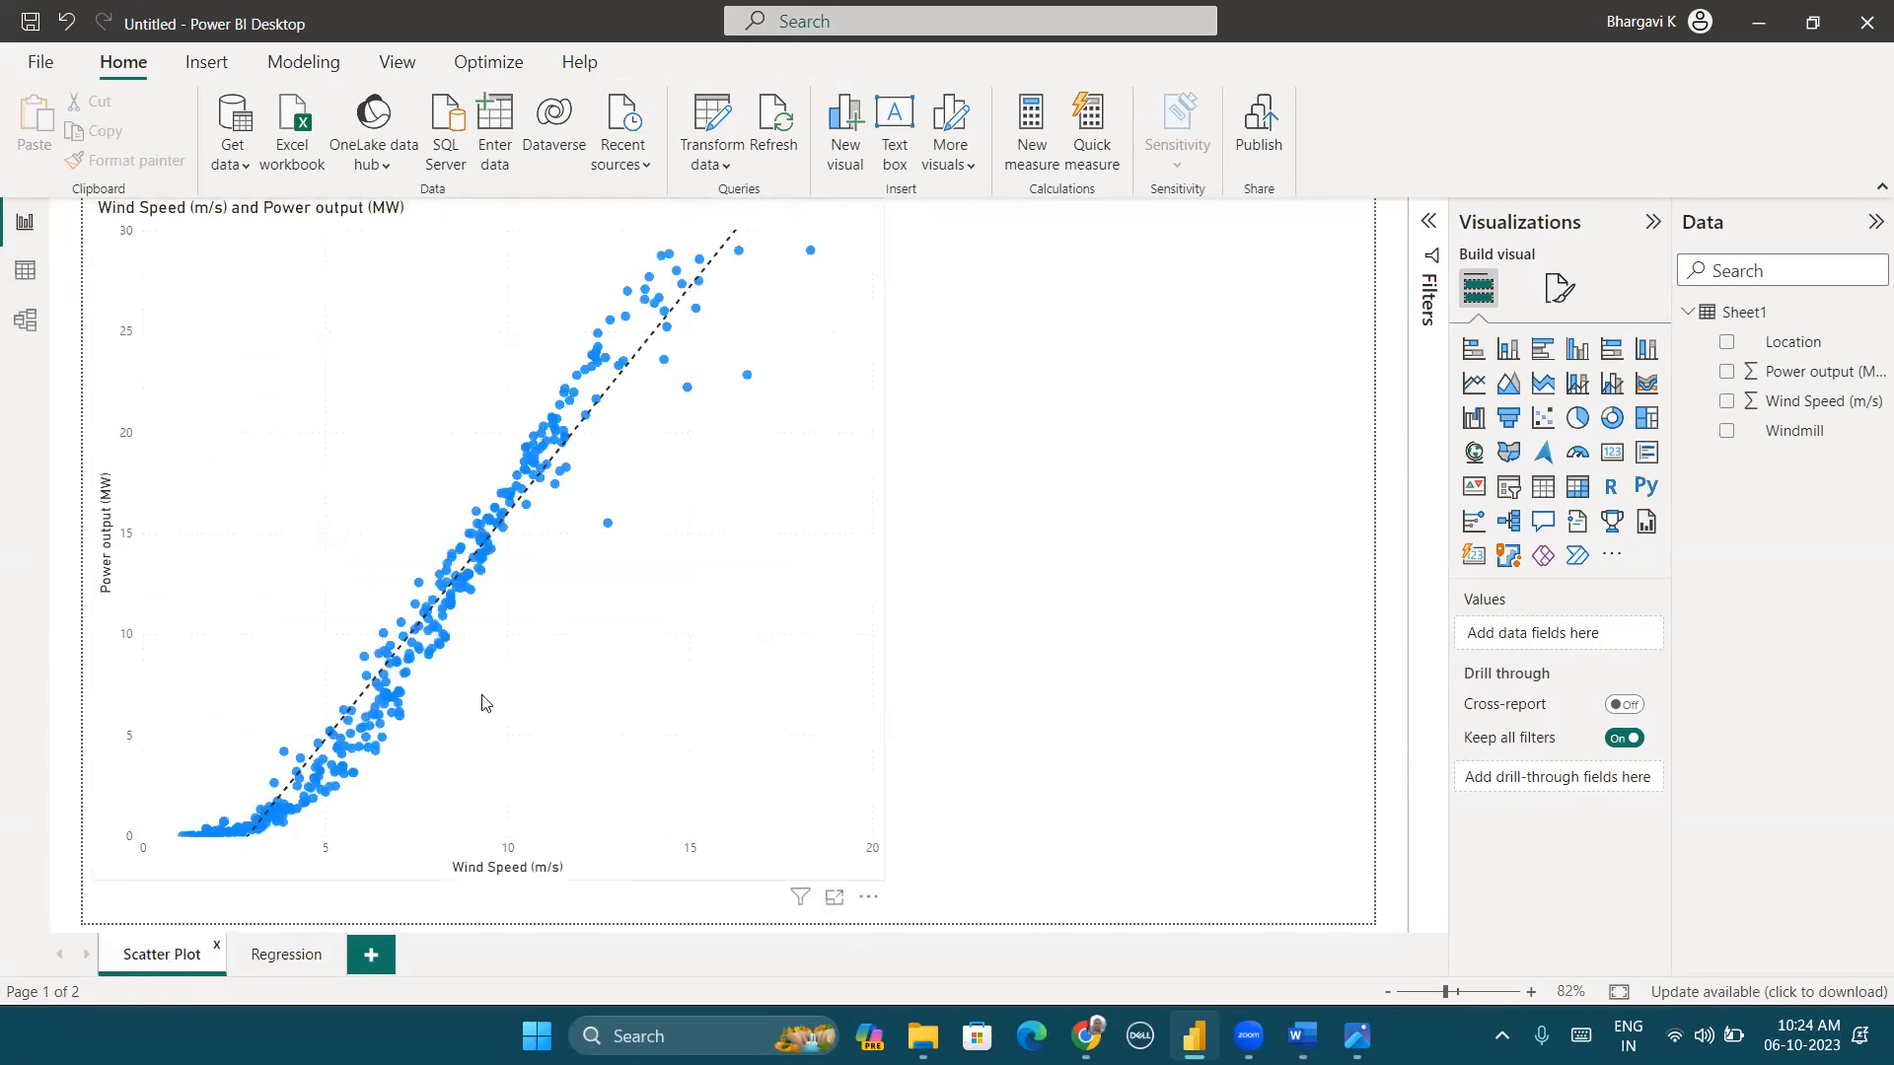
pyautogui.click(272, 959)
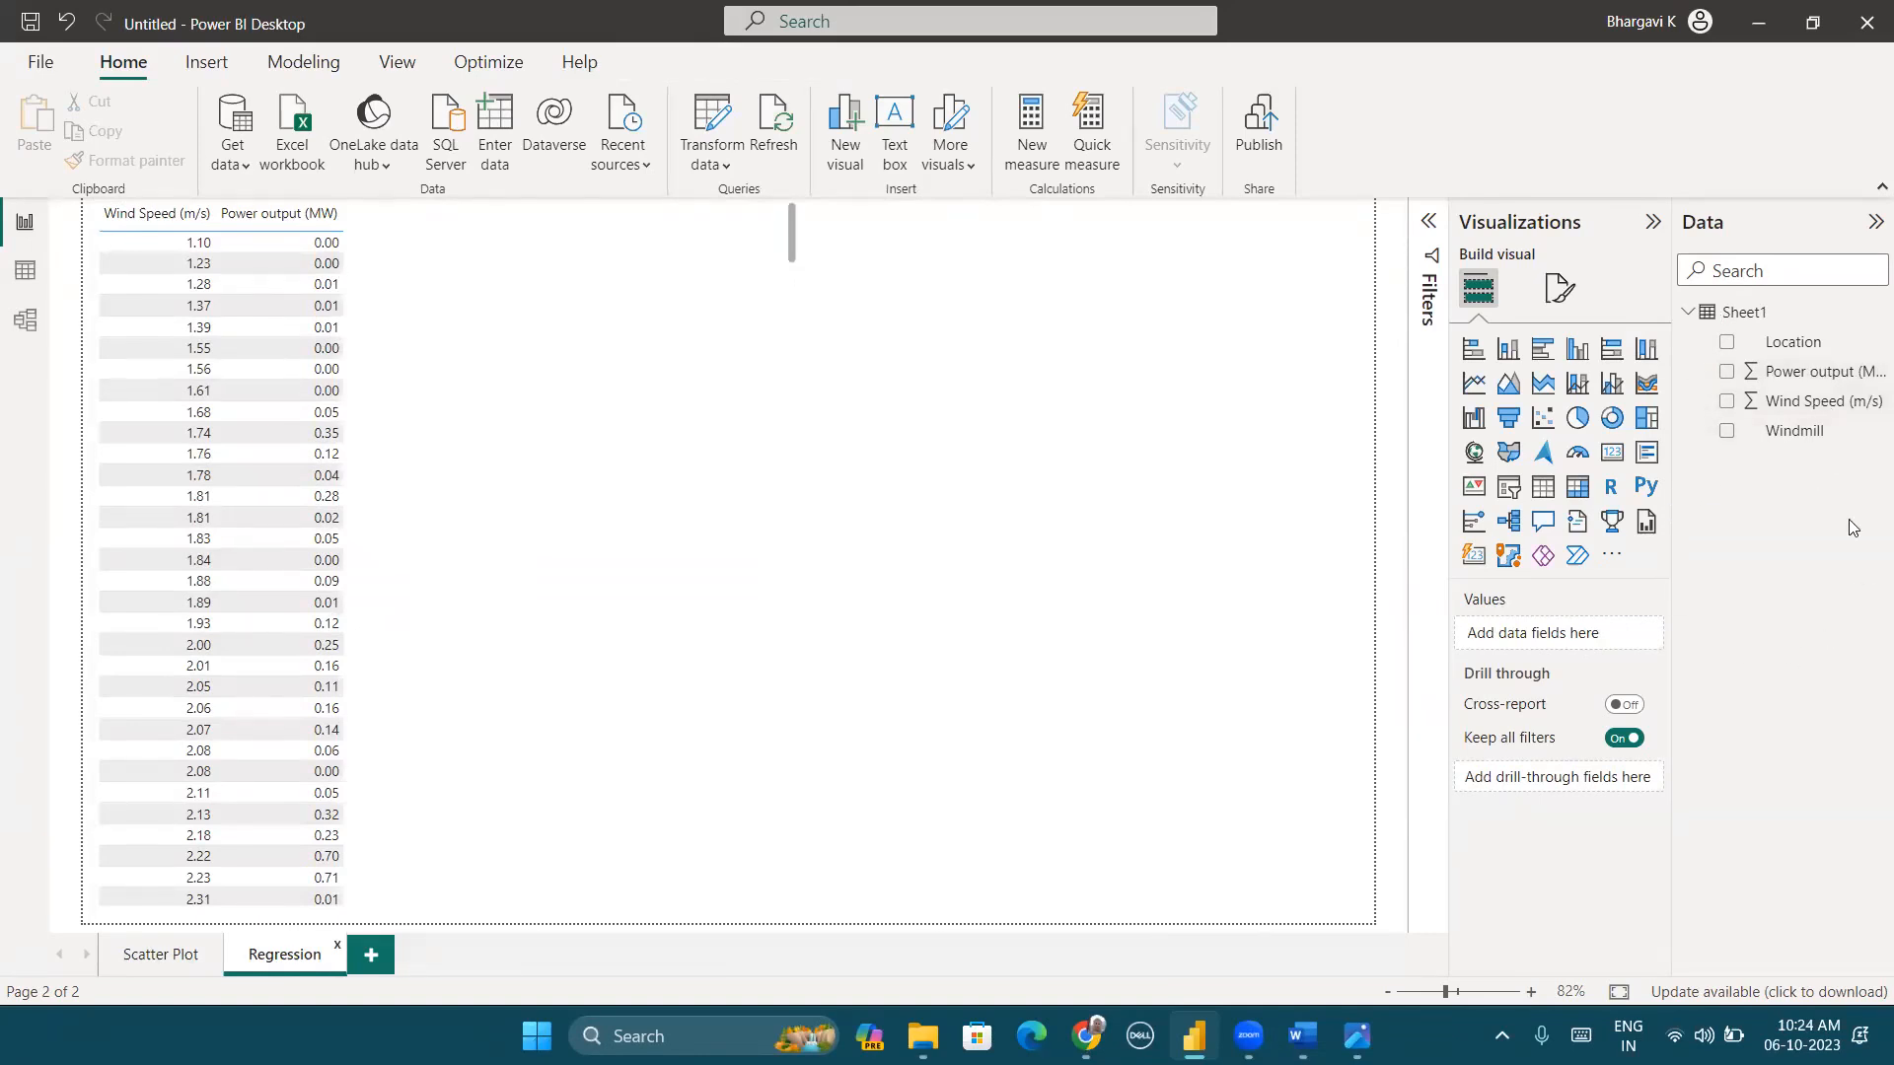
# Step: Start a new calculated table and replace its default name with PowerOutput_Table in the formula
pyautogui.click(291, 70)
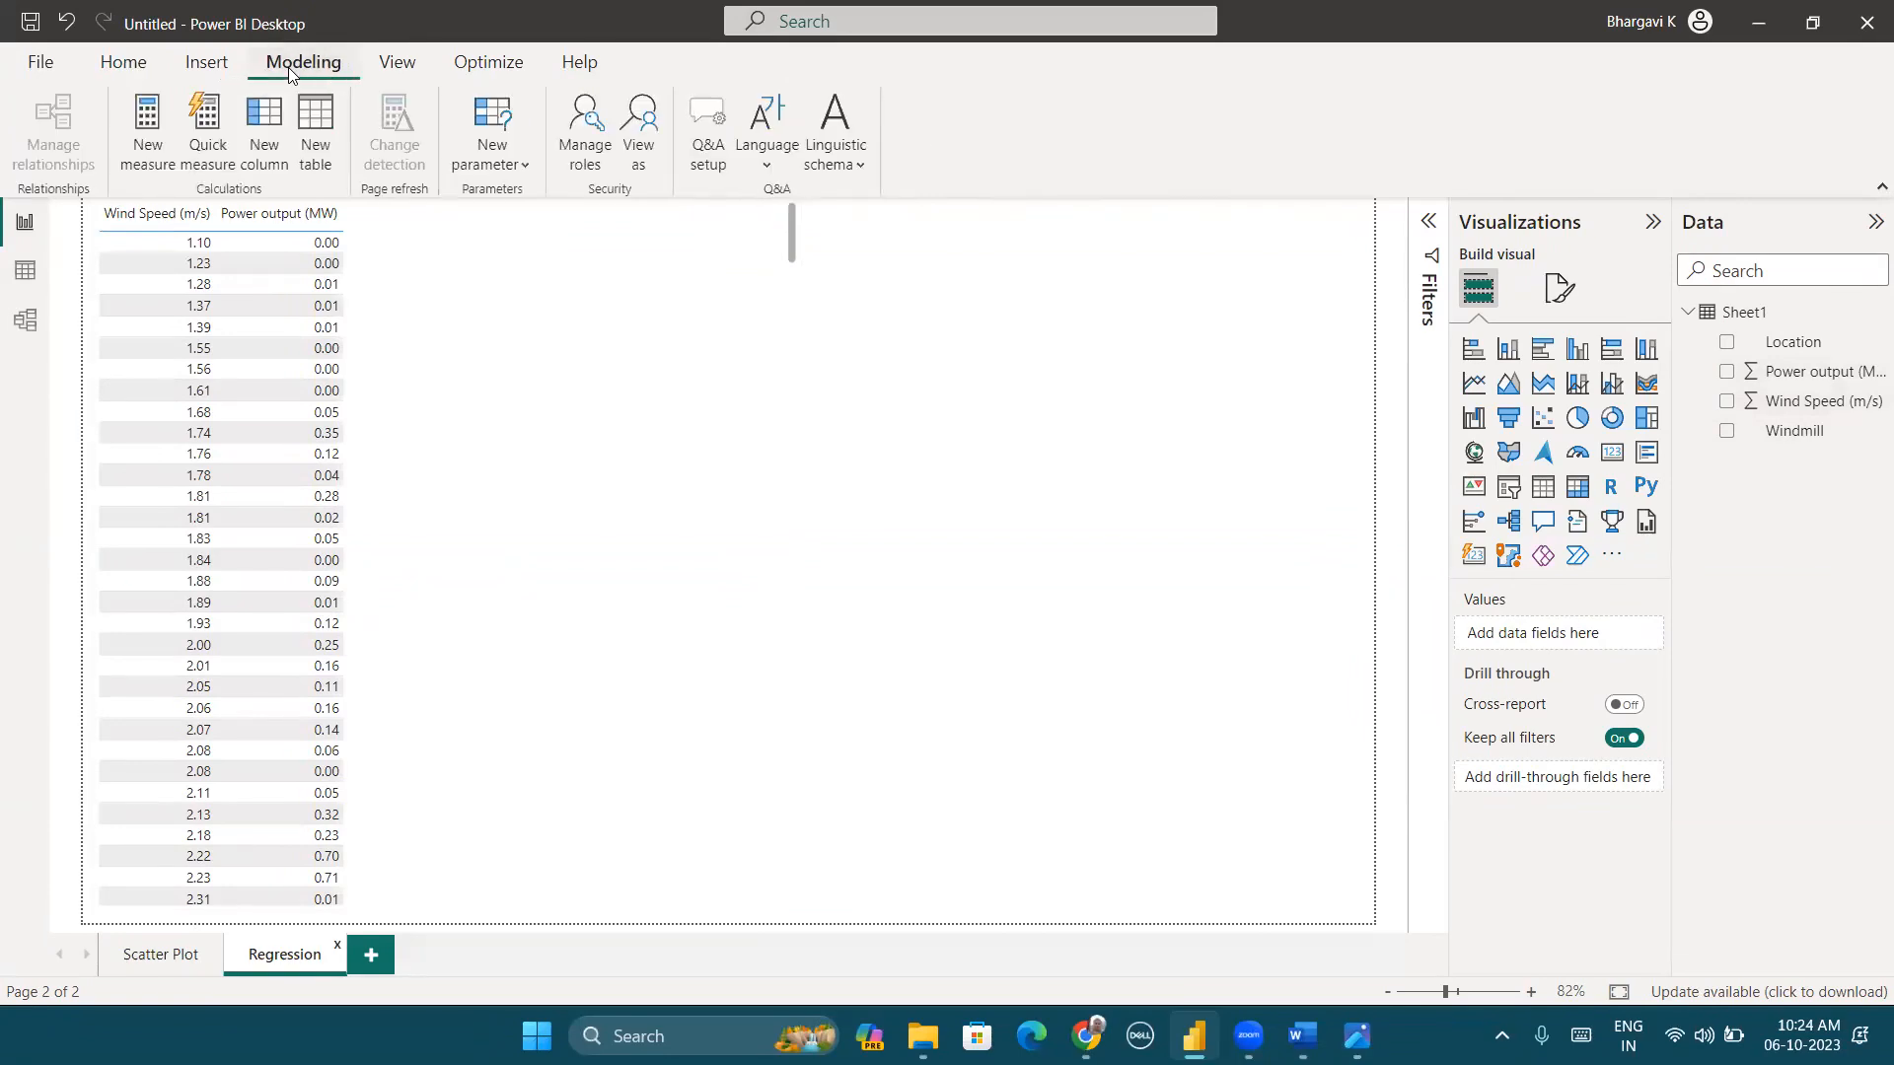
pyautogui.click(310, 126)
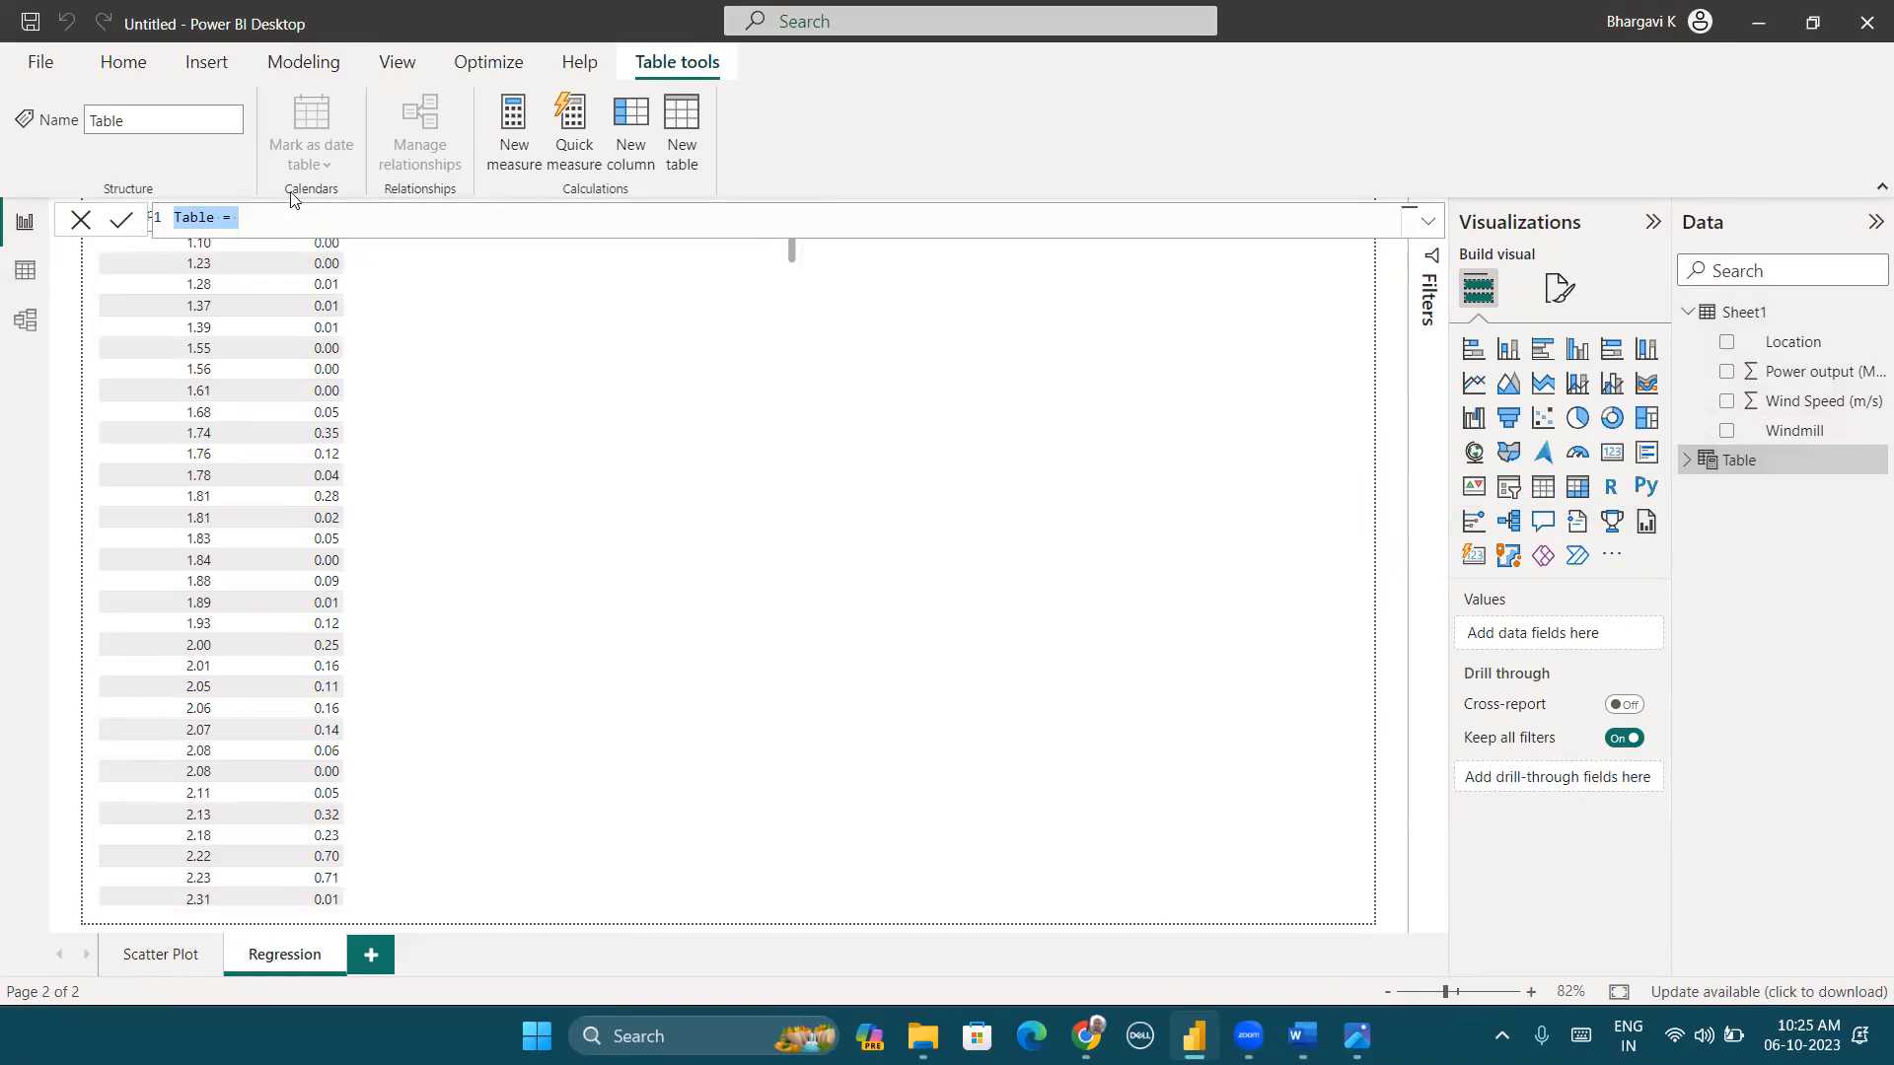
pyautogui.scroll(3, 280, 211)
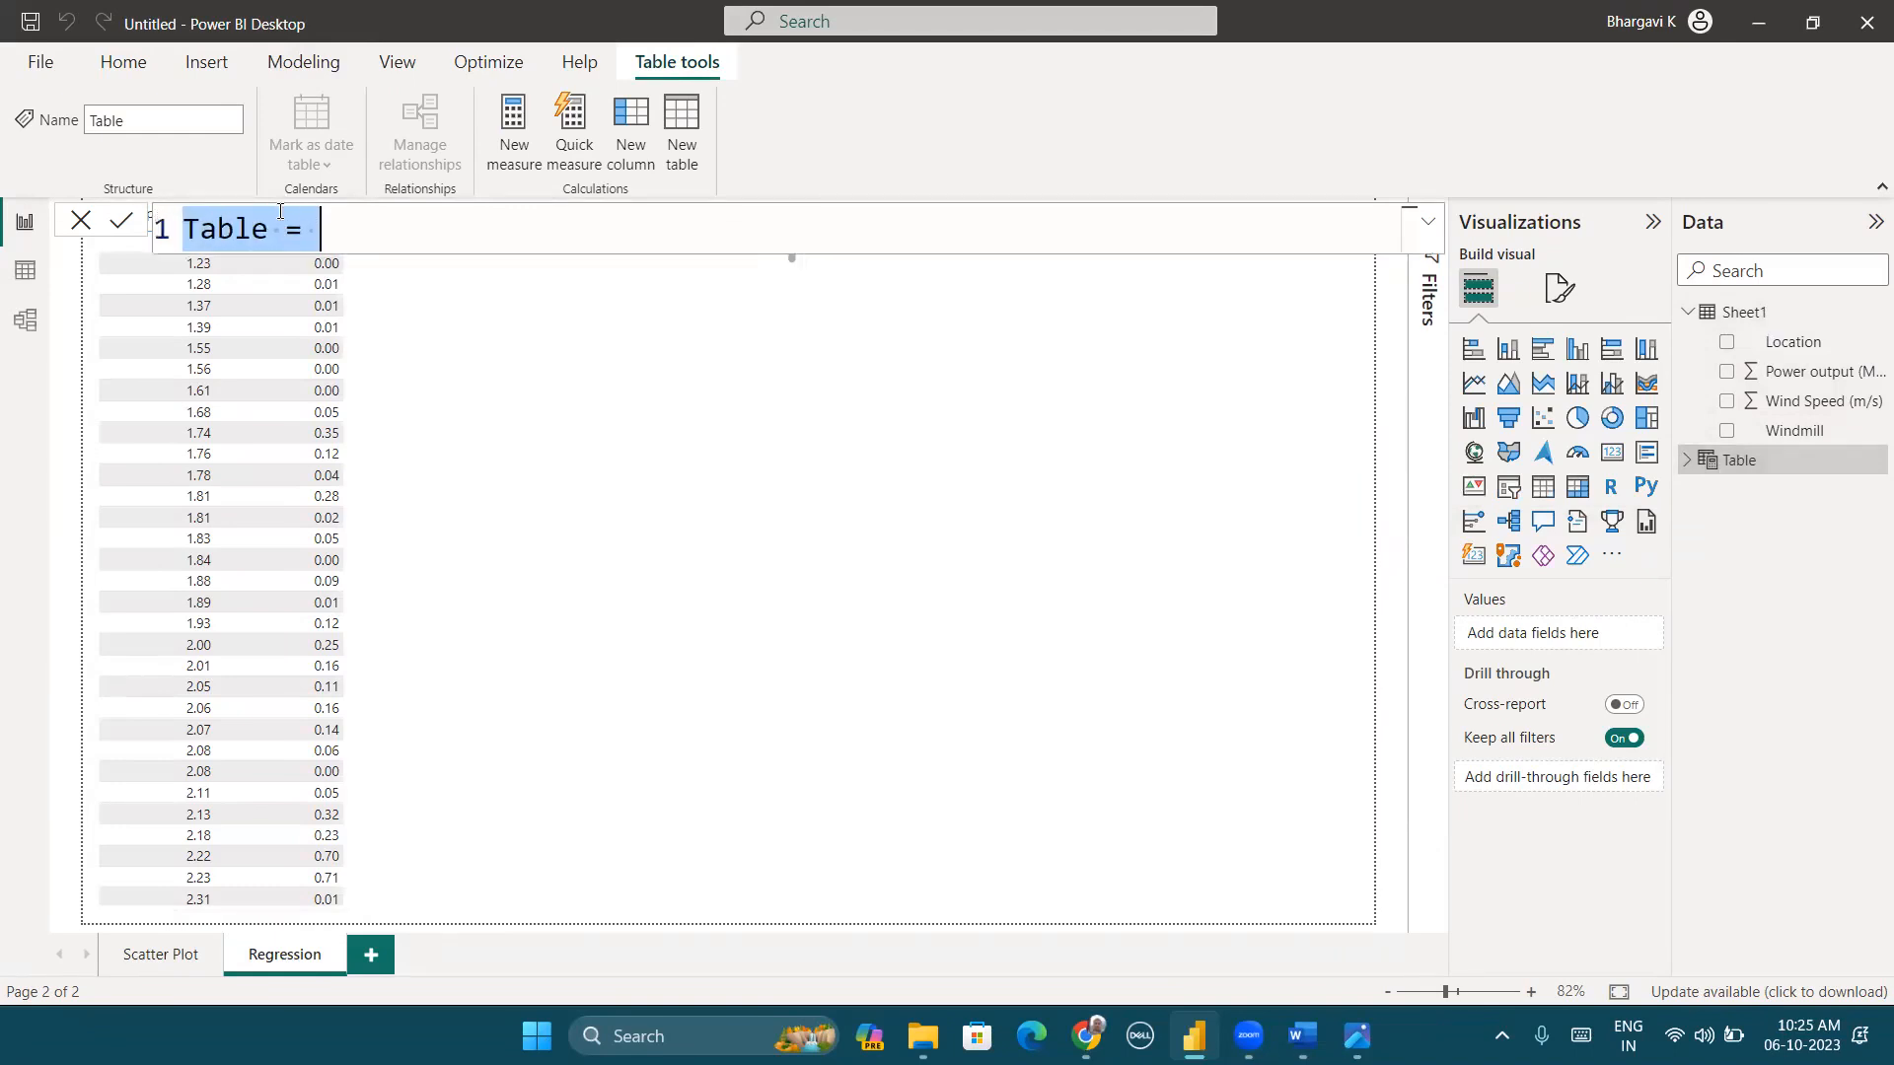
pyautogui.write('poWE')
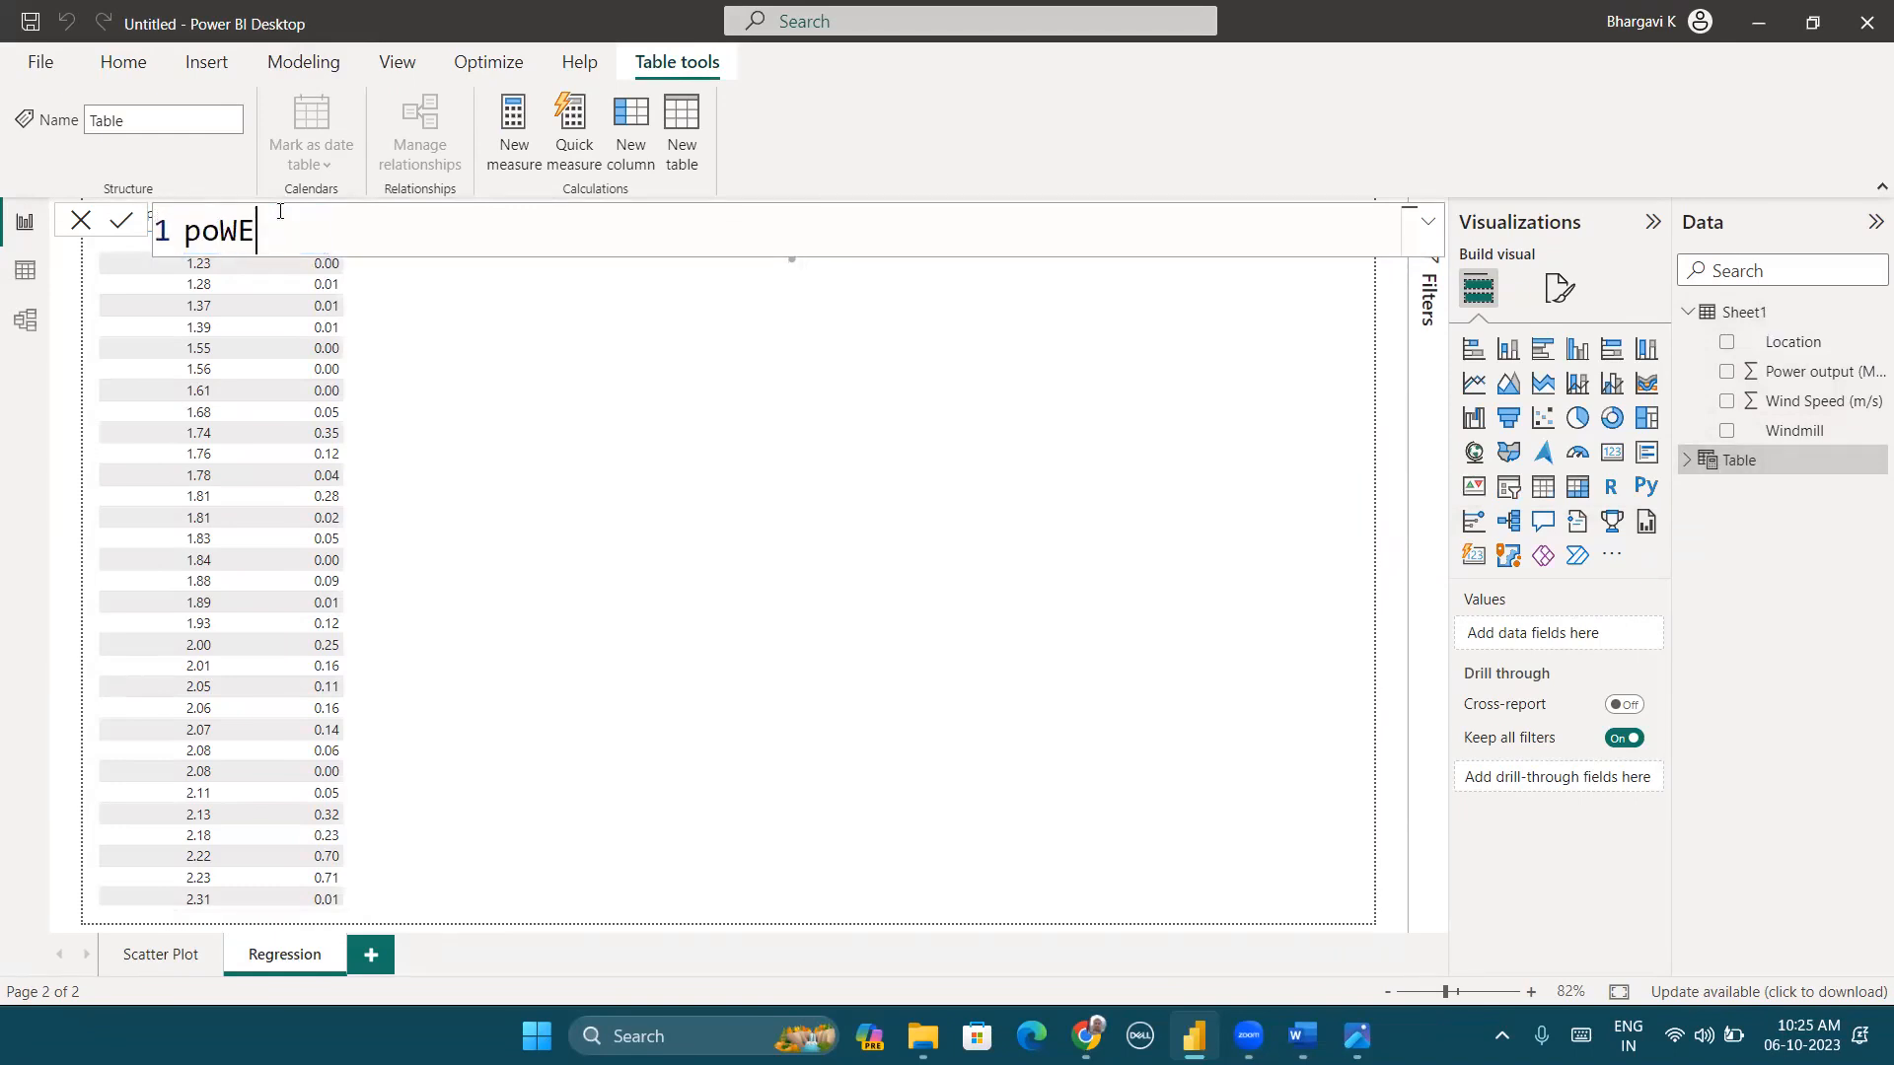
pyautogui.press('BackSpace')
pyautogui.press('BackSpace')
pyautogui.press('BackSpace')
pyautogui.press('BackSpace')
pyautogui.write('PowerOutput')
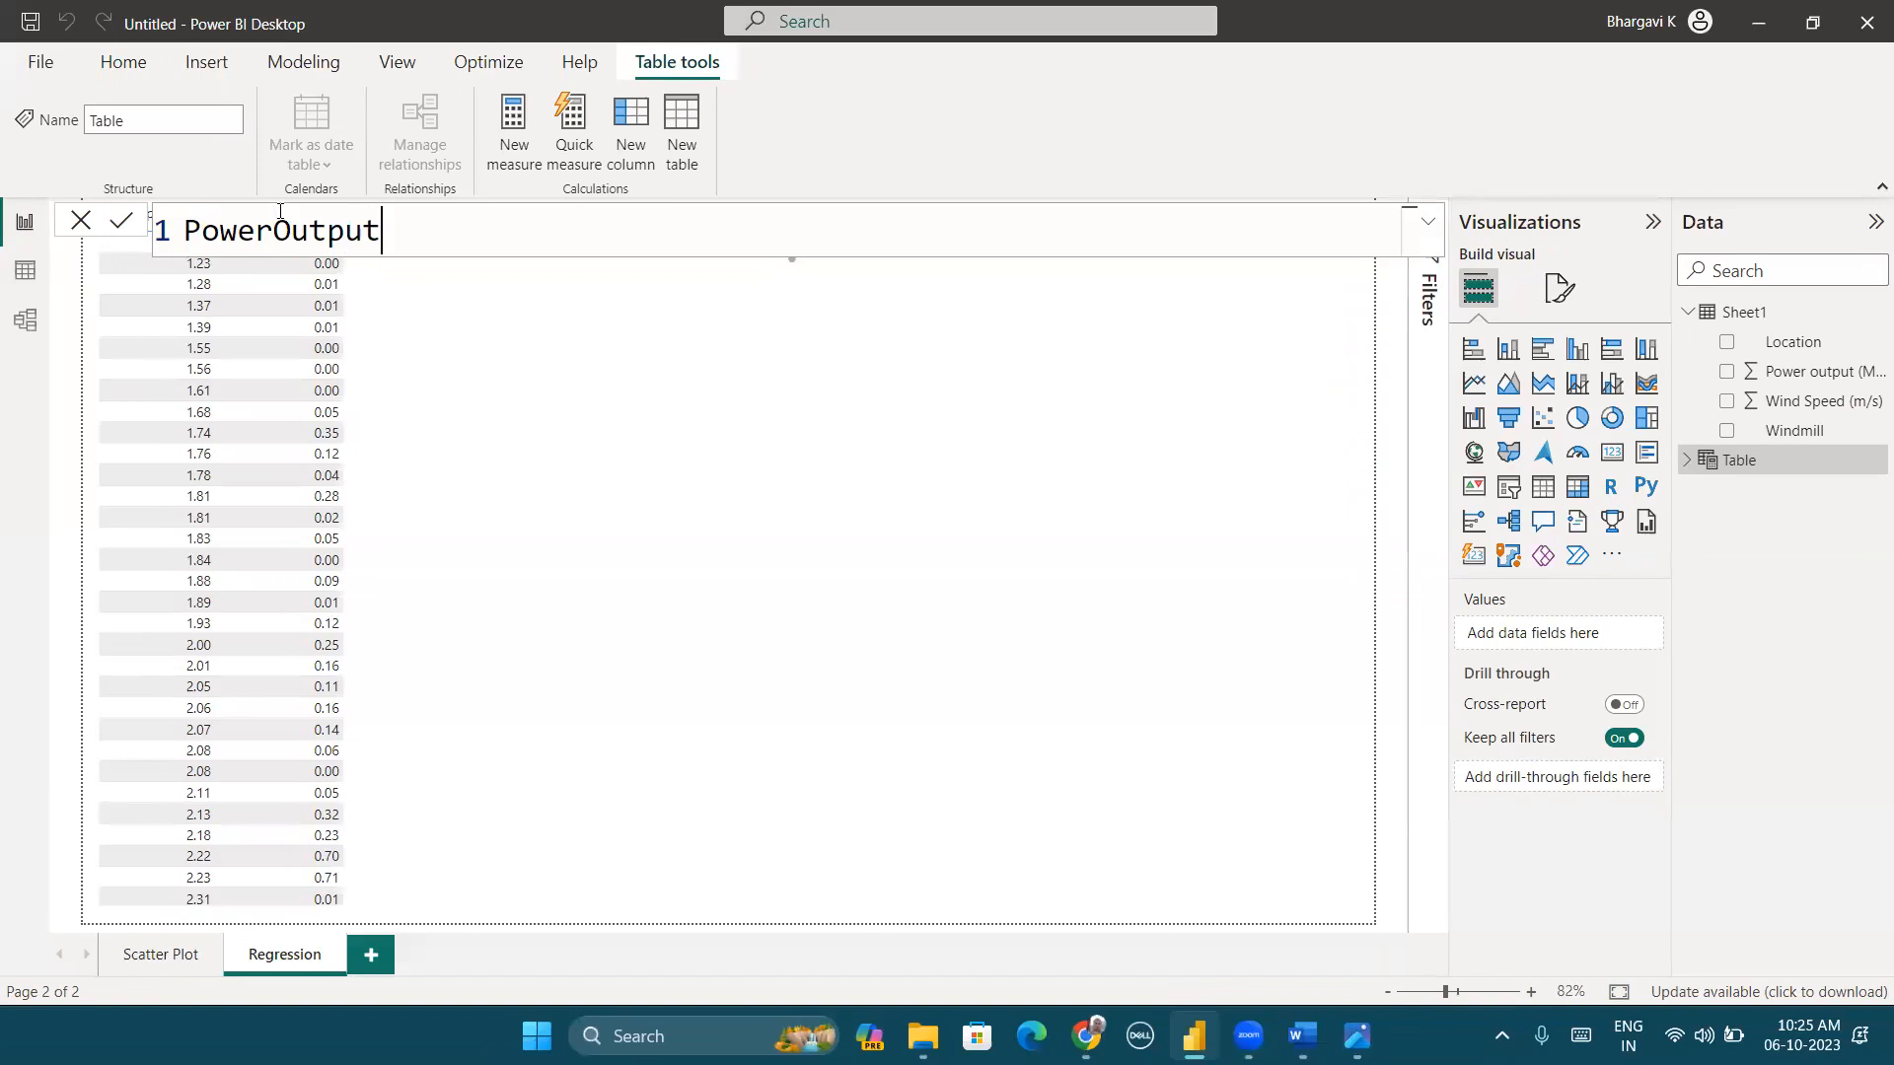
pyautogui.write('_Table =')
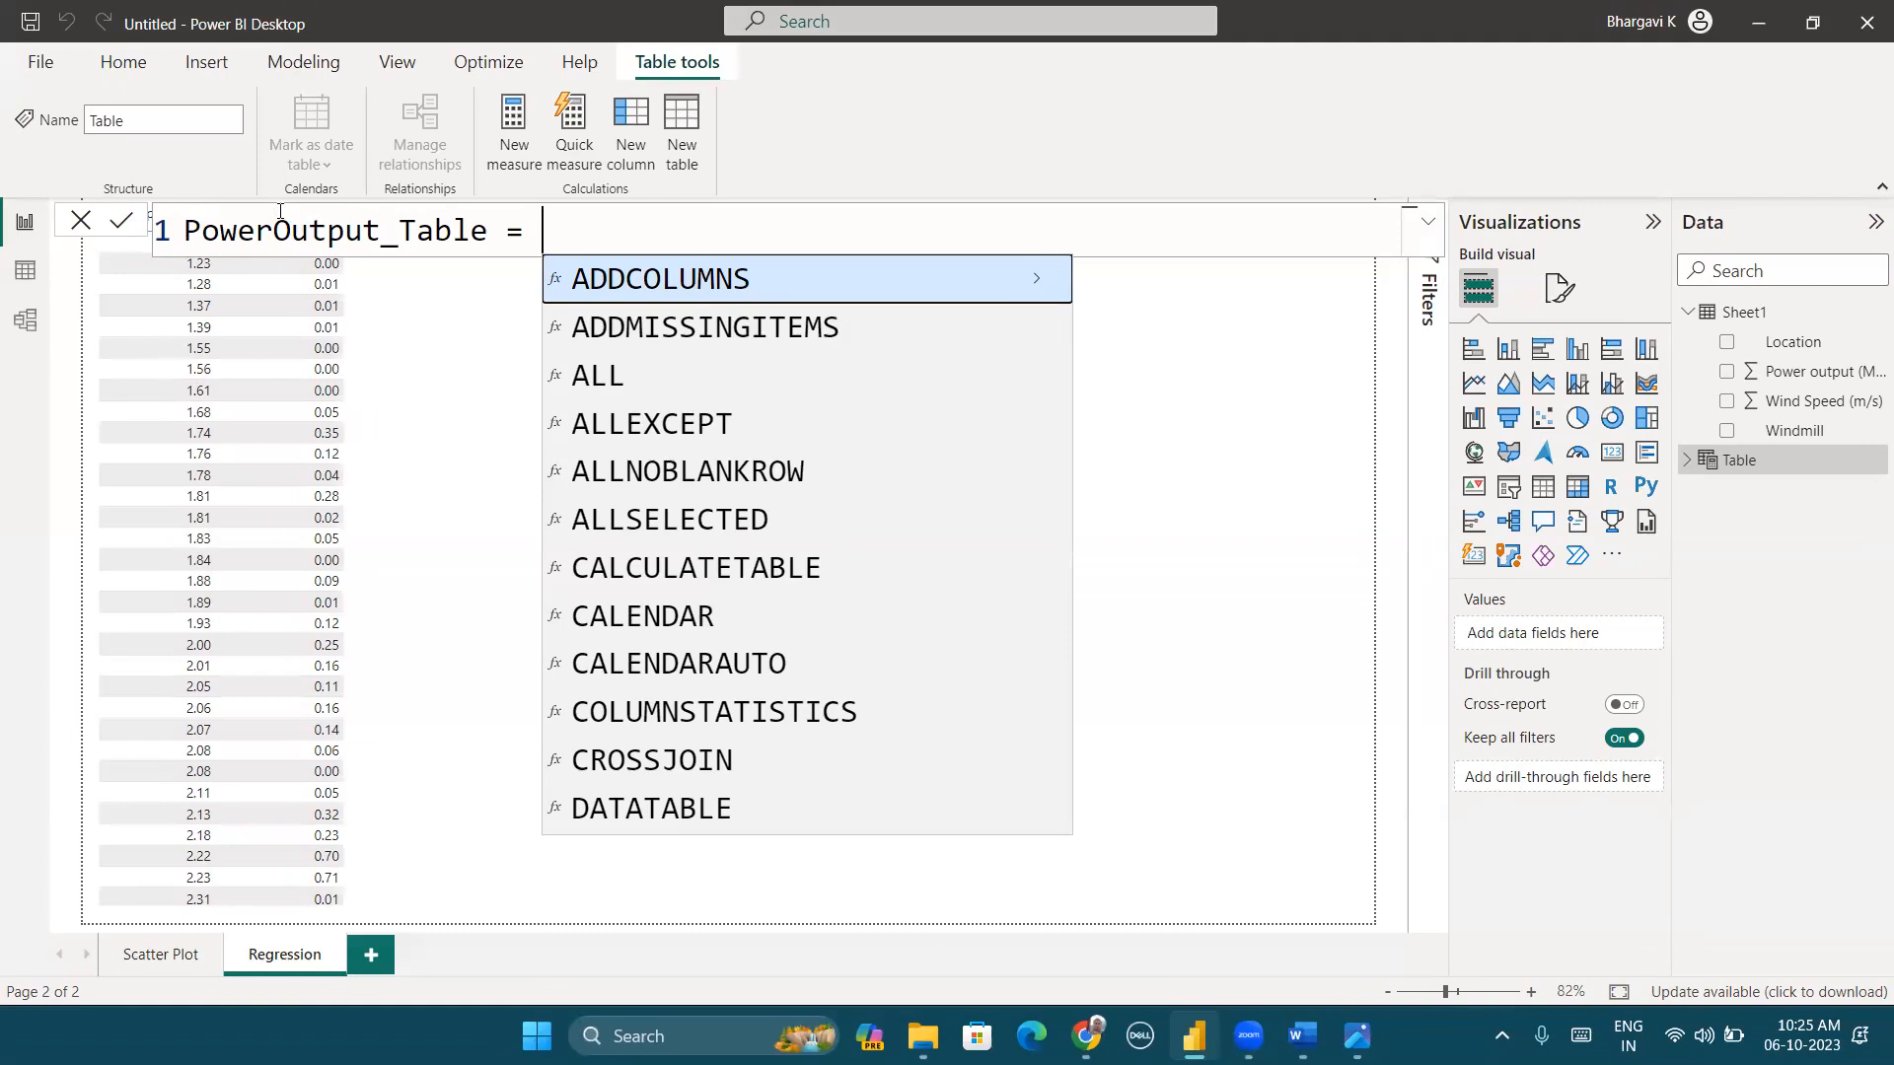
# Step: Begin the PowerOutput_Table formula with the LINEST function, leaving its arguments open
pyautogui.write('line')
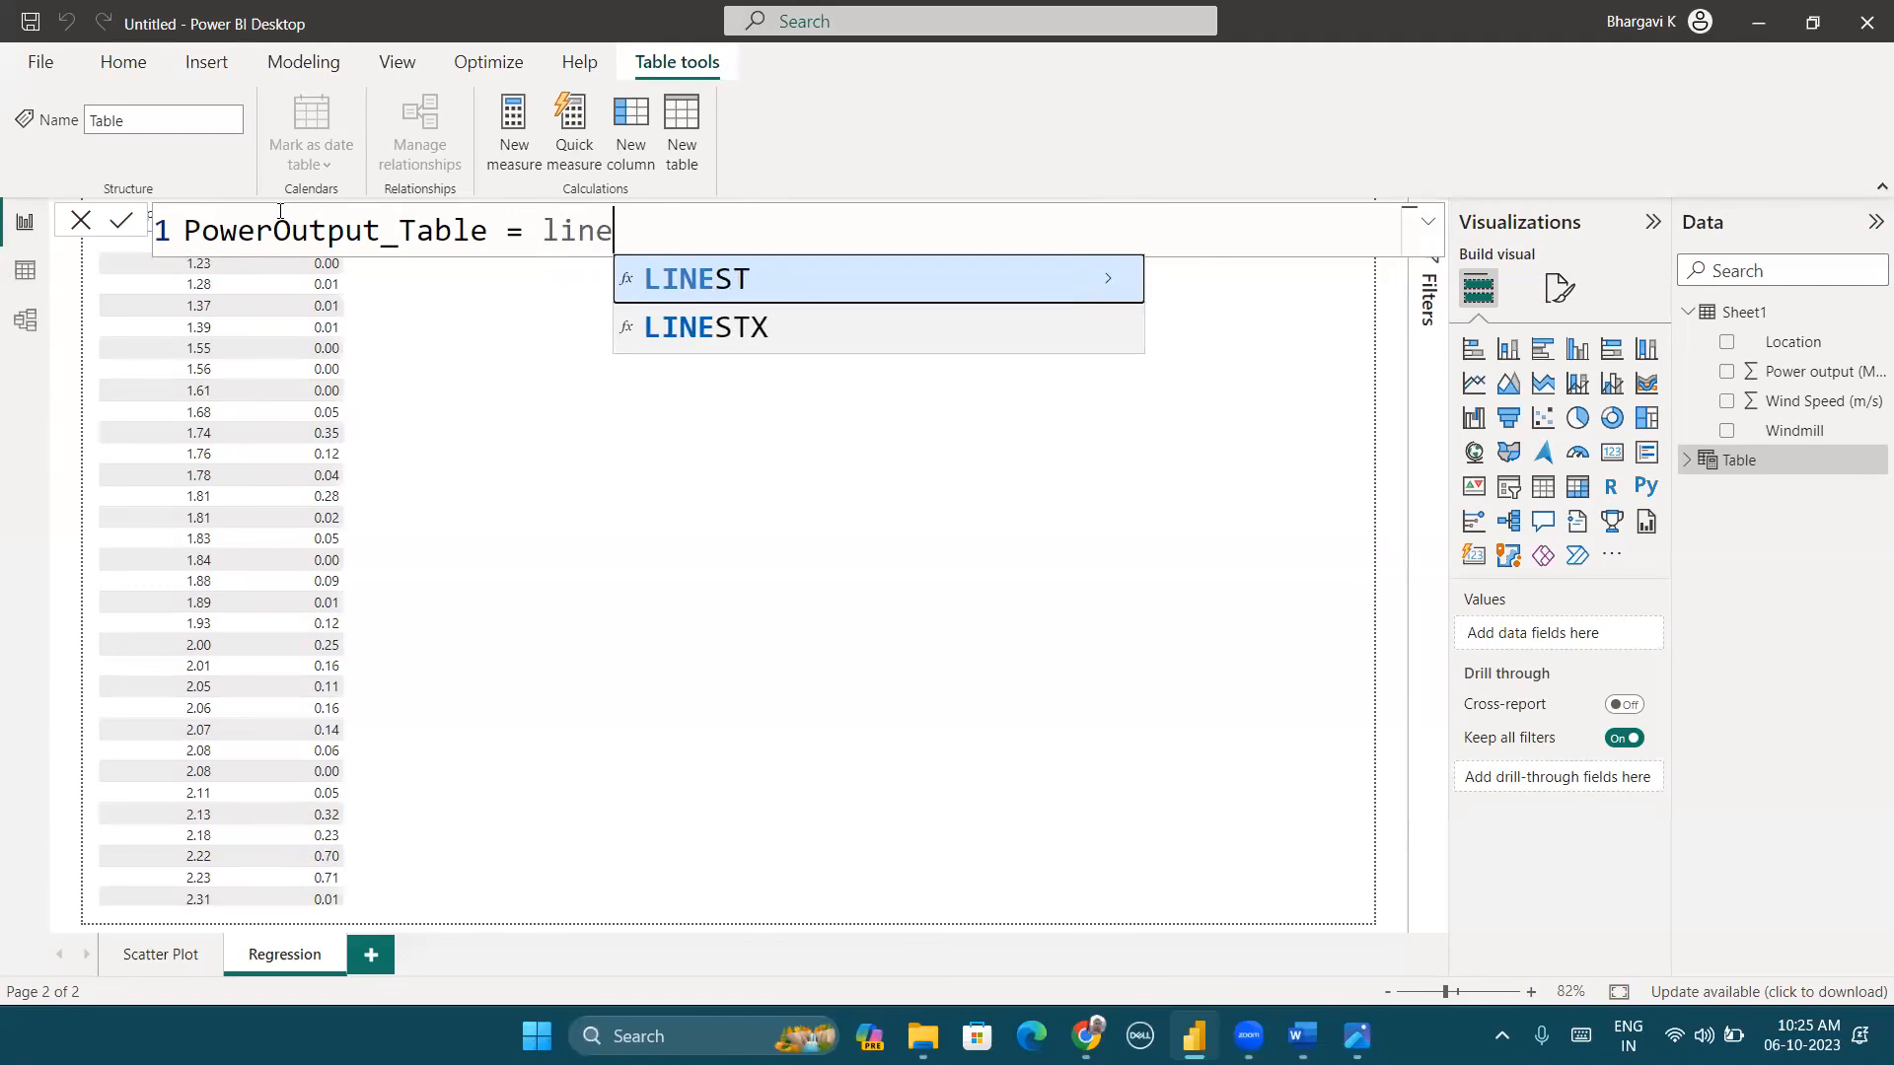
pyautogui.press('Tab')
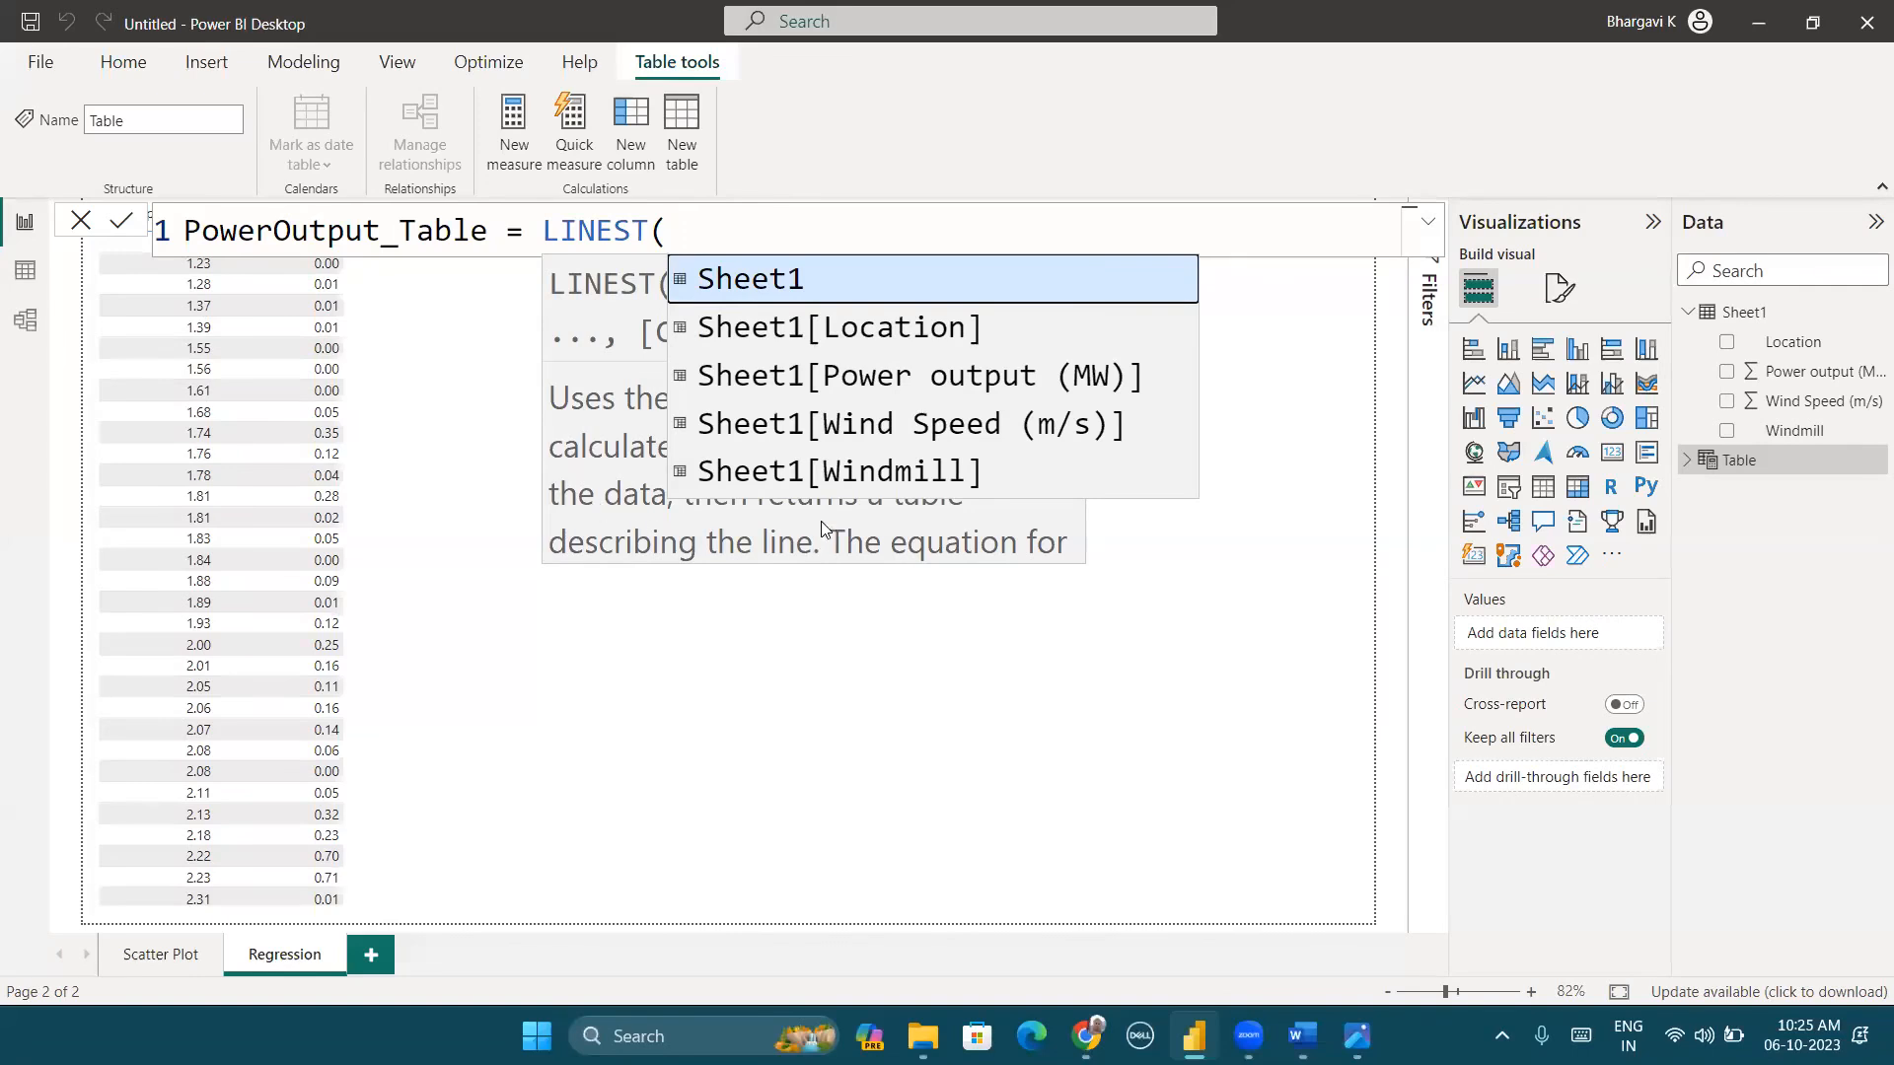
pyautogui.click(1105, 742)
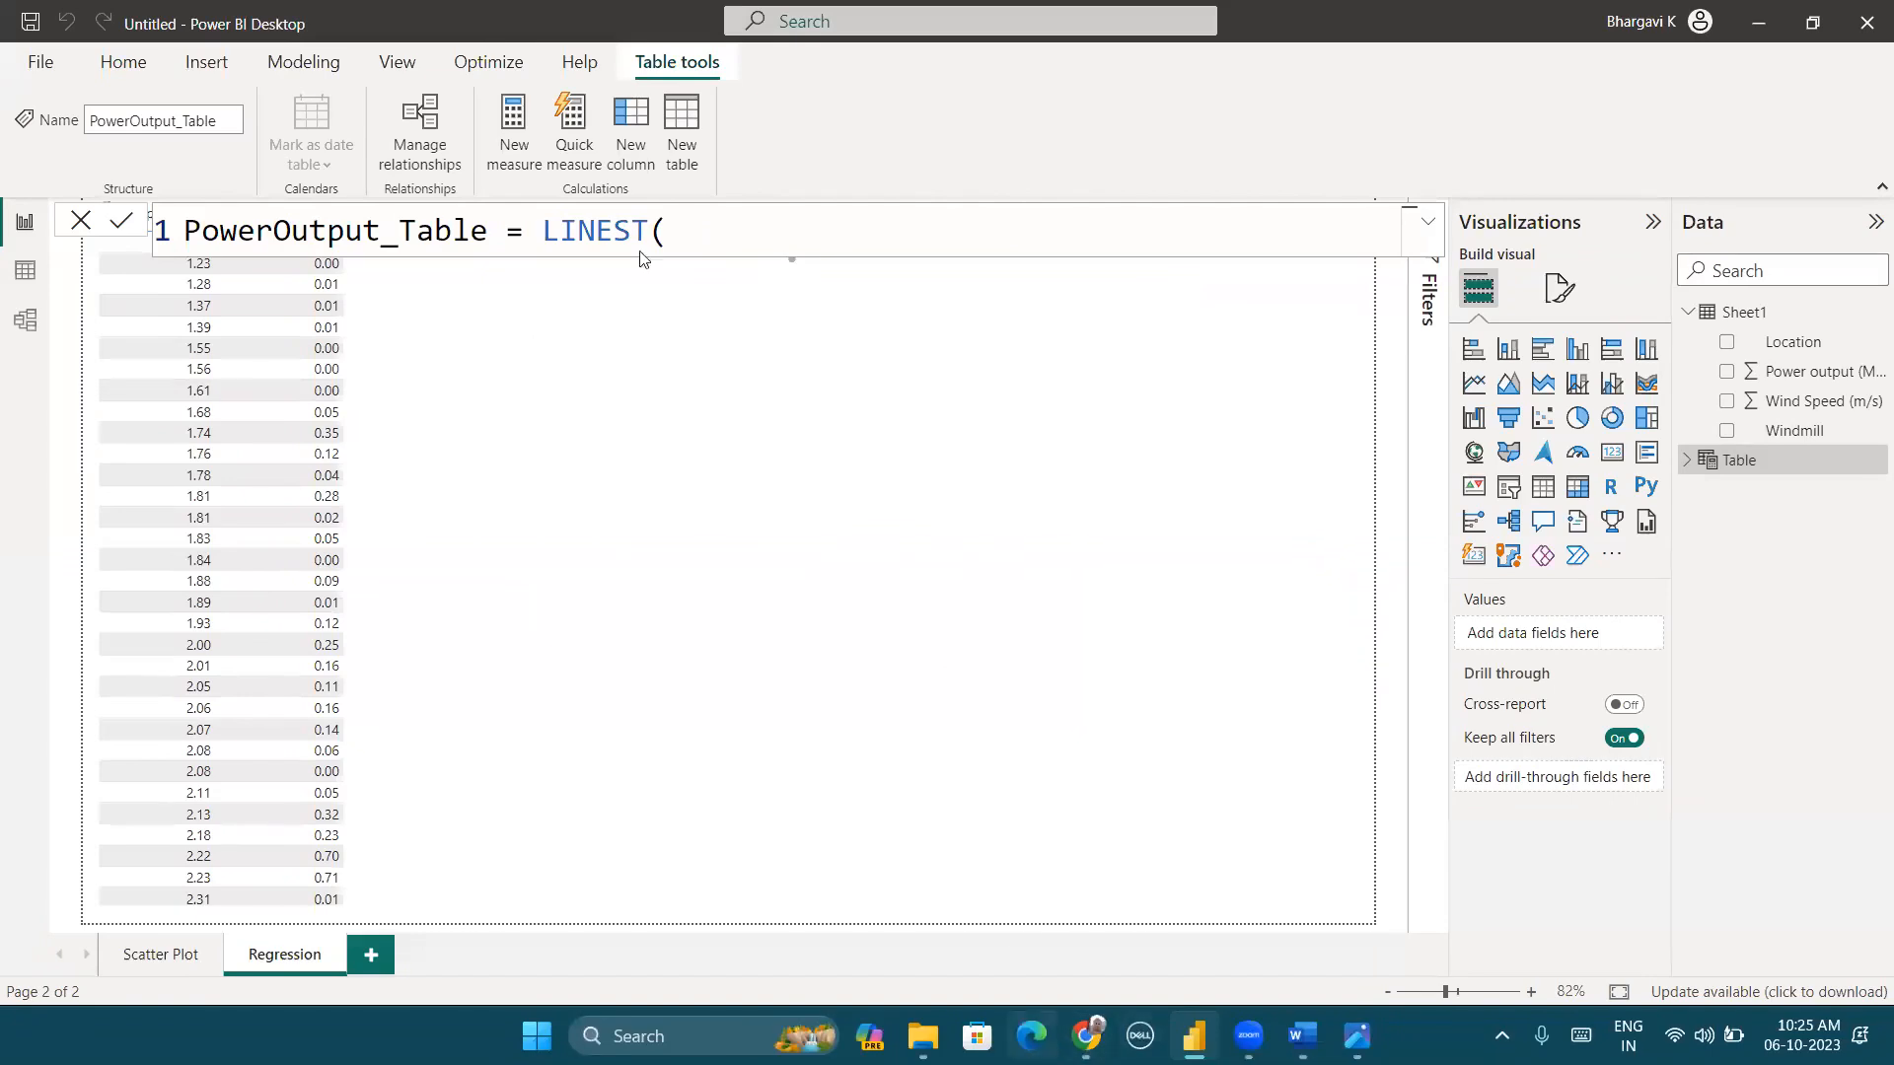
pyautogui.click(647, 218)
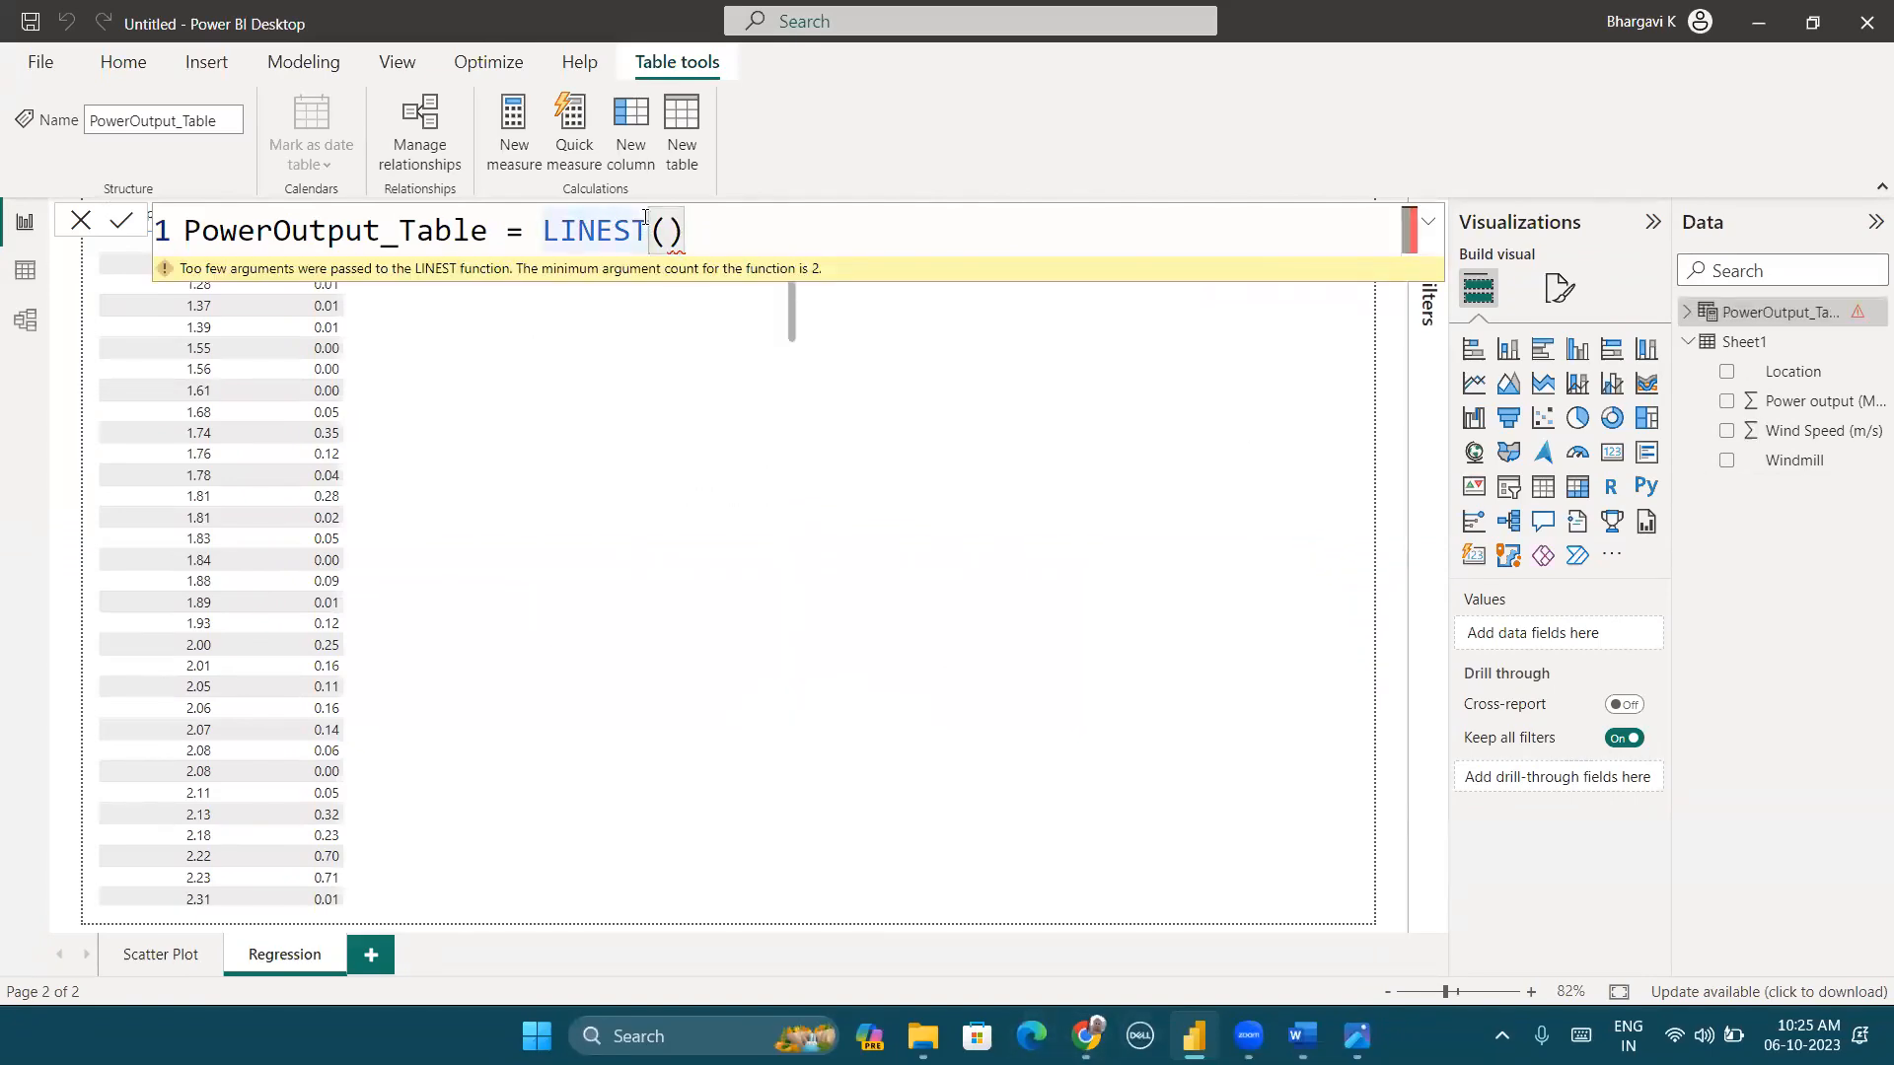
pyautogui.press('Right')
pyautogui.press('Right')
pyautogui.press('BackSpace')
pyautogui.press('BackSpace')
pyautogui.press('BackSpace')
pyautogui.press('BackSpace')
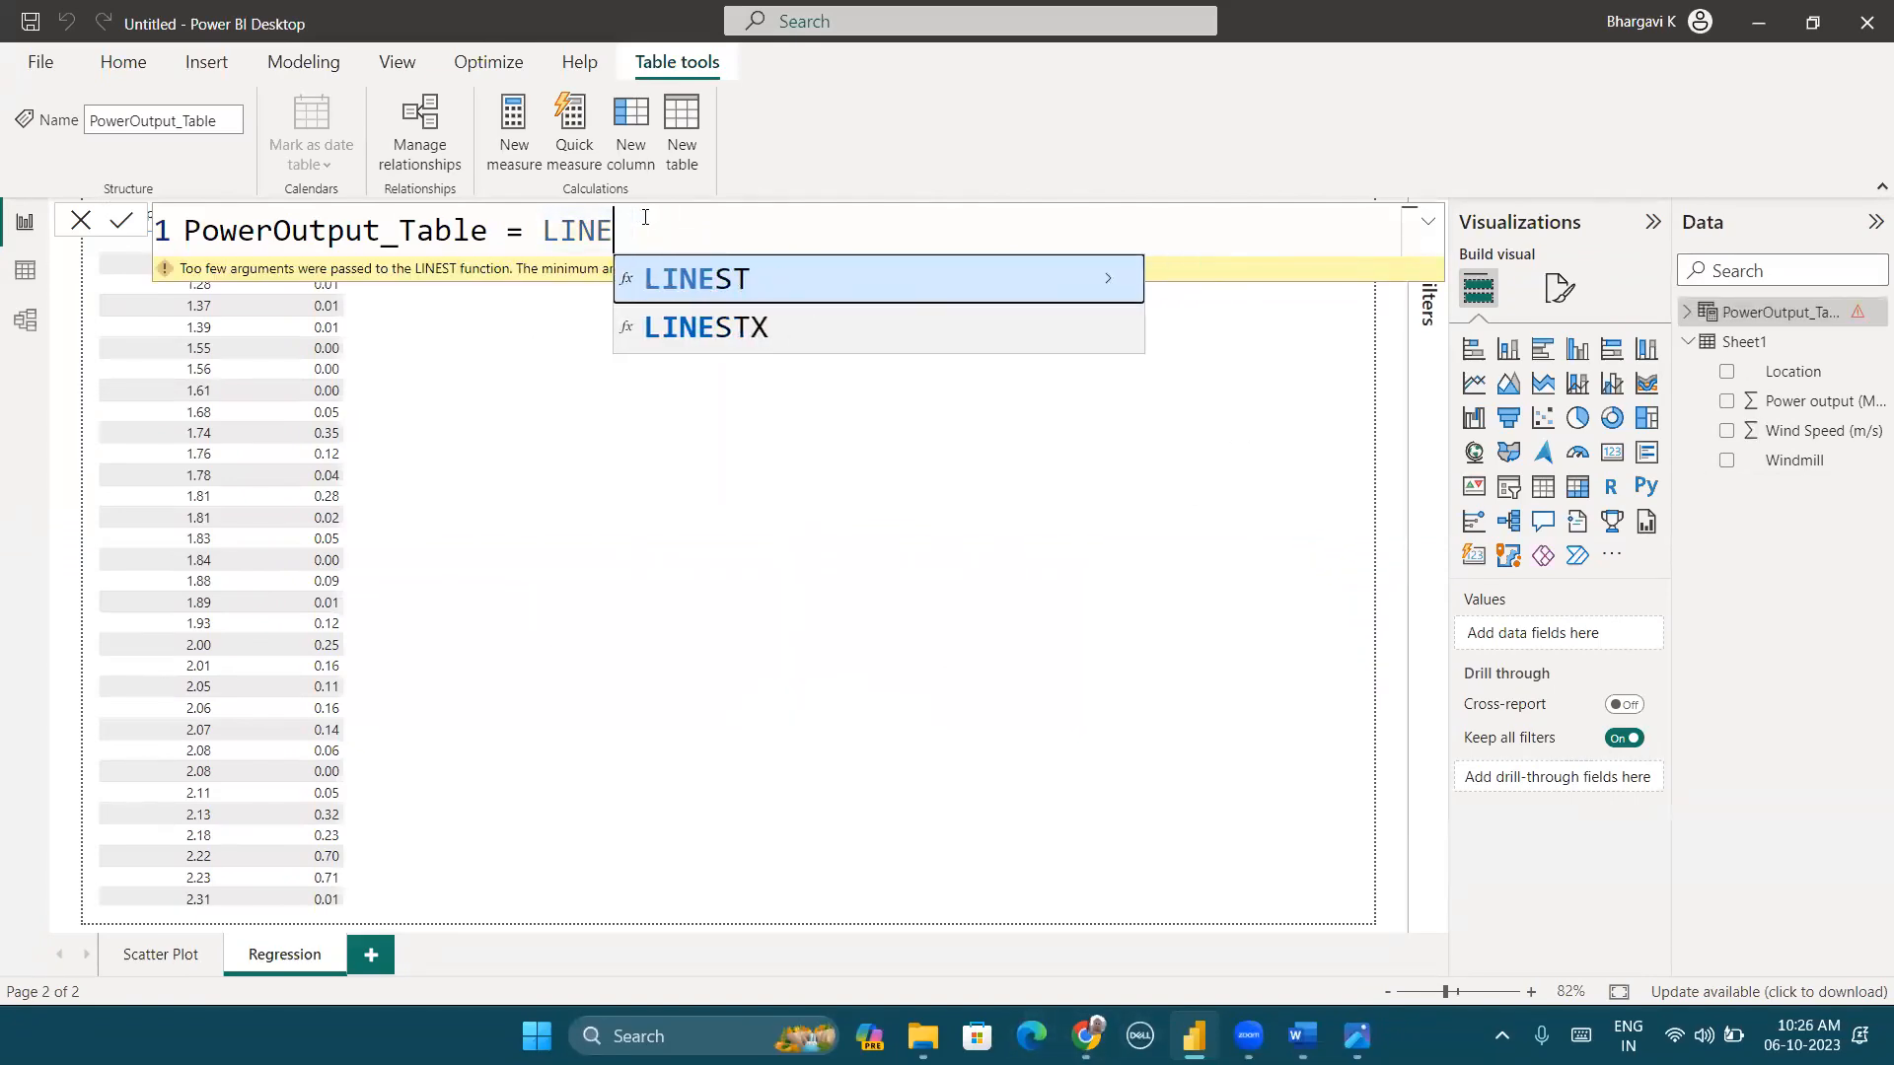
pyautogui.click(1004, 272)
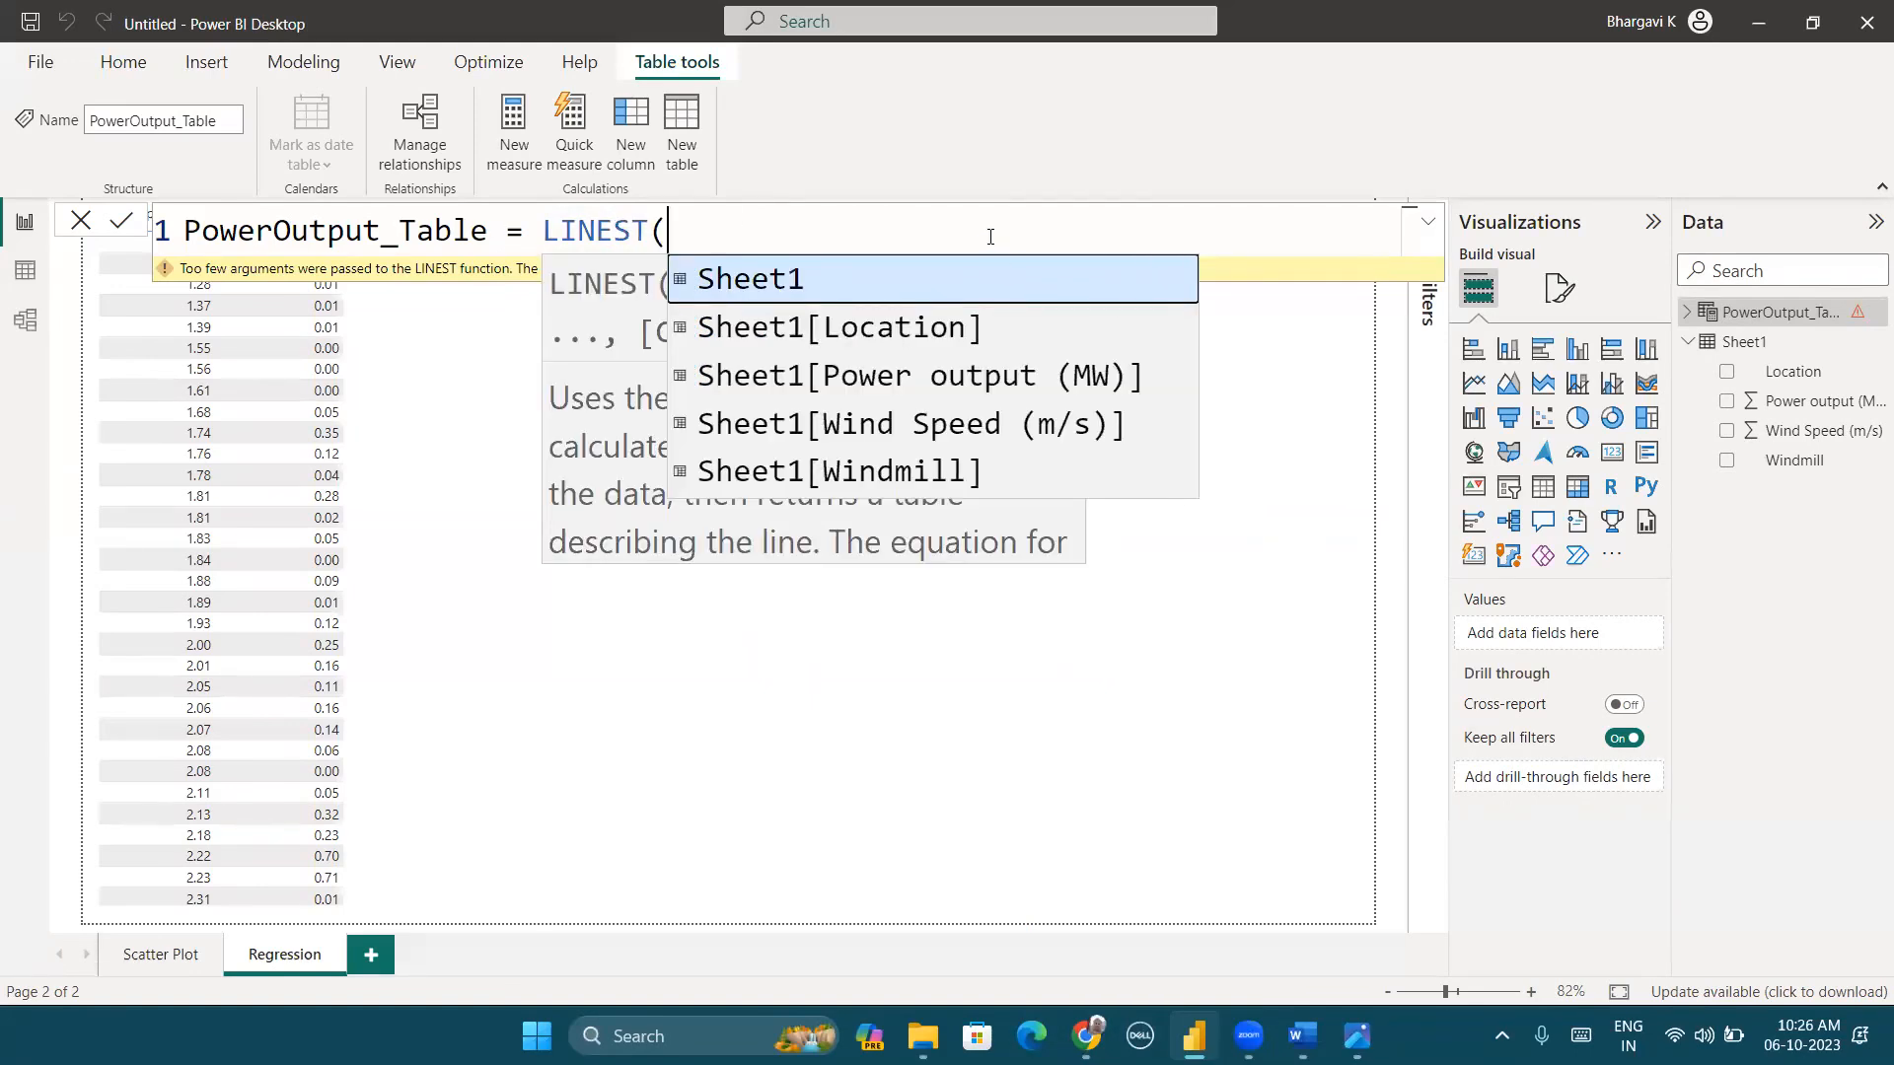
# Step: Complete the LINEST formula with Sheet1[Power output (MW)] as ColumnY and Sheet1[Wind Speed (m/s)] as ColumnX1, and commit it
pyautogui.scroll(-10, 989, 237)
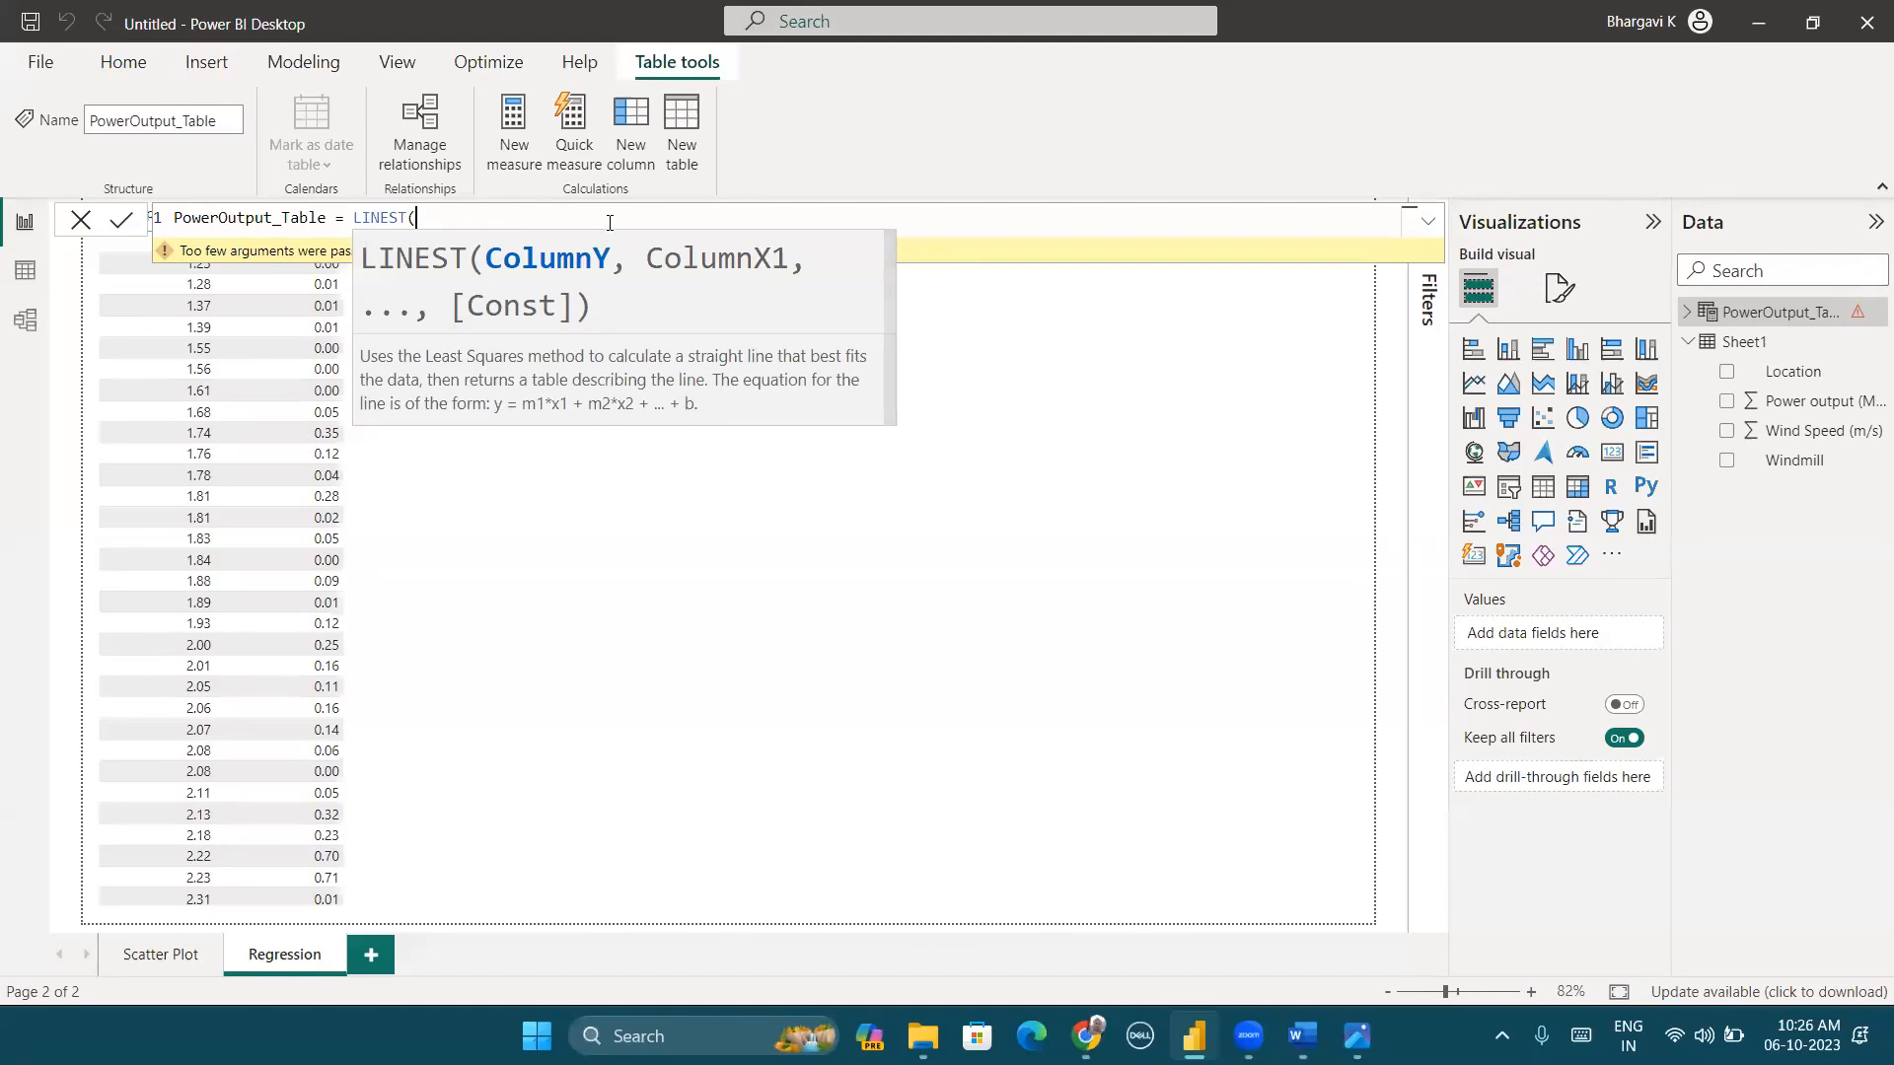
pyautogui.keyDown('ctrl'); pyautogui.scroll(4, 610, 222); pyautogui.keyUp('ctrl')
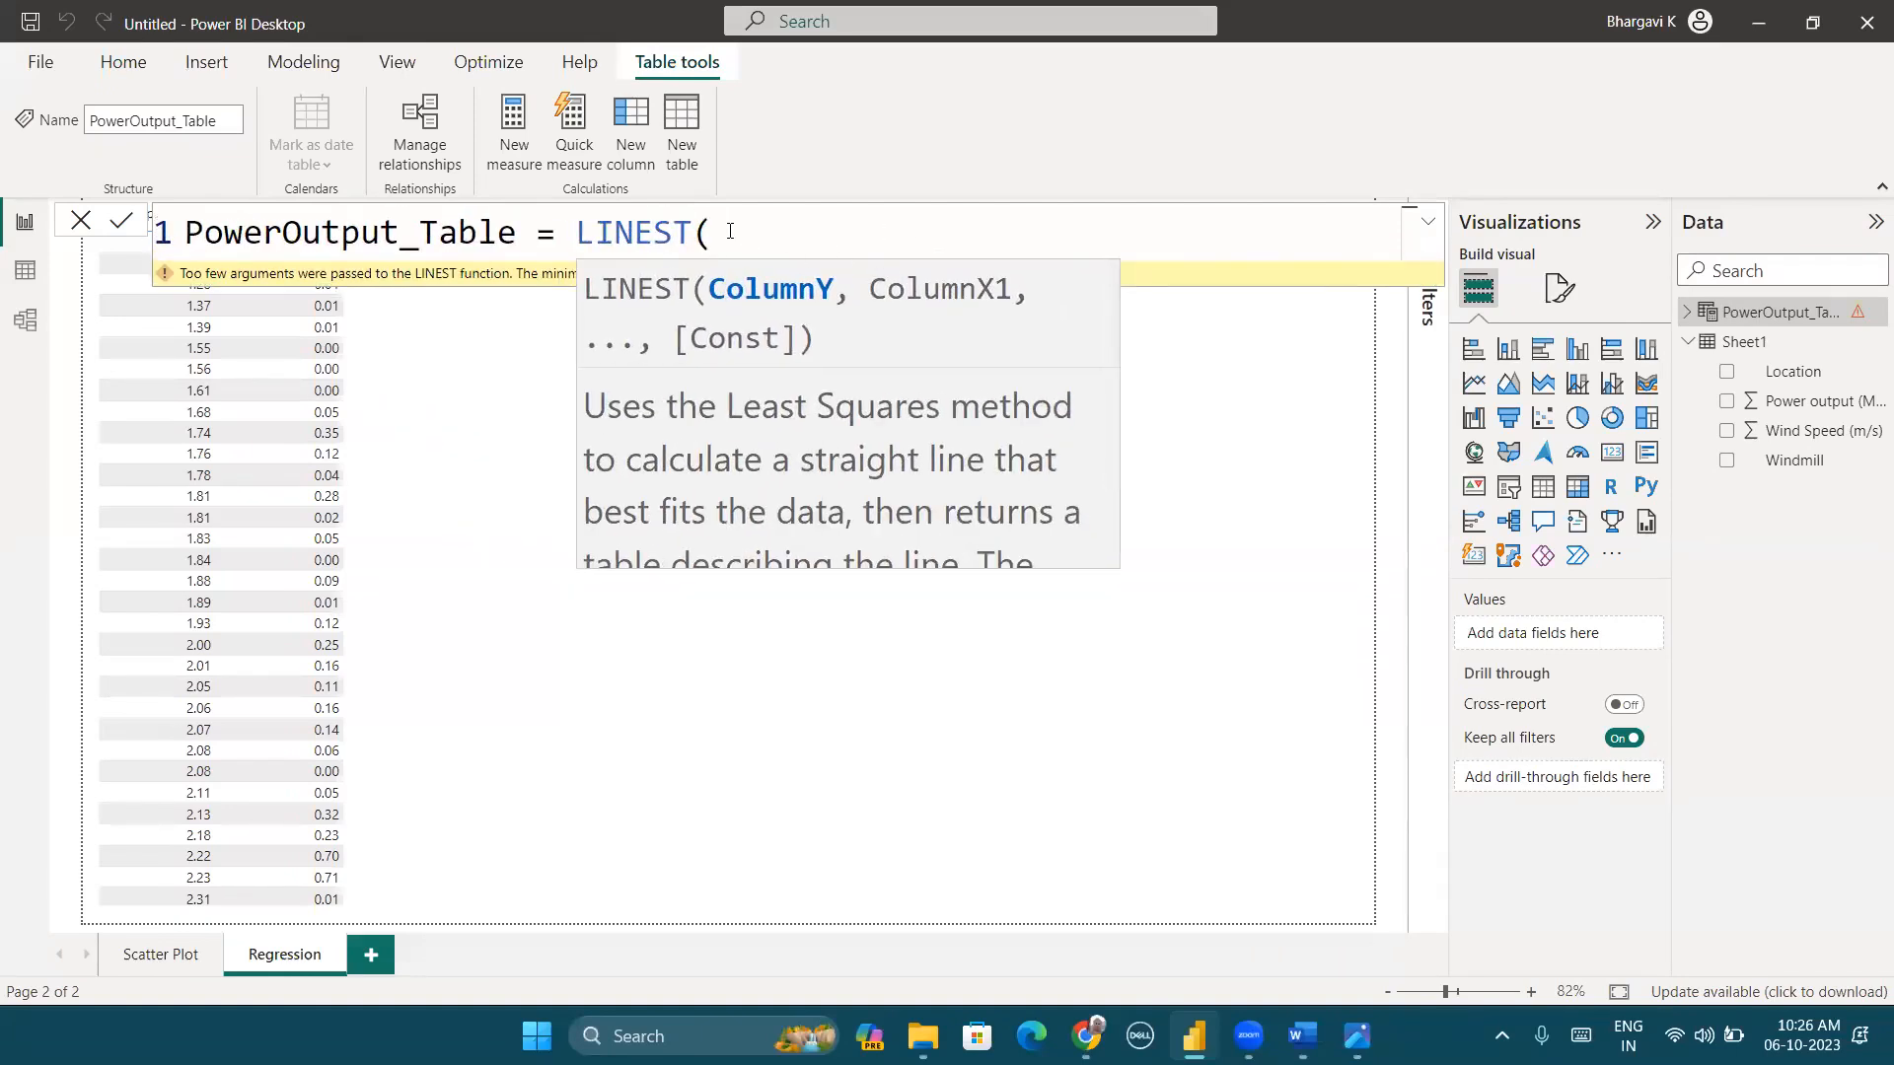
pyautogui.write('powe')
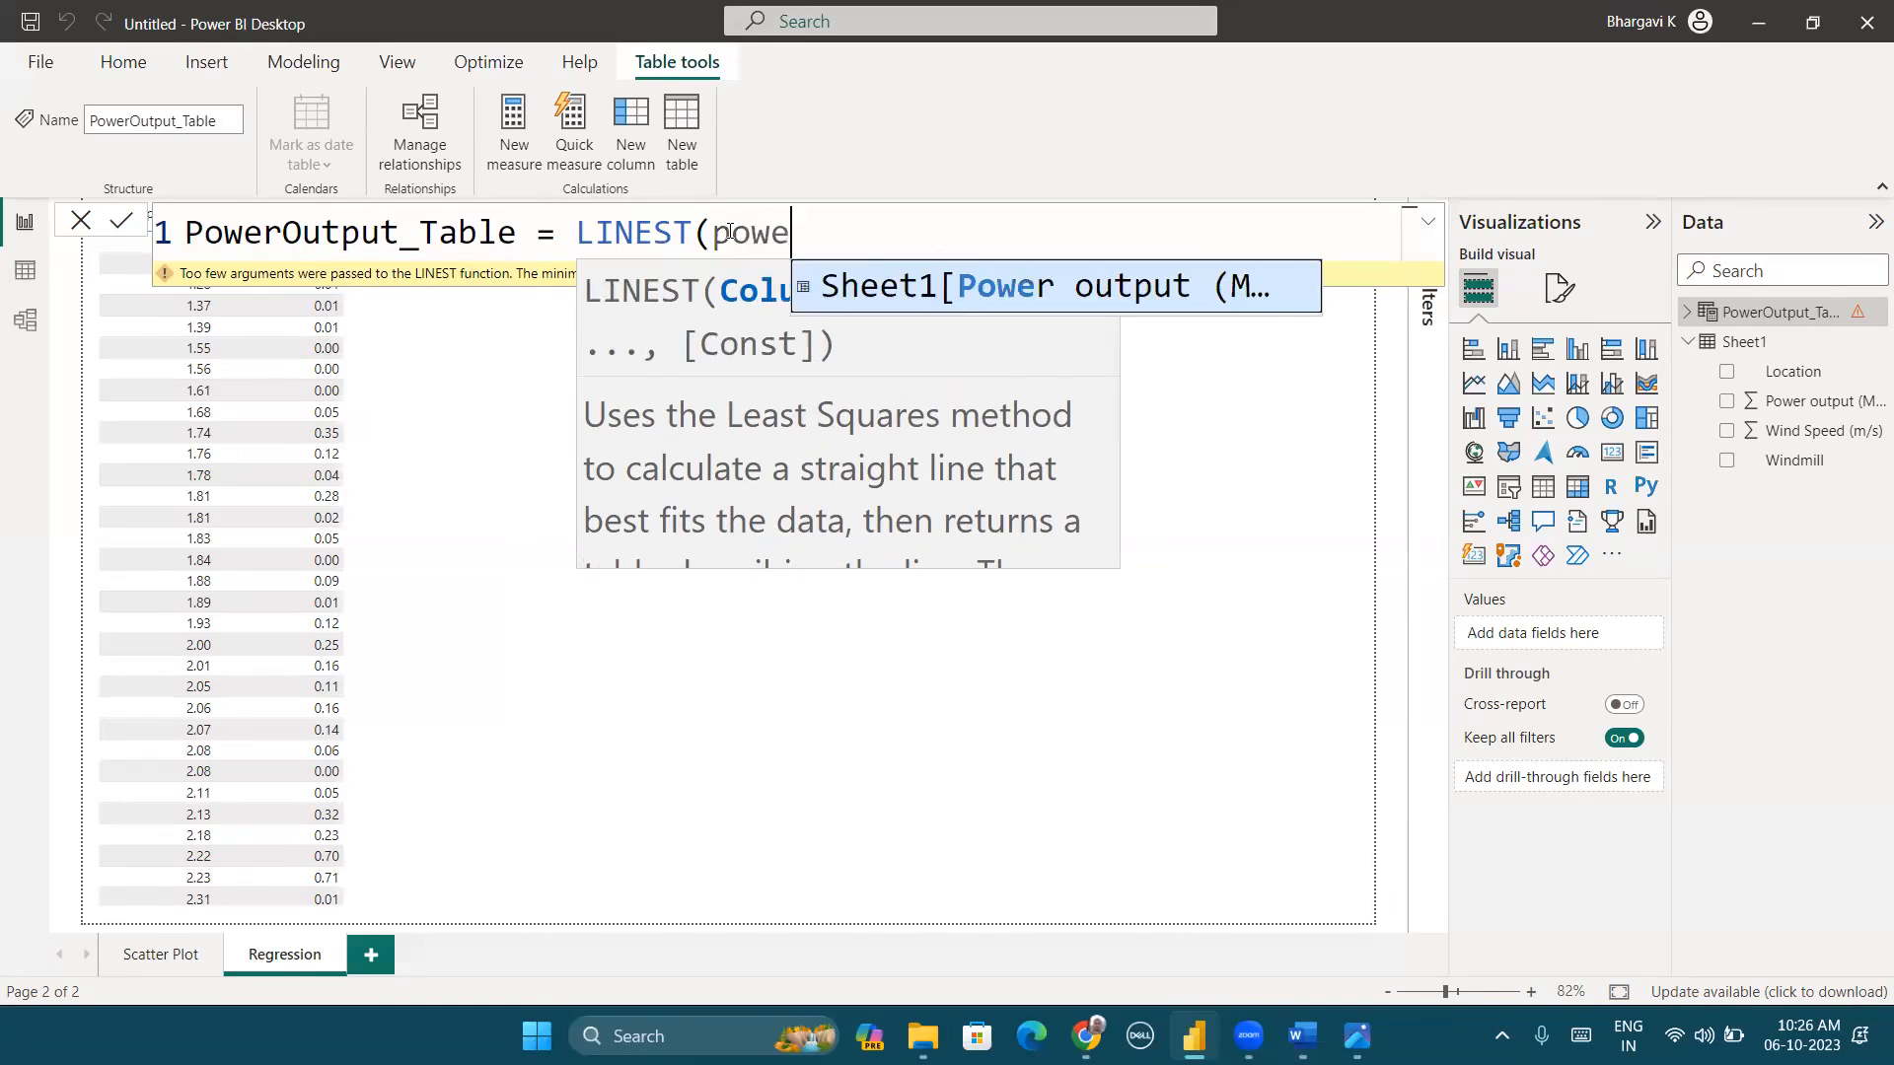
pyautogui.press('Tab')
pyautogui.write(',')
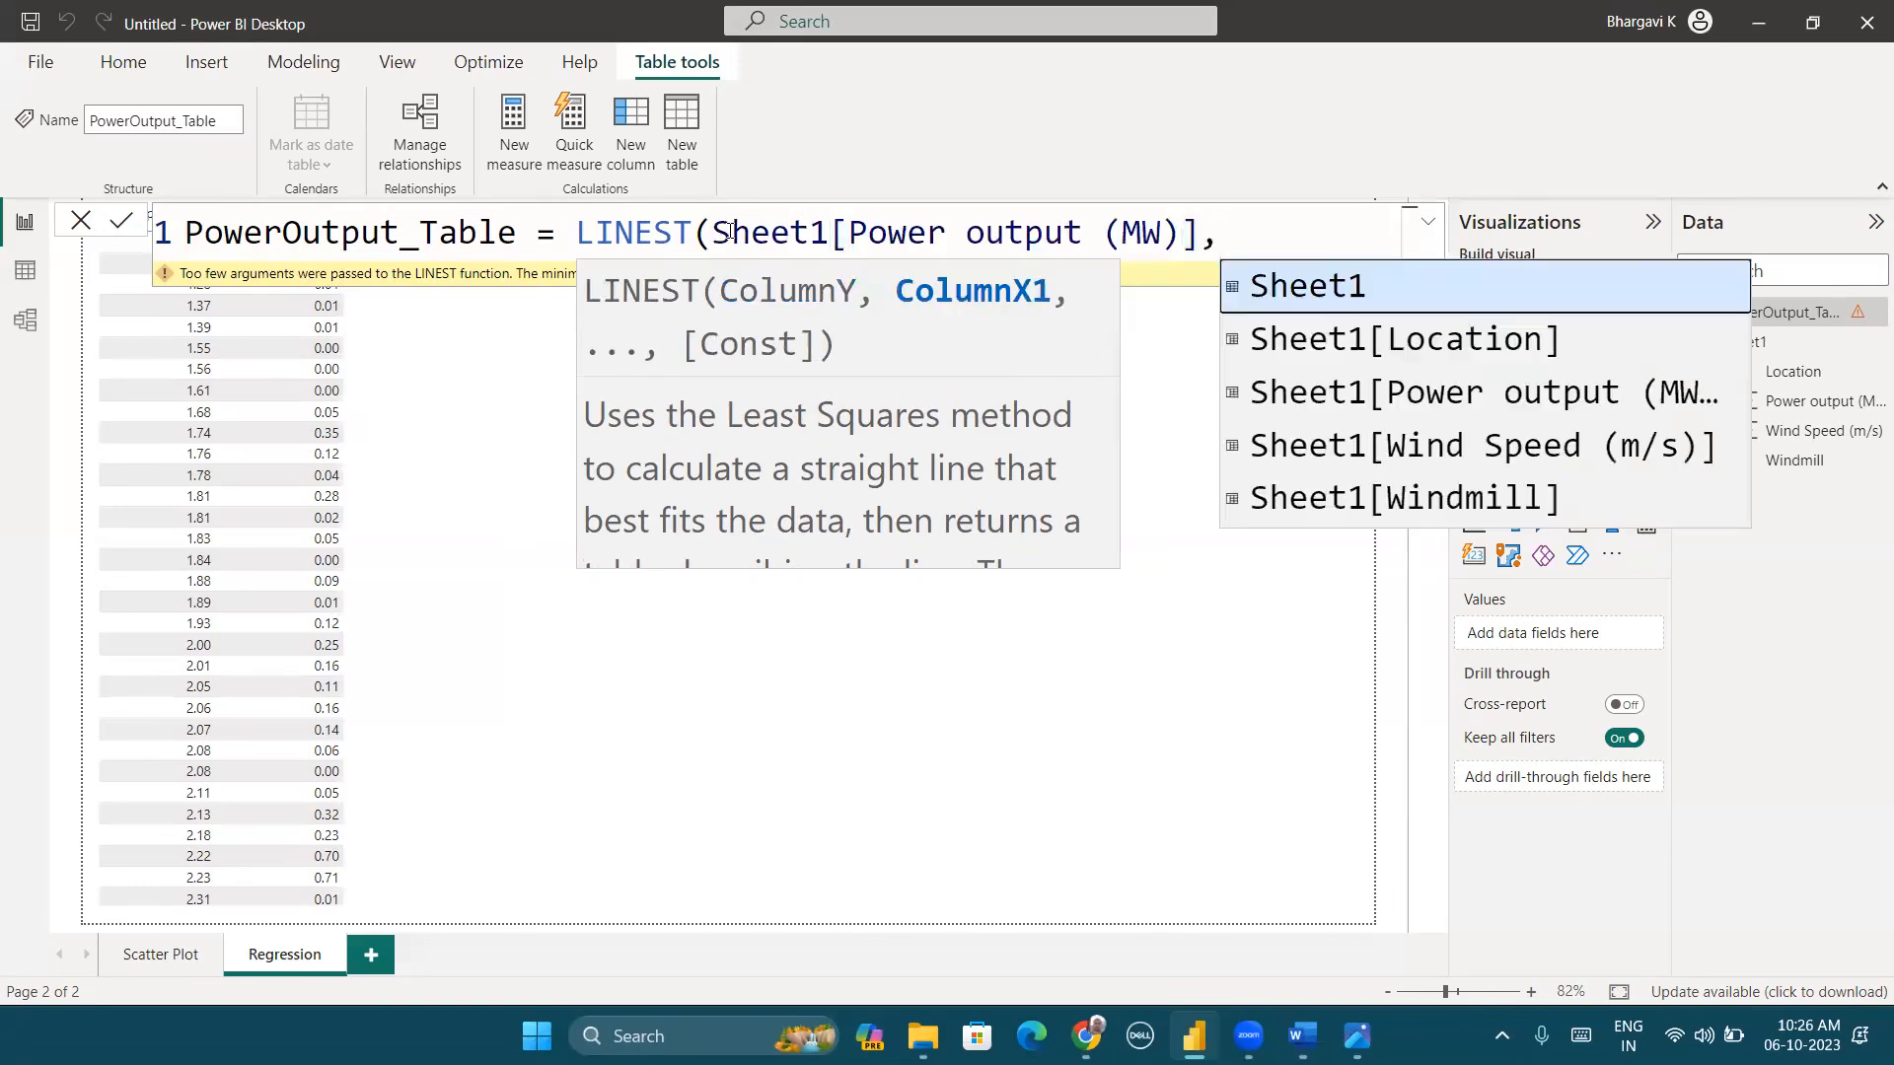
pyautogui.write('wind')
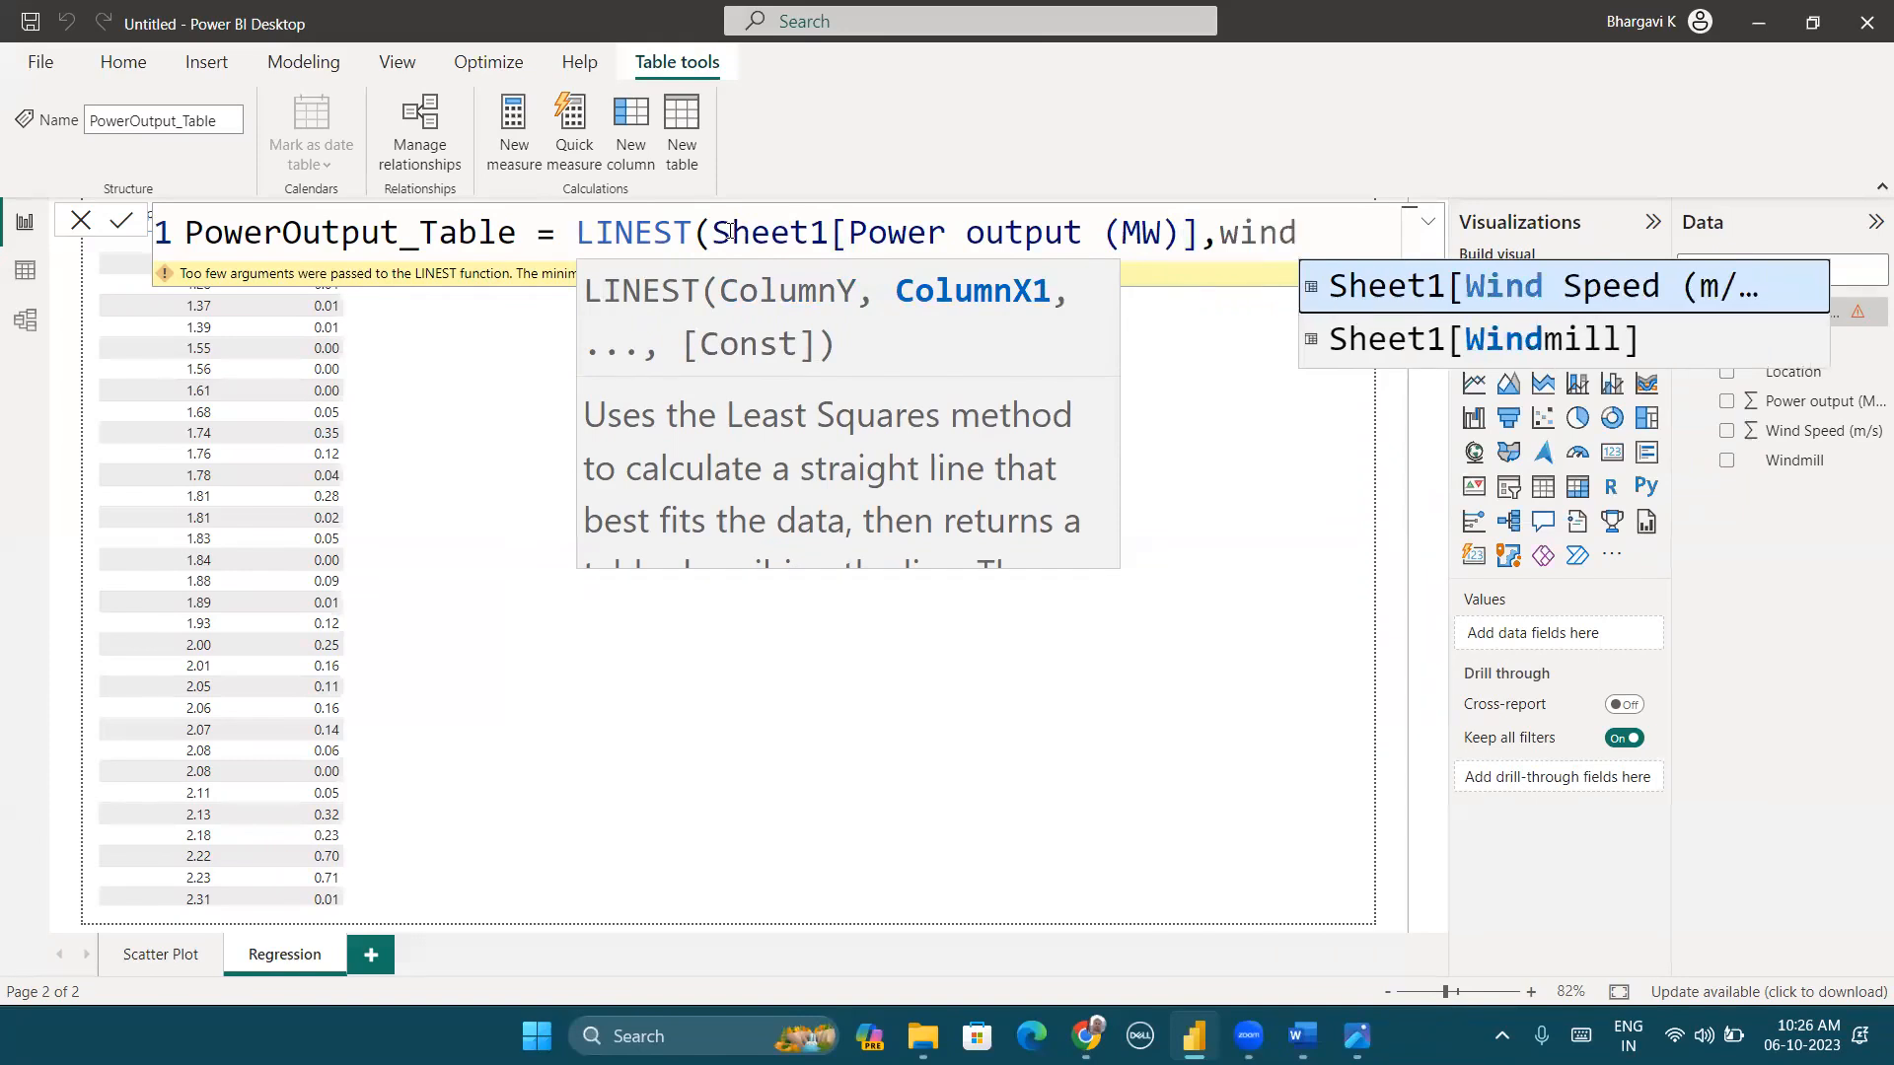
pyautogui.press('Tab')
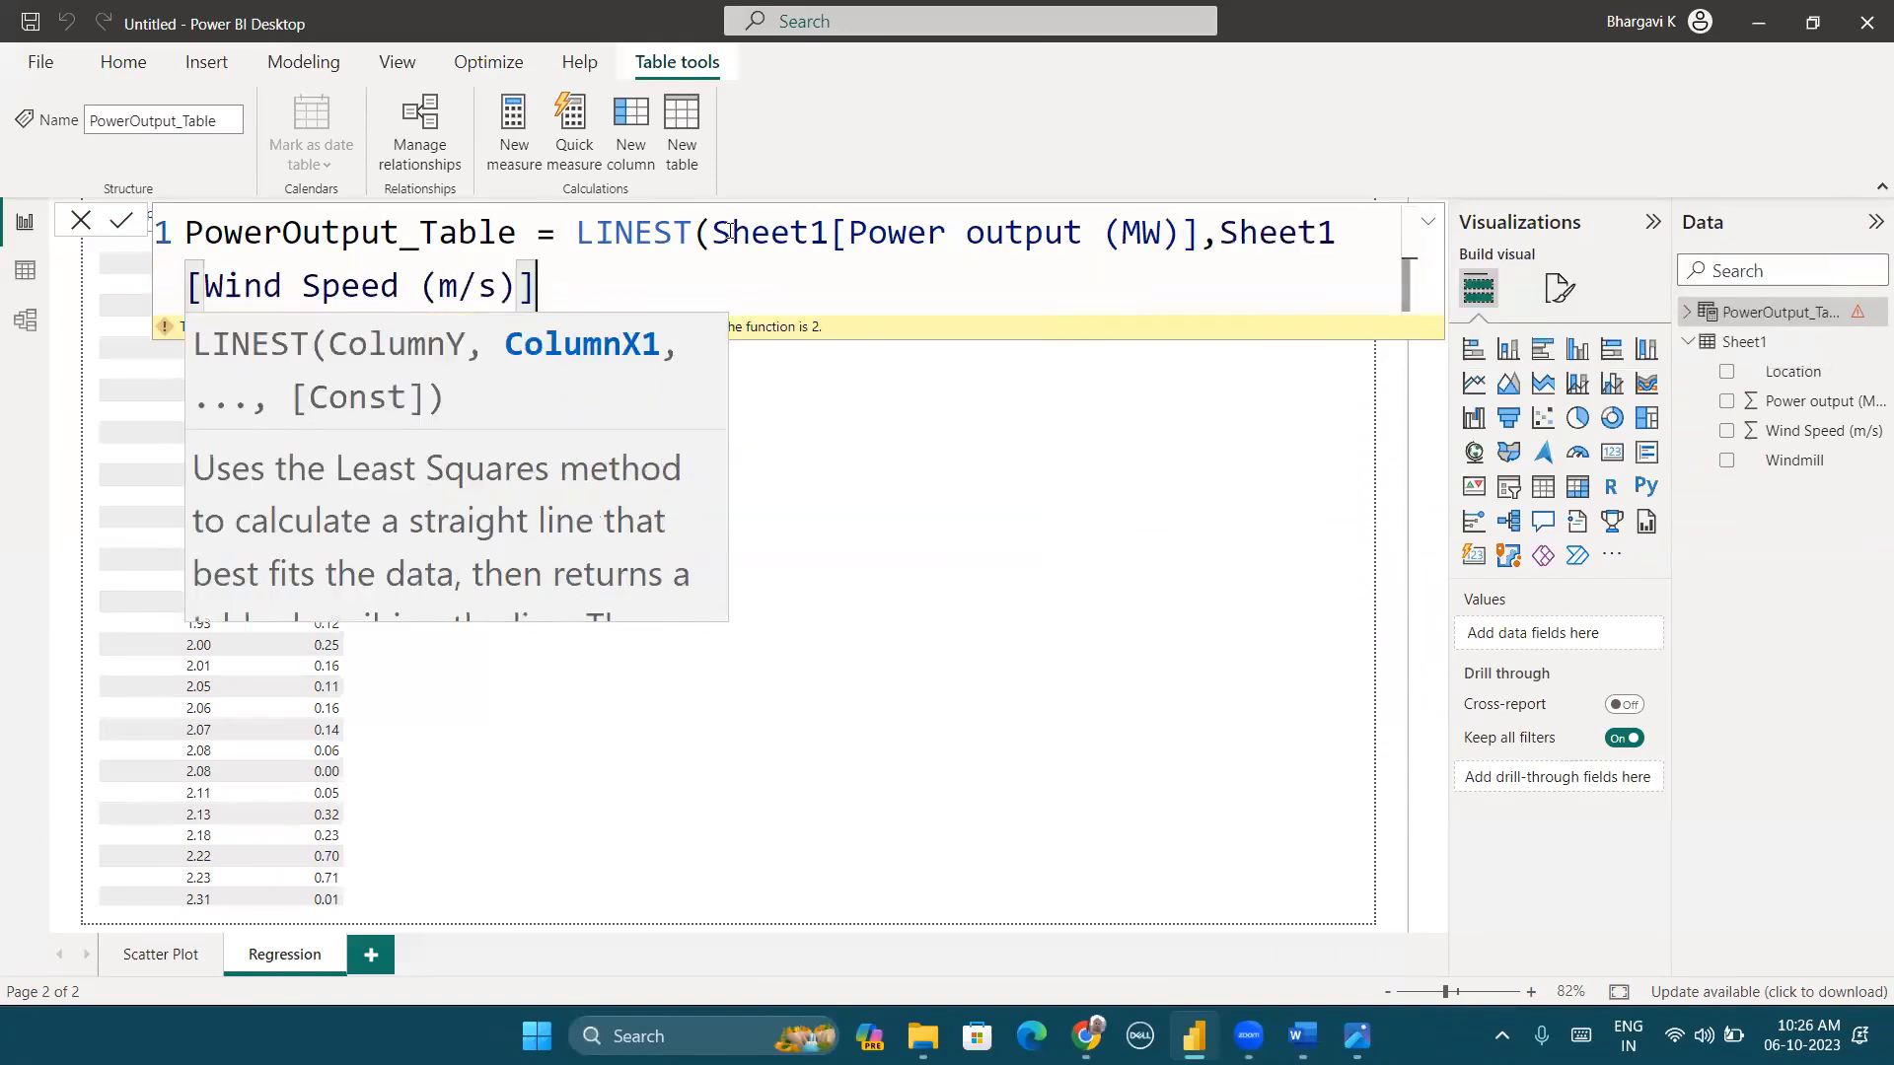
pyautogui.write(')')
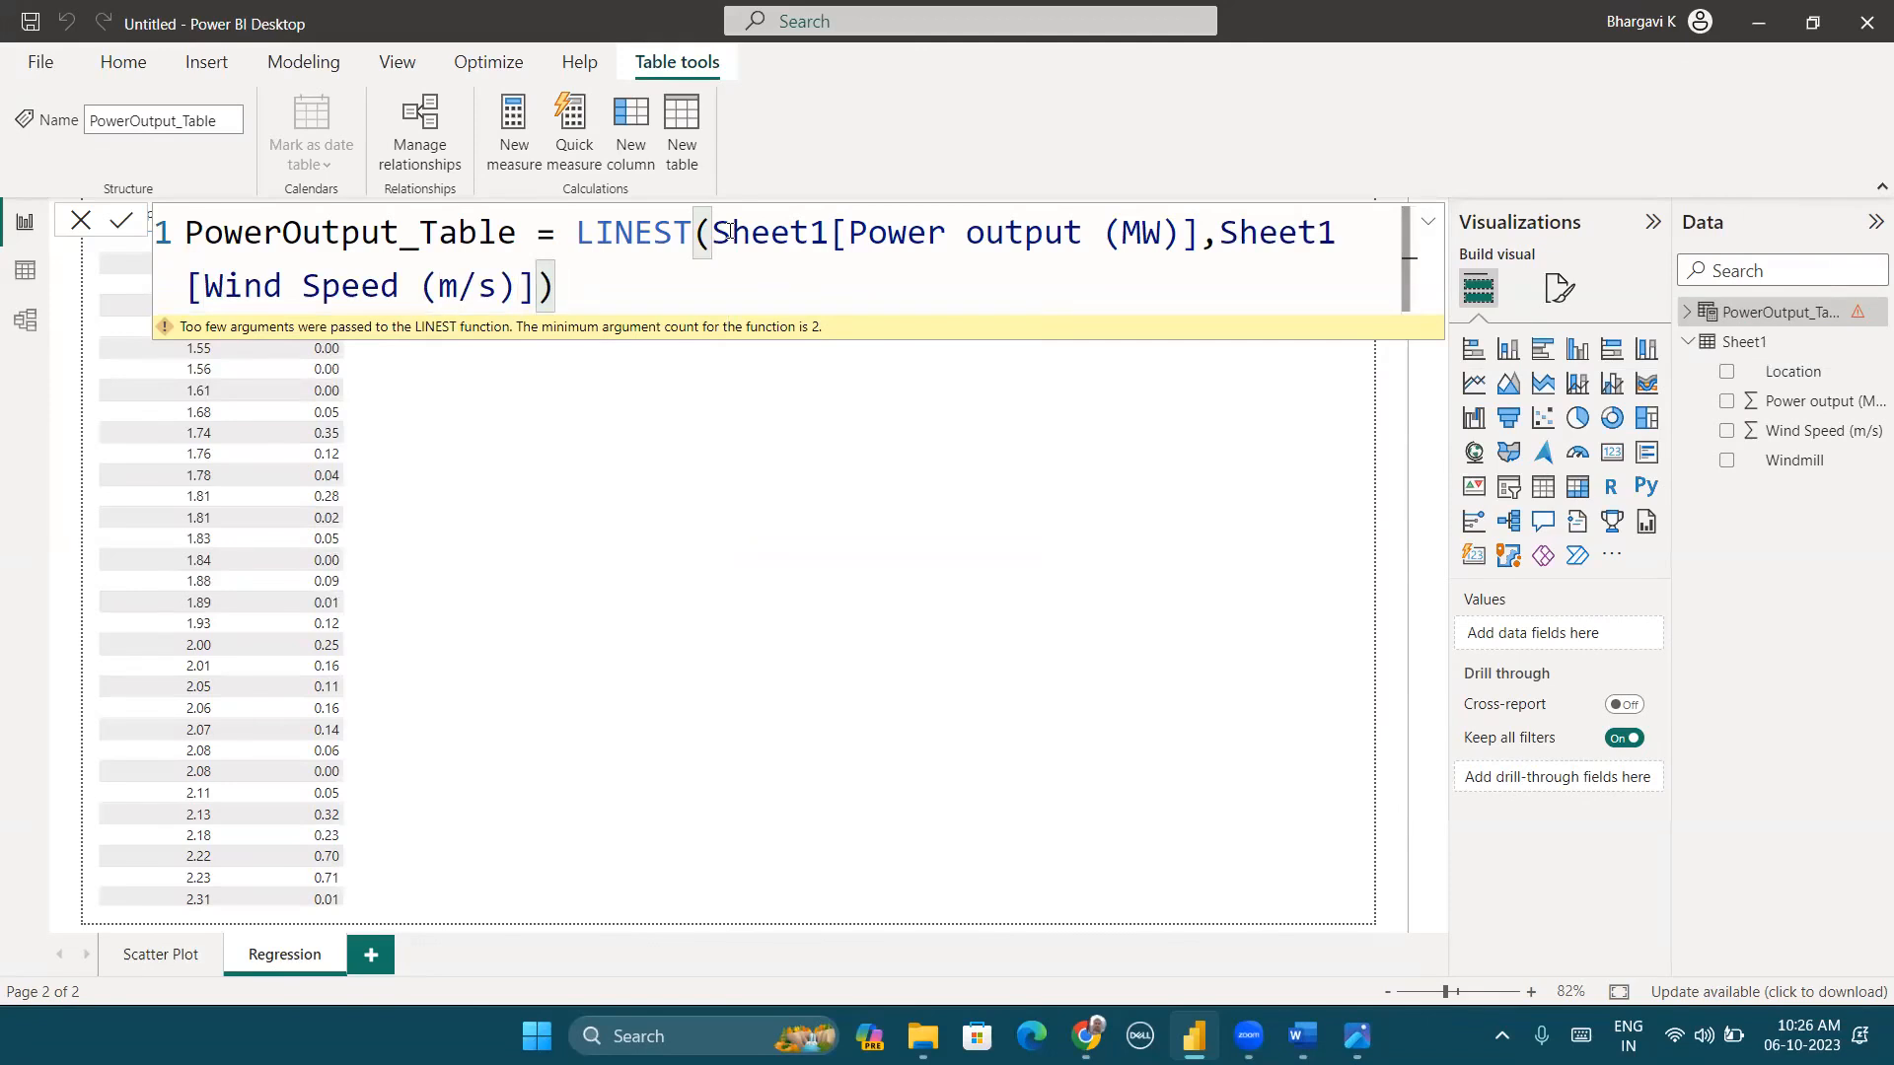
pyautogui.press('Return')
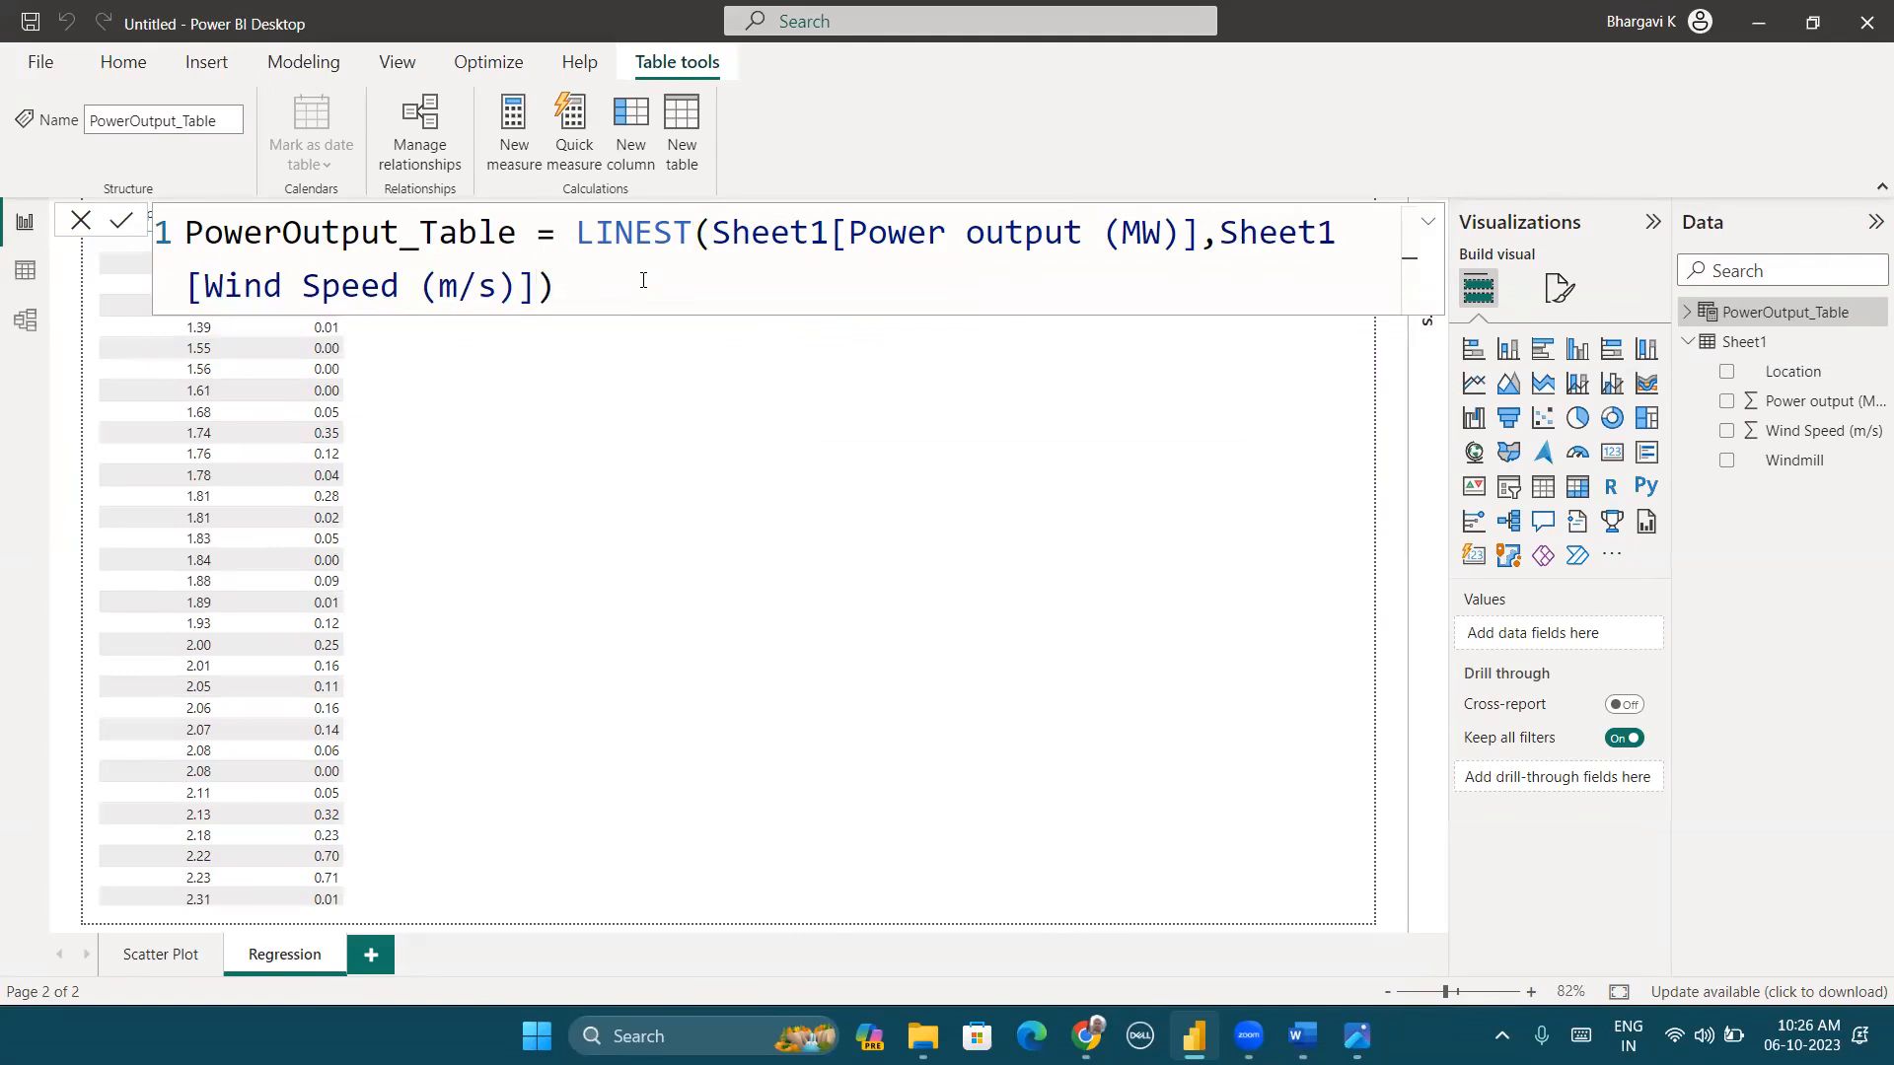
# Step: Add the Slope1 and Intercept fields of PowerOutput_Table to the wind speed and power output table visual
pyautogui.click(1691, 318)
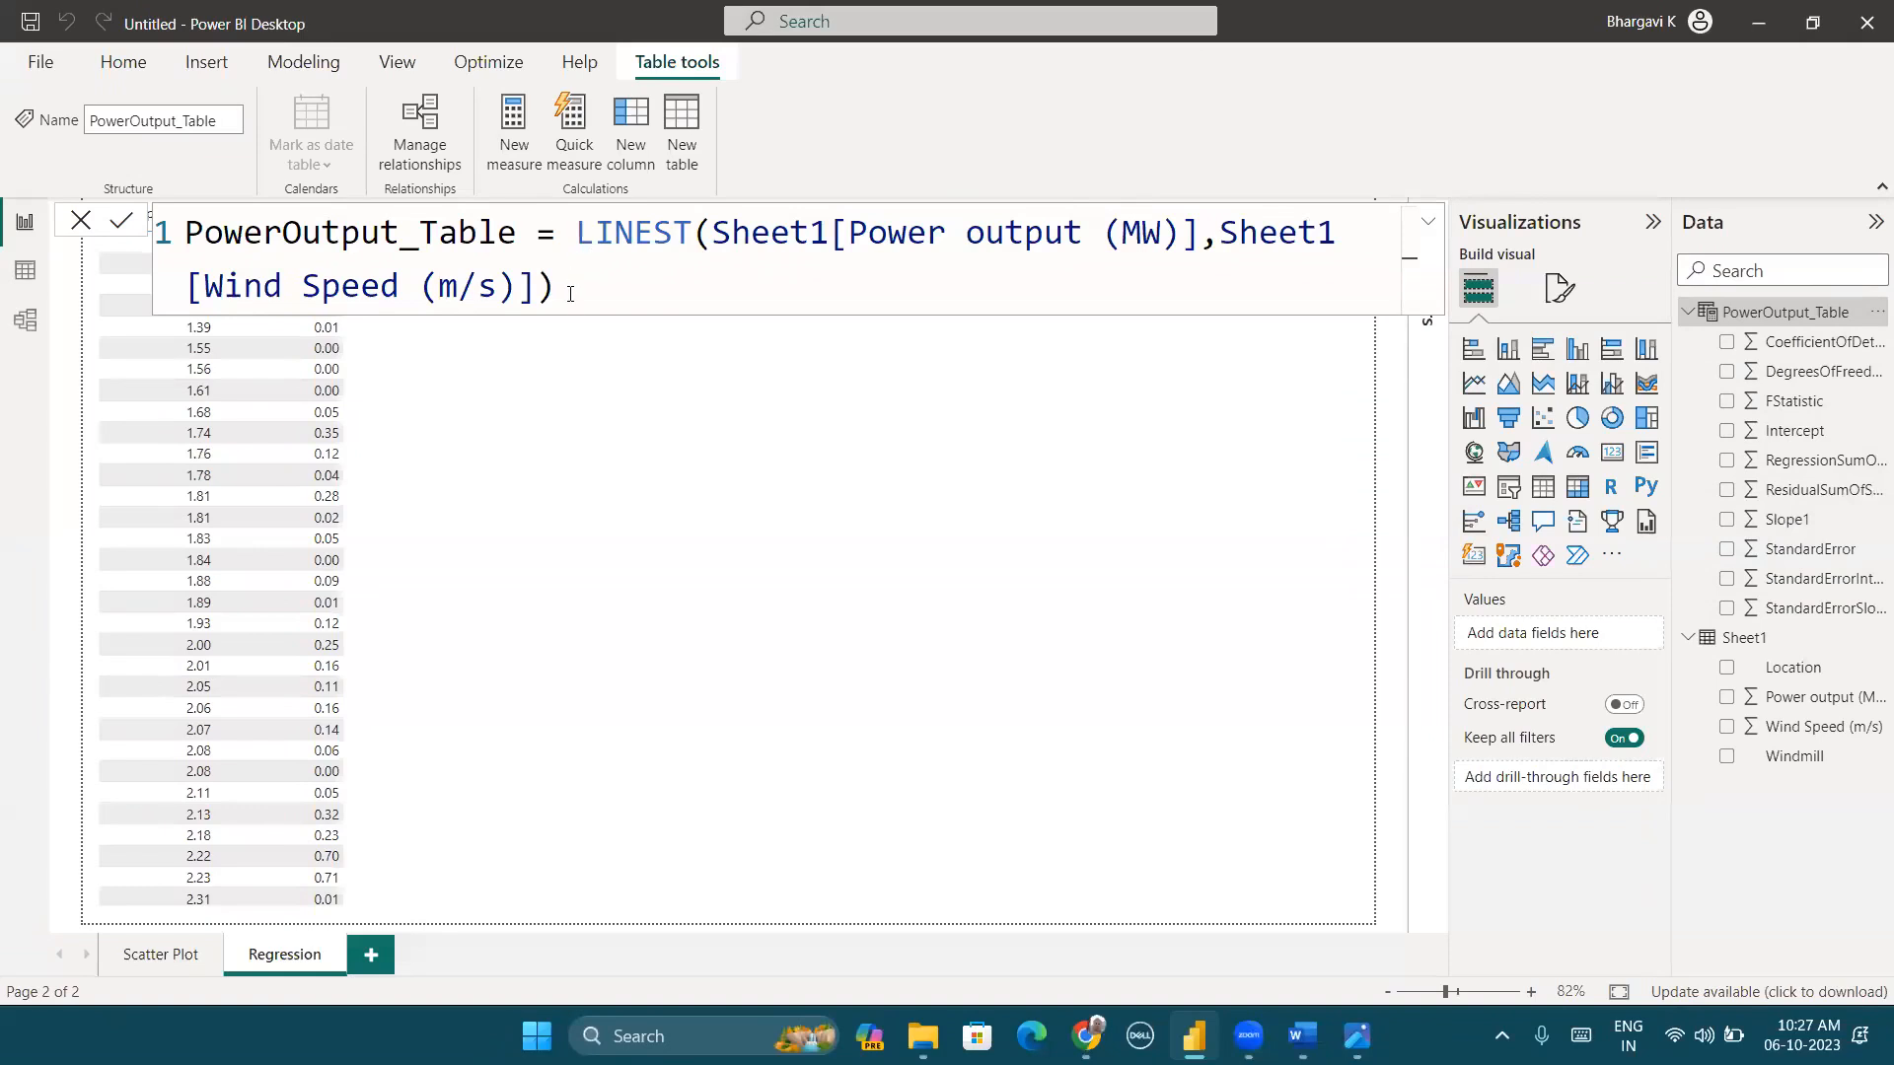
pyautogui.click(570, 294)
pyautogui.click(505, 157)
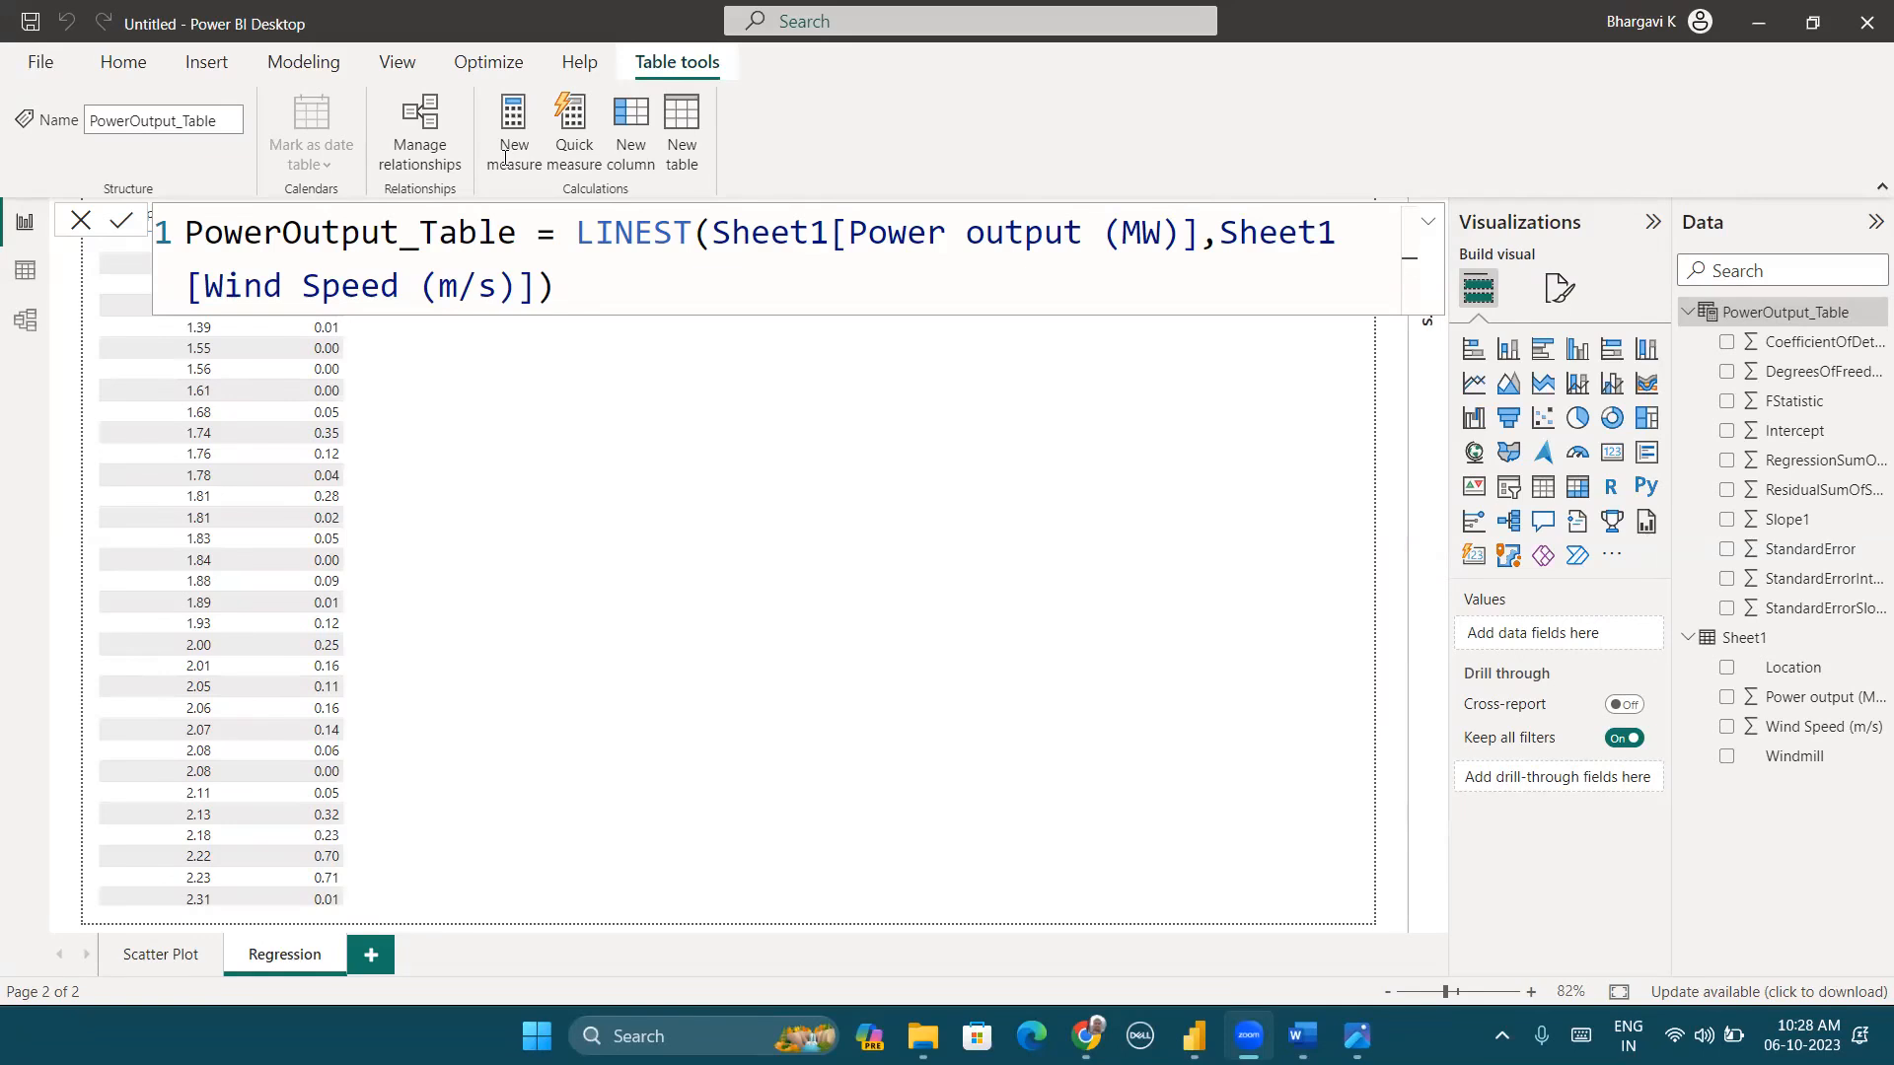
pyautogui.click(584, 292)
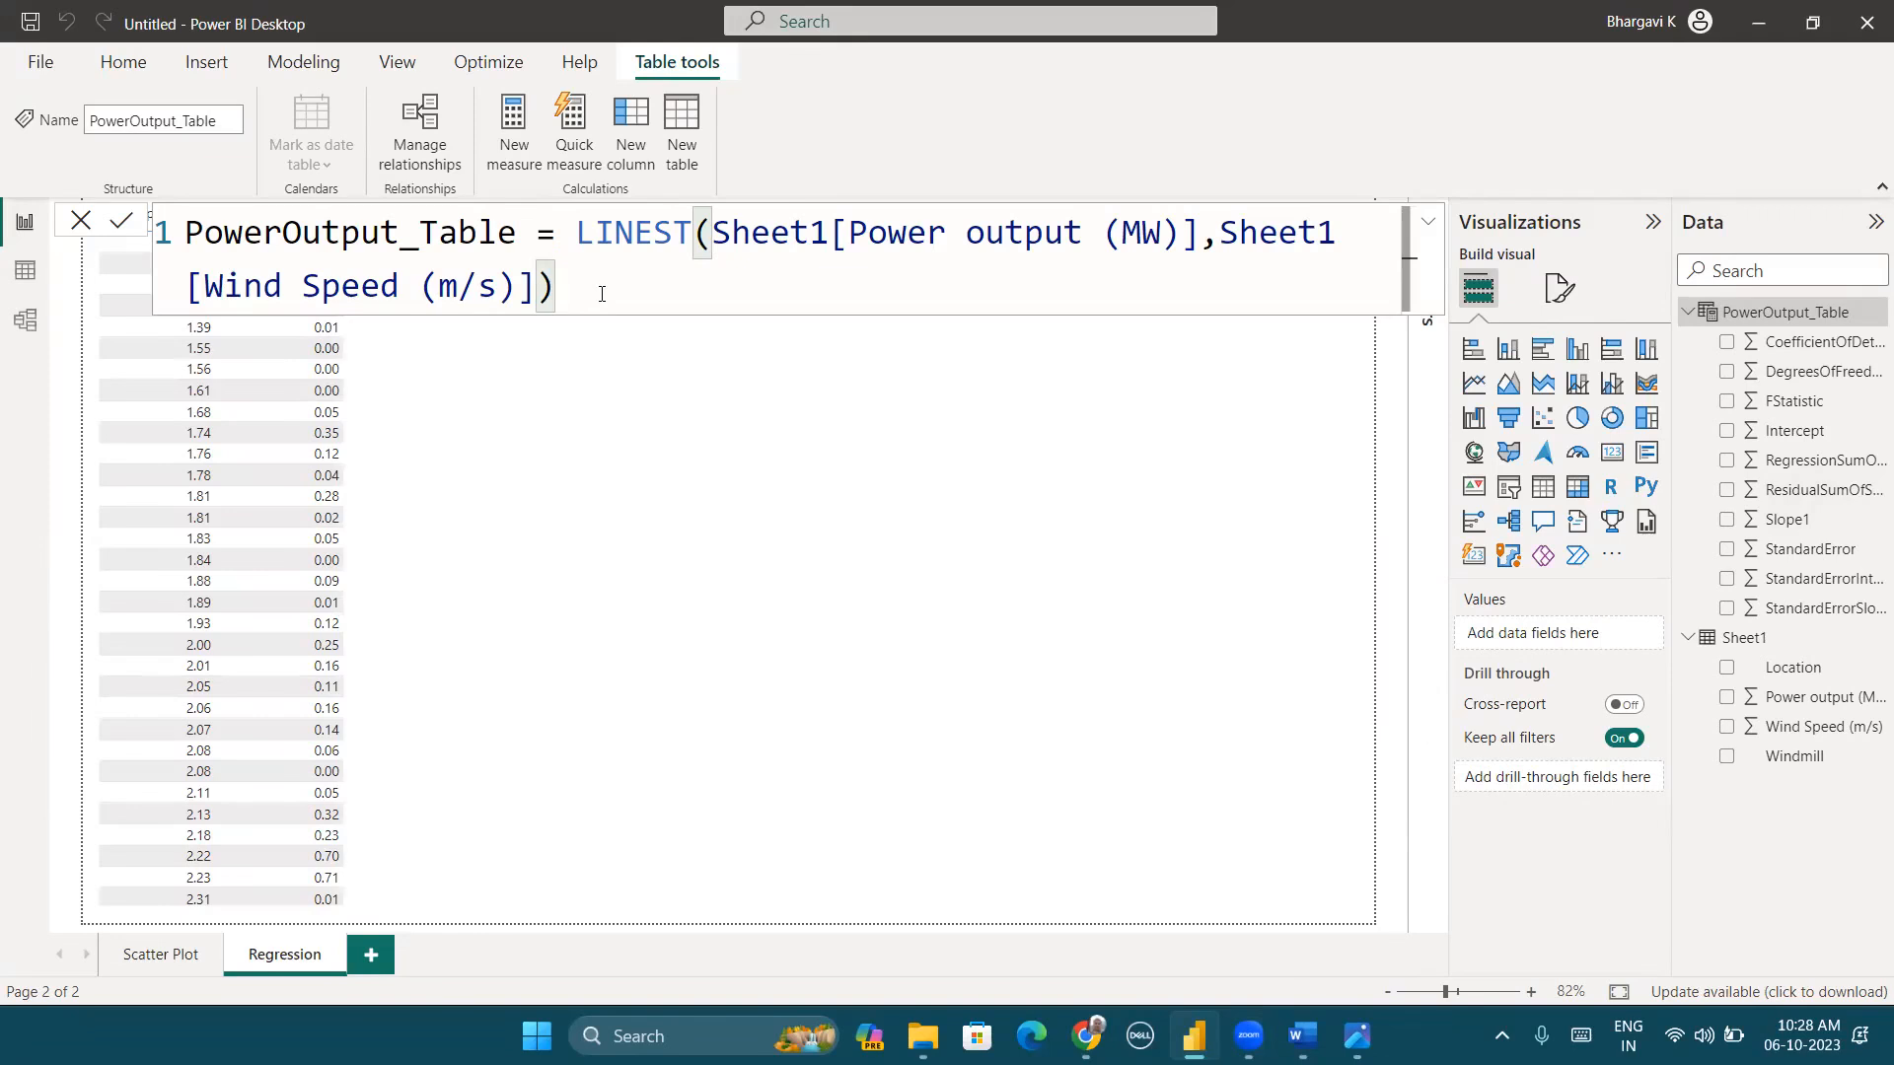
pyautogui.click(698, 395)
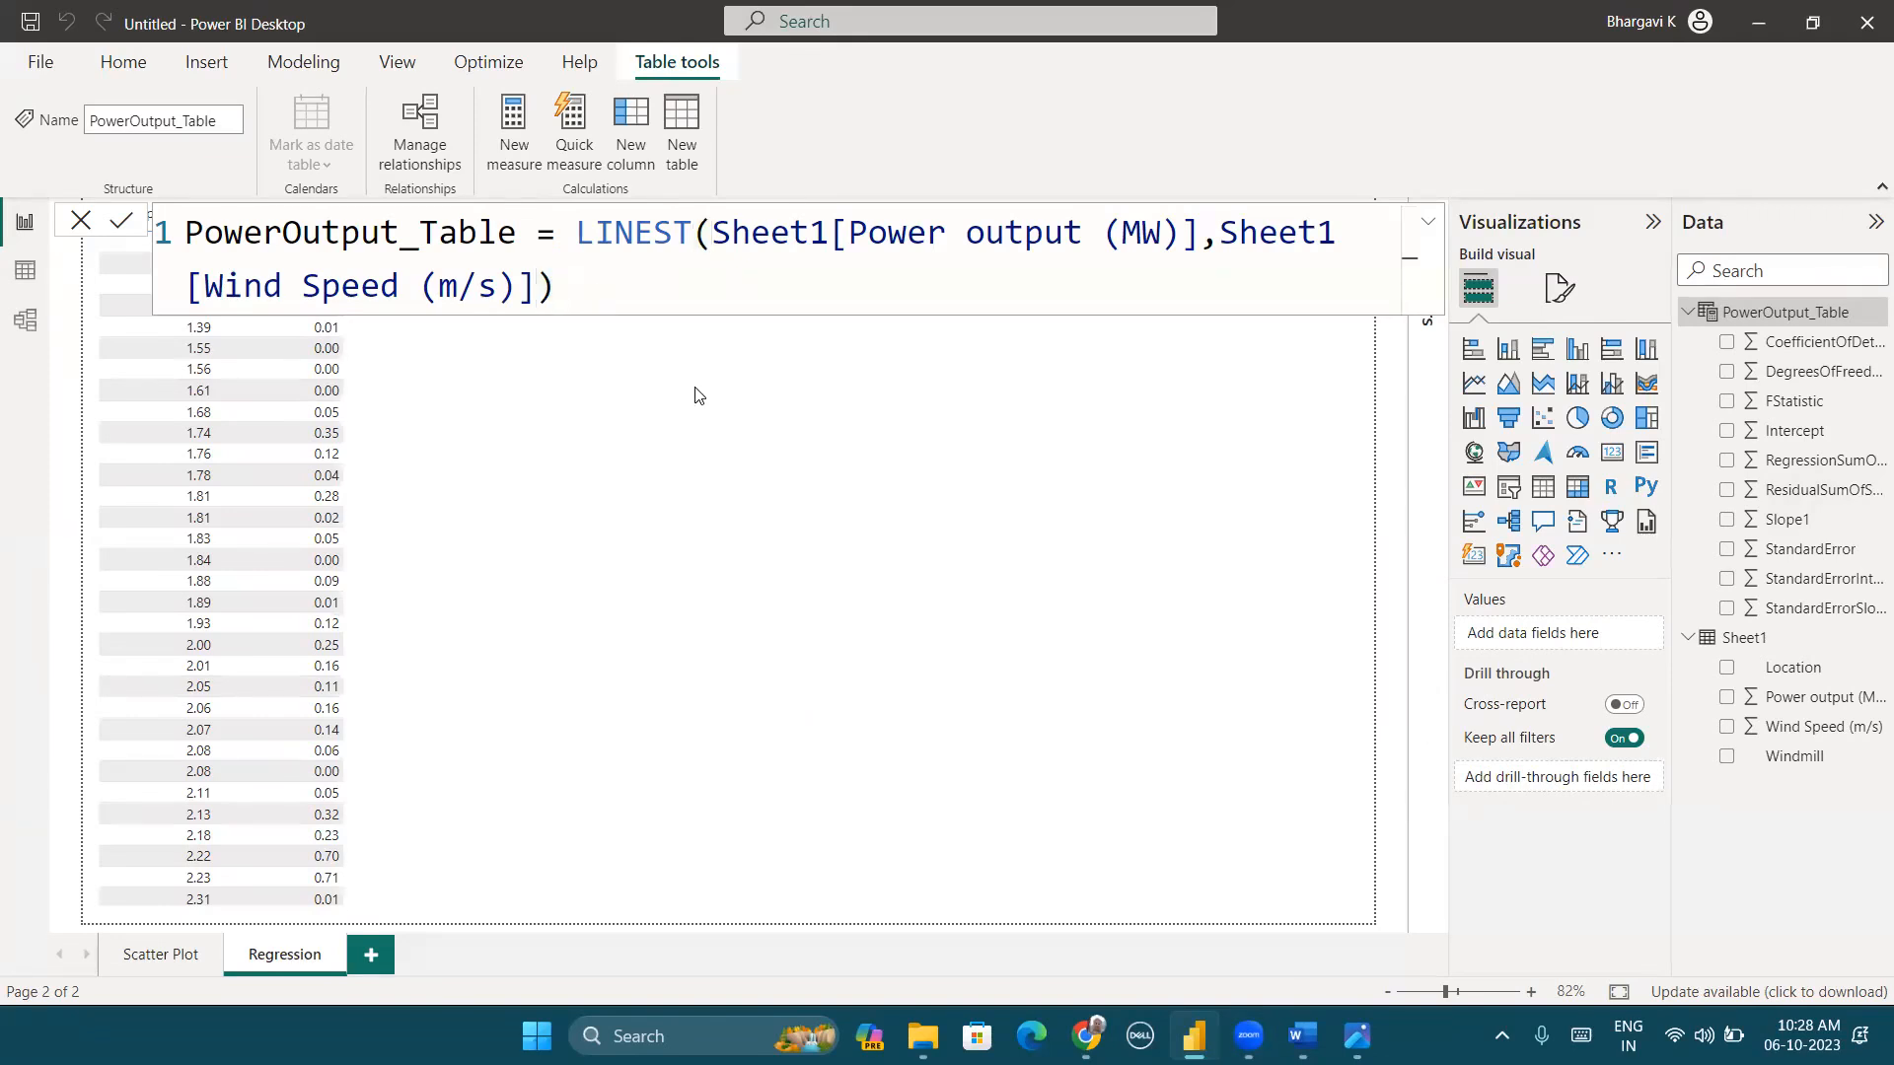
pyautogui.click(1022, 530)
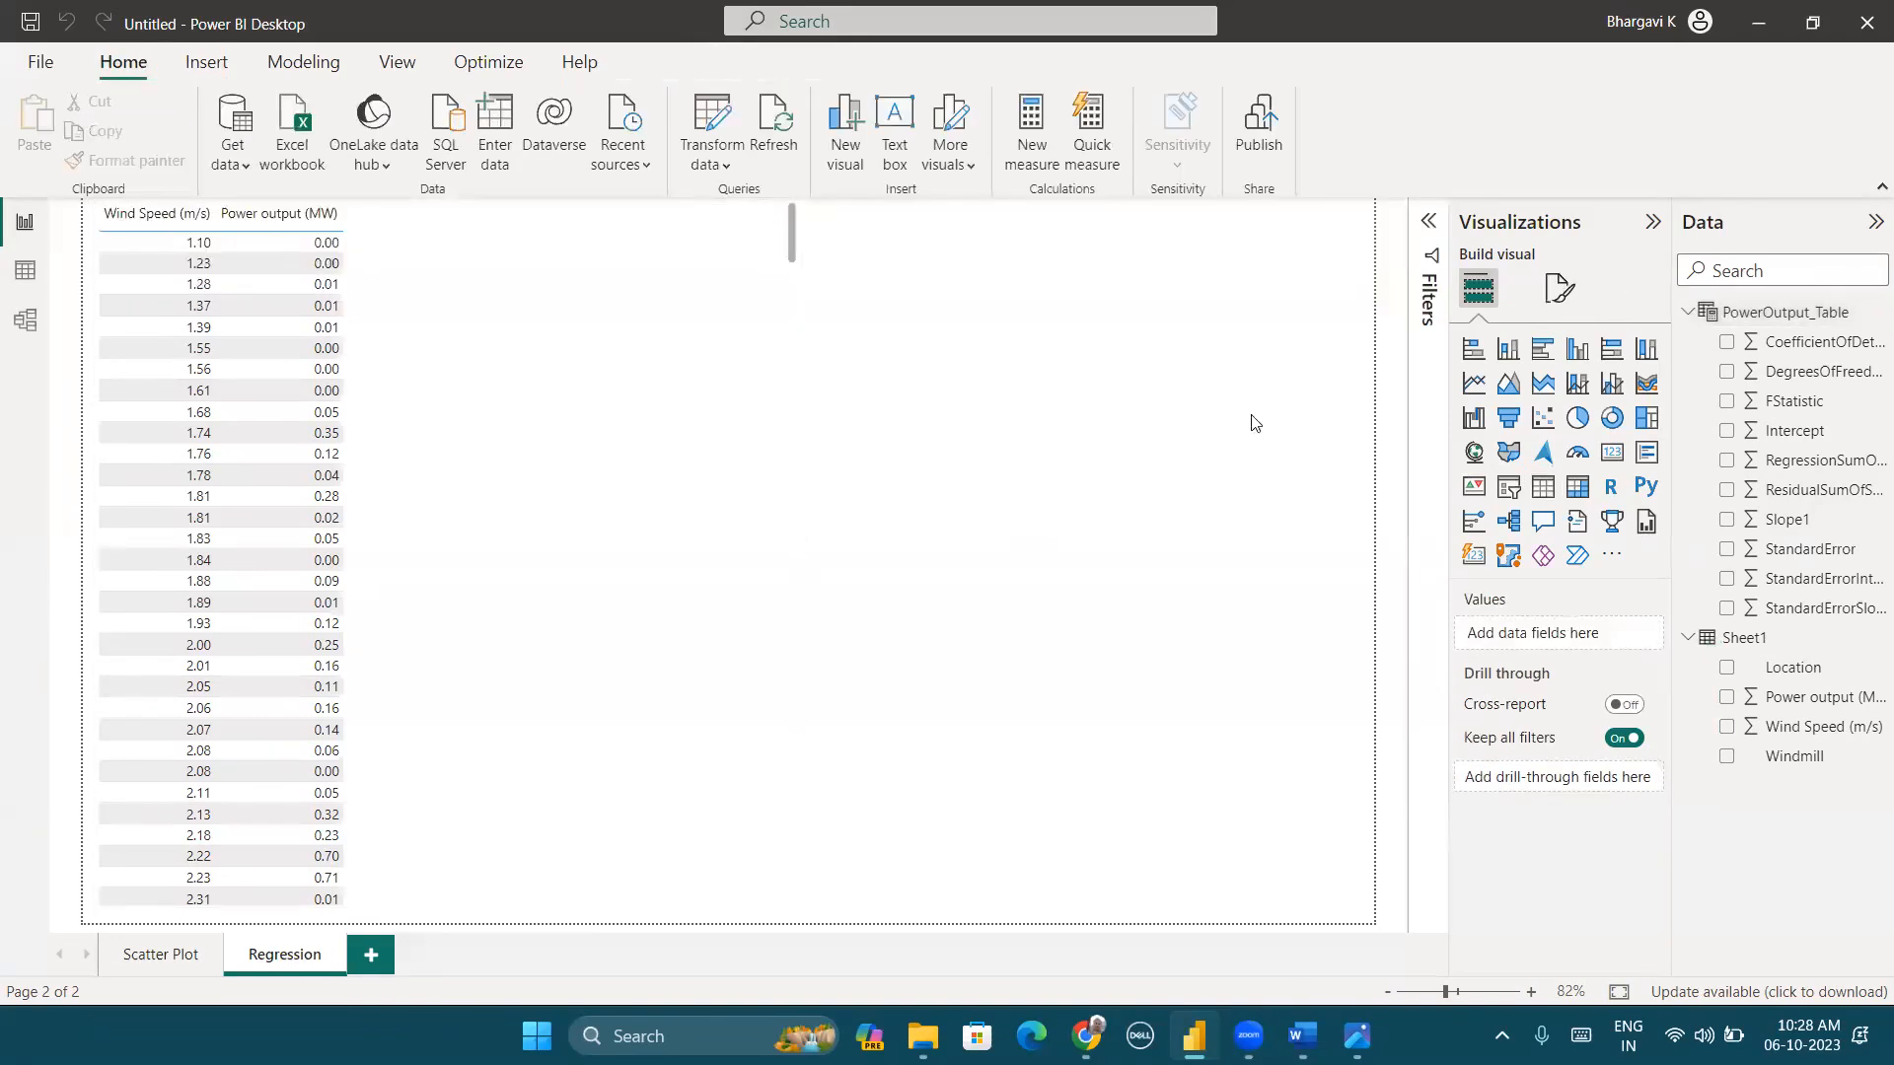
pyautogui.click(490, 410)
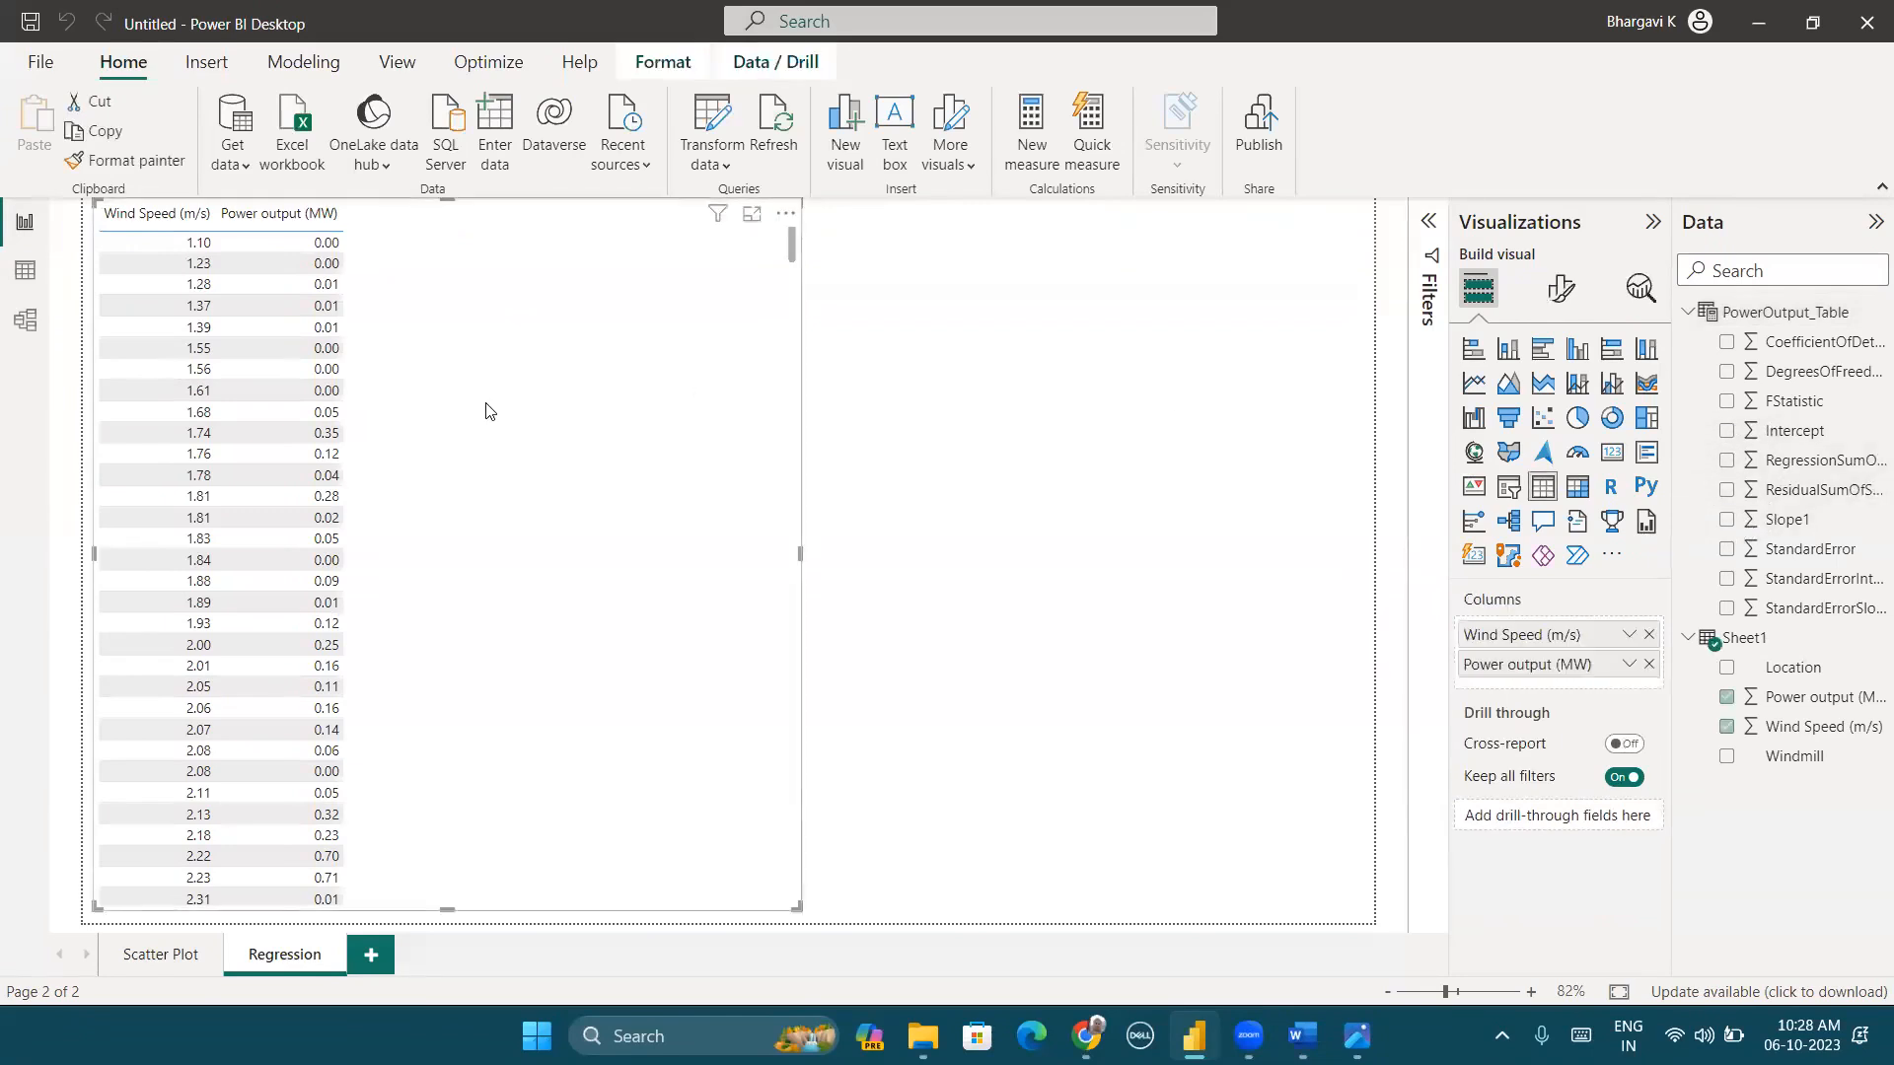
pyautogui.click(1727, 519)
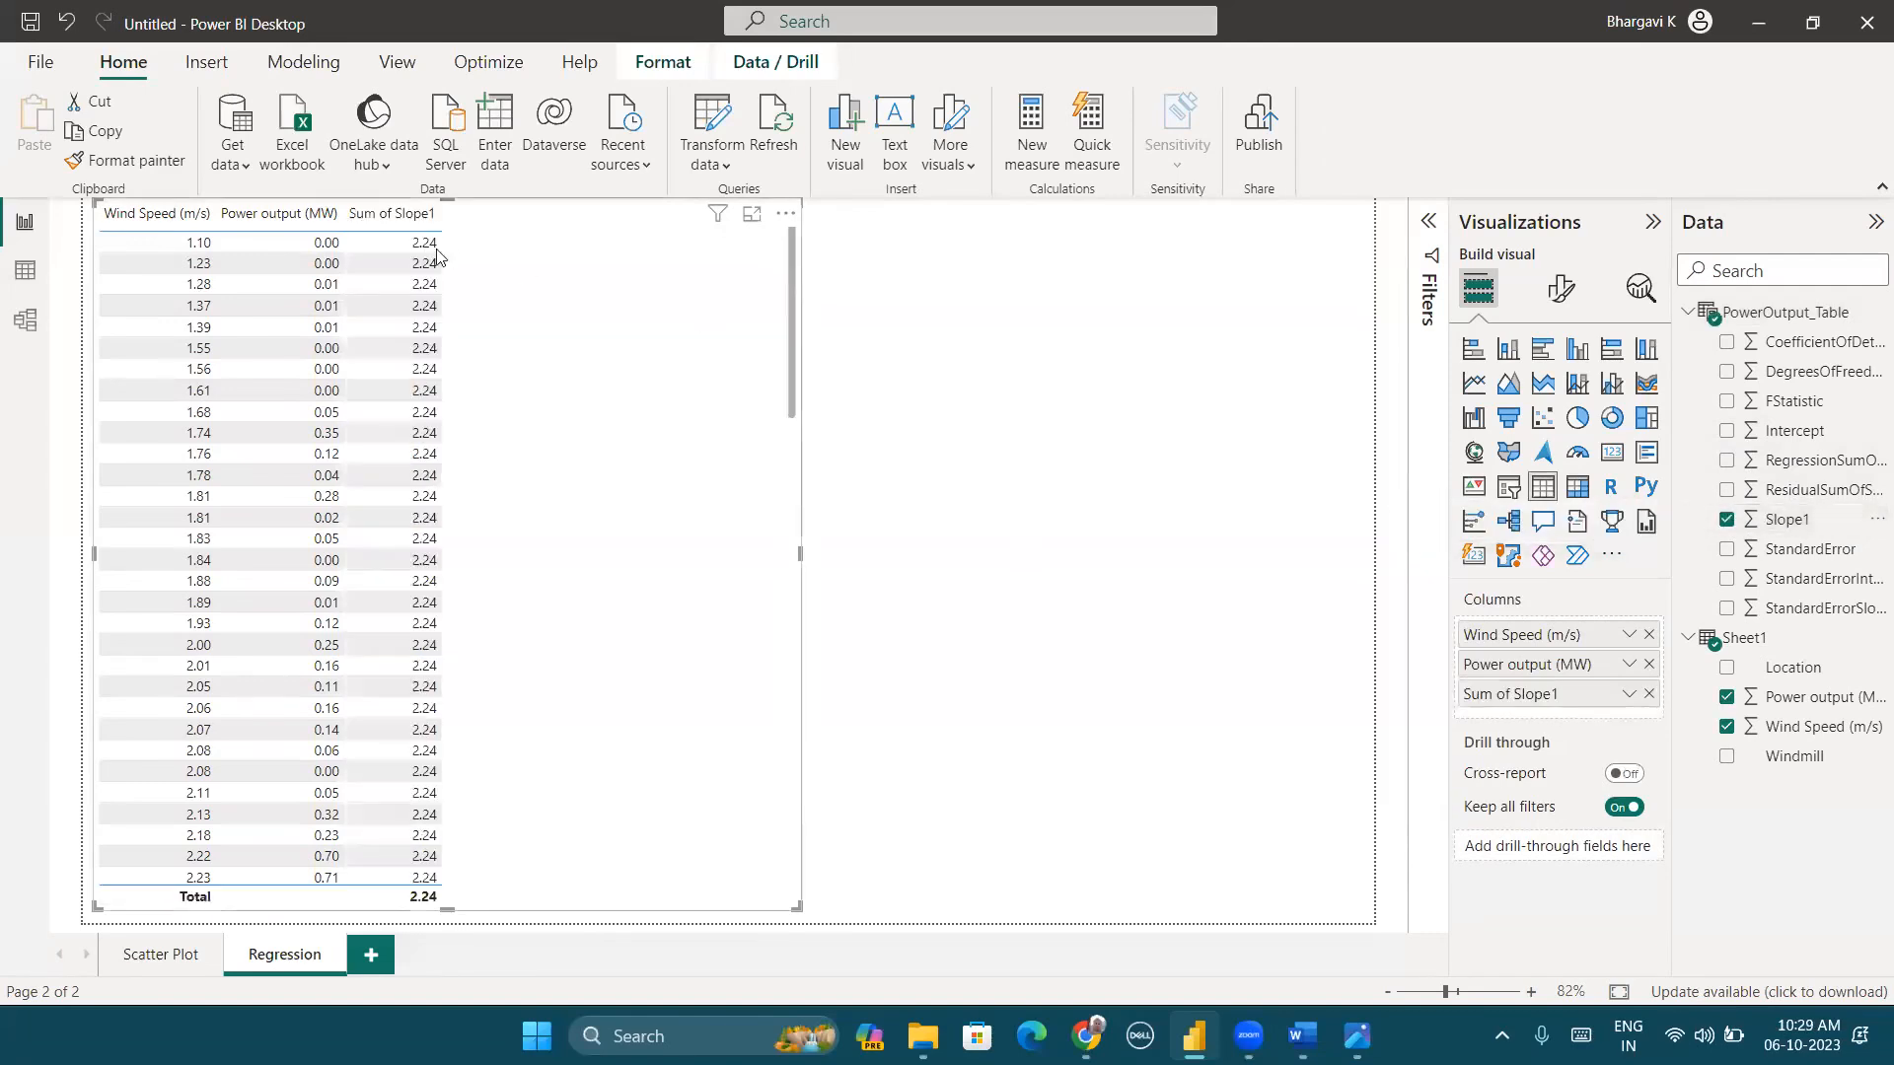
pyautogui.click(1727, 431)
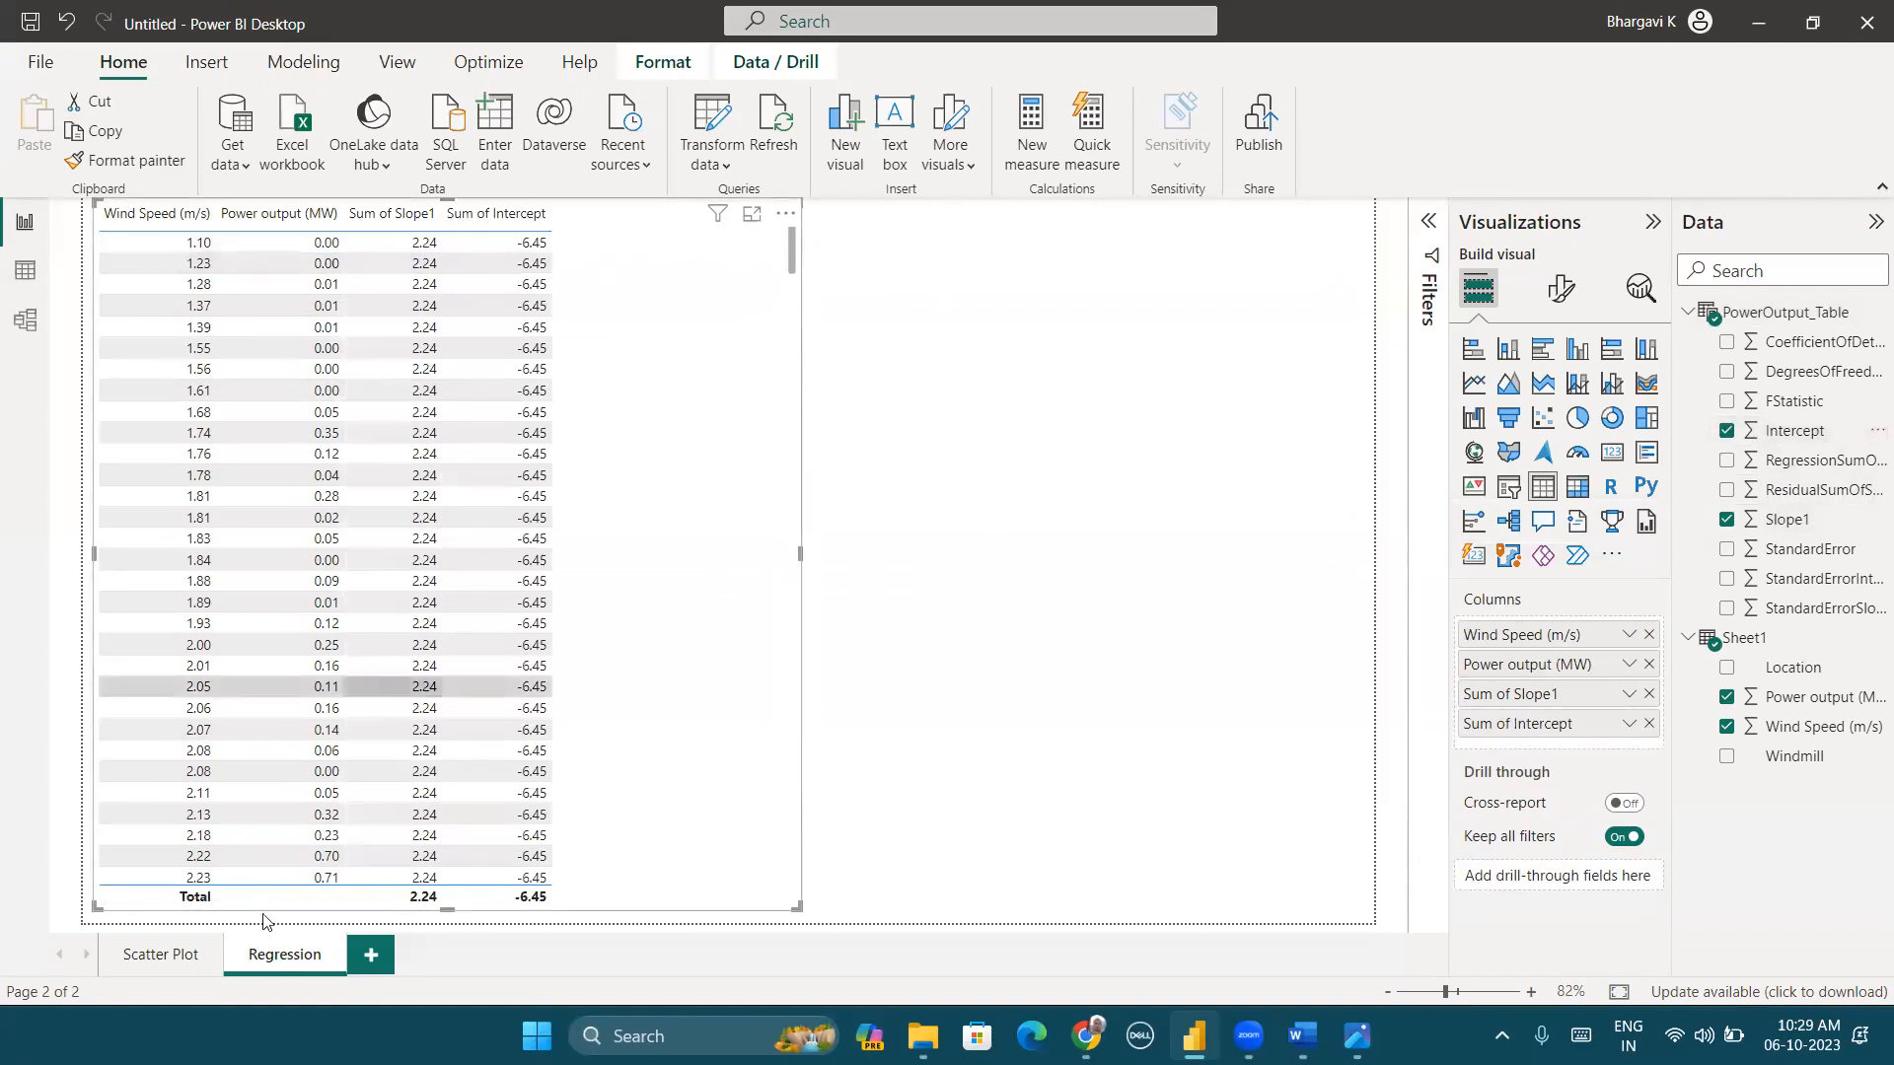
# Step: Go to the Scatter Plot page and shrink the scatter chart to free space beneath it
pyautogui.click(156, 954)
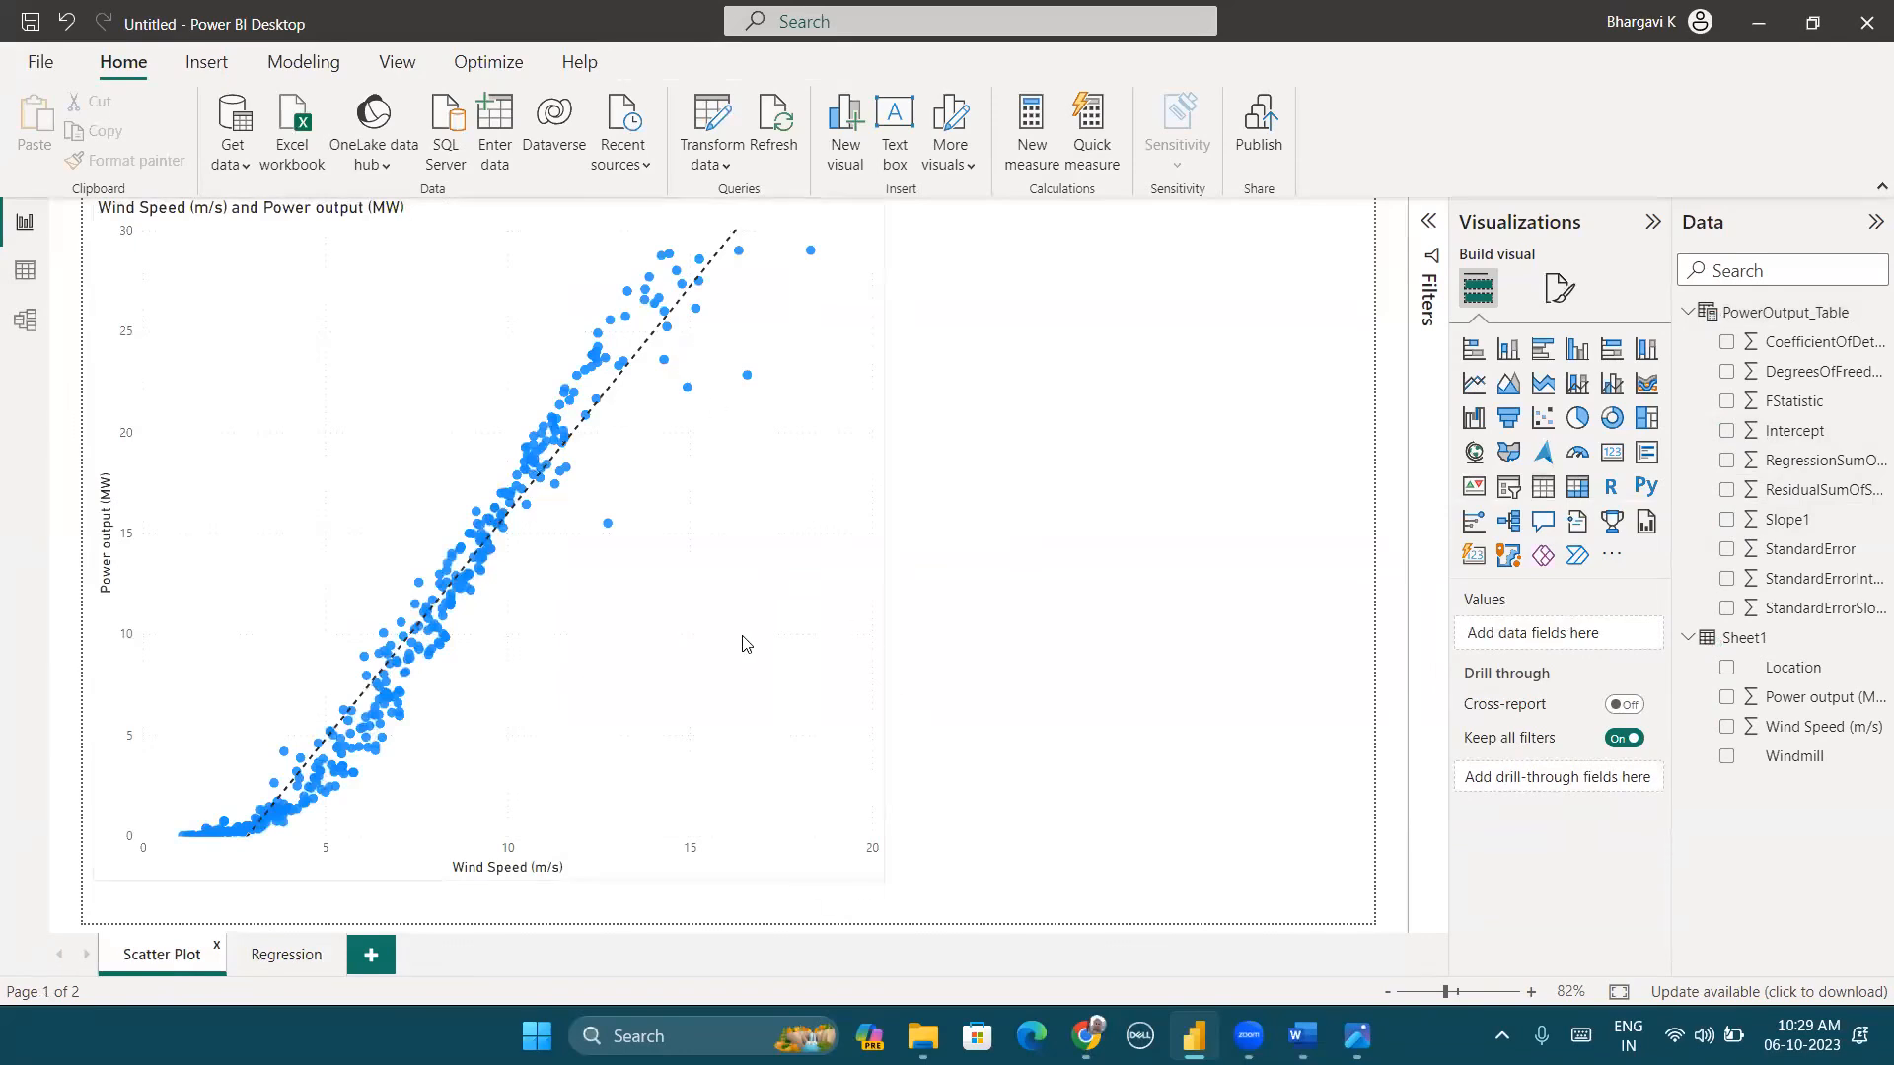
pyautogui.click(879, 858)
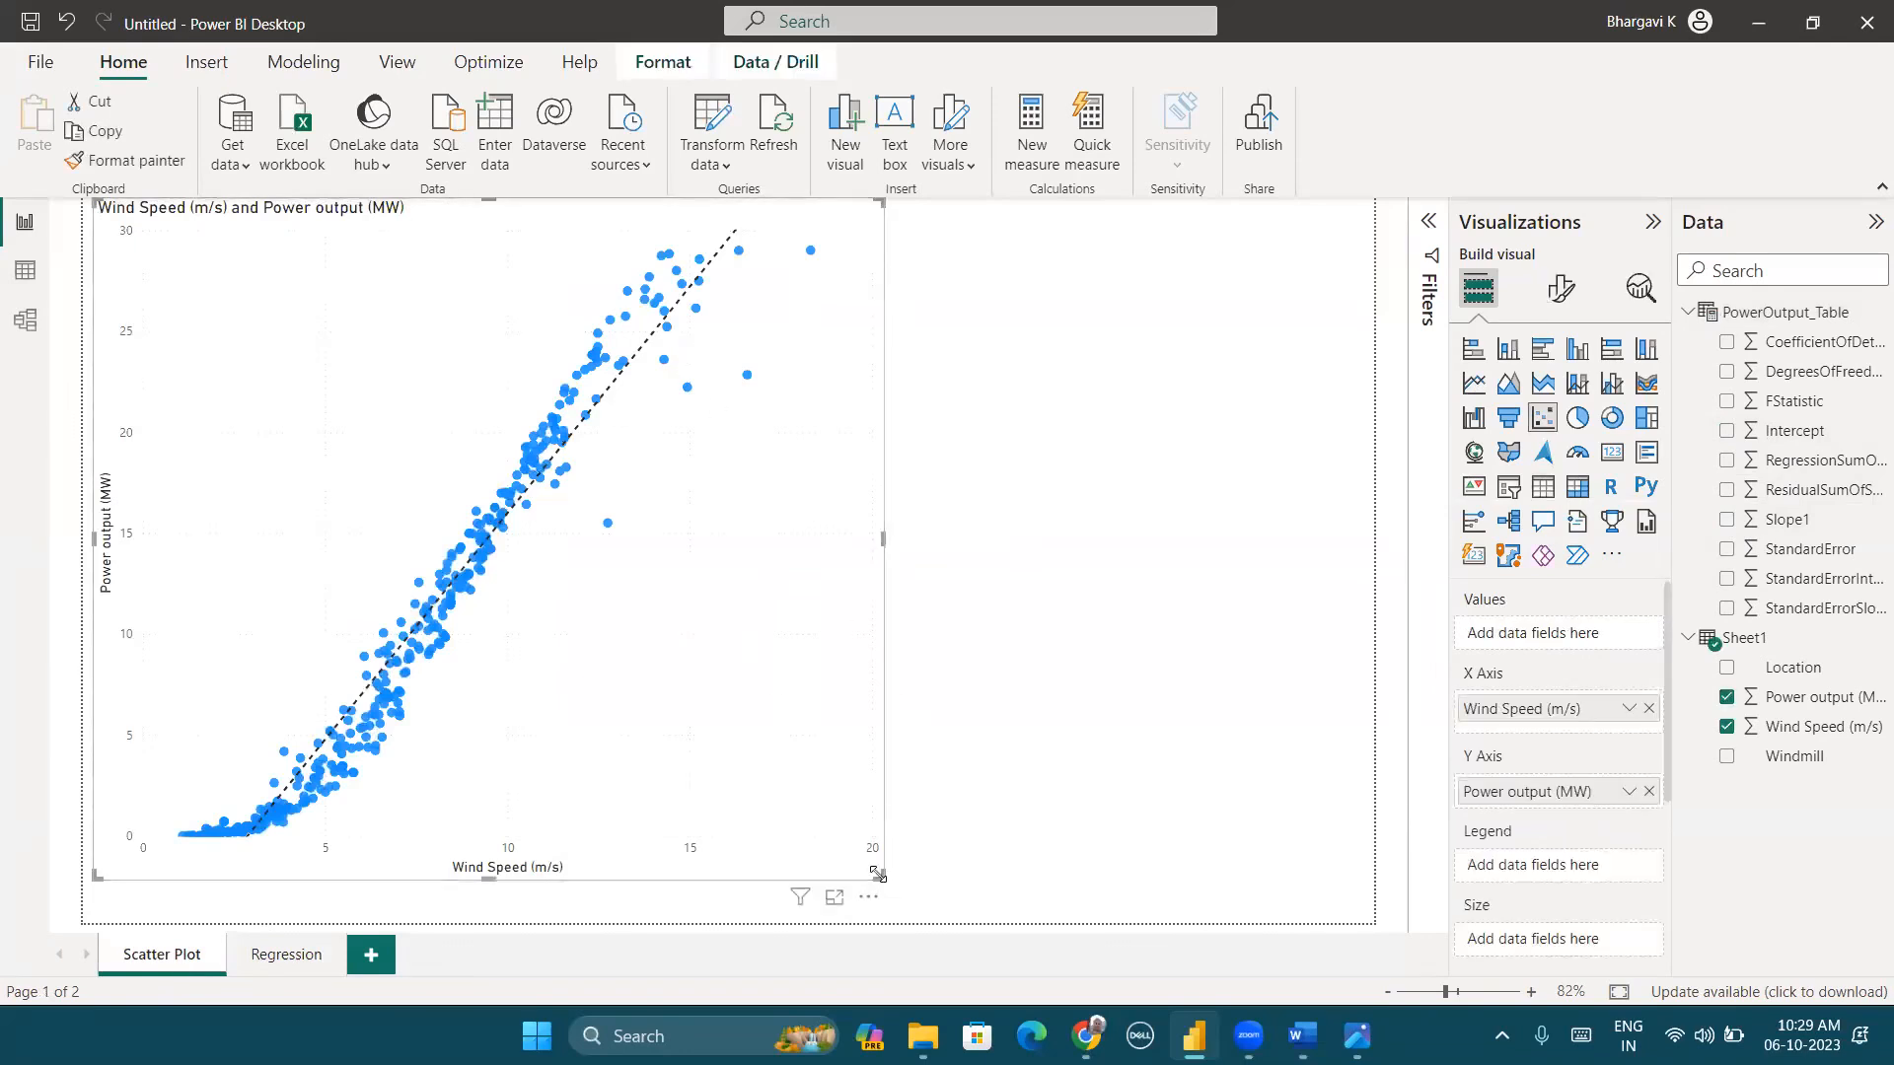
pyautogui.moveTo(879, 861); pyautogui.dragTo(843, 665)
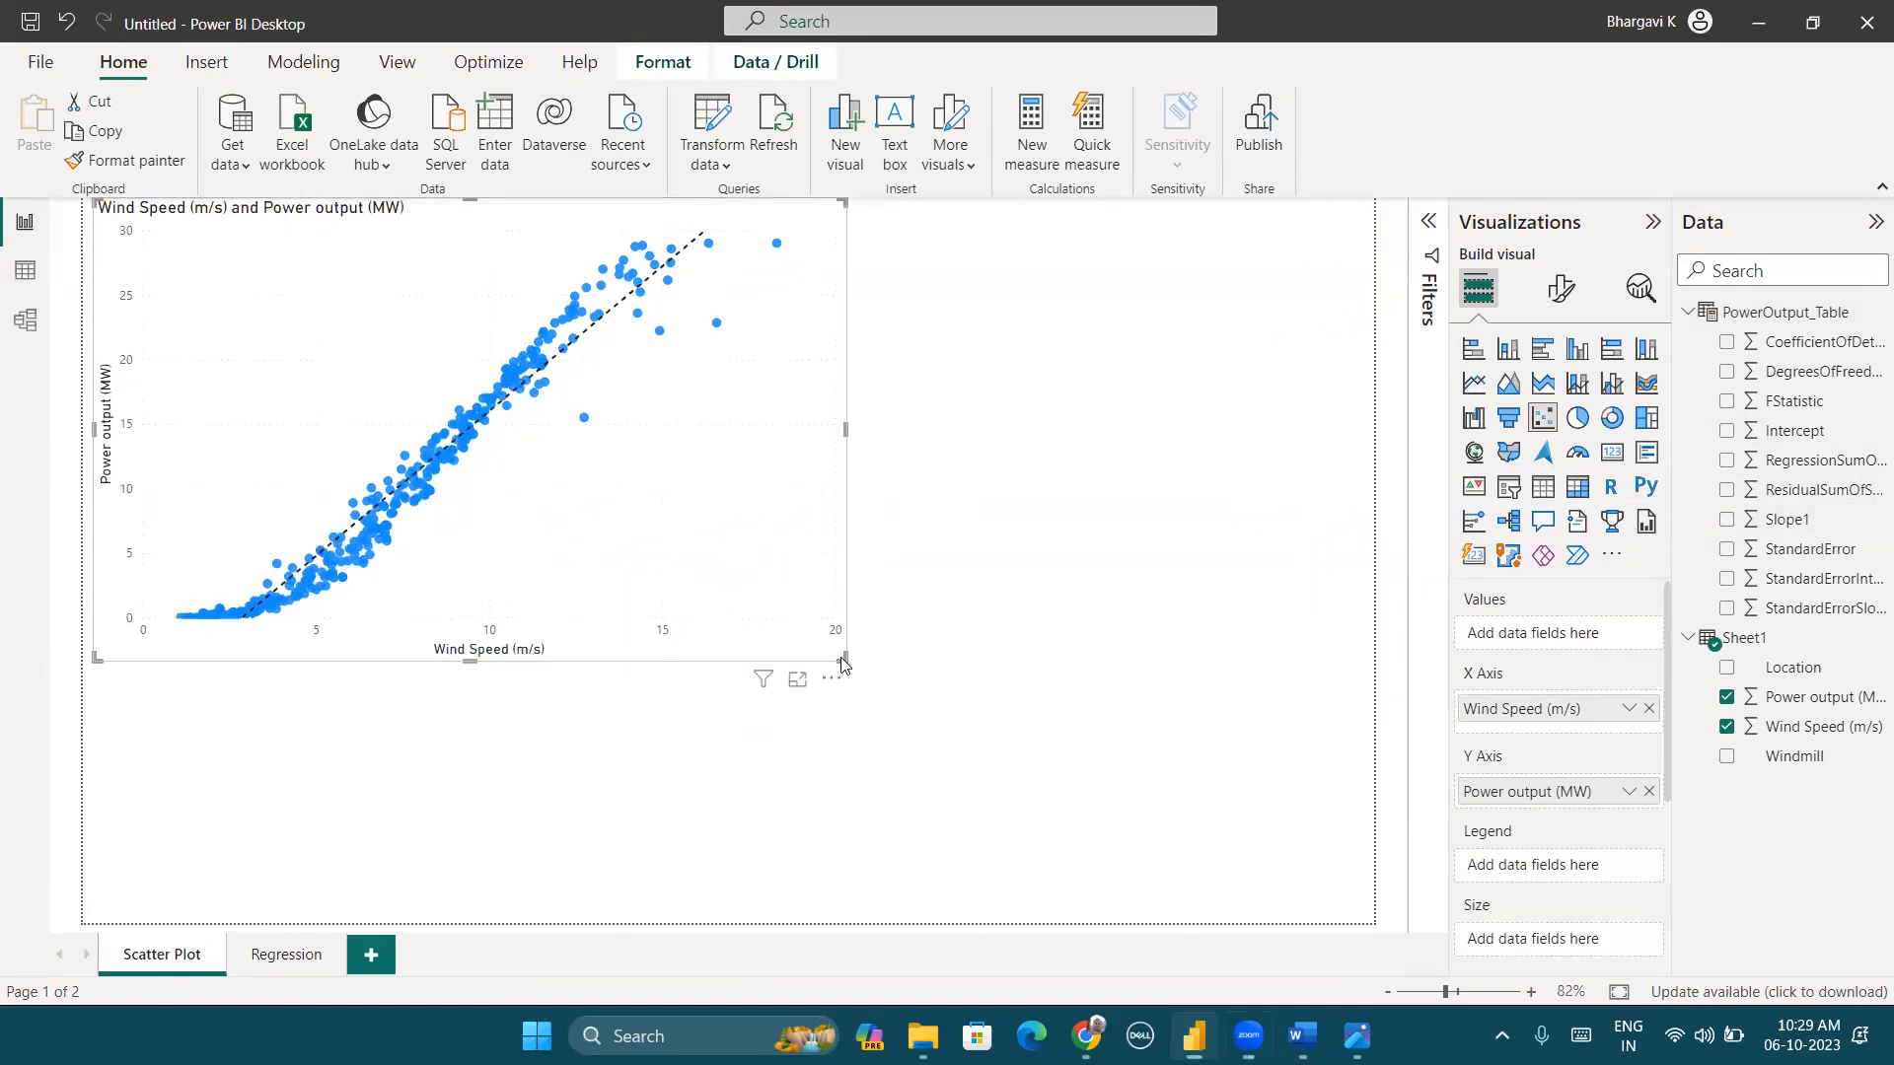
# Step: Try to mark the y-axis and trace the trend line down past the scatter chart's origin with red annotation strokes
pyautogui.moveTo(69, 632)
pyautogui.mouseDown()
pyautogui.moveTo(143, 623)
pyautogui.moveTo(142, 589)
pyautogui.moveTo(132, 814)
pyautogui.mouseUp()
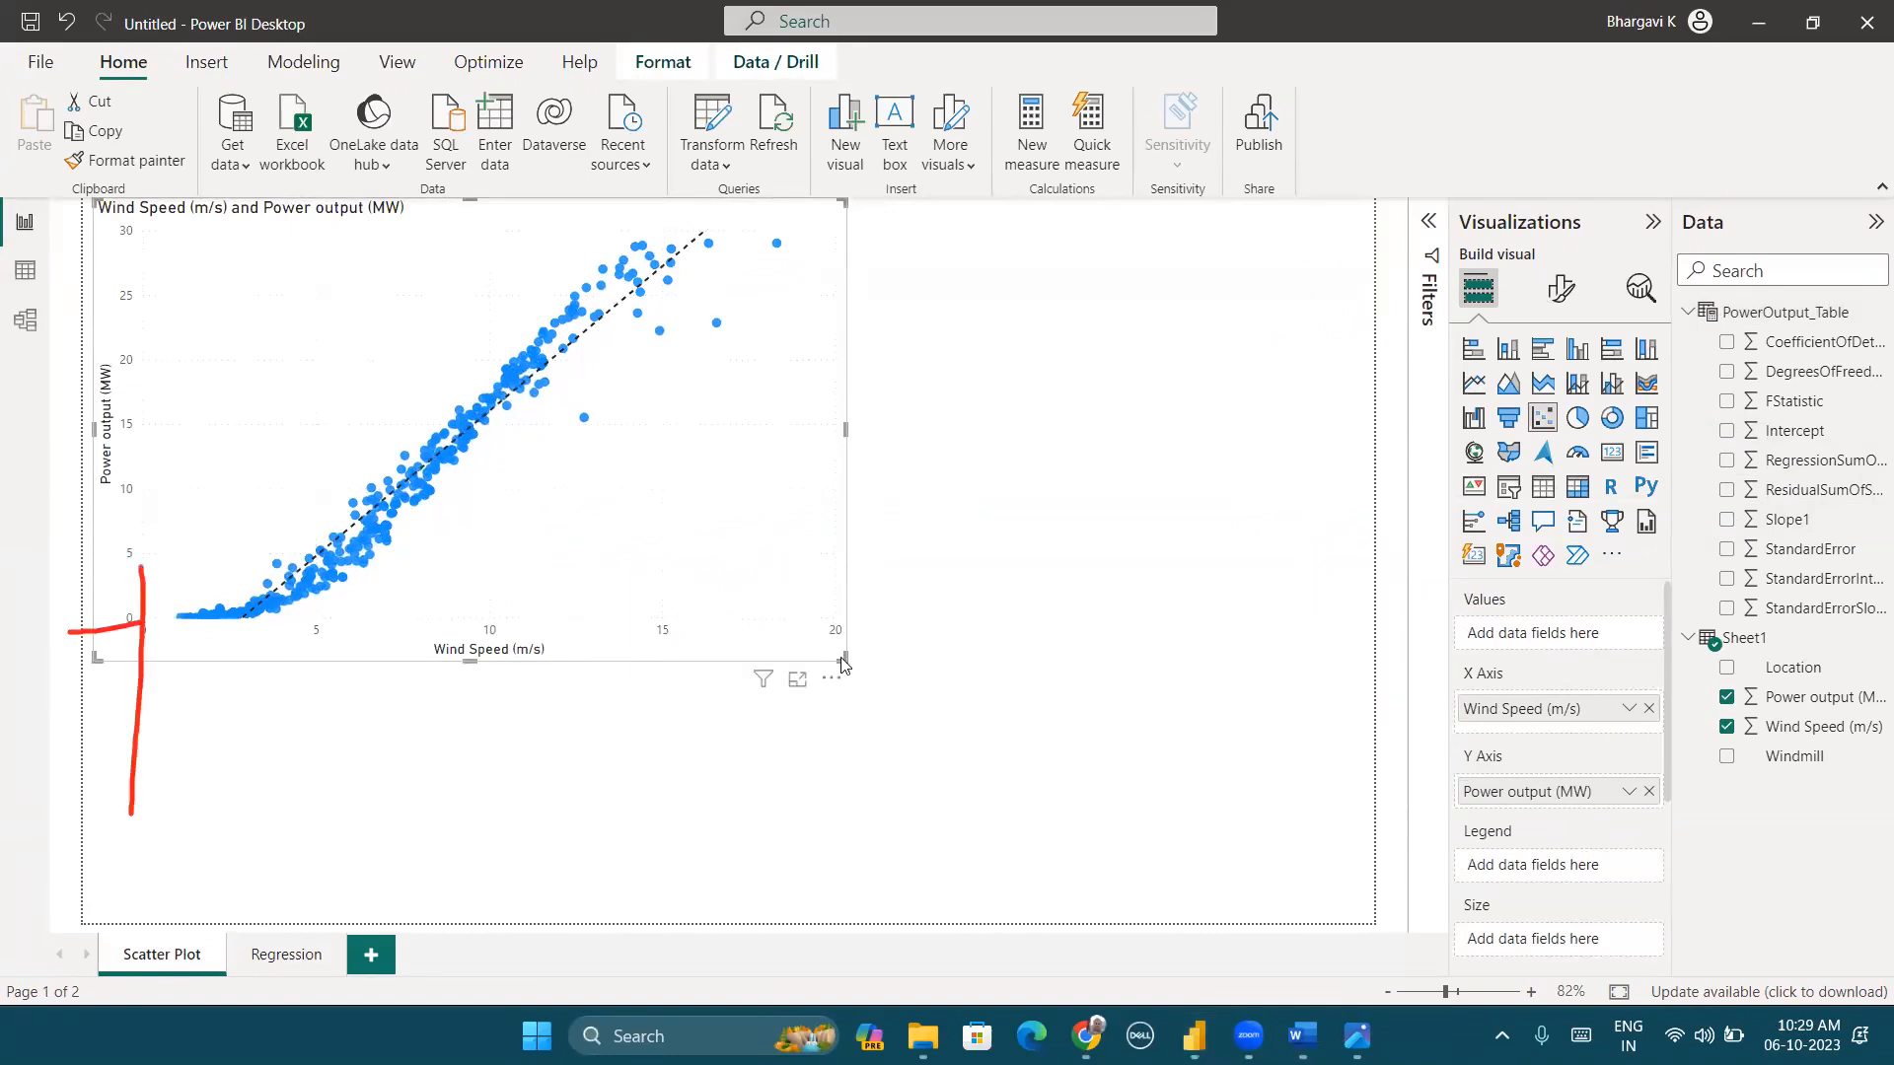
pyautogui.moveTo(237, 619); pyautogui.dragTo(731, 221)
pyautogui.moveTo(331, 549); pyautogui.dragTo(100, 765)
pyautogui.moveTo(438, 449); pyautogui.dragTo(462, 432)
pyautogui.moveTo(237, 618); pyautogui.dragTo(51, 777)
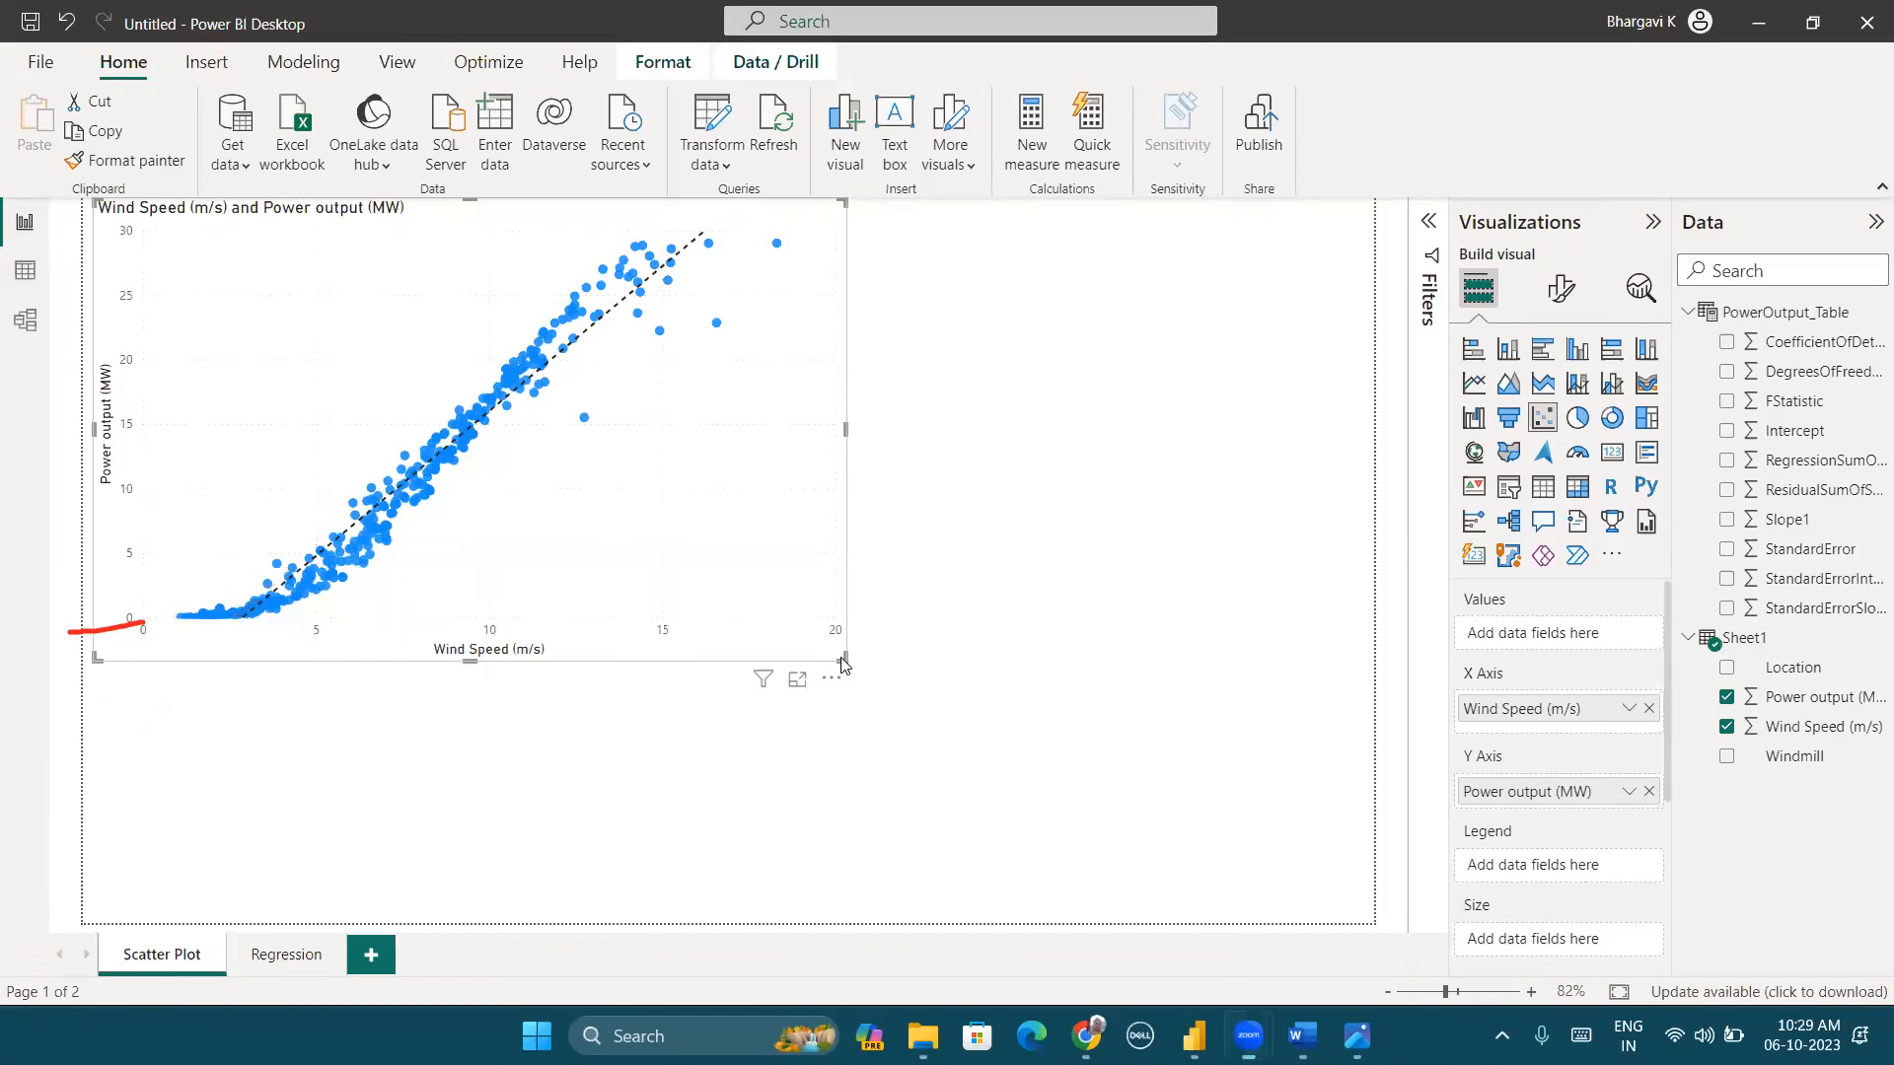
# Step: Annotate the scatter chart with the trend line extended to the lengthened y-axis, label the crossing -6.45, and clear the drawings
pyautogui.moveTo(311, 556); pyautogui.dragTo(50, 775)
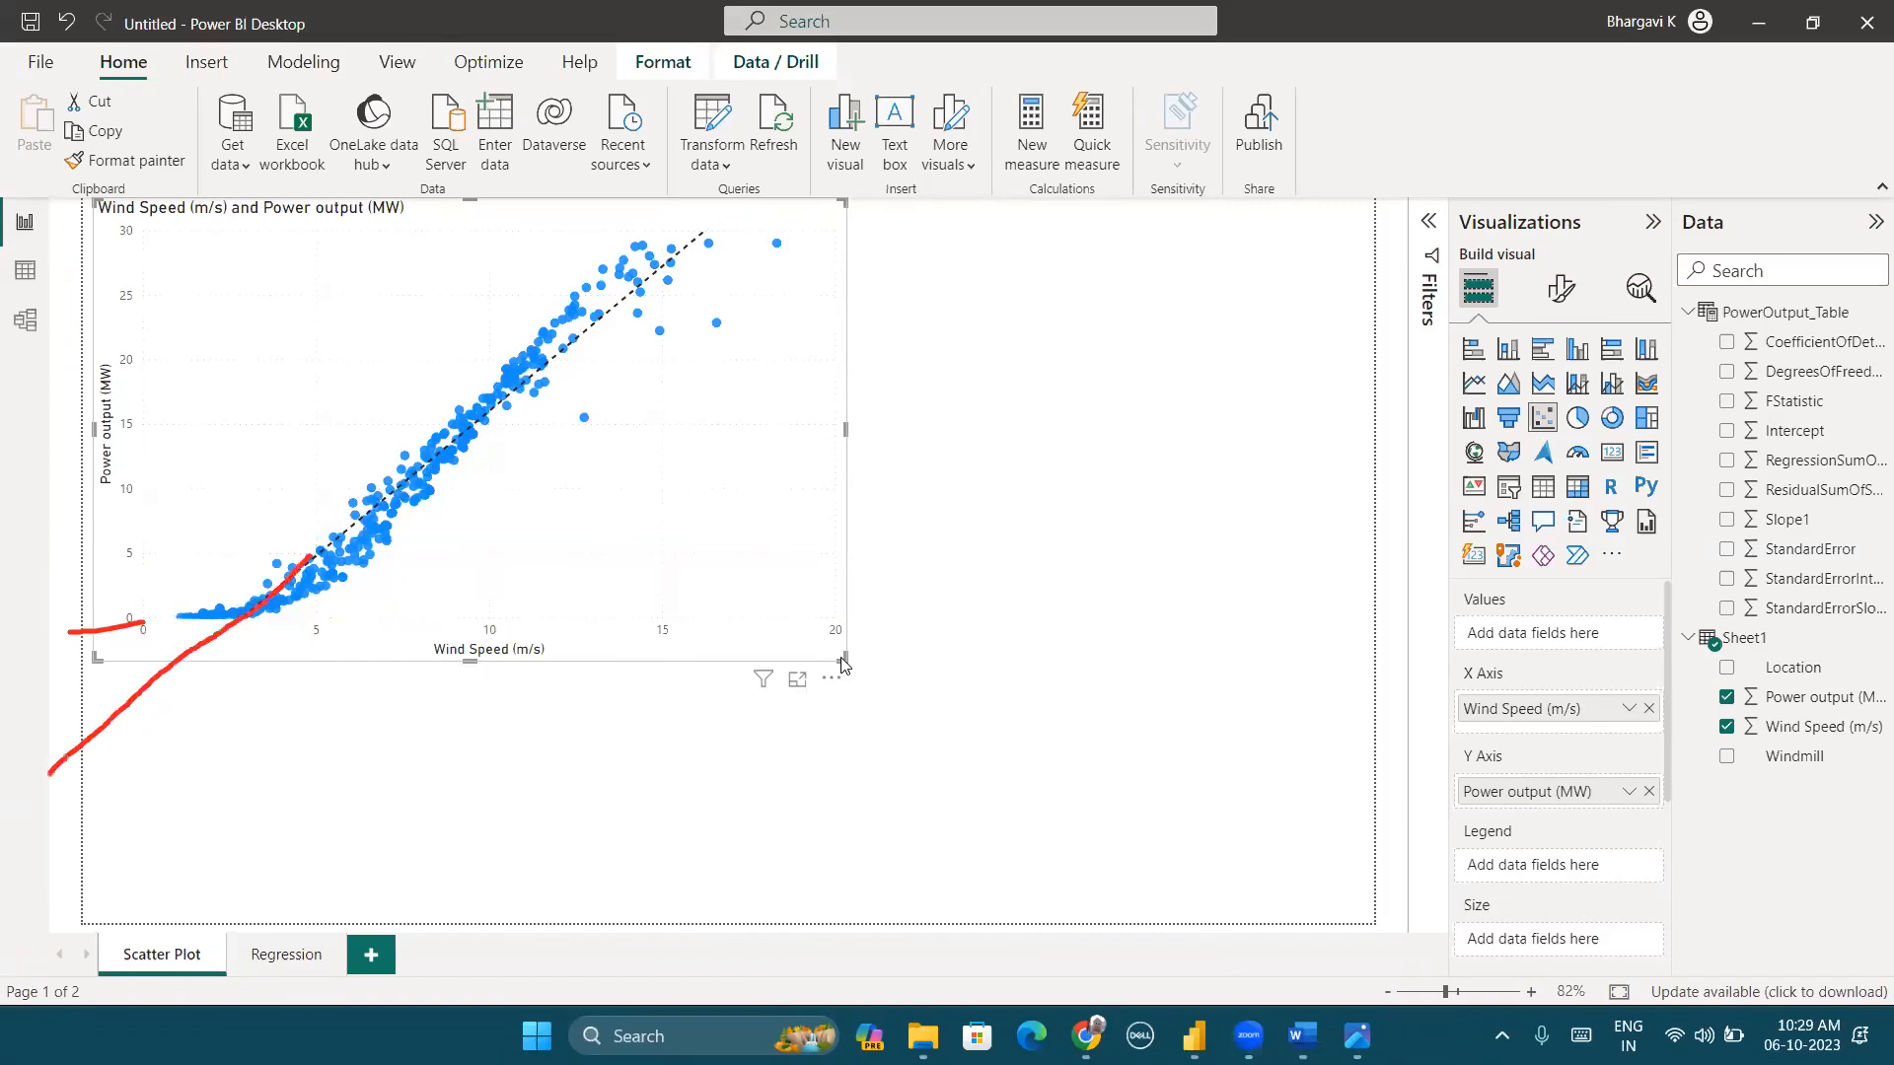
pyautogui.moveTo(145, 598); pyautogui.dragTo(120, 804)
pyautogui.moveTo(87, 689); pyautogui.dragTo(184, 696)
pyautogui.moveTo(171, 777); pyautogui.dragTo(209, 751)
pyautogui.moveTo(223, 712)
pyautogui.mouseDown()
pyautogui.moveTo(219, 779)
pyautogui.moveTo(295, 723)
pyautogui.mouseUp()
pyautogui.click(256, 755)
pyautogui.moveTo(290, 717); pyautogui.dragTo(318, 750)
pyautogui.moveTo(345, 656); pyautogui.dragTo(353, 736)
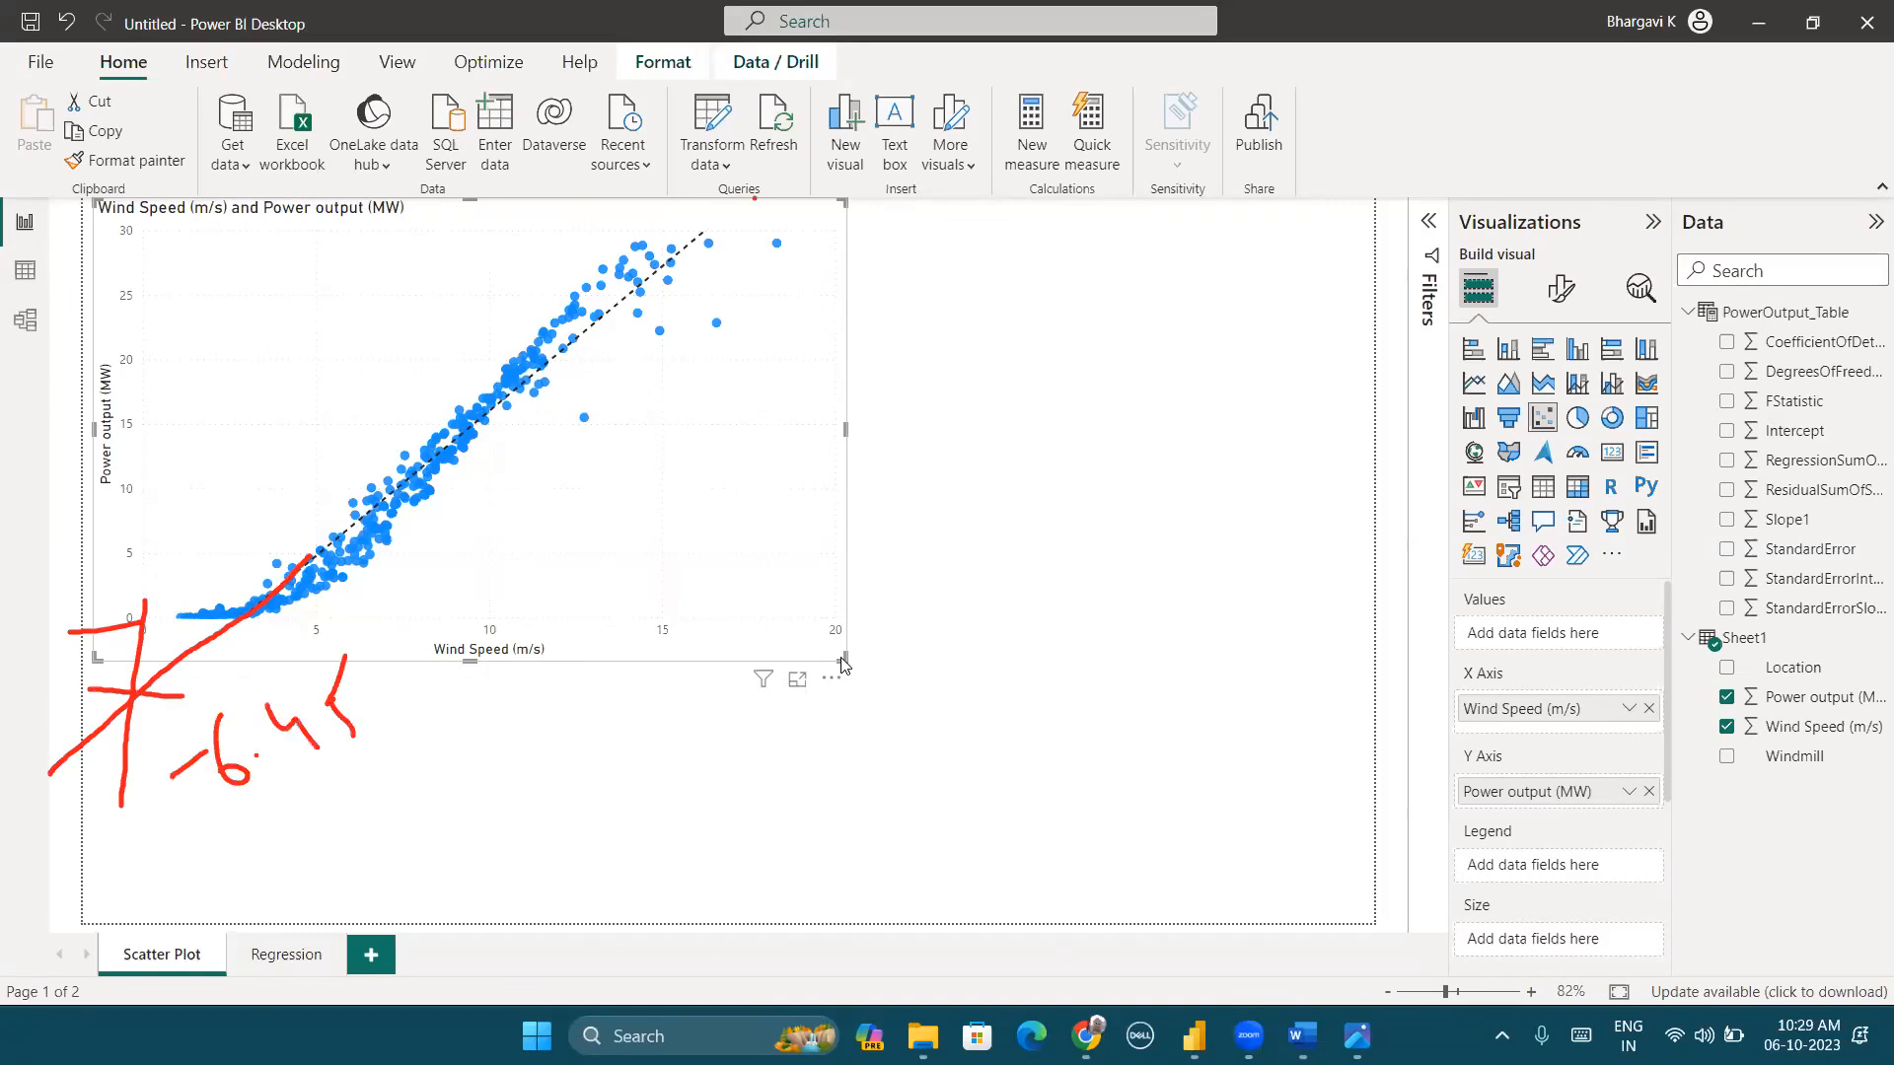
pyautogui.moveTo(211, 643); pyautogui.dragTo(79, 750)
pyautogui.moveTo(111, 553)
pyautogui.mouseDown()
pyautogui.moveTo(152, 549)
pyautogui.moveTo(74, 568)
pyautogui.mouseUp()
pyautogui.moveTo(174, 701); pyautogui.dragTo(74, 714)
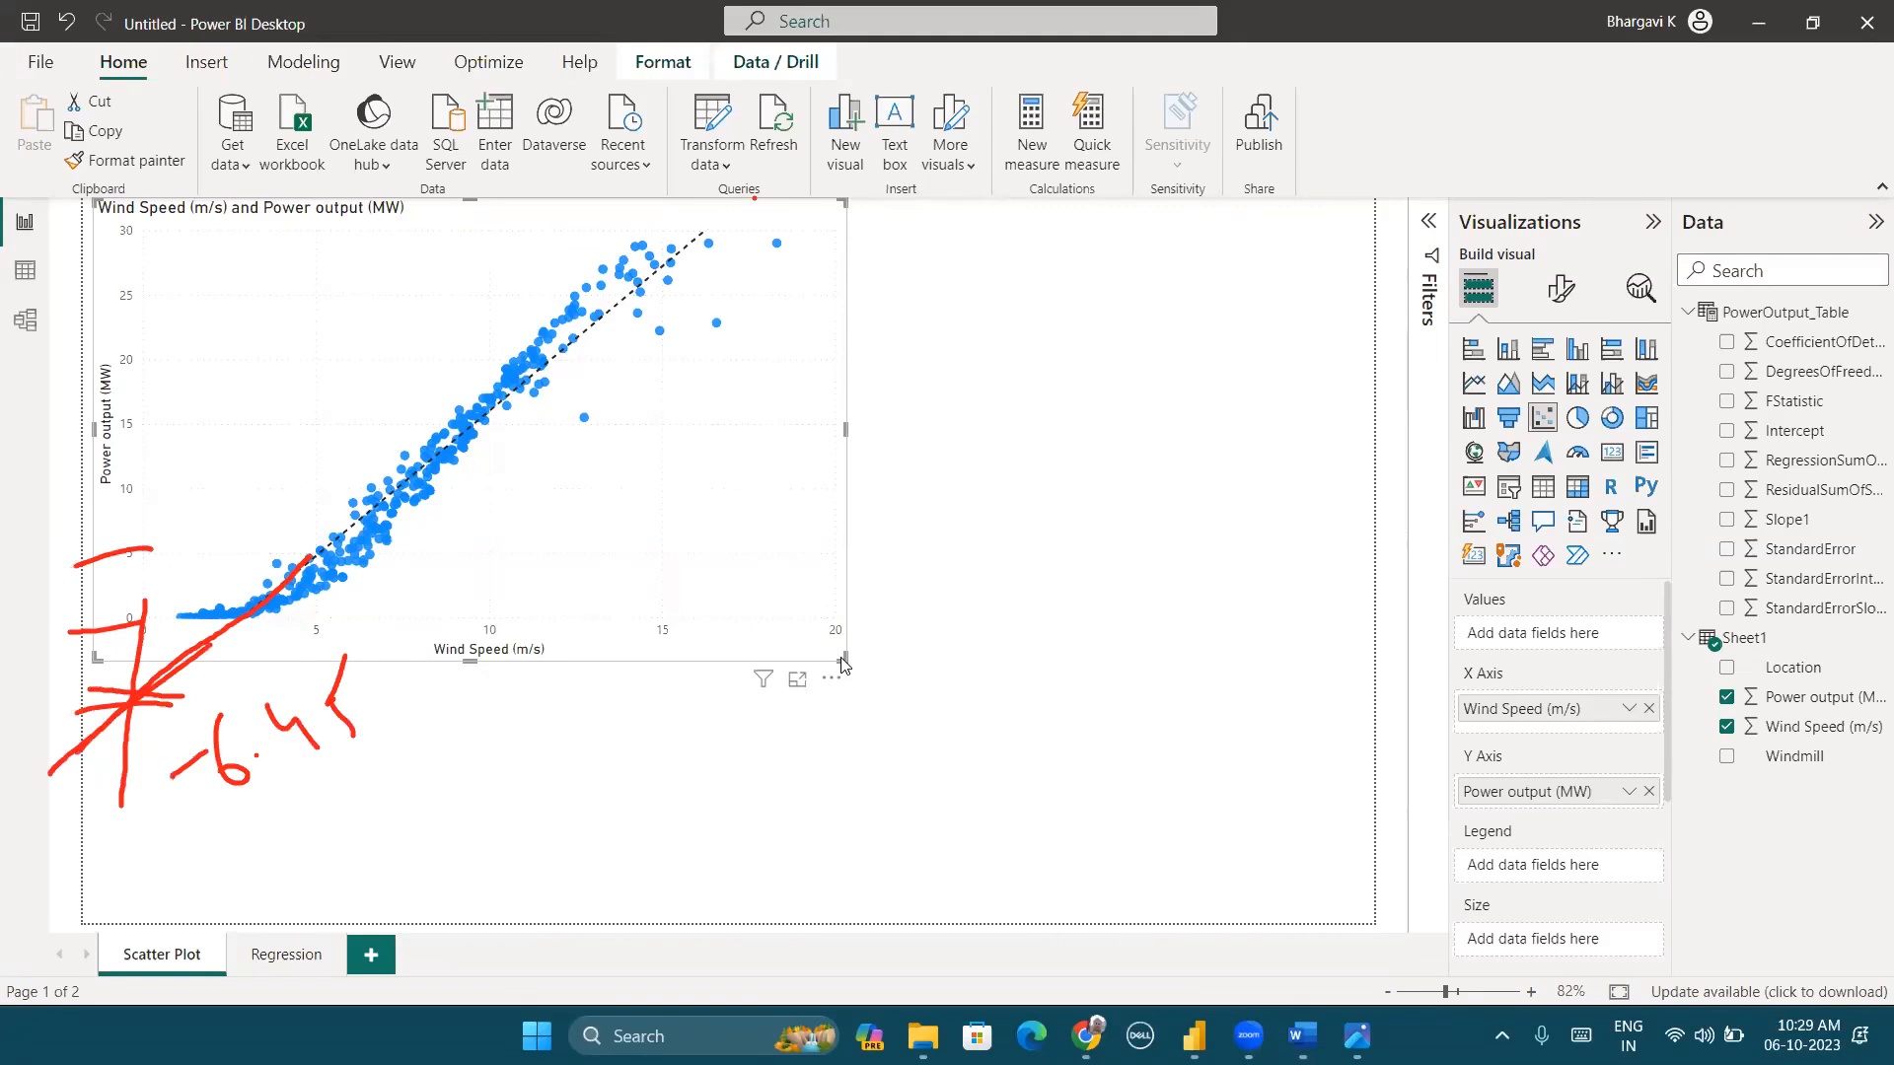
pyautogui.click(1361, 134)
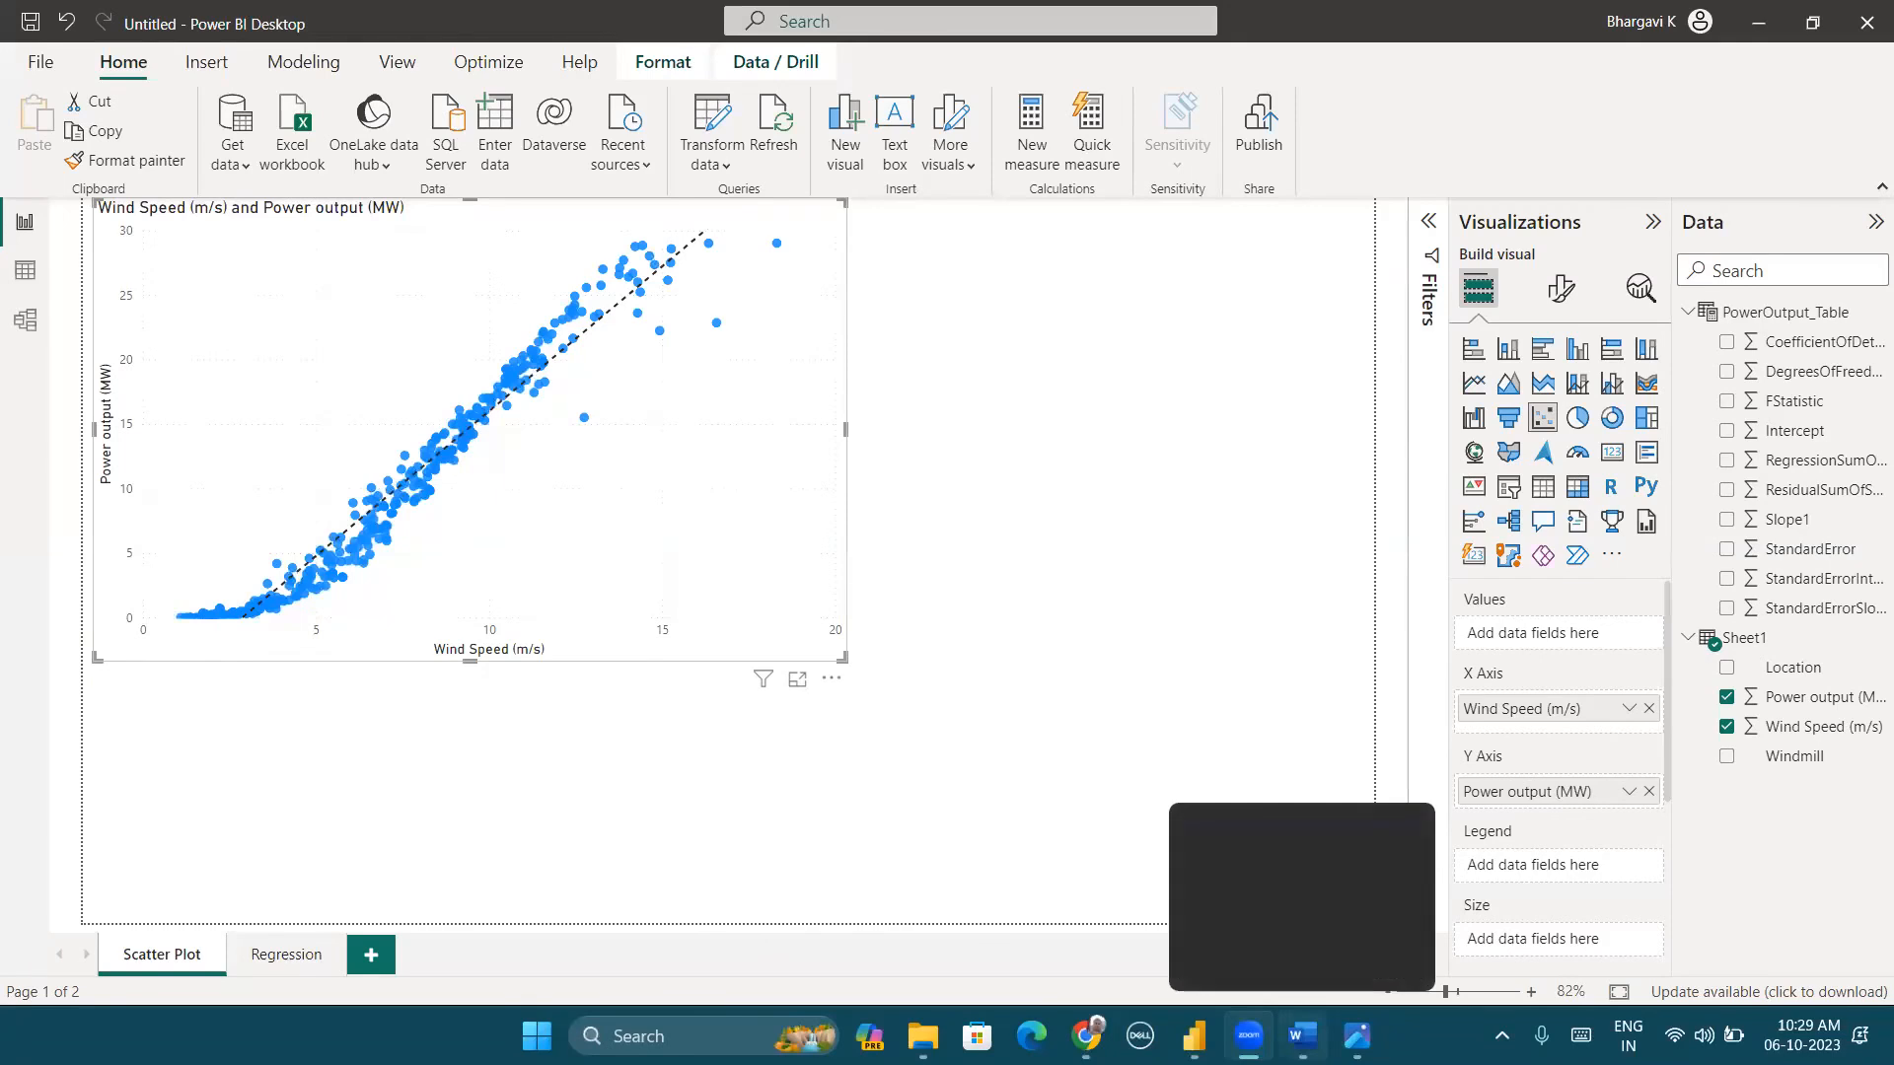
# Step: Switch to the Word notes and append "m=2.24 positive correlation" to the Direction item of the Correlation Analysis list
pyautogui.click(1302, 1035)
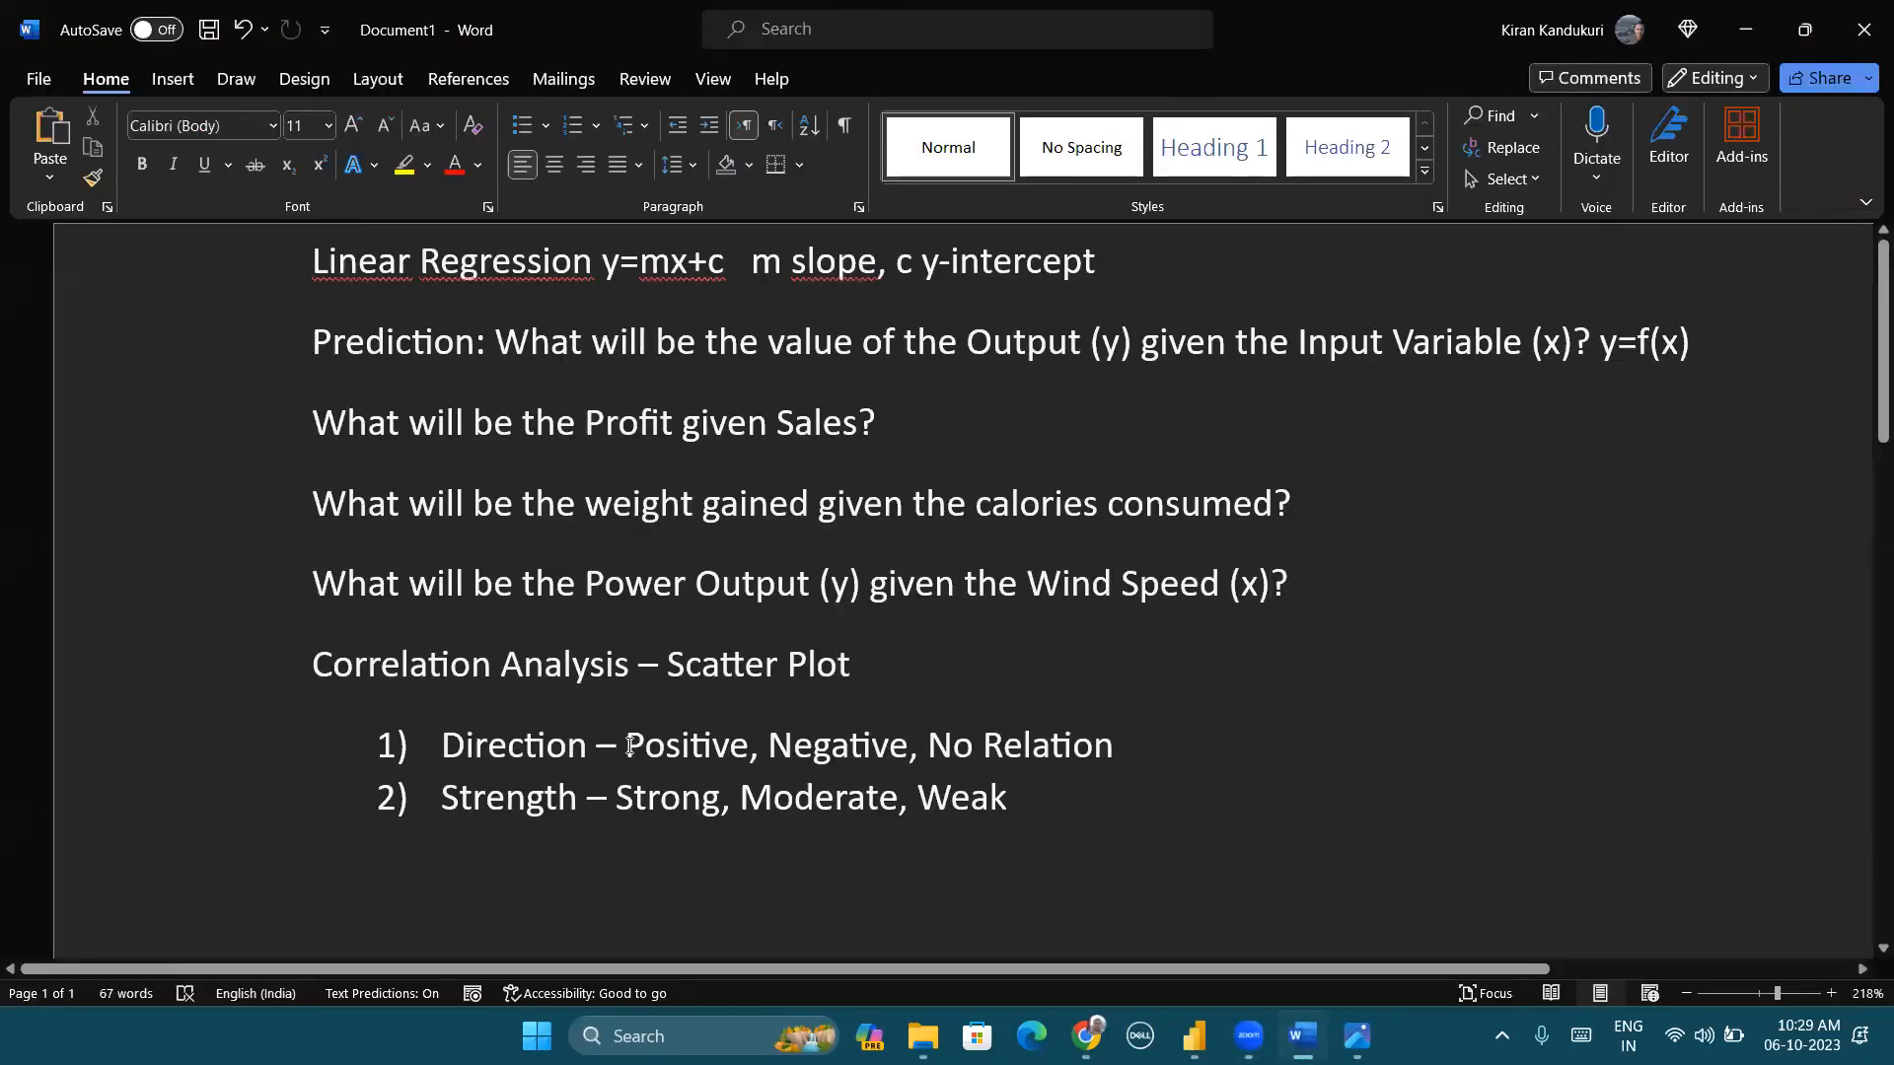
pyautogui.moveTo(628, 745); pyautogui.dragTo(752, 760)
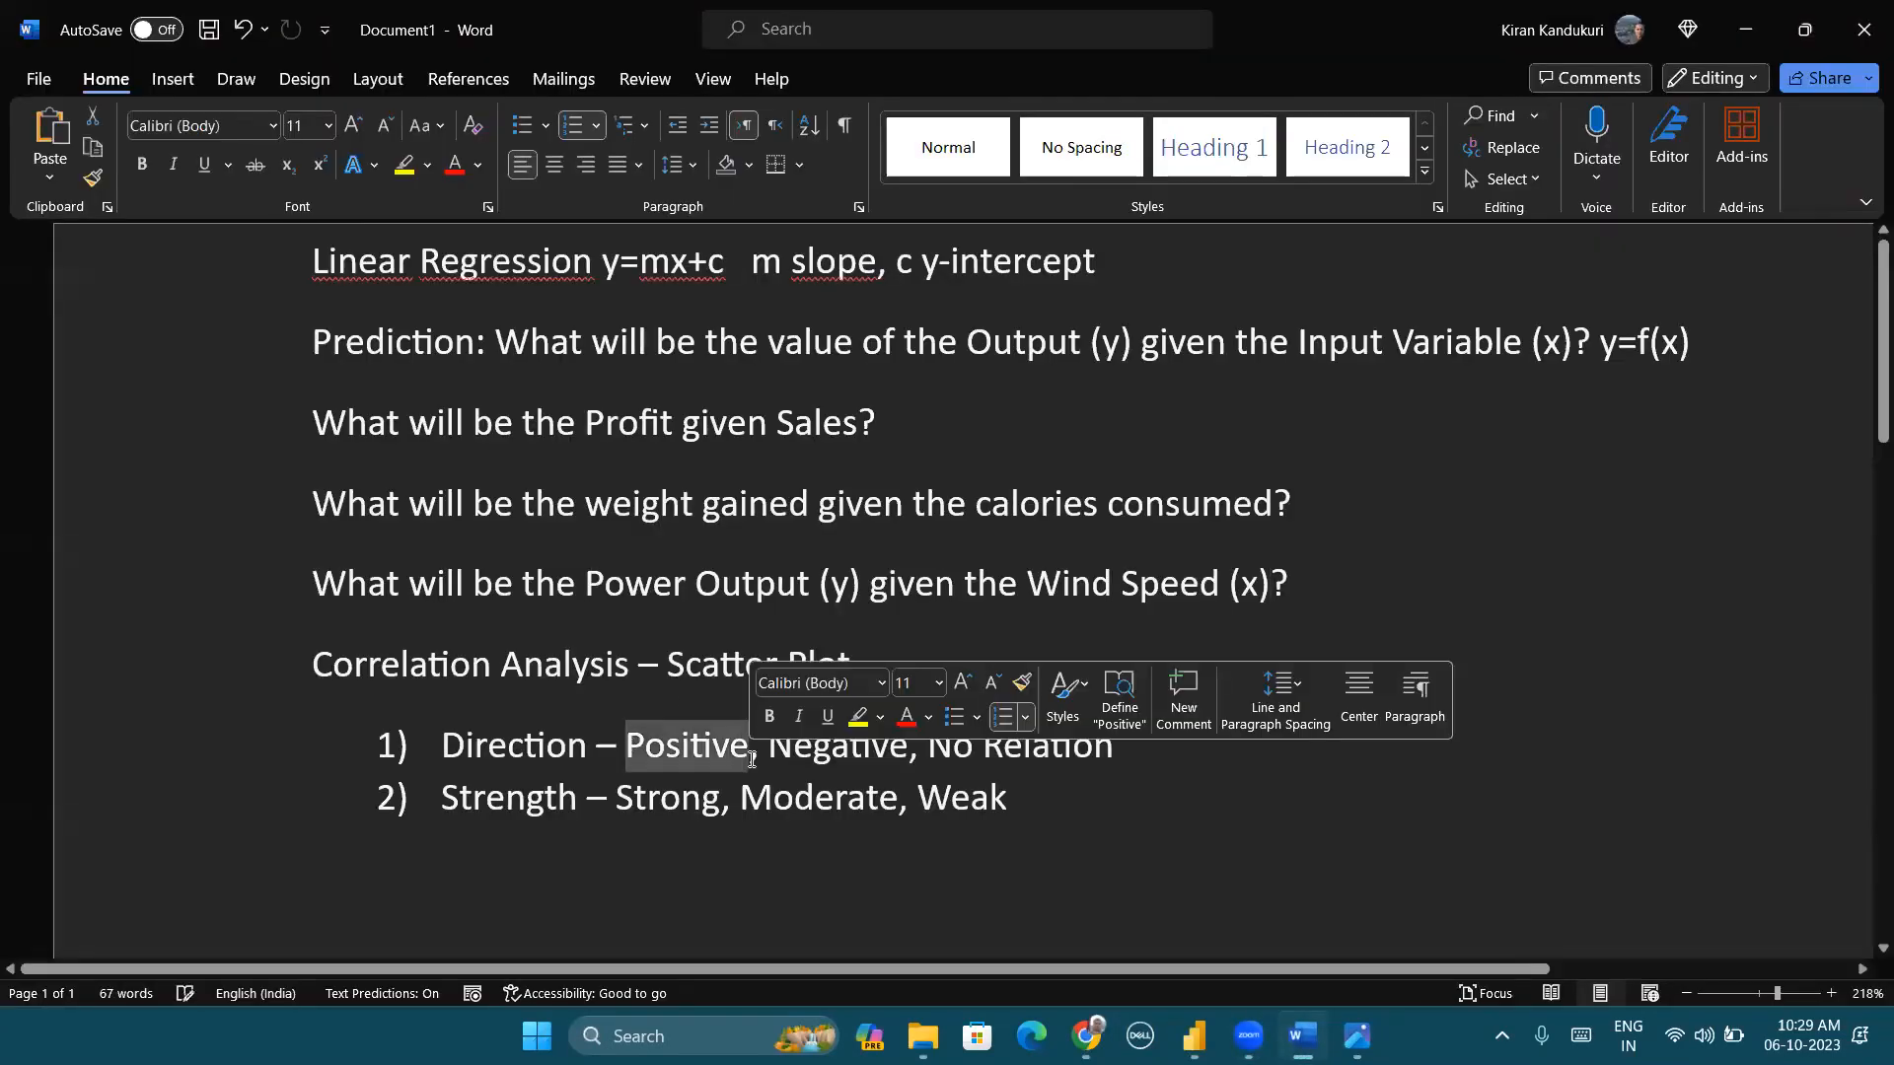
pyautogui.click(1036, 802)
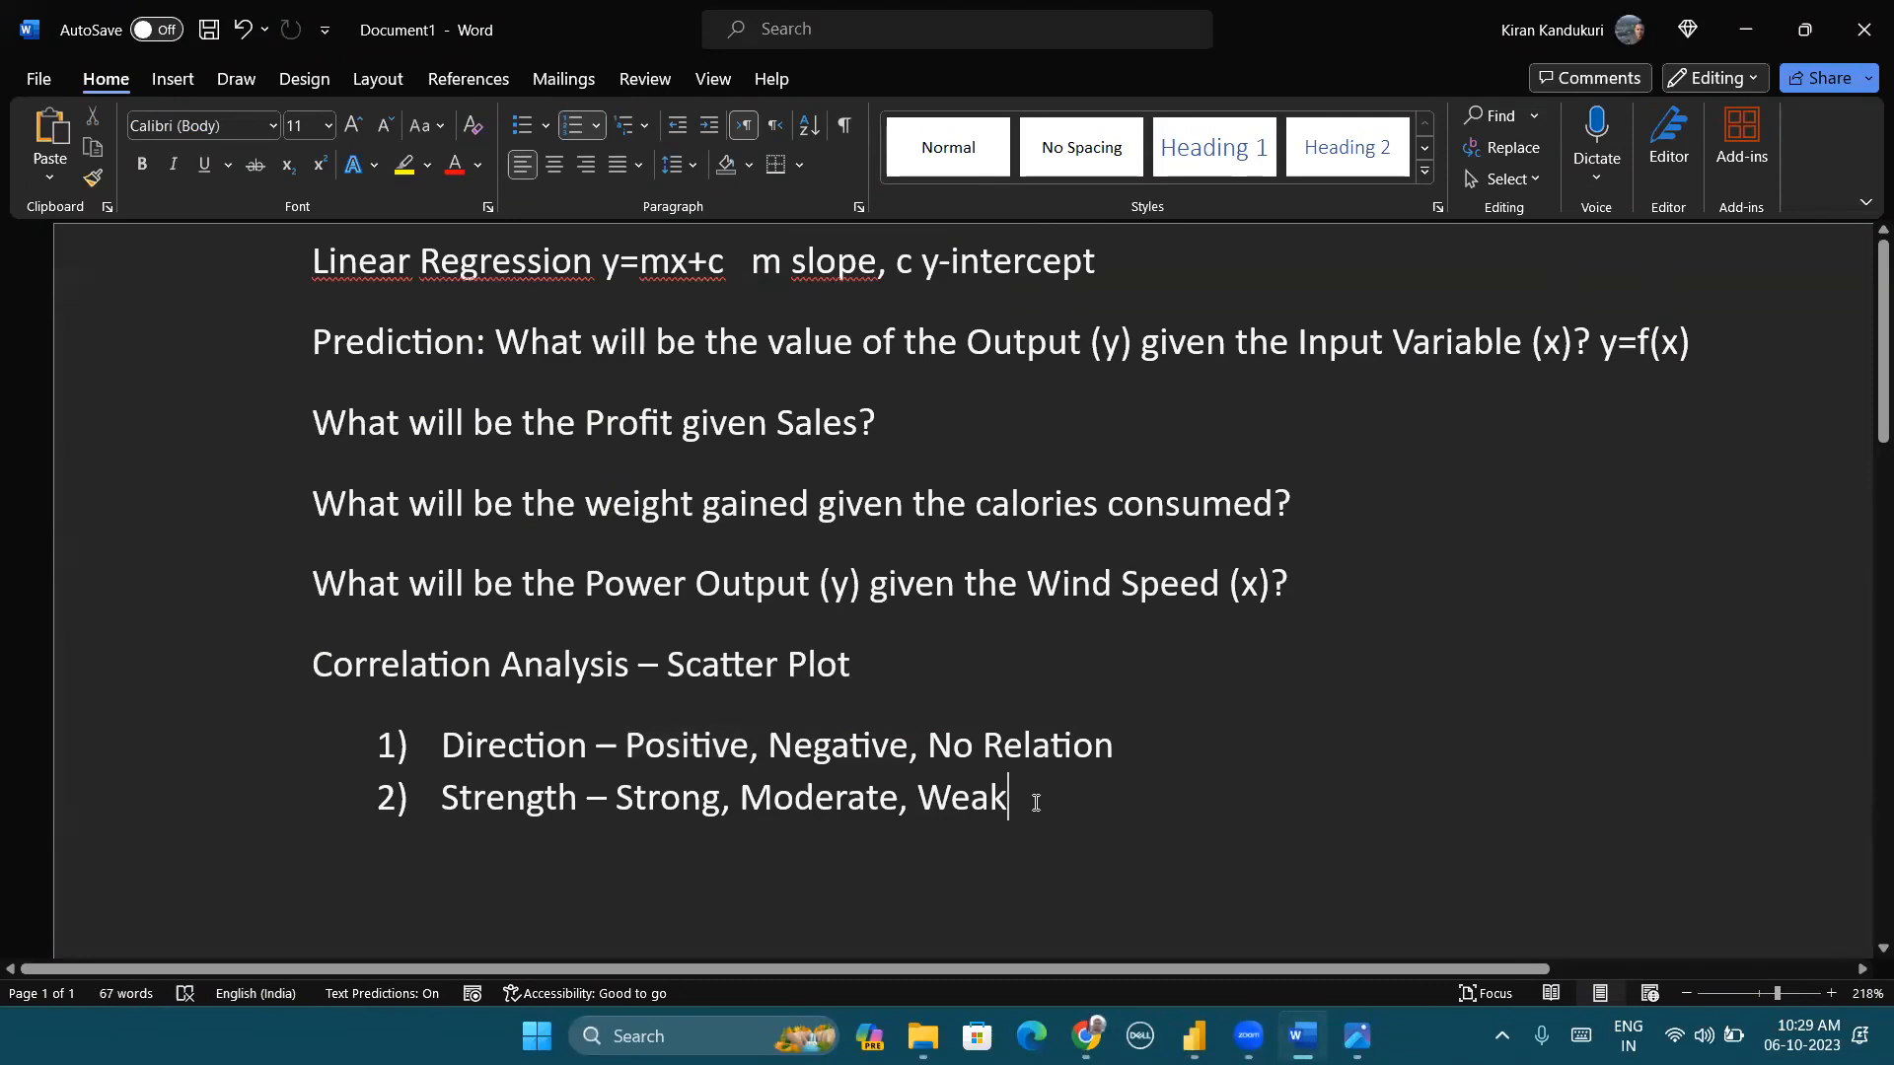
pyautogui.click(1195, 747)
pyautogui.write('m')
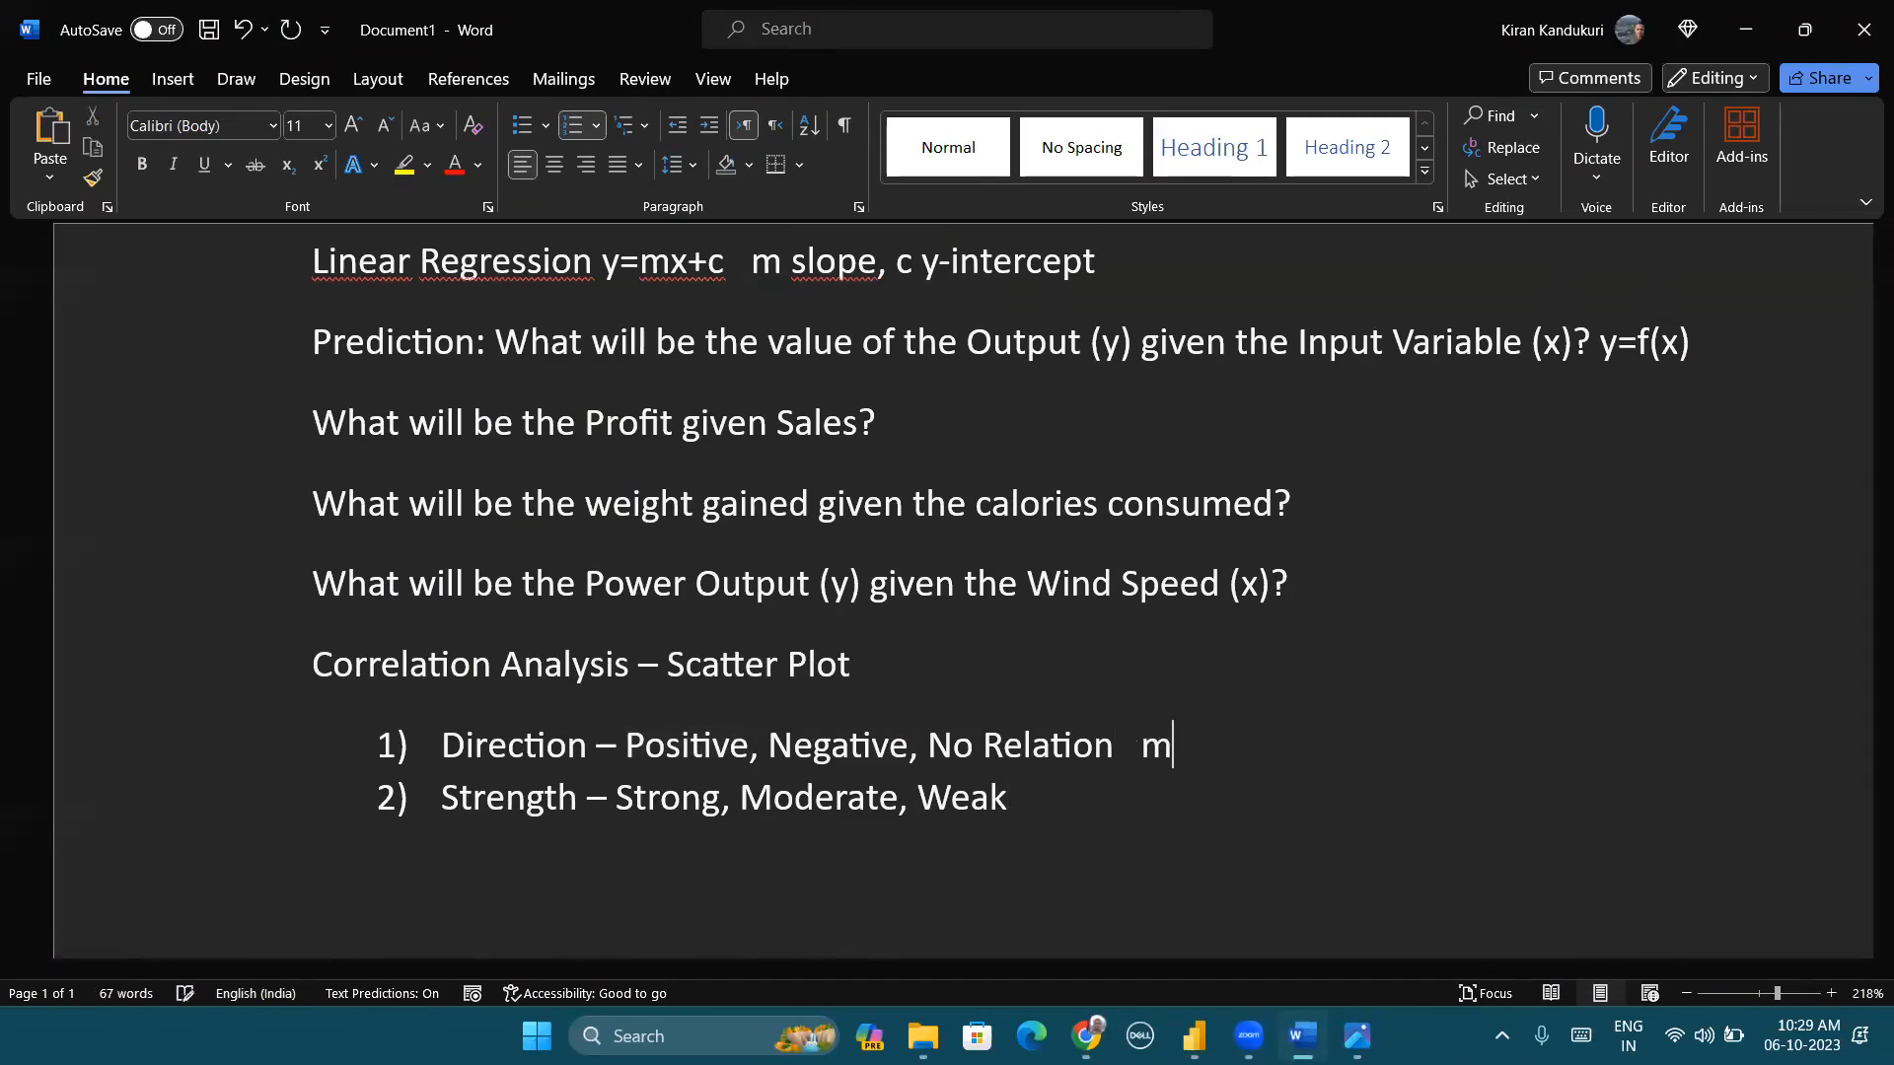
pyautogui.write('=2.24')
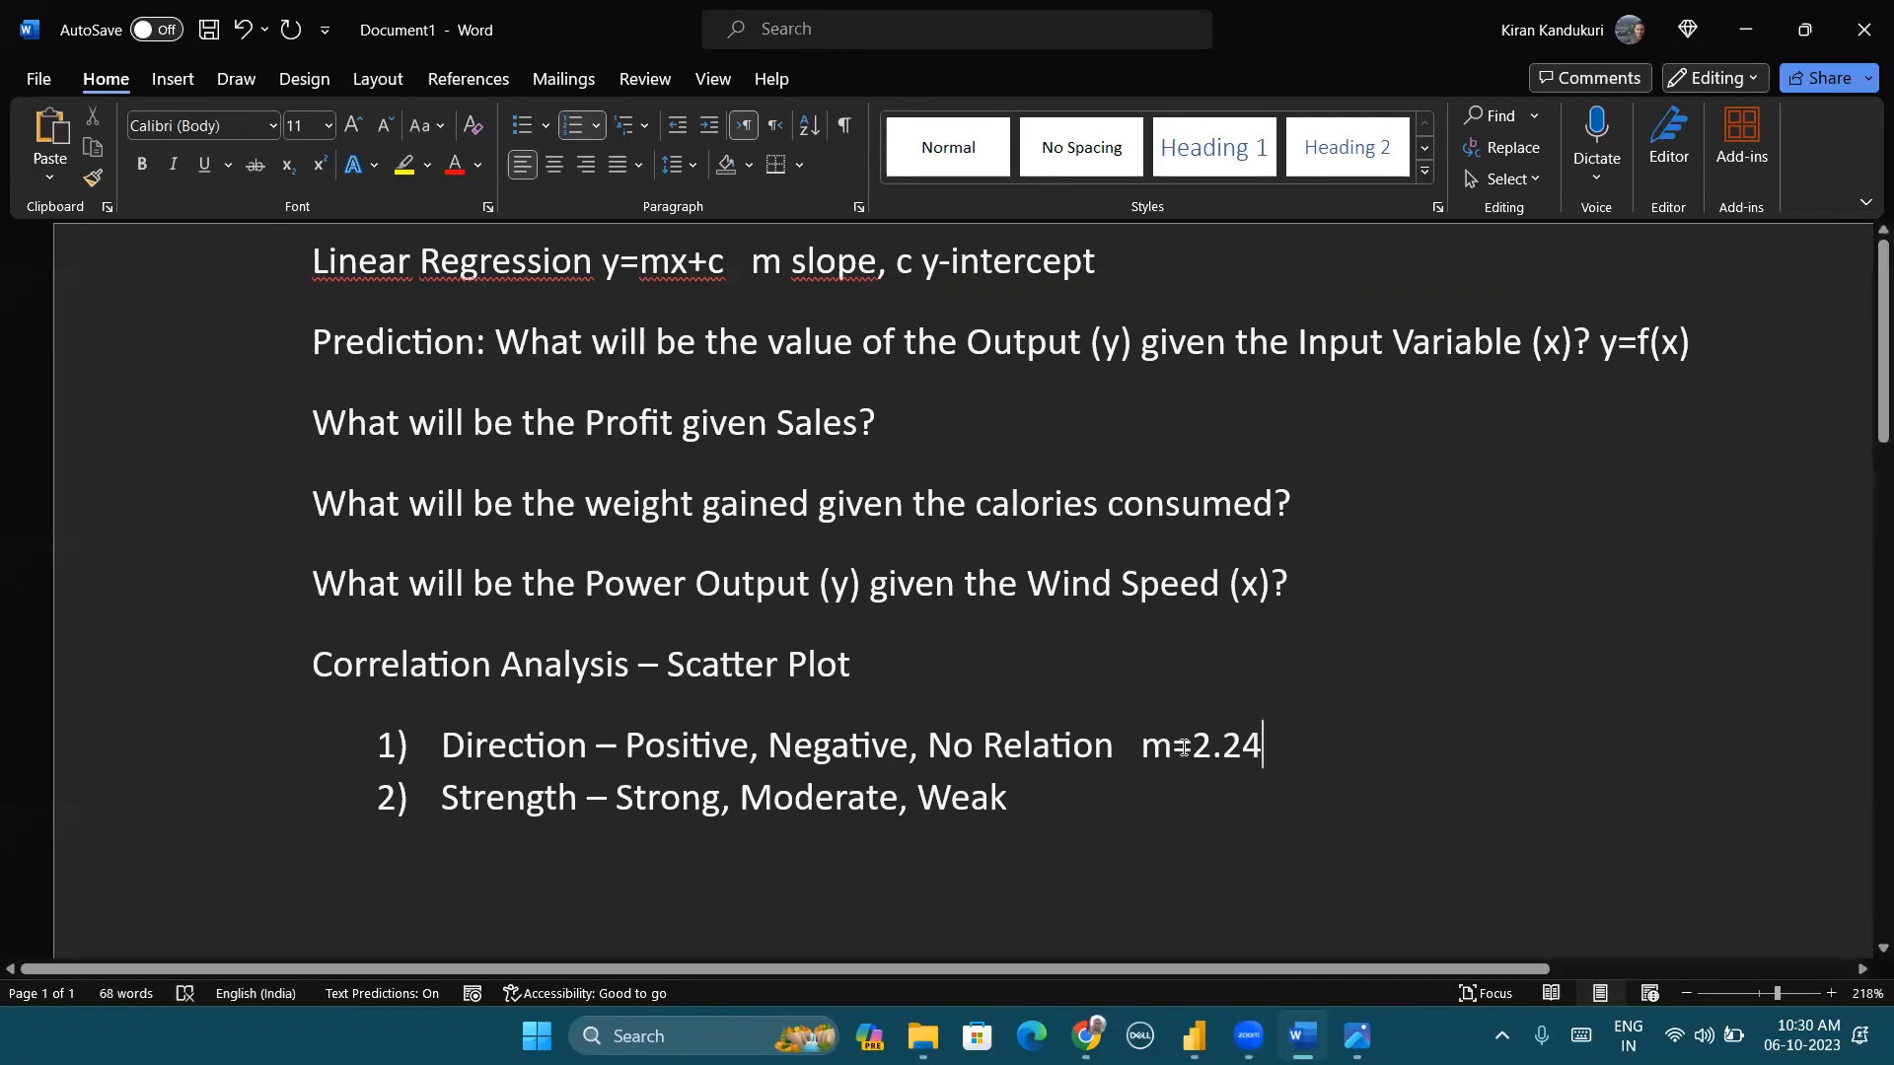
pyautogui.write(' positive')
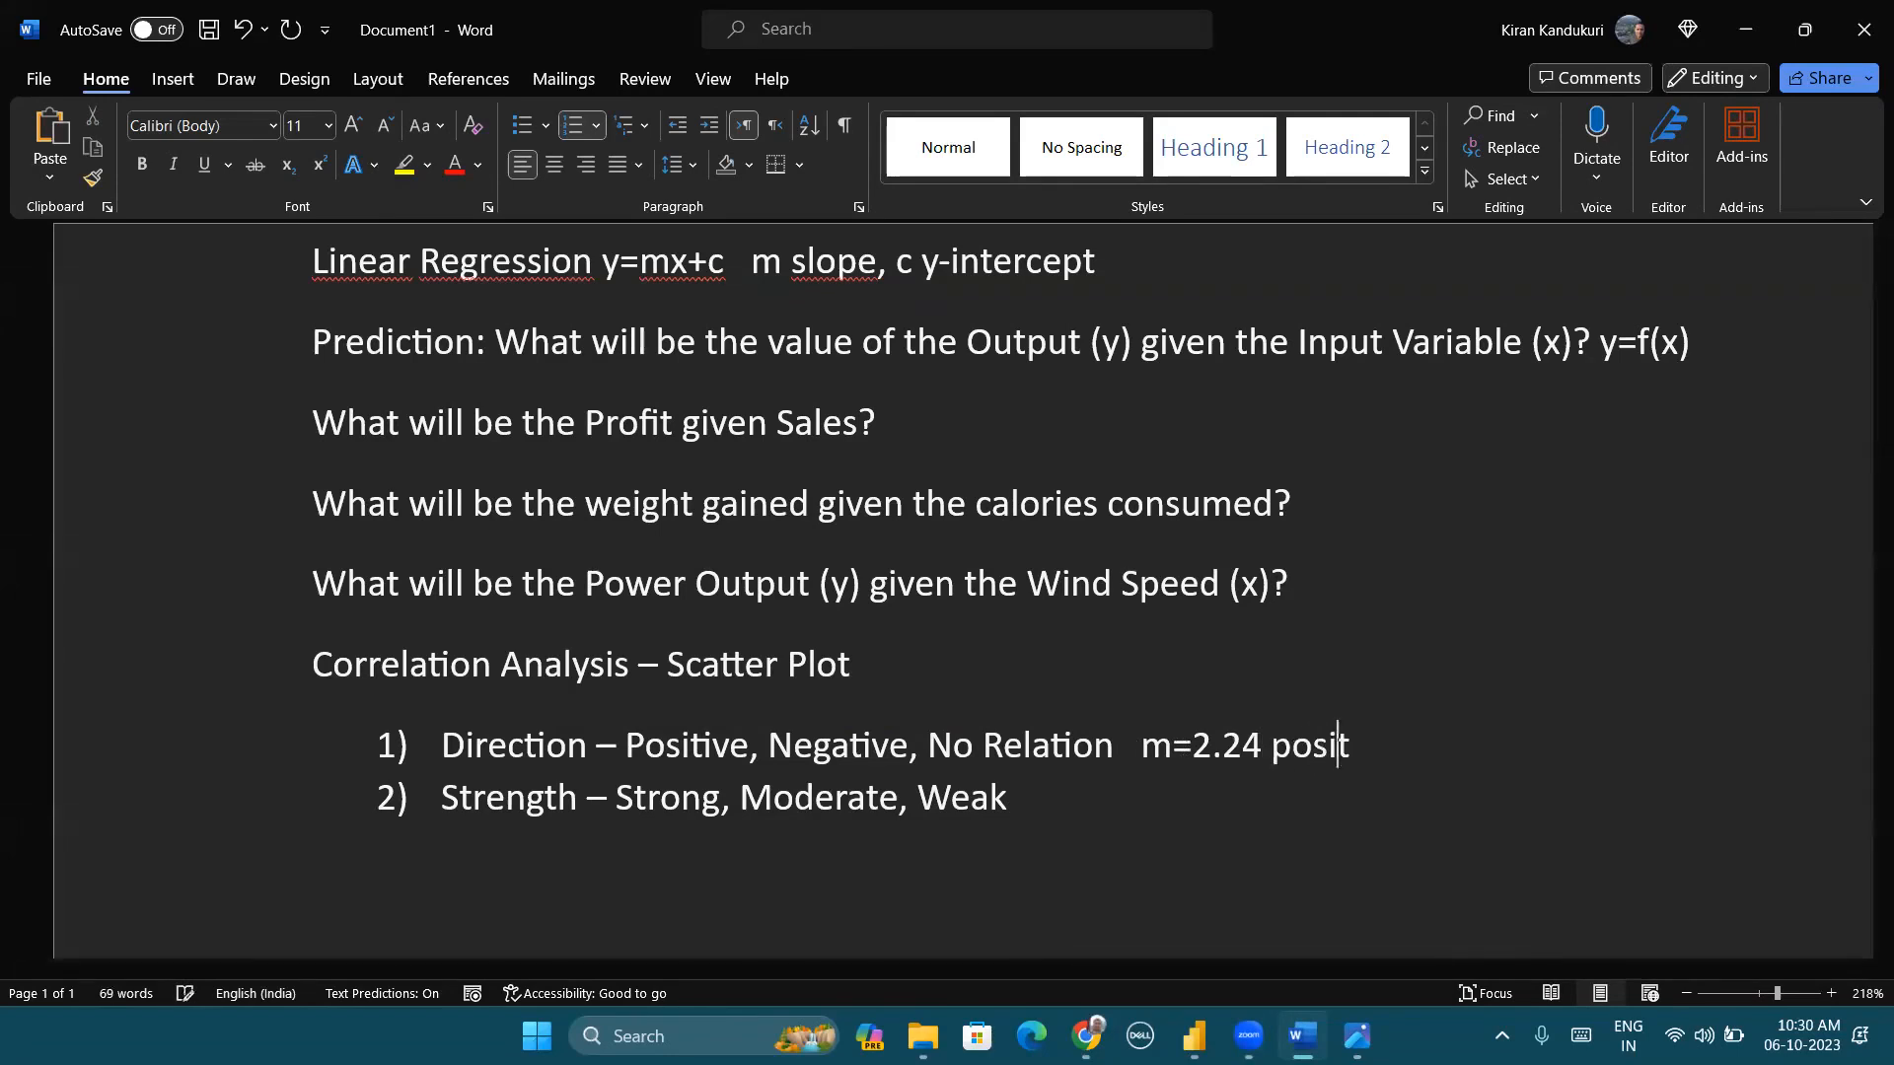
pyautogui.write(' corr')
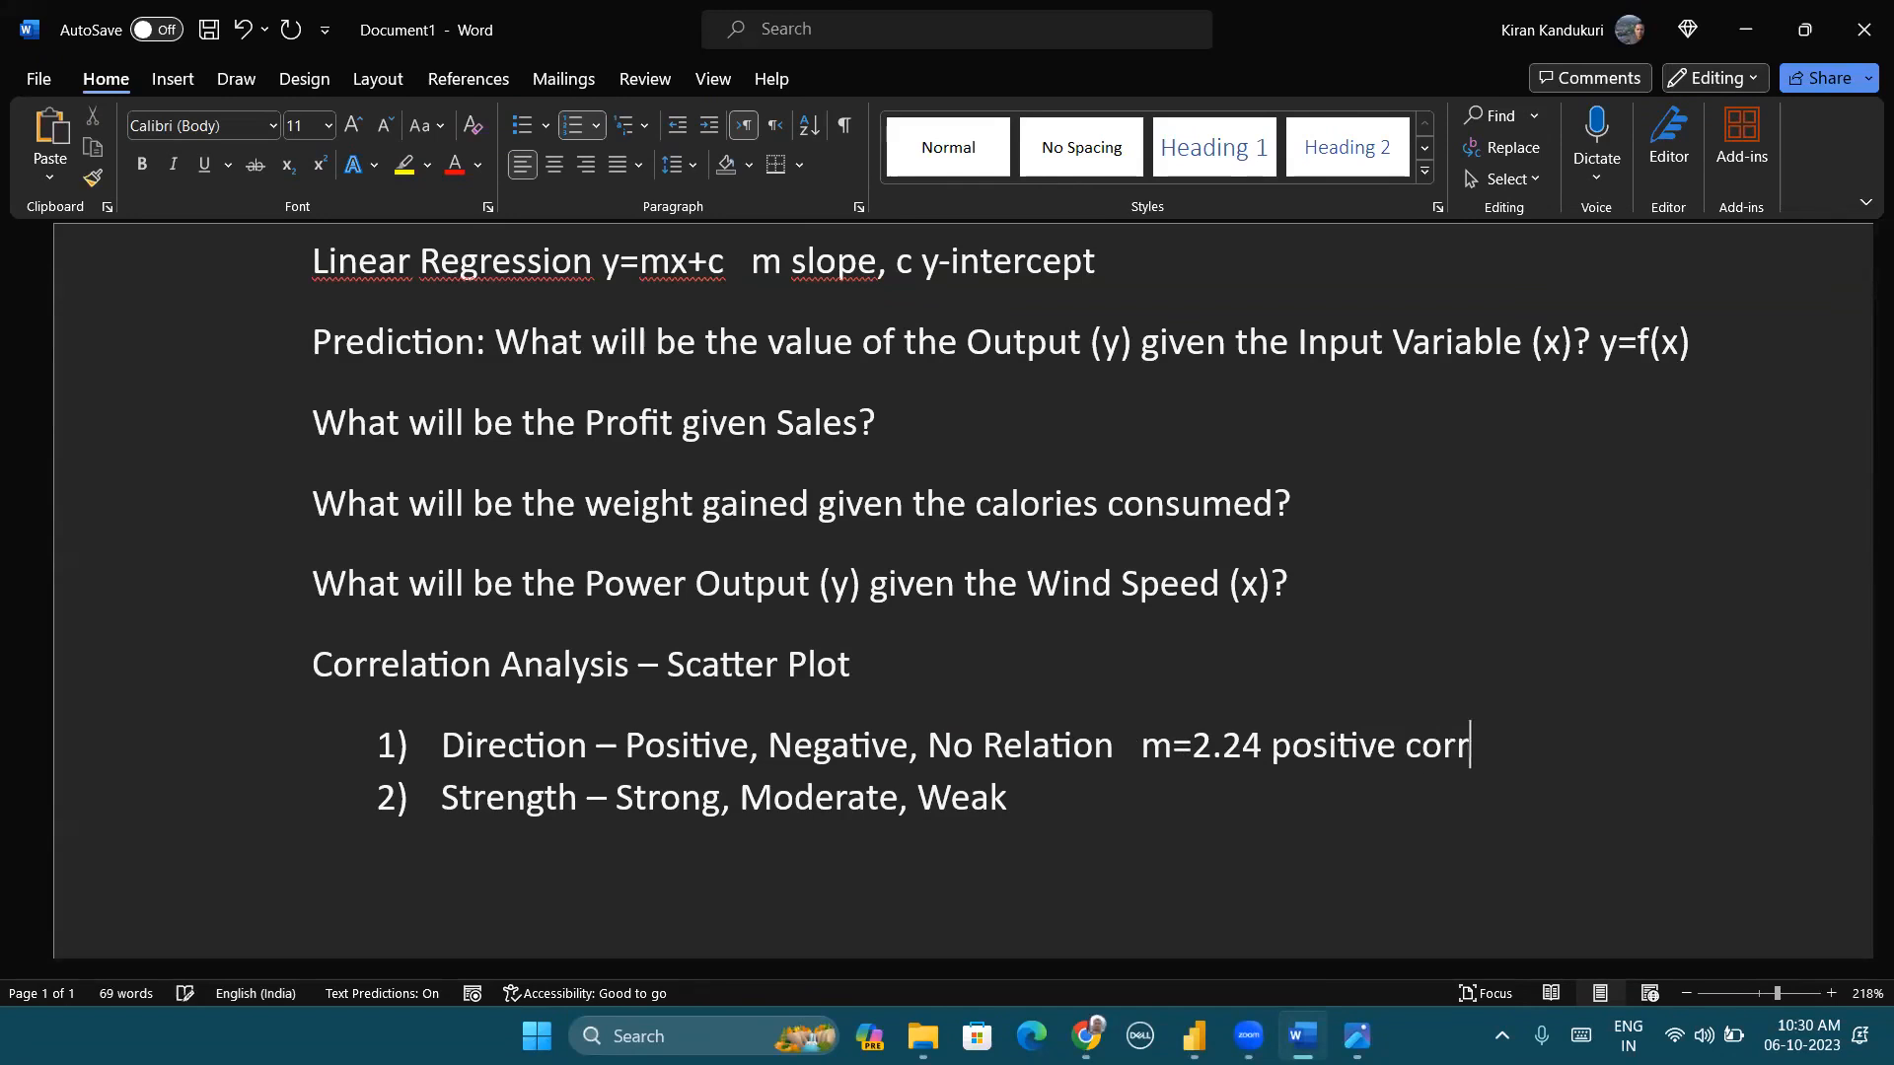
pyautogui.write('elation')
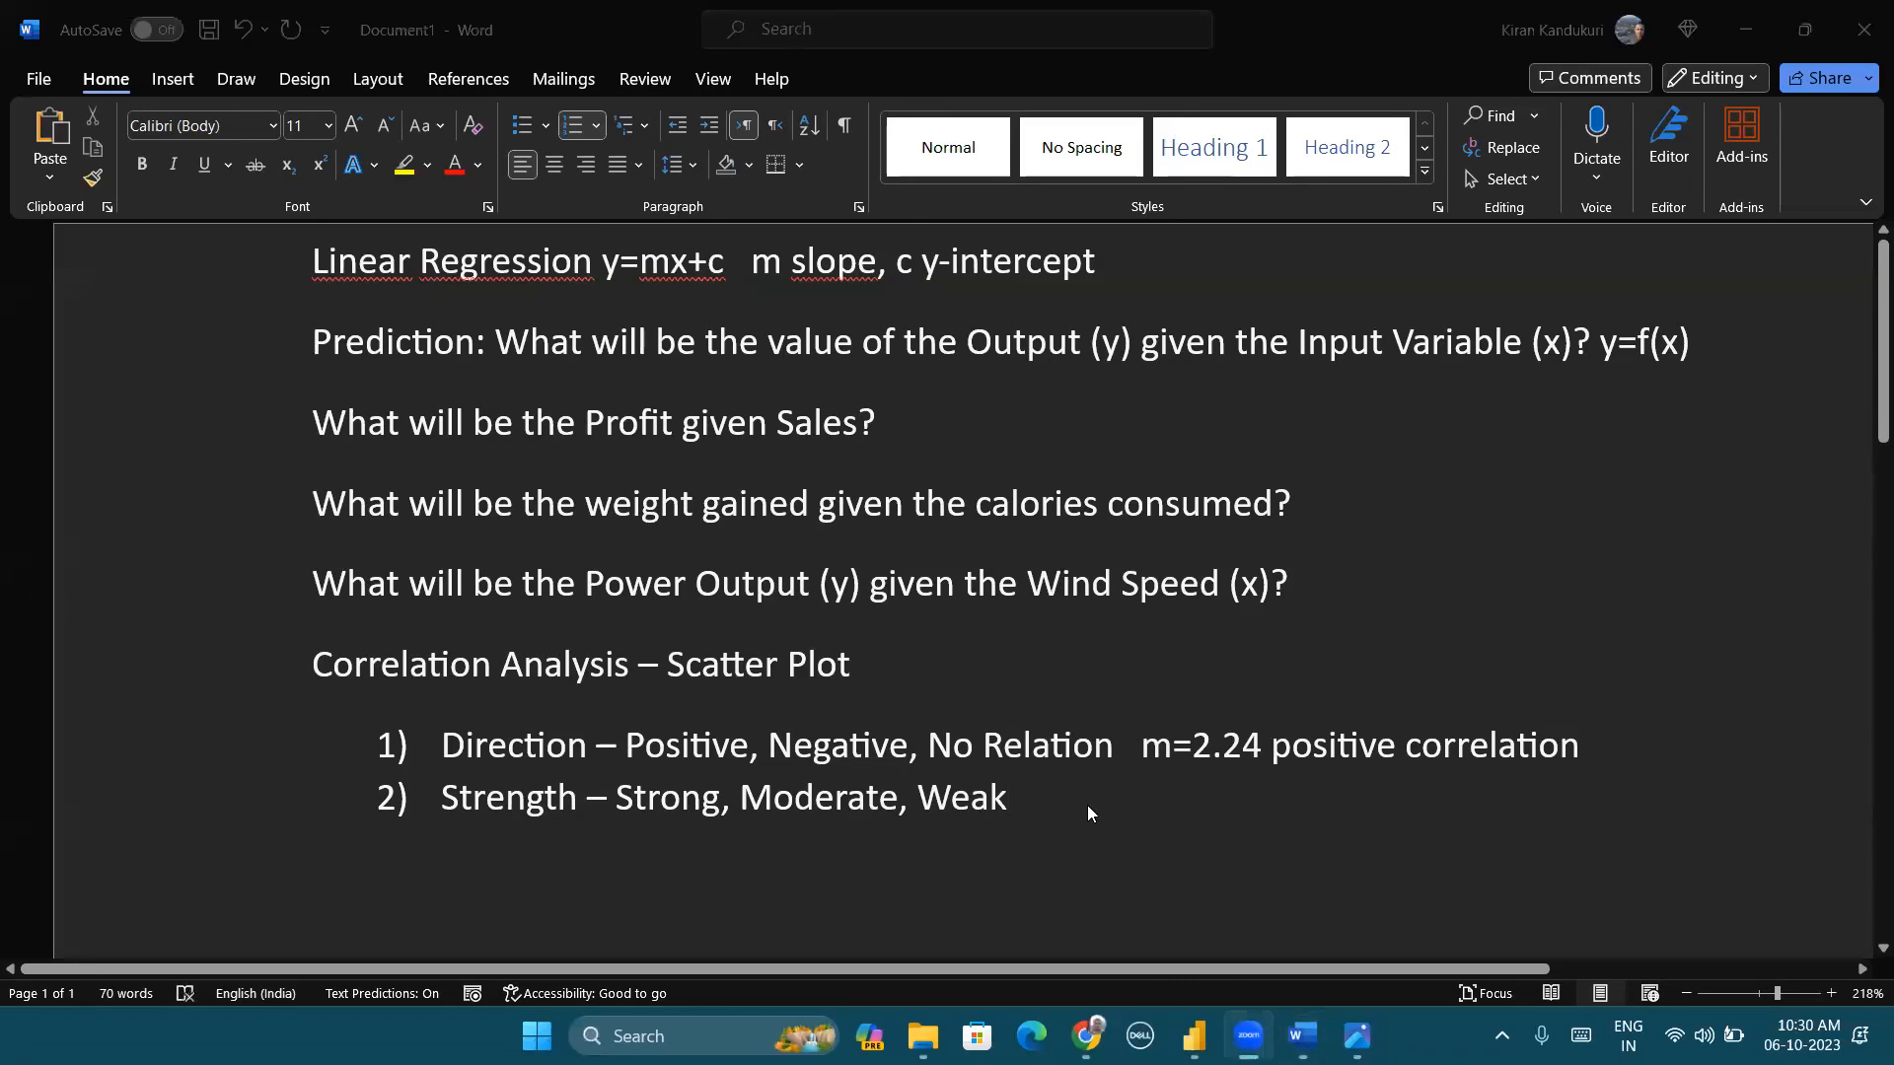
# Step: Switch back to Power BI and open the Regression page of the report
pyautogui.hotkey('alt', 'Tab')
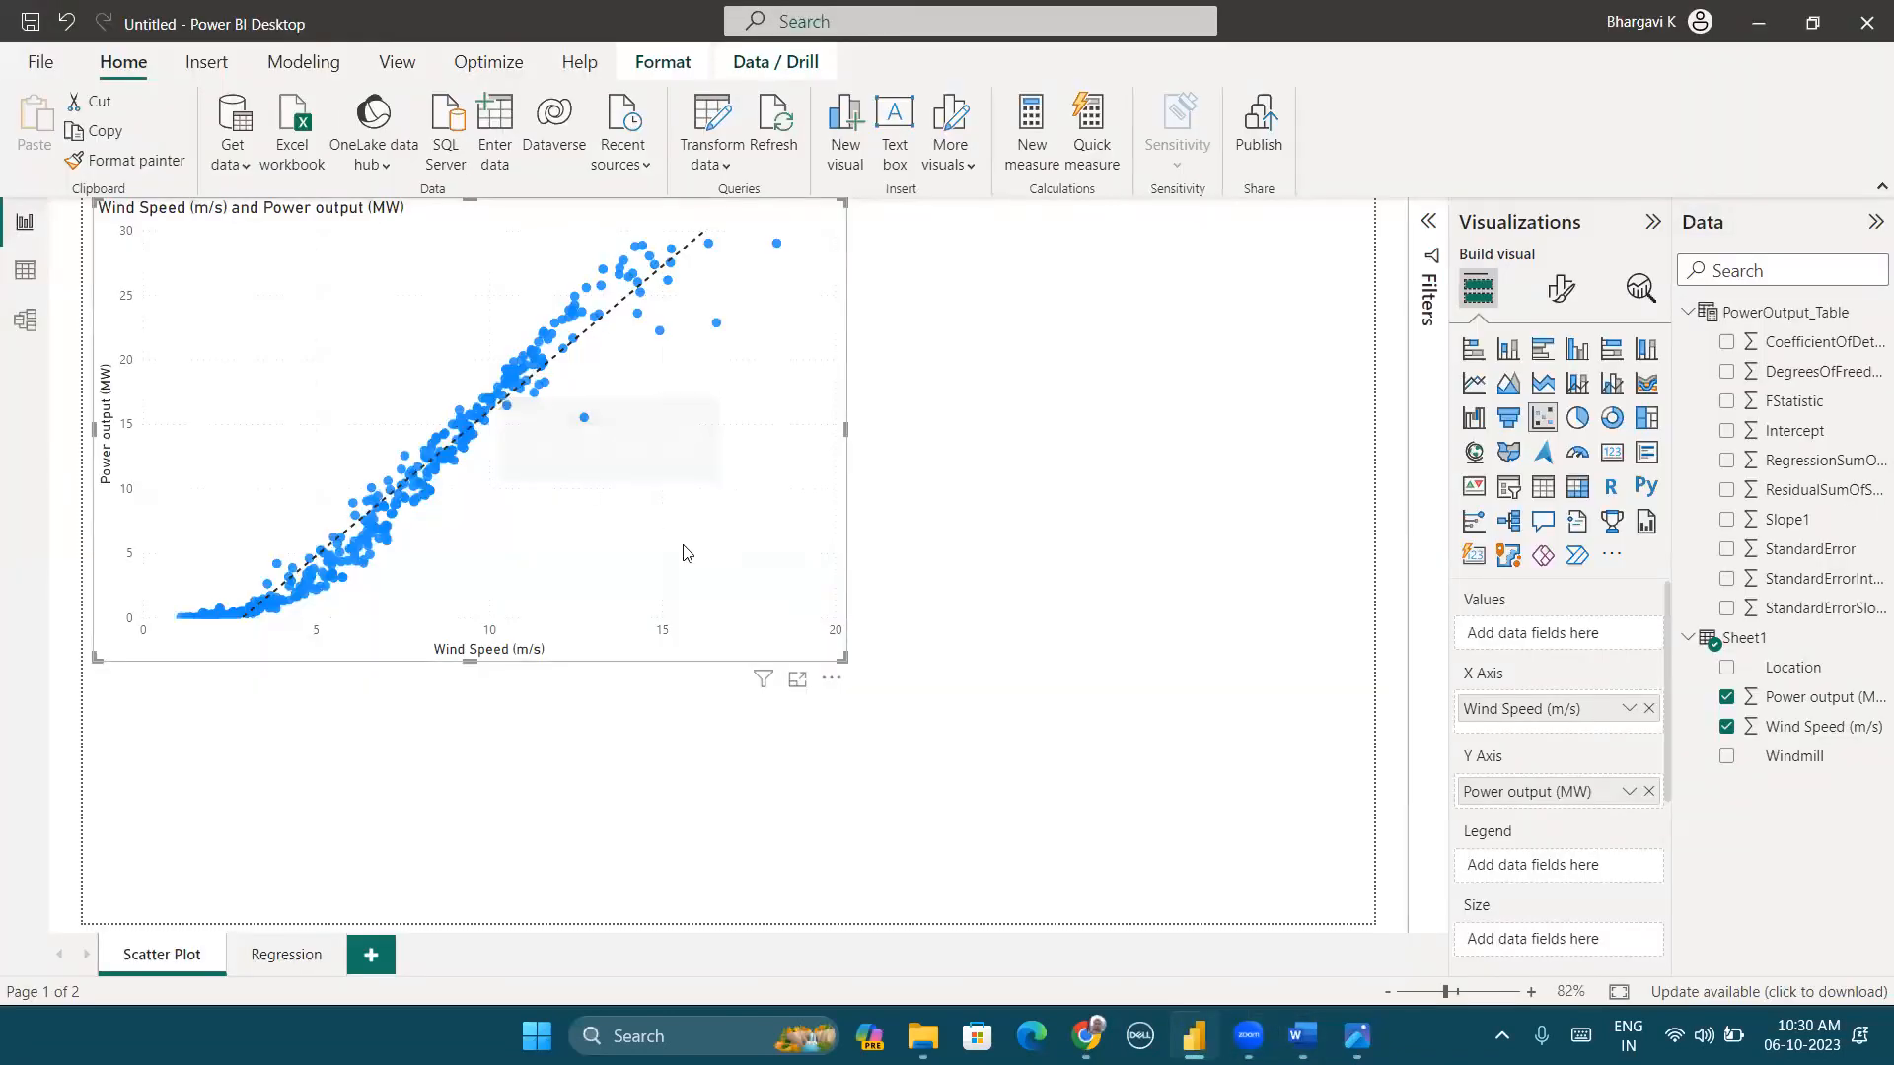
pyautogui.click(277, 957)
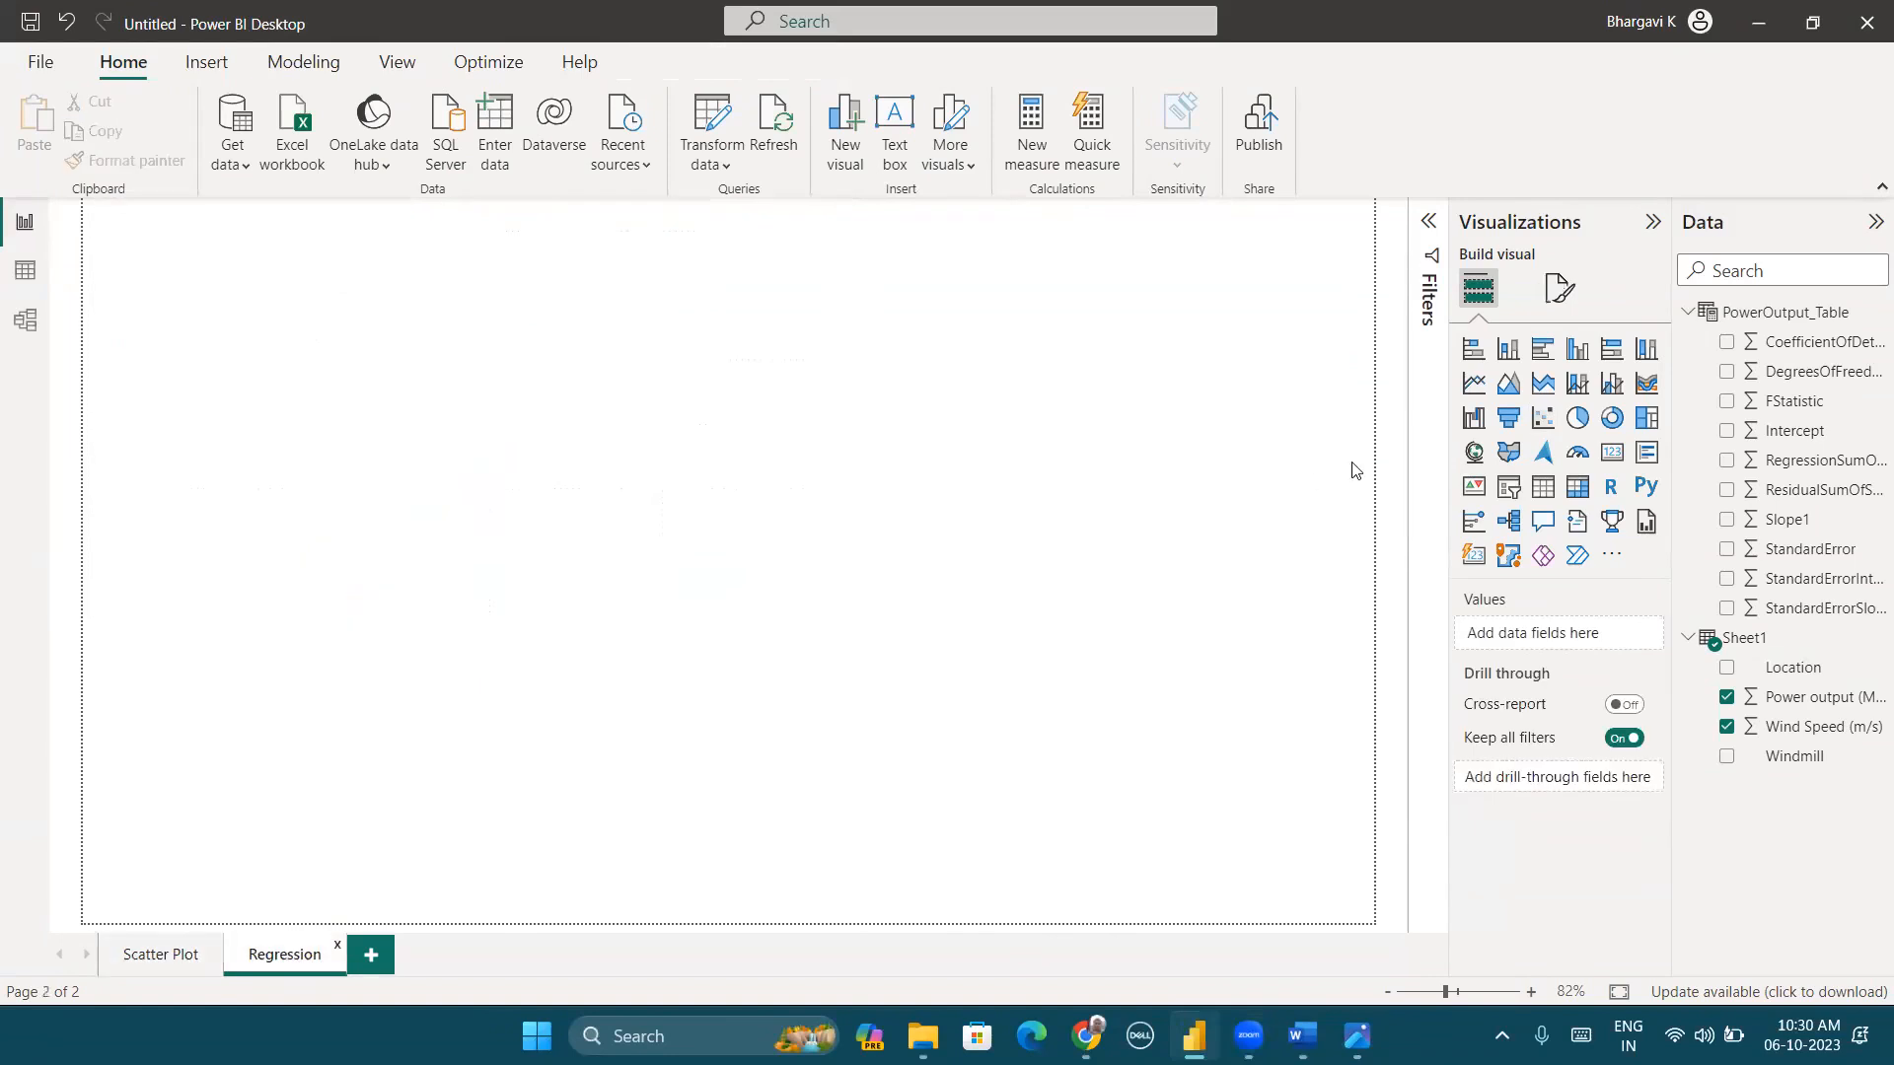
pyautogui.click(1726, 346)
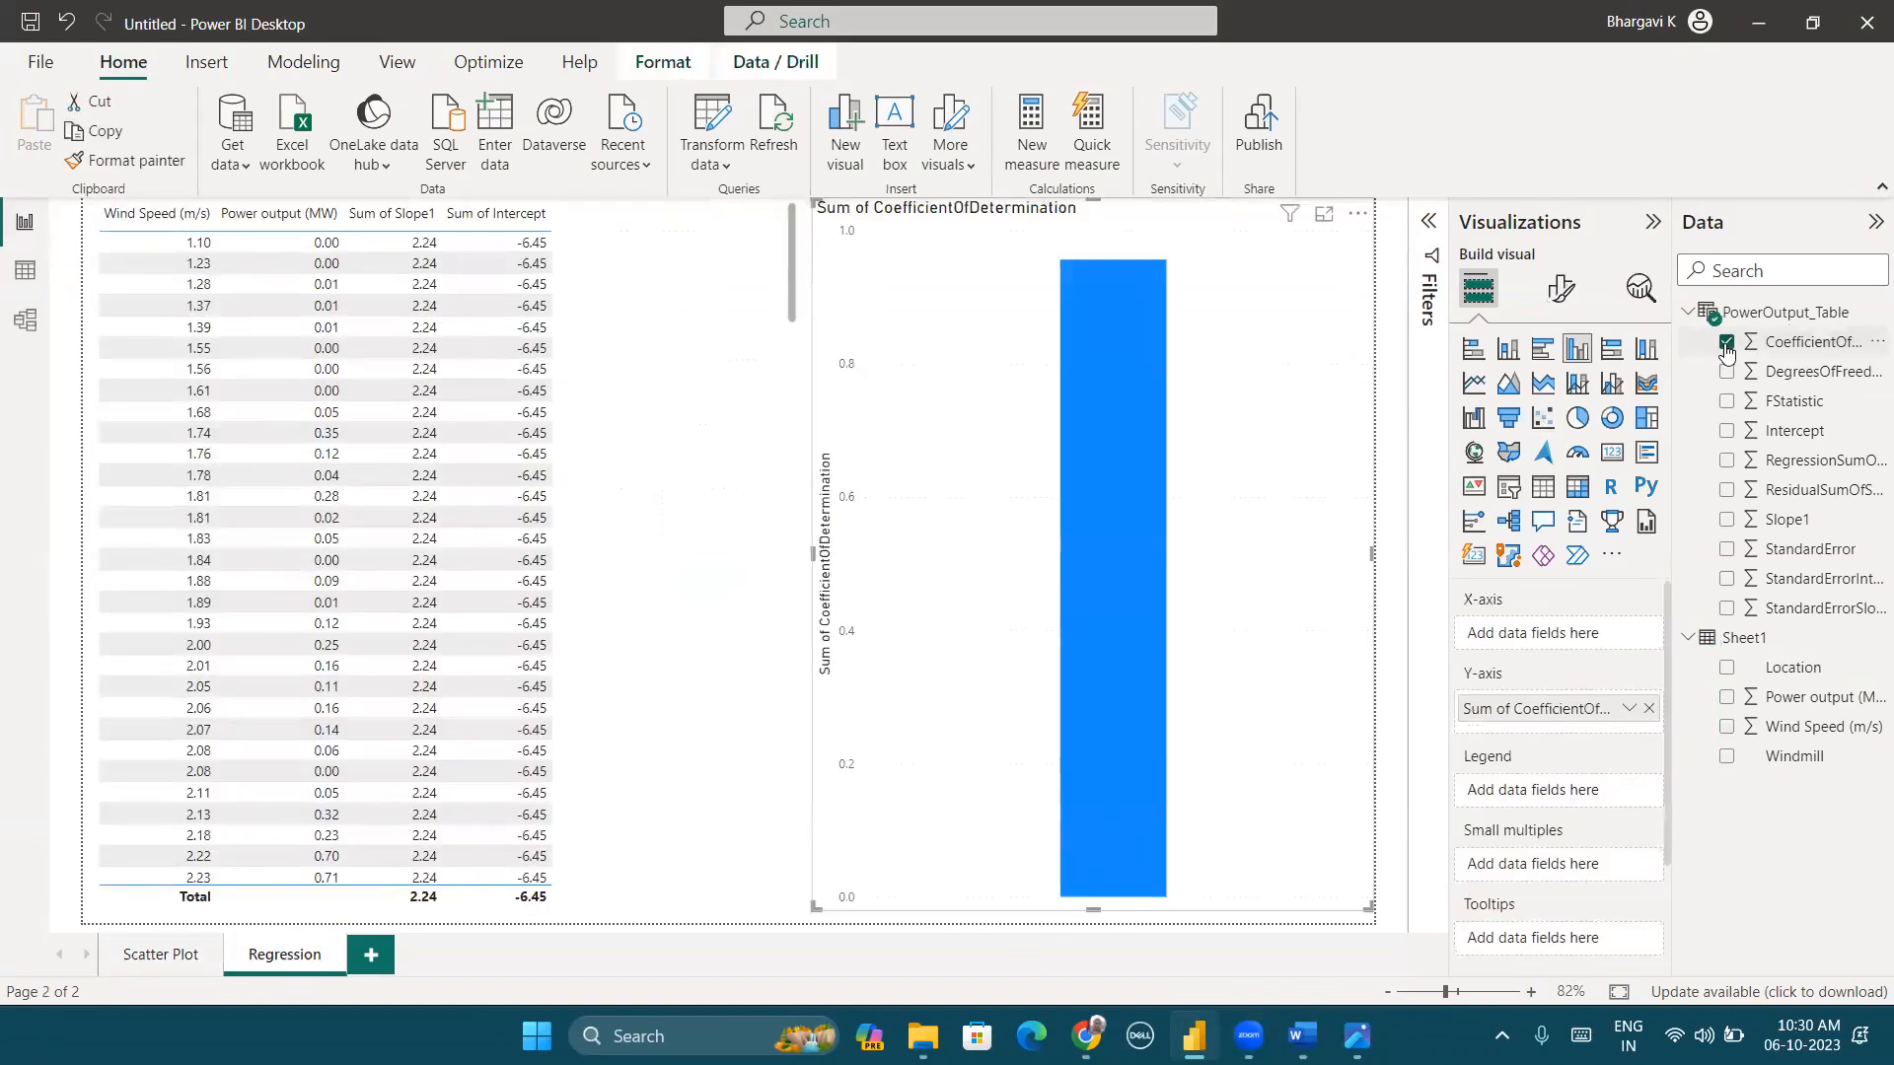
pyautogui.click(1358, 214)
pyautogui.click(1421, 301)
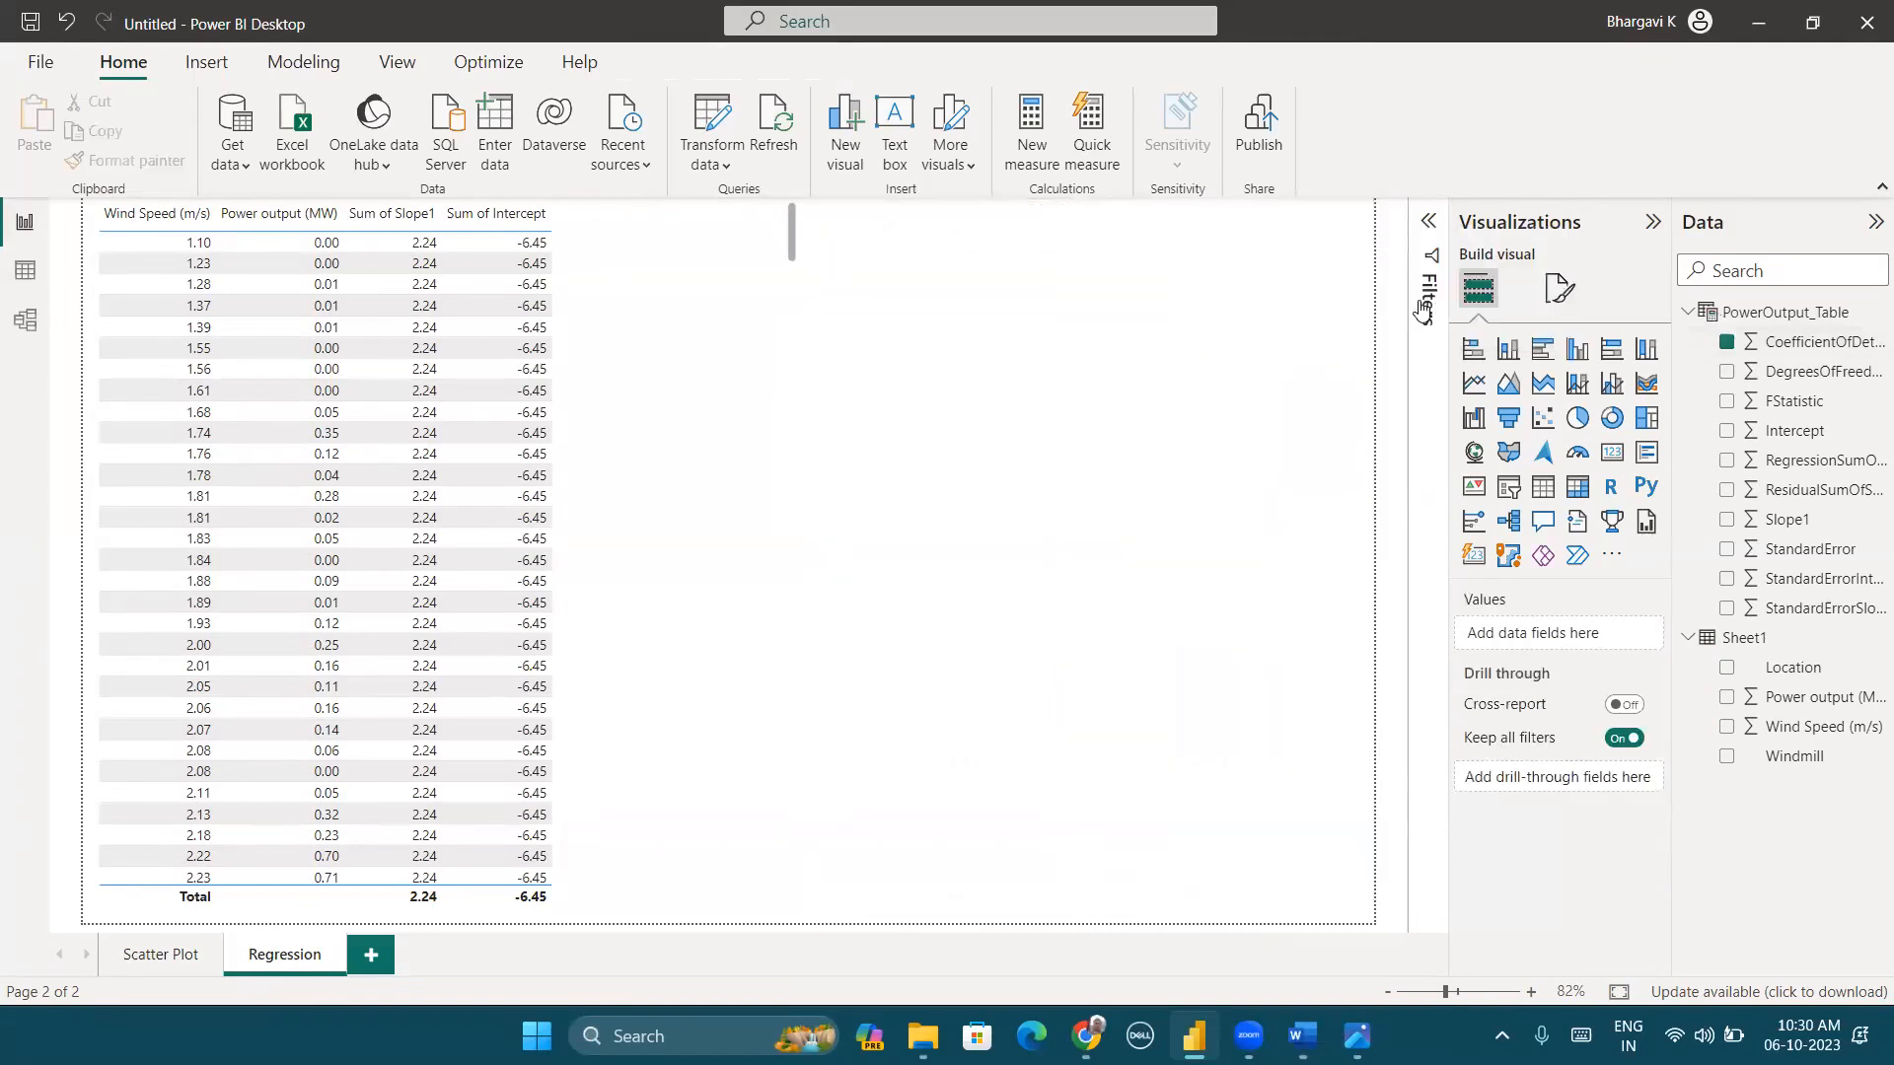
# Step: Add the CoefficientOfDetermination field of PowerOutput_Table to the wind speed and power output table visual
pyautogui.click(714, 381)
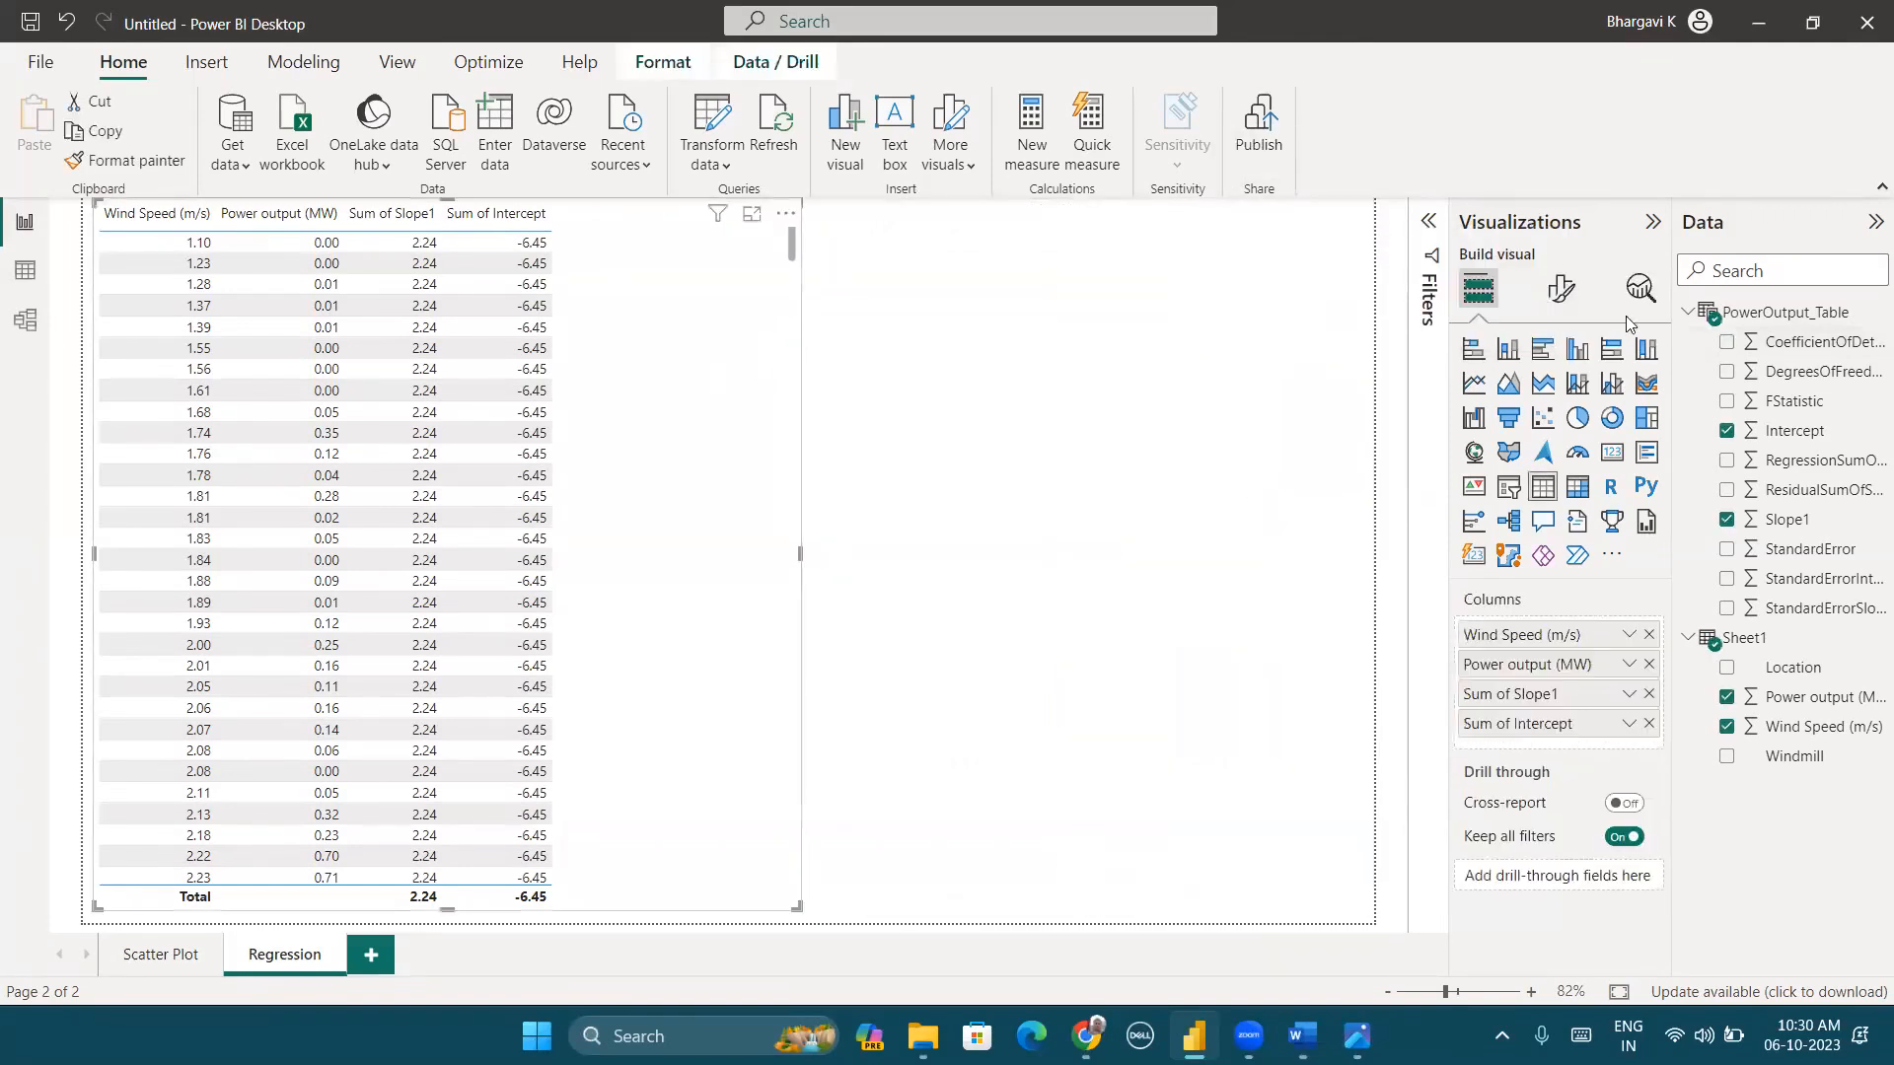
pyautogui.click(1726, 342)
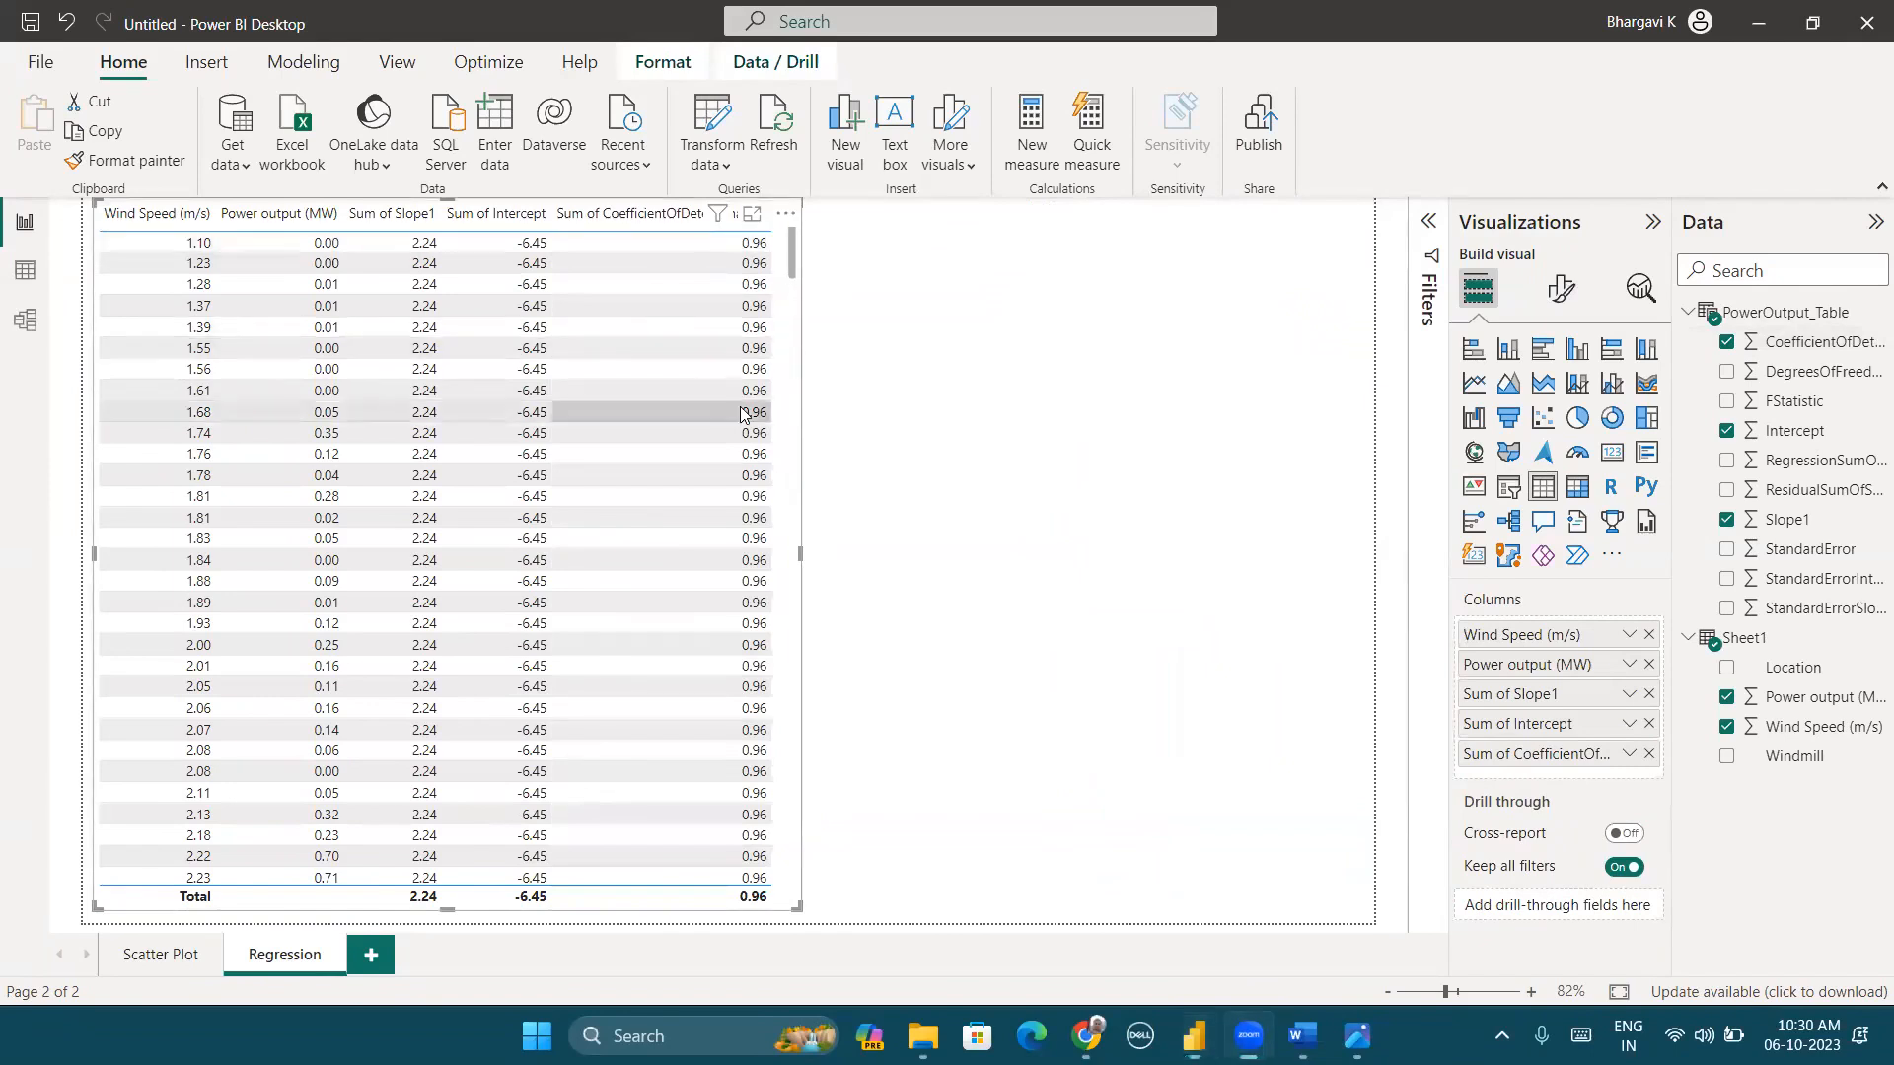
# Step: Switch to the Word notes and write "Coefficient of determination > 0.8 Strong" on the line beneath the Direction and Strength list
pyautogui.hotkey('alt', 'Tab')
pyautogui.press('Tab')
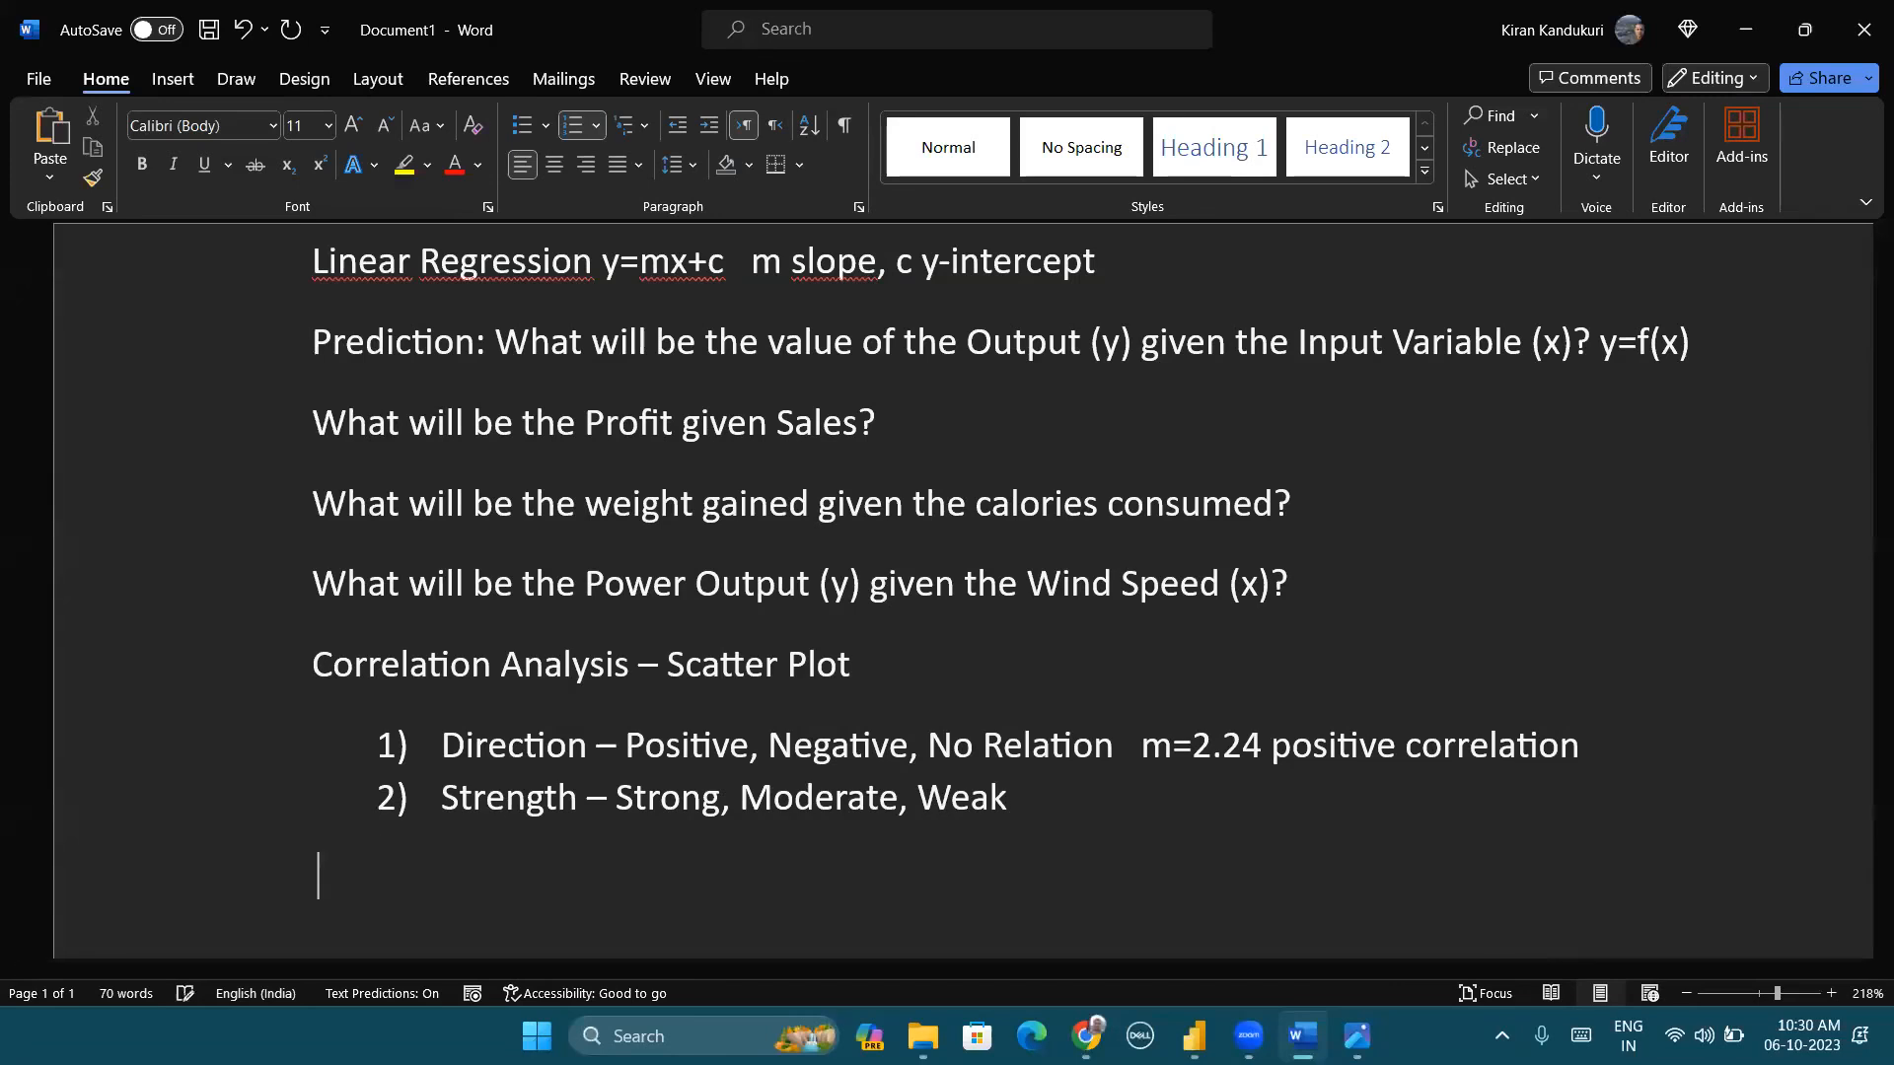
pyautogui.write('Cof')
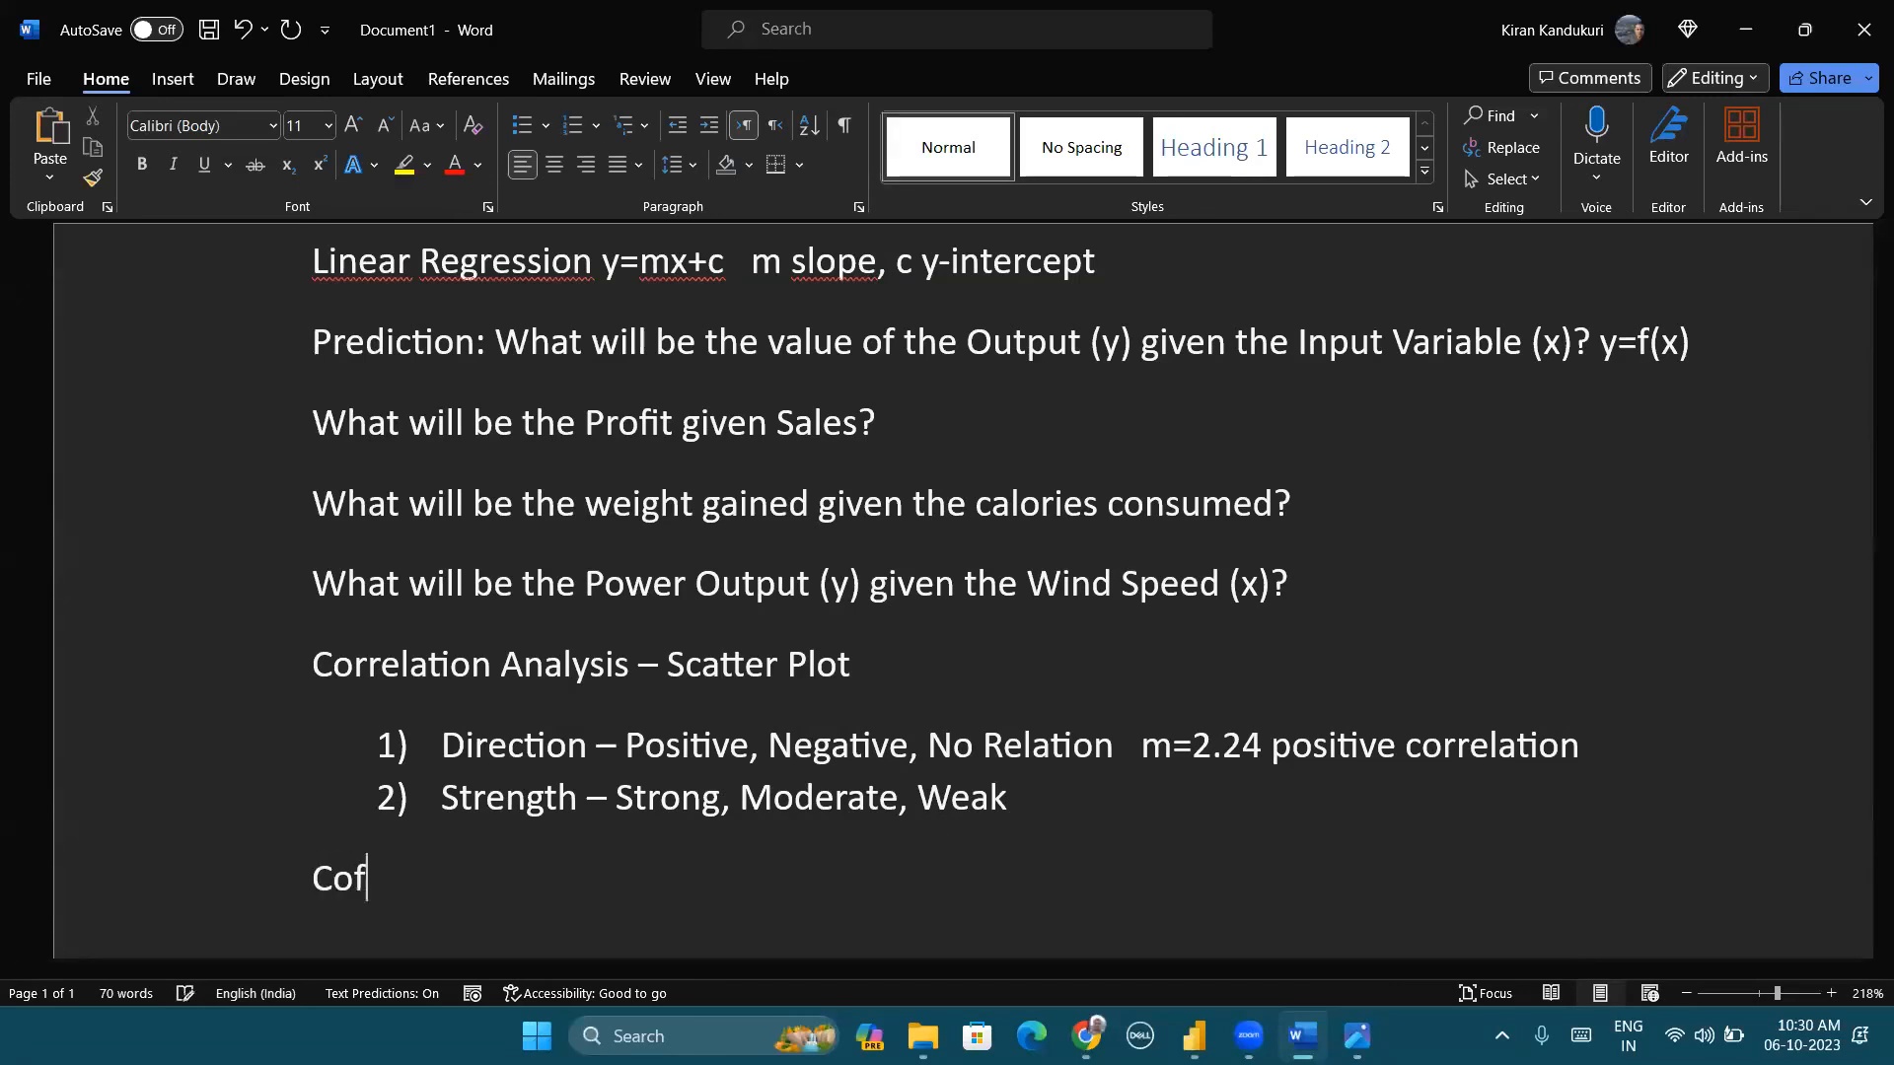
pyautogui.press('BackSpace')
pyautogui.write('efficient o')
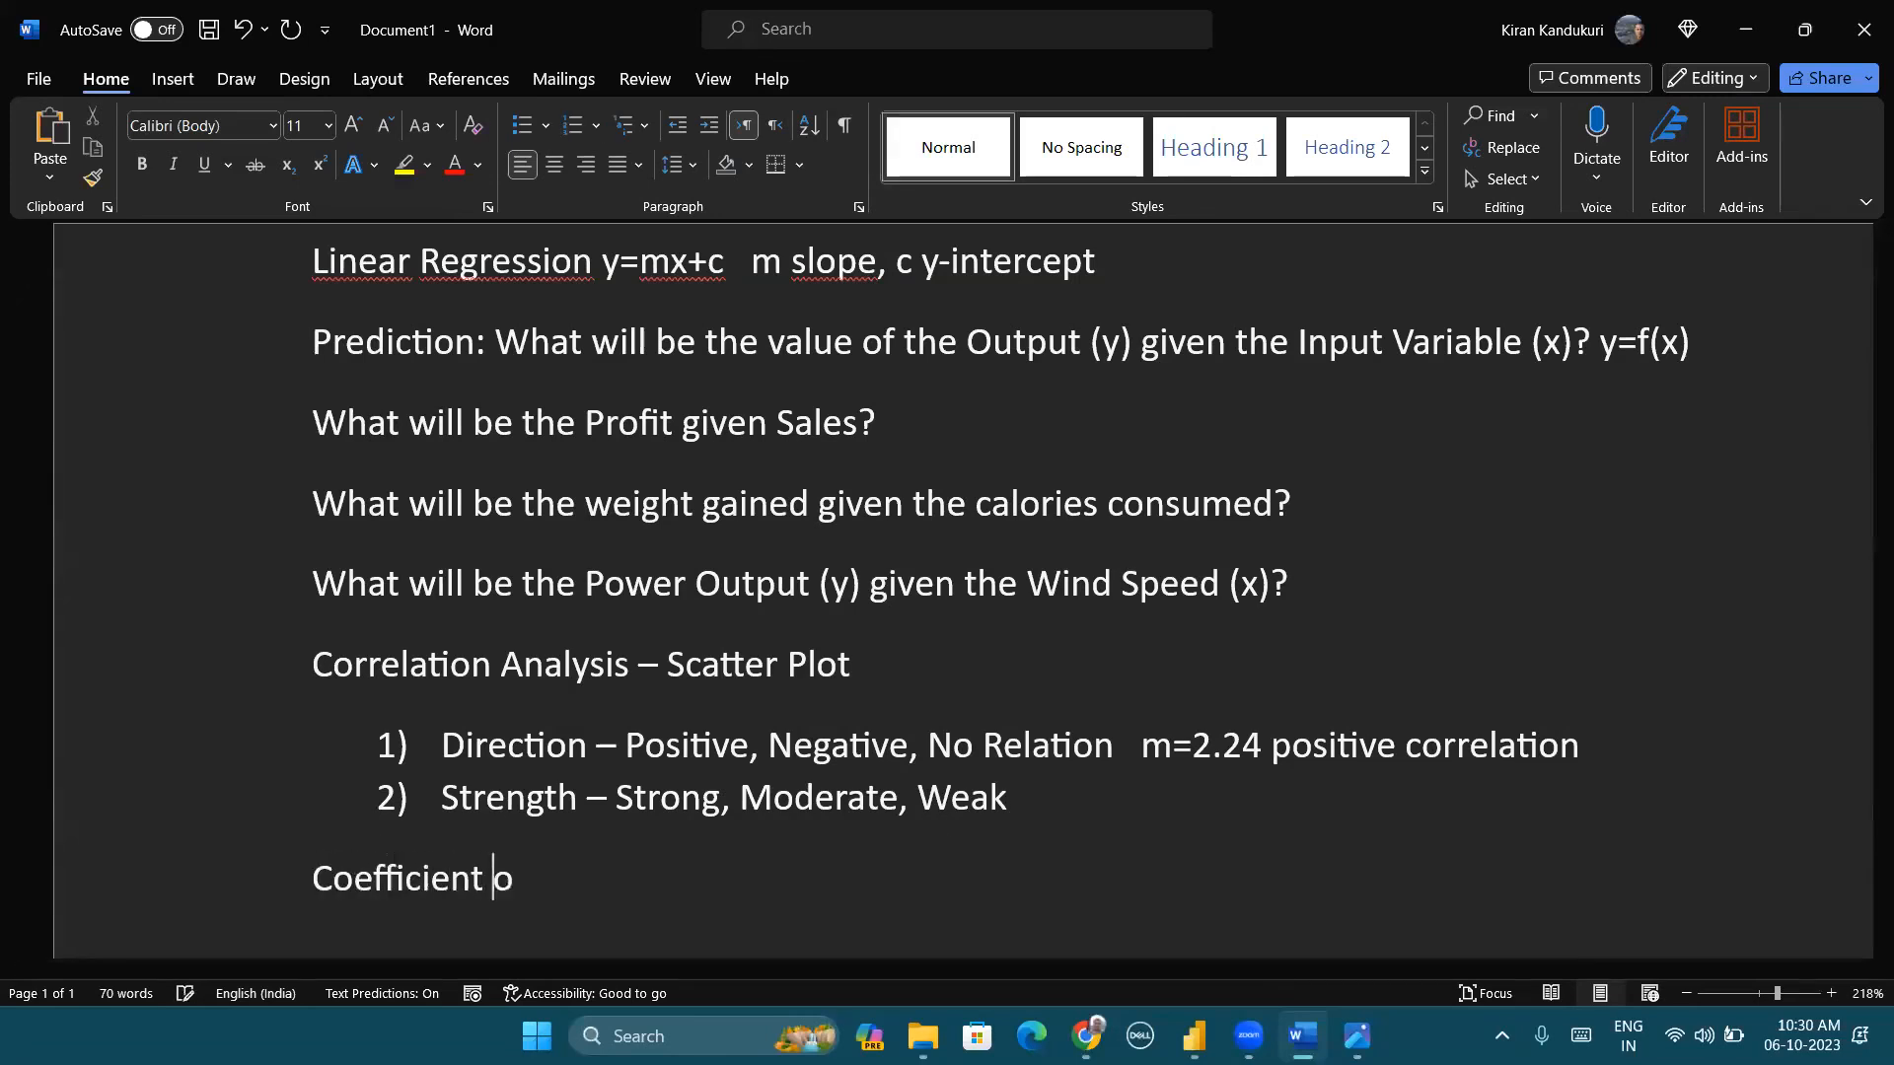
pyautogui.write('f determinatio')
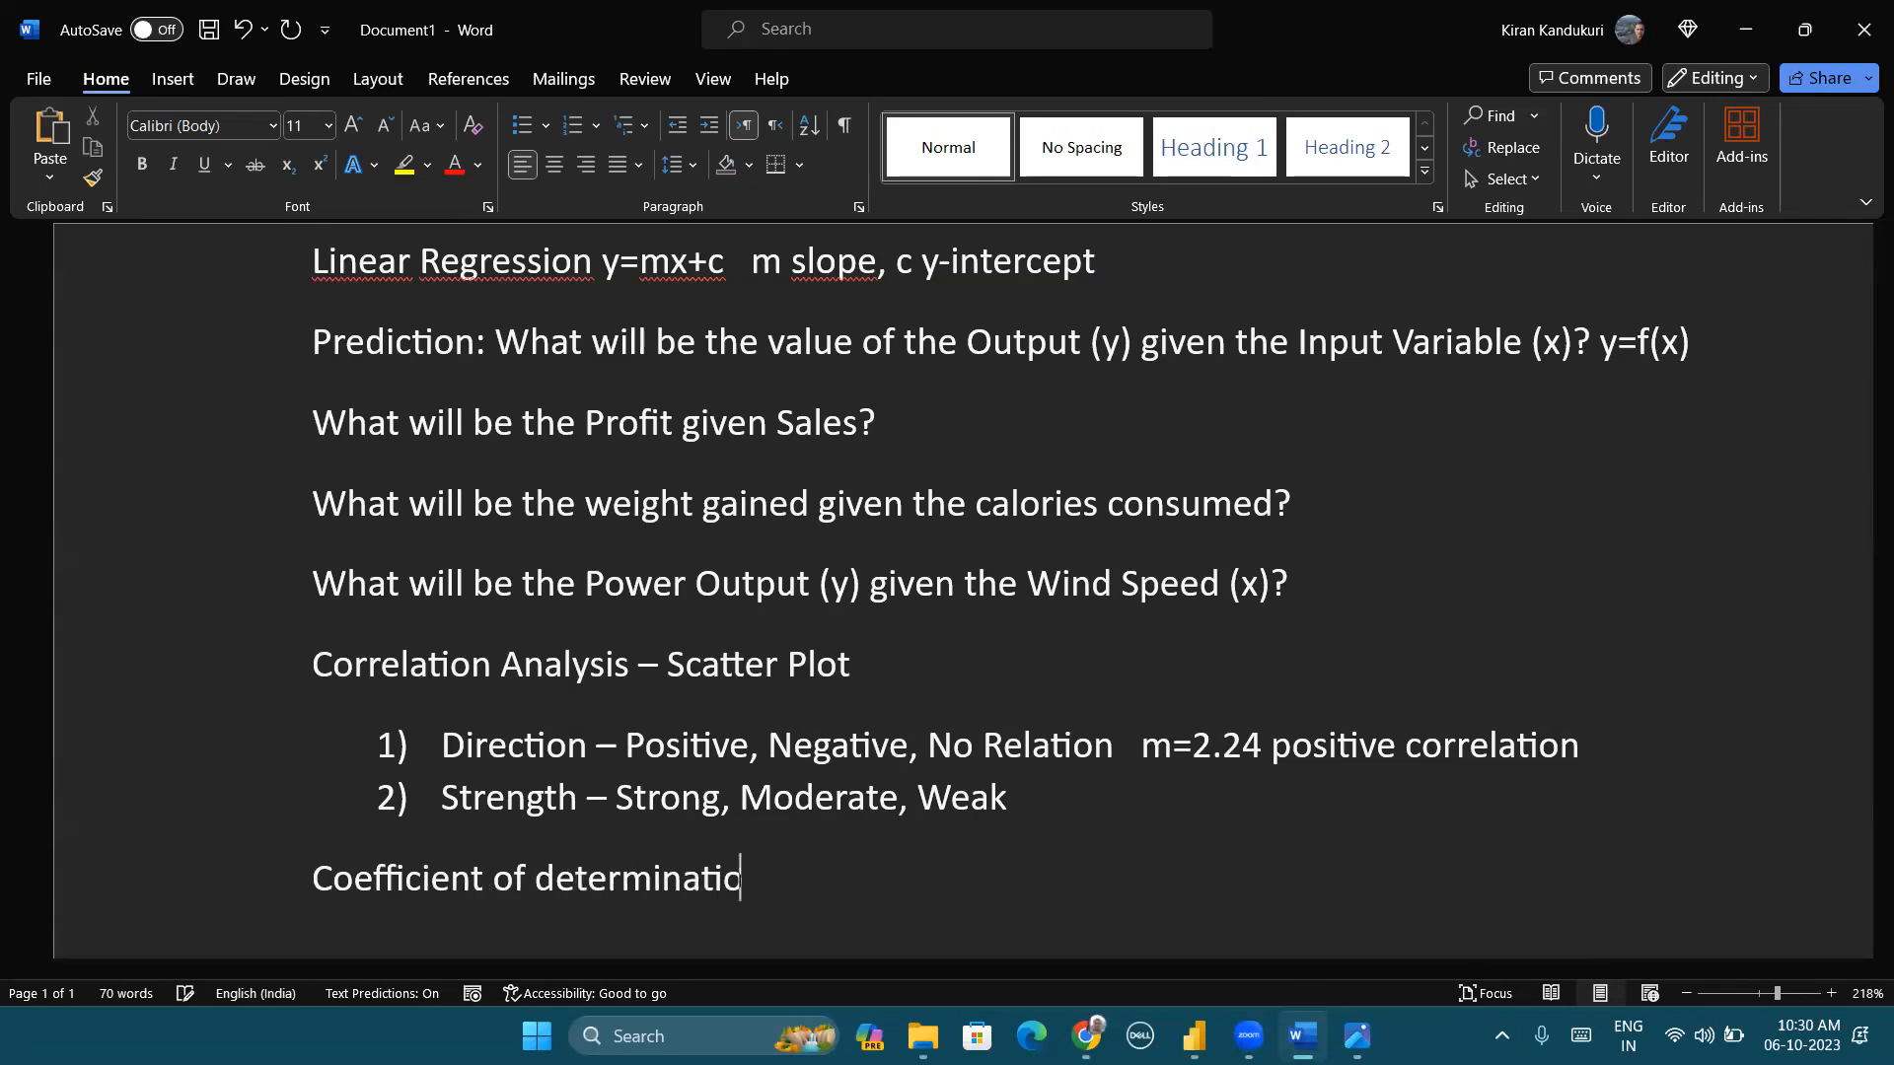
pyautogui.write('n > 0.8 Strong')
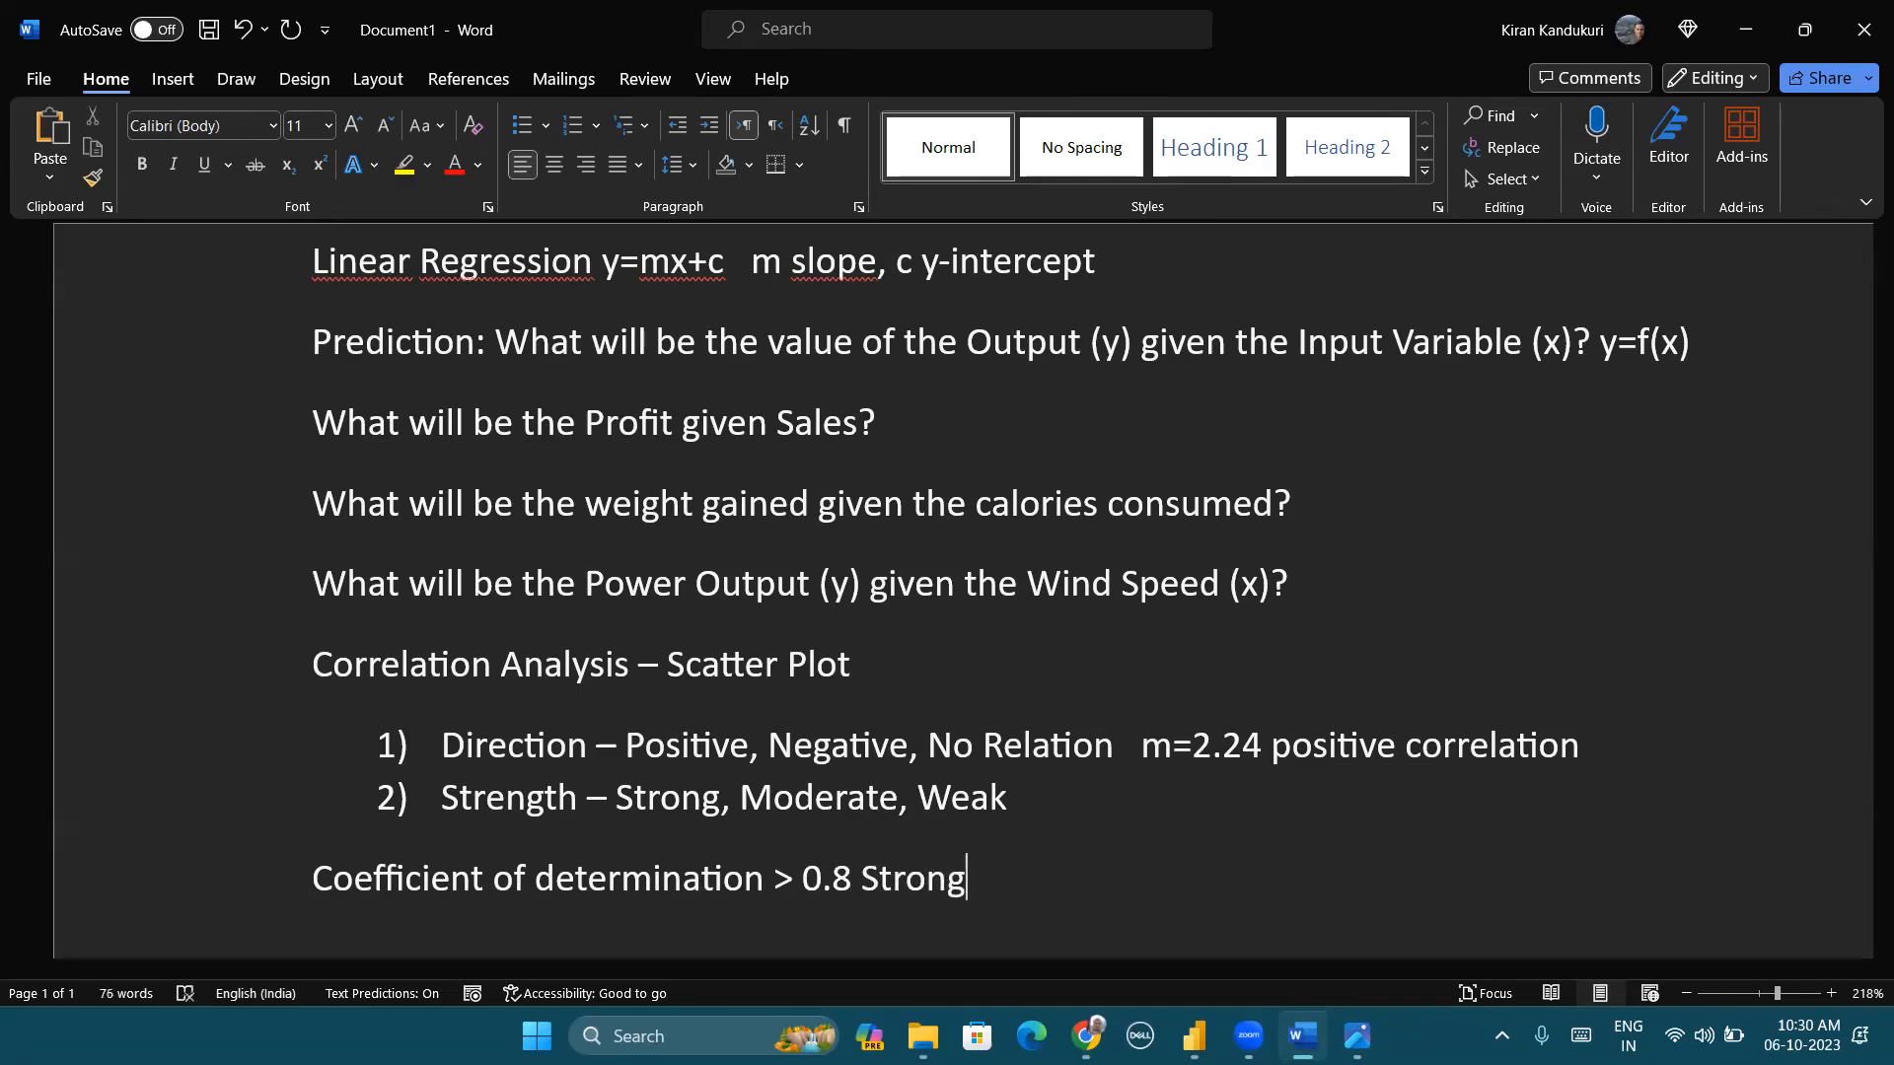
# Step: Add a new line reading "0.65 to 0.8 Moderate" beneath the coefficient of determination note
pyautogui.press('Return')
pyautogui.write('065 t')
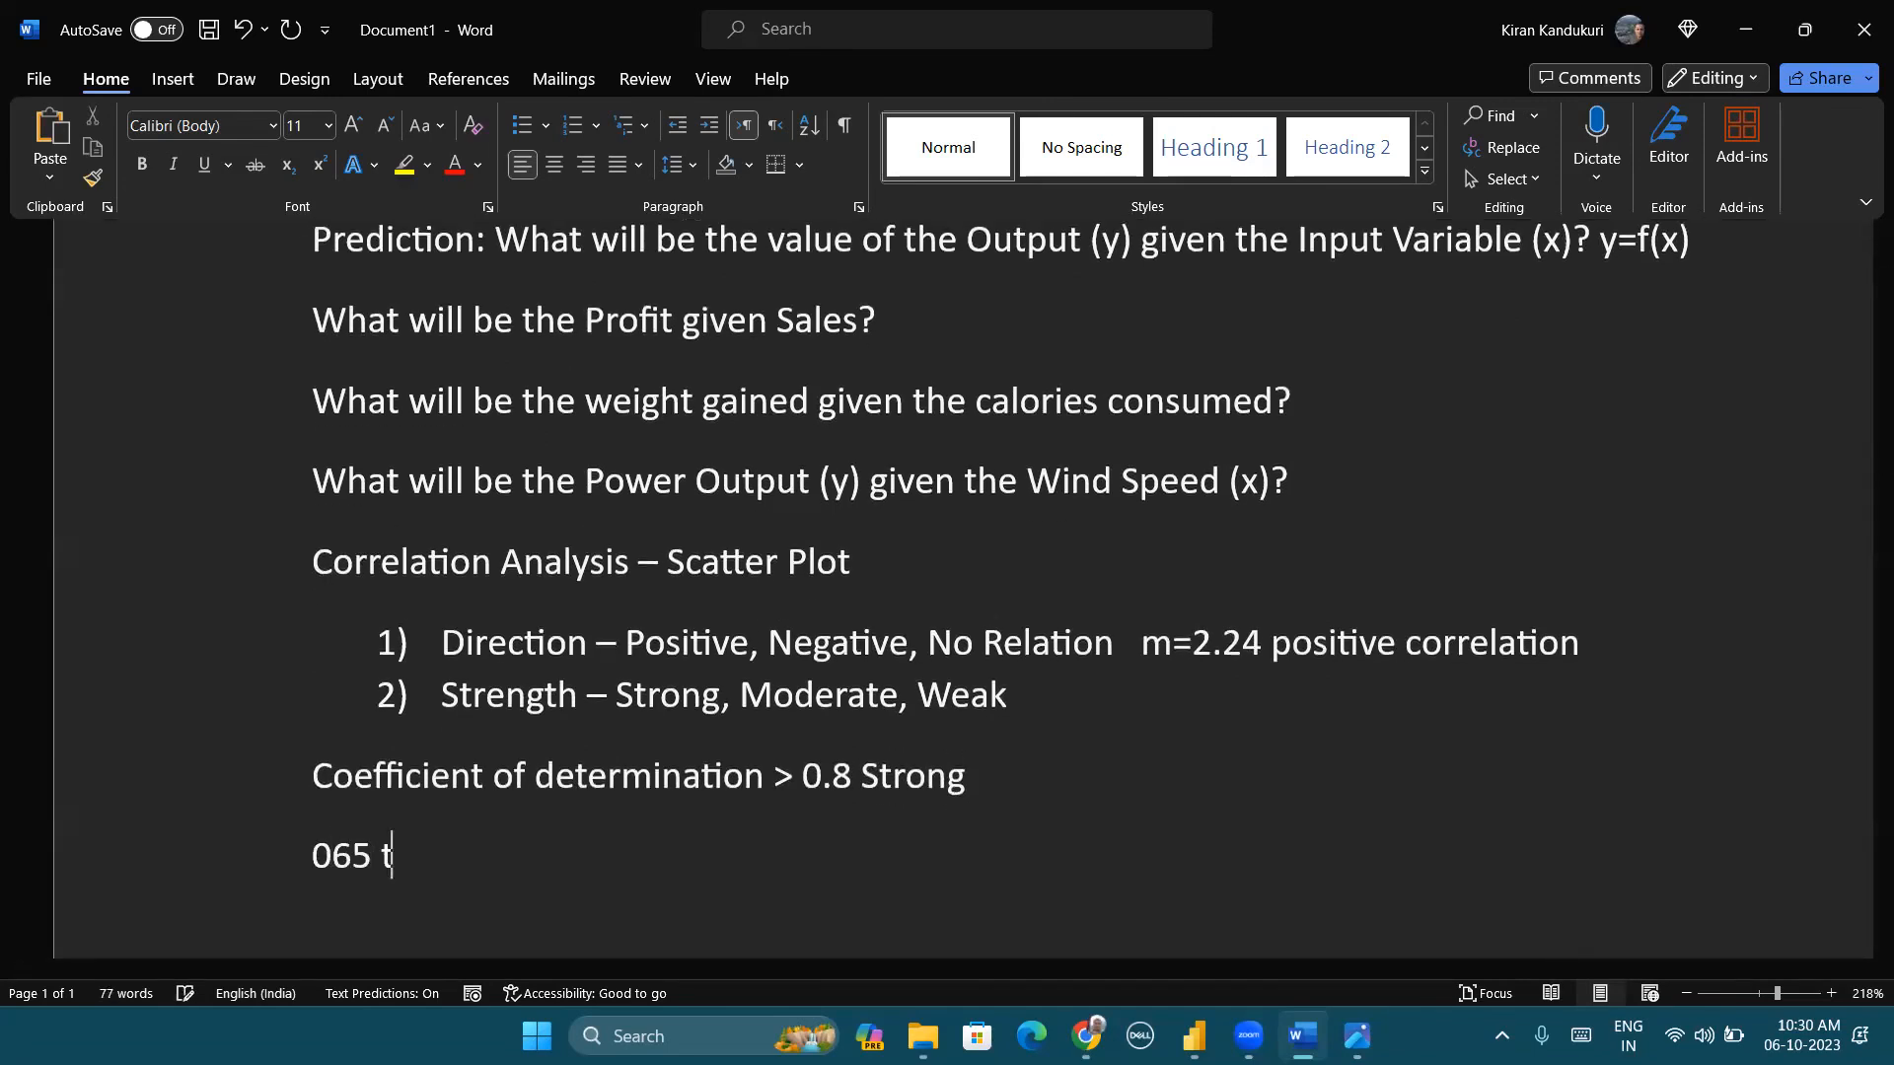
pyautogui.write('o 08')
pyautogui.press('BackSpace')
pyautogui.press('BackSpace')
pyautogui.press('BackSpace')
pyautogui.press('BackSpace')
pyautogui.press('BackSpace')
pyautogui.press('BackSpace')
pyautogui.press('BackSpace')
pyautogui.press('BackSpace')
pyautogui.write('.65 to 0.8 ')
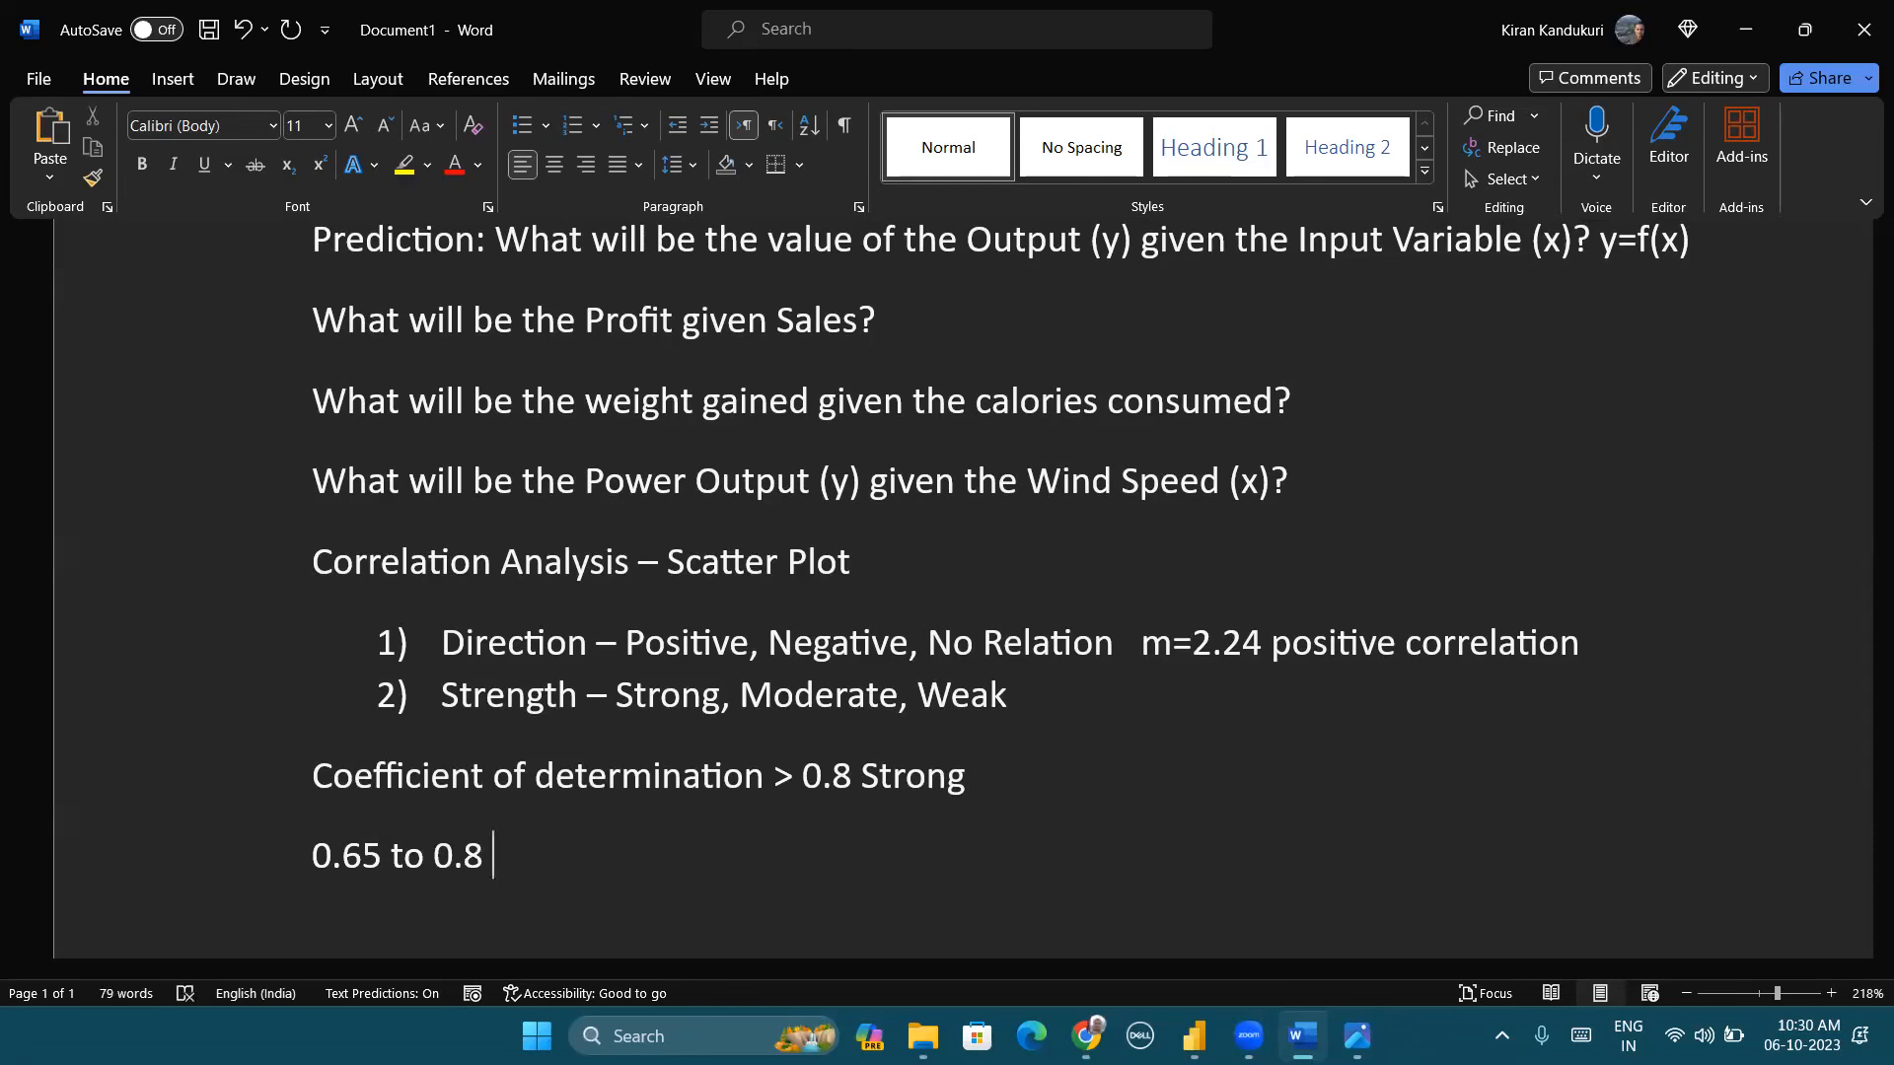
pyautogui.write('Moderate')
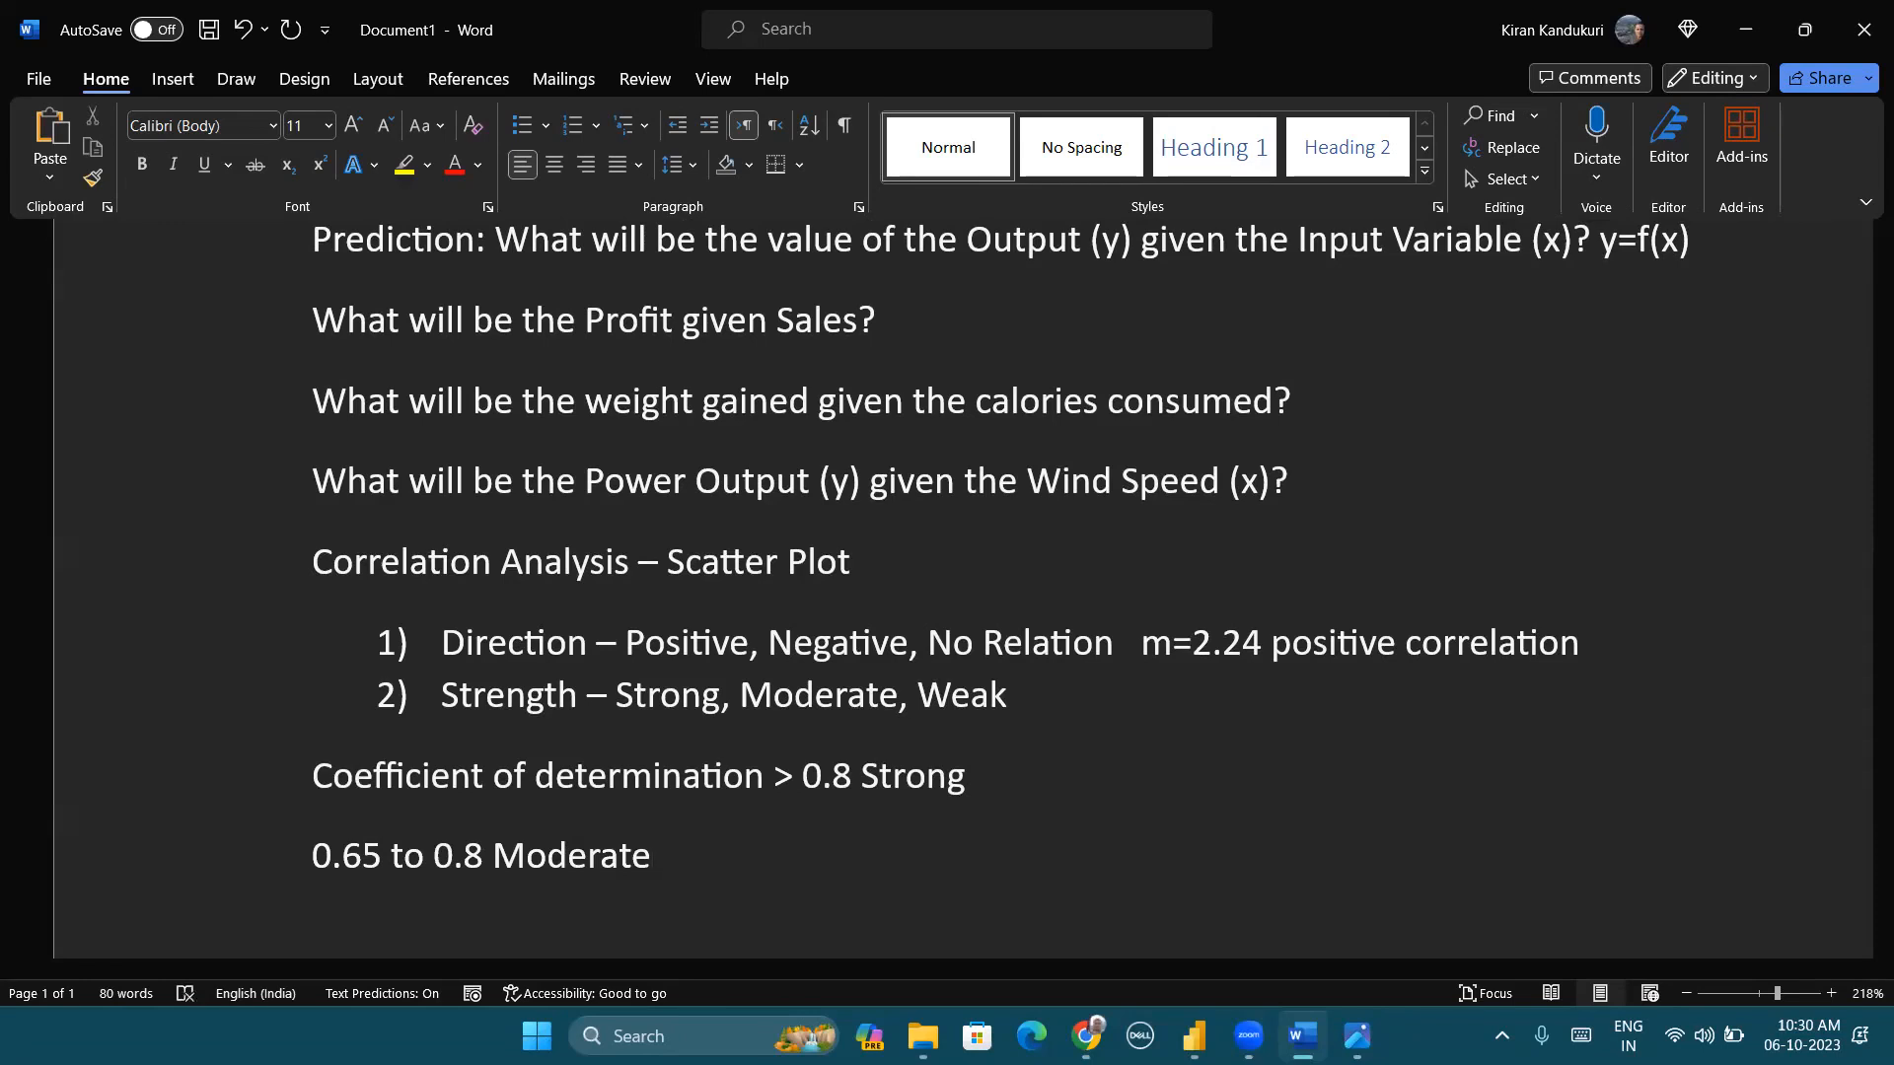
# Step: Add a final threshold line reading "< 0.65 Weak" beneath the Moderate line
pyautogui.press('Return')
pyautogui.write('< 0.65 Weak')
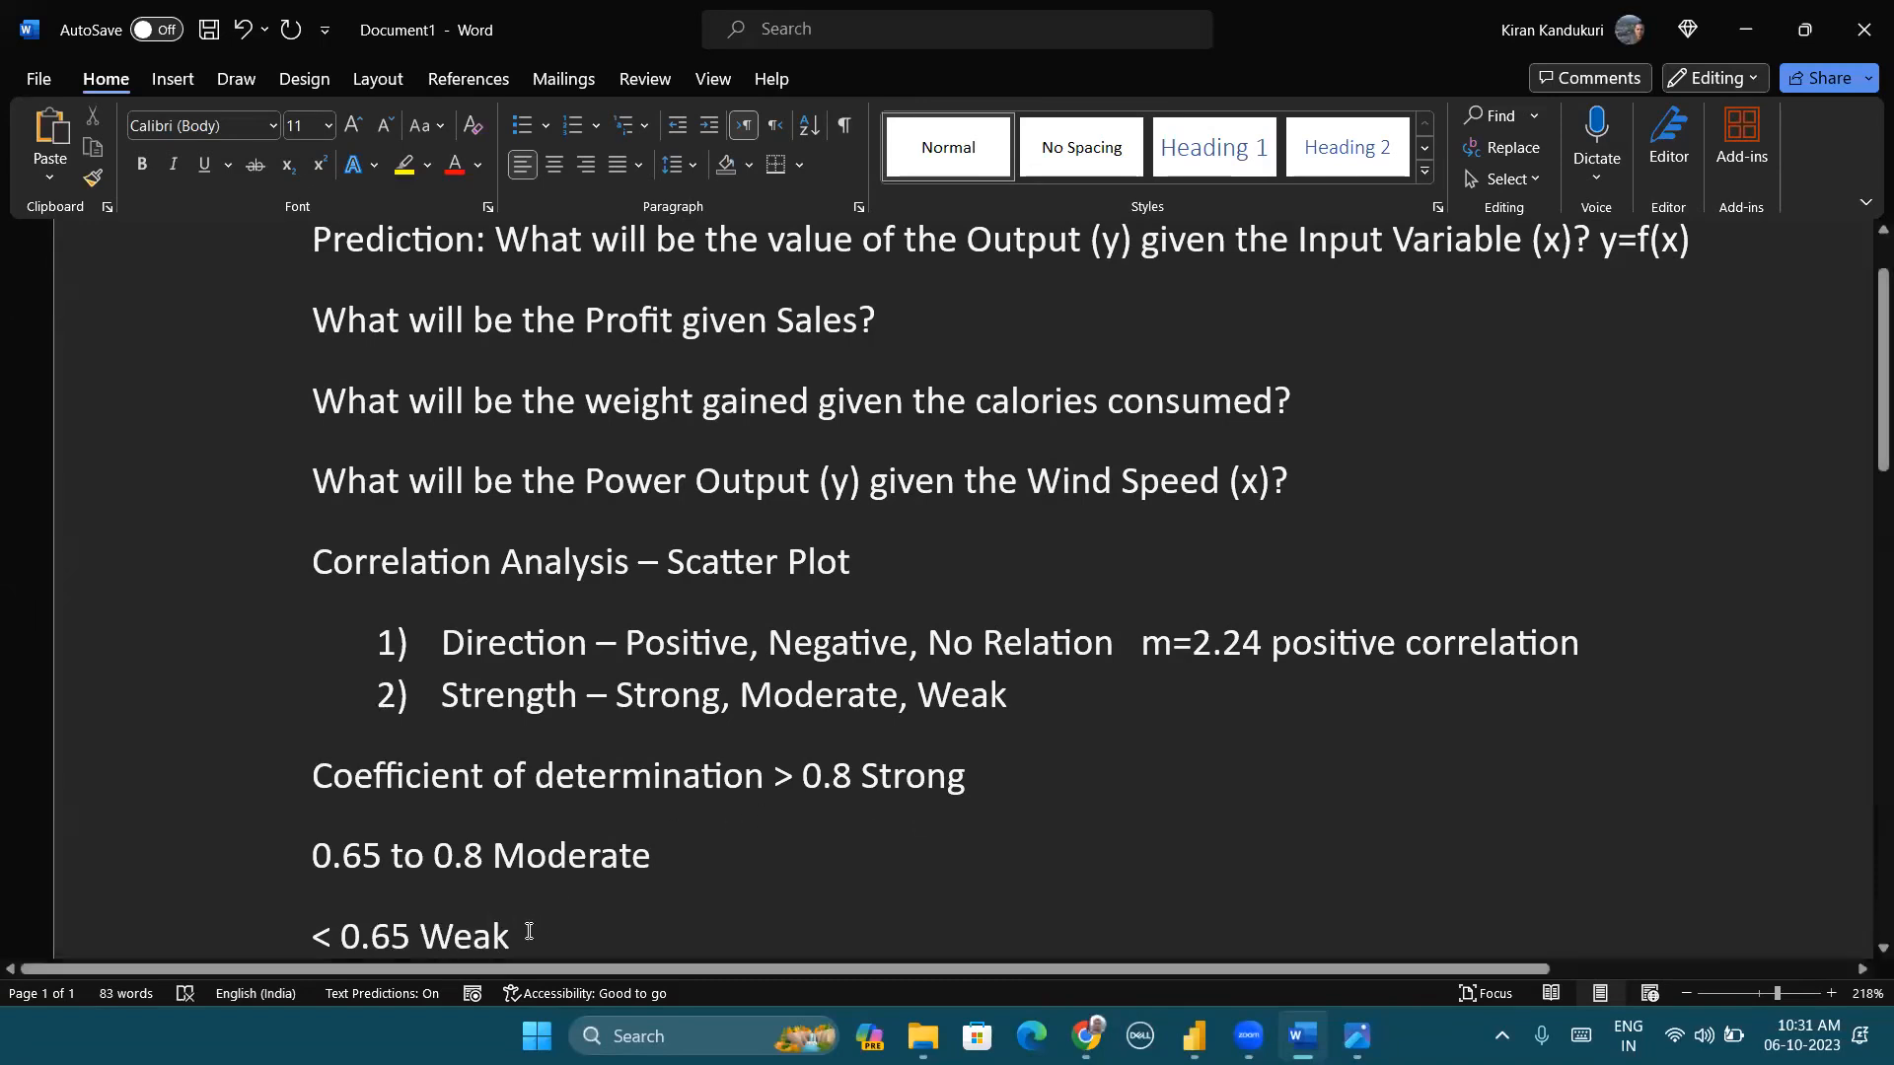
pyautogui.moveTo(513, 937); pyautogui.dragTo(318, 888)
pyautogui.click(612, 887)
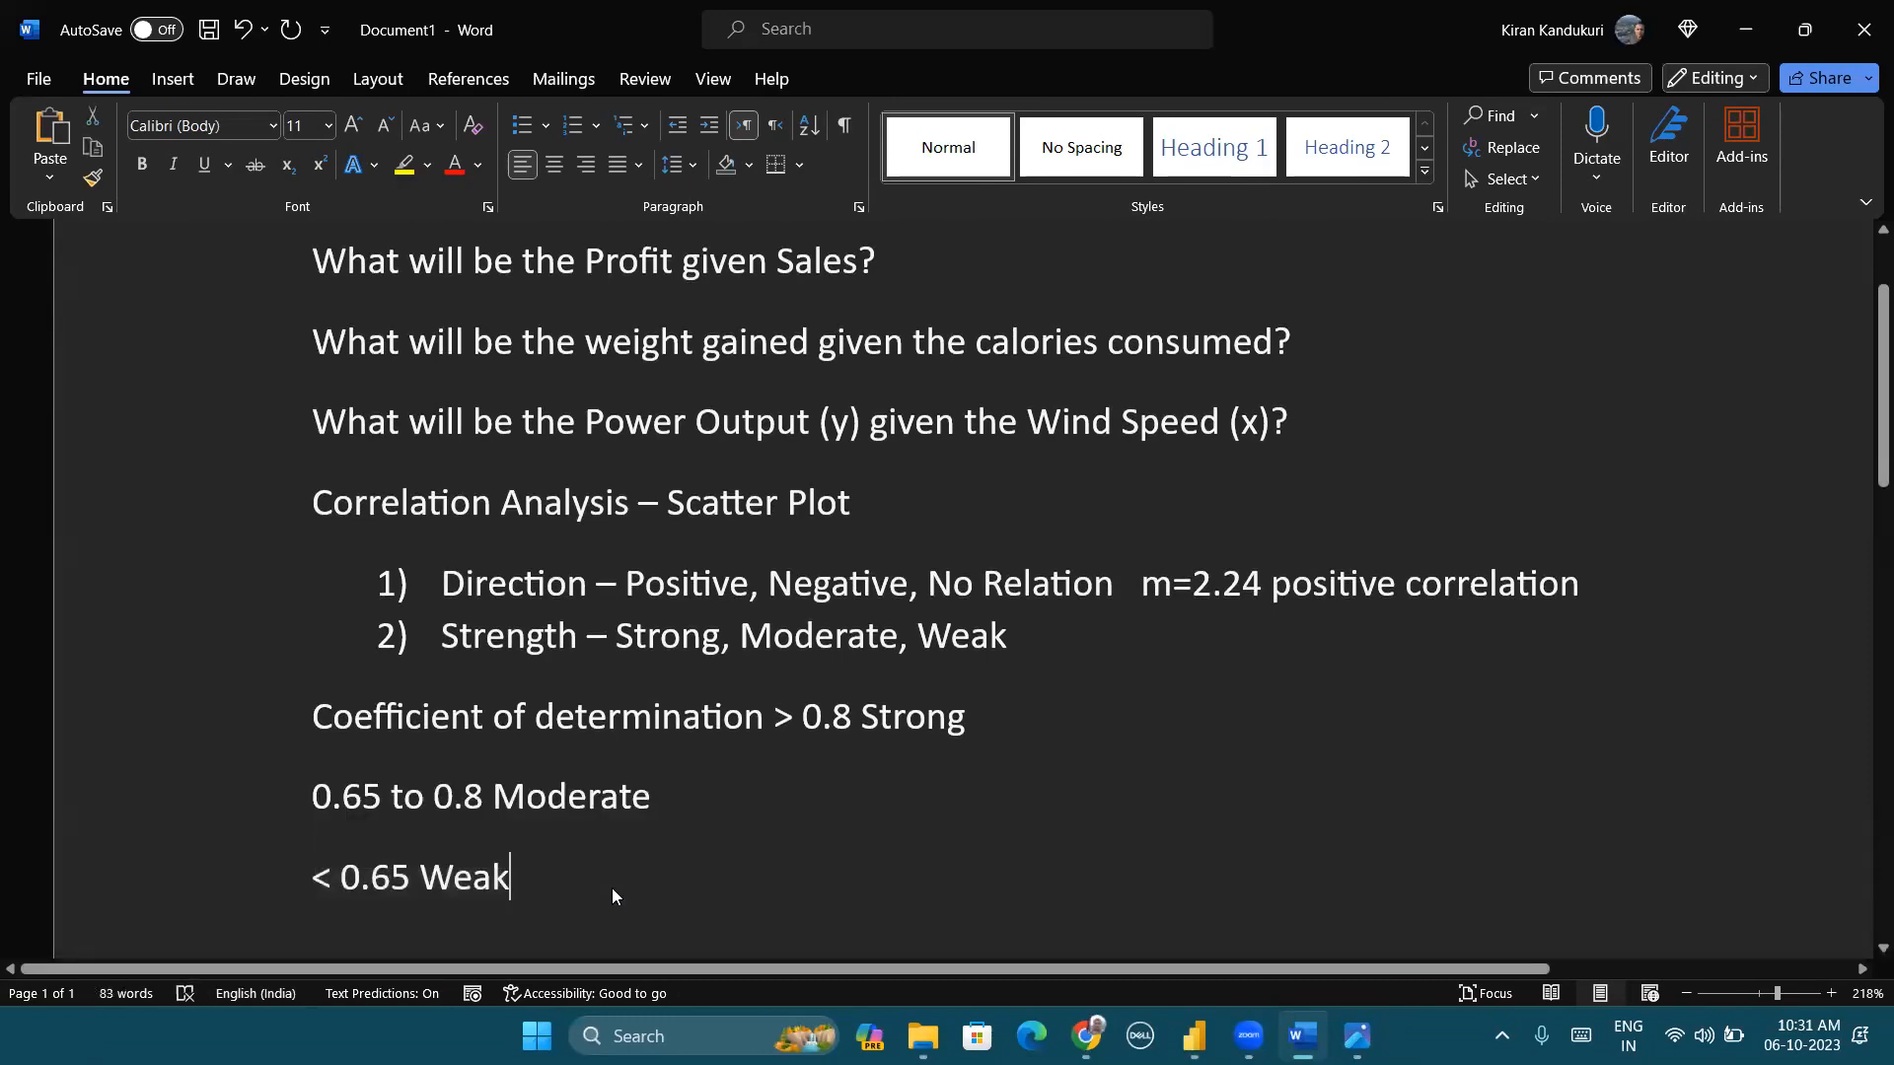
# Step: Switch to Power BI and remove the CoefficientOfDetermination, Intercept and Slope1 fields from the table visual
pyautogui.hotkey('alt', 'Tab')
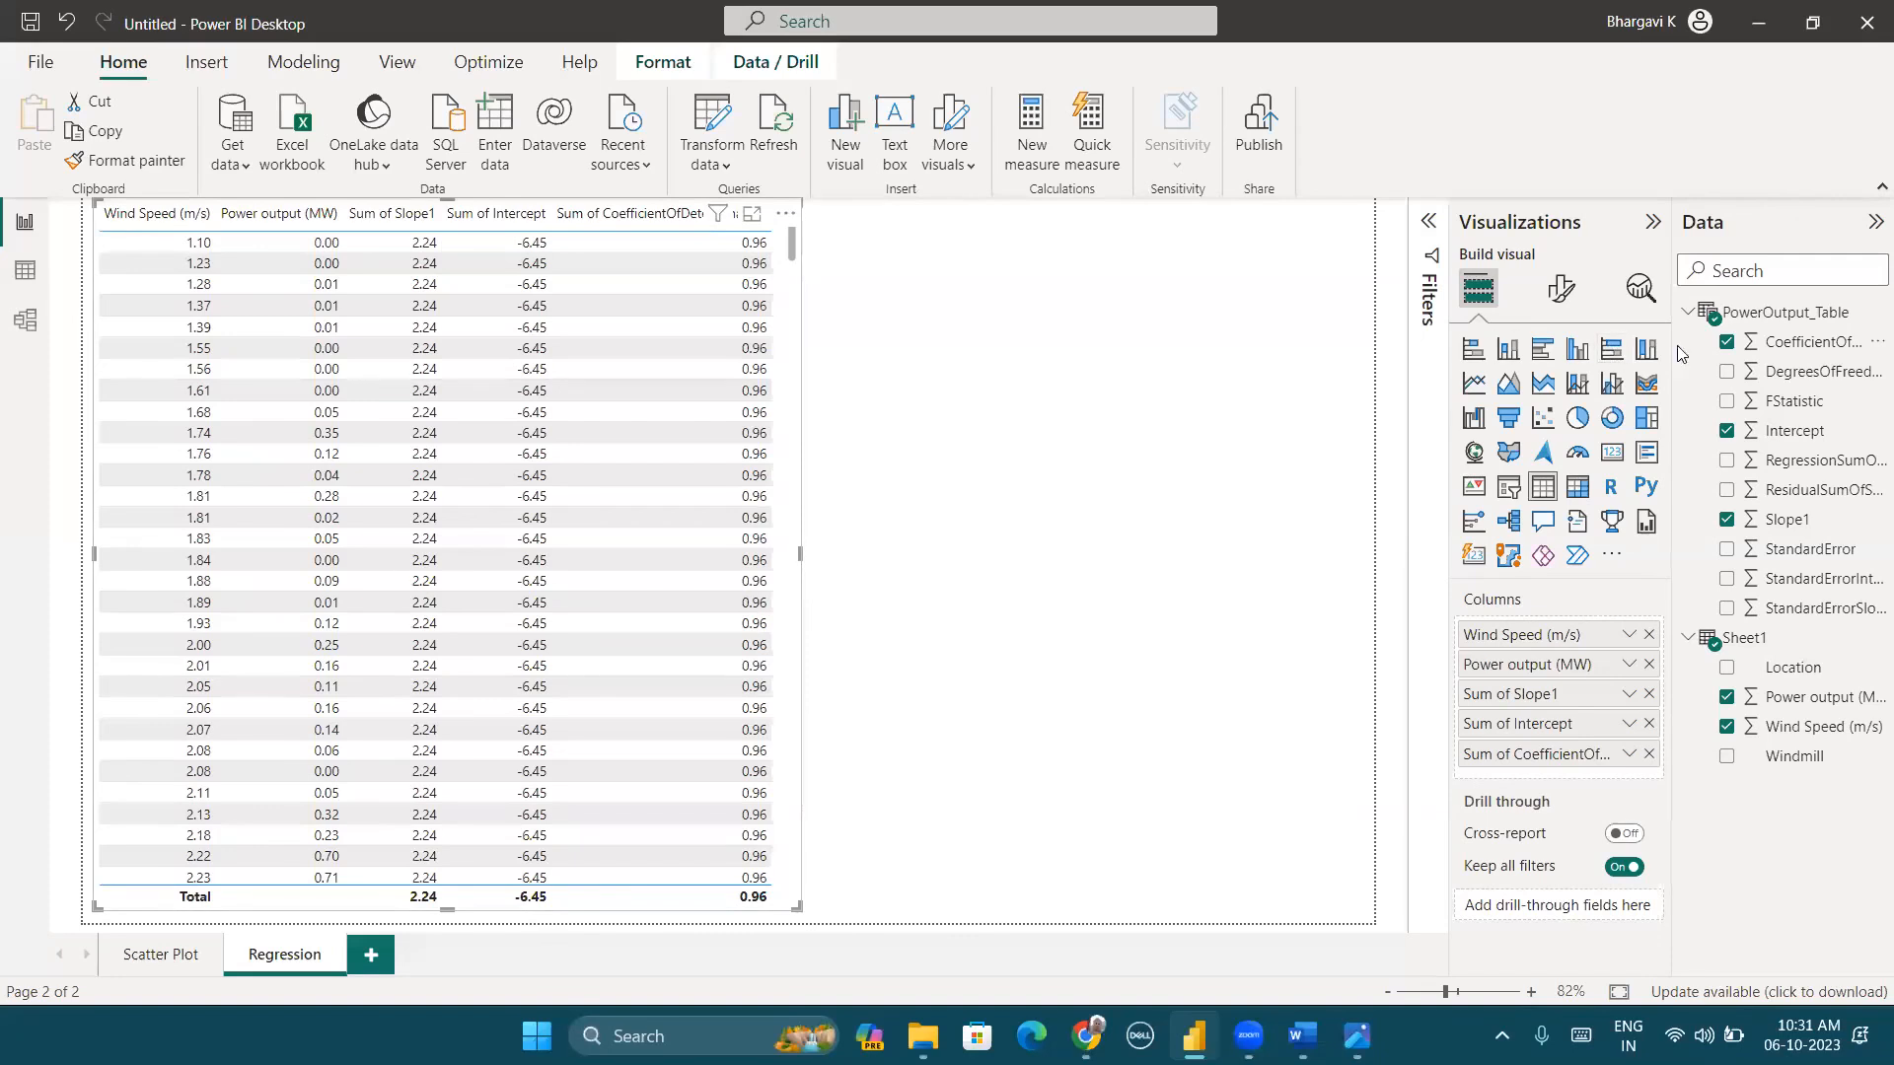
pyautogui.click(1726, 342)
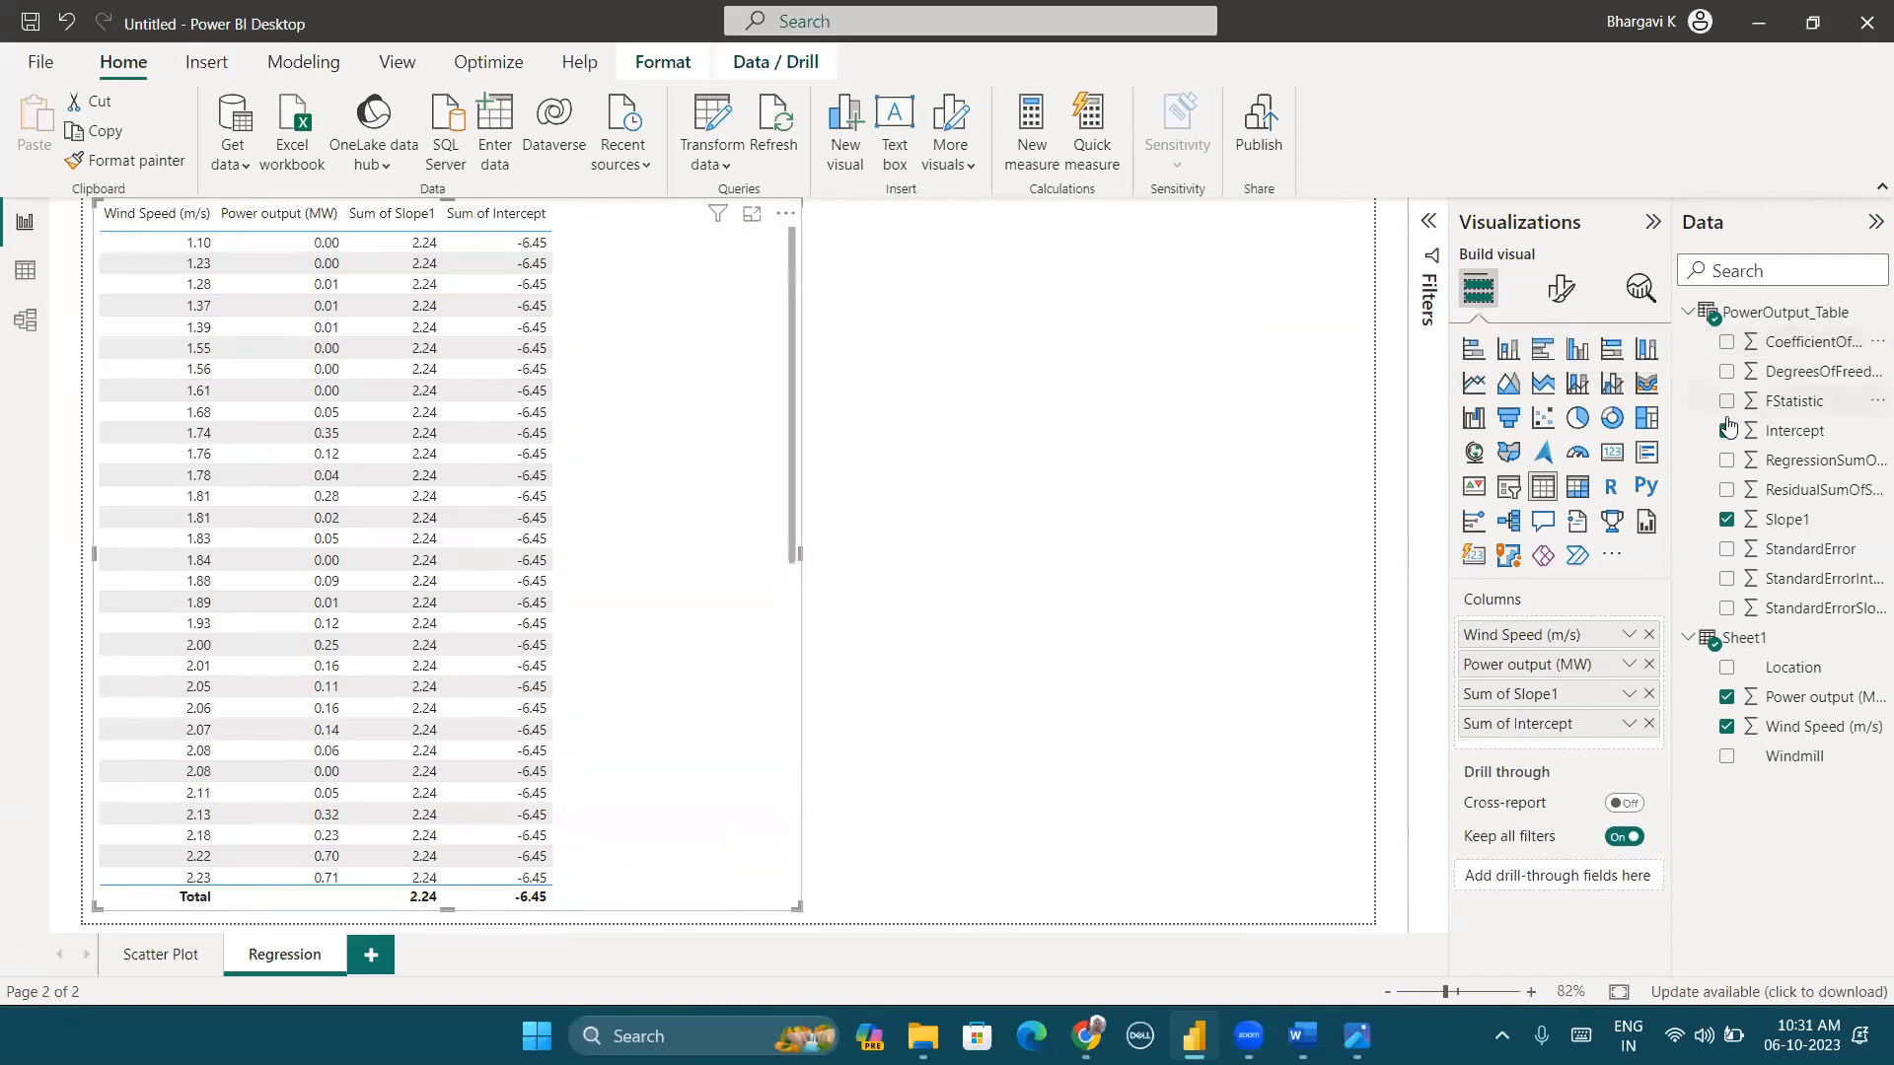
pyautogui.click(1726, 432)
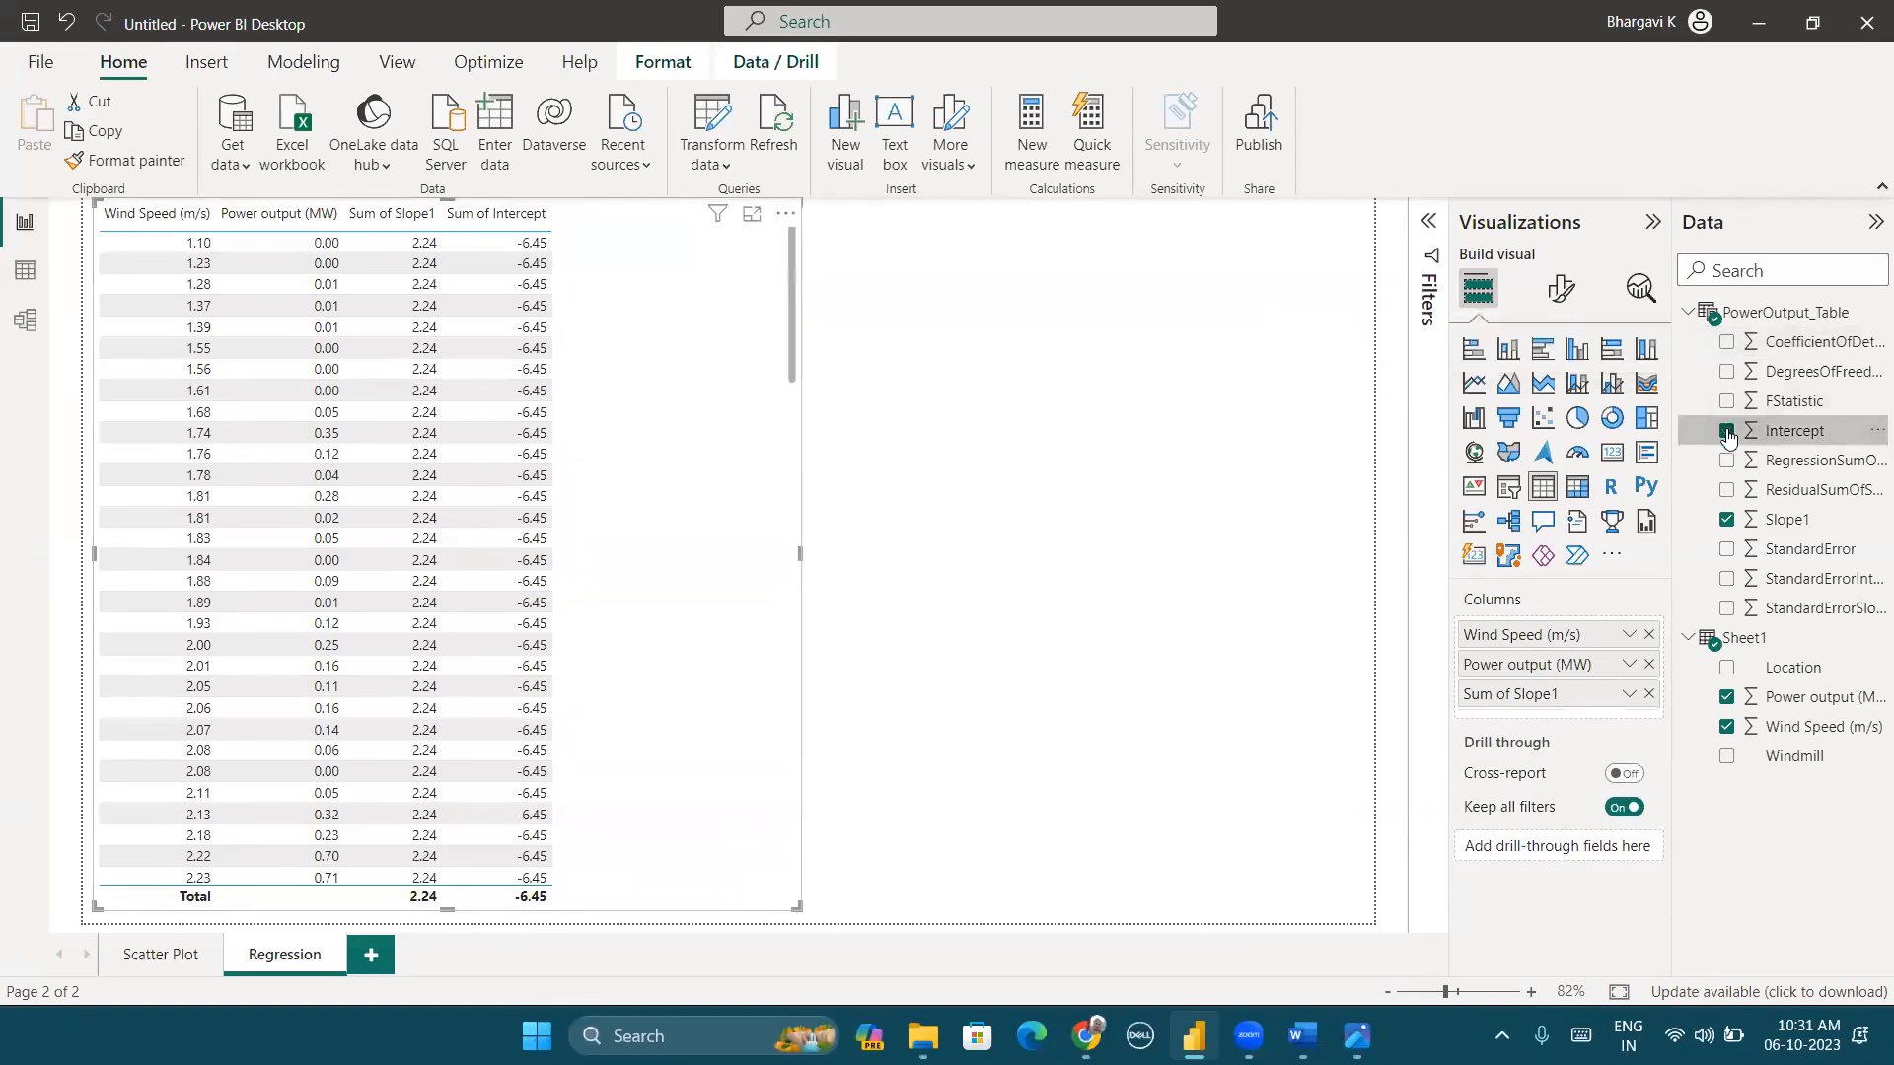
pyautogui.click(1727, 522)
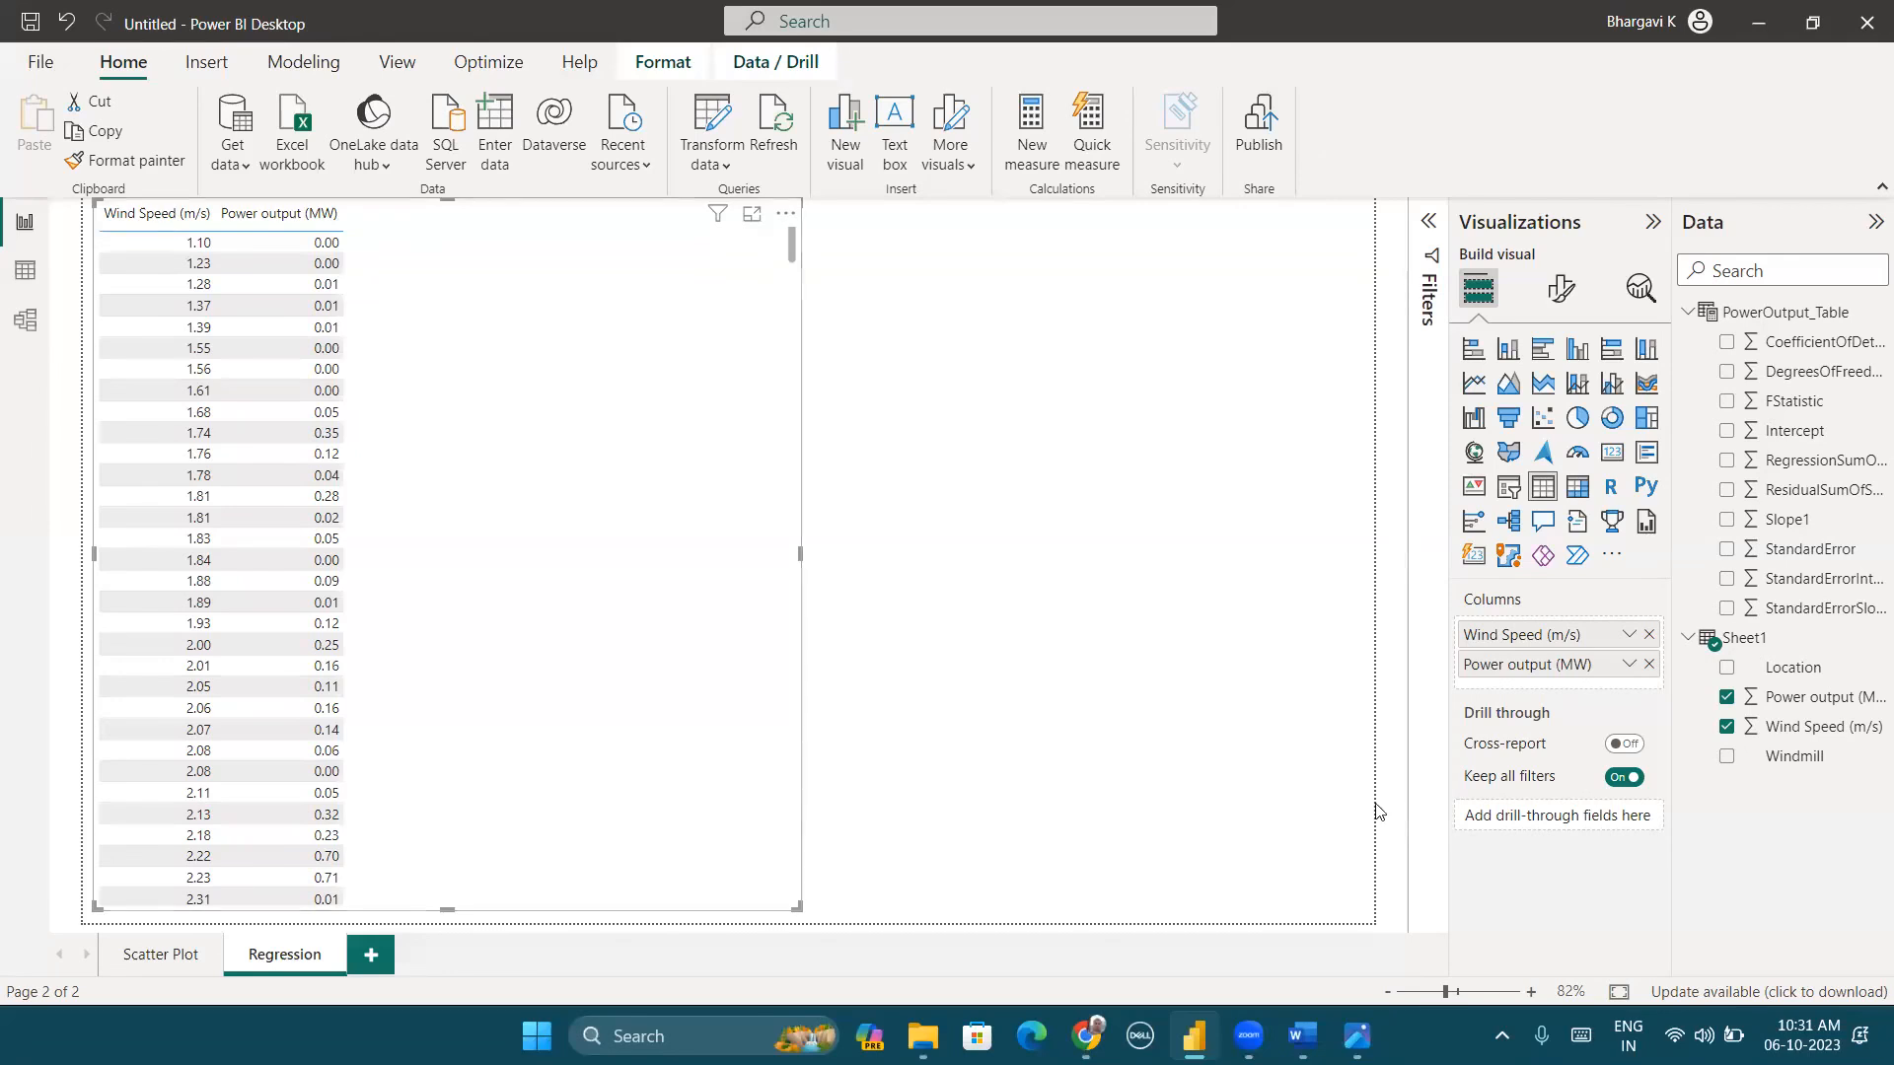
# Step: Switch to the Word notes and highlight the equation y=mx+c in the Linear Regression line for review
pyautogui.click(1302, 1036)
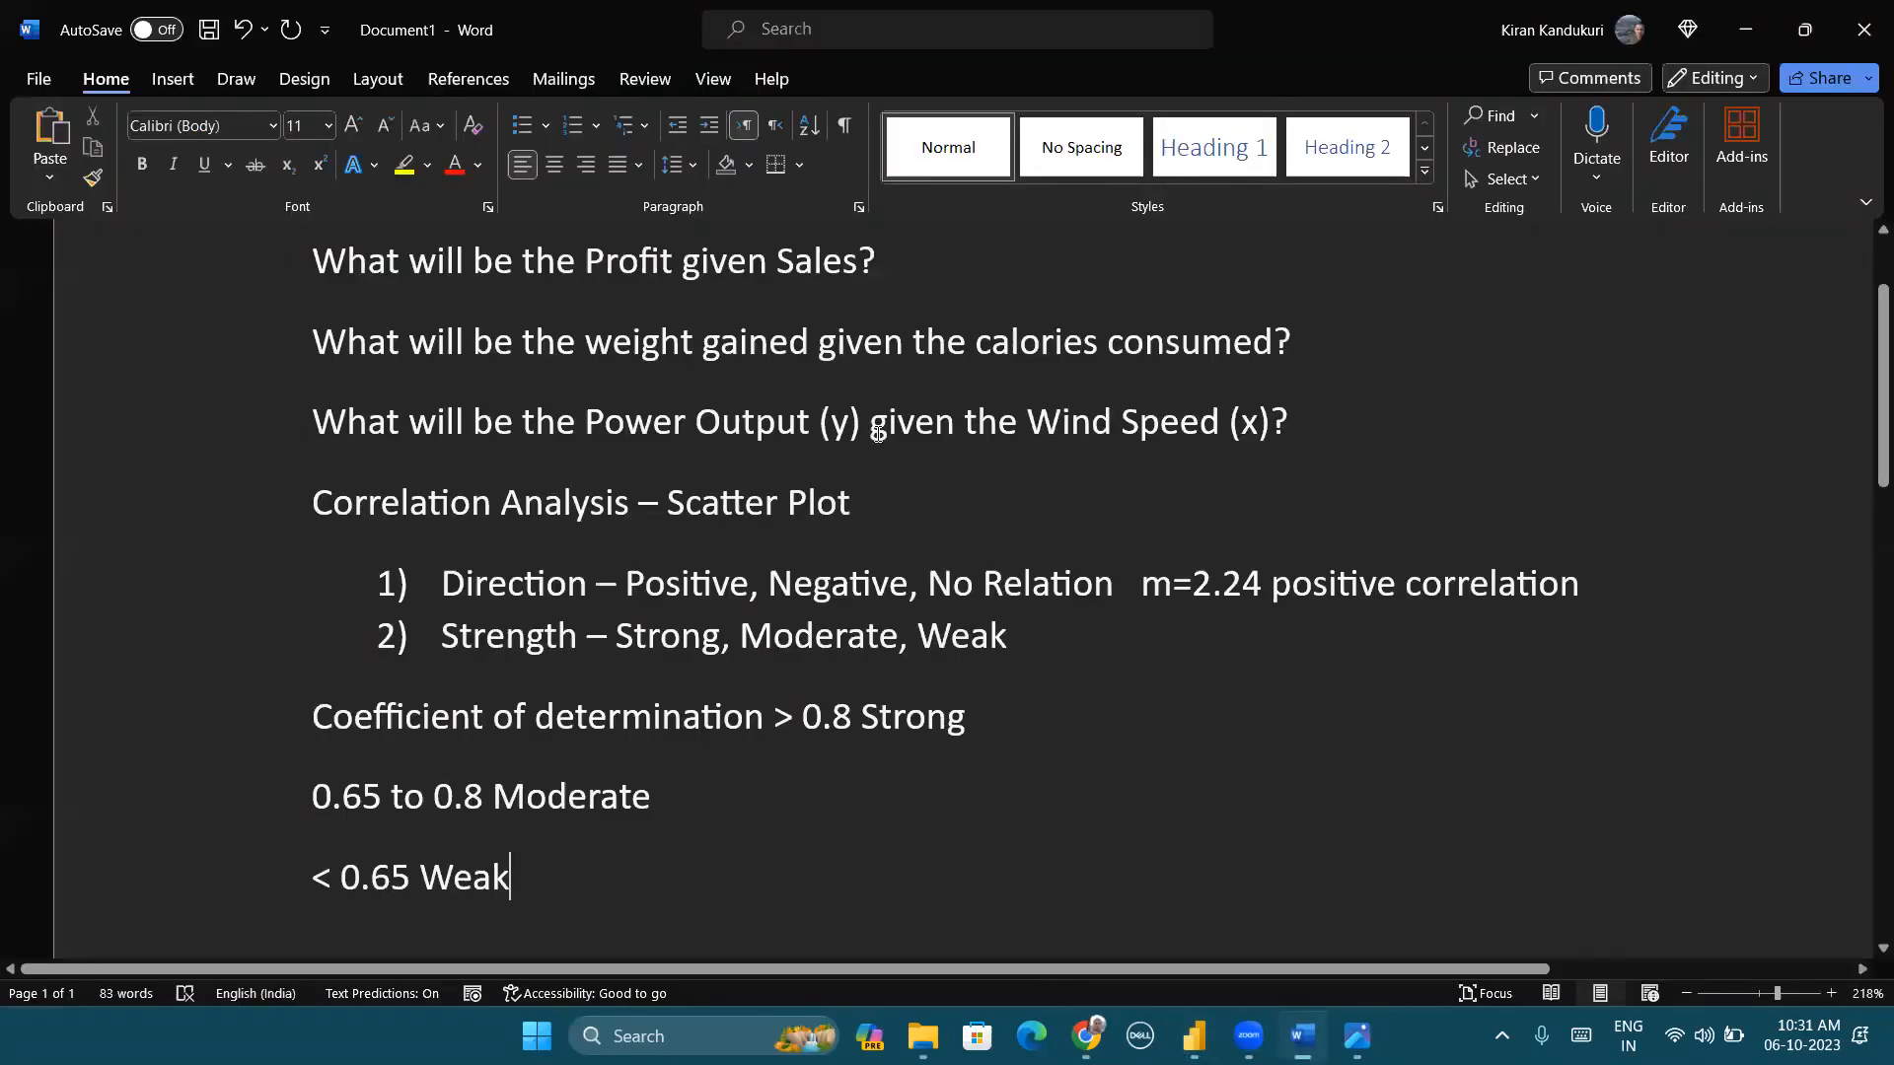
pyautogui.scroll(-1, 878, 434)
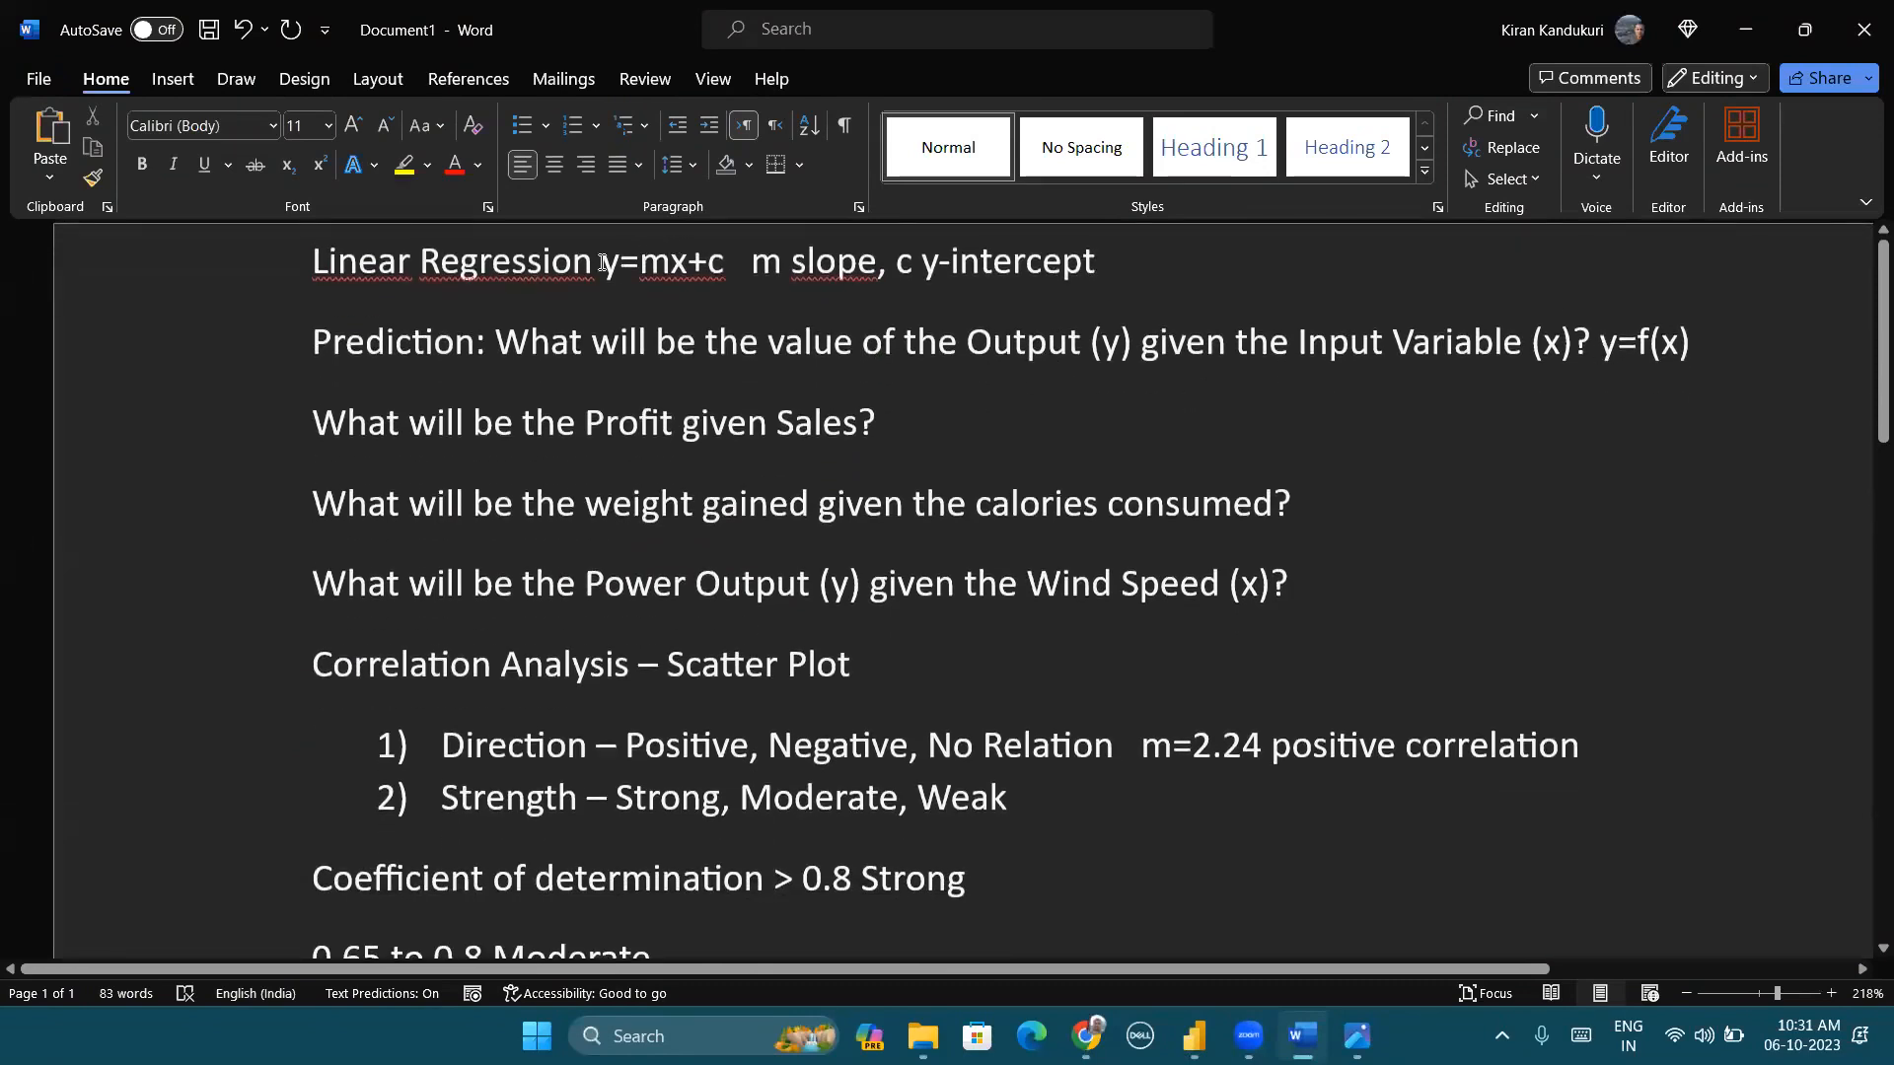
pyautogui.moveTo(602, 262); pyautogui.dragTo(720, 284)
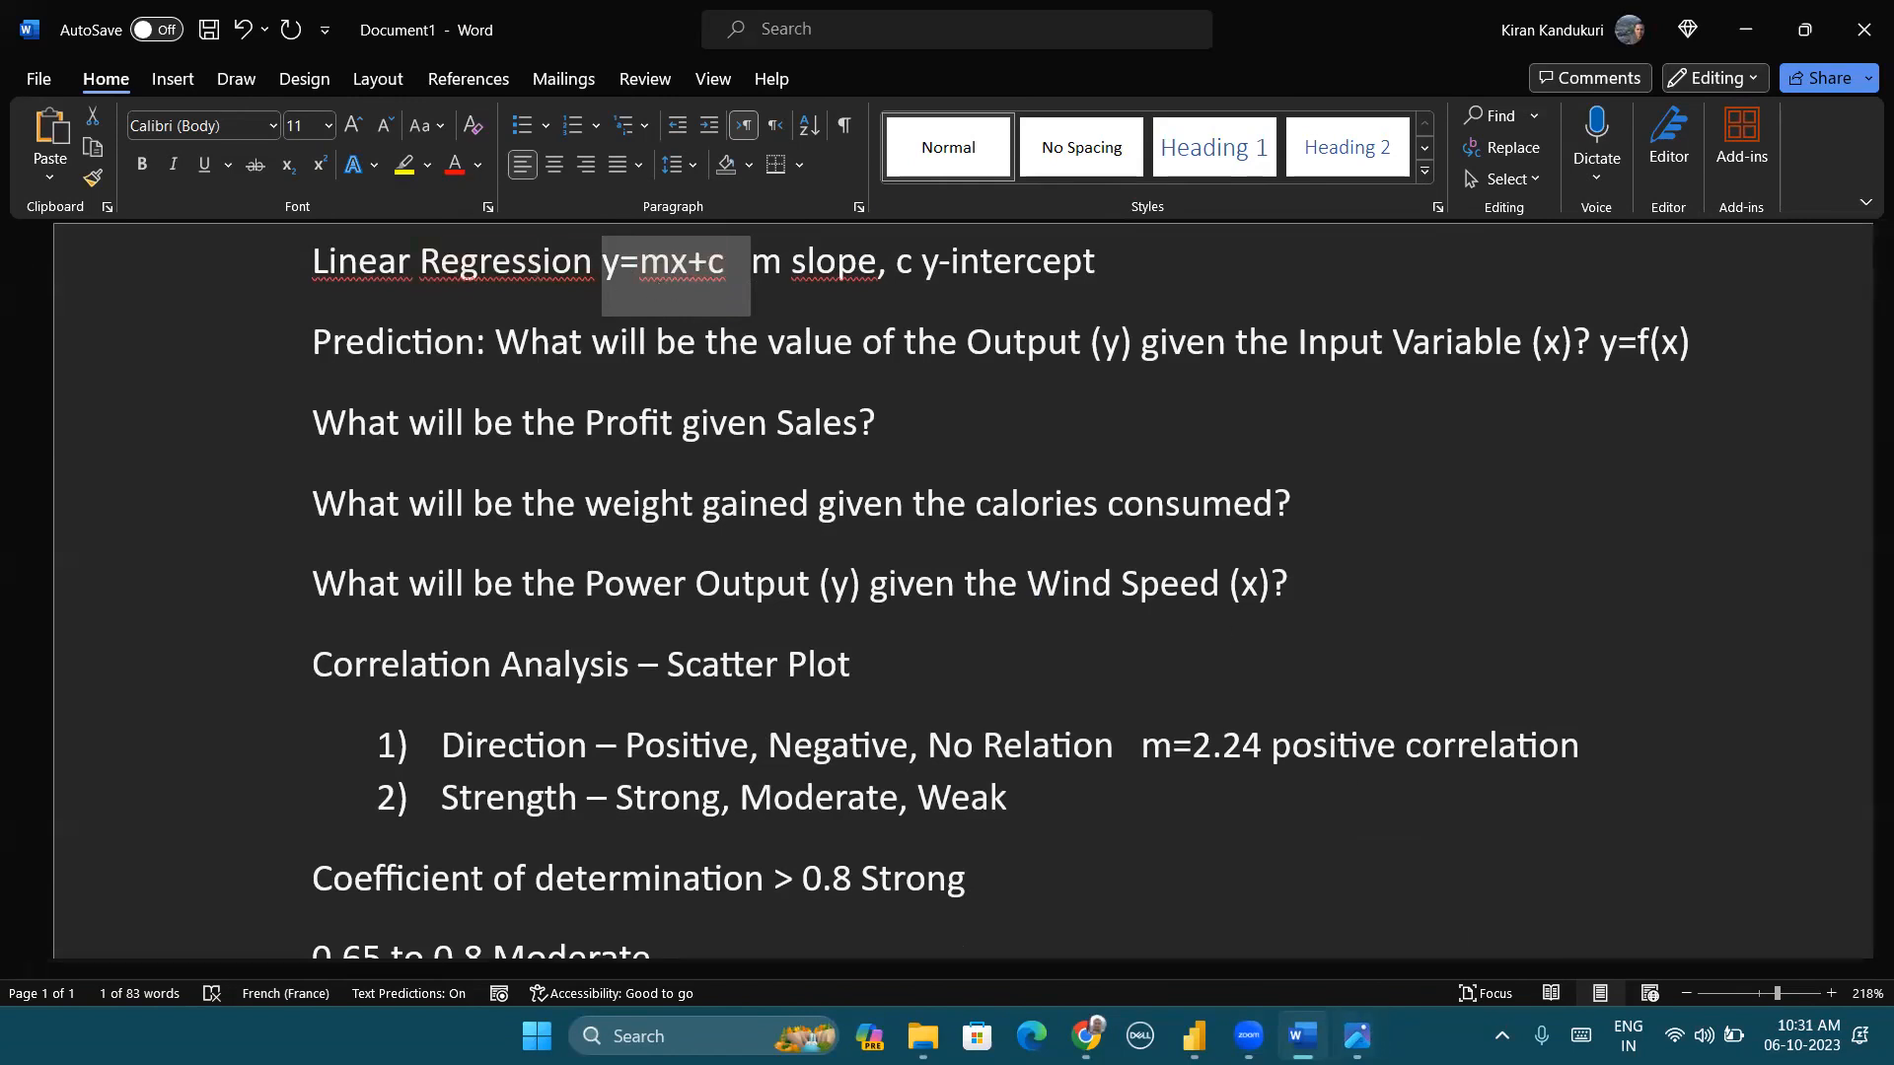
# Step: Switch to Power BI and start a new measure named PowerOutputValues in the PowerOutput_Table table
pyautogui.click(1193, 1035)
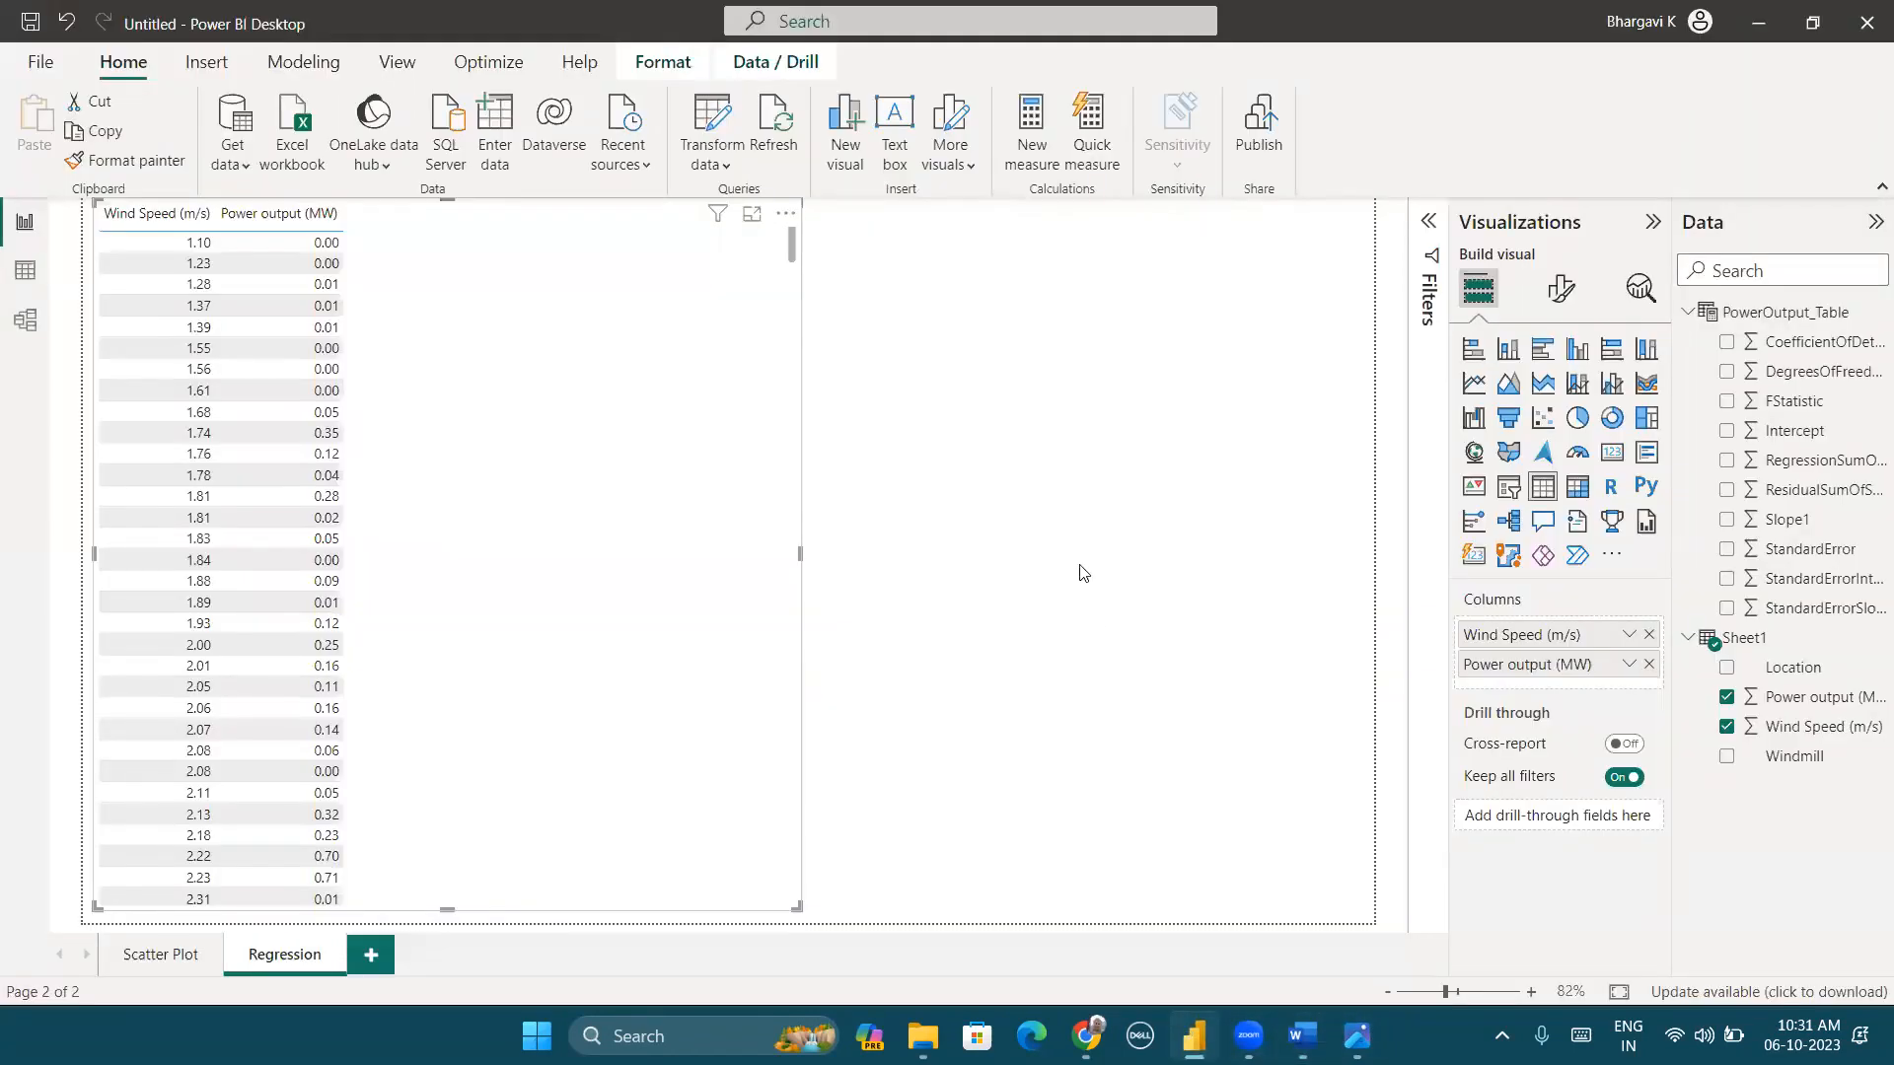
pyautogui.rightClick(1753, 323)
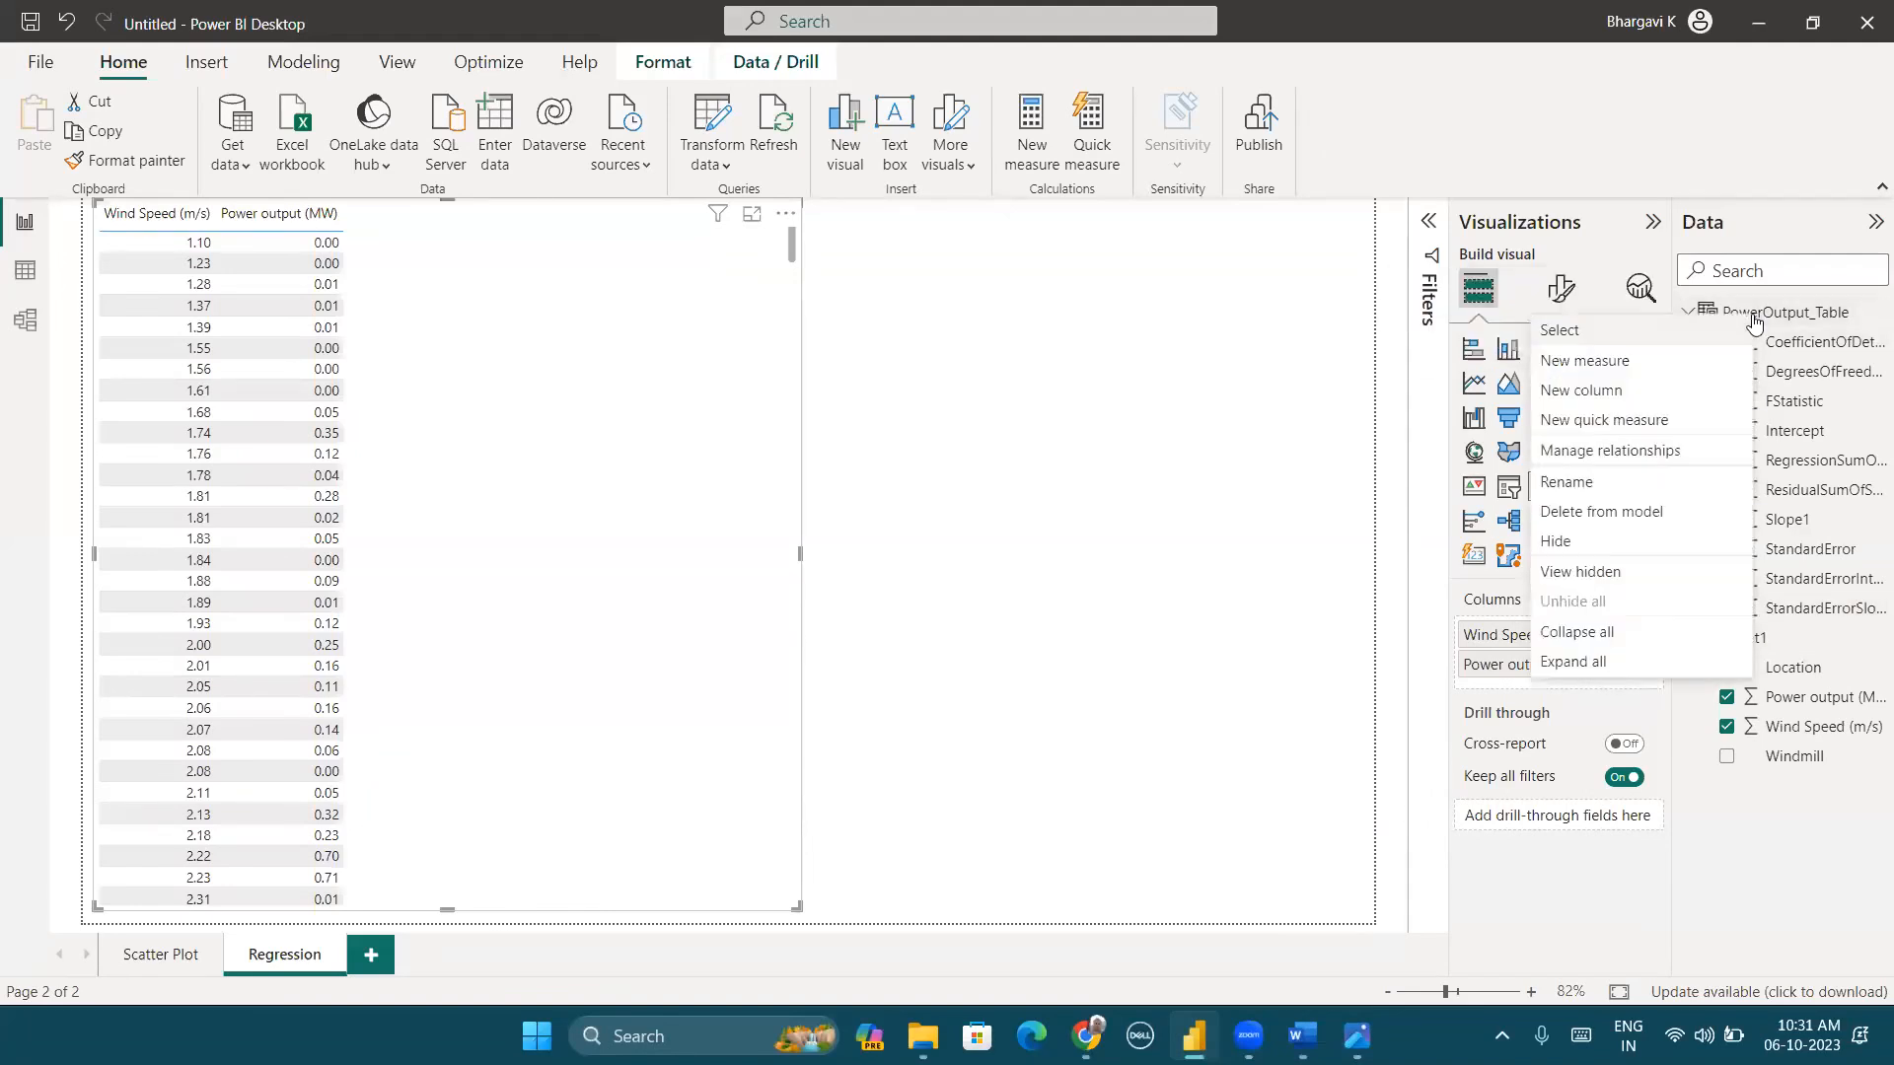
pyautogui.click(1648, 370)
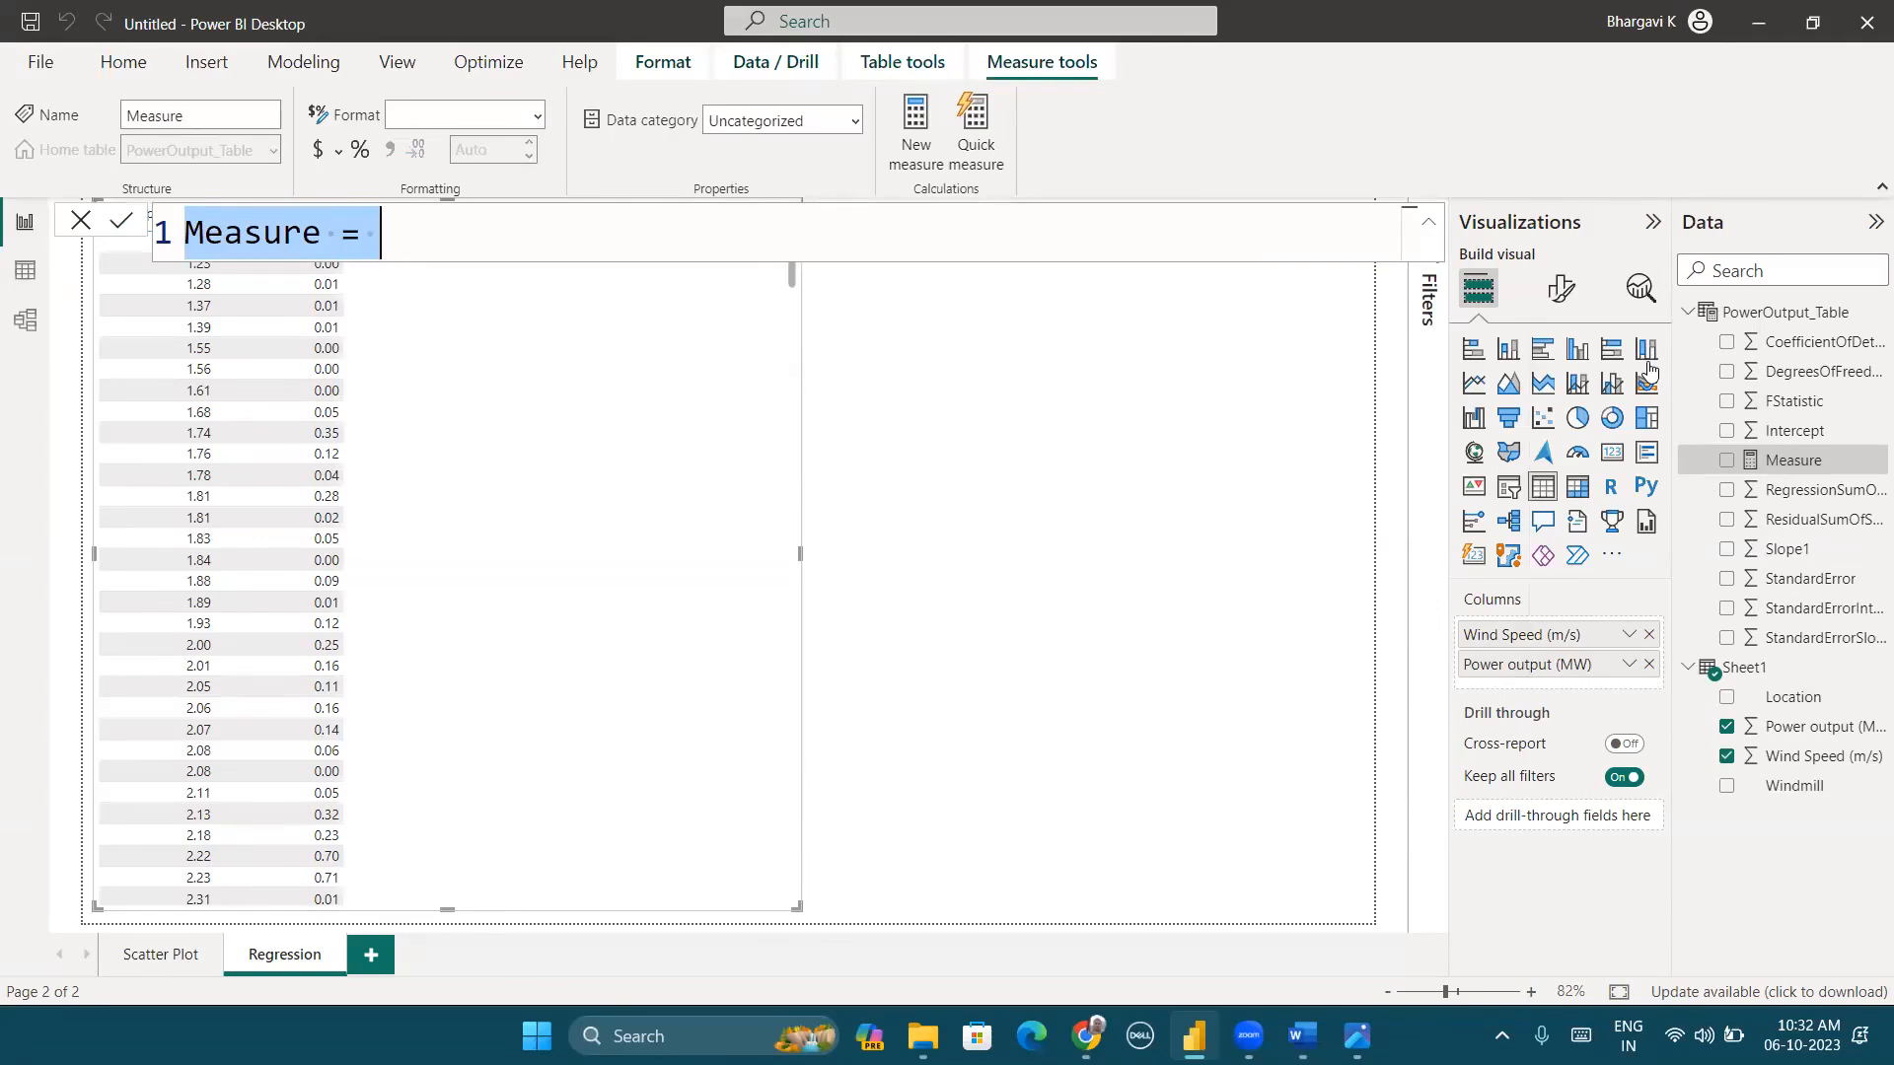
pyautogui.write('POwer')
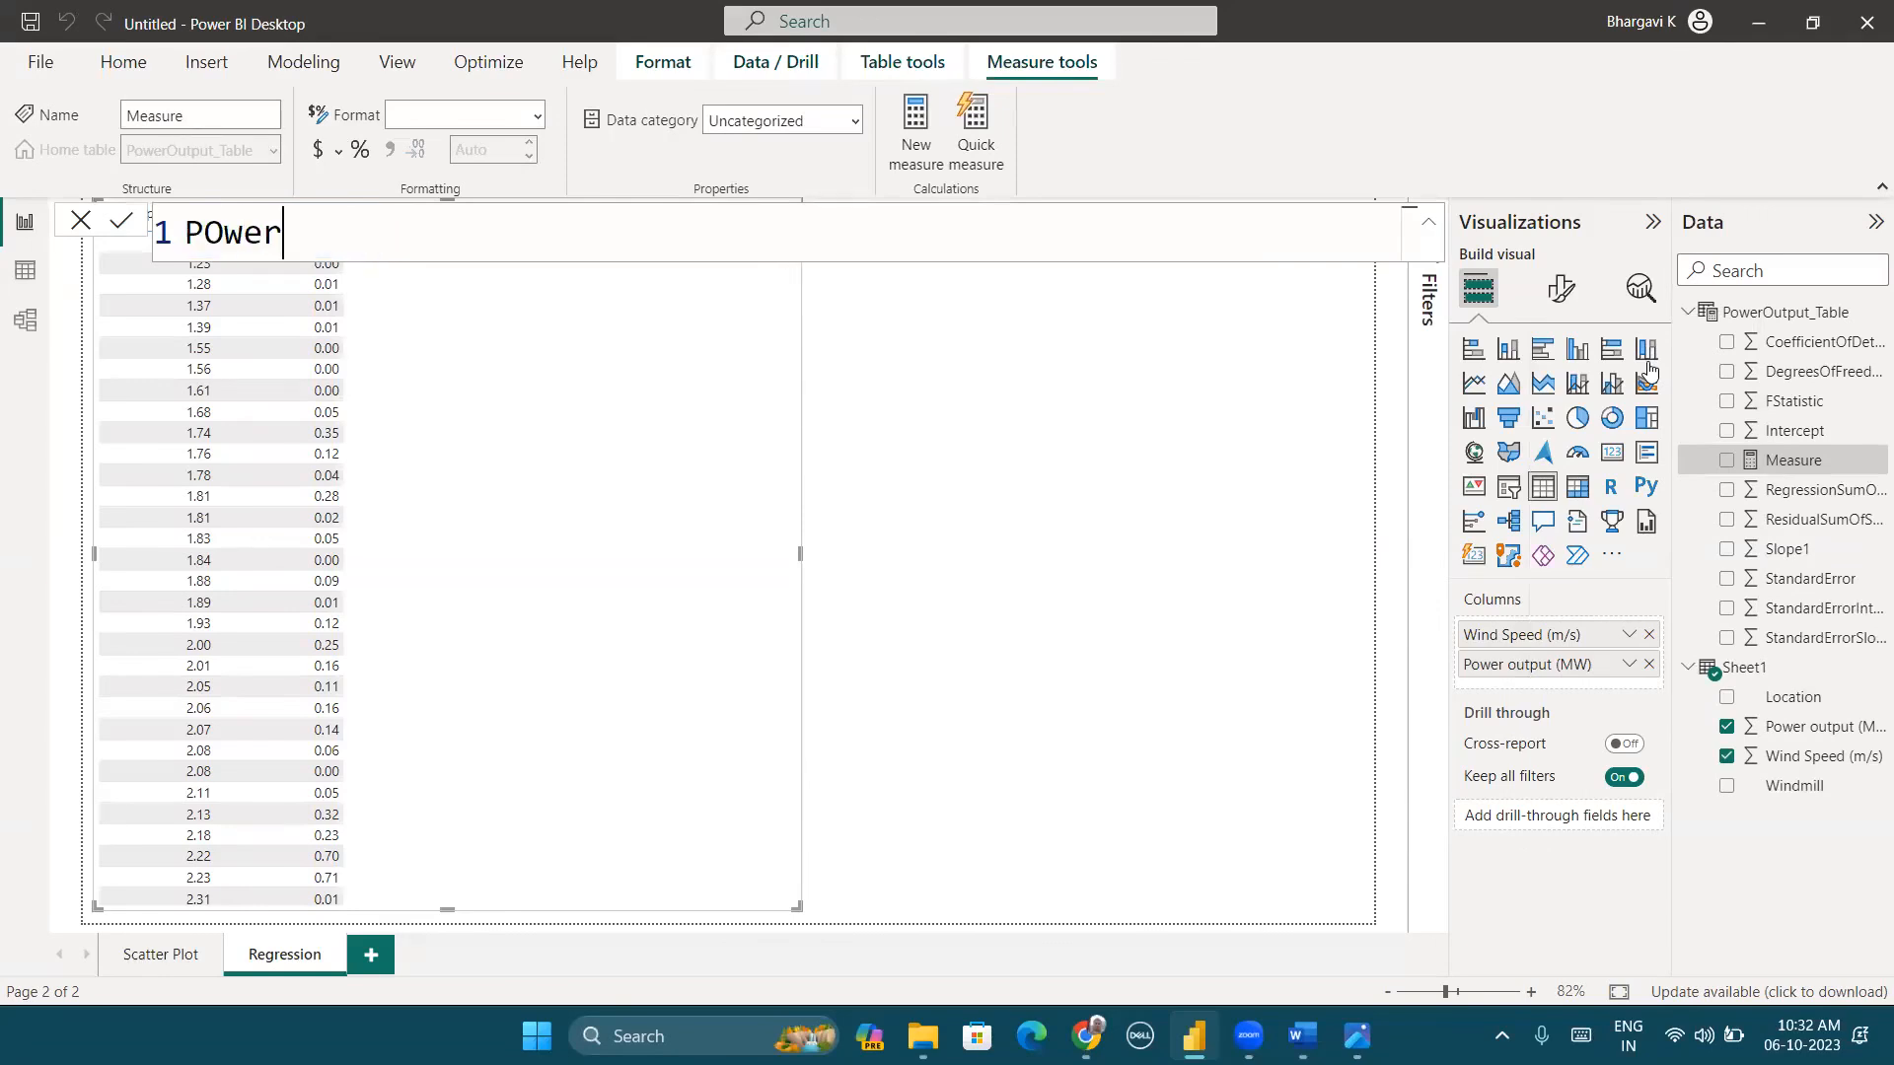
pyautogui.write('OutputValues =')
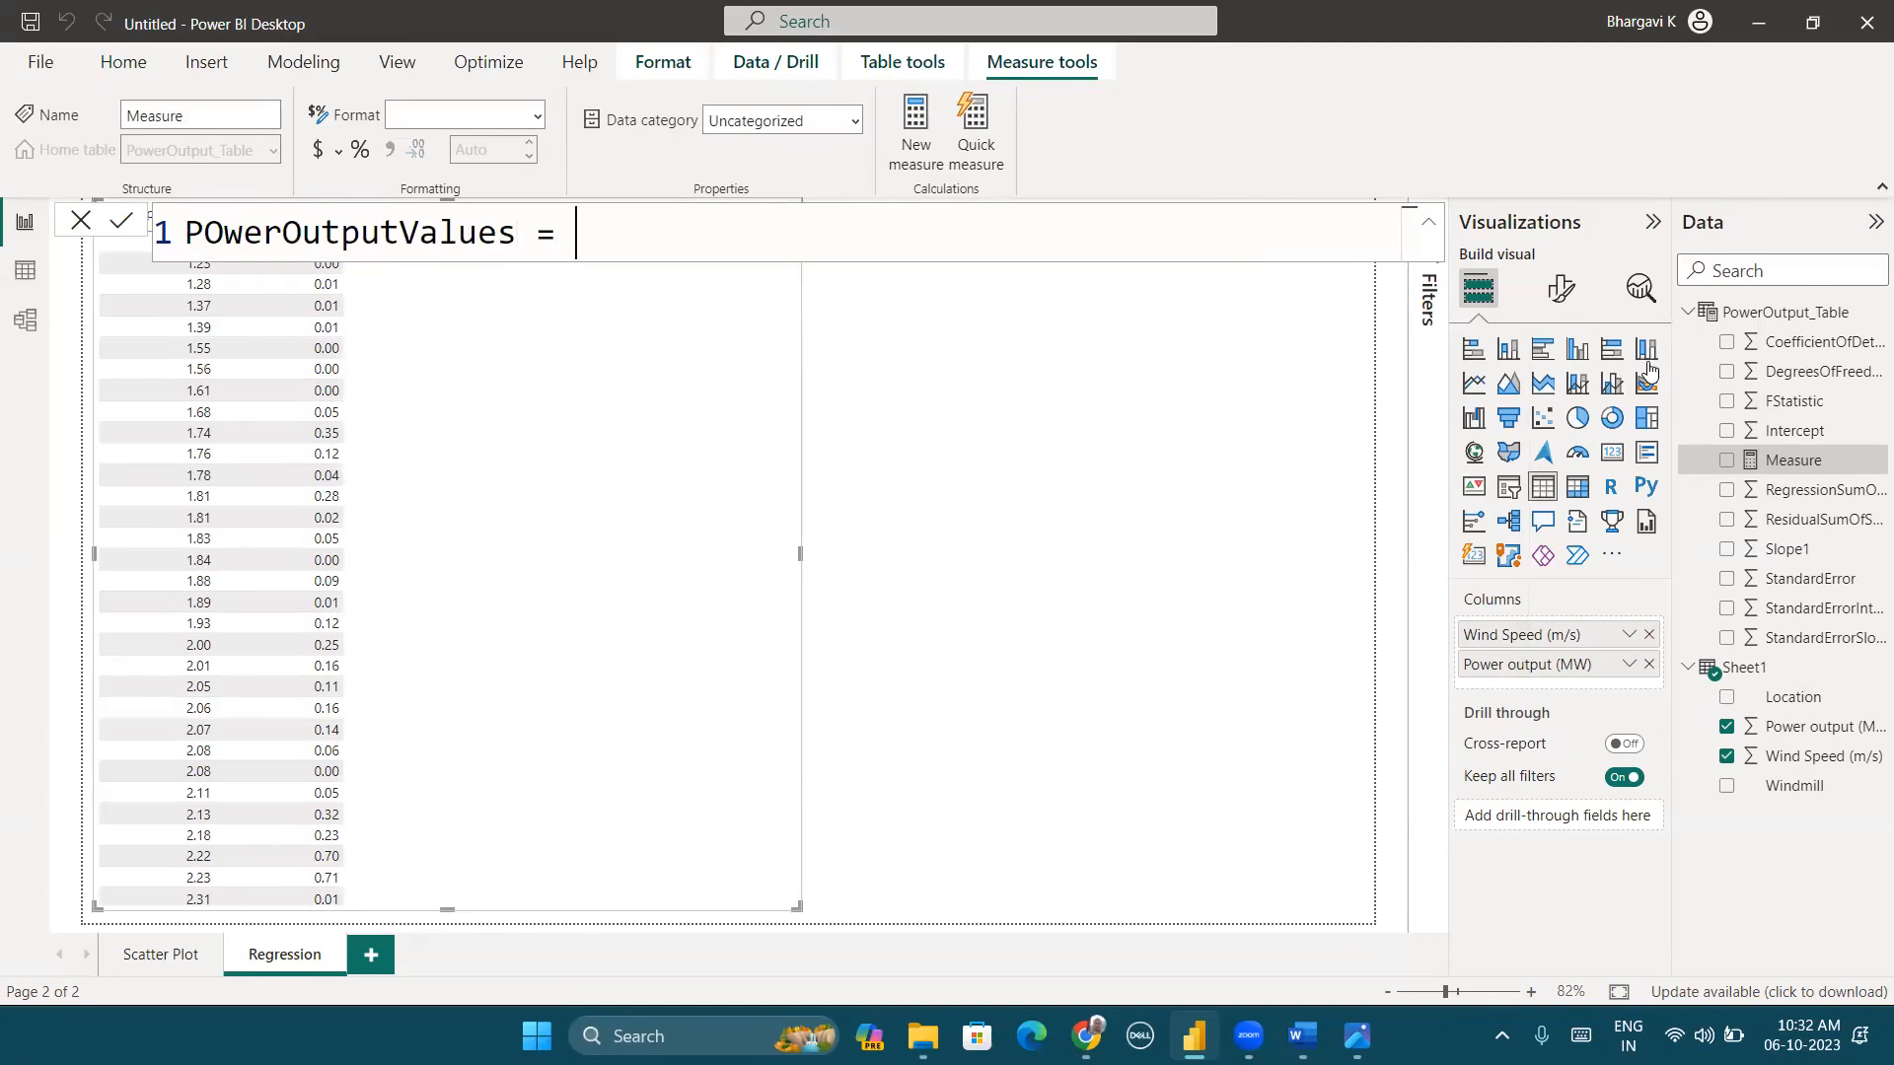
pyautogui.click(225, 232)
pyautogui.press('BackSpace')
pyautogui.write('o')
pyautogui.moveTo(583, 490); pyautogui.dragTo(756, 513)
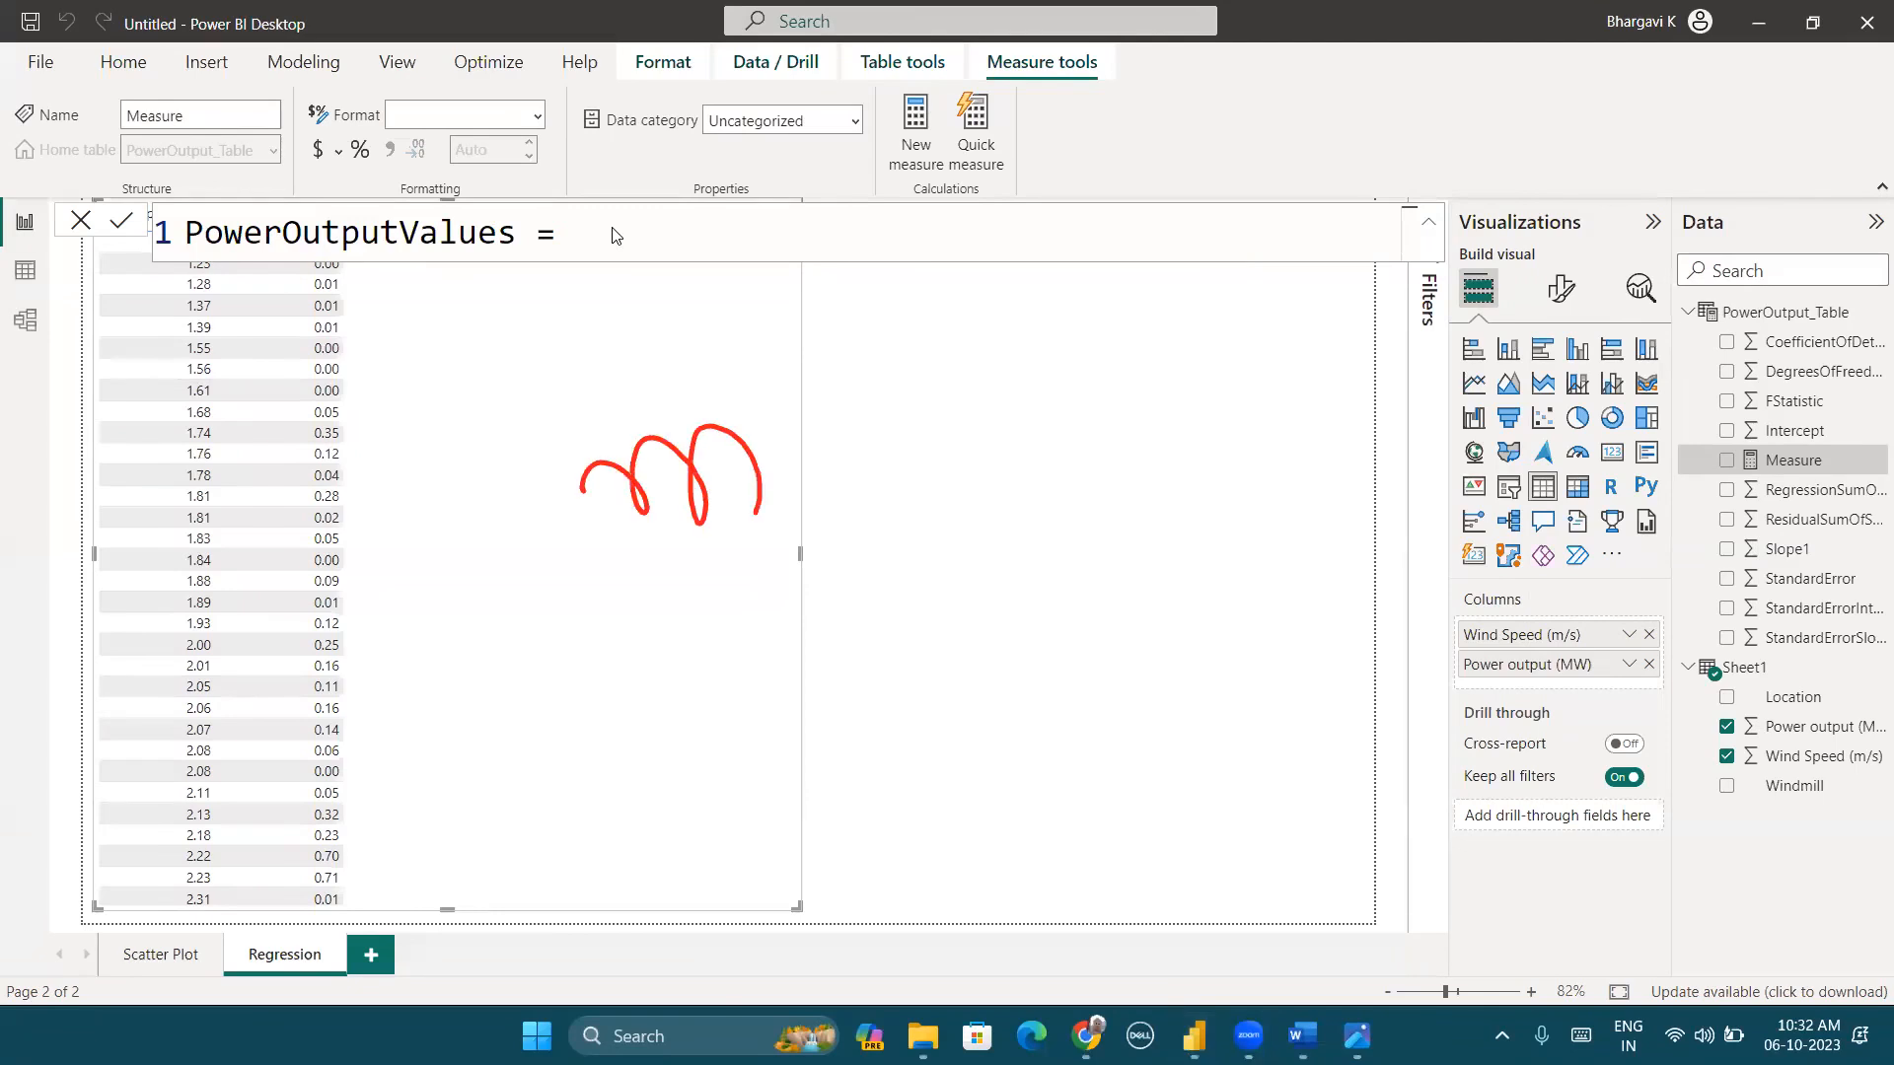
pyautogui.moveTo(772, 422); pyautogui.dragTo(843, 478)
pyautogui.moveTo(834, 403); pyautogui.dragTo(803, 486)
pyautogui.moveTo(882, 436)
pyautogui.mouseDown()
pyautogui.moveTo(921, 404)
pyautogui.moveTo(967, 456)
pyautogui.moveTo(1003, 444)
pyautogui.mouseUp()
pyautogui.moveTo(1064, 408); pyautogui.dragTo(1139, 380)
pyautogui.moveTo(1104, 354); pyautogui.dragTo(1123, 465)
pyautogui.moveTo(1248, 353)
pyautogui.mouseDown()
pyautogui.moveTo(1271, 396)
pyautogui.moveTo(1274, 517)
pyautogui.mouseUp()
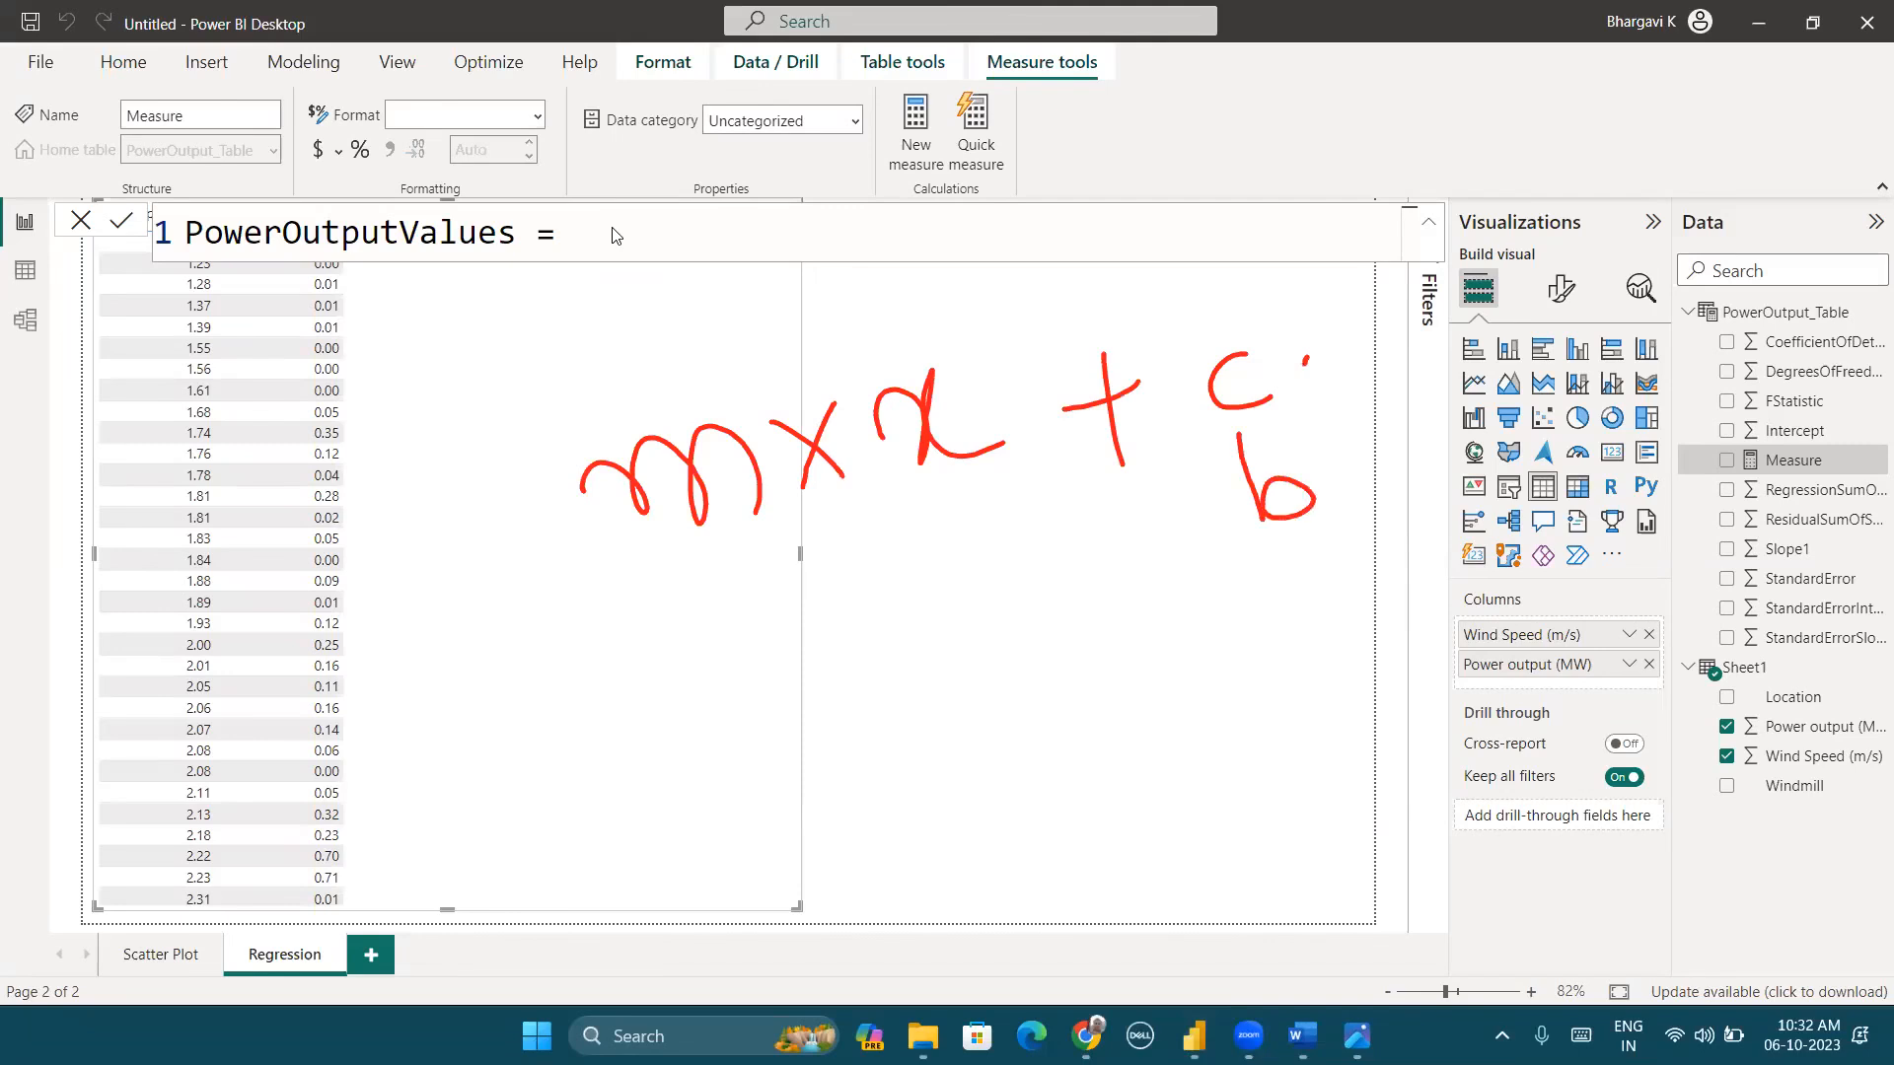
pyautogui.click(672, 243)
pyautogui.write('2.24')
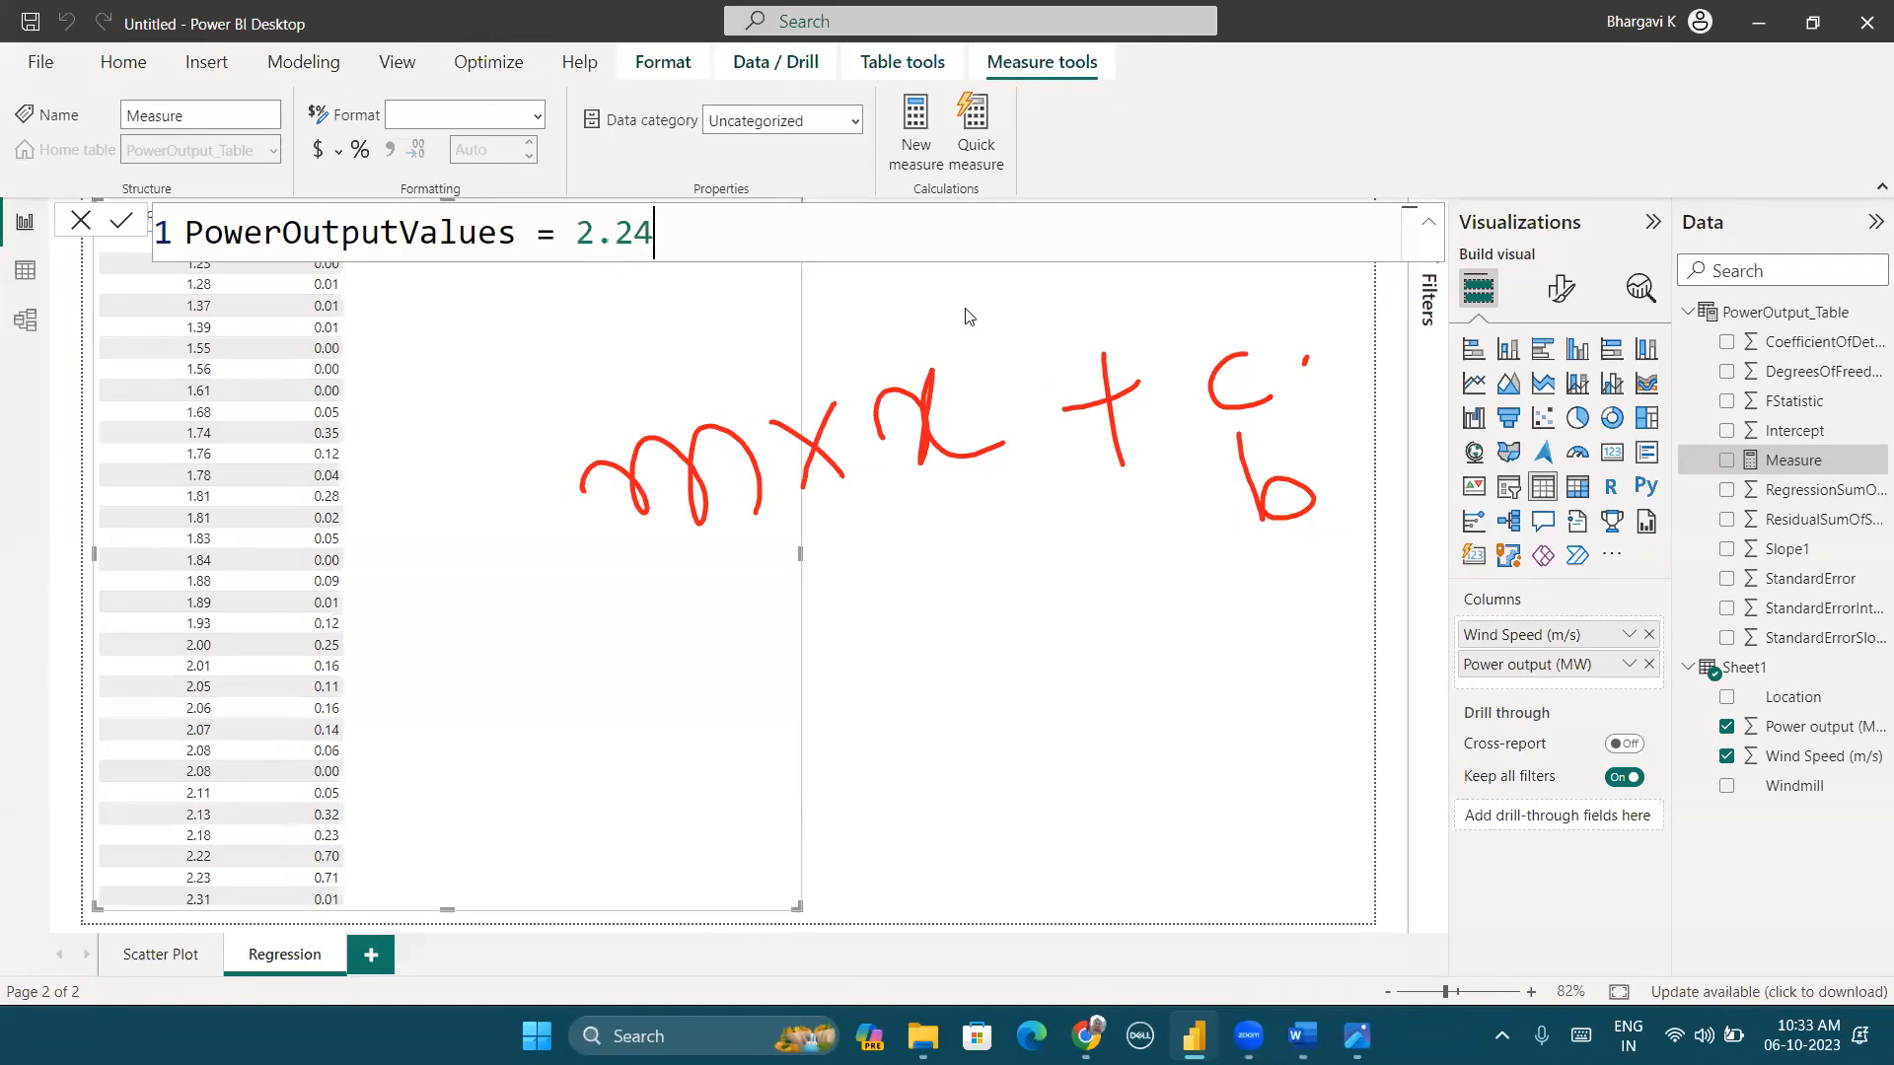
pyautogui.write(' *')
pyautogui.press('BackSpace')
pyautogui.press('BackSpace')
pyautogui.press('BackSpace')
pyautogui.press('BackSpace')
pyautogui.press('BackSpace')
pyautogui.press('BackSpace')
# Step: Enter the slope term of the measure in parentheses as (SUM([Slope1])*SUM(Sheet1[Wind Speed (m/s)]))
pyautogui.write('sum(')
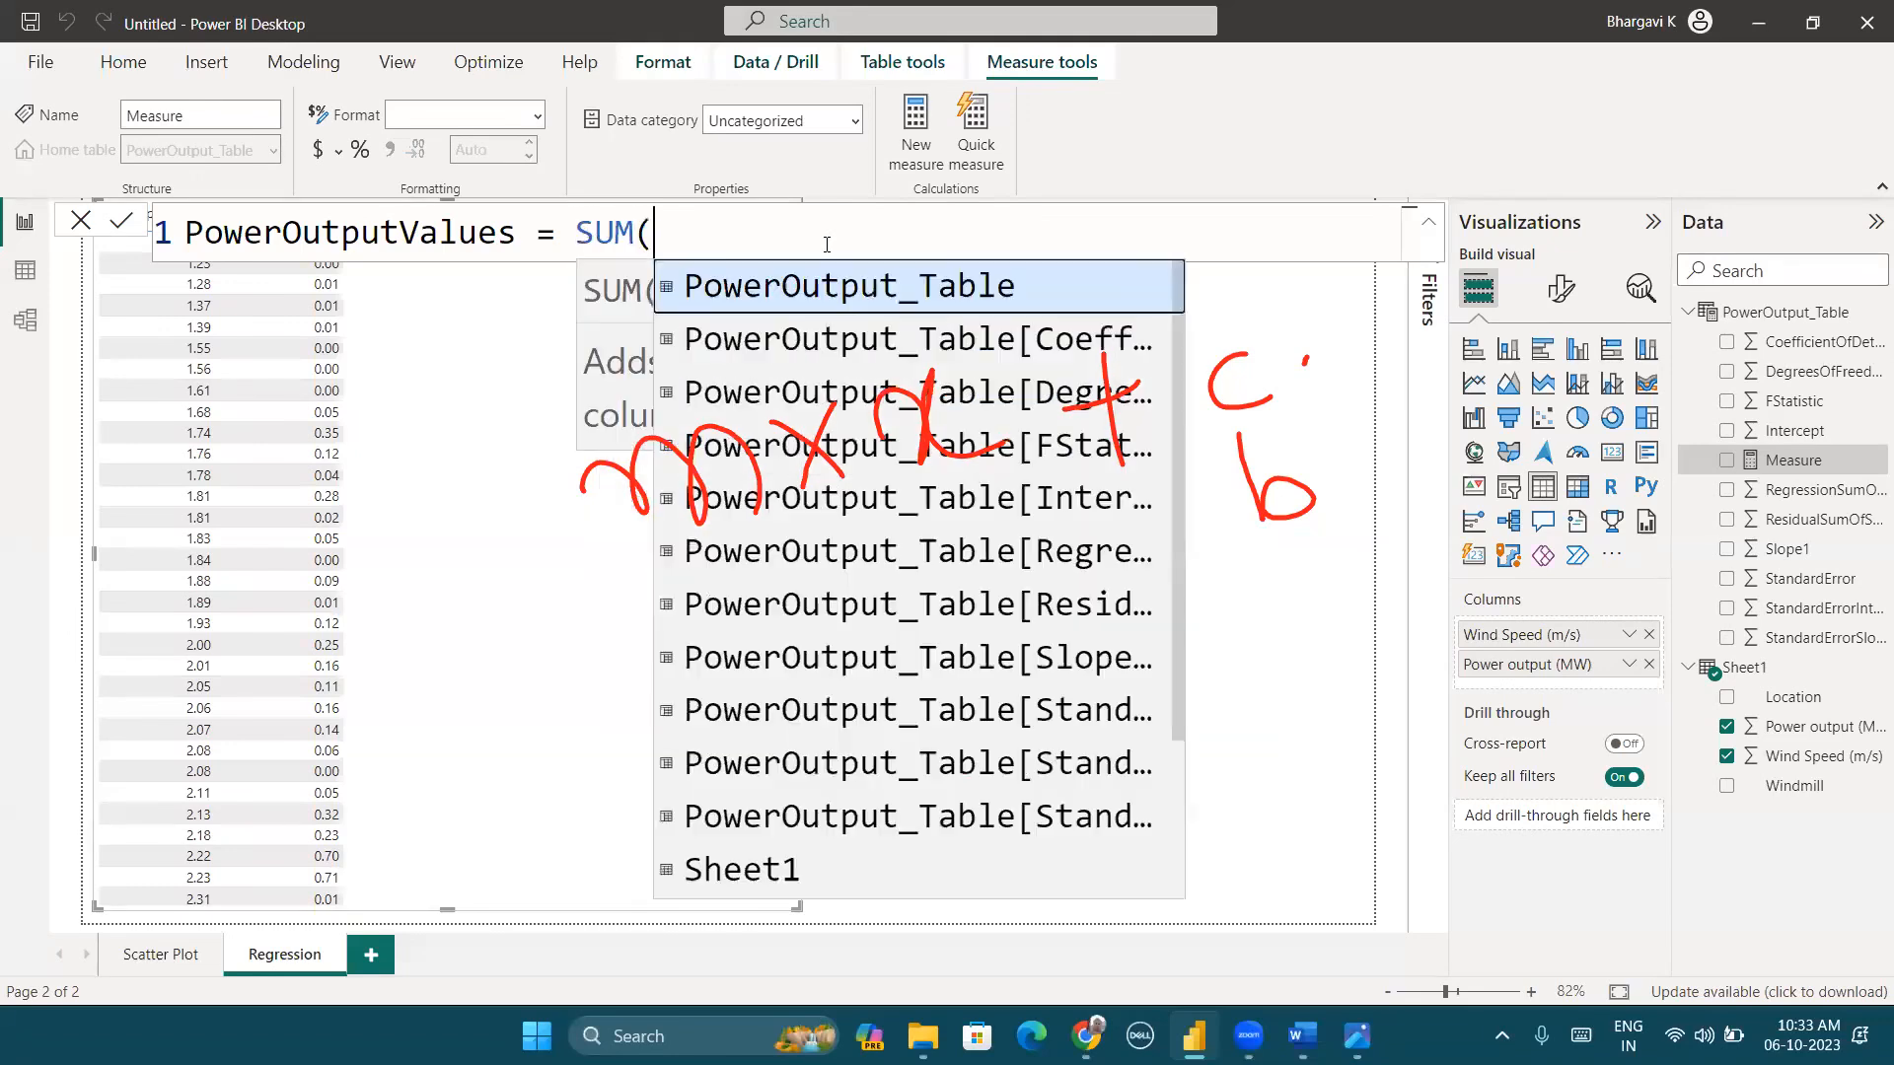
pyautogui.write('[sl')
pyautogui.click(900, 287)
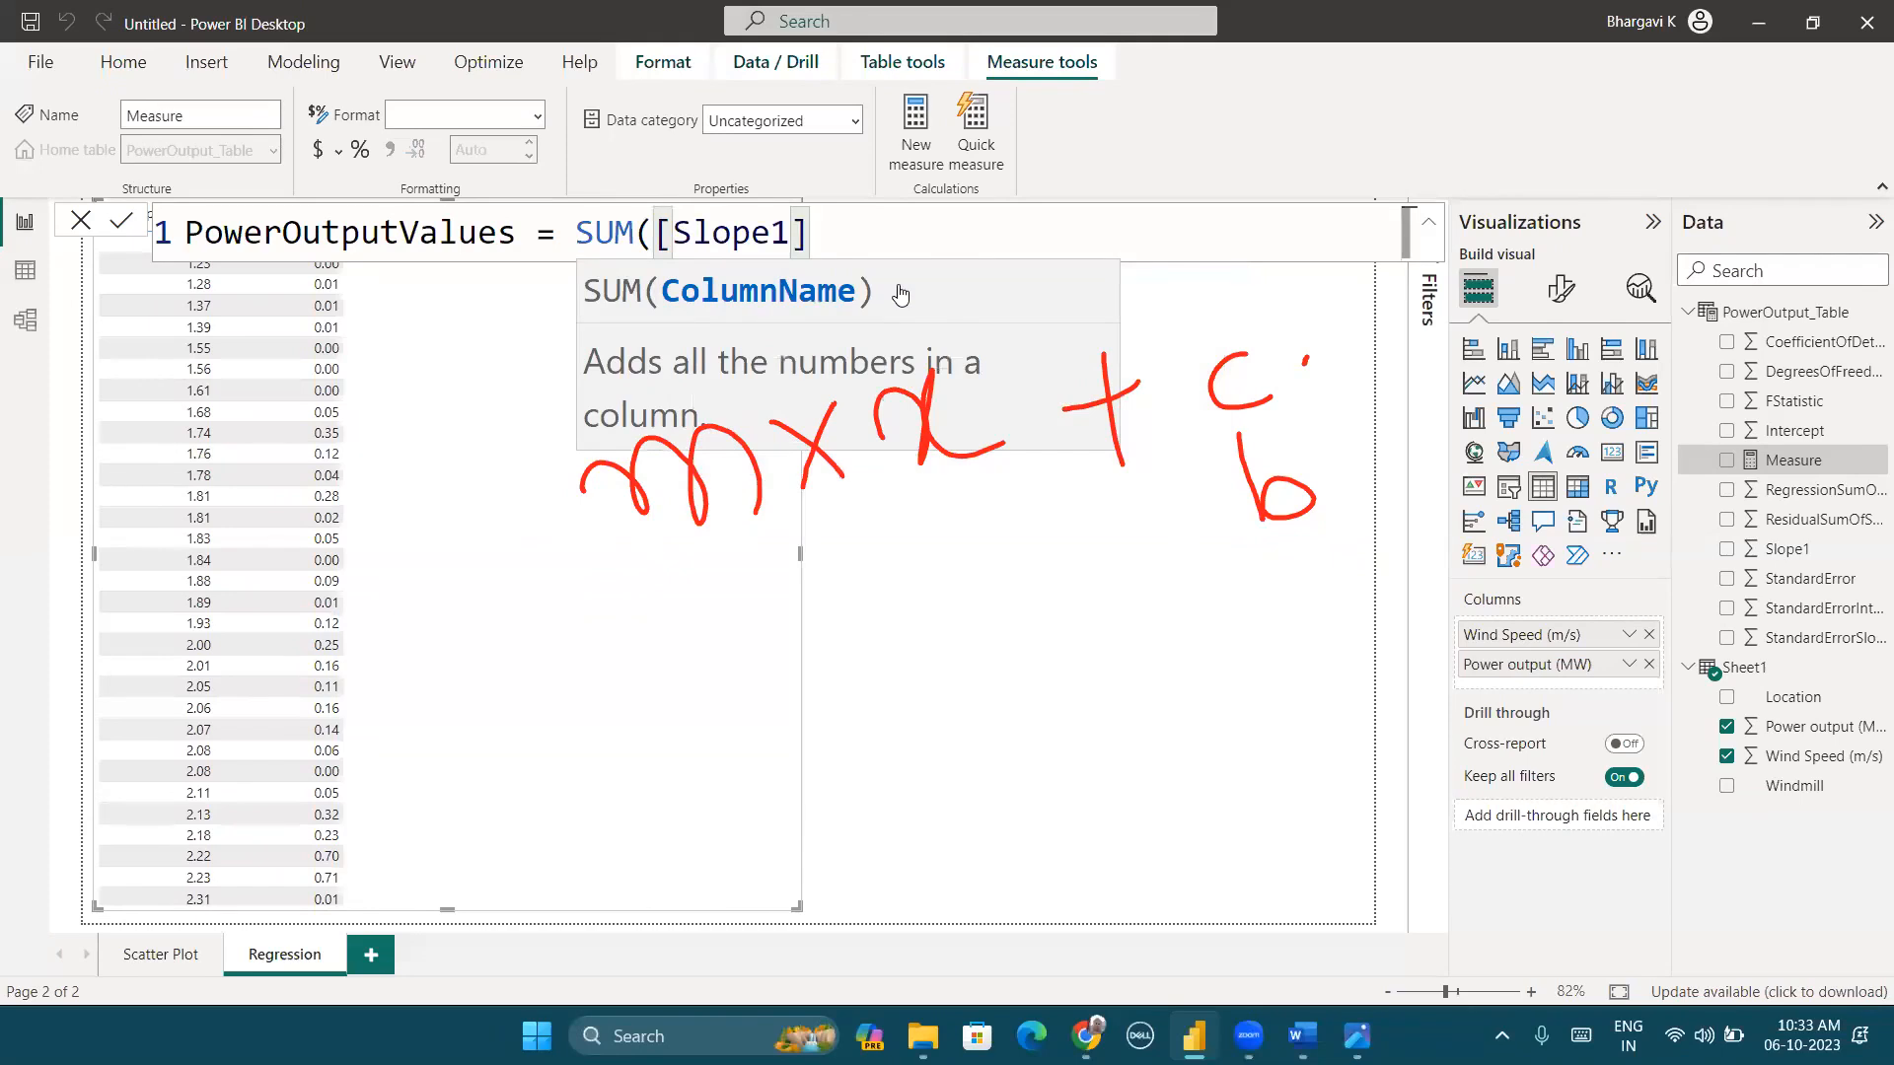
pyautogui.write(')*sum')
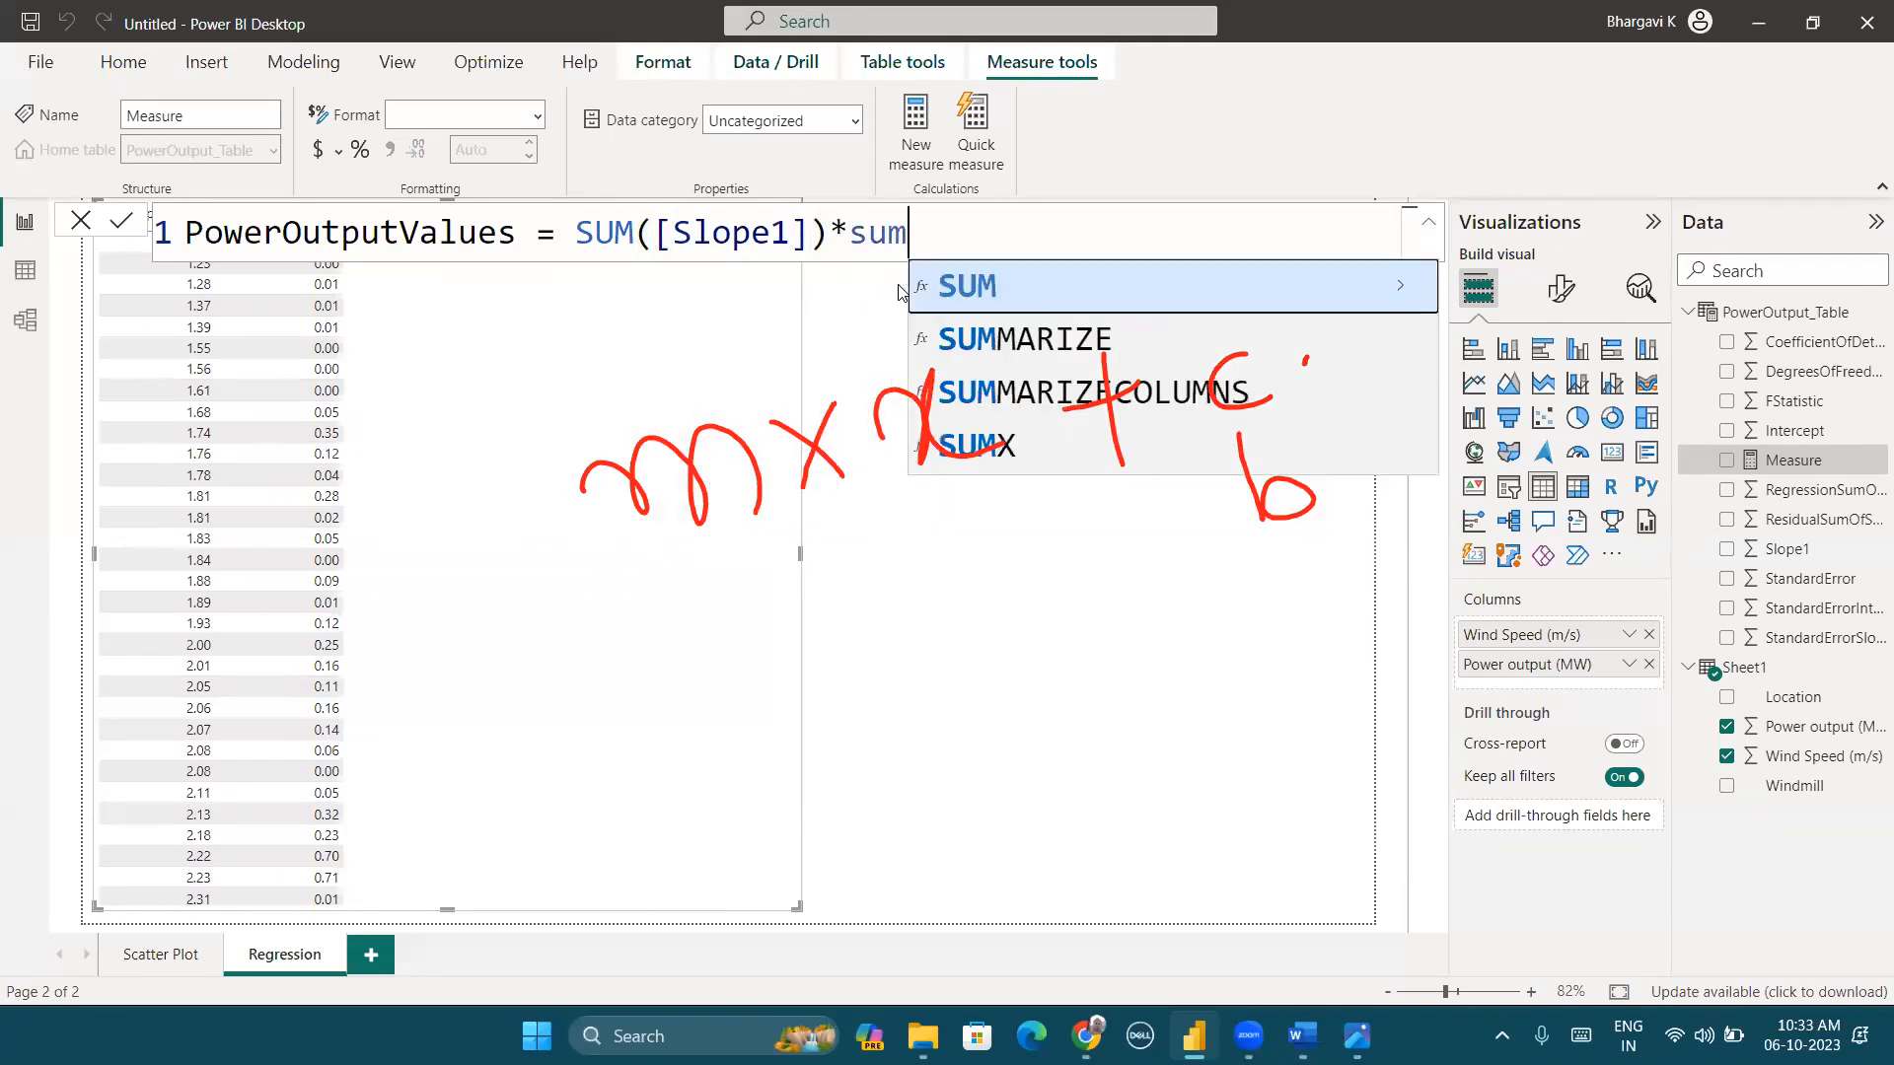
pyautogui.press('Tab')
pyautogui.write('wind')
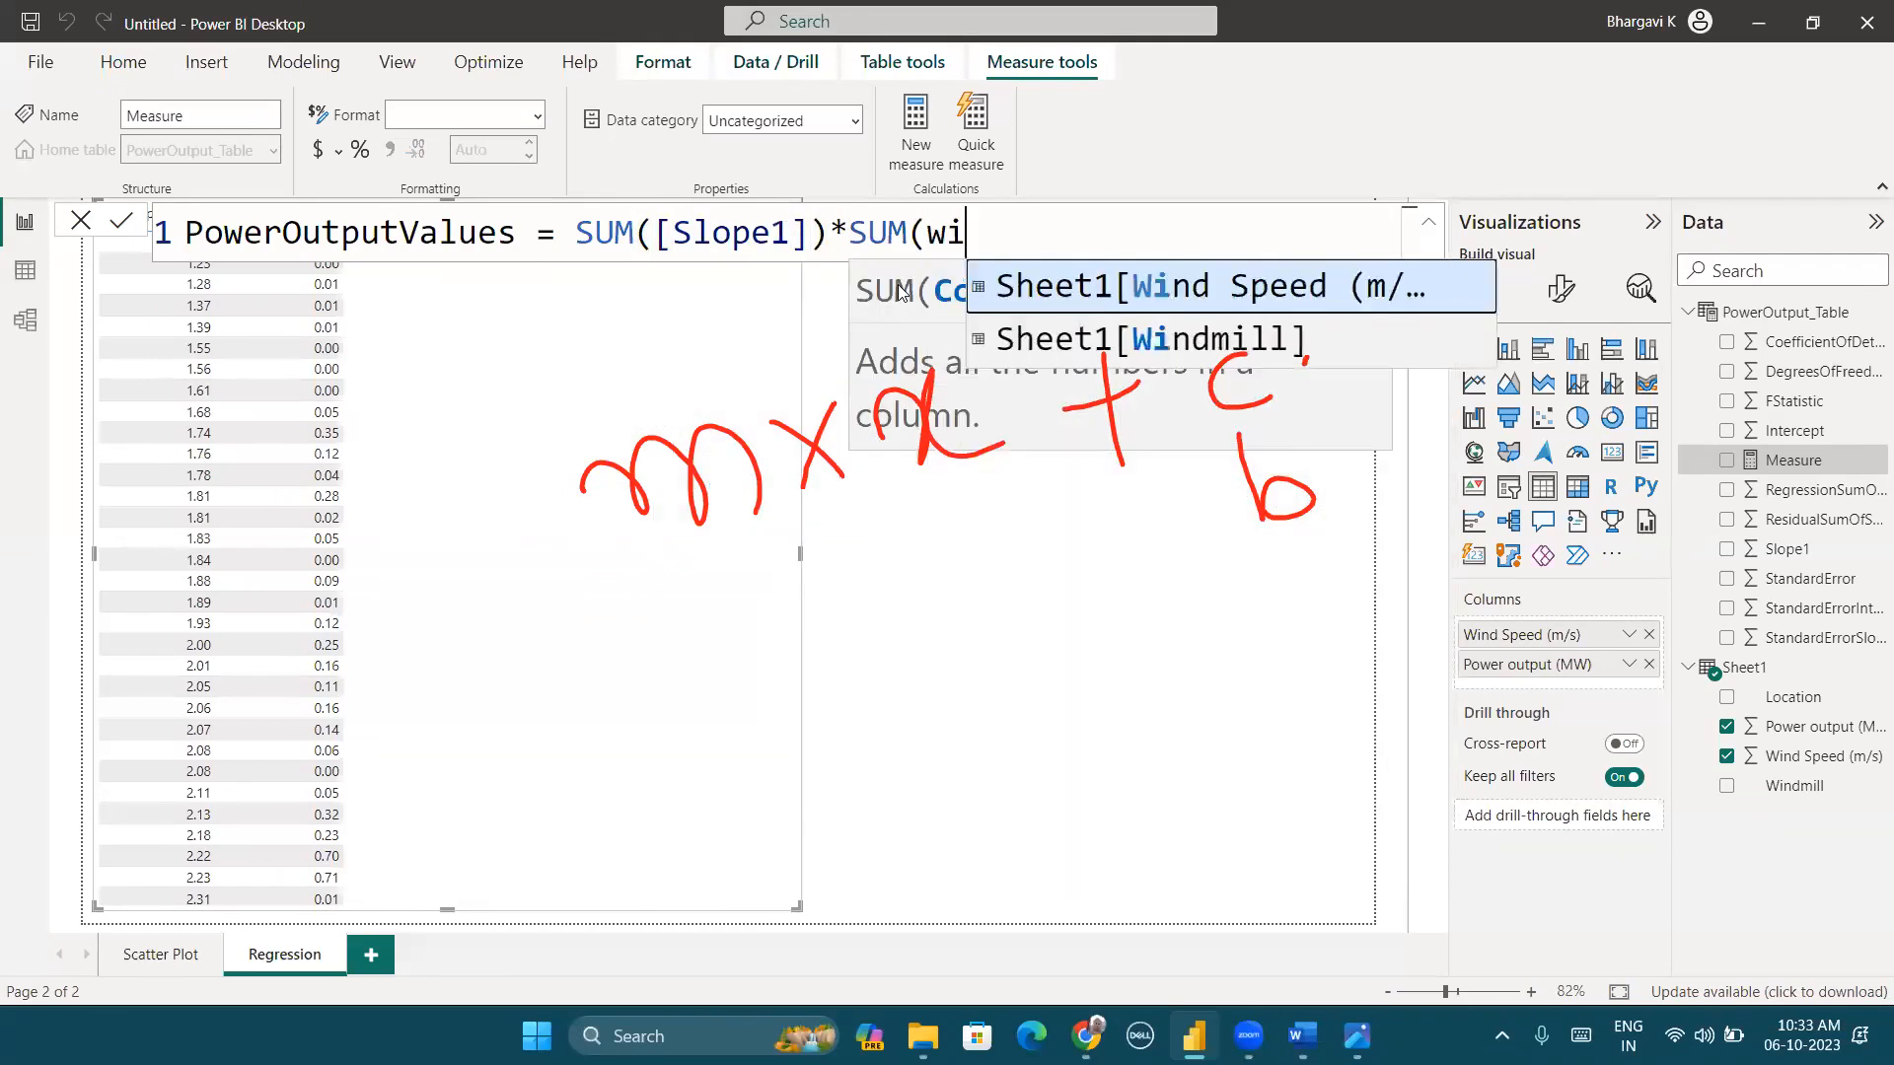
pyautogui.click(1240, 296)
pyautogui.write(')')
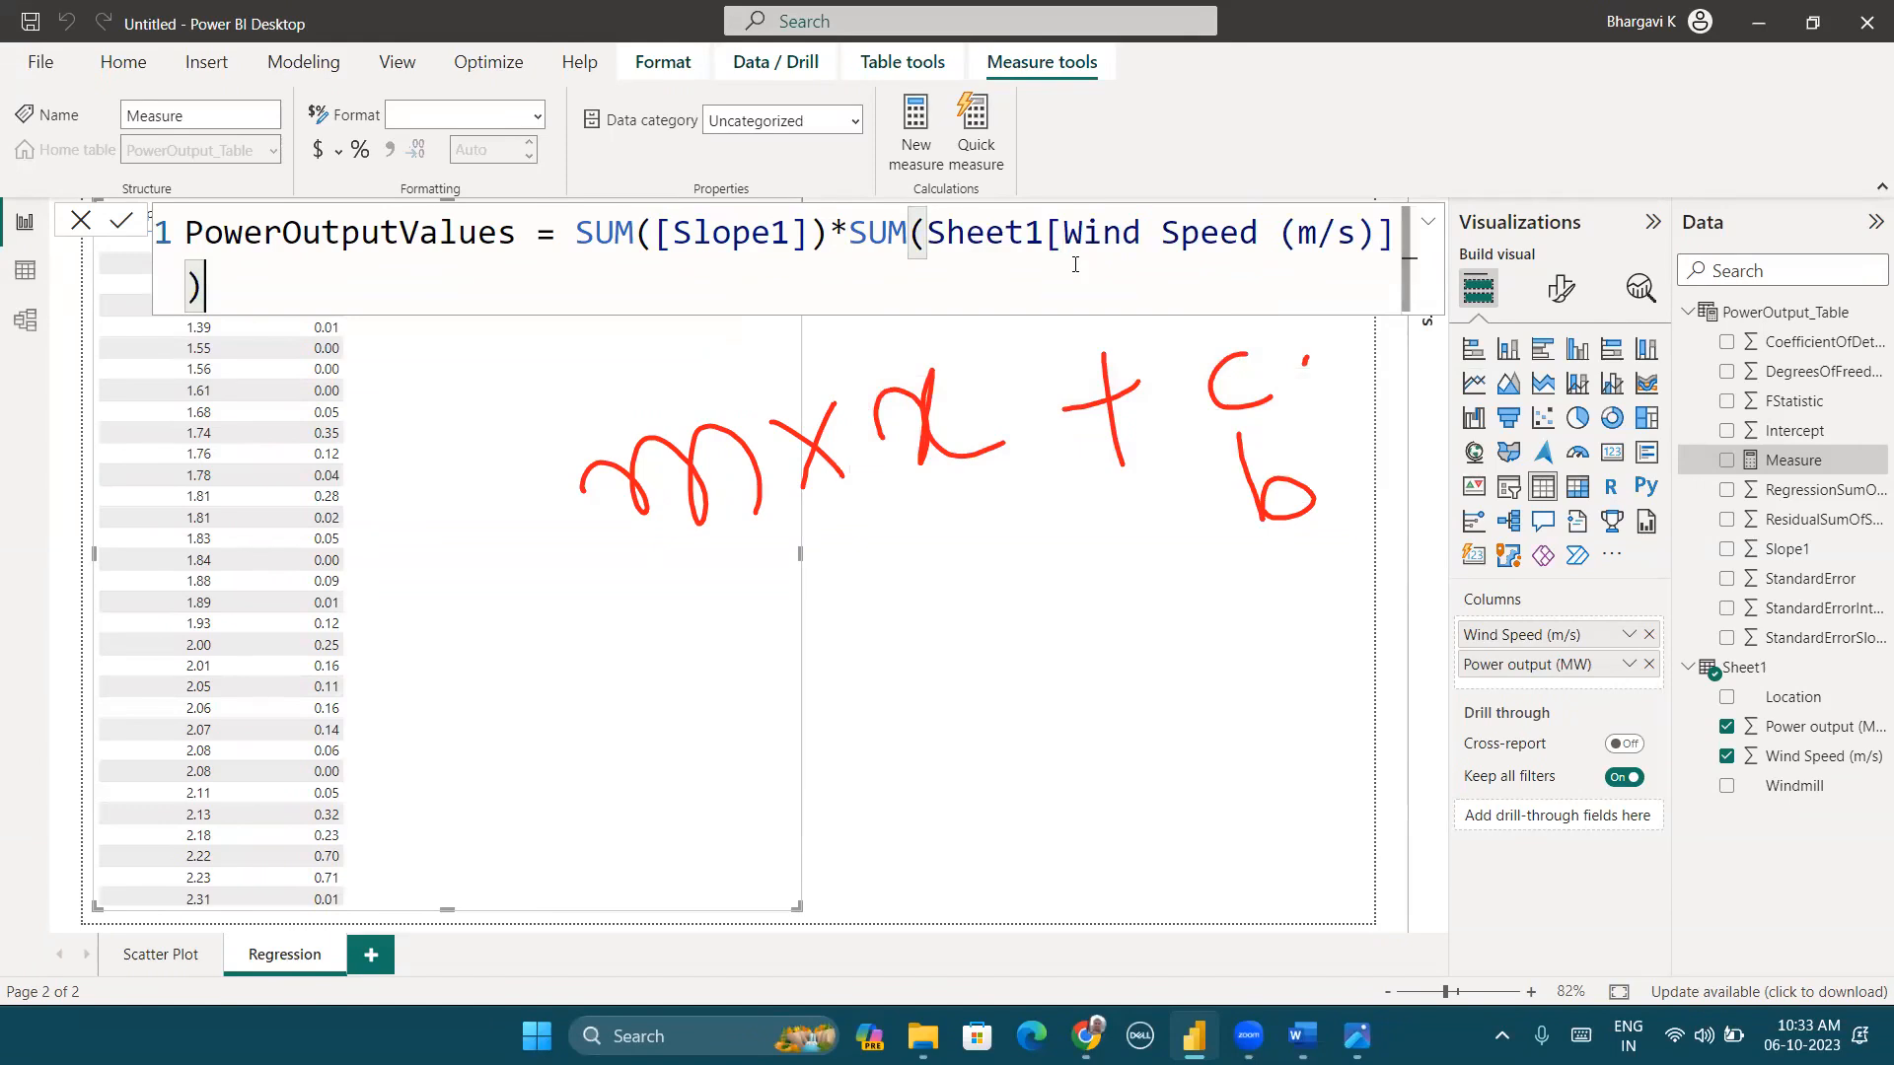
pyautogui.write(')')
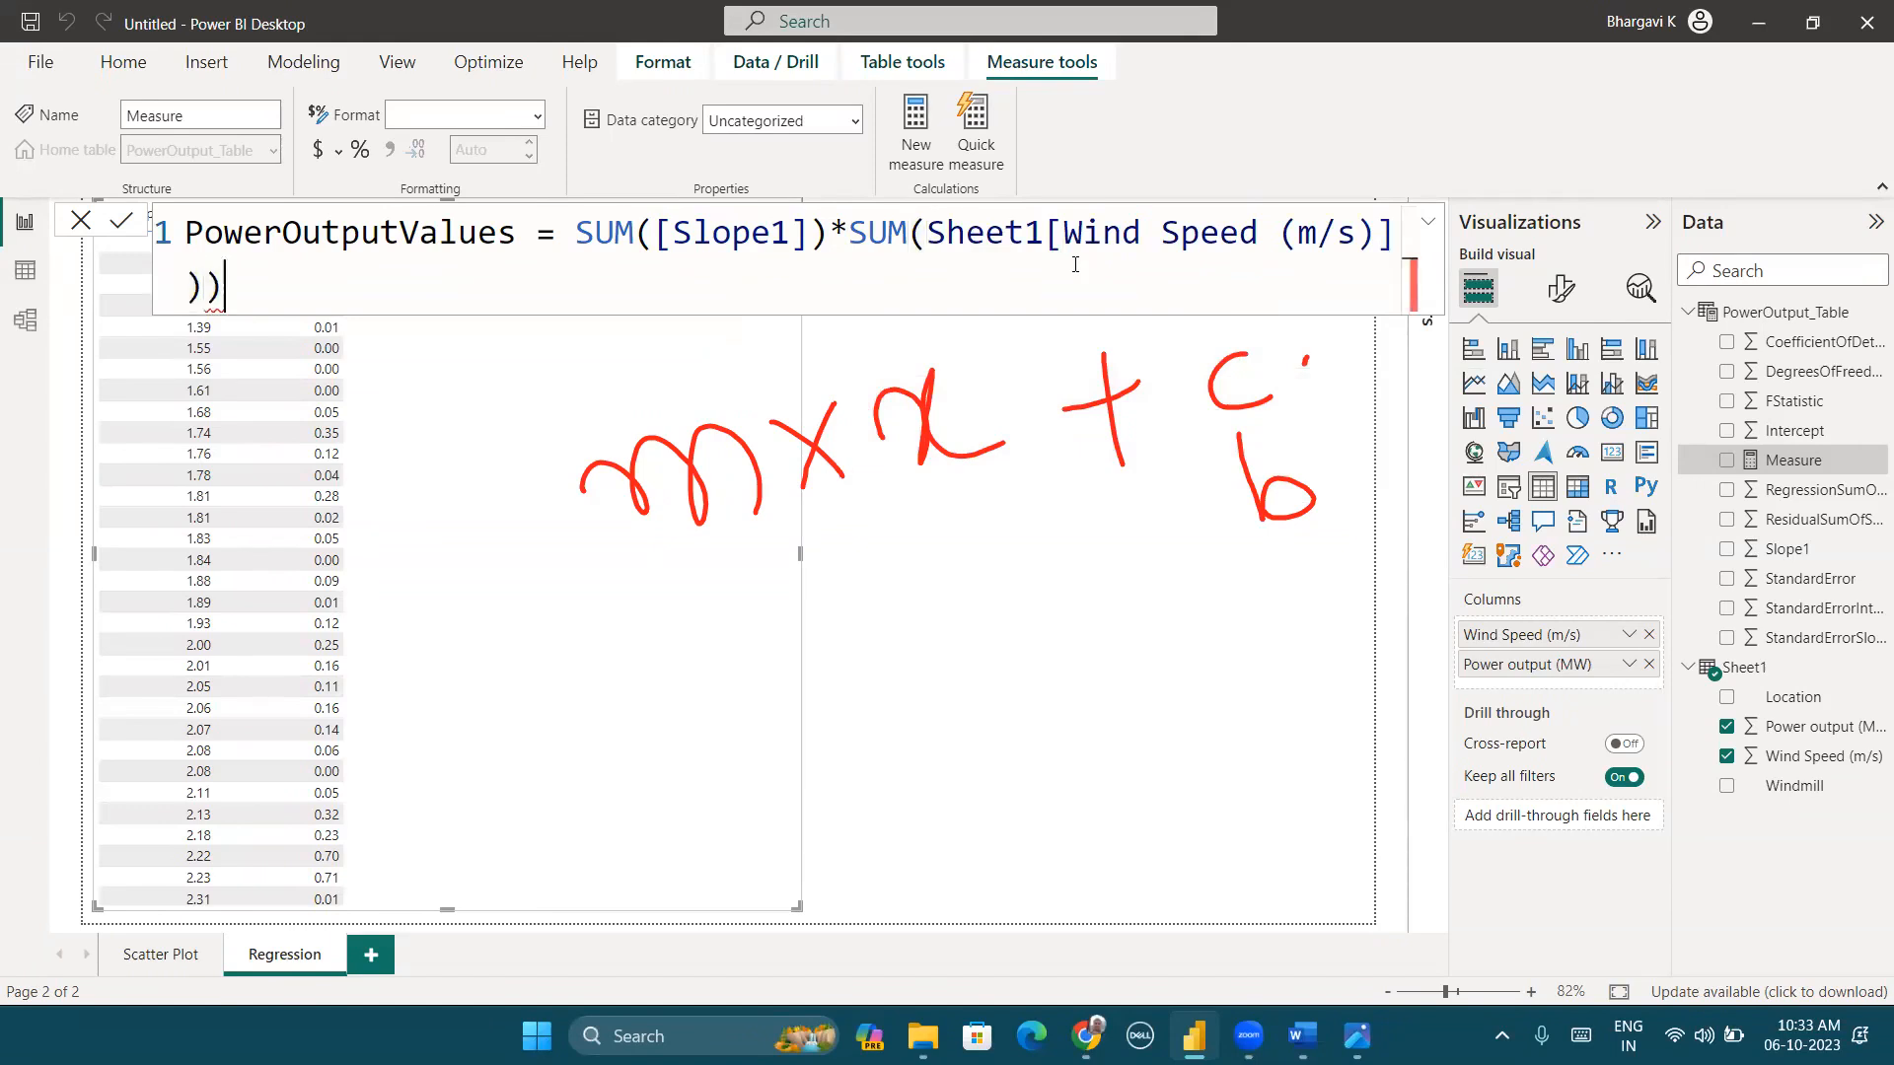
pyautogui.click(572, 234)
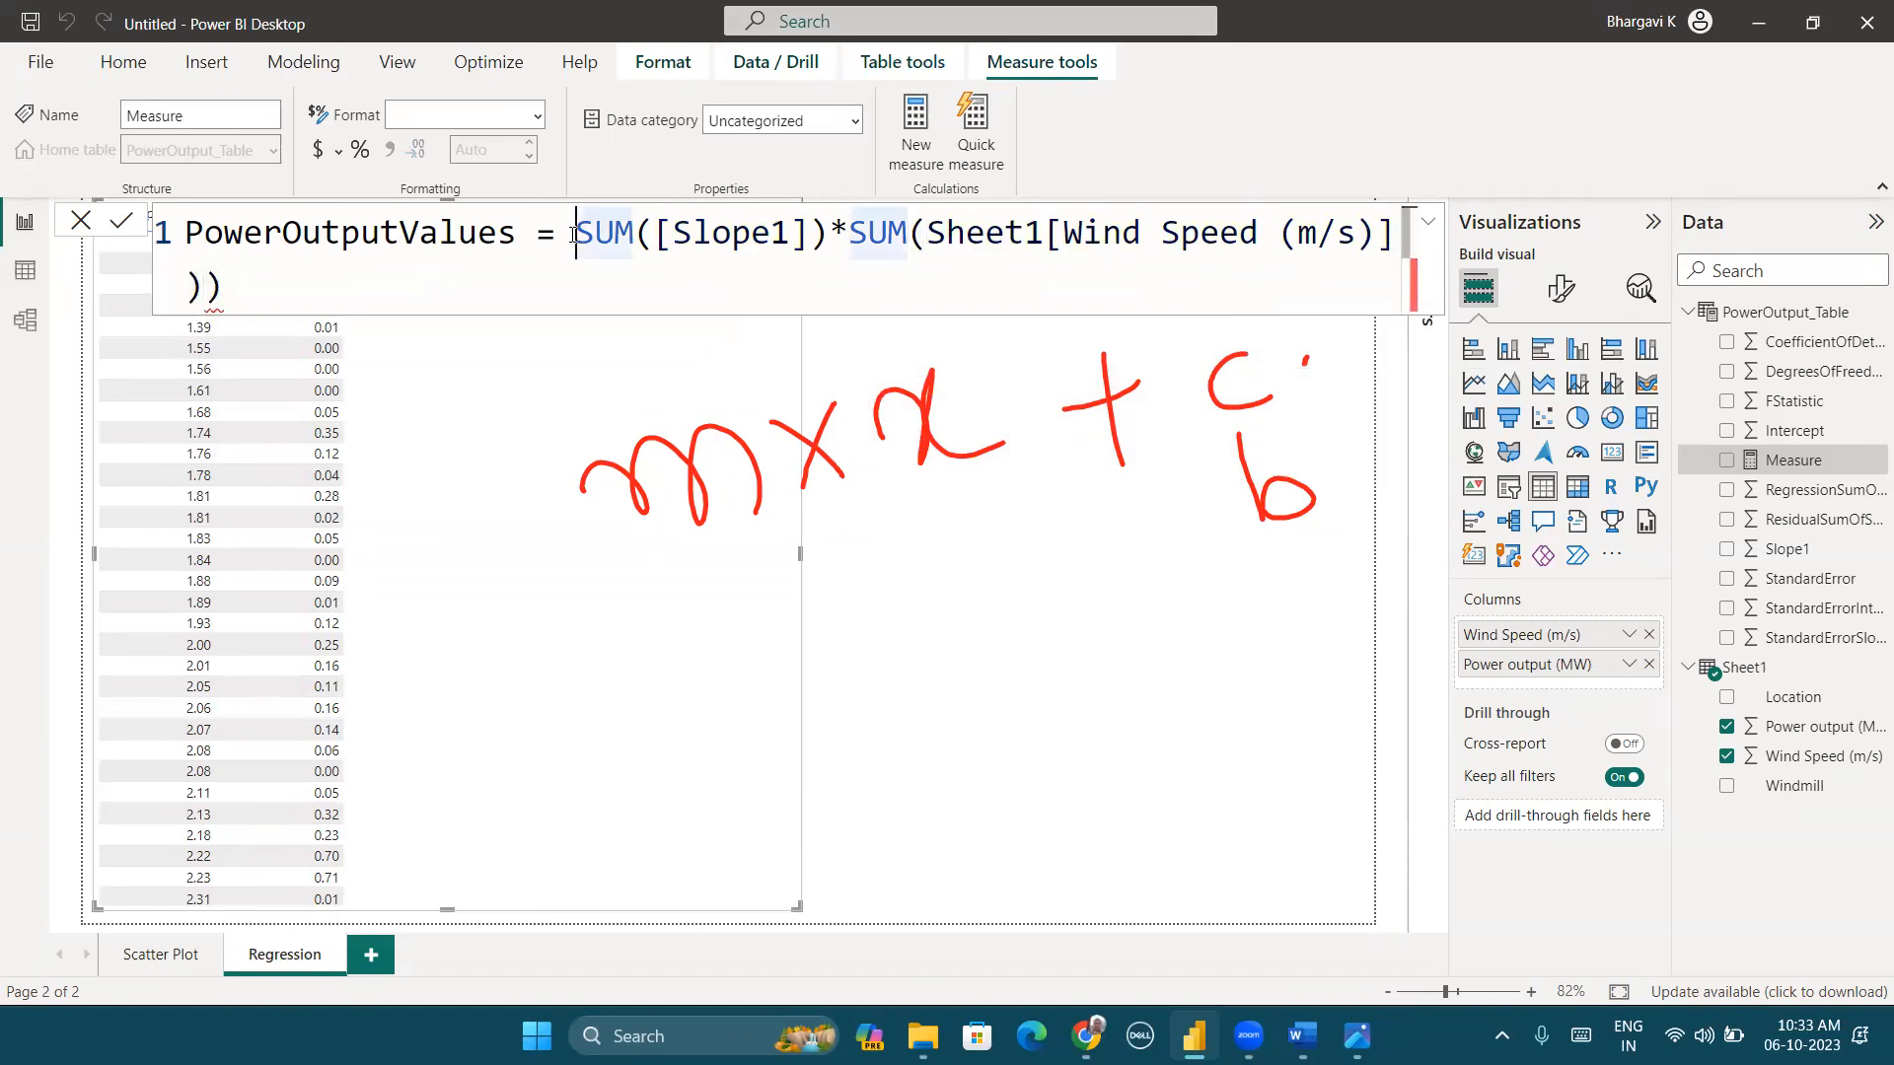
pyautogui.write('(')
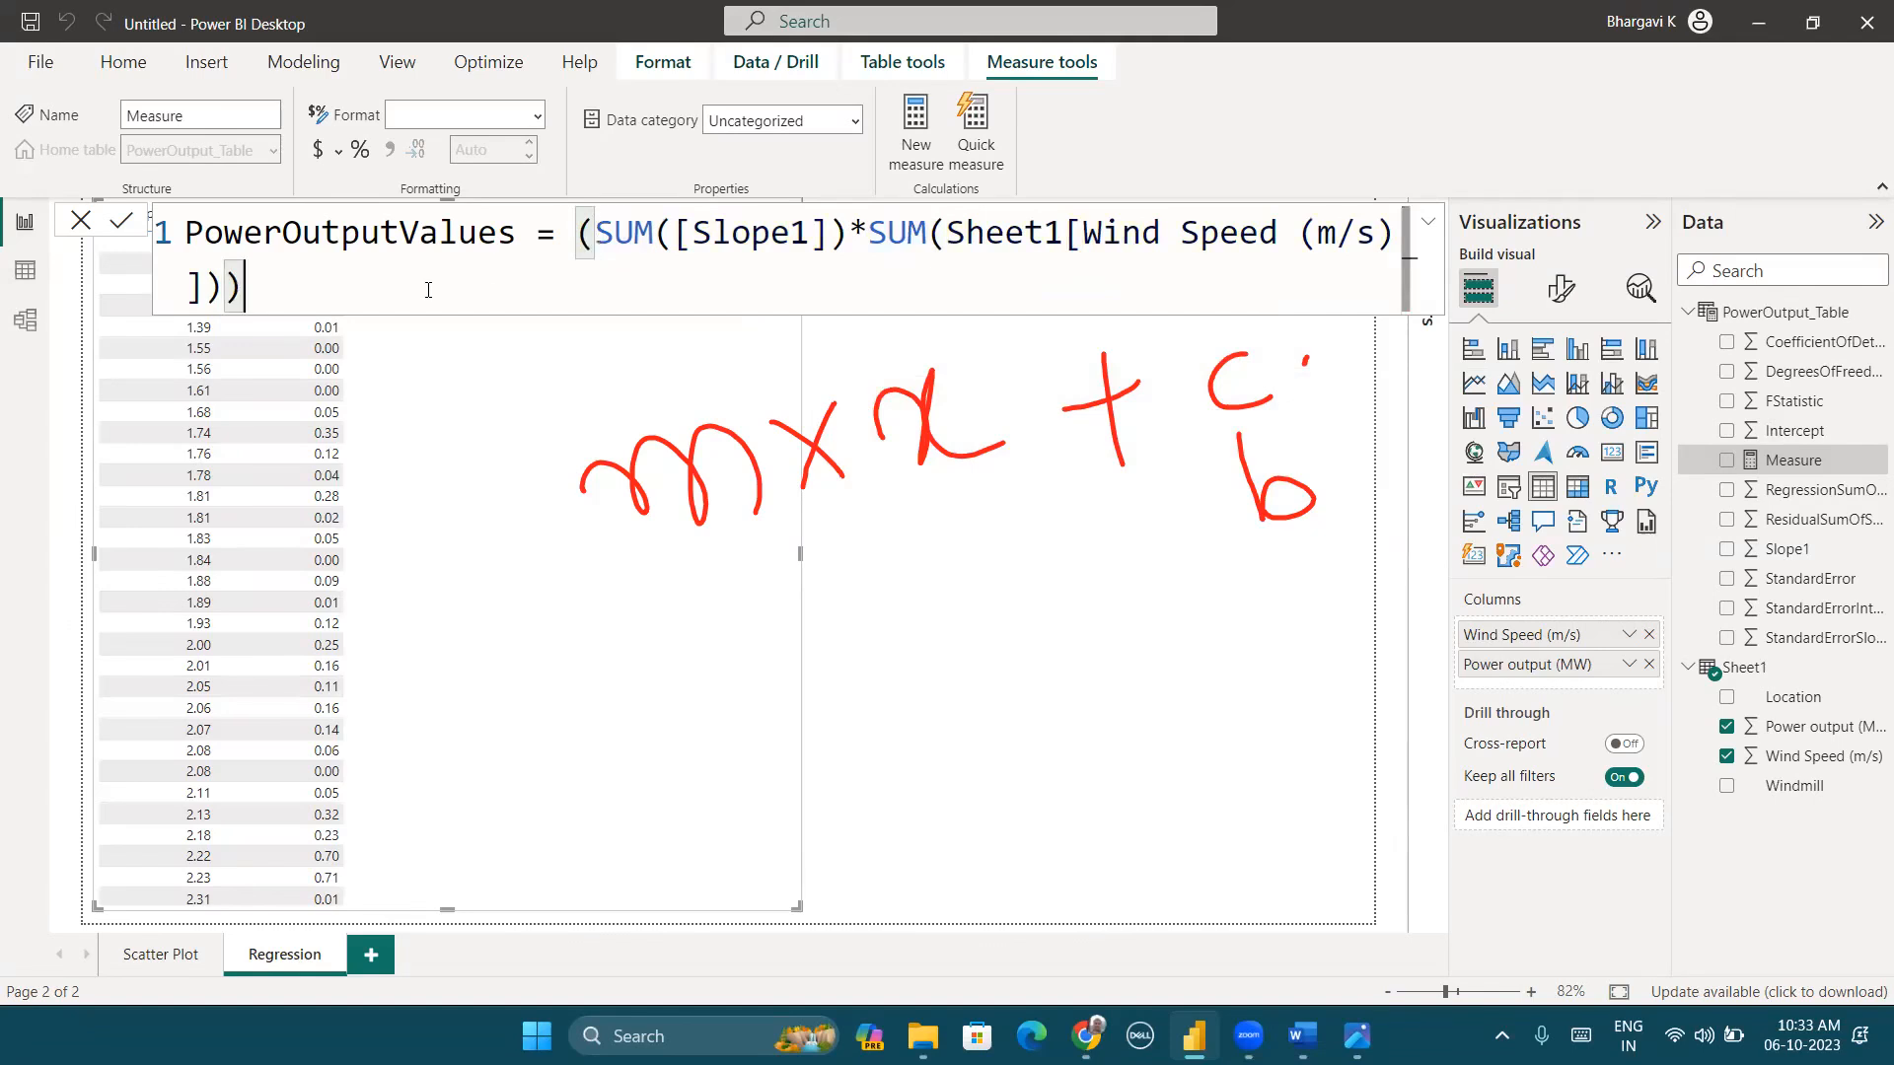
# Step: Add the intercept term + SUM([Intercept]) to the end of the PowerOutputValues formula
pyautogui.click(426, 288)
pyautogui.write('+ ')
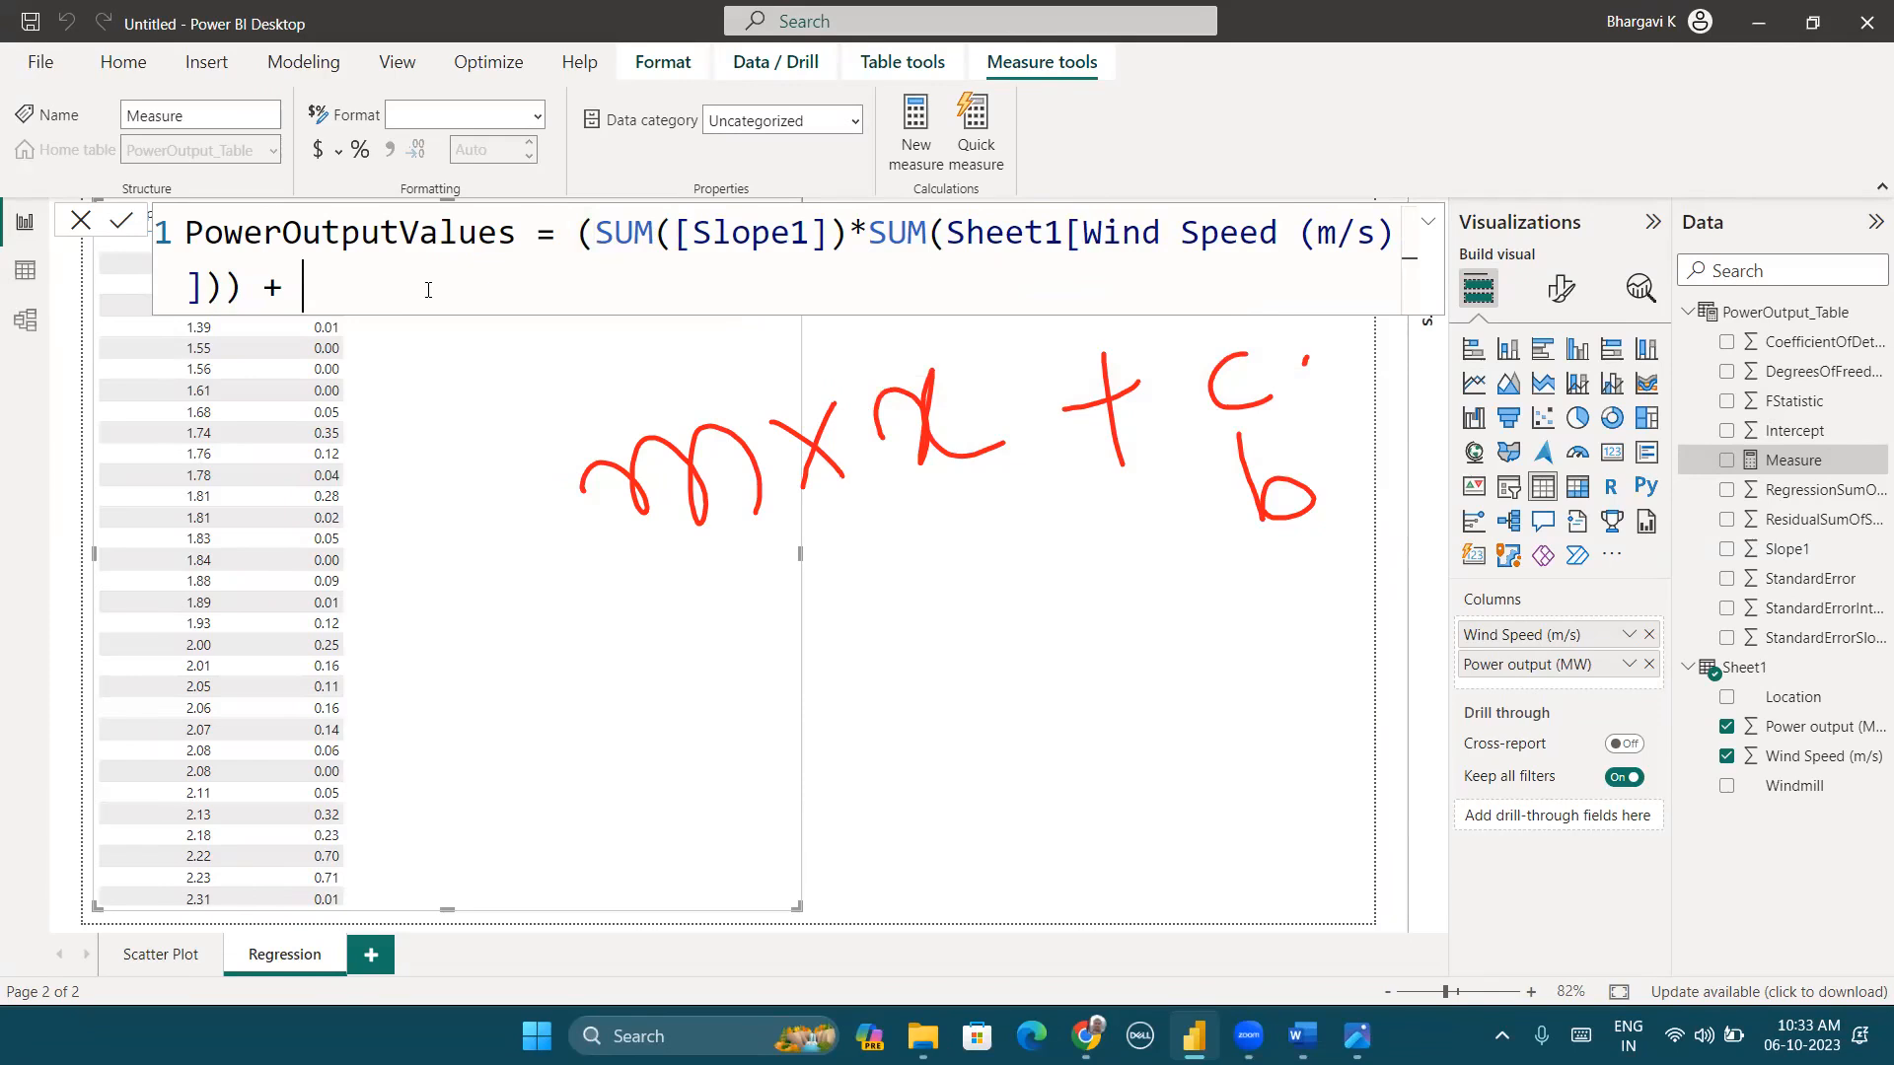
pyautogui.write('sum(')
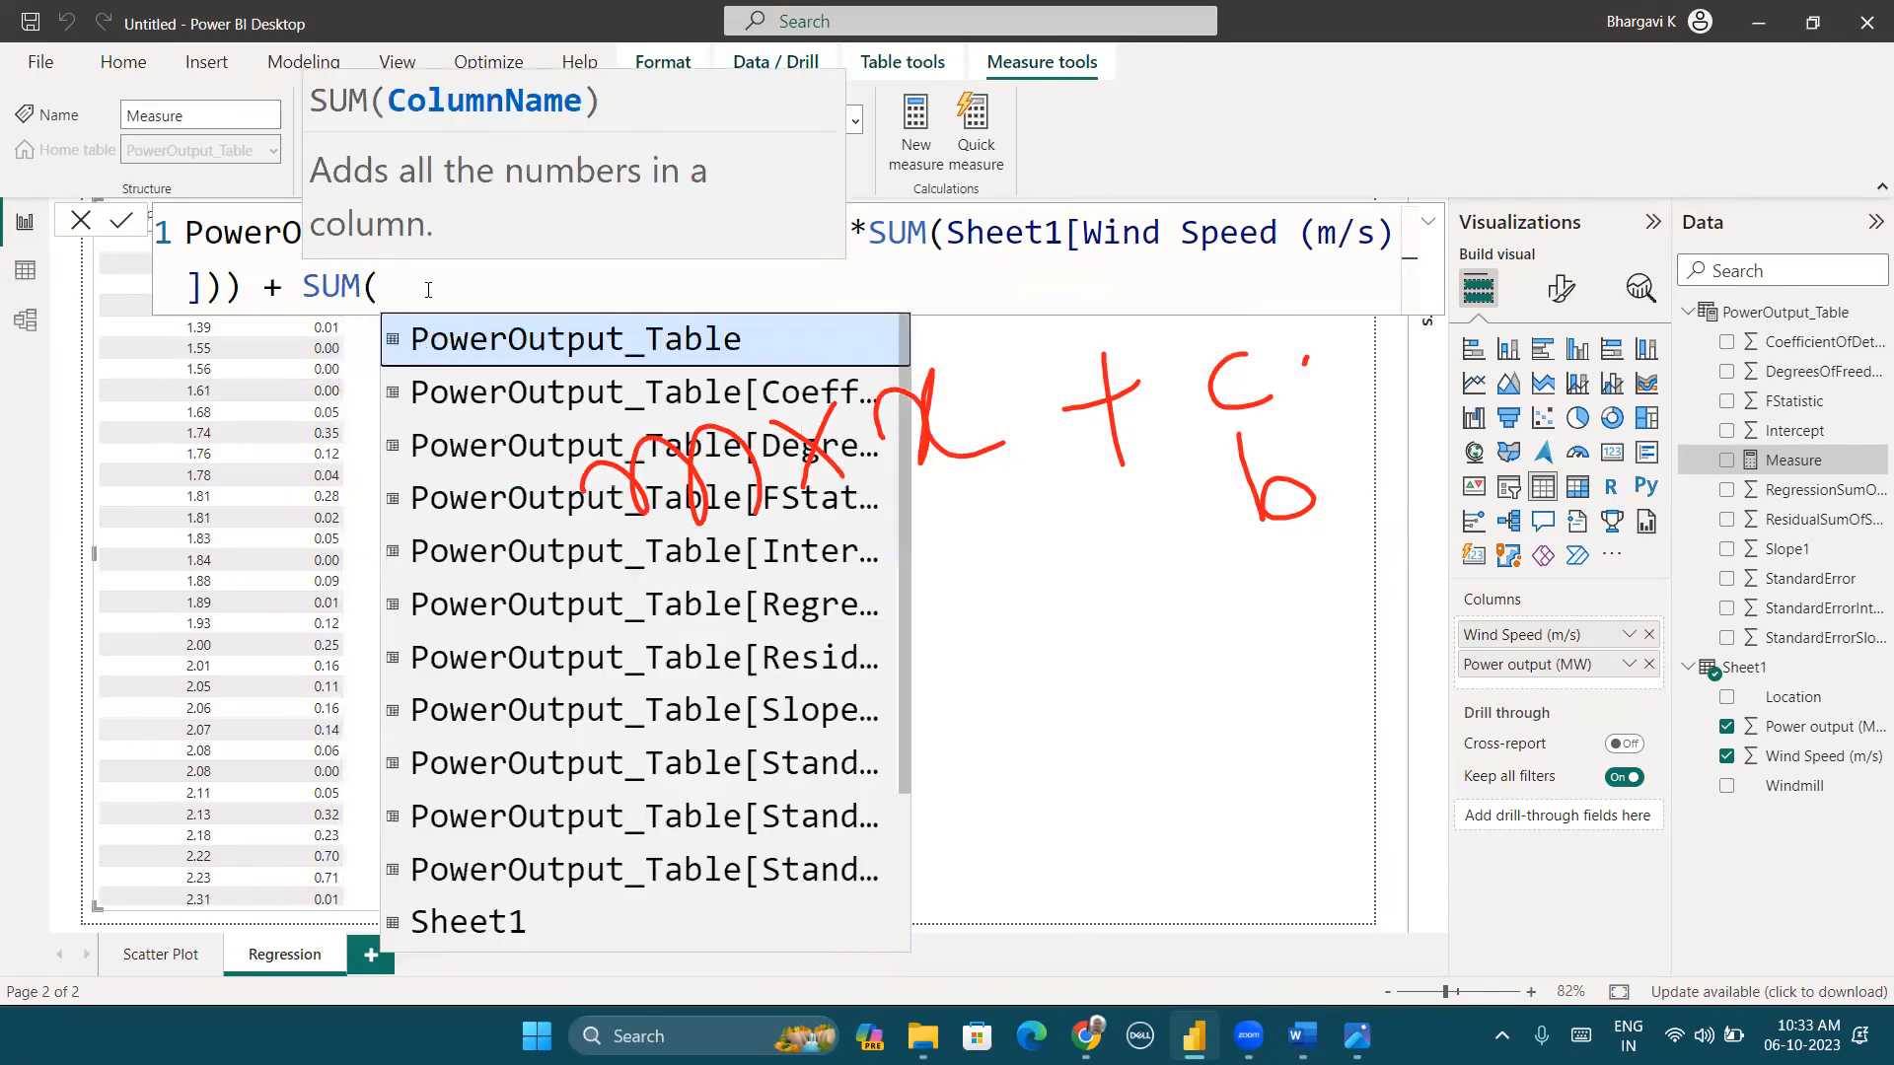
pyautogui.write('[in')
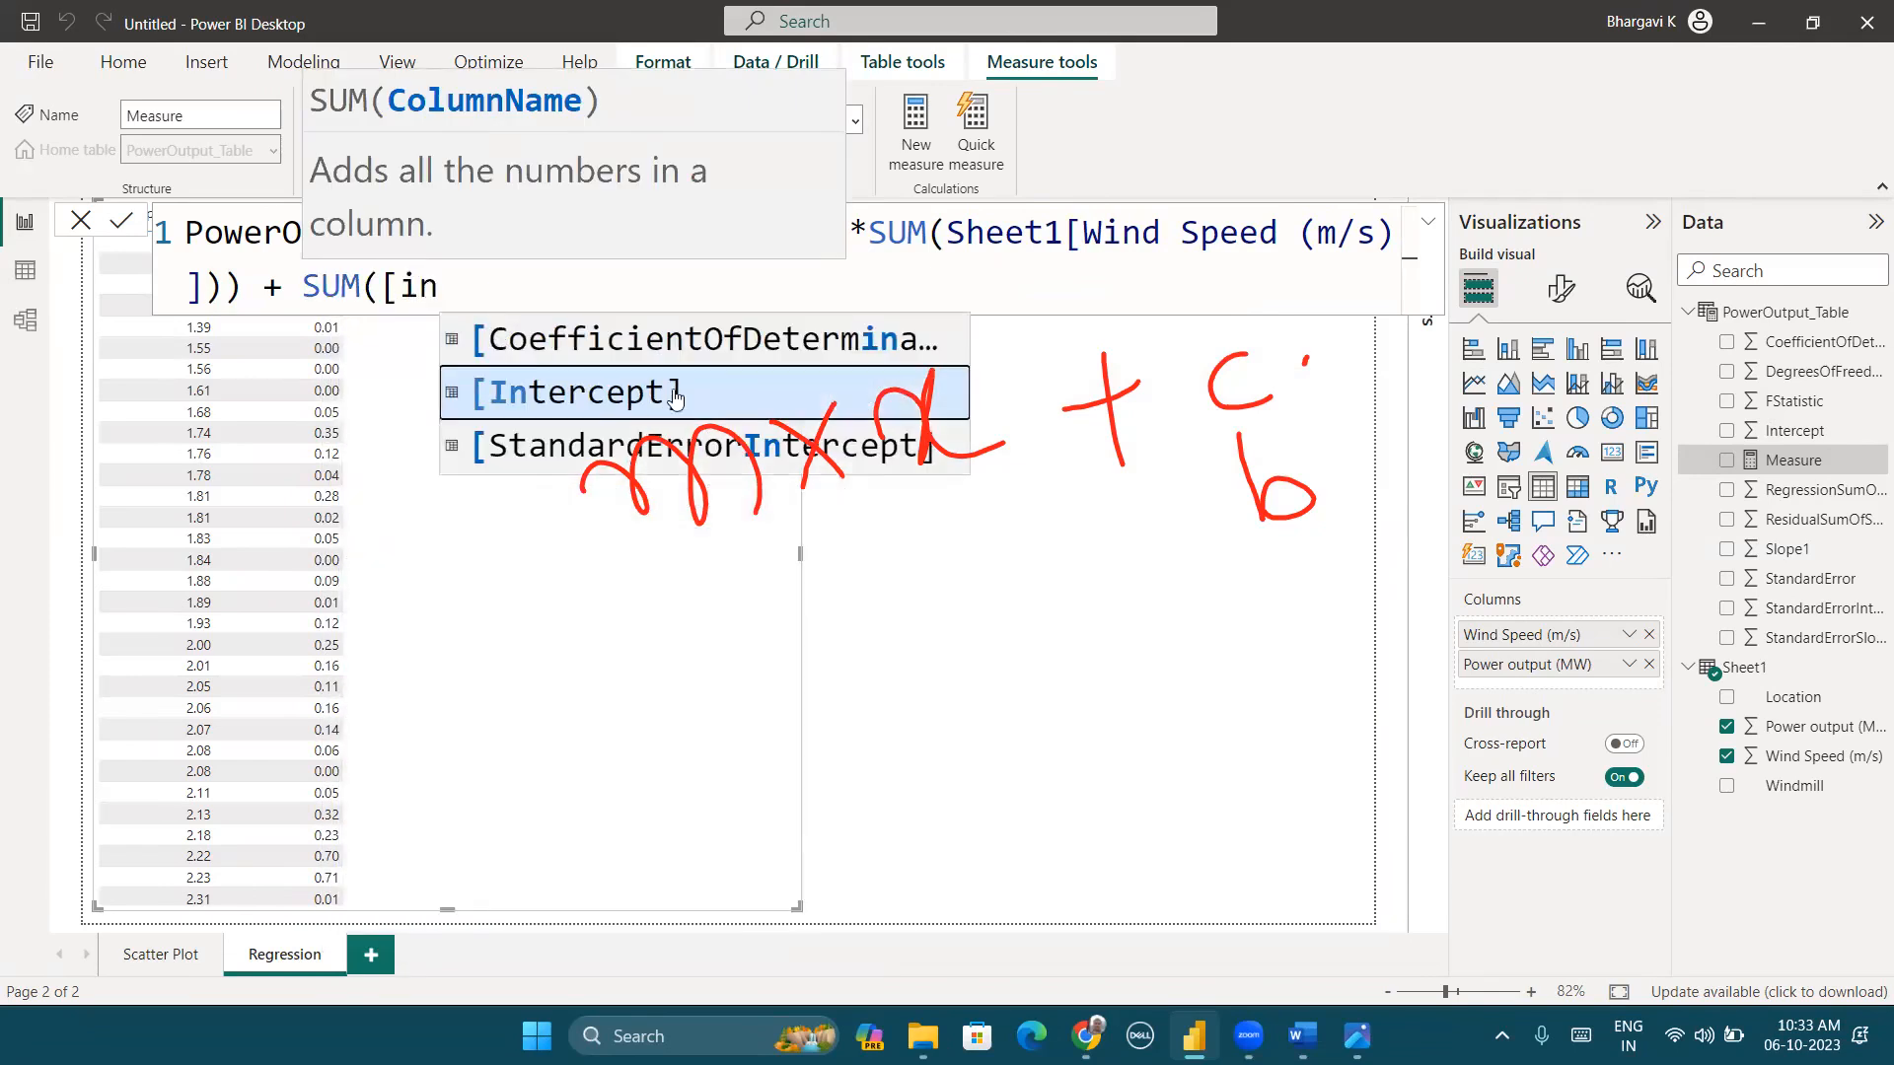
pyautogui.click(730, 395)
pyautogui.write(')')
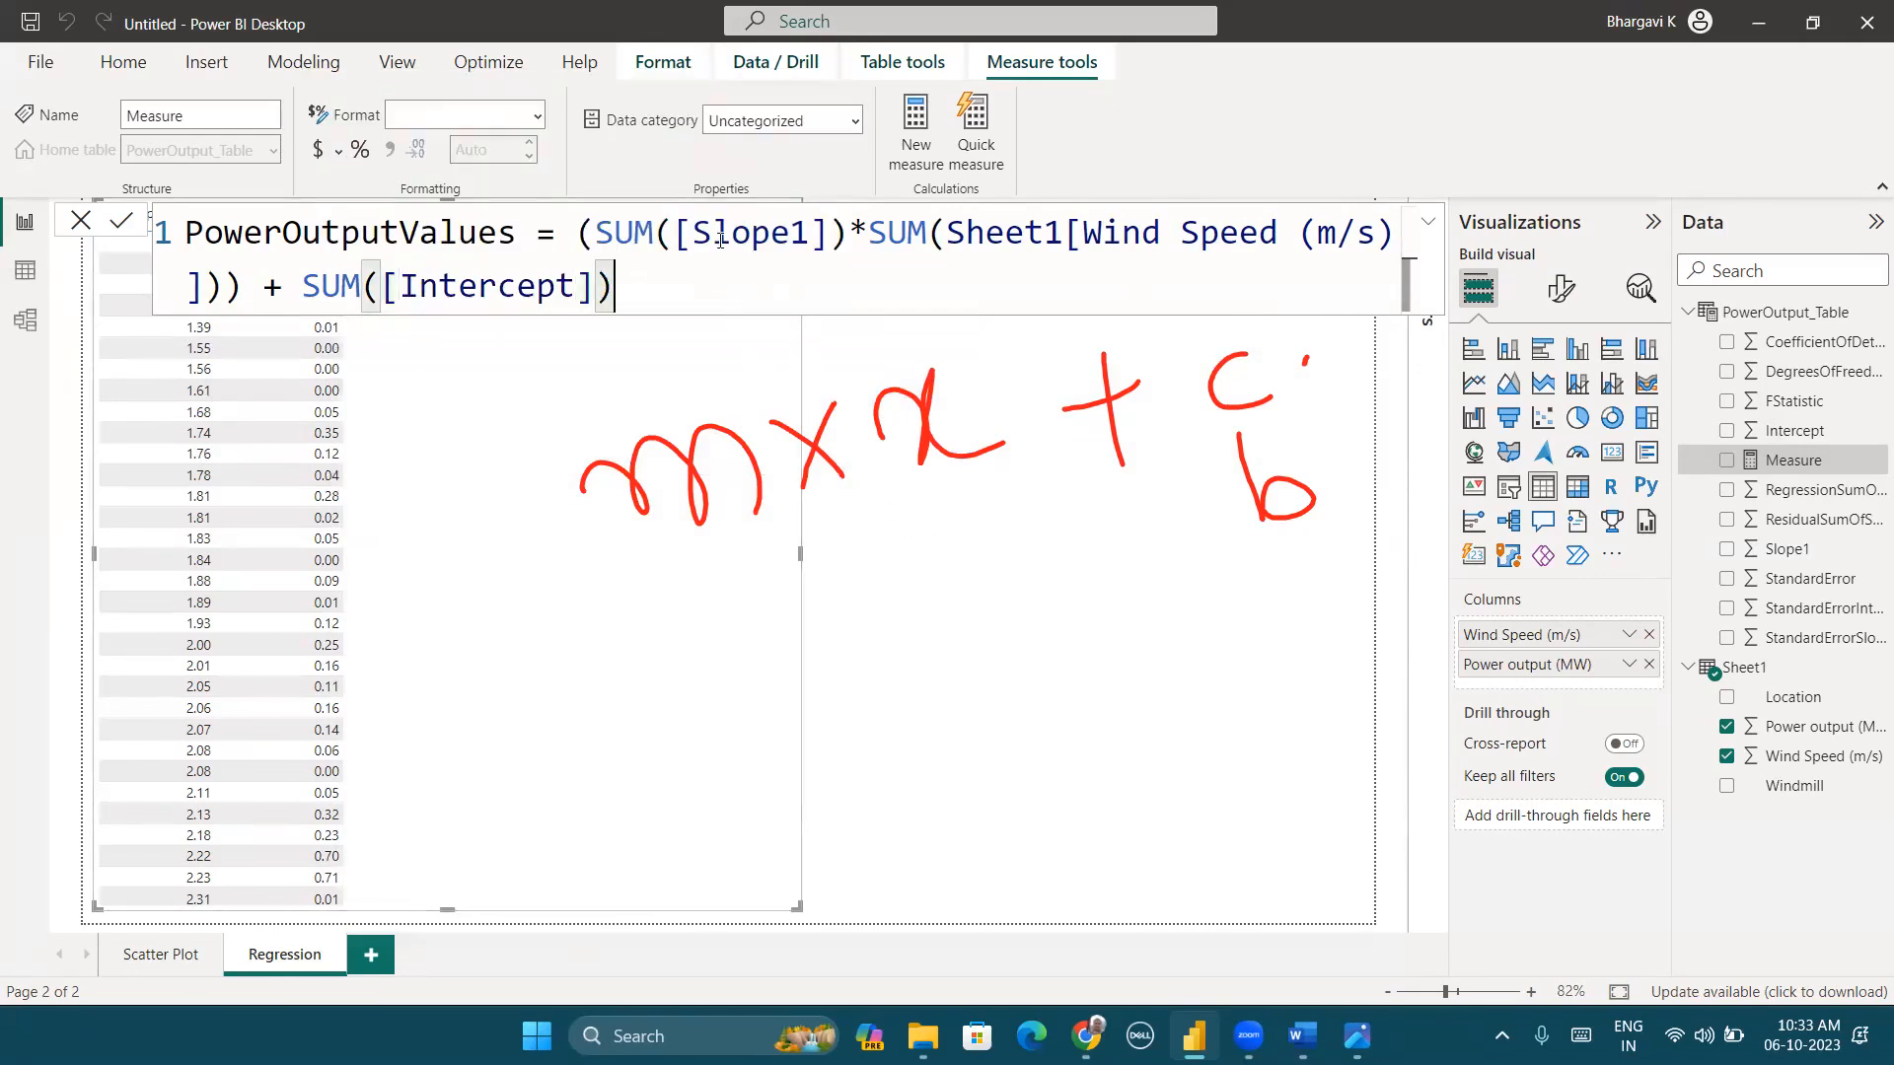
pyautogui.click(1084, 506)
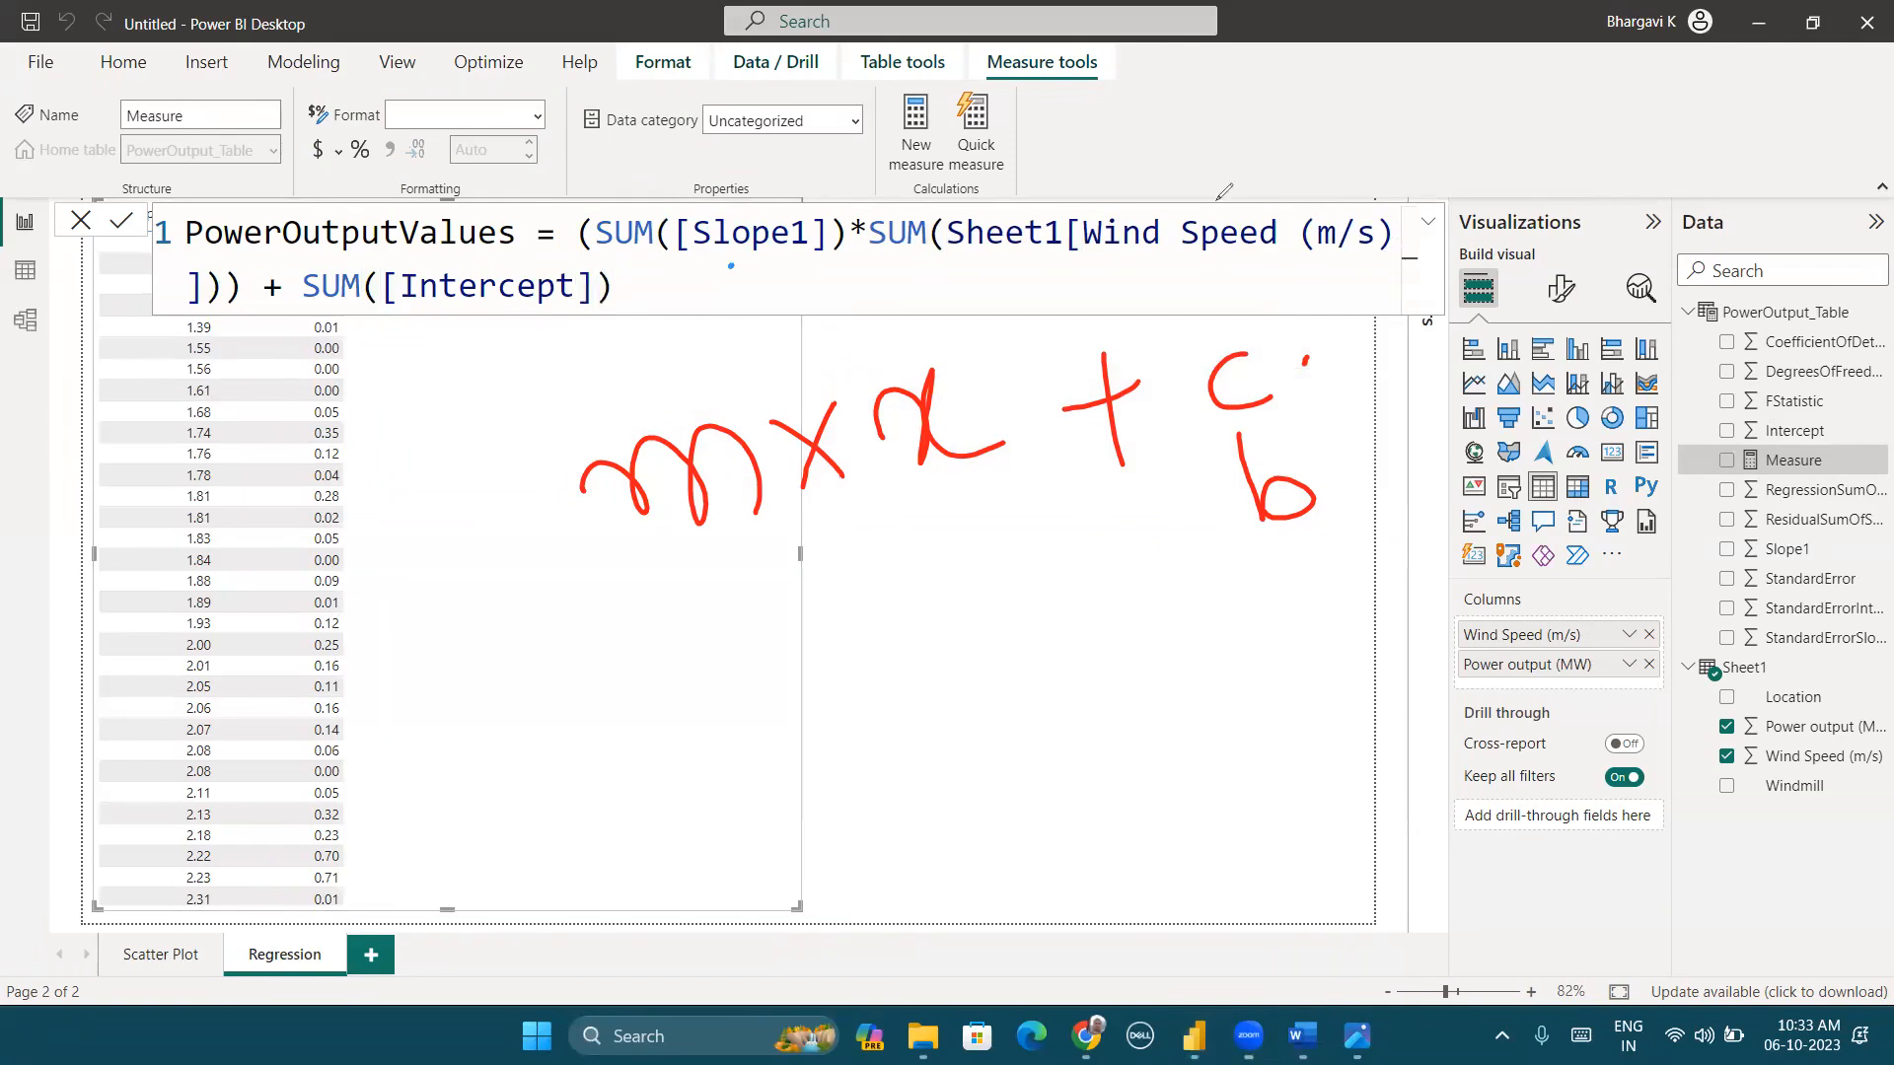
pyautogui.moveTo(731, 267)
pyautogui.mouseDown()
pyautogui.moveTo(696, 381)
pyautogui.moveTo(751, 368)
pyautogui.mouseUp()
pyautogui.moveTo(1092, 252)
pyautogui.mouseDown()
pyautogui.moveTo(1111, 243)
pyautogui.moveTo(922, 377)
pyautogui.moveTo(980, 347)
pyautogui.mouseUp()
pyautogui.moveTo(427, 331)
pyautogui.mouseDown()
pyautogui.moveTo(950, 705)
pyautogui.moveTo(1221, 431)
pyautogui.mouseUp()
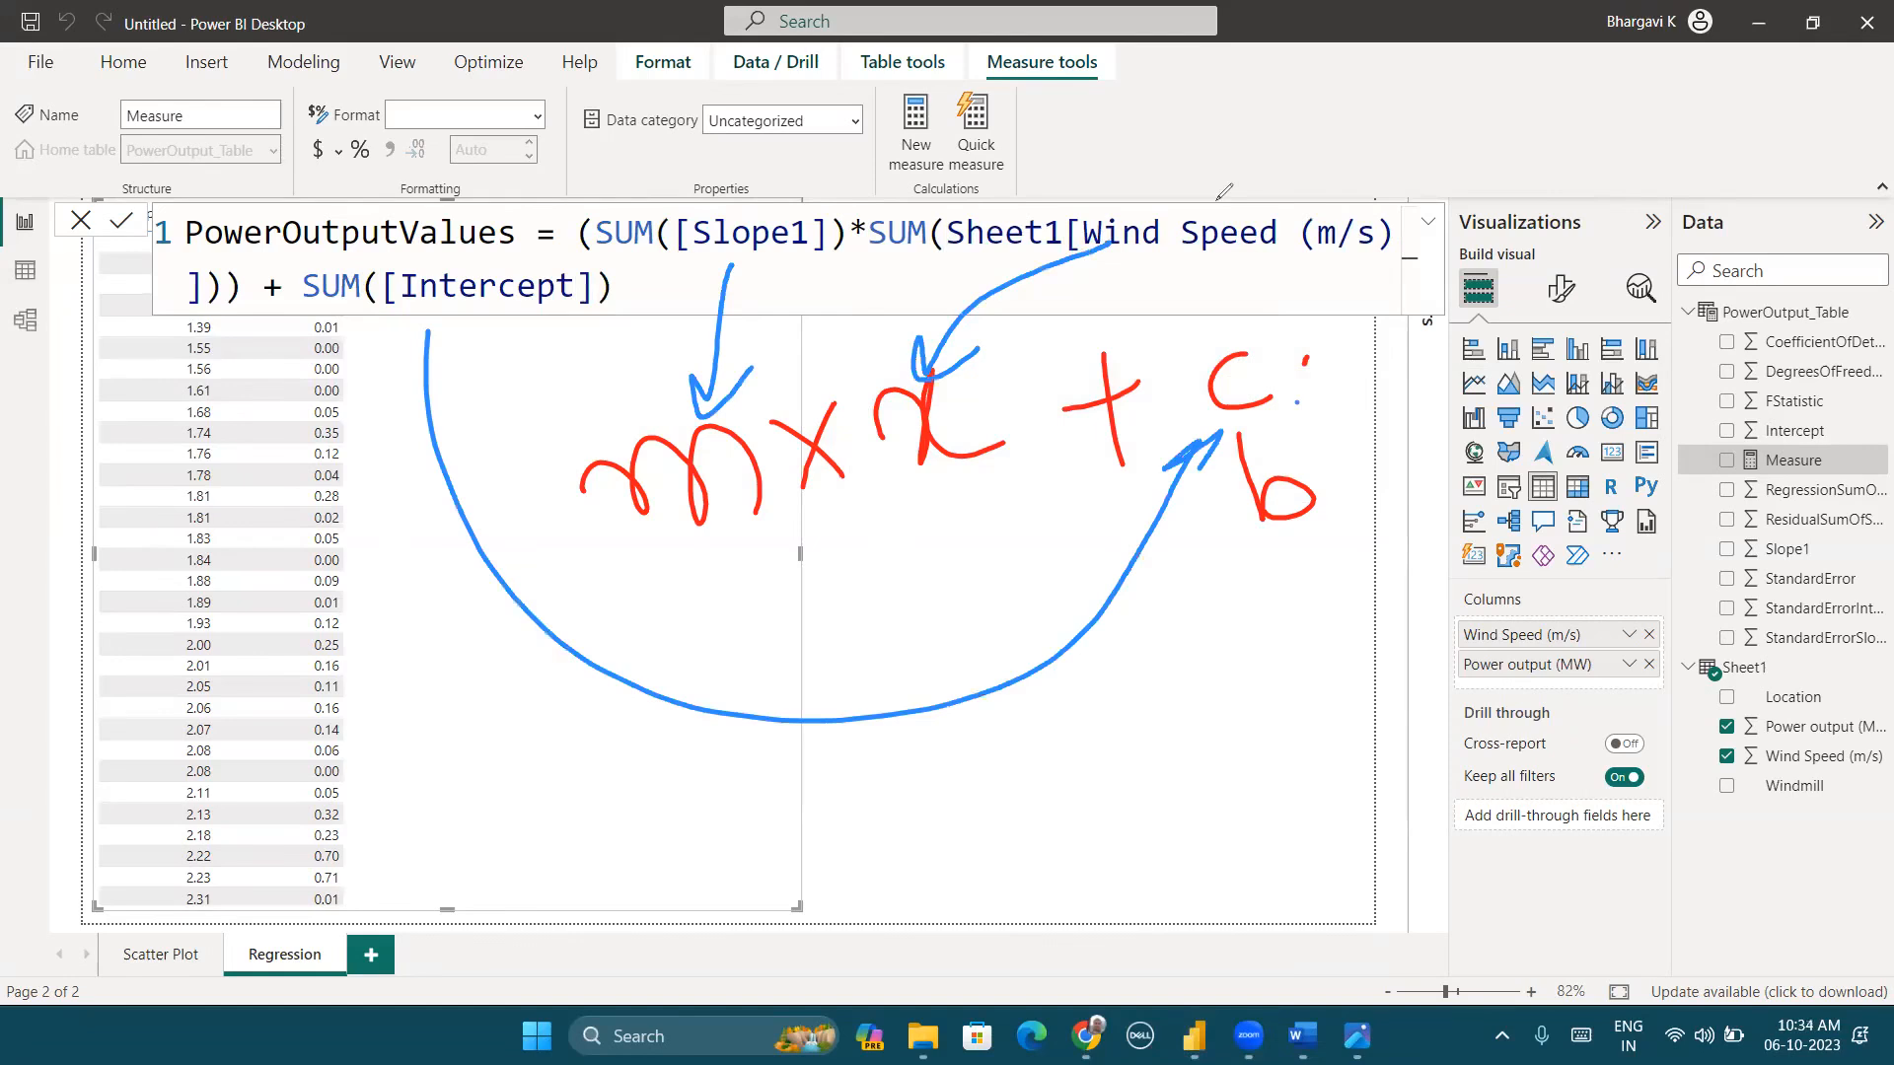
pyautogui.moveTo(1177, 521); pyautogui.dragTo(1299, 399)
pyautogui.moveTo(594, 251); pyautogui.dragTo(648, 248)
pyautogui.moveTo(867, 258); pyautogui.dragTo(920, 259)
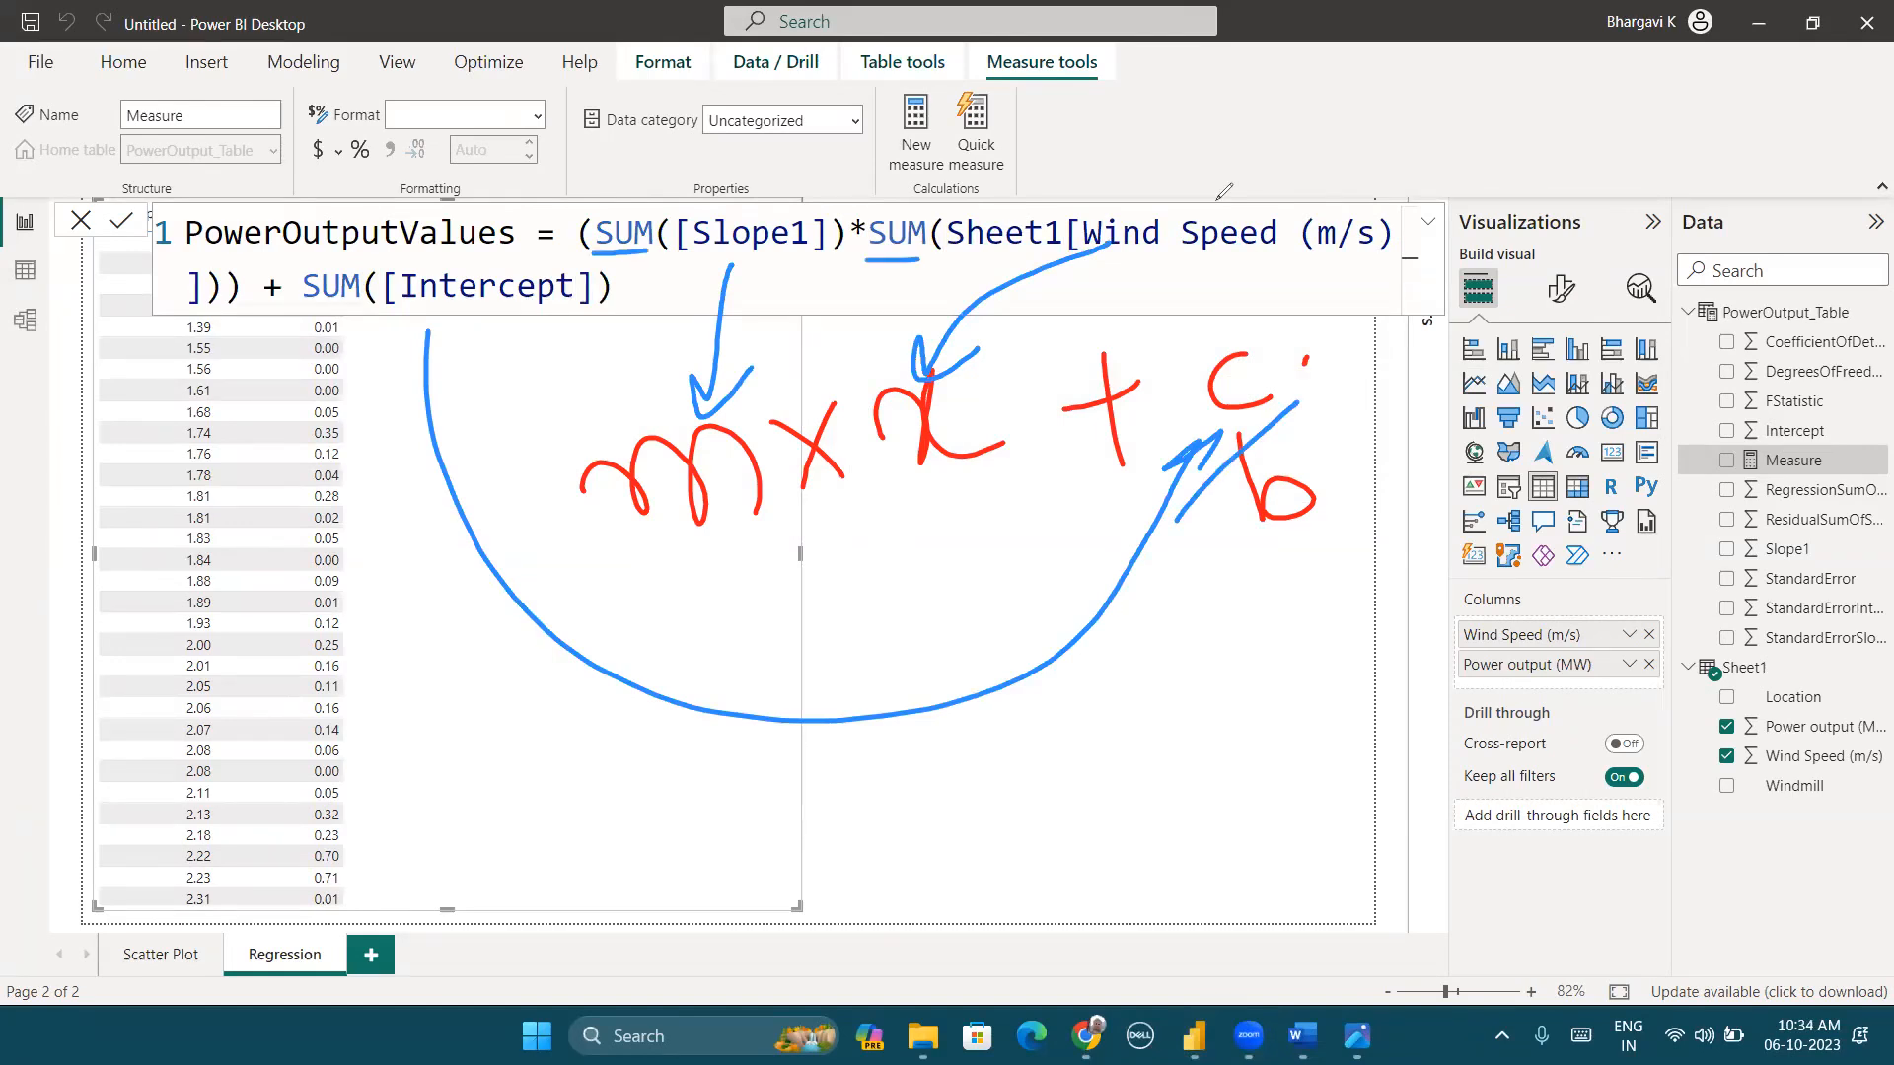
pyautogui.moveTo(1850, 460); pyautogui.dragTo(1834, 469)
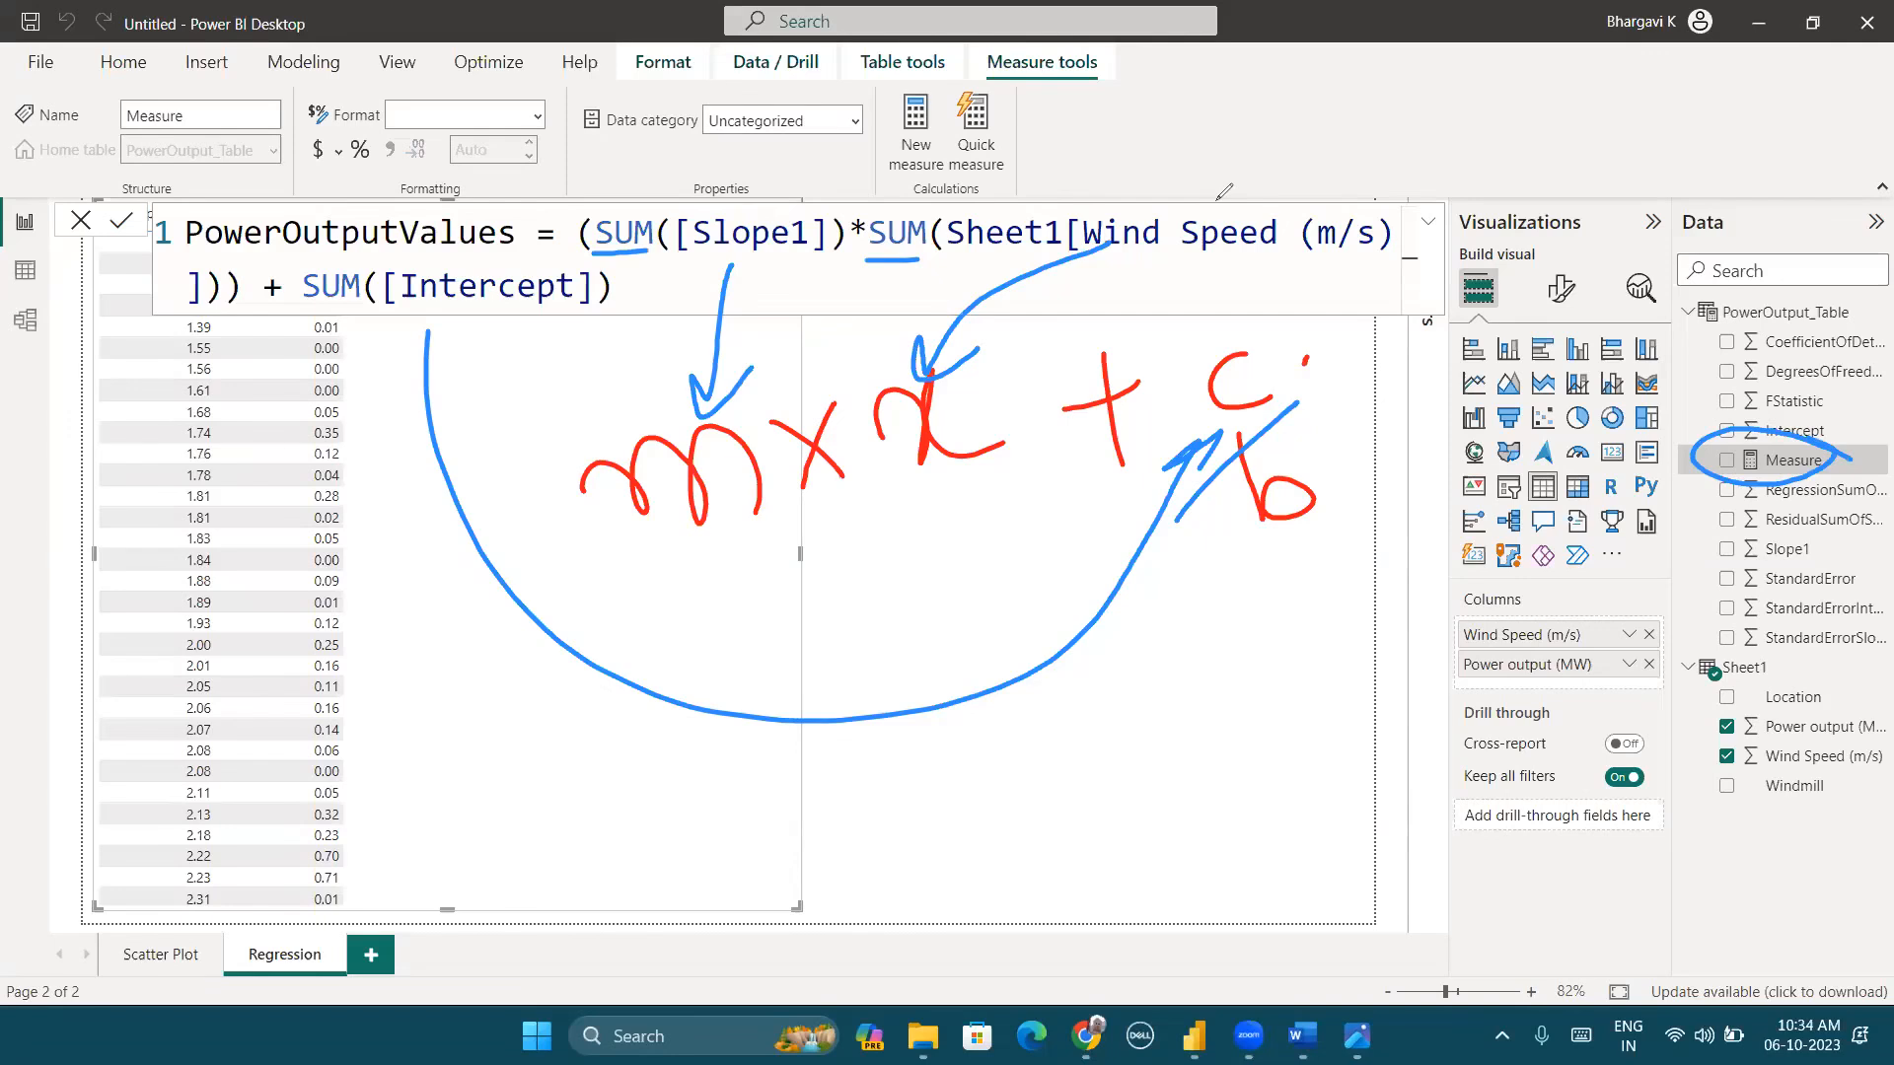
pyautogui.moveTo(855, 265); pyautogui.dragTo(909, 262)
pyautogui.moveTo(305, 310); pyautogui.dragTo(371, 307)
pyautogui.click(1218, 200)
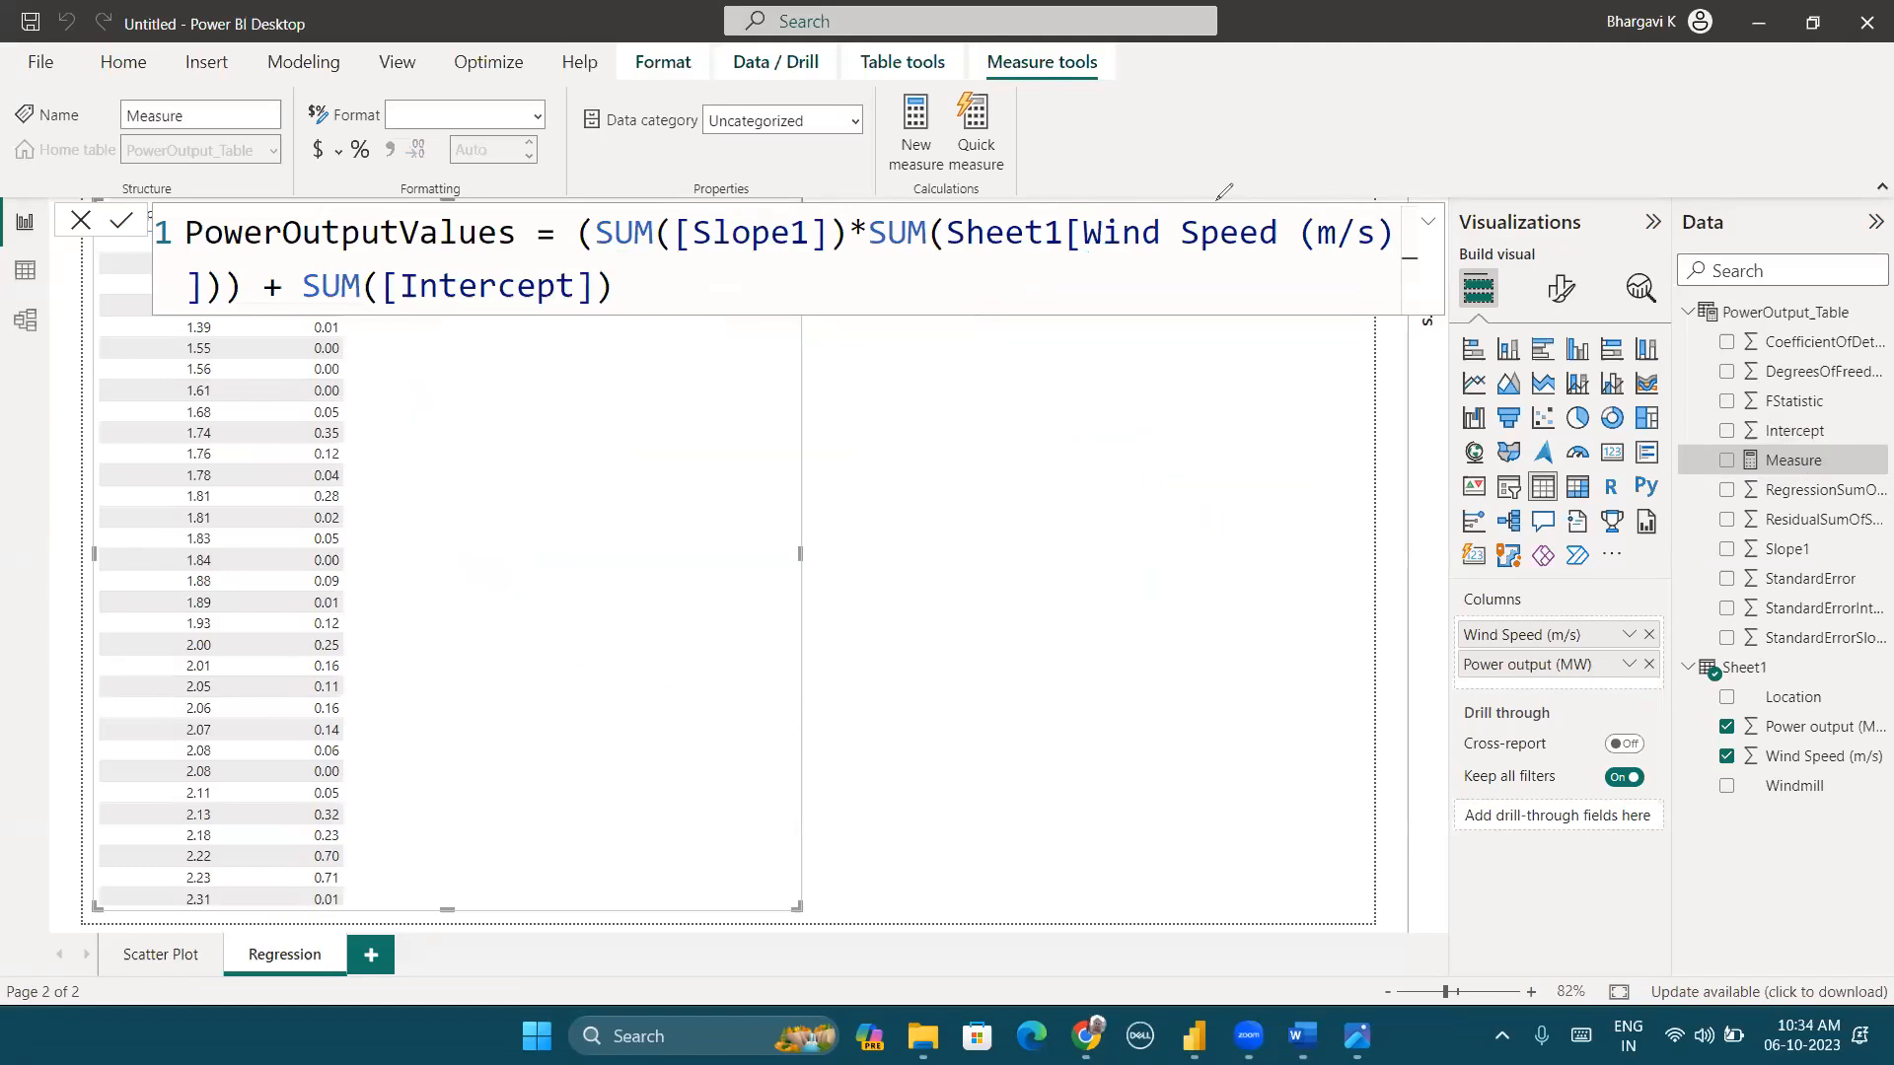
pyautogui.click(1218, 200)
# Step: Commit the PowerOutputValues measure and add it to the table visual as the column after Power output (MW)
pyautogui.click(694, 298)
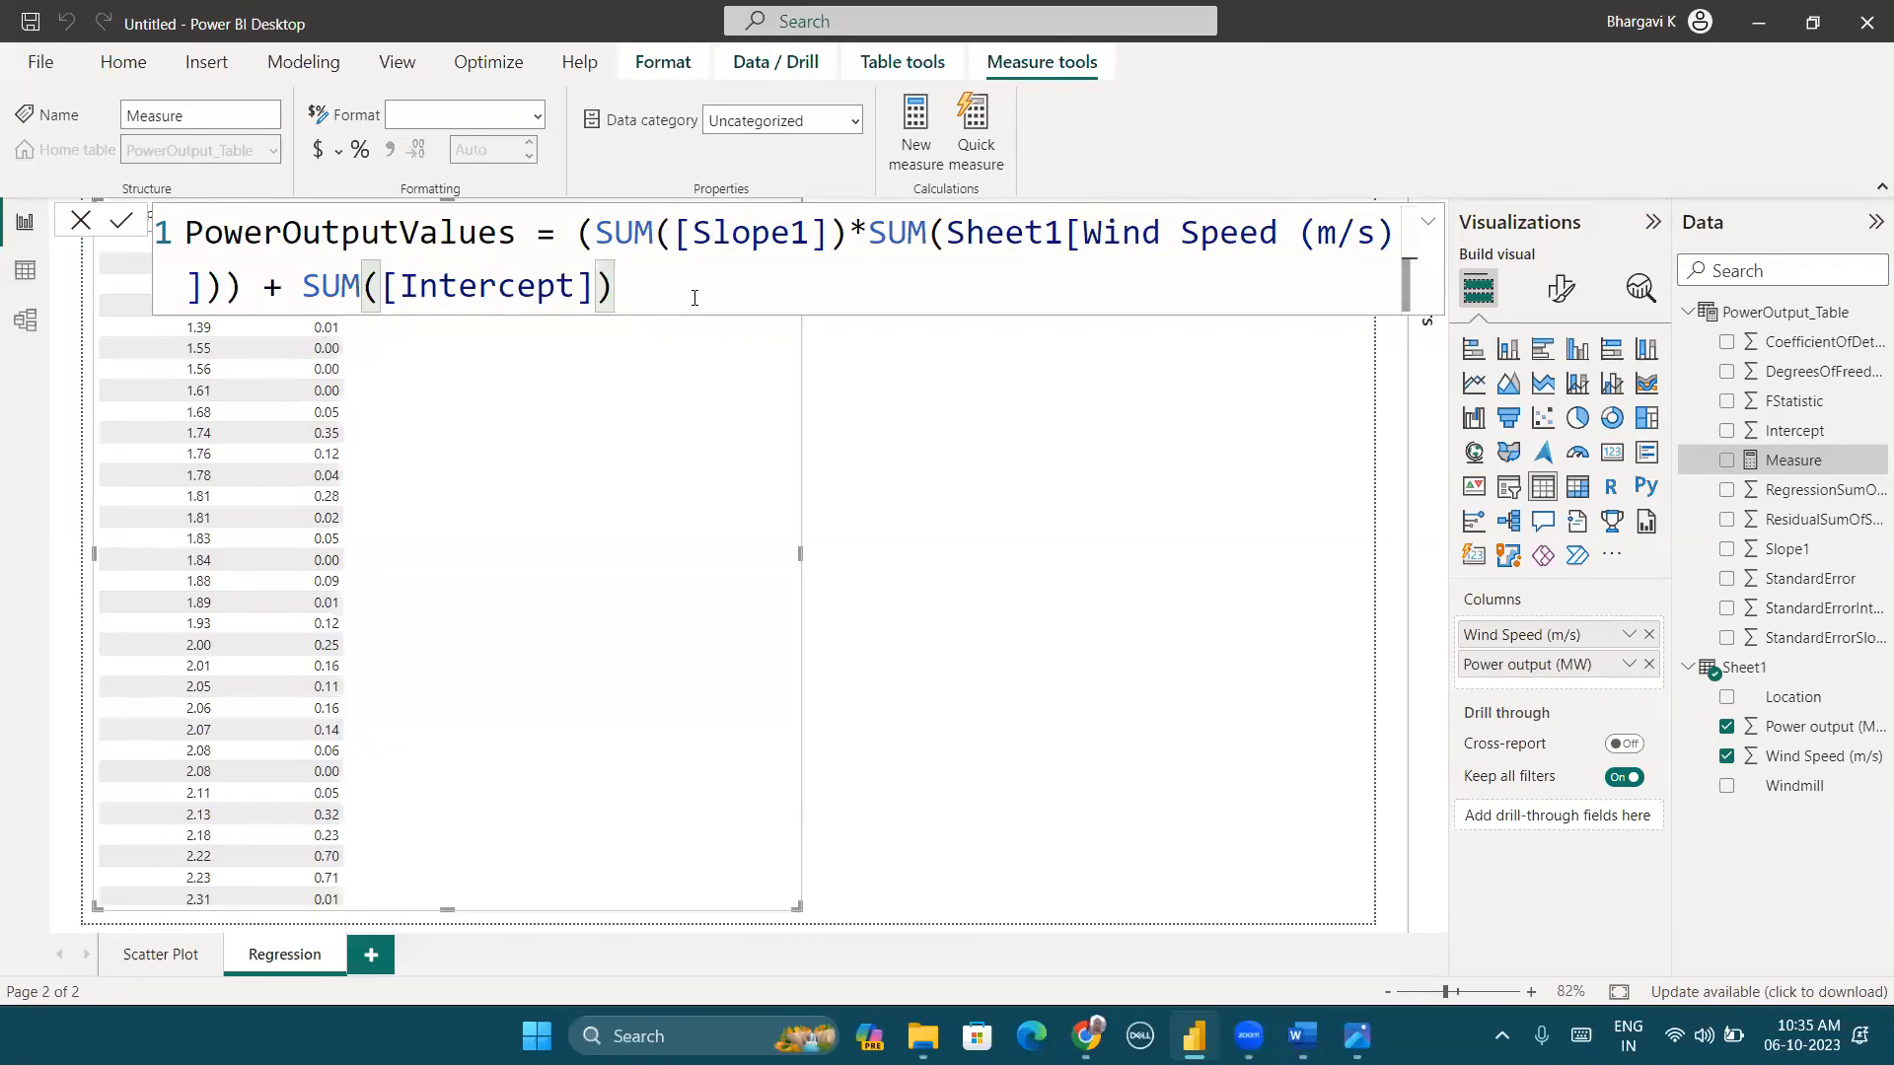
pyautogui.press('Return')
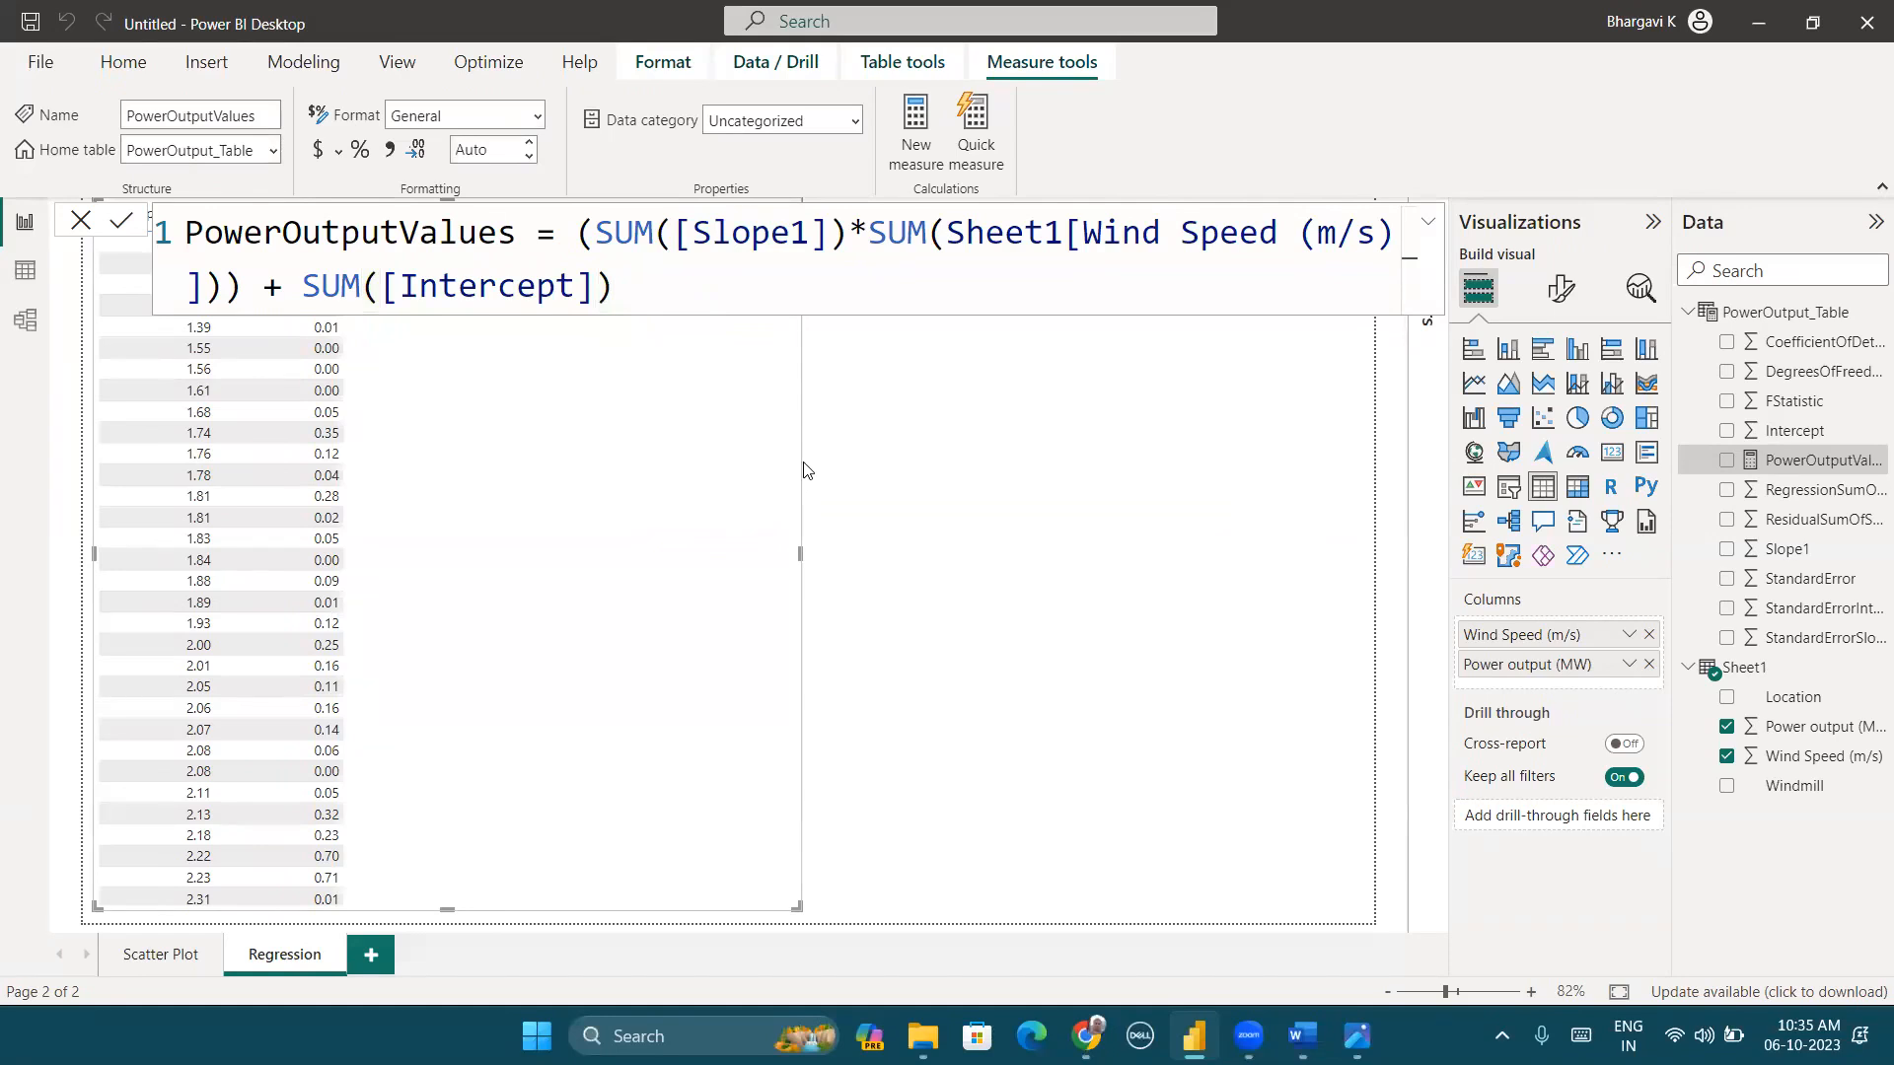
pyautogui.click(957, 459)
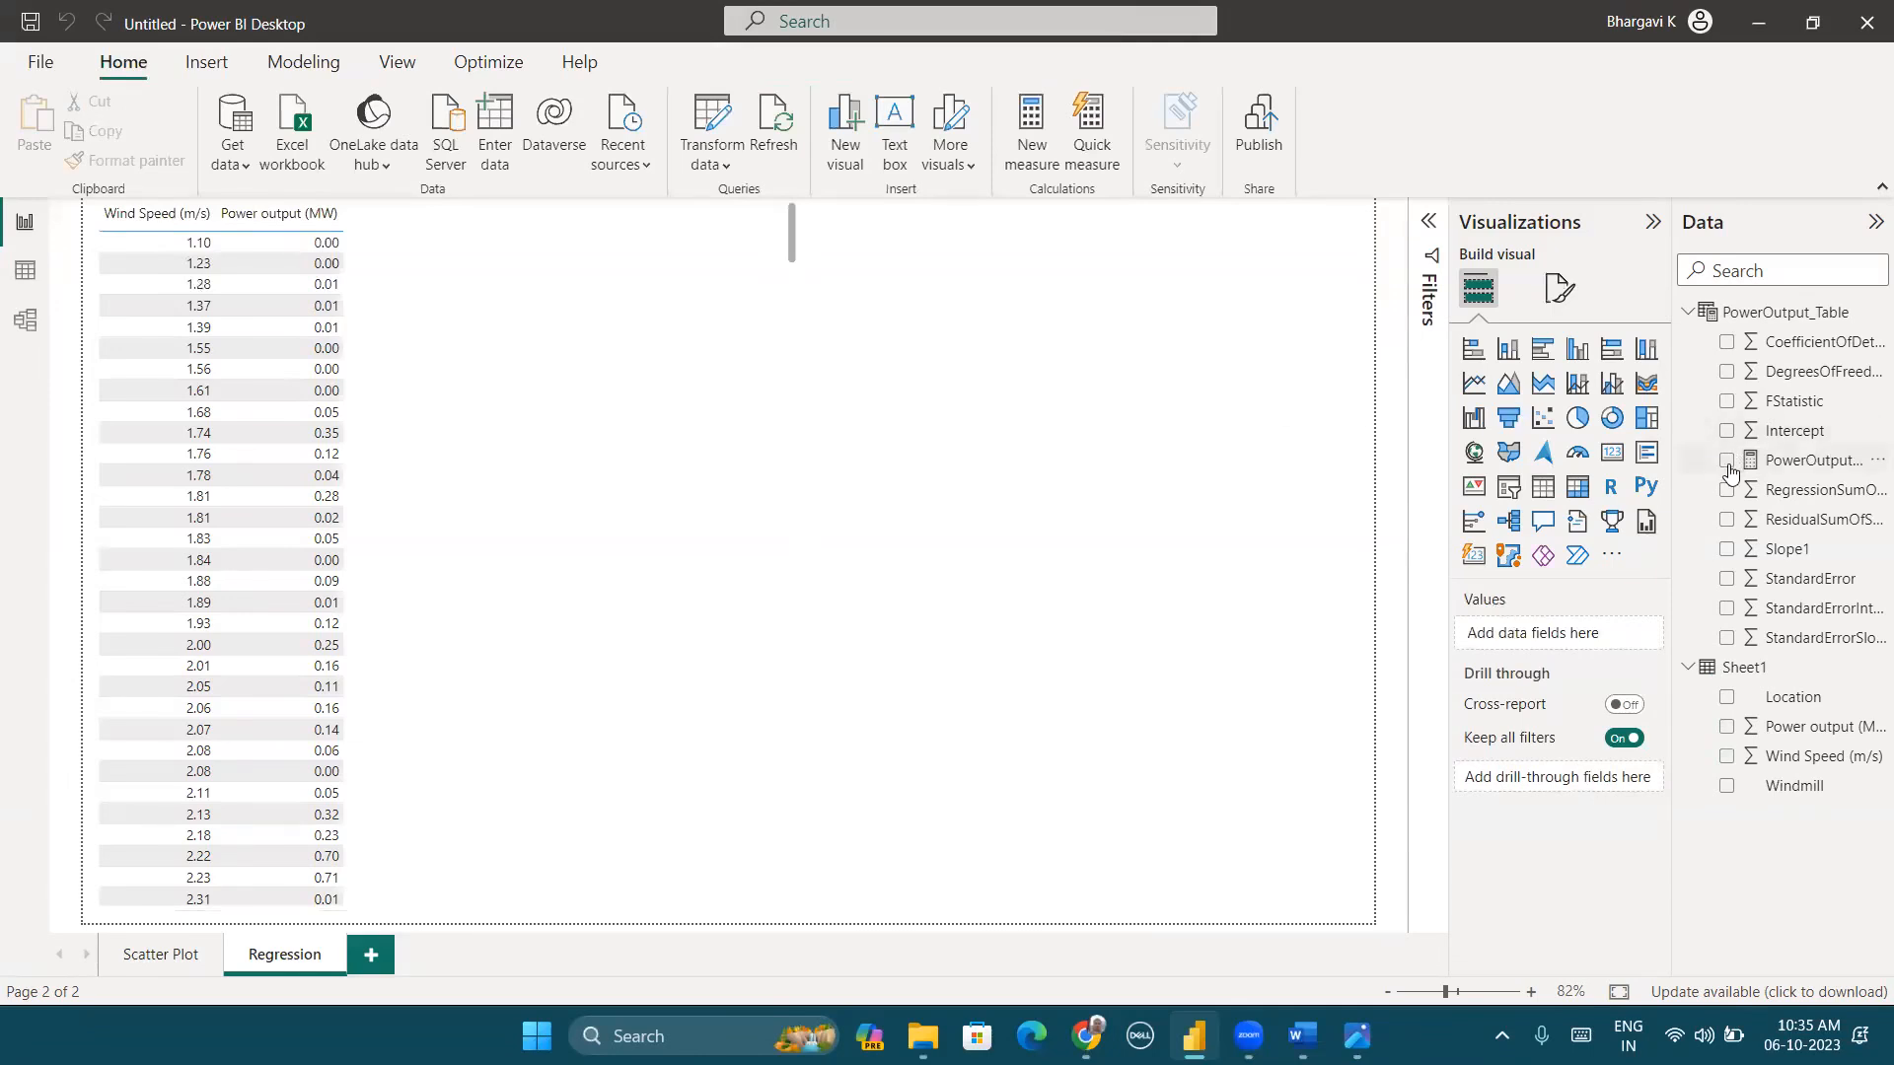
pyautogui.click(560, 442)
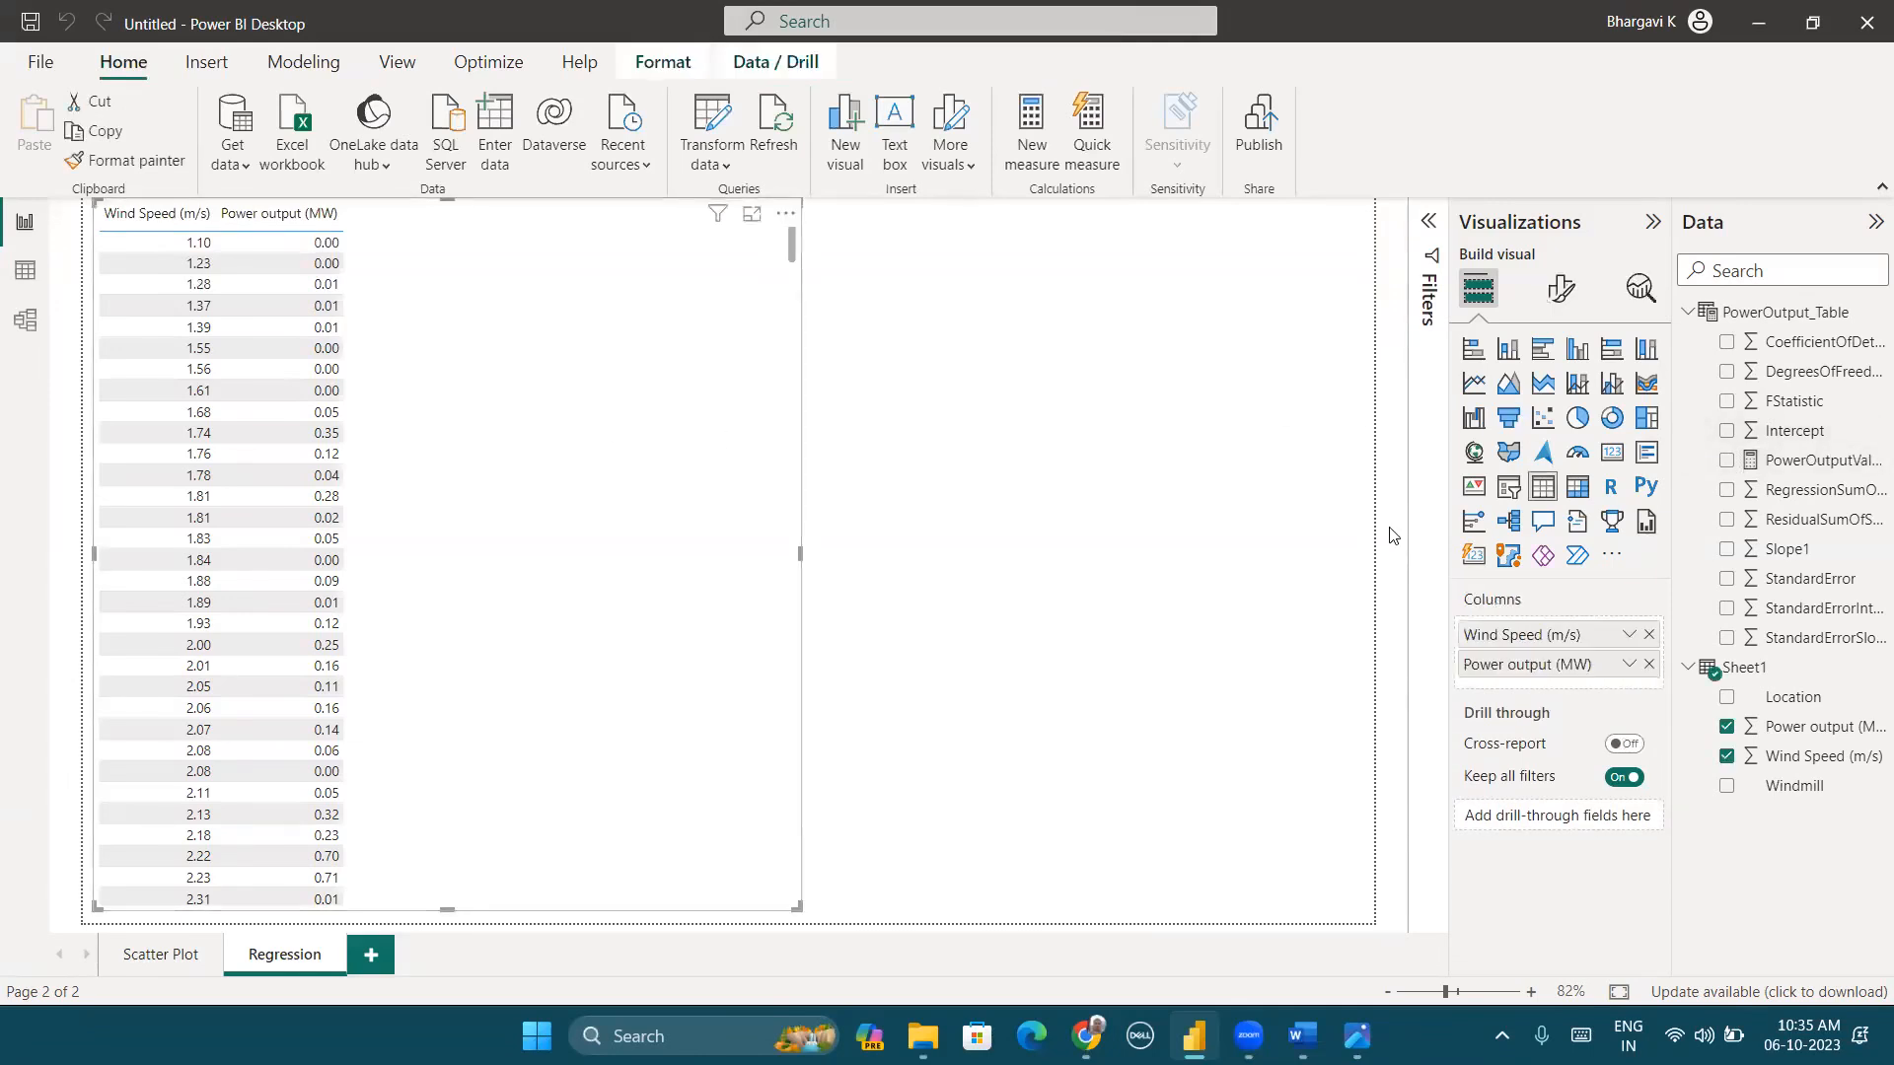
pyautogui.moveTo(1797, 474); pyautogui.dragTo(1609, 687)
pyautogui.moveTo(1607, 677); pyautogui.dragTo(1606, 676)
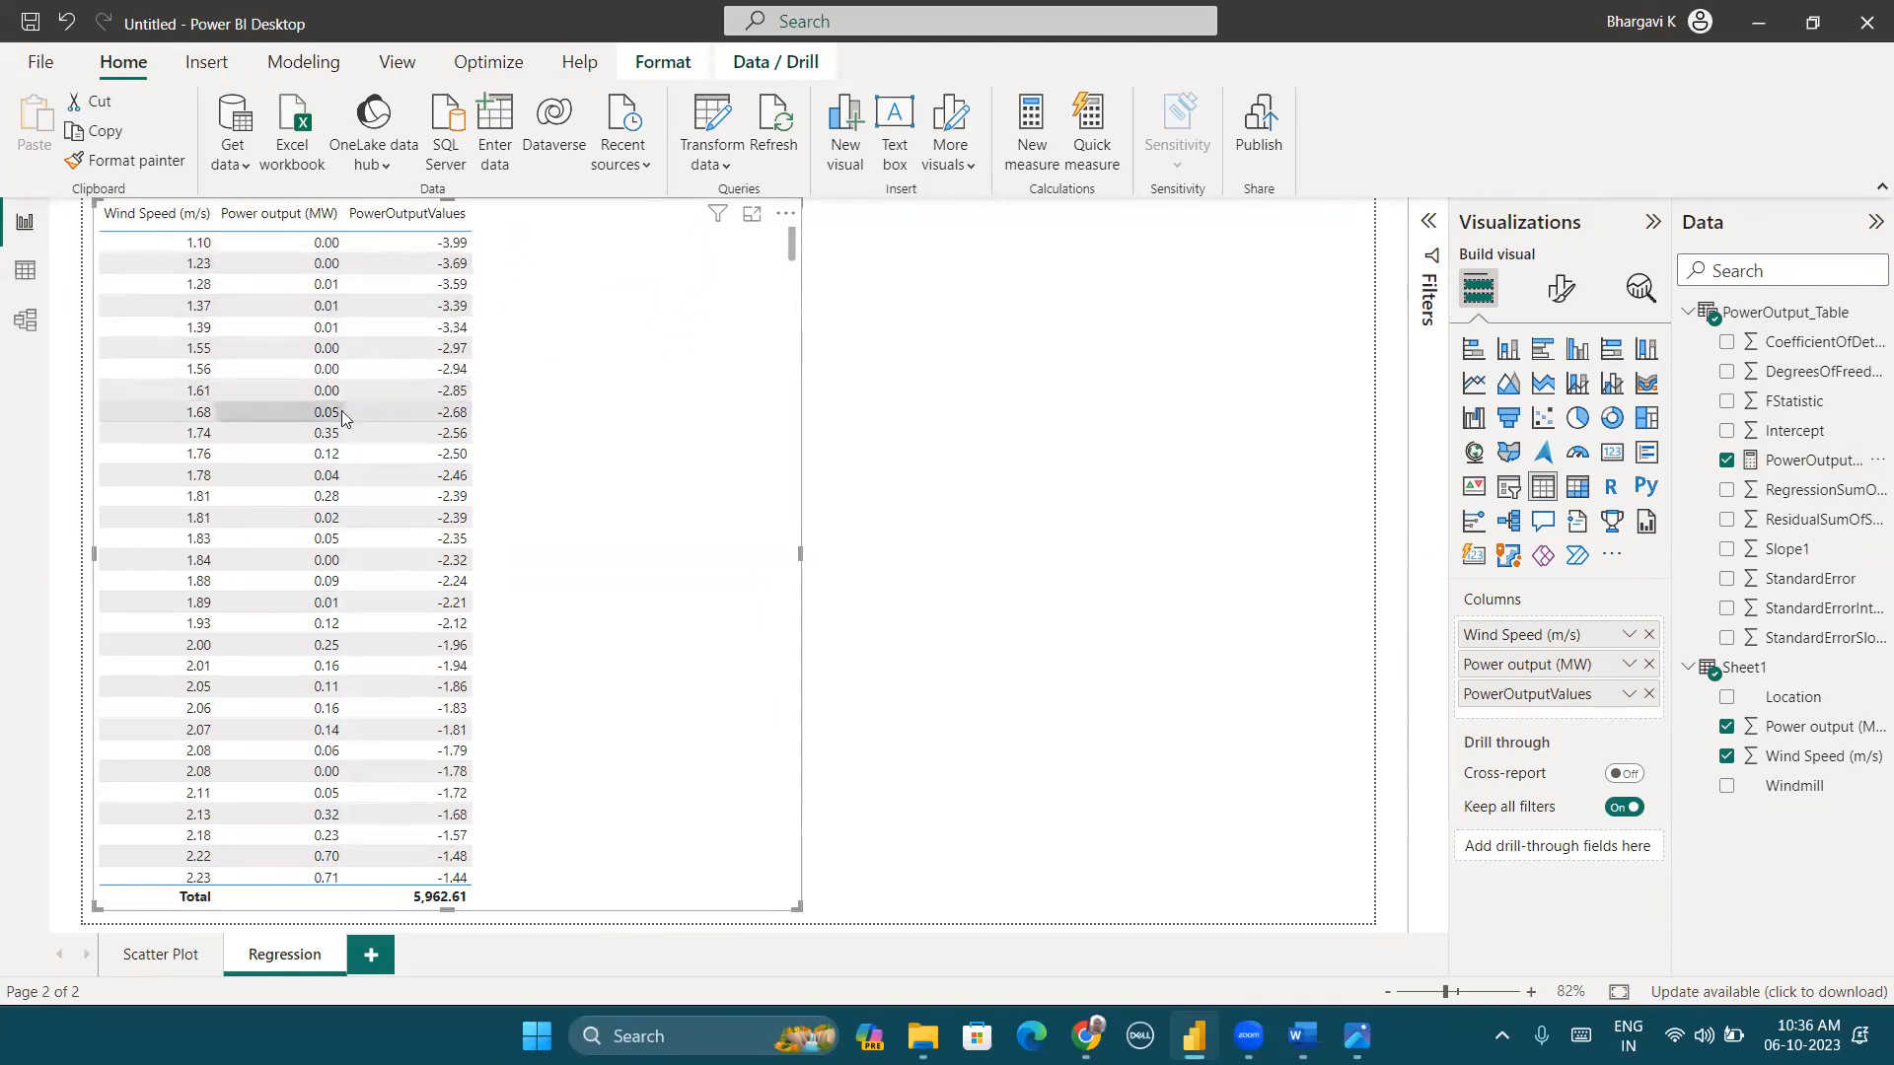
# Step: Narrow the table visual so it fits its three columns more closely, then look through its last rows
pyautogui.scroll(-10, 438, 586)
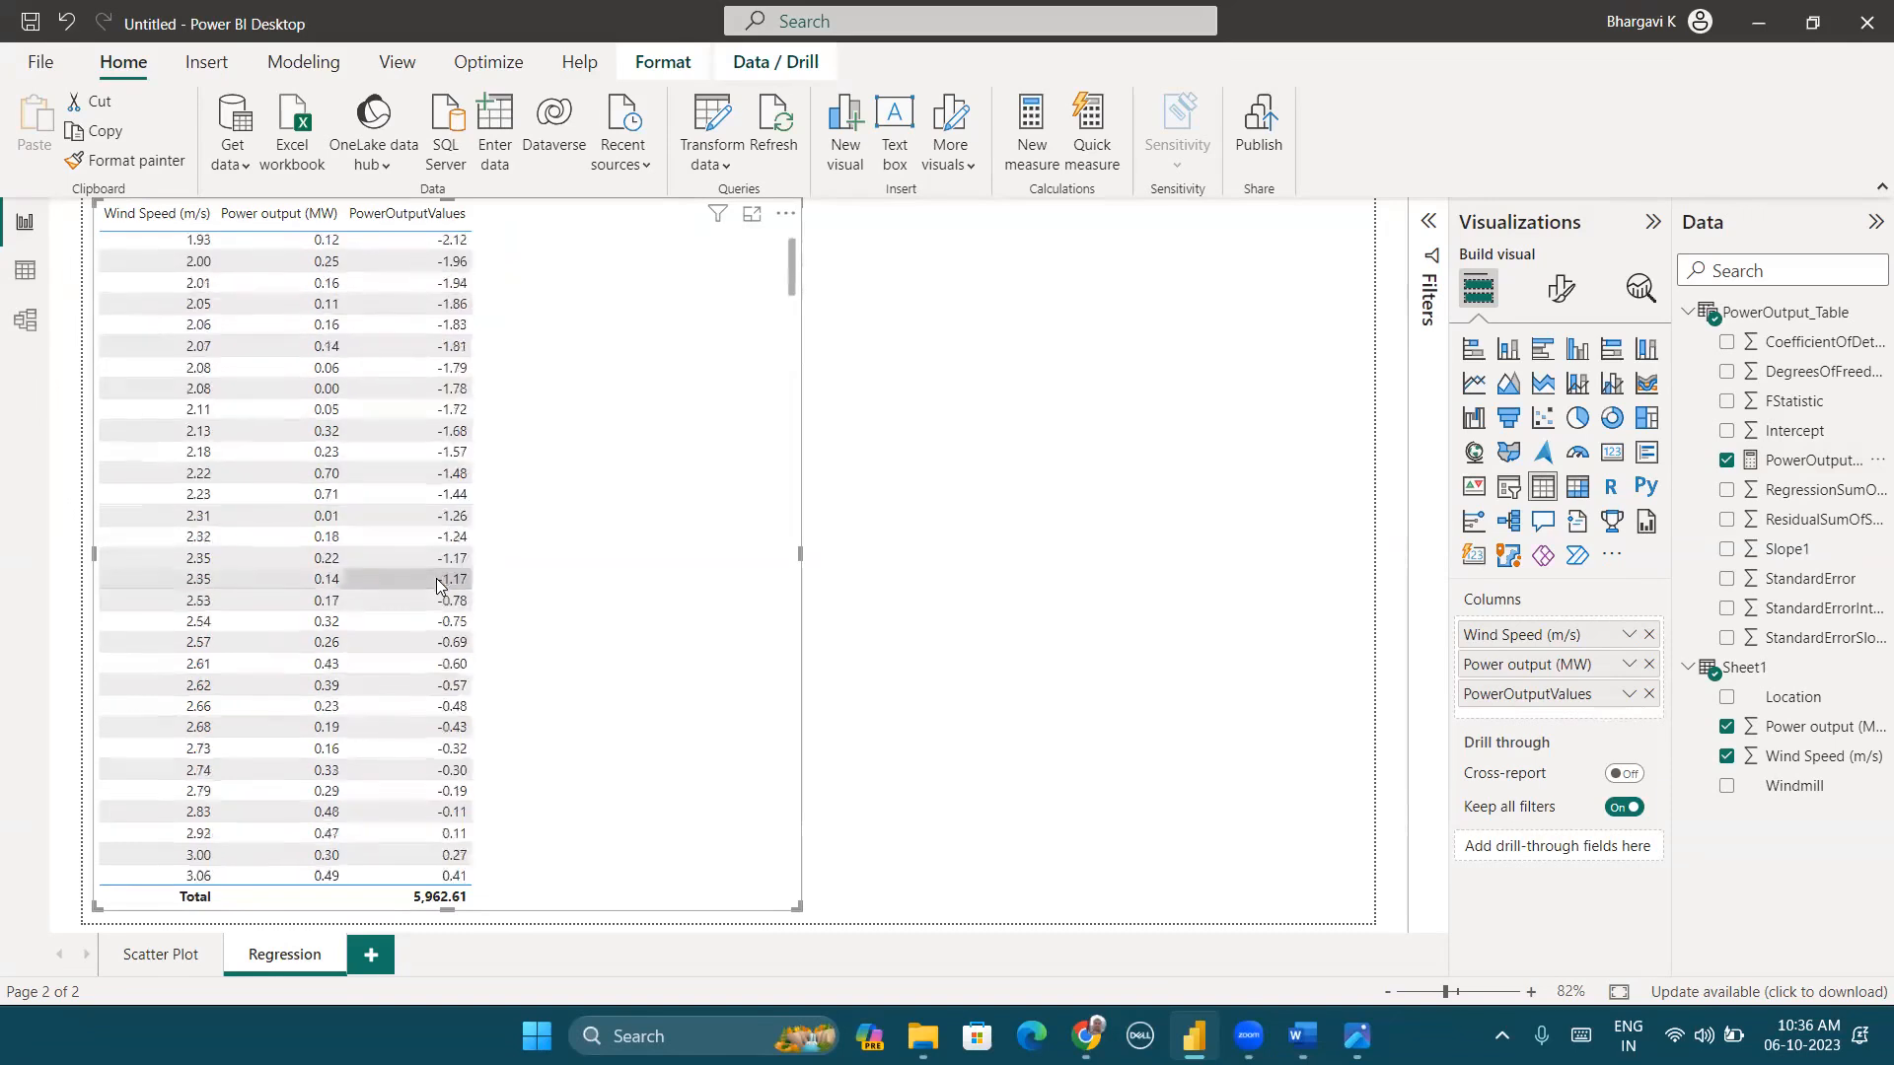
pyautogui.scroll(-10, 438, 586)
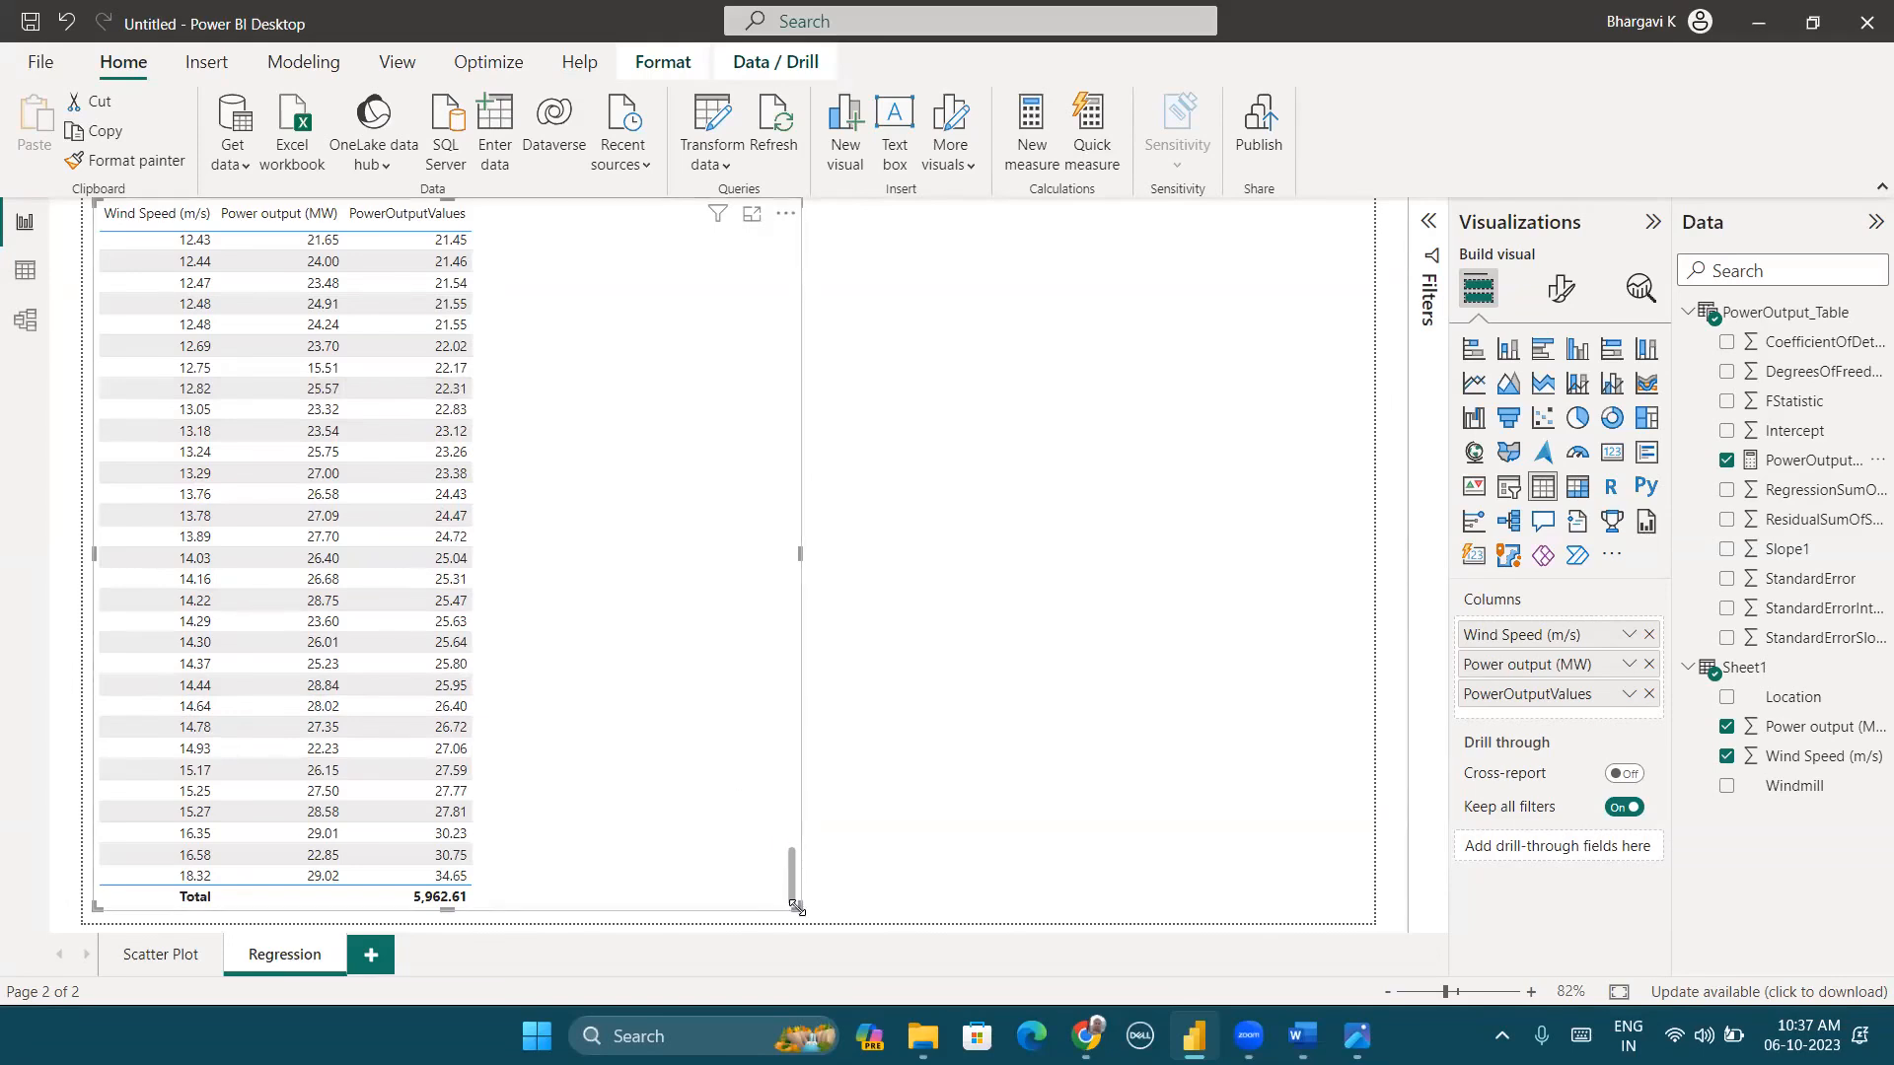
pyautogui.moveTo(795, 906); pyautogui.dragTo(603, 909)
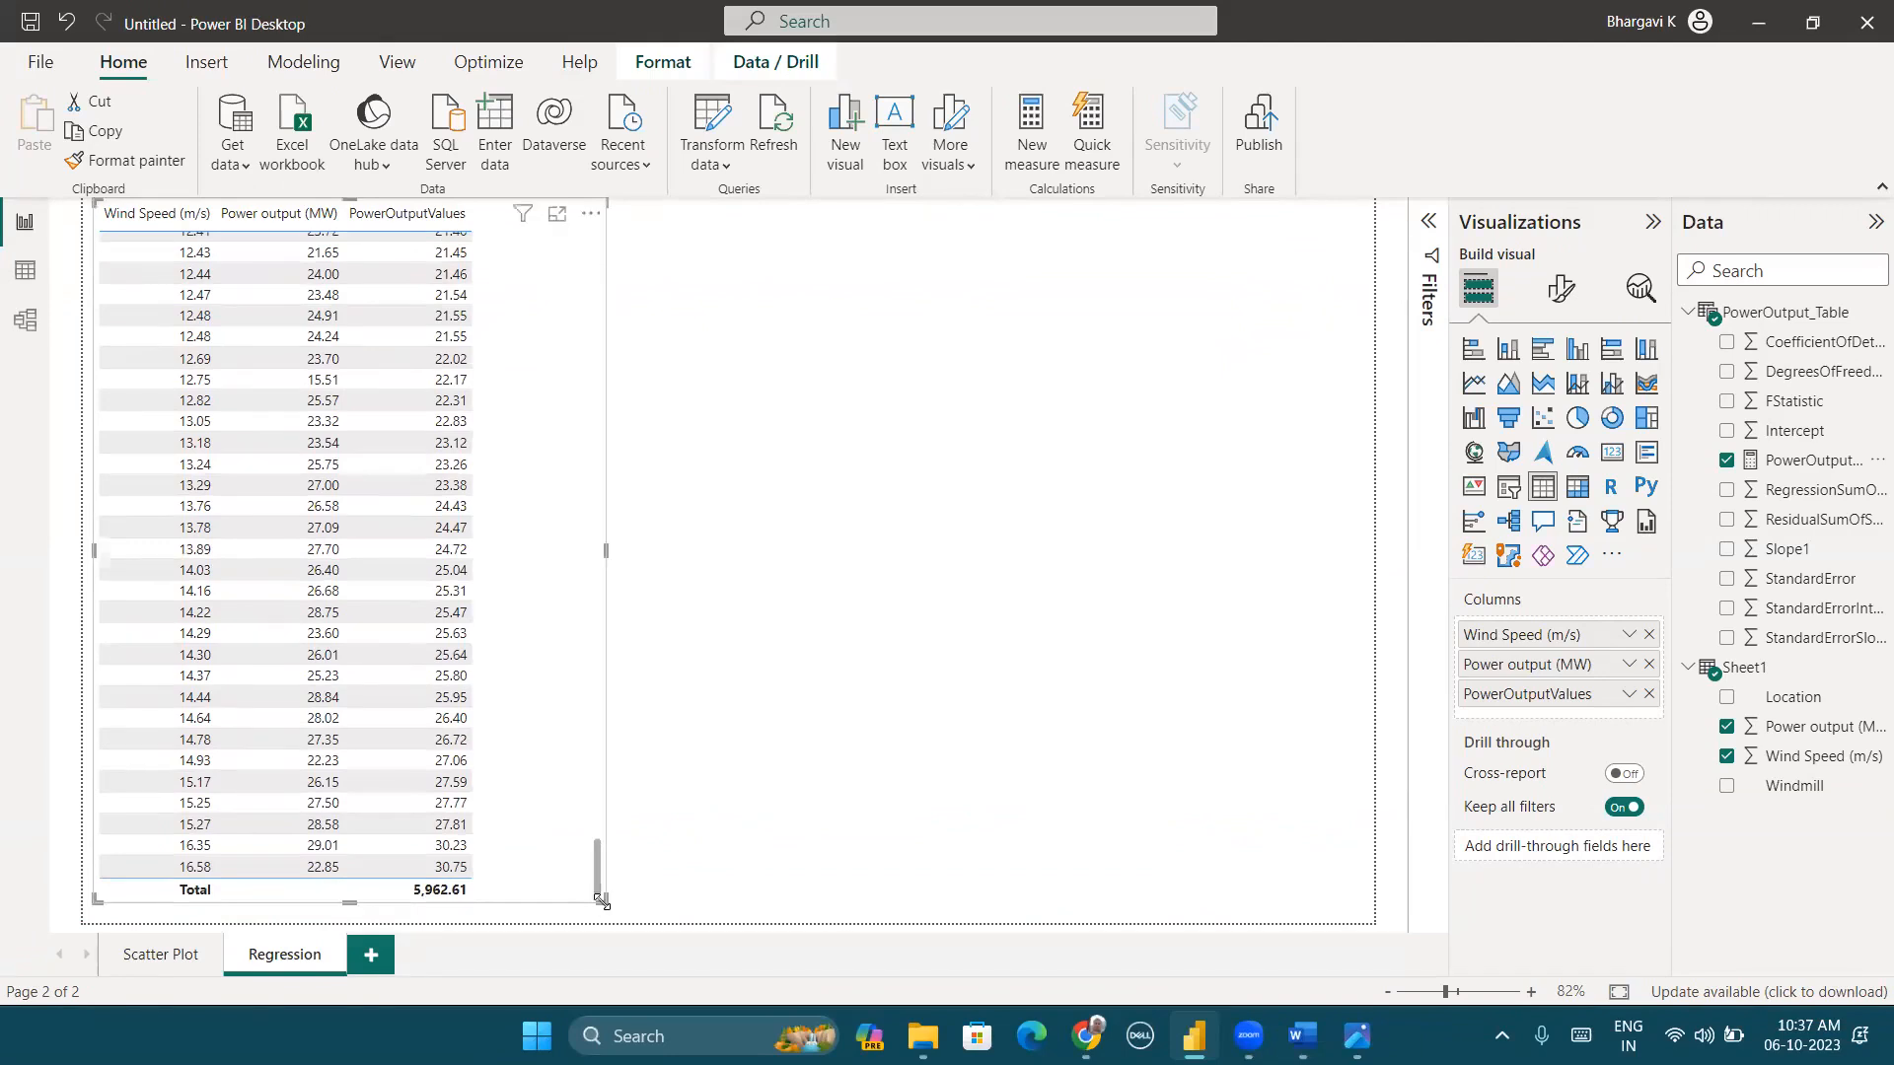
pyautogui.click(950, 570)
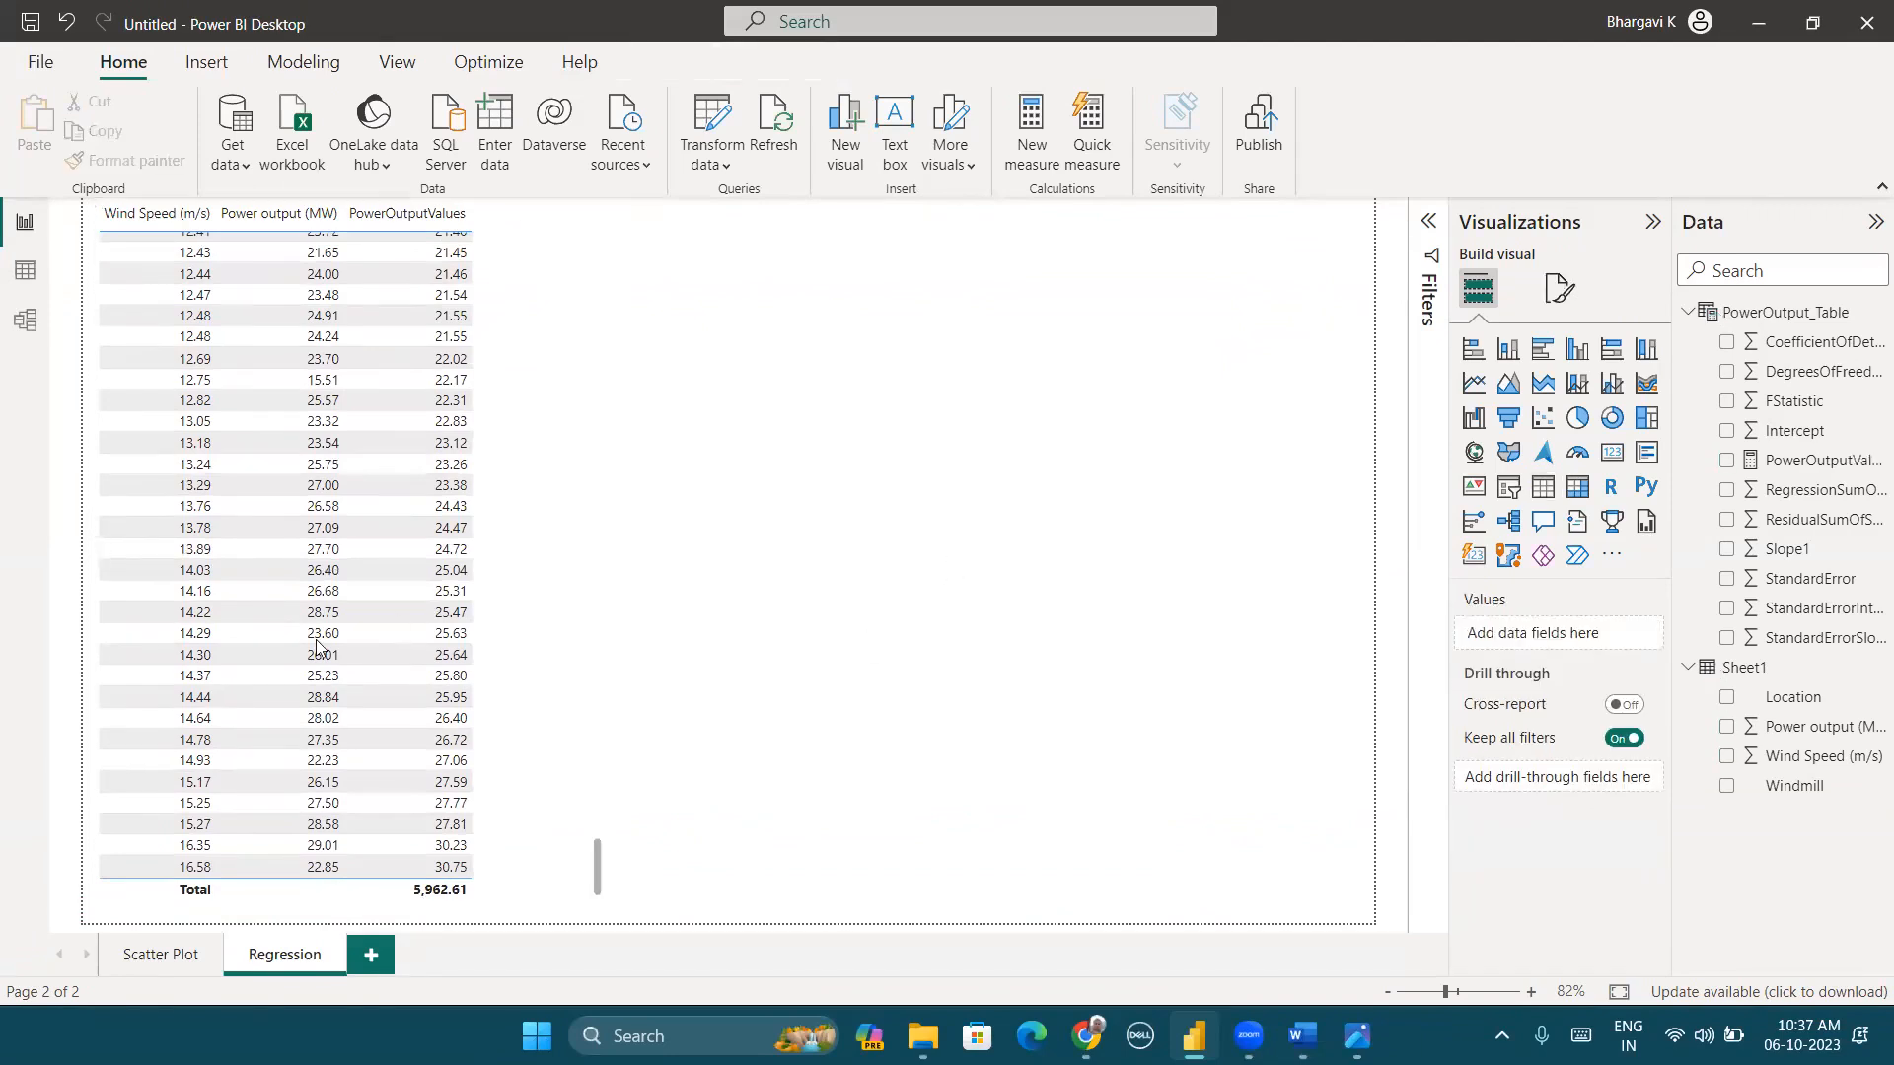
pyautogui.scroll(-1, 250, 675)
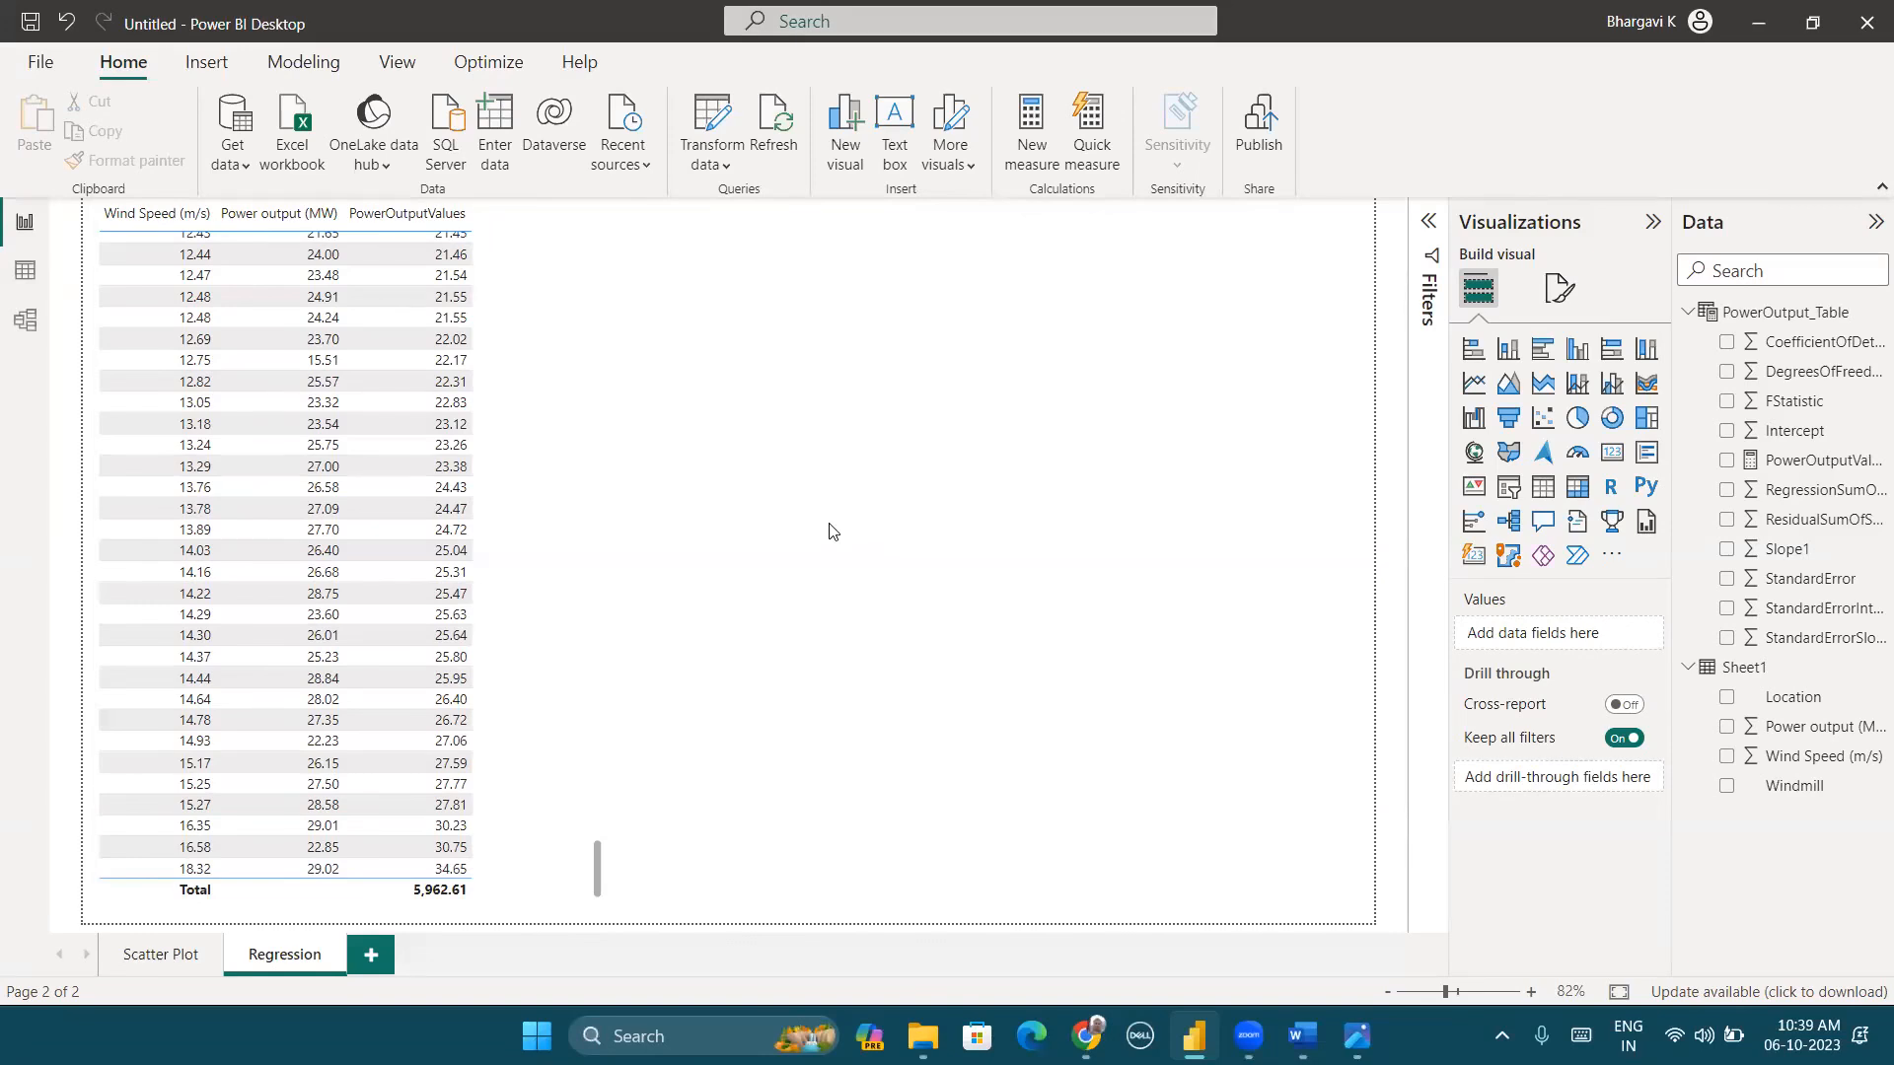
# Step: In the Word notes, delete the two example questions about Profit given Sales and weight gained given calories consumed
pyautogui.click(1302, 1035)
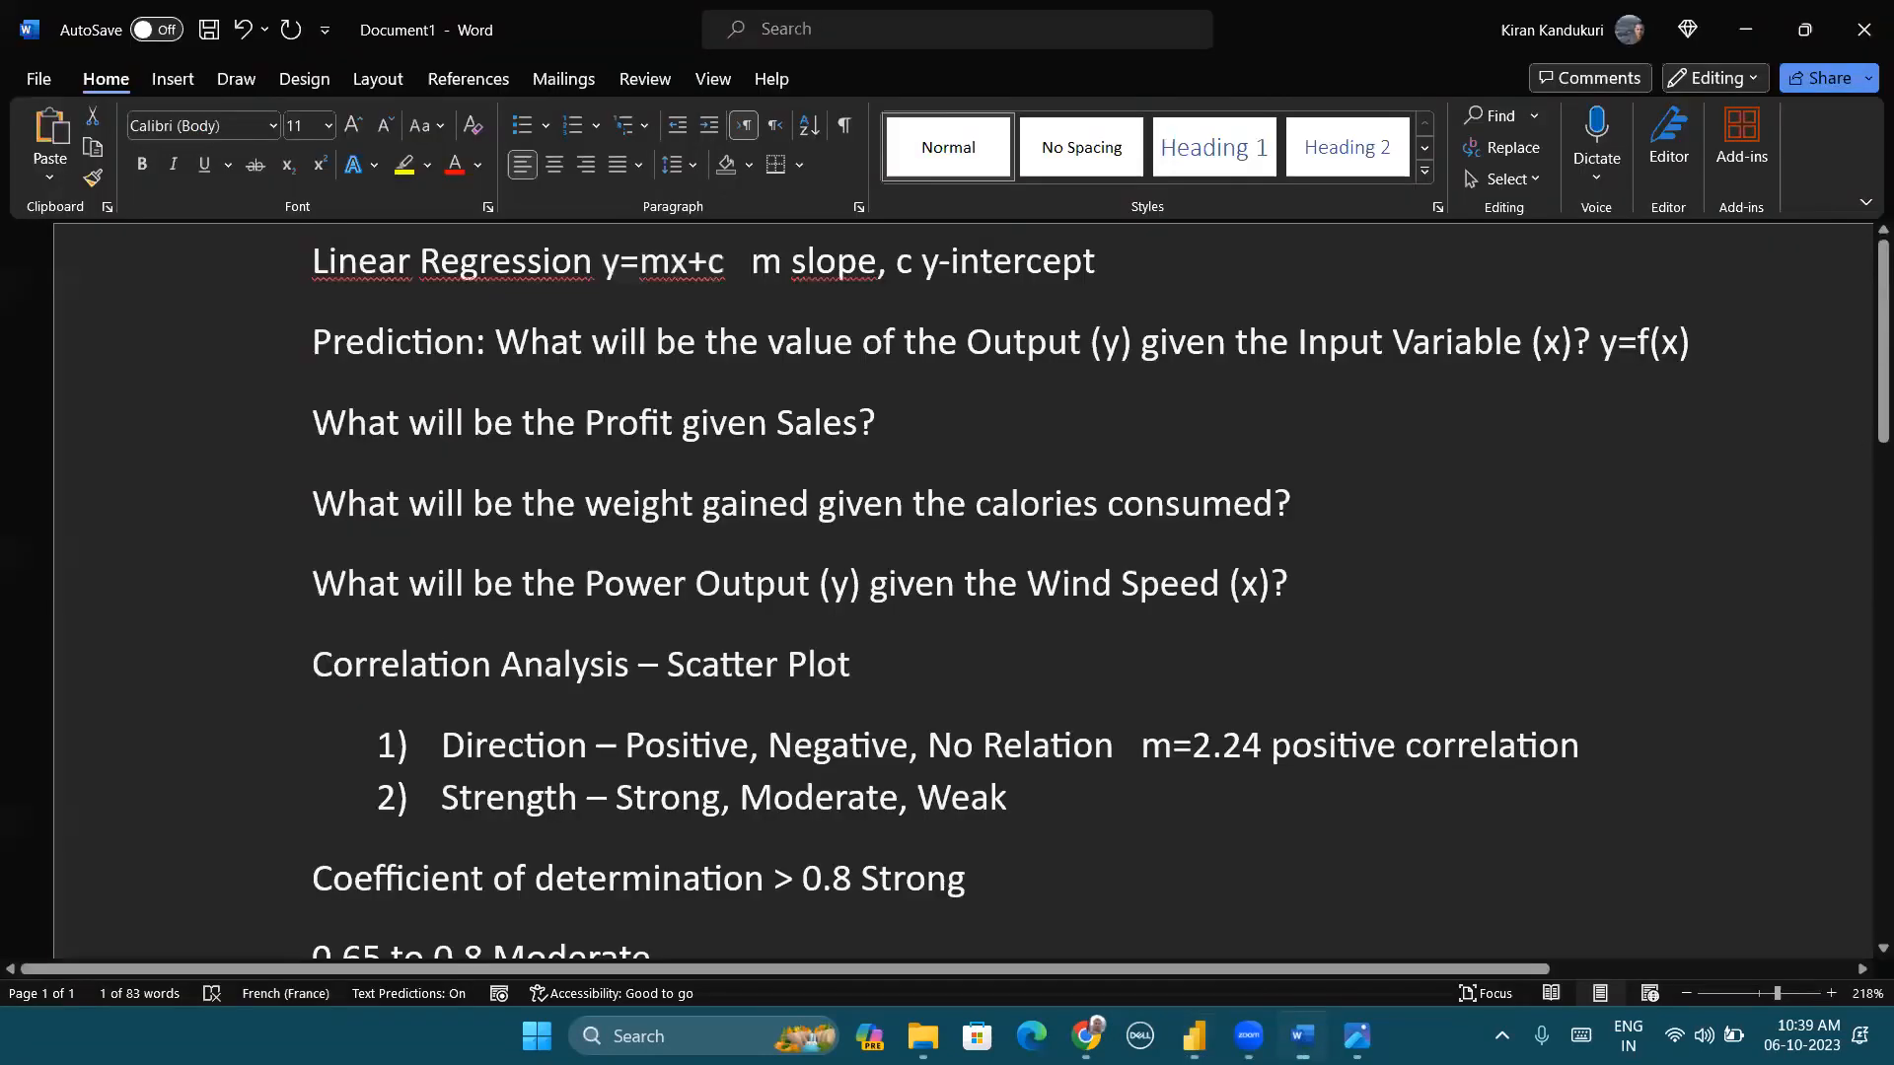
pyautogui.click(952, 512)
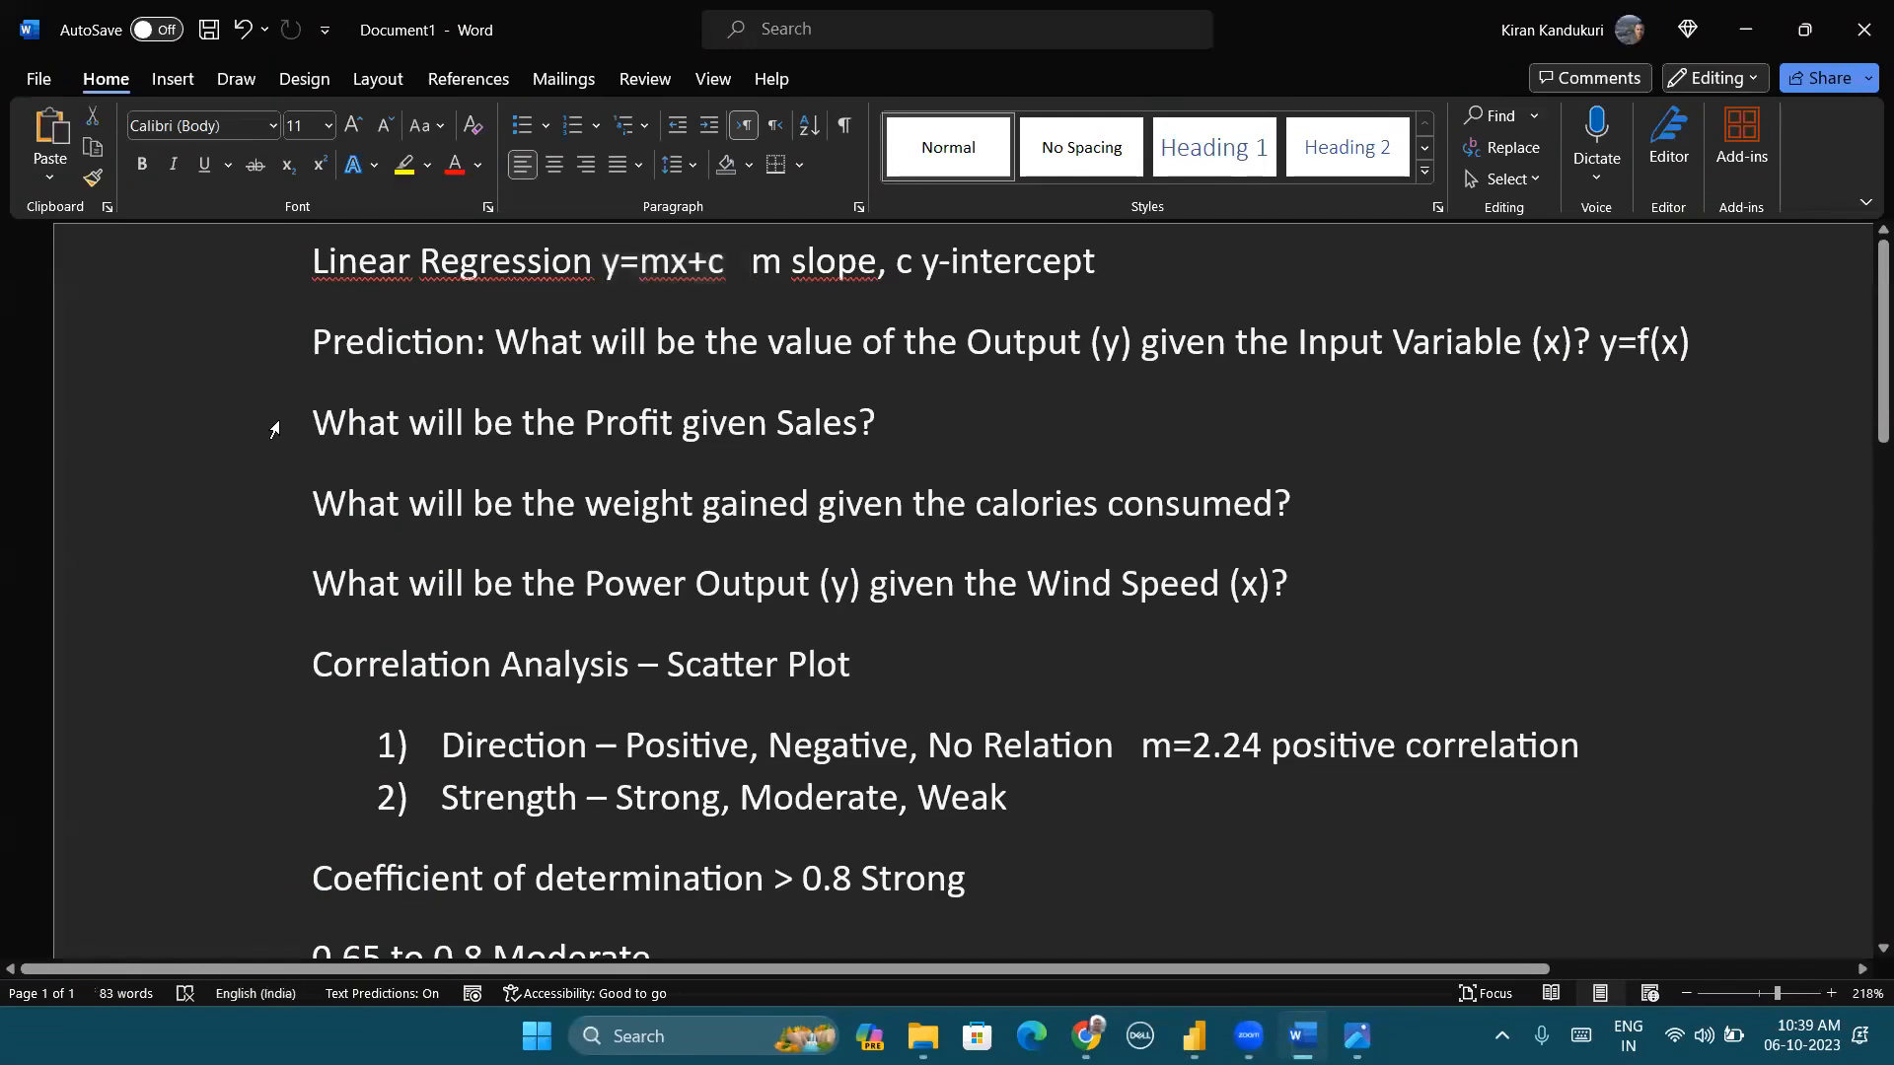
pyautogui.moveTo(275, 428); pyautogui.dragTo(284, 505)
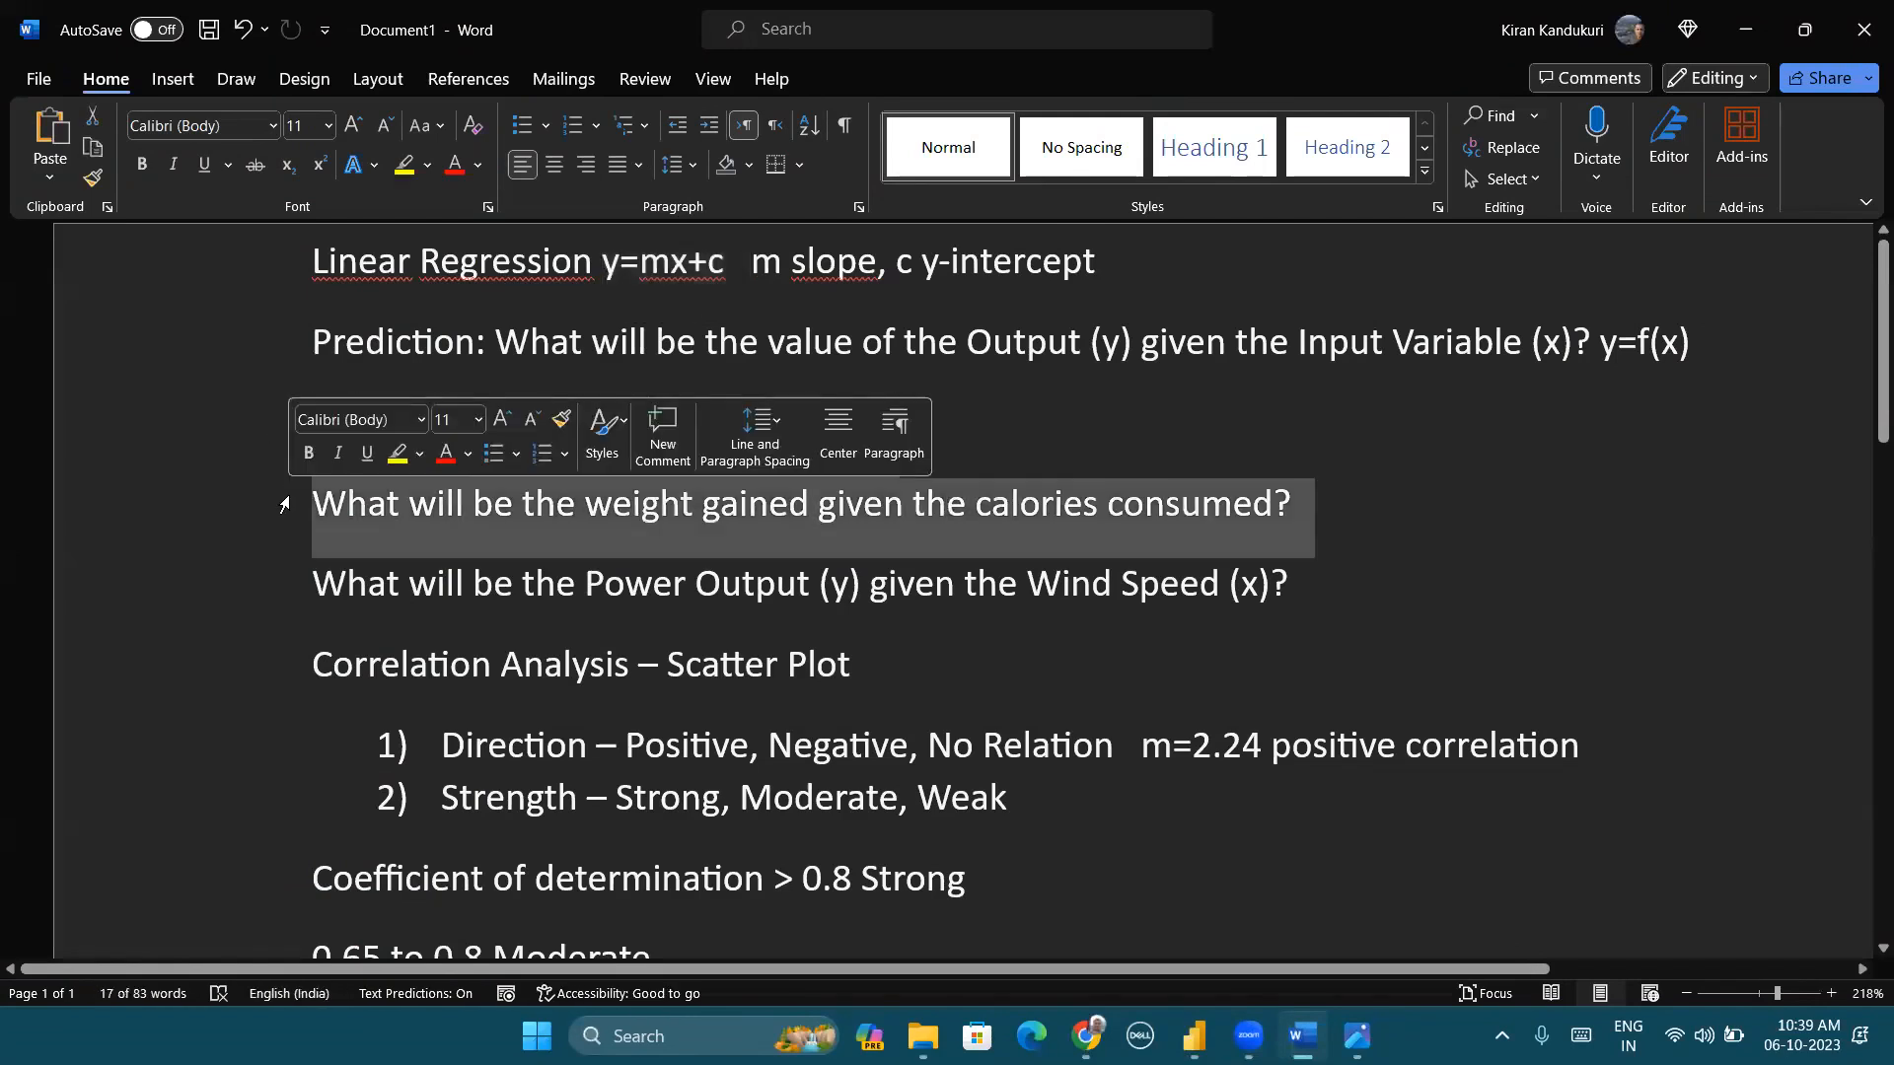
pyautogui.press('Delete')
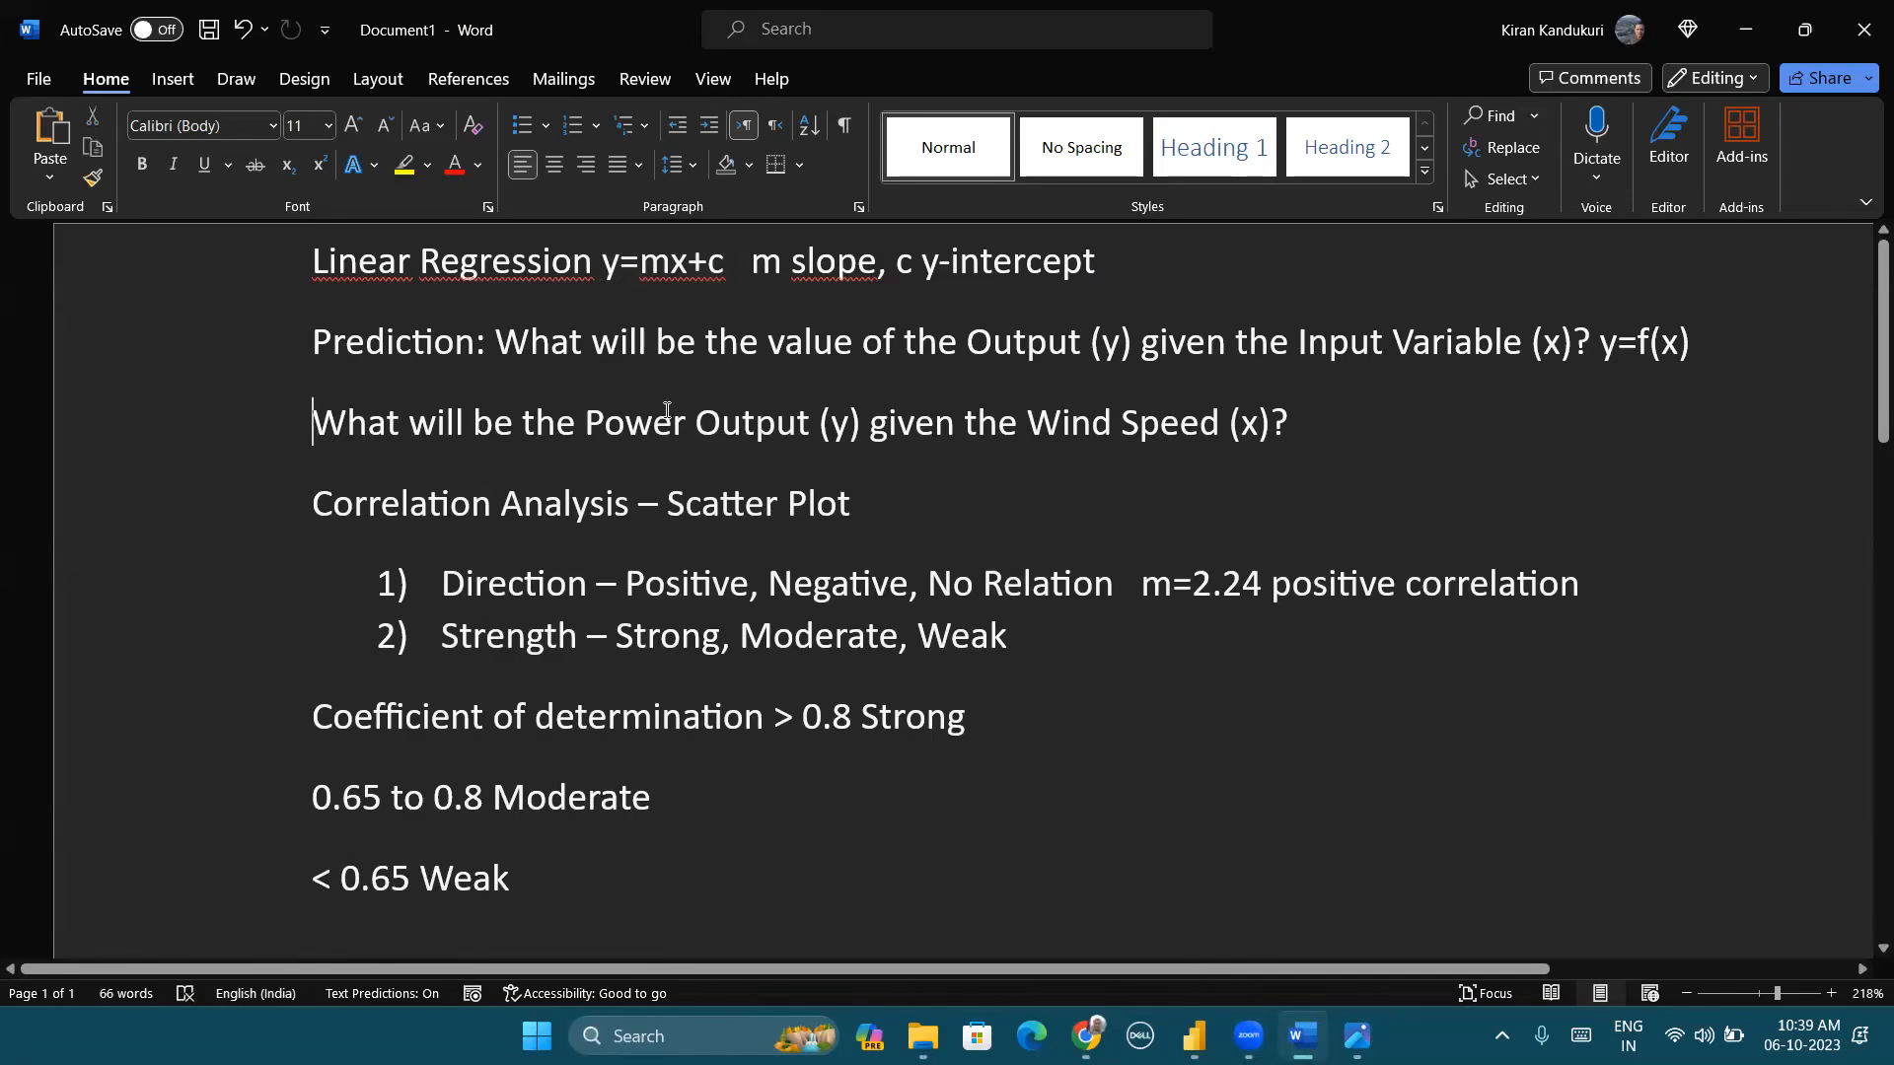
# Step: Extend the Power Output question so it ends with the wind speed (x) "is 30m/s?"
pyautogui.click(1271, 426)
pyautogui.write('is 30')
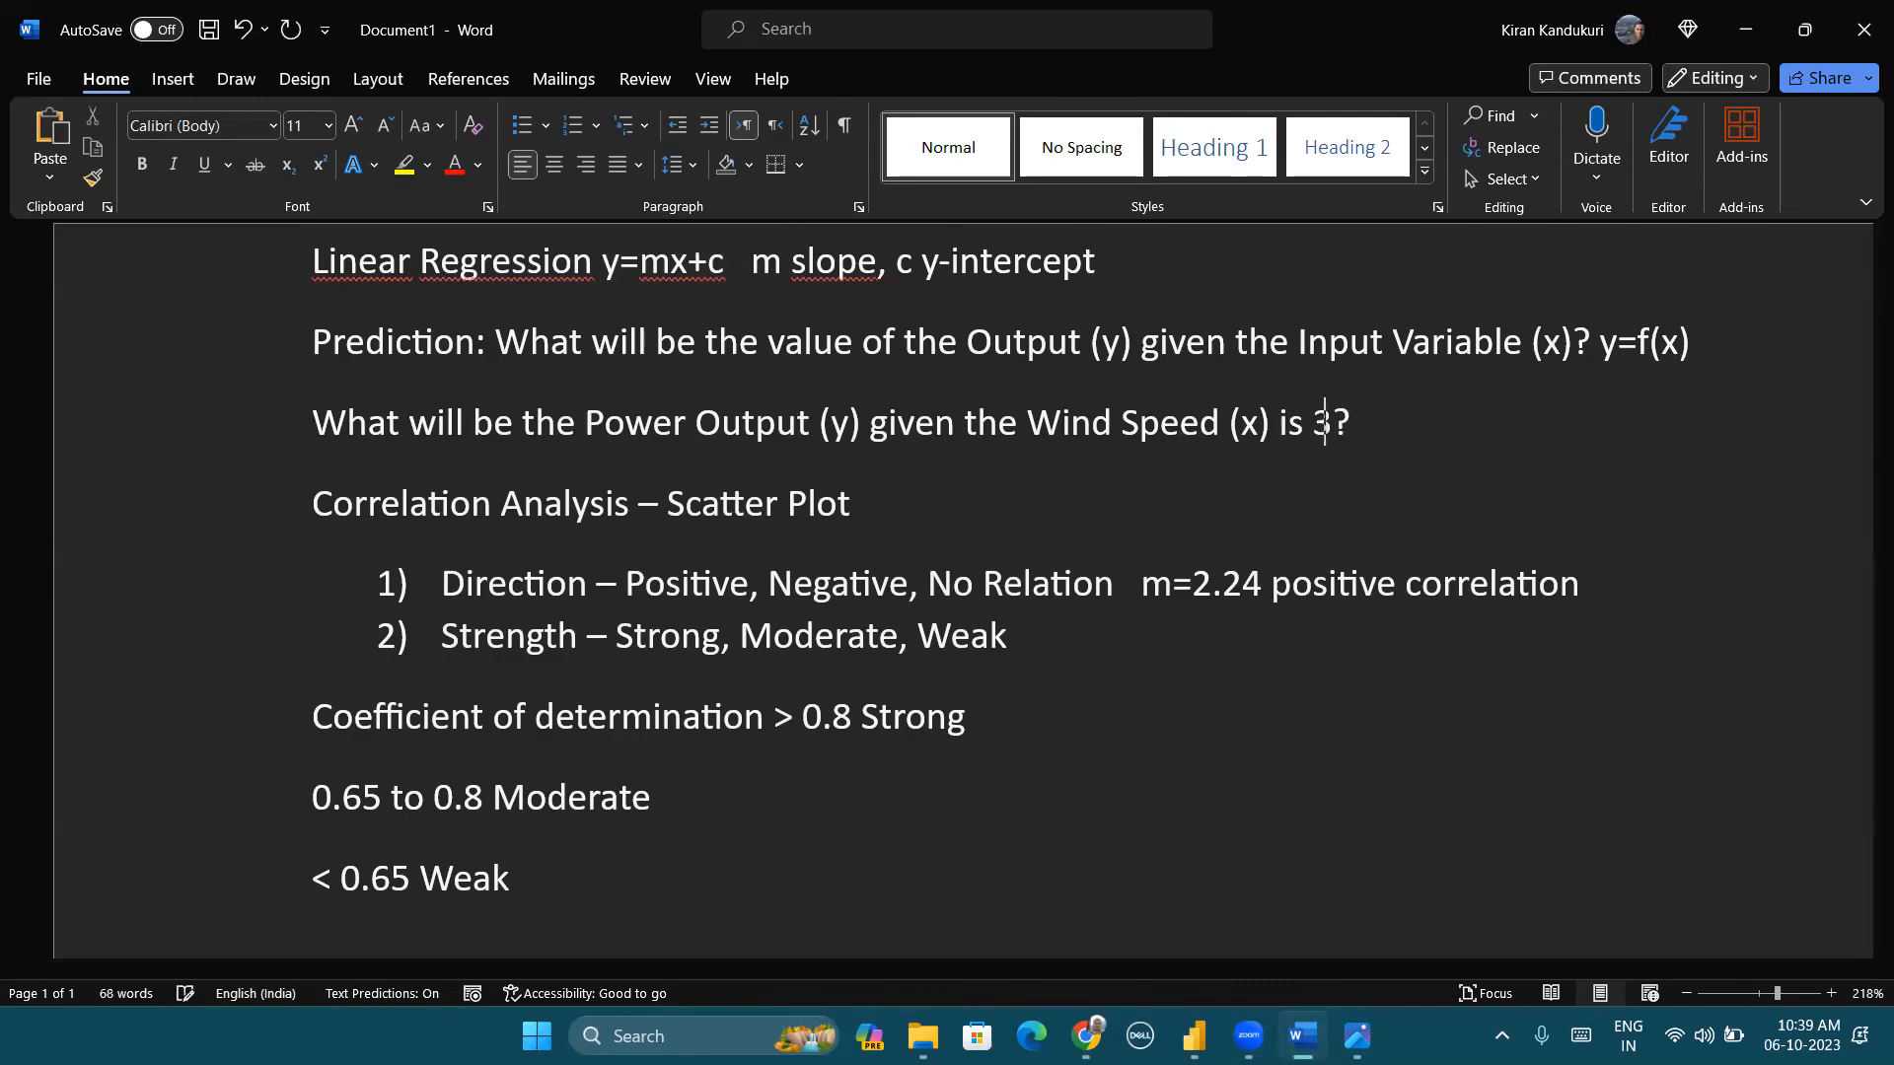
pyautogui.write('/s')
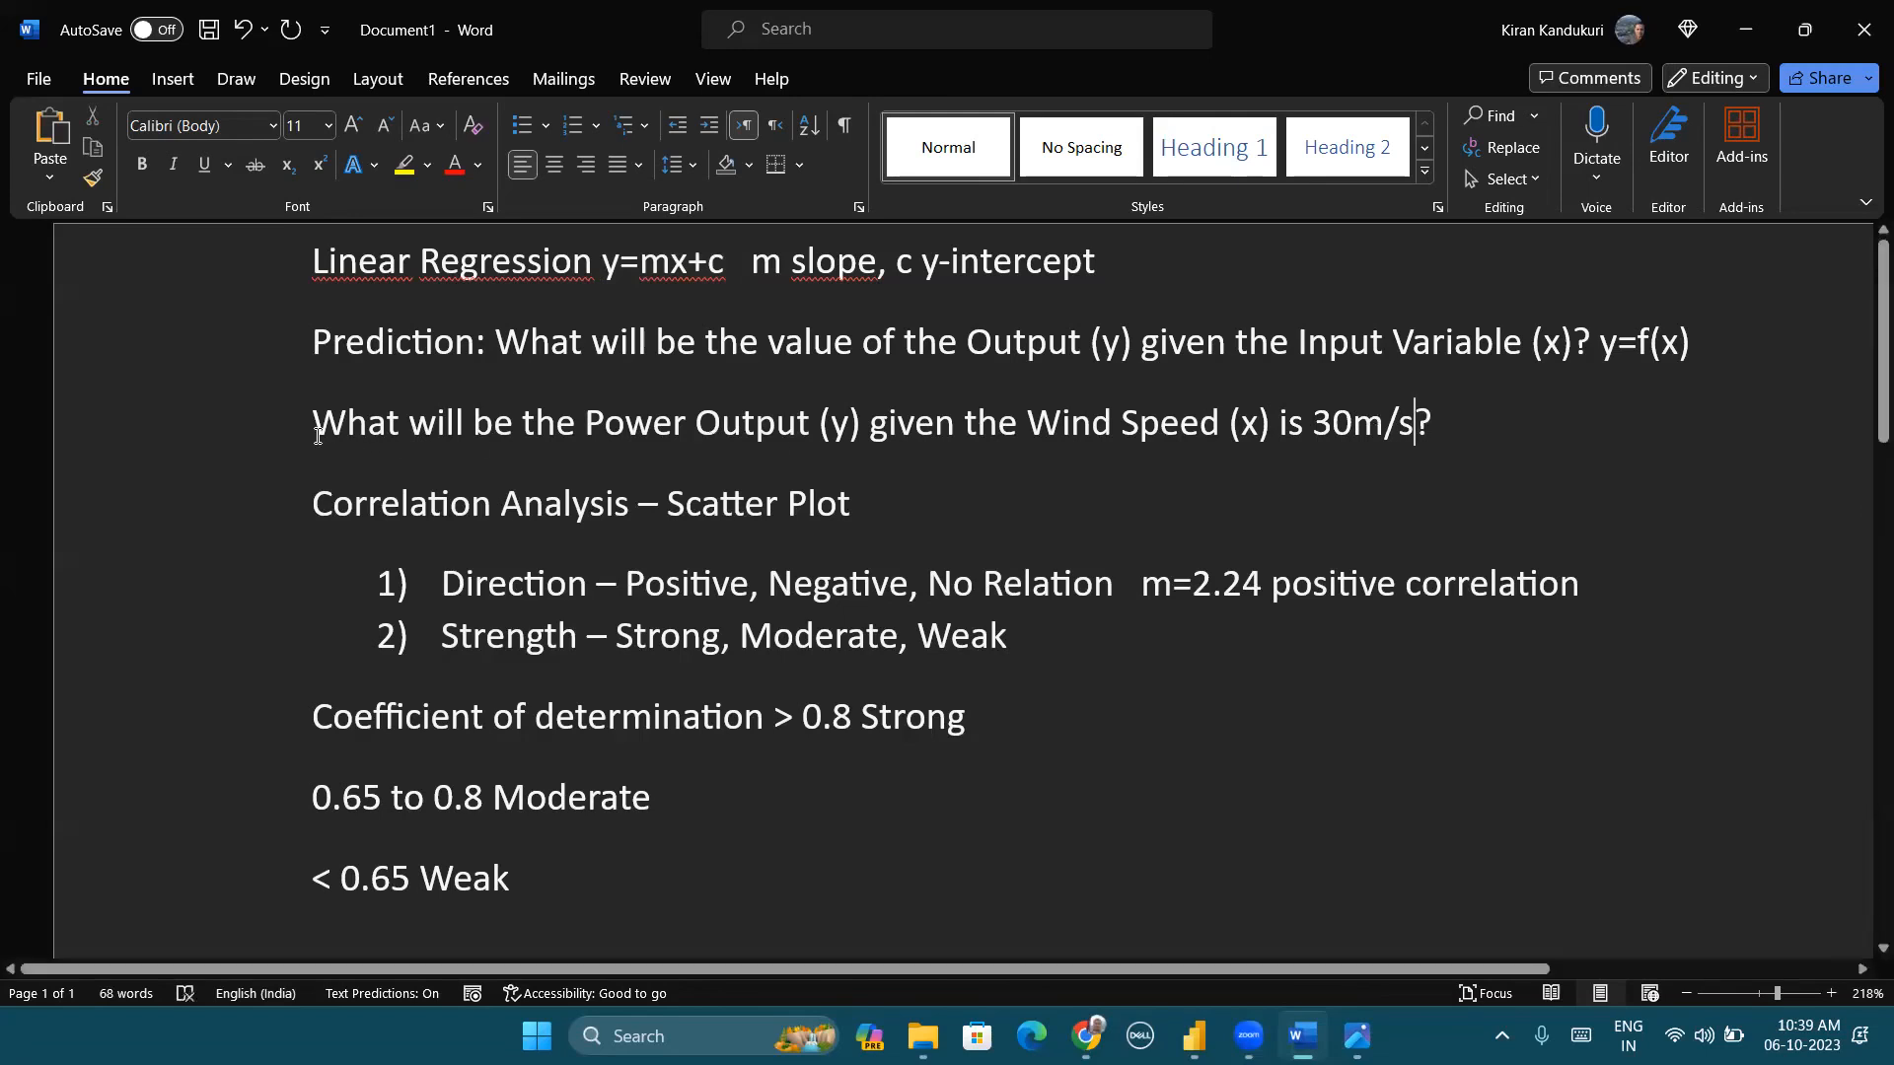
# Step: Review the notes on correlation direction and strength, the coefficient of determination, the equation y=mx+c and the 30m/s question
pyautogui.click(282, 432)
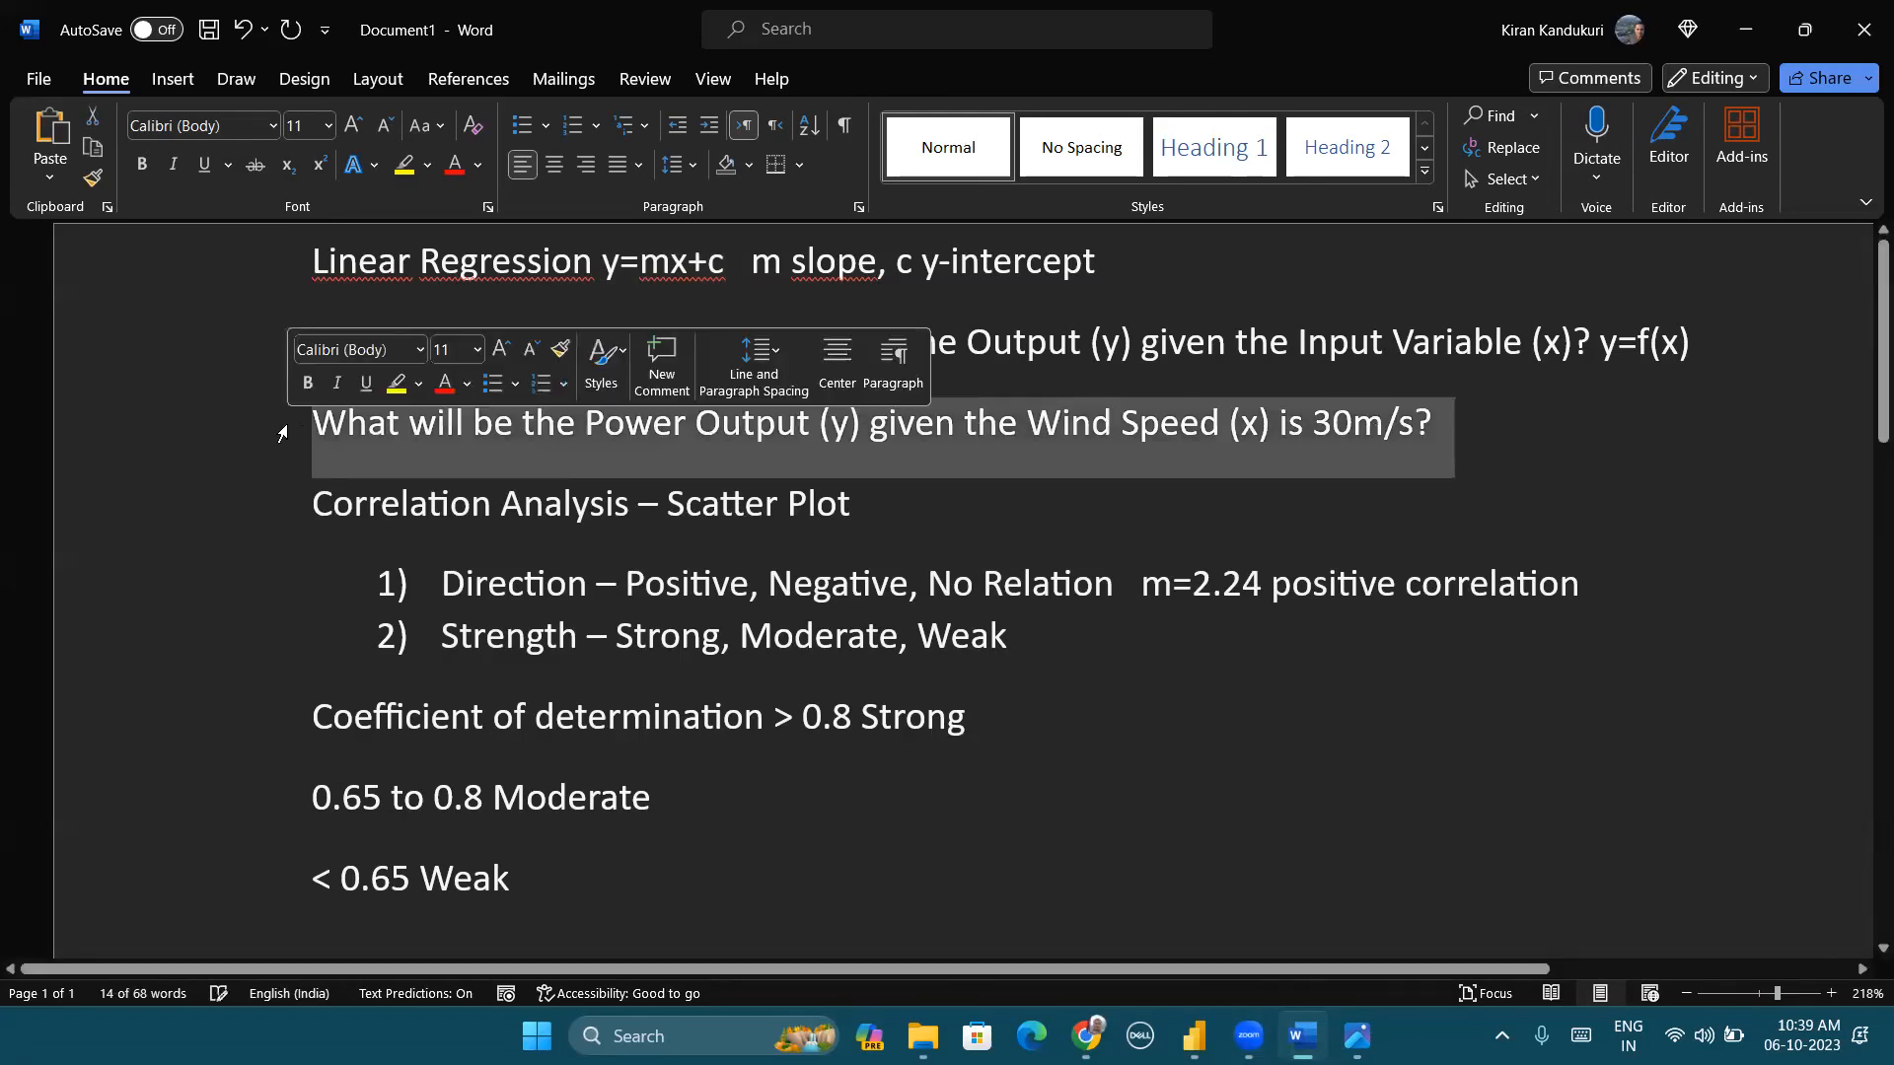
pyautogui.click(286, 509)
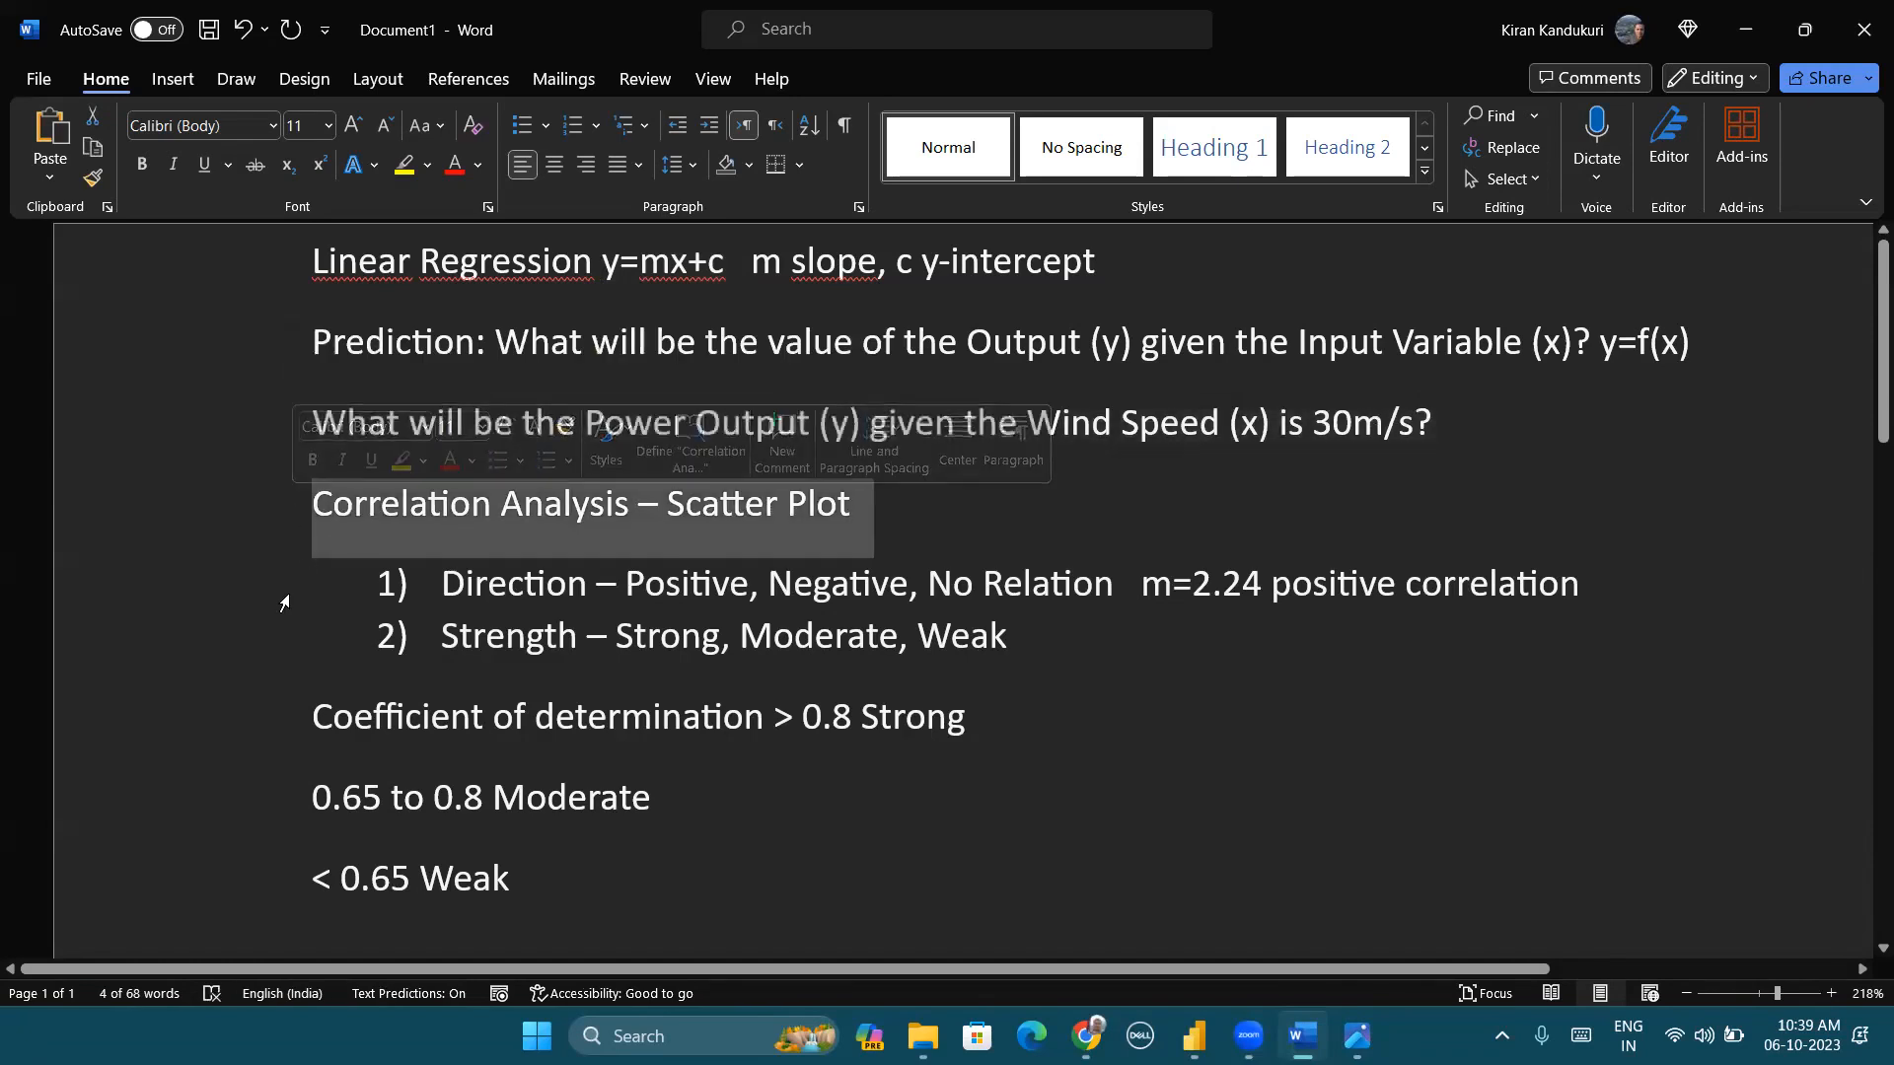
pyautogui.moveTo(284, 592); pyautogui.dragTo(286, 644)
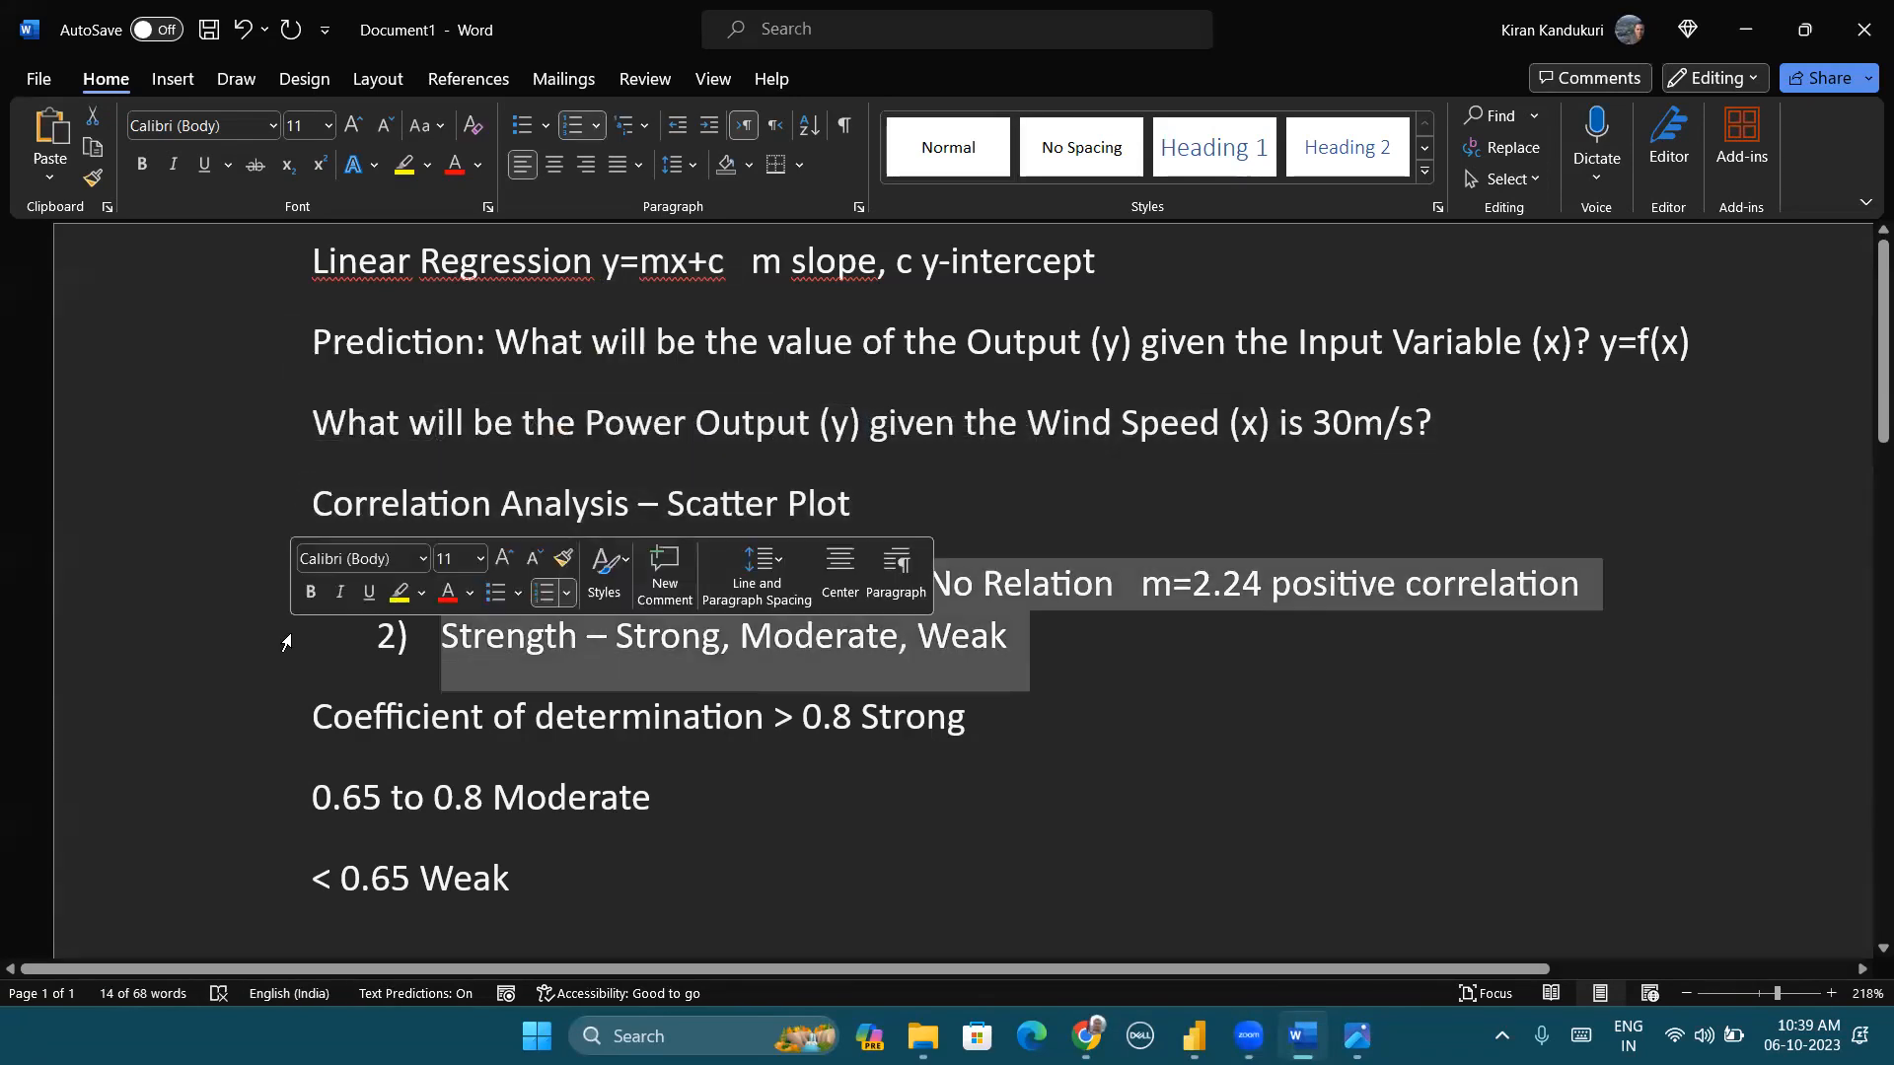
pyautogui.click(239, 731)
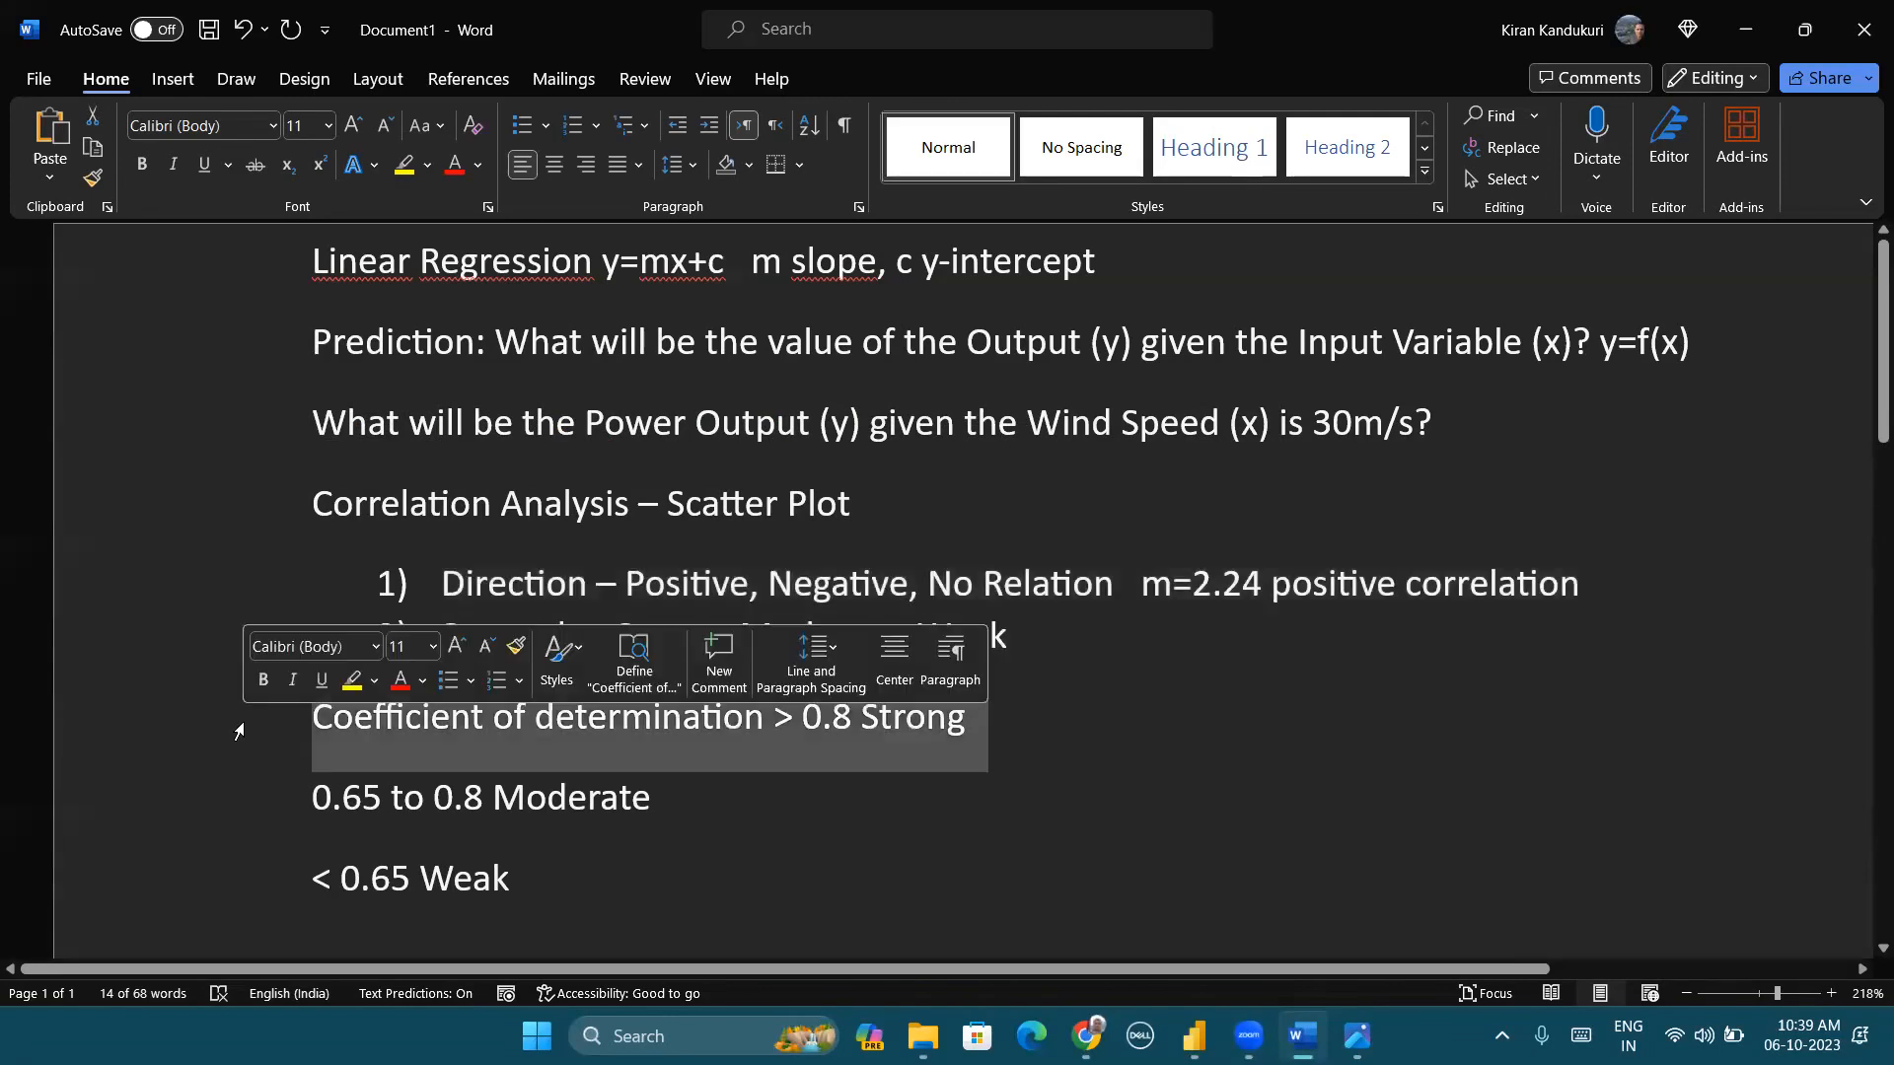
pyautogui.click(241, 597)
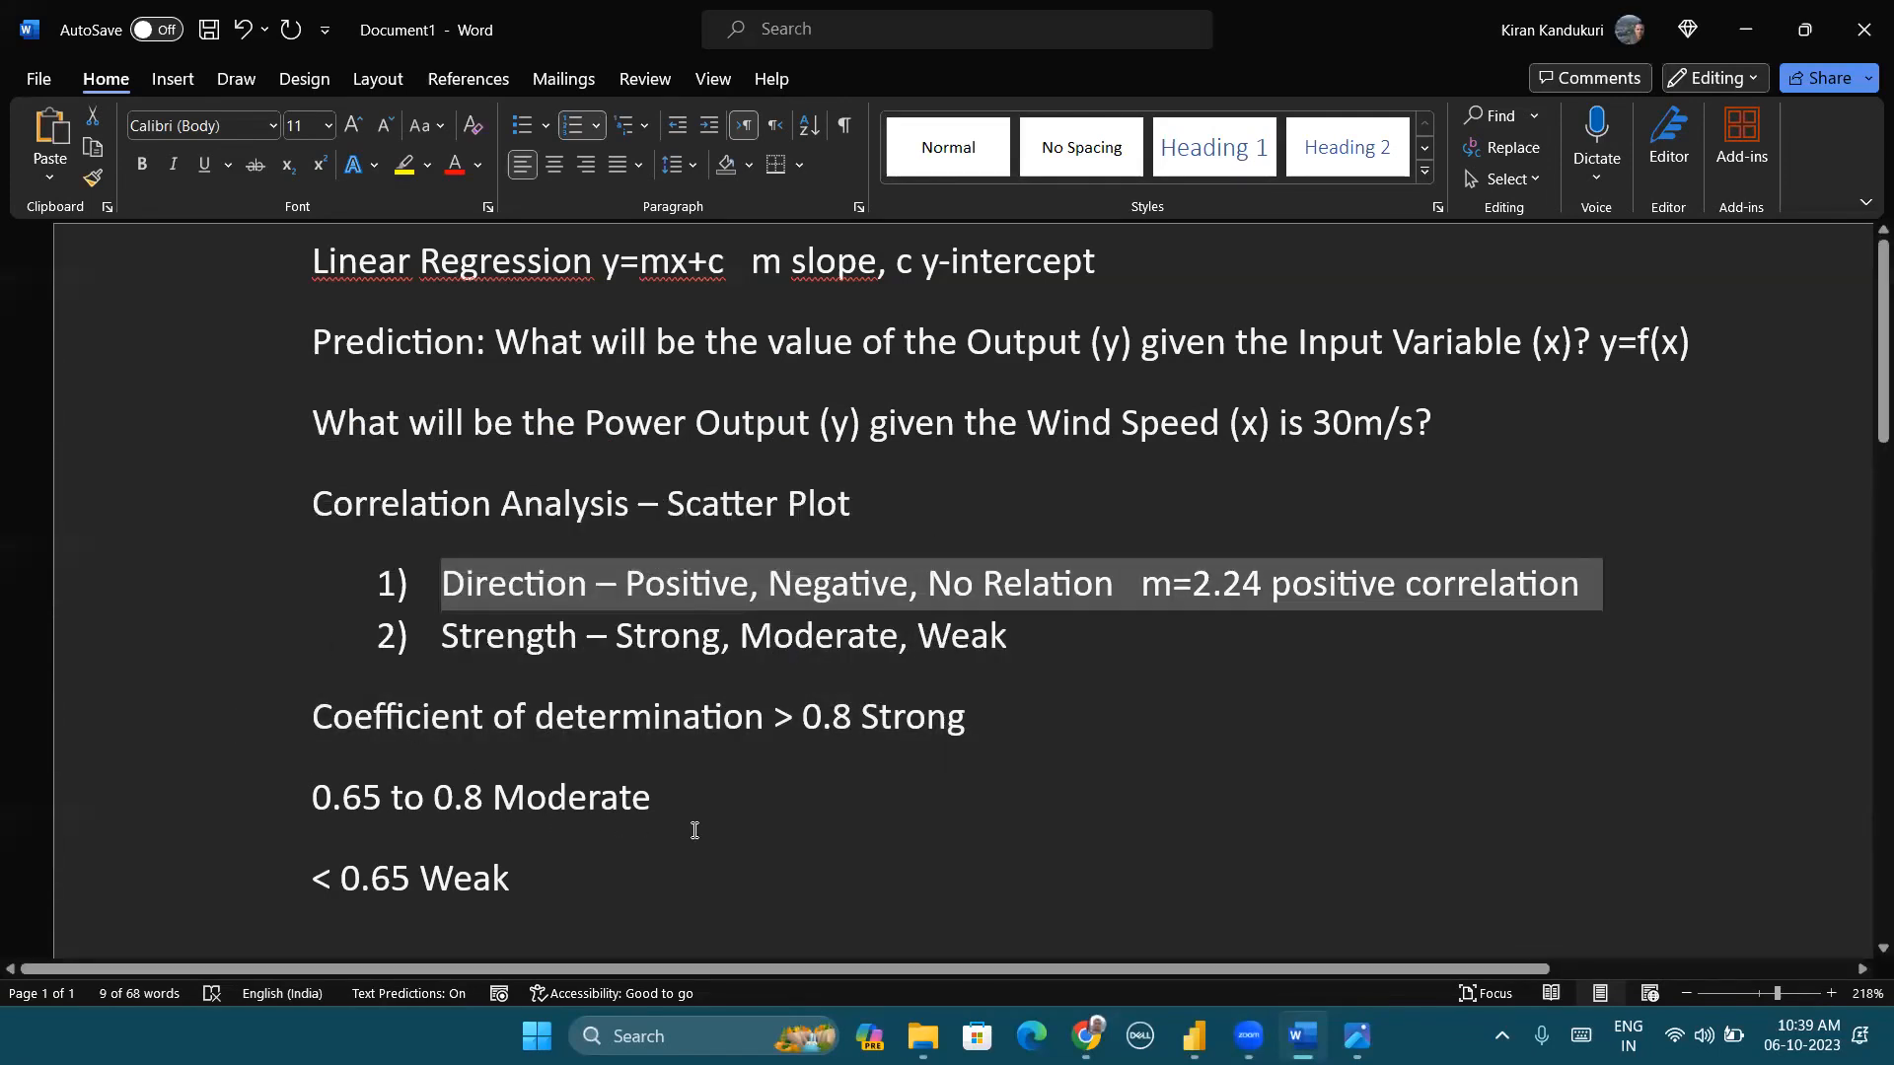
pyautogui.click(250, 288)
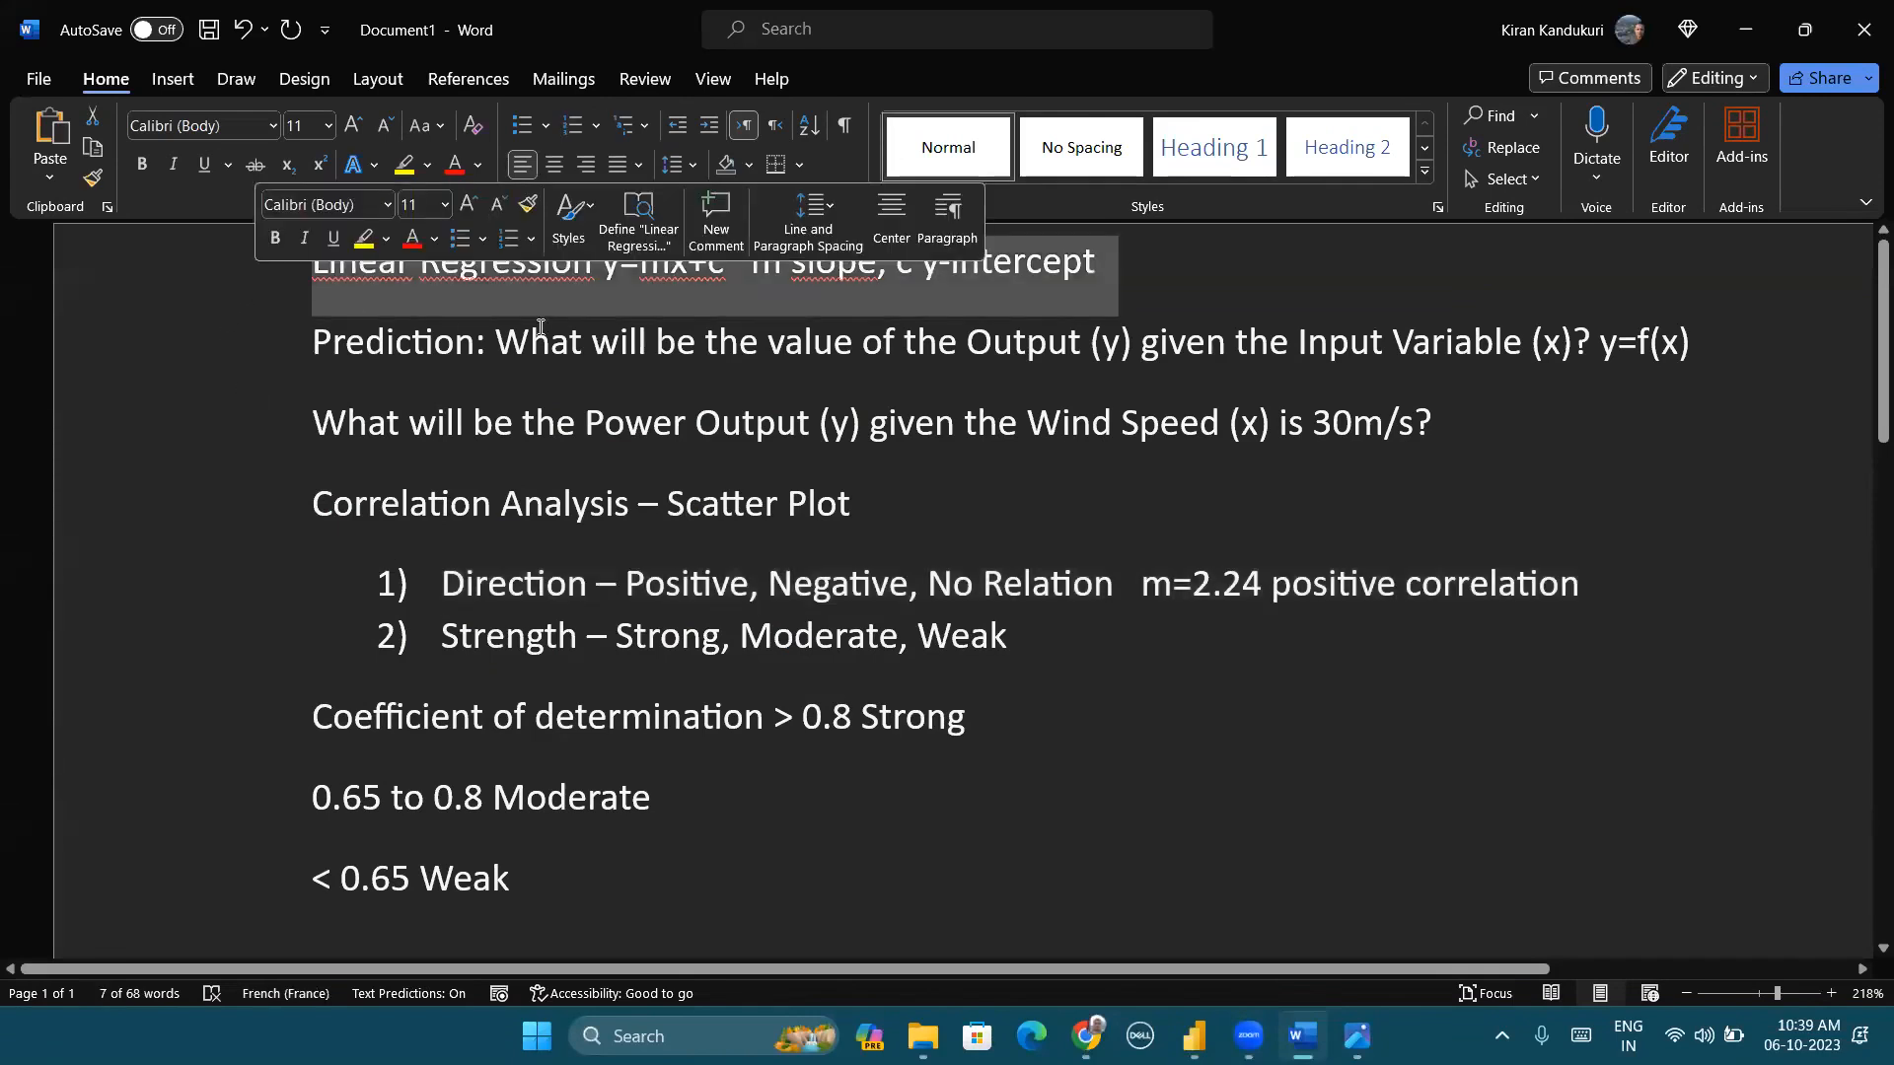
pyautogui.click(706, 296)
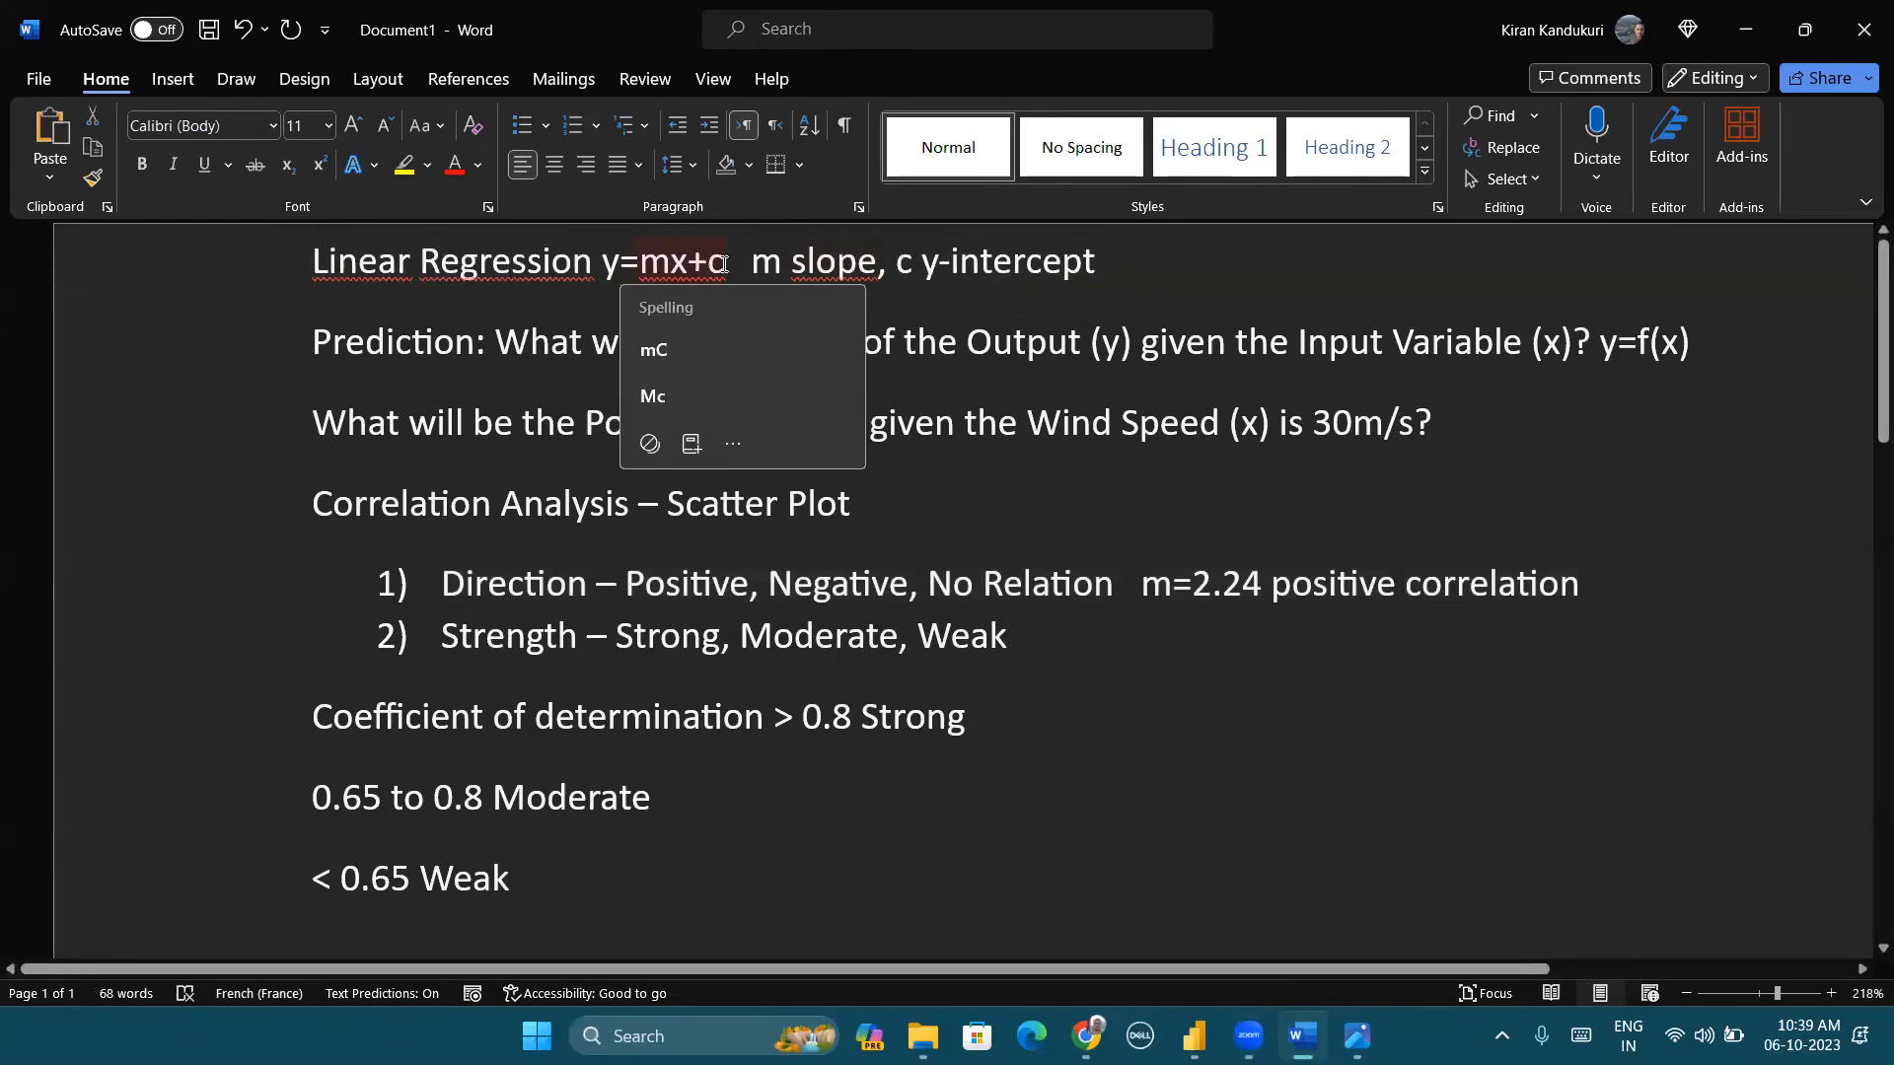
pyautogui.click(725, 262)
pyautogui.moveTo(687, 262); pyautogui.dragTo(670, 261)
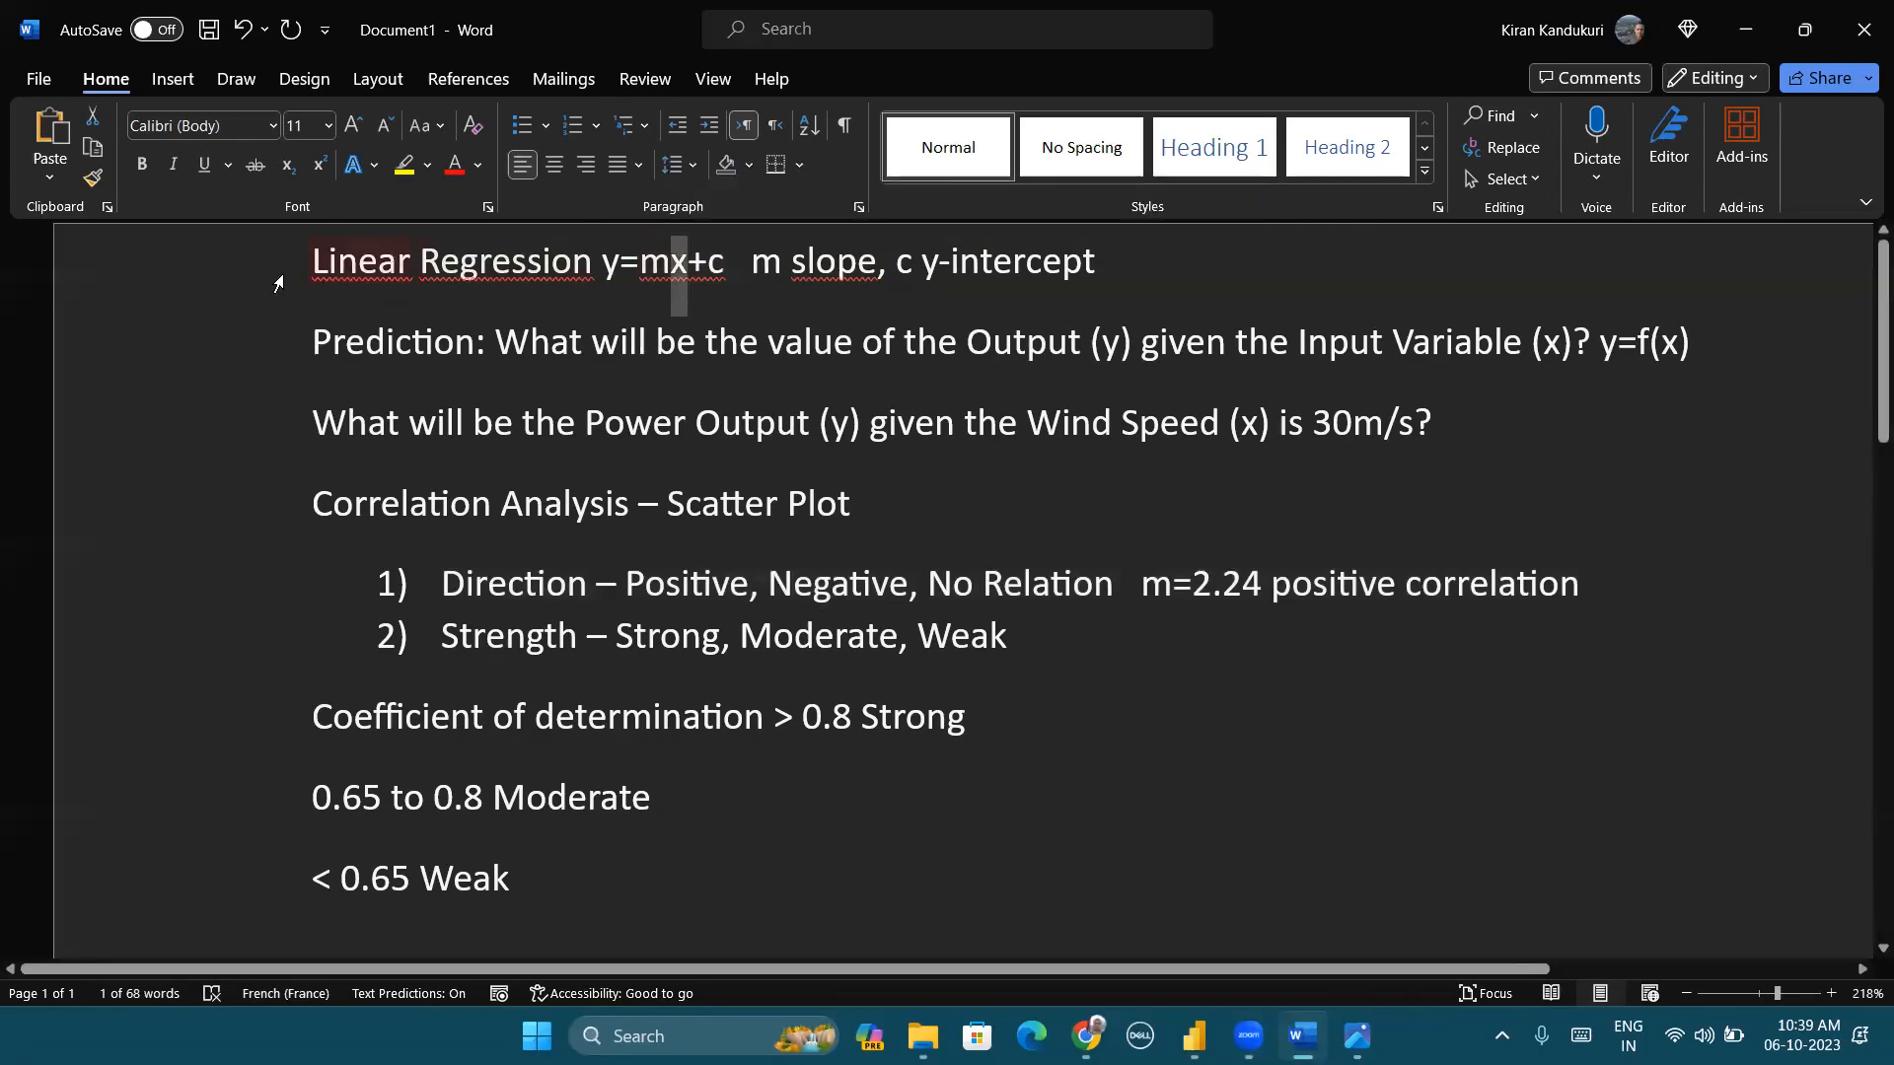
pyautogui.click(1131, 266)
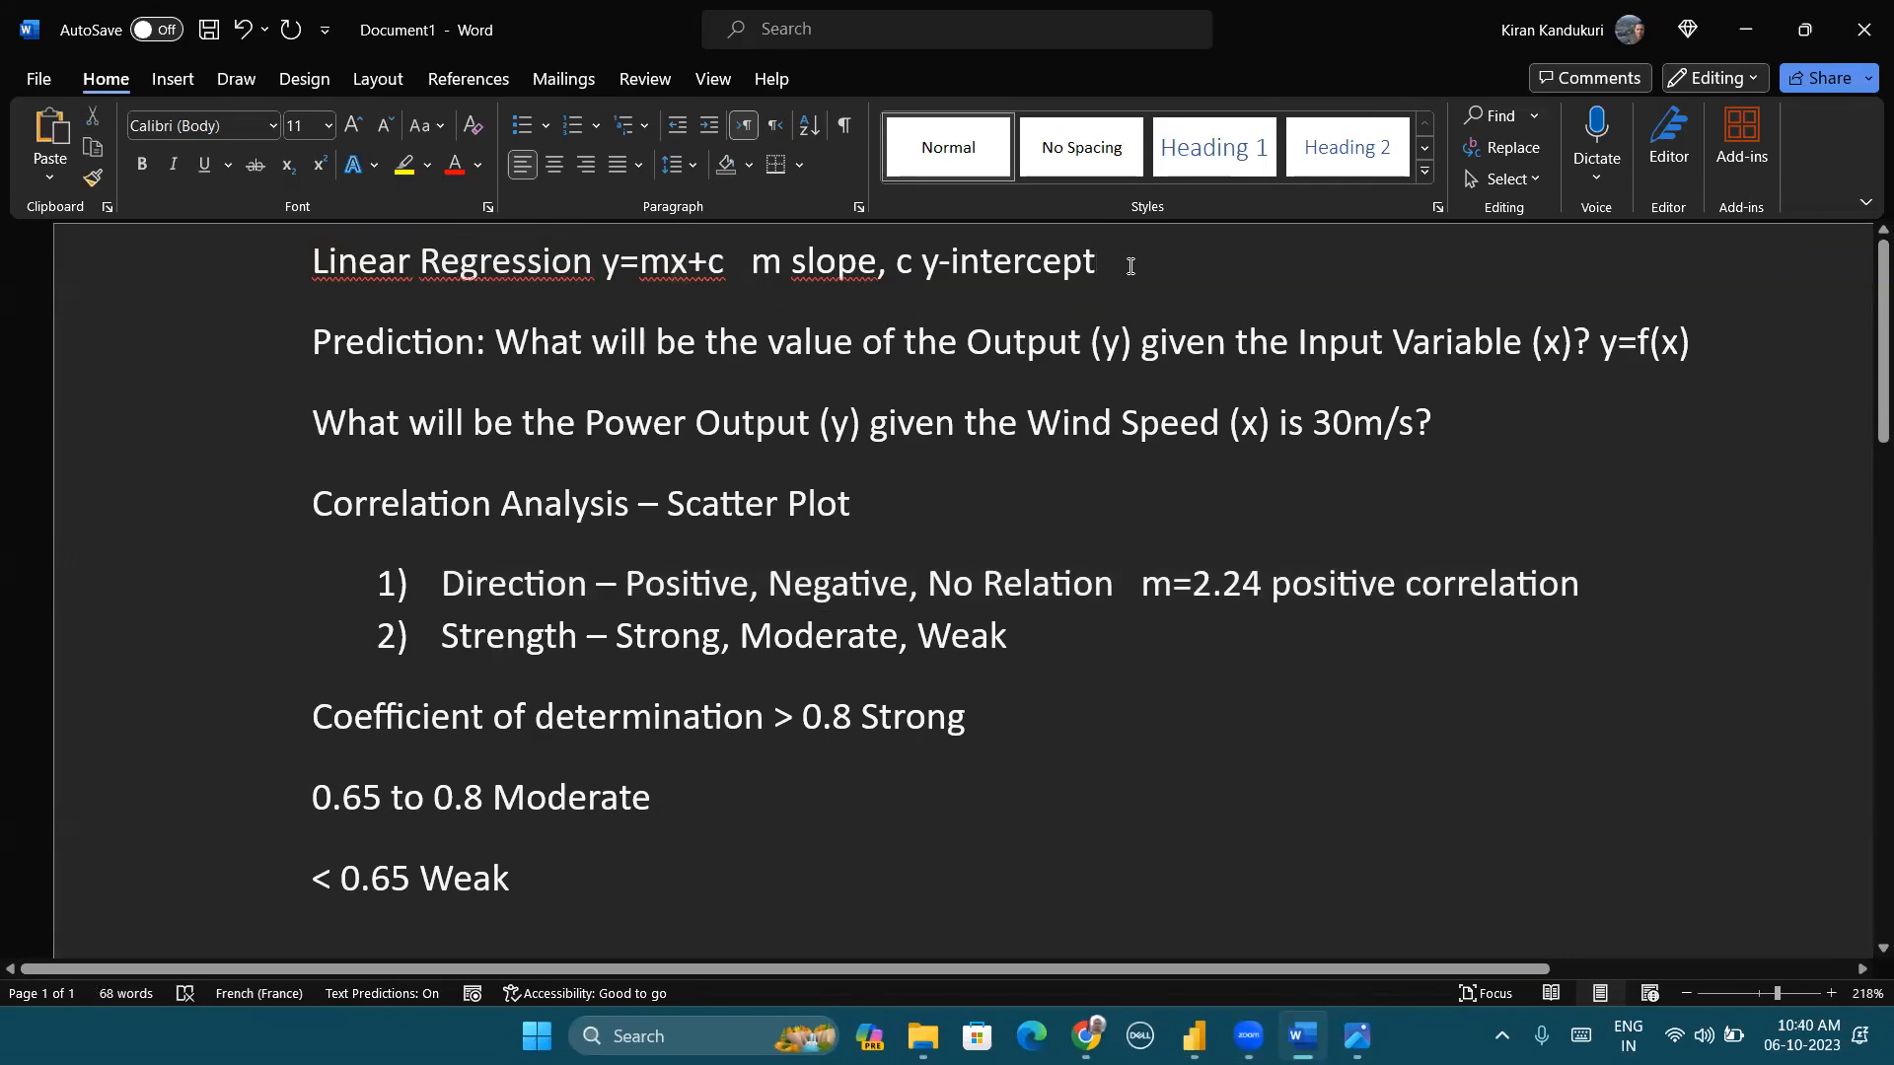
pyautogui.hotkey('alt', 'Tab')
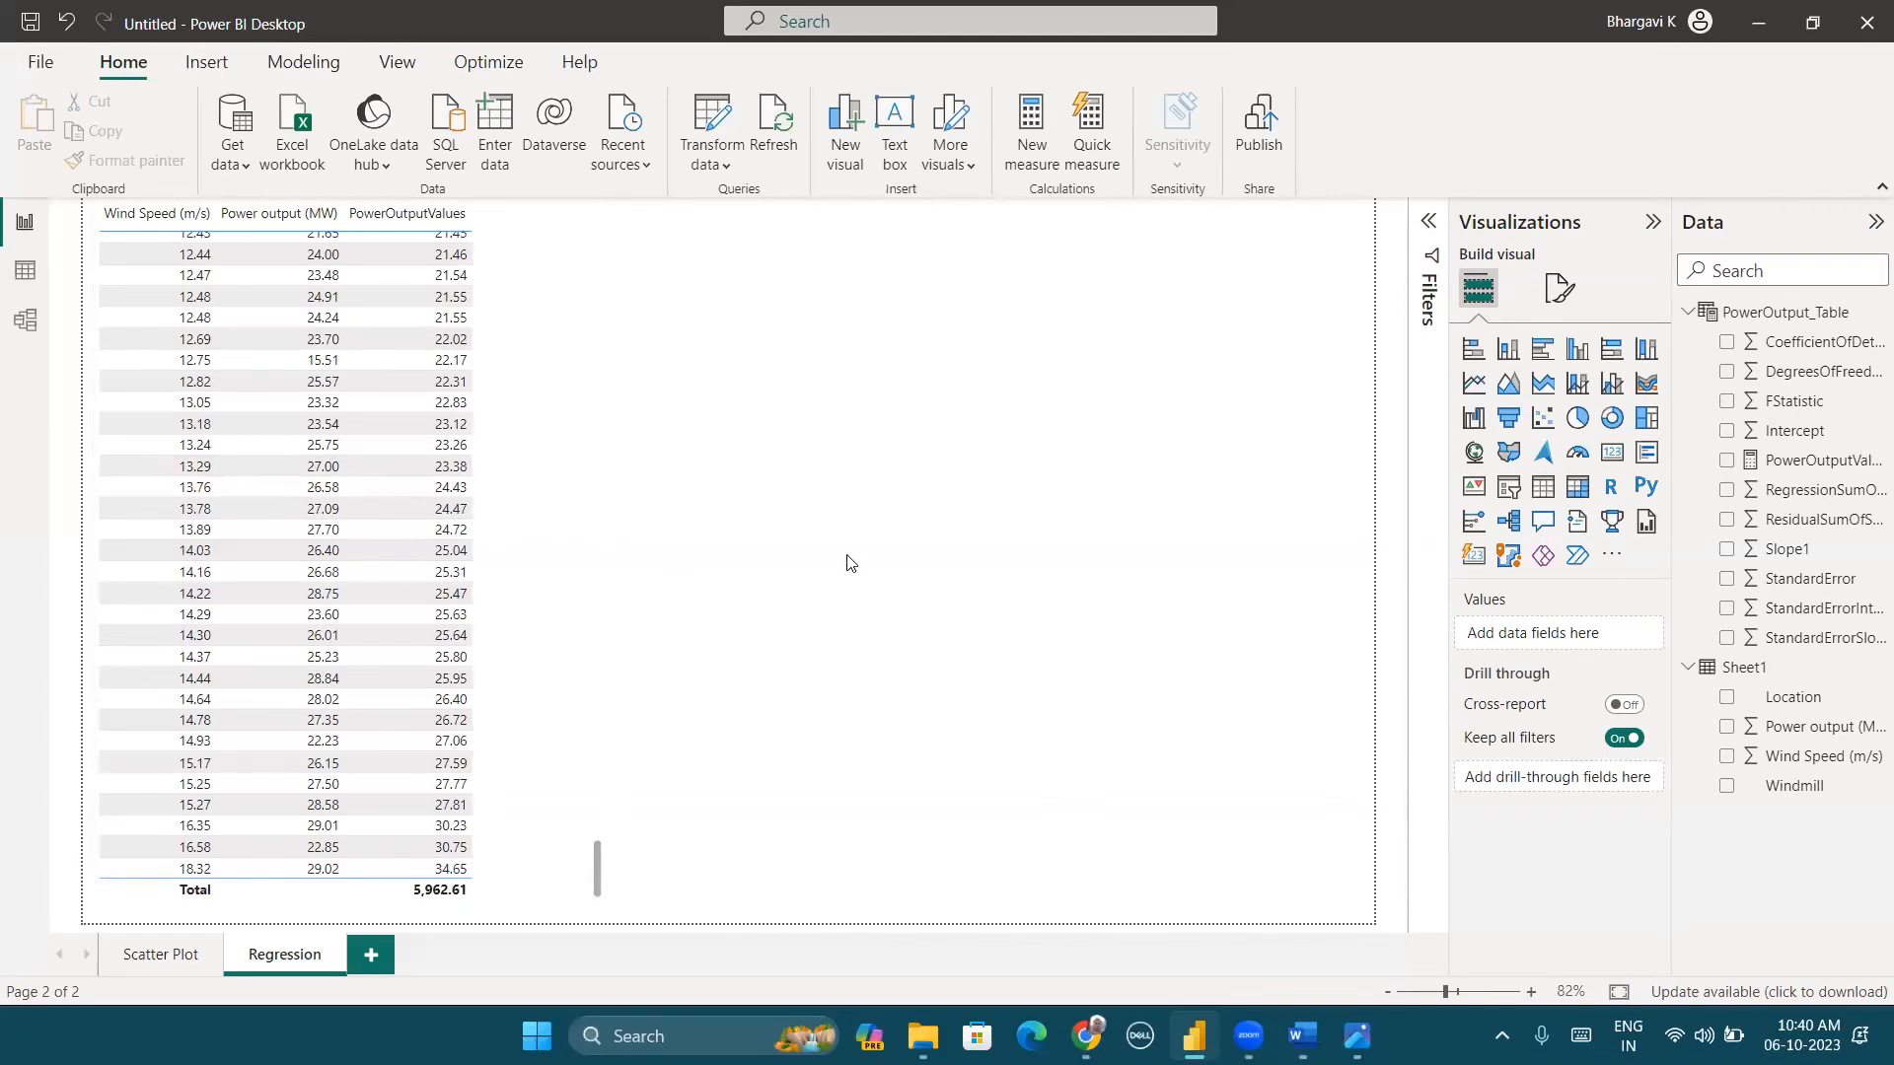
pyautogui.hotkey('alt', 'Tab')
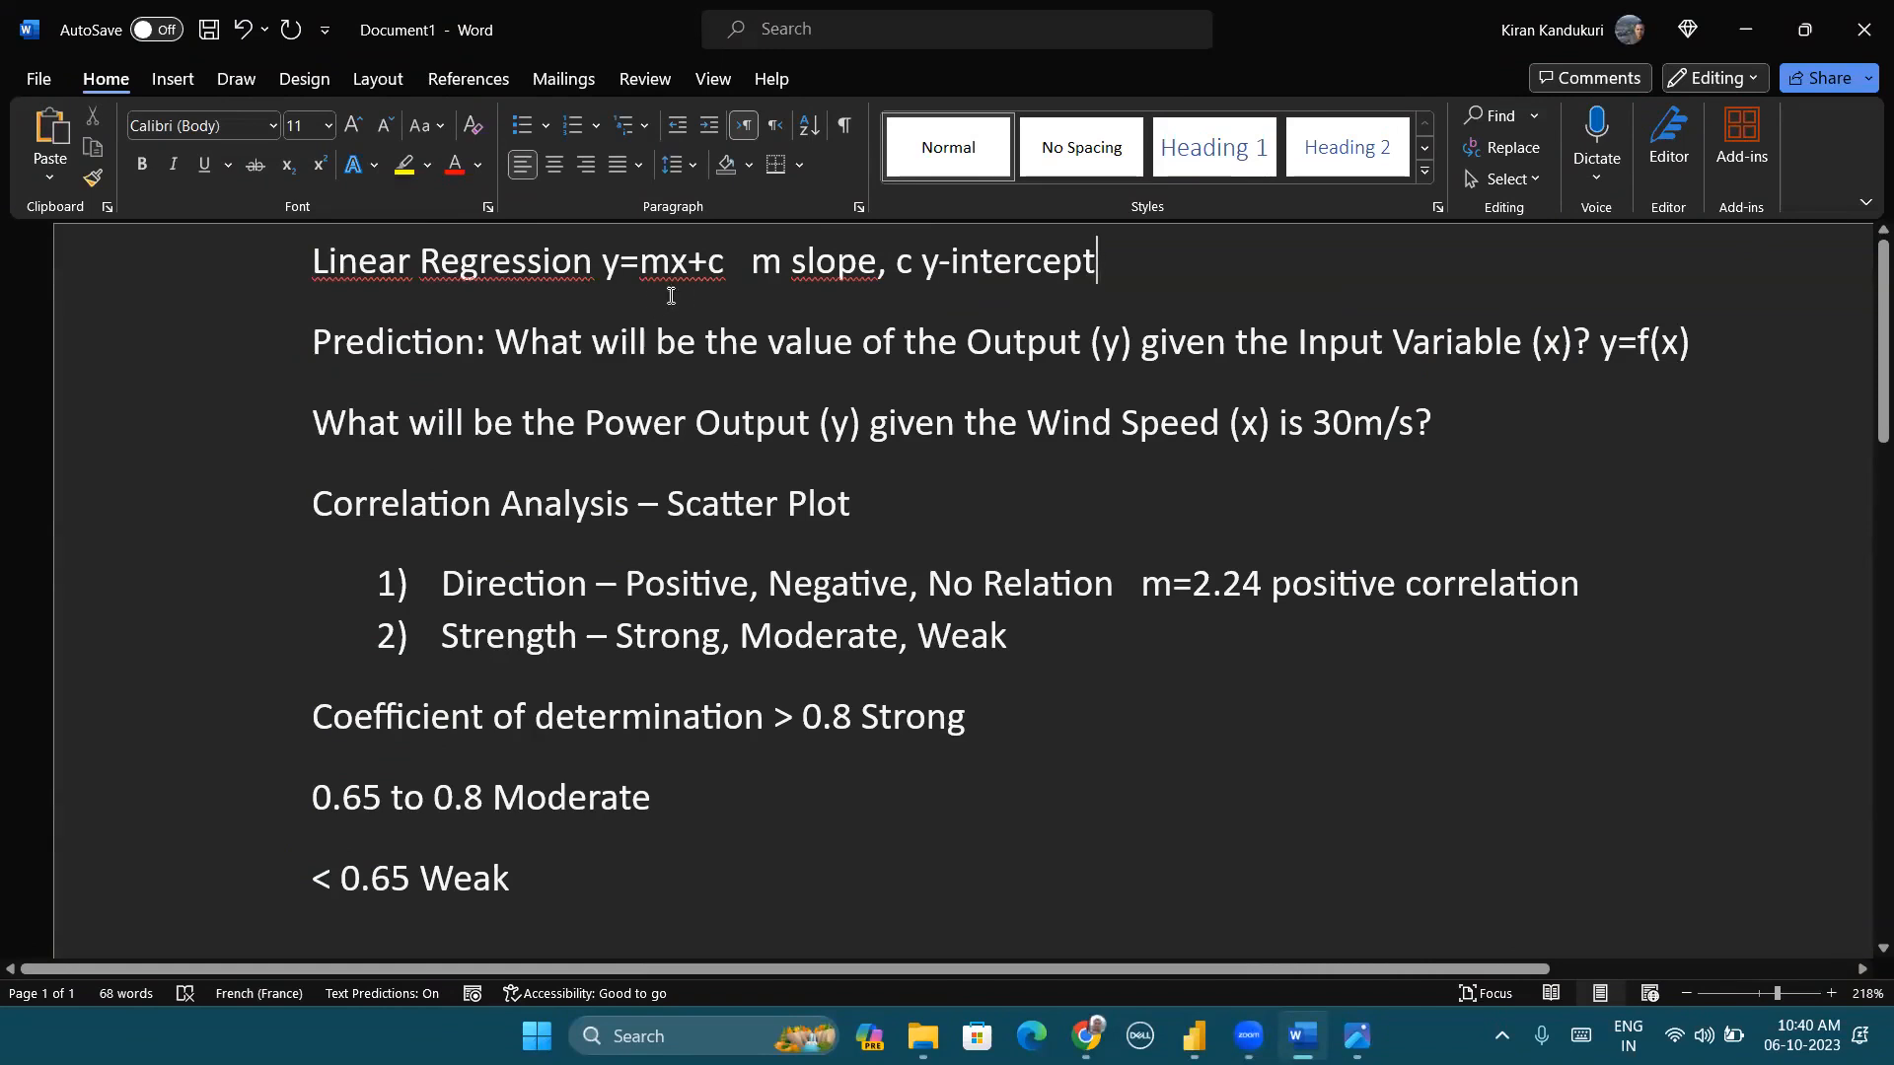
pyautogui.moveTo(1284, 423); pyautogui.dragTo(1424, 422)
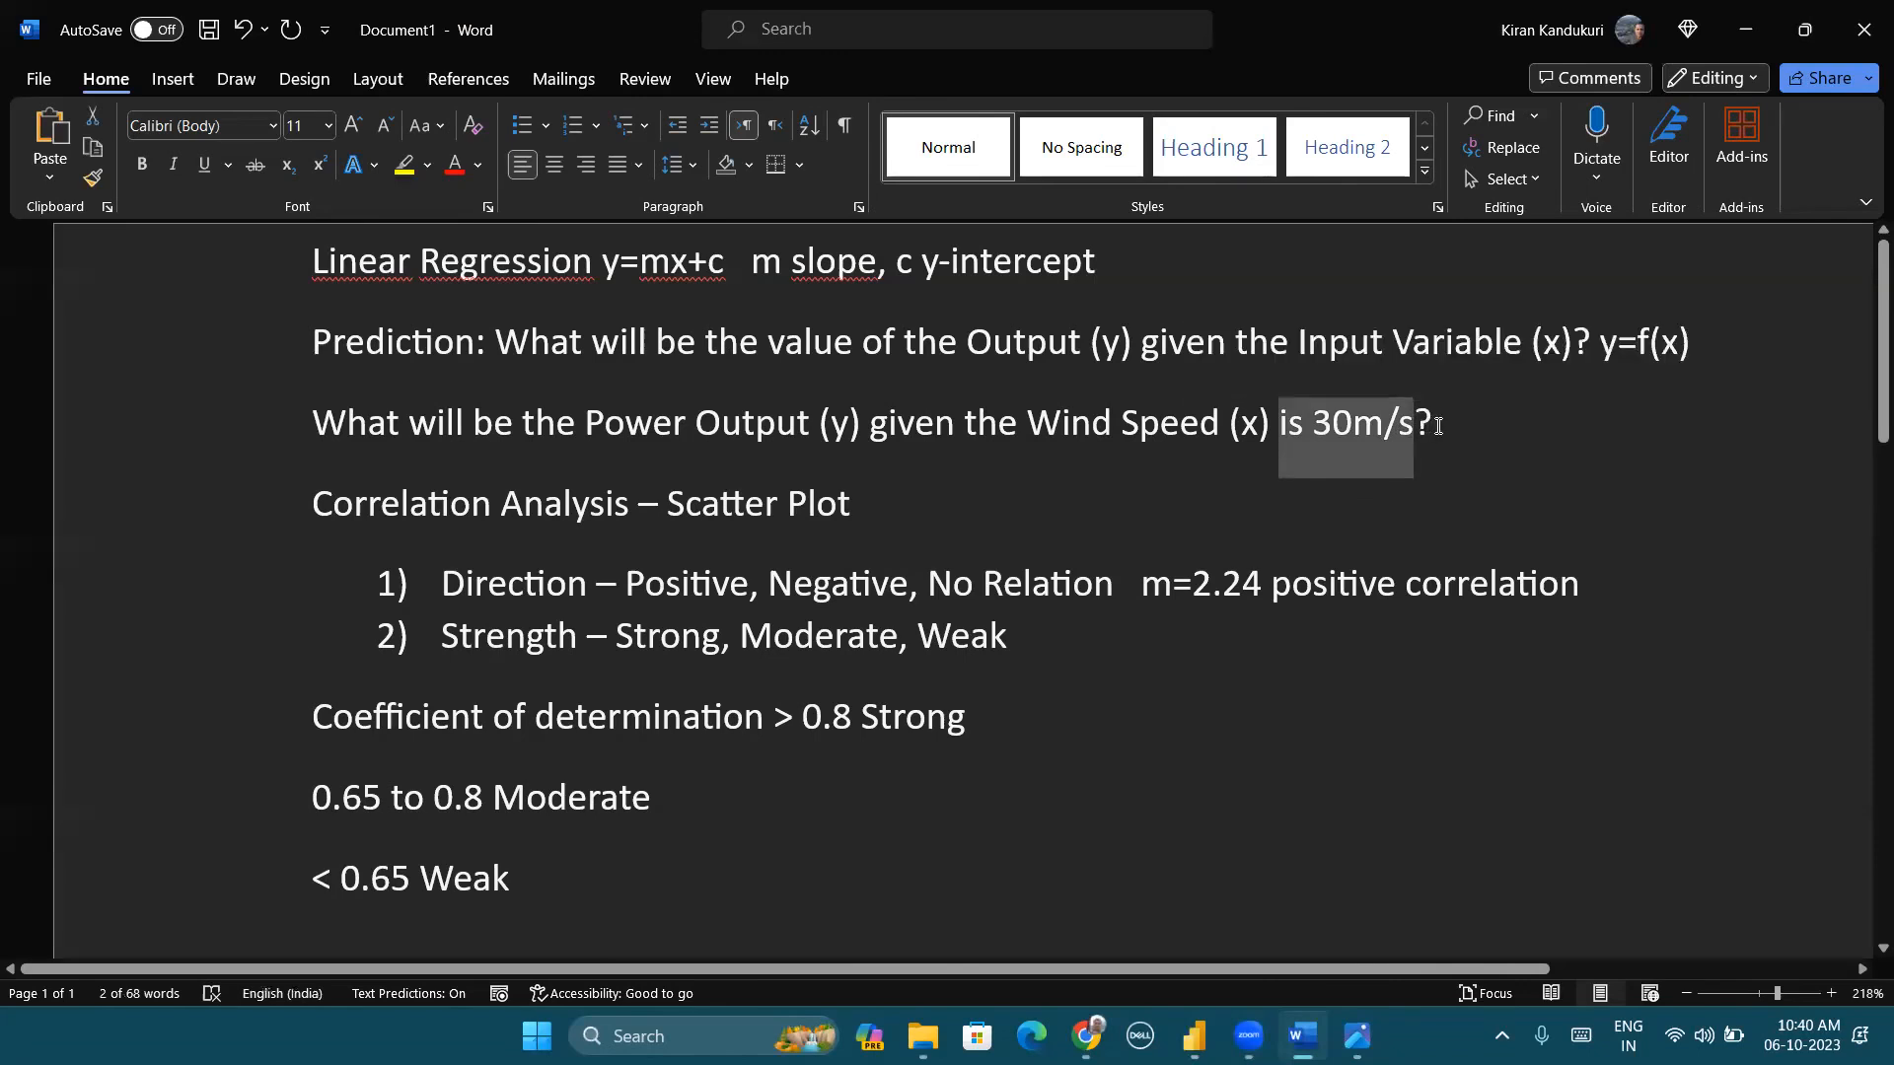
pyautogui.click(1438, 426)
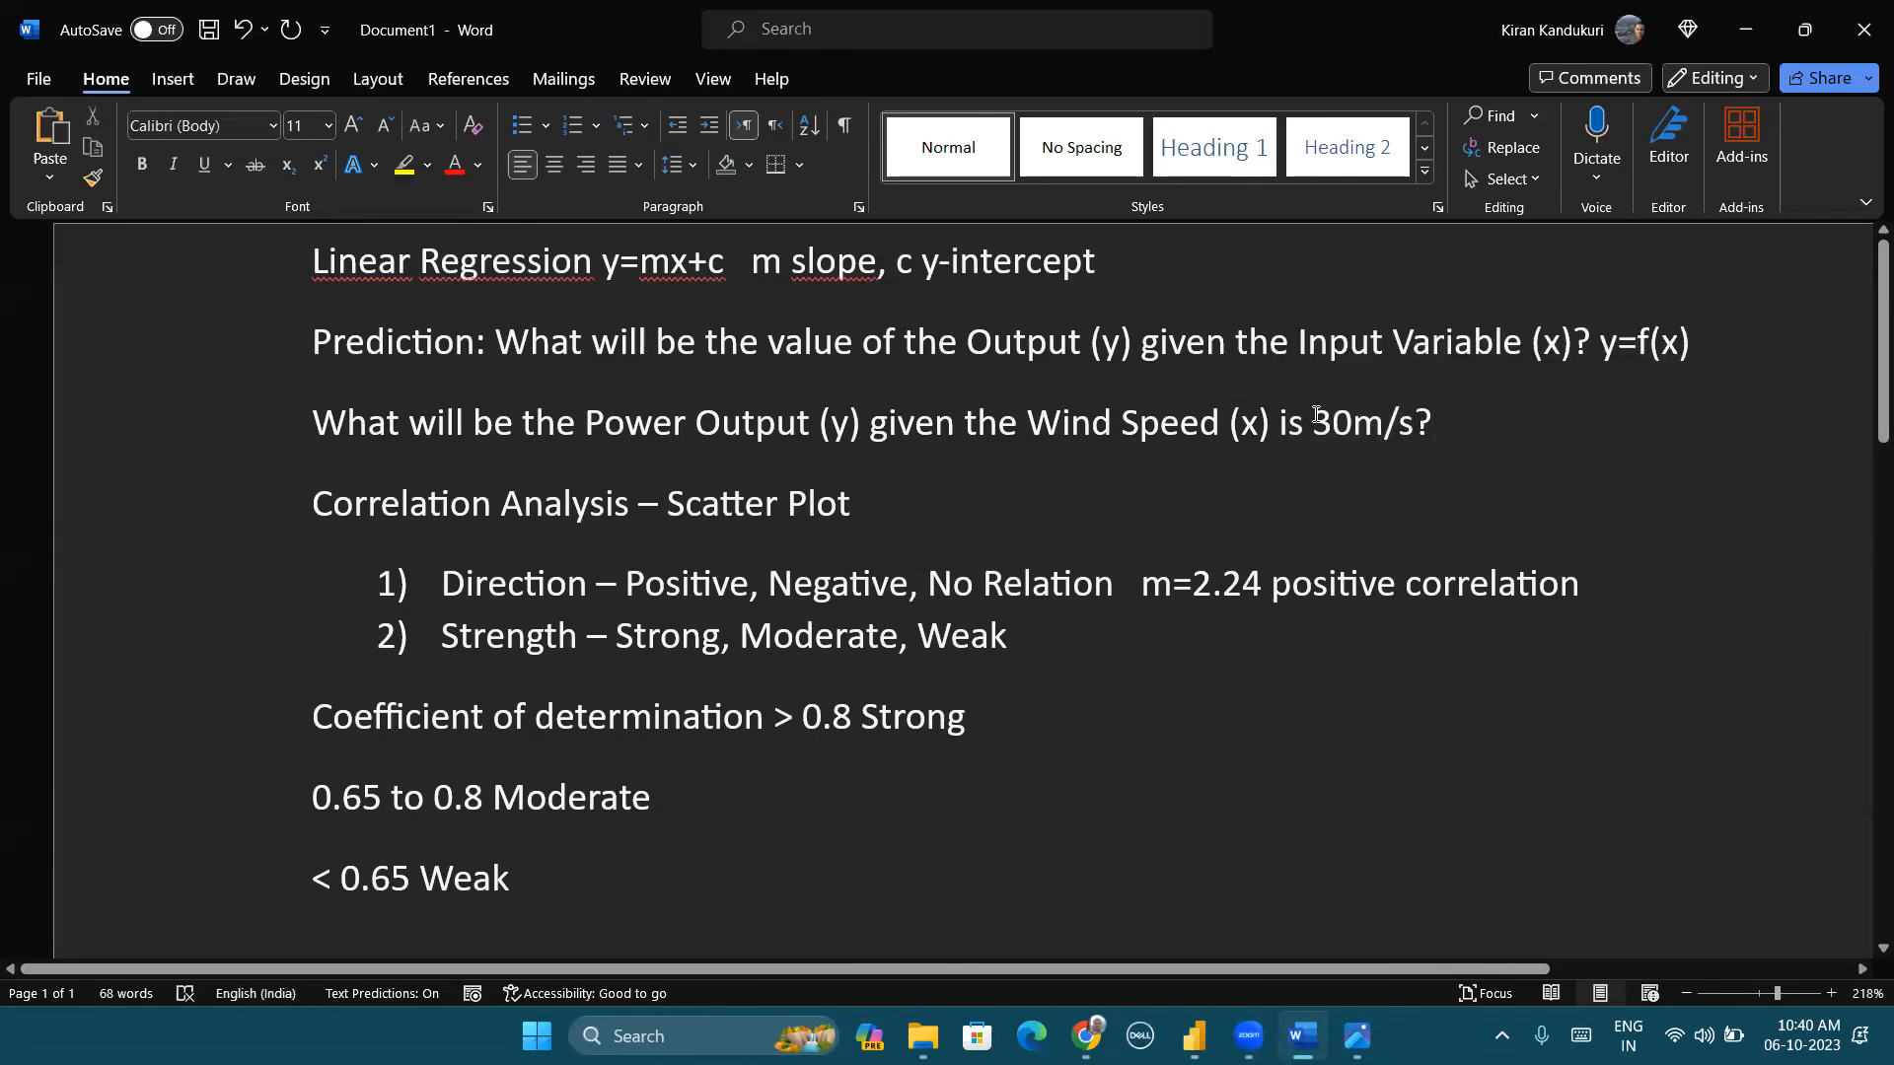
pyautogui.moveTo(1315, 414); pyautogui.dragTo(1430, 420)
pyautogui.click(1438, 426)
# Step: Switch back to Power BI and start a new measure in PowerOutput_Table named Power_Generation
pyautogui.hotkey('alt', 'Tab')
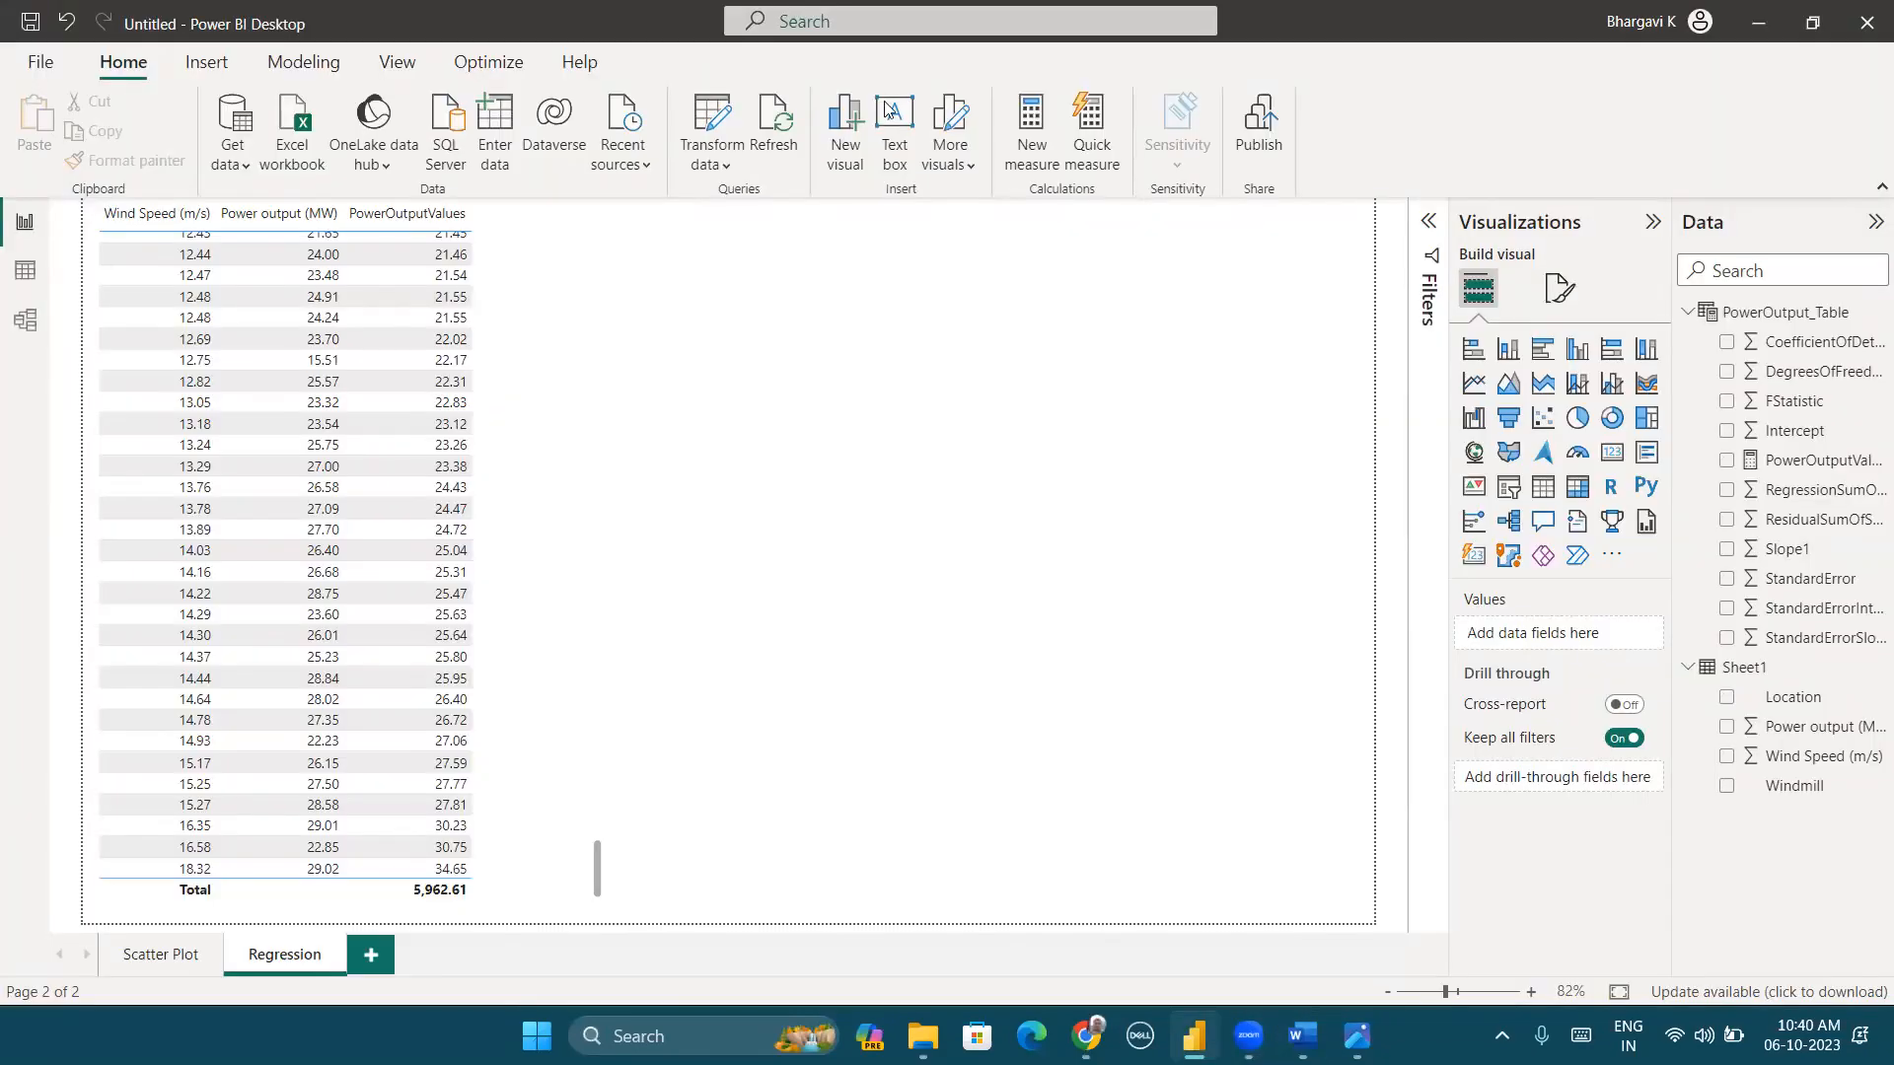
pyautogui.click(885, 101)
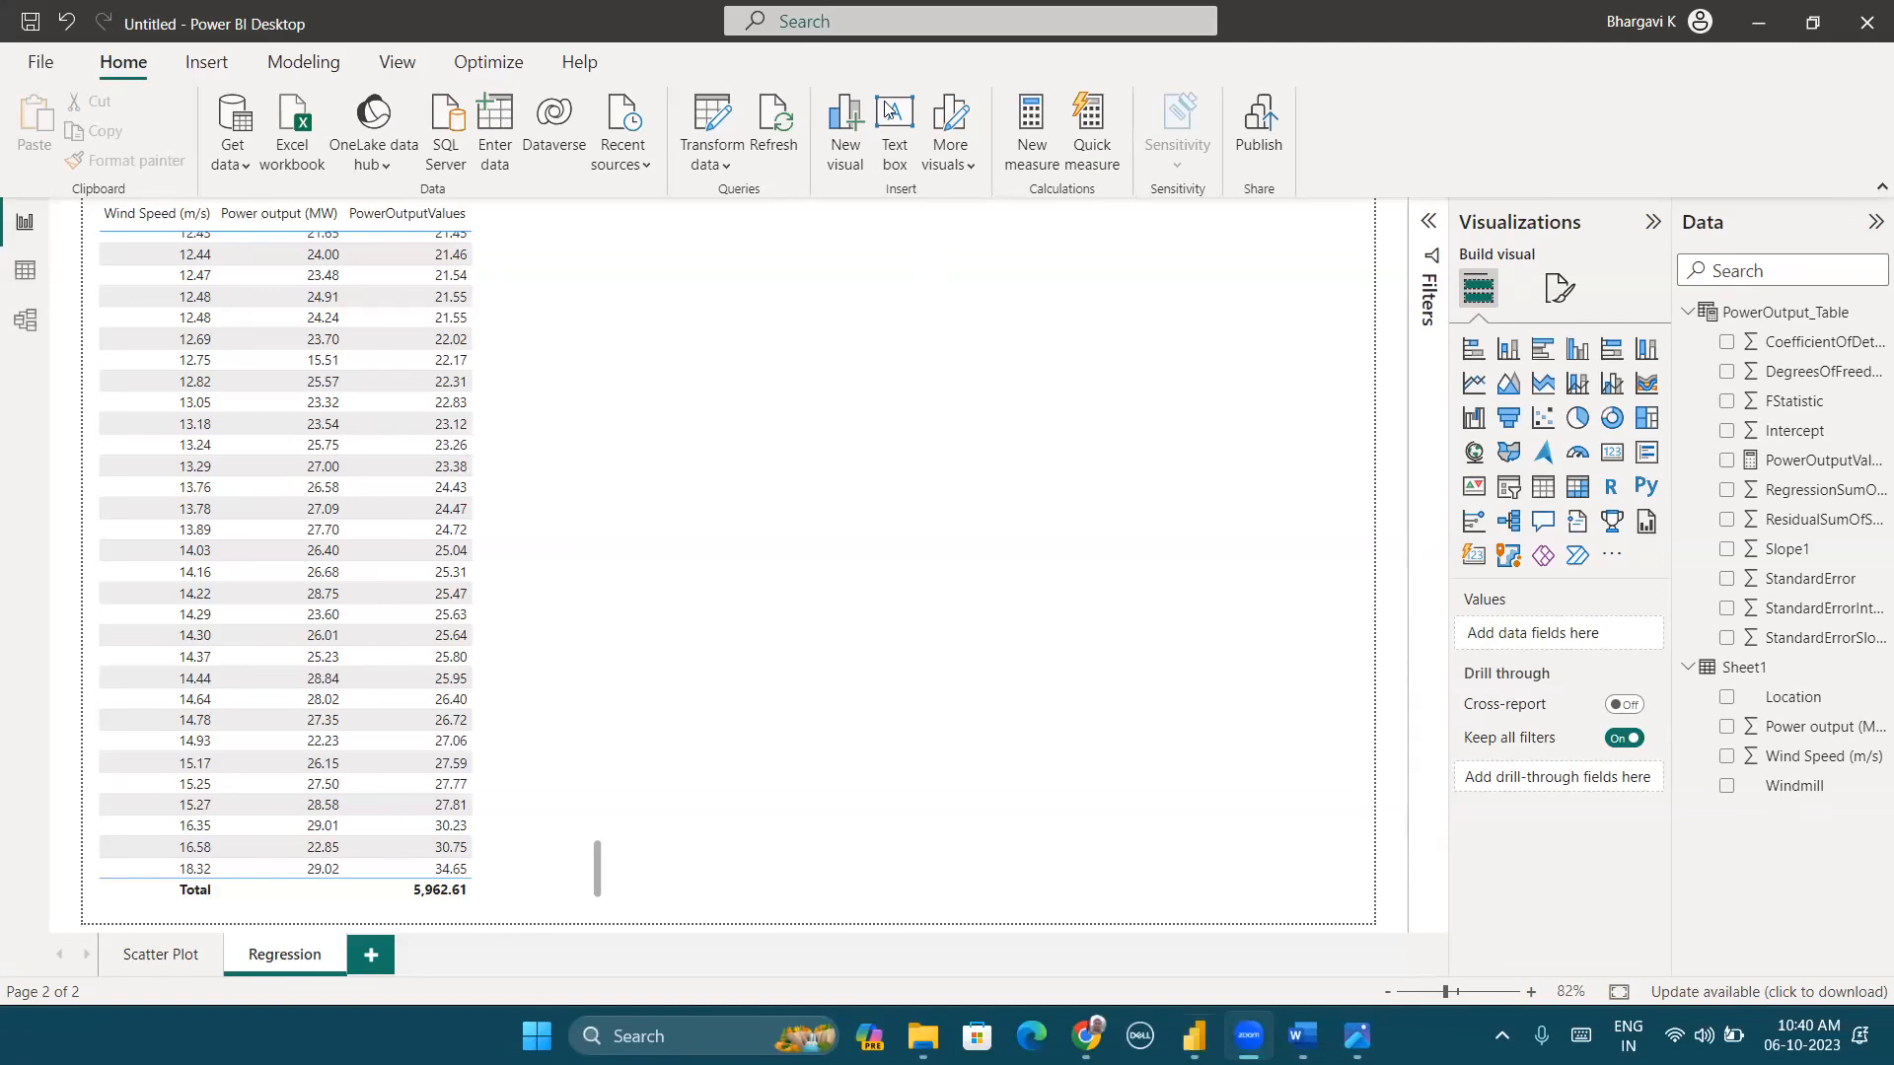
pyautogui.click(1048, 503)
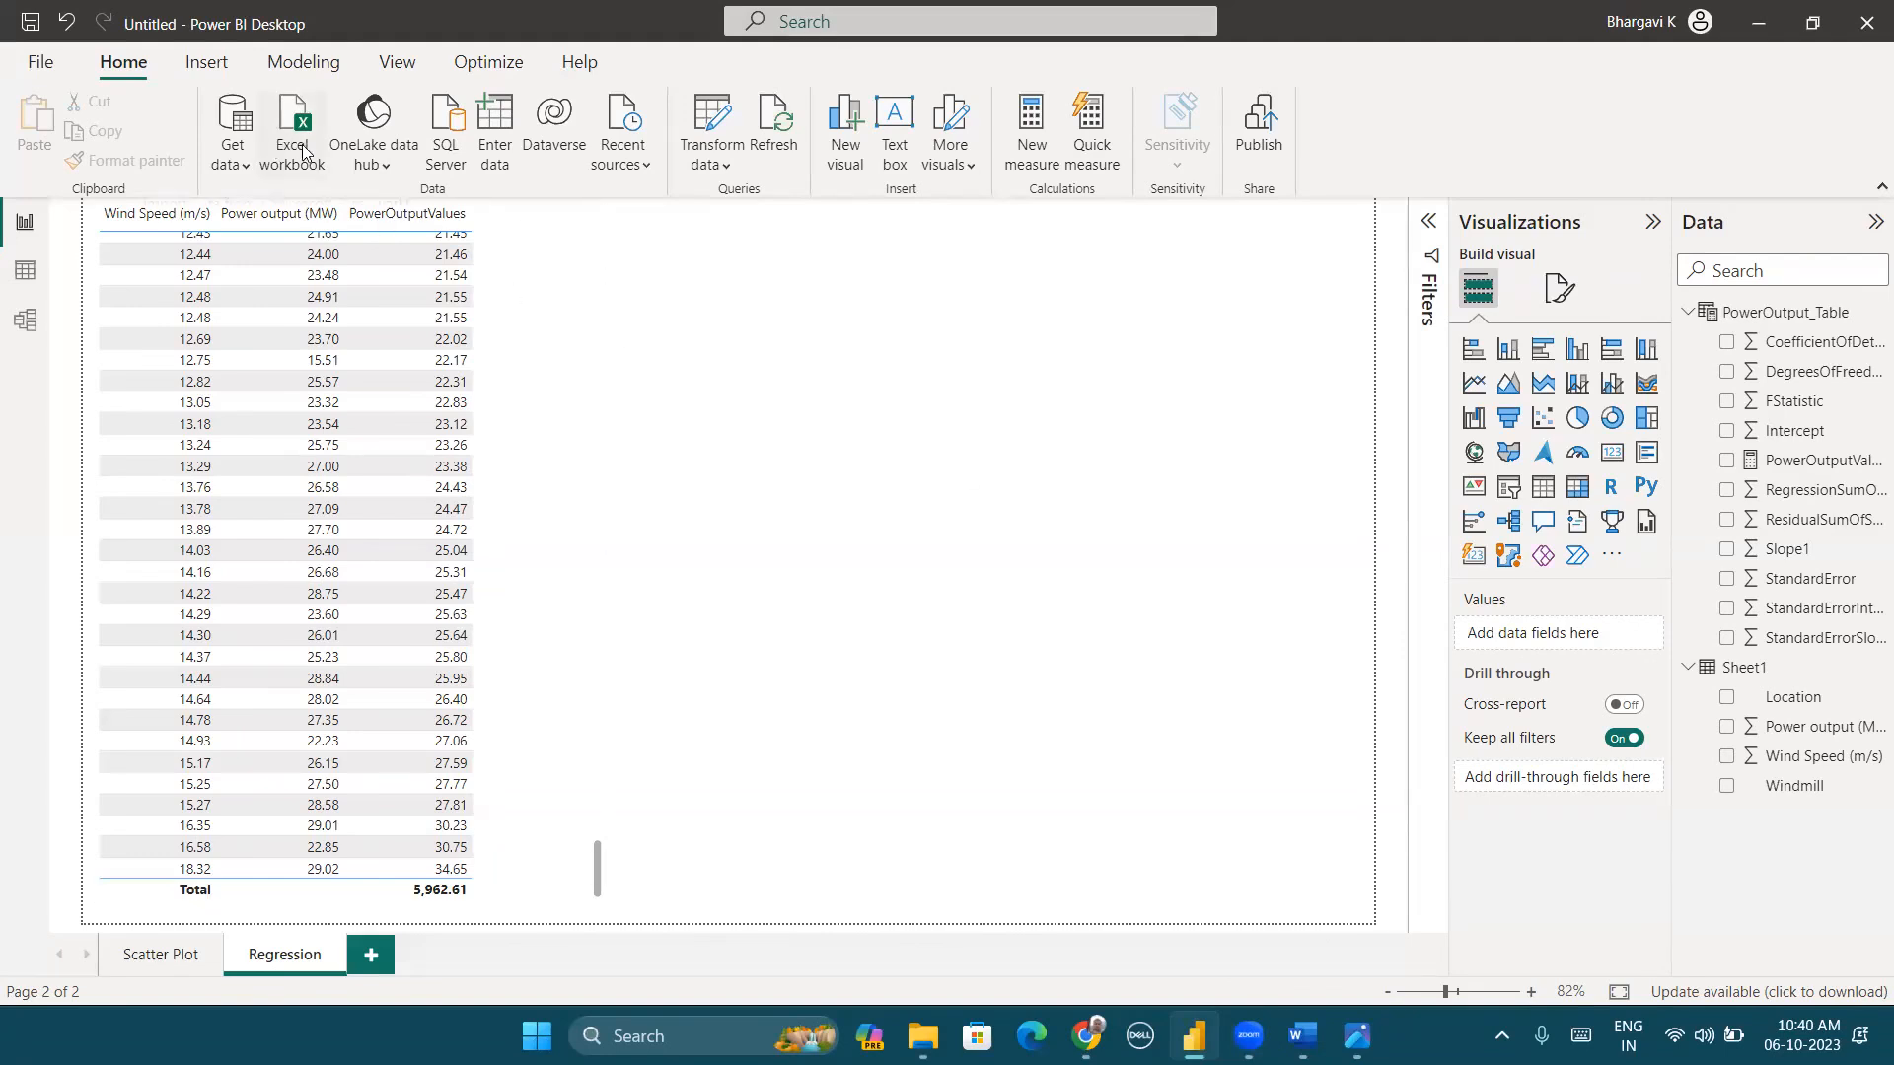
pyautogui.rightClick(1782, 314)
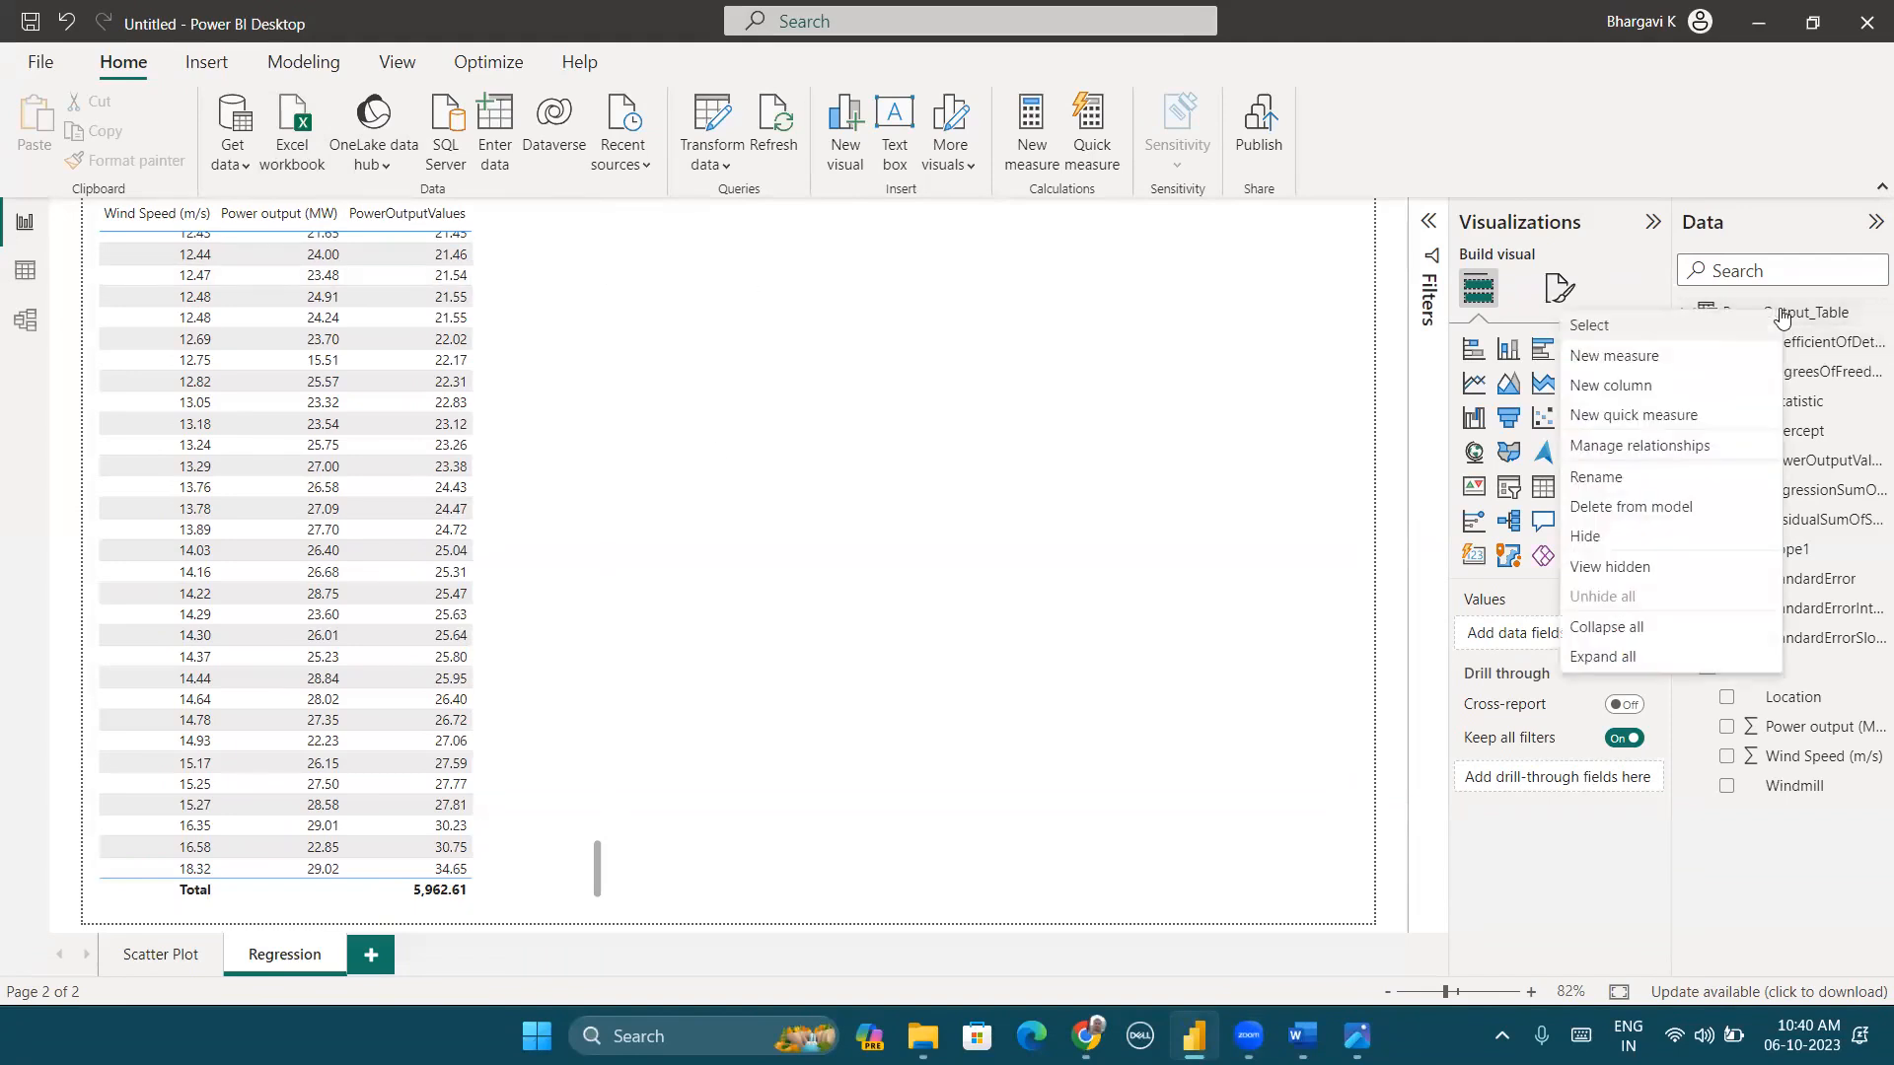
pyautogui.click(1634, 357)
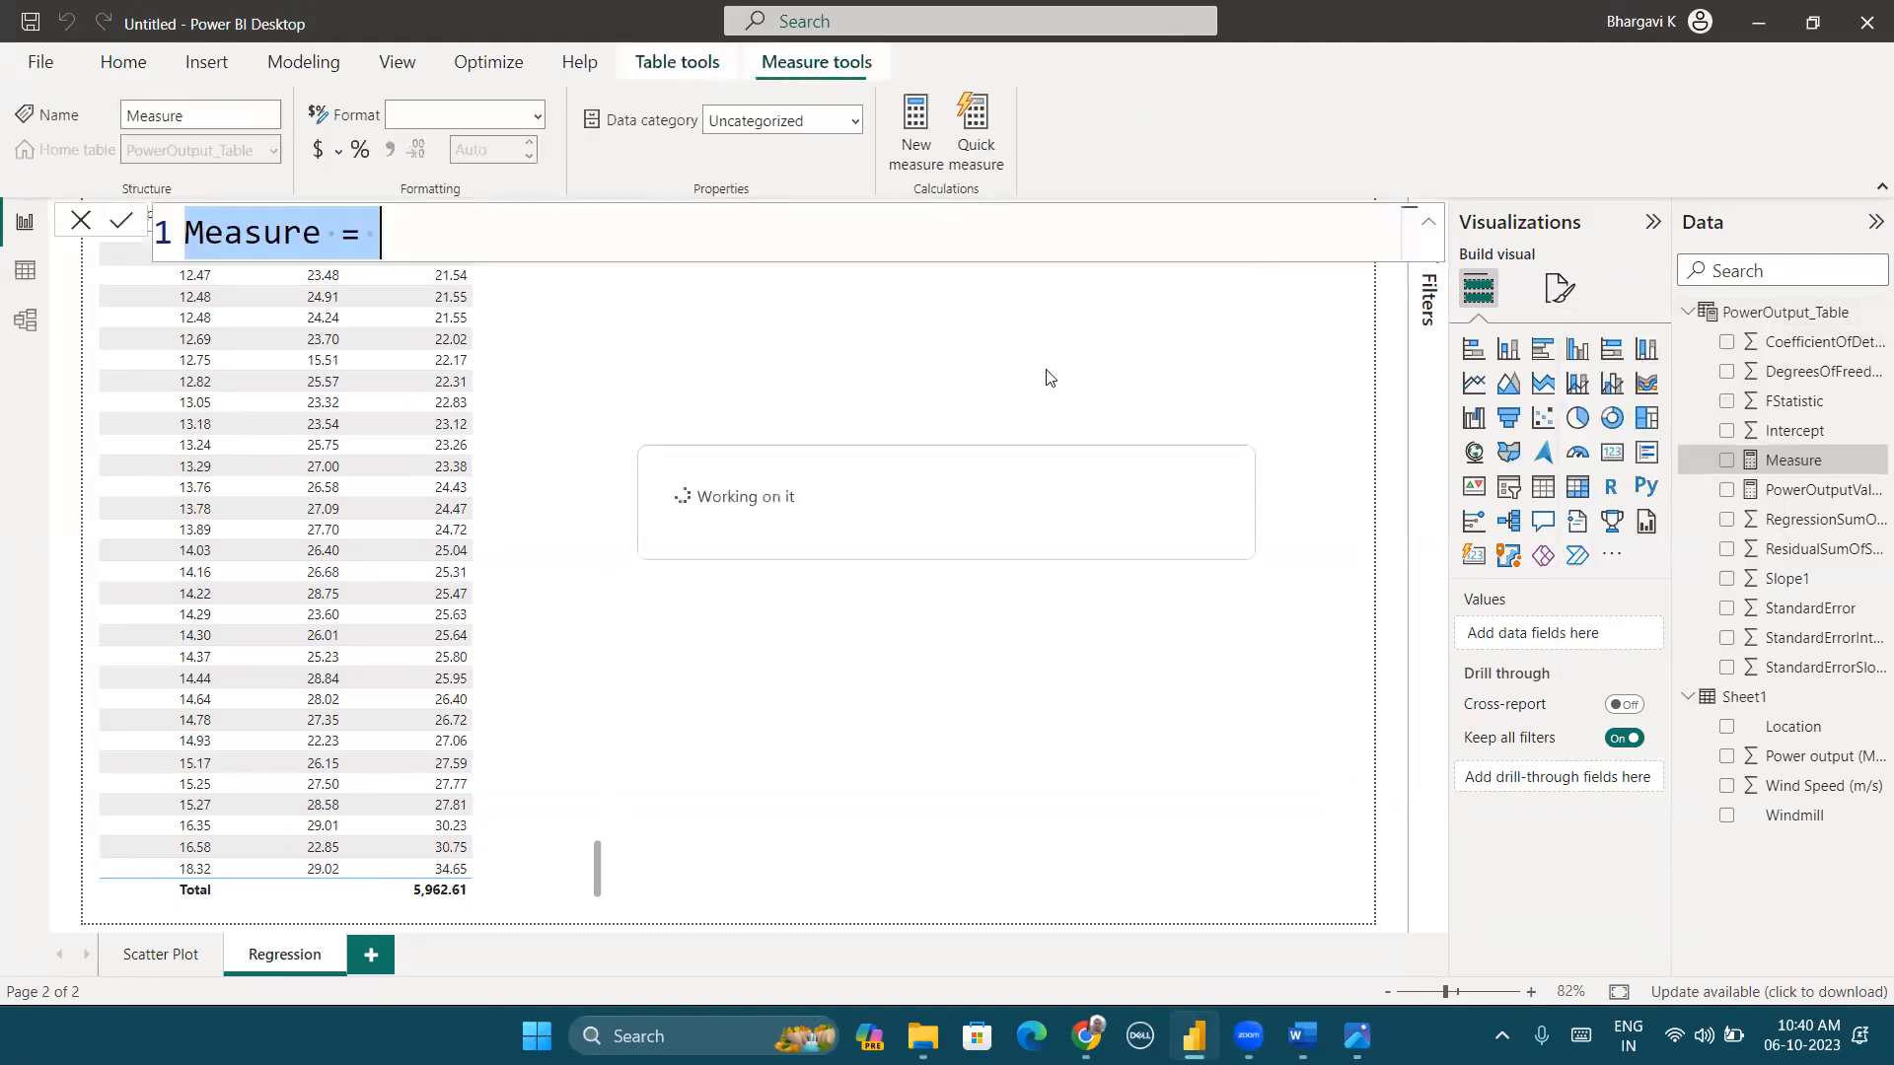
pyautogui.write('Power Out')
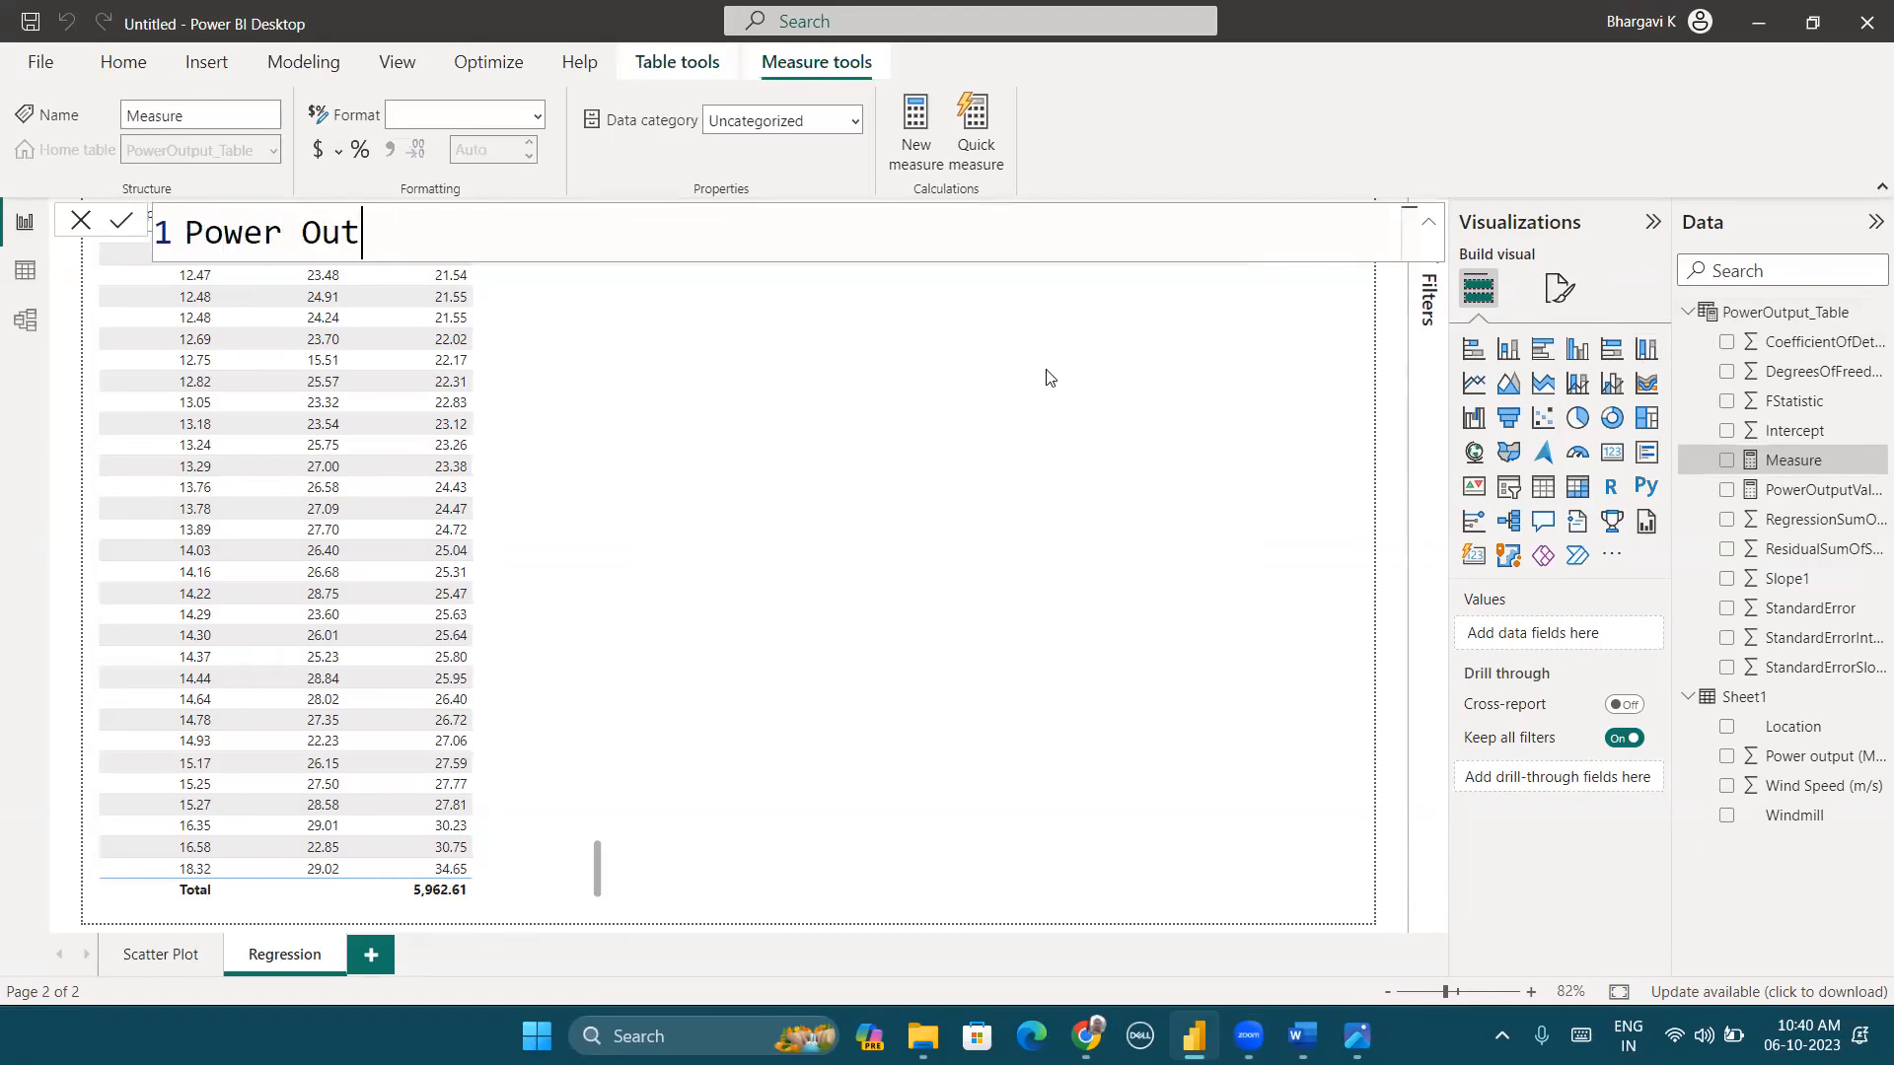
pyautogui.write('put')
pyautogui.press('BackSpace')
pyautogui.press('BackSpace')
pyautogui.press('BackSpace')
pyautogui.press('BackSpace')
pyautogui.press('BackSpace')
pyautogui.press('BackSpace')
pyautogui.press('BackSpace')
pyautogui.press('BackSpace')
pyautogui.write('_Generatio')
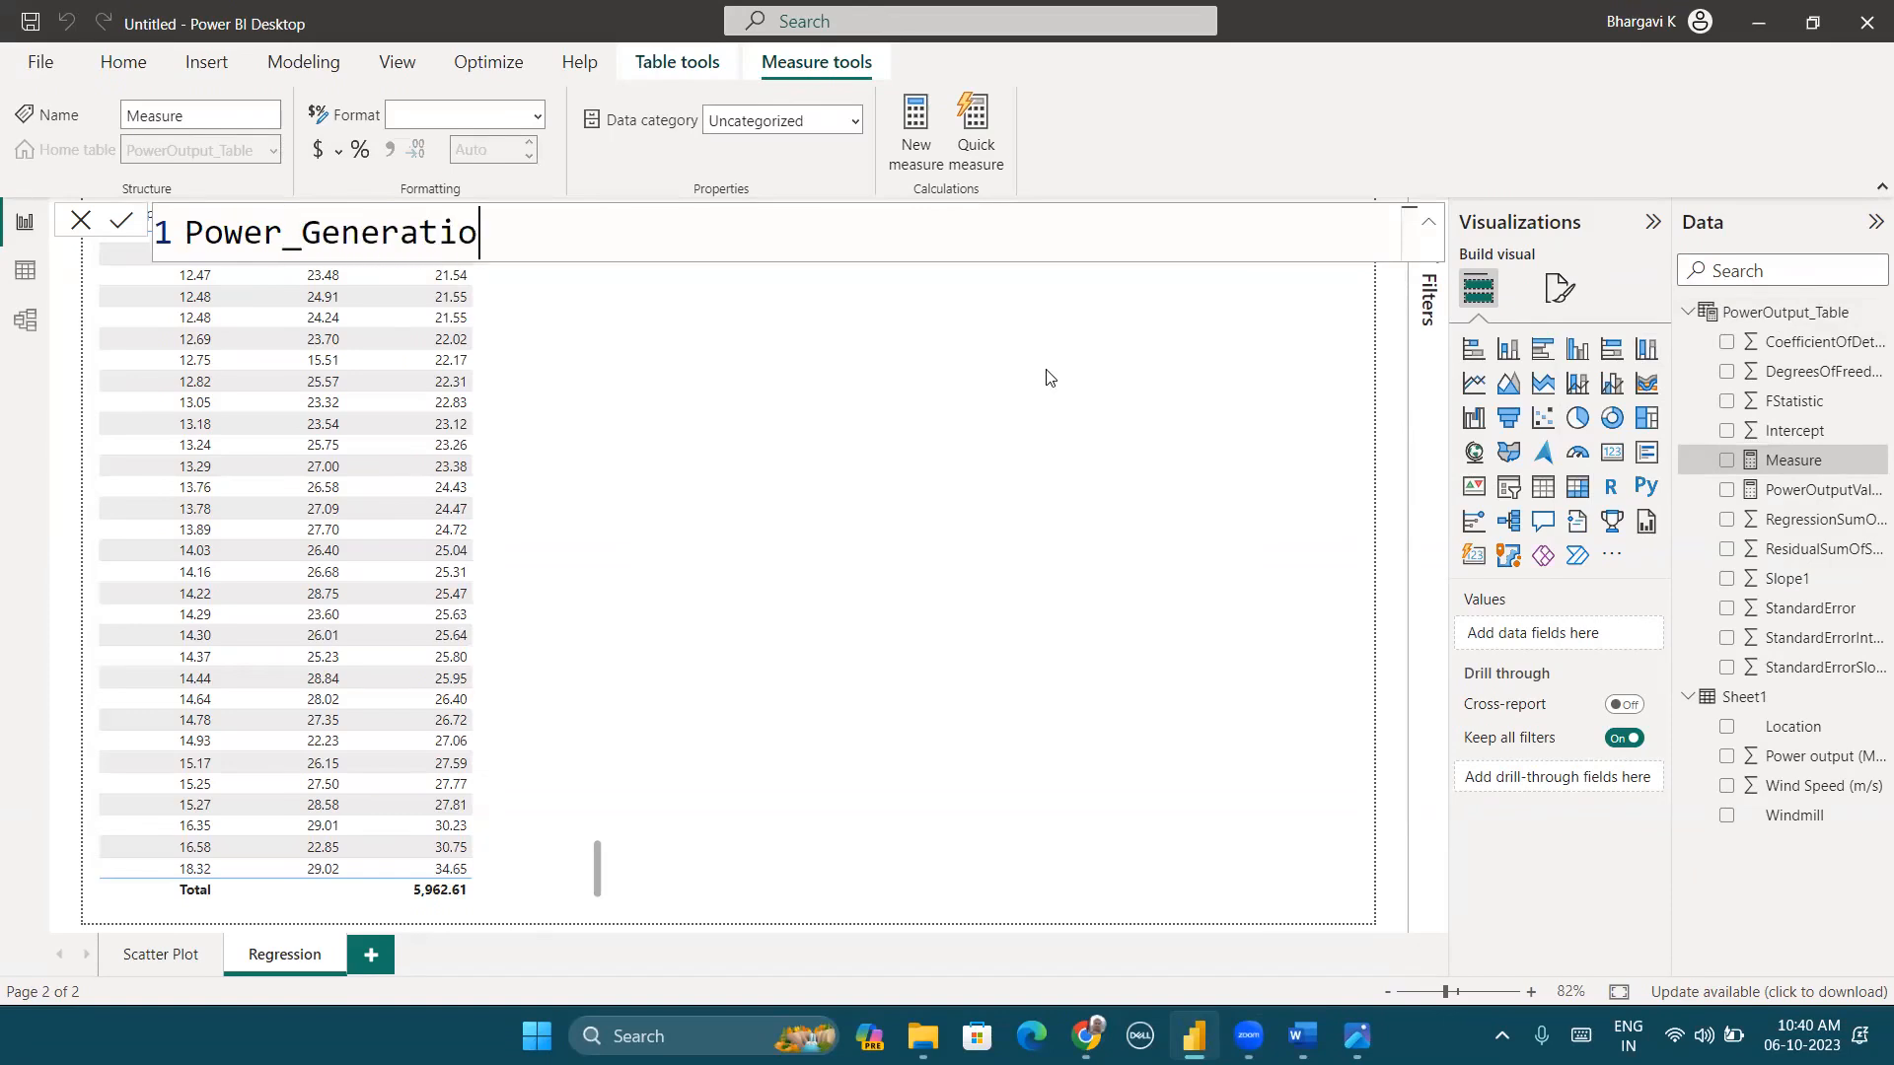
pyautogui.write('n =')
# Step: Define the Power_Generation measure as 2.24 * 30 + (-6.45) and commit it
pyautogui.write('2.24 * 30')
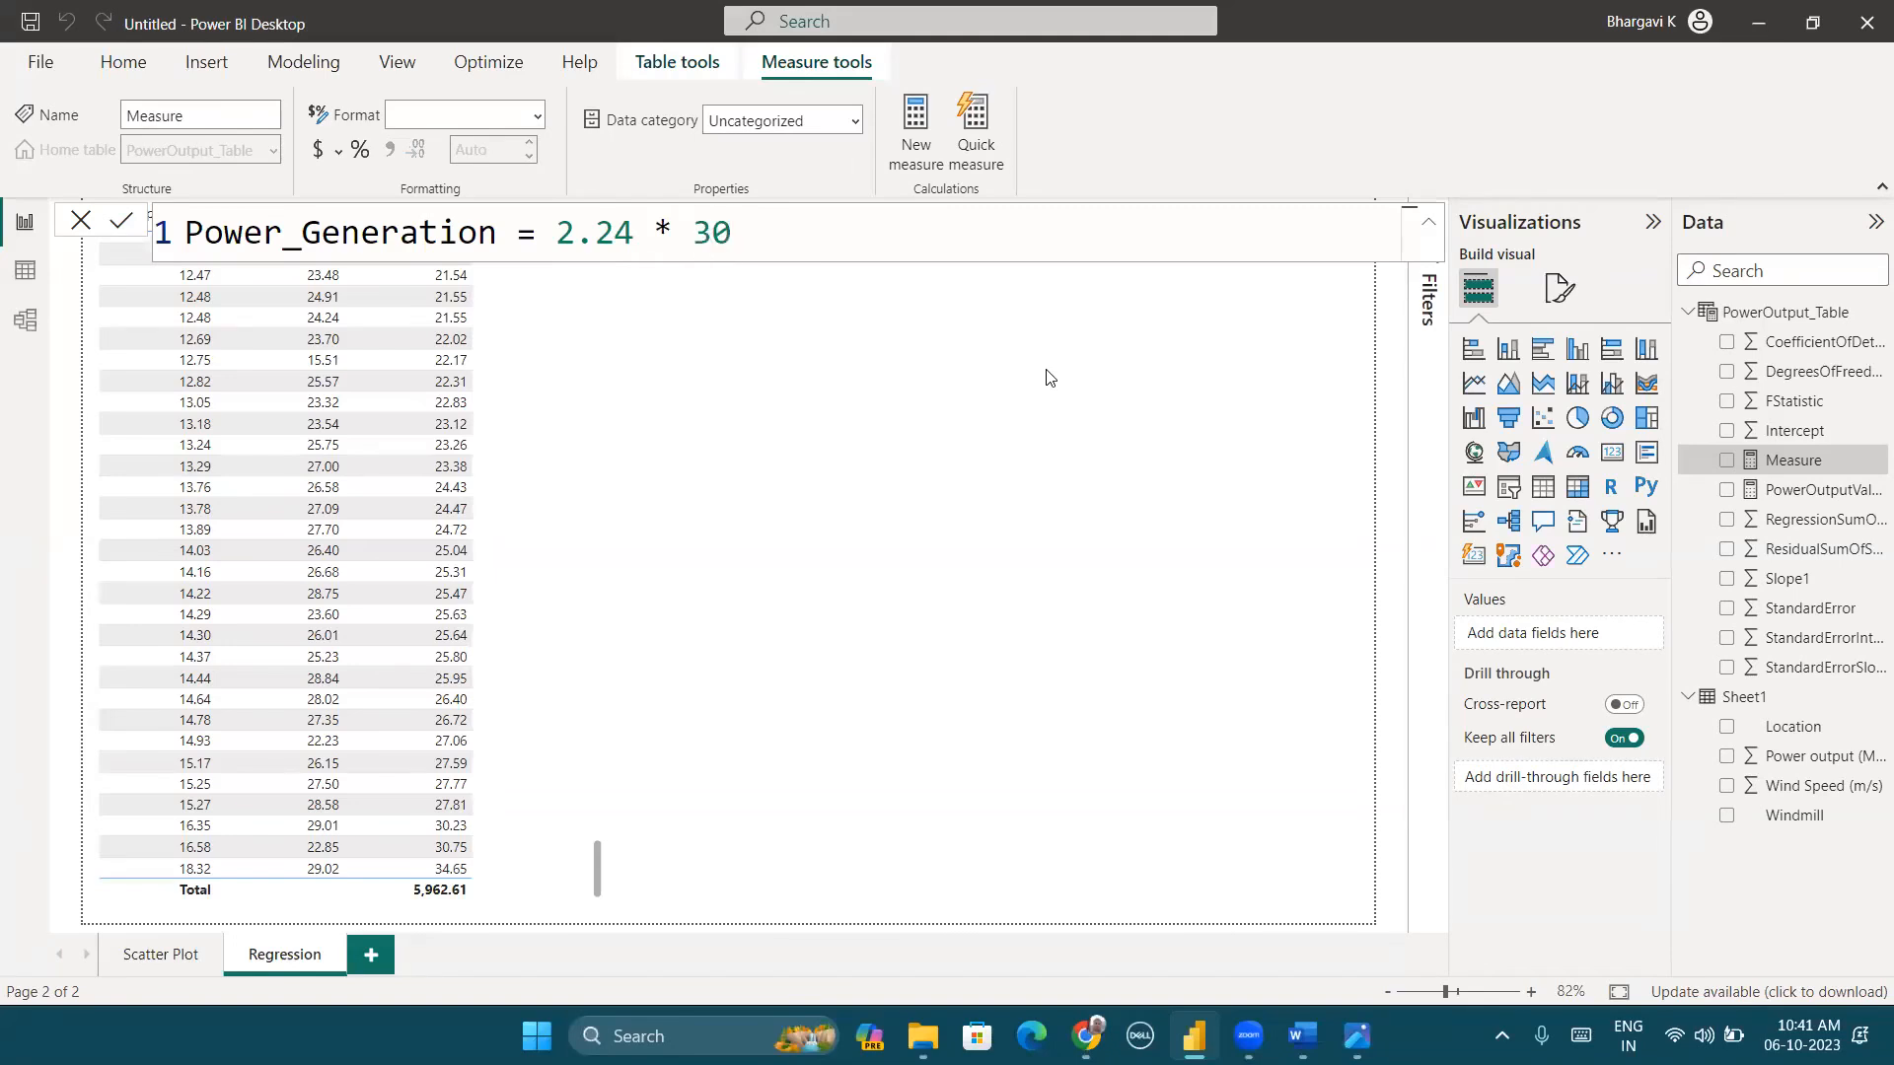
pyautogui.write(' +')
pyautogui.press('BackSpace')
pyautogui.write('+ (-6.45)')
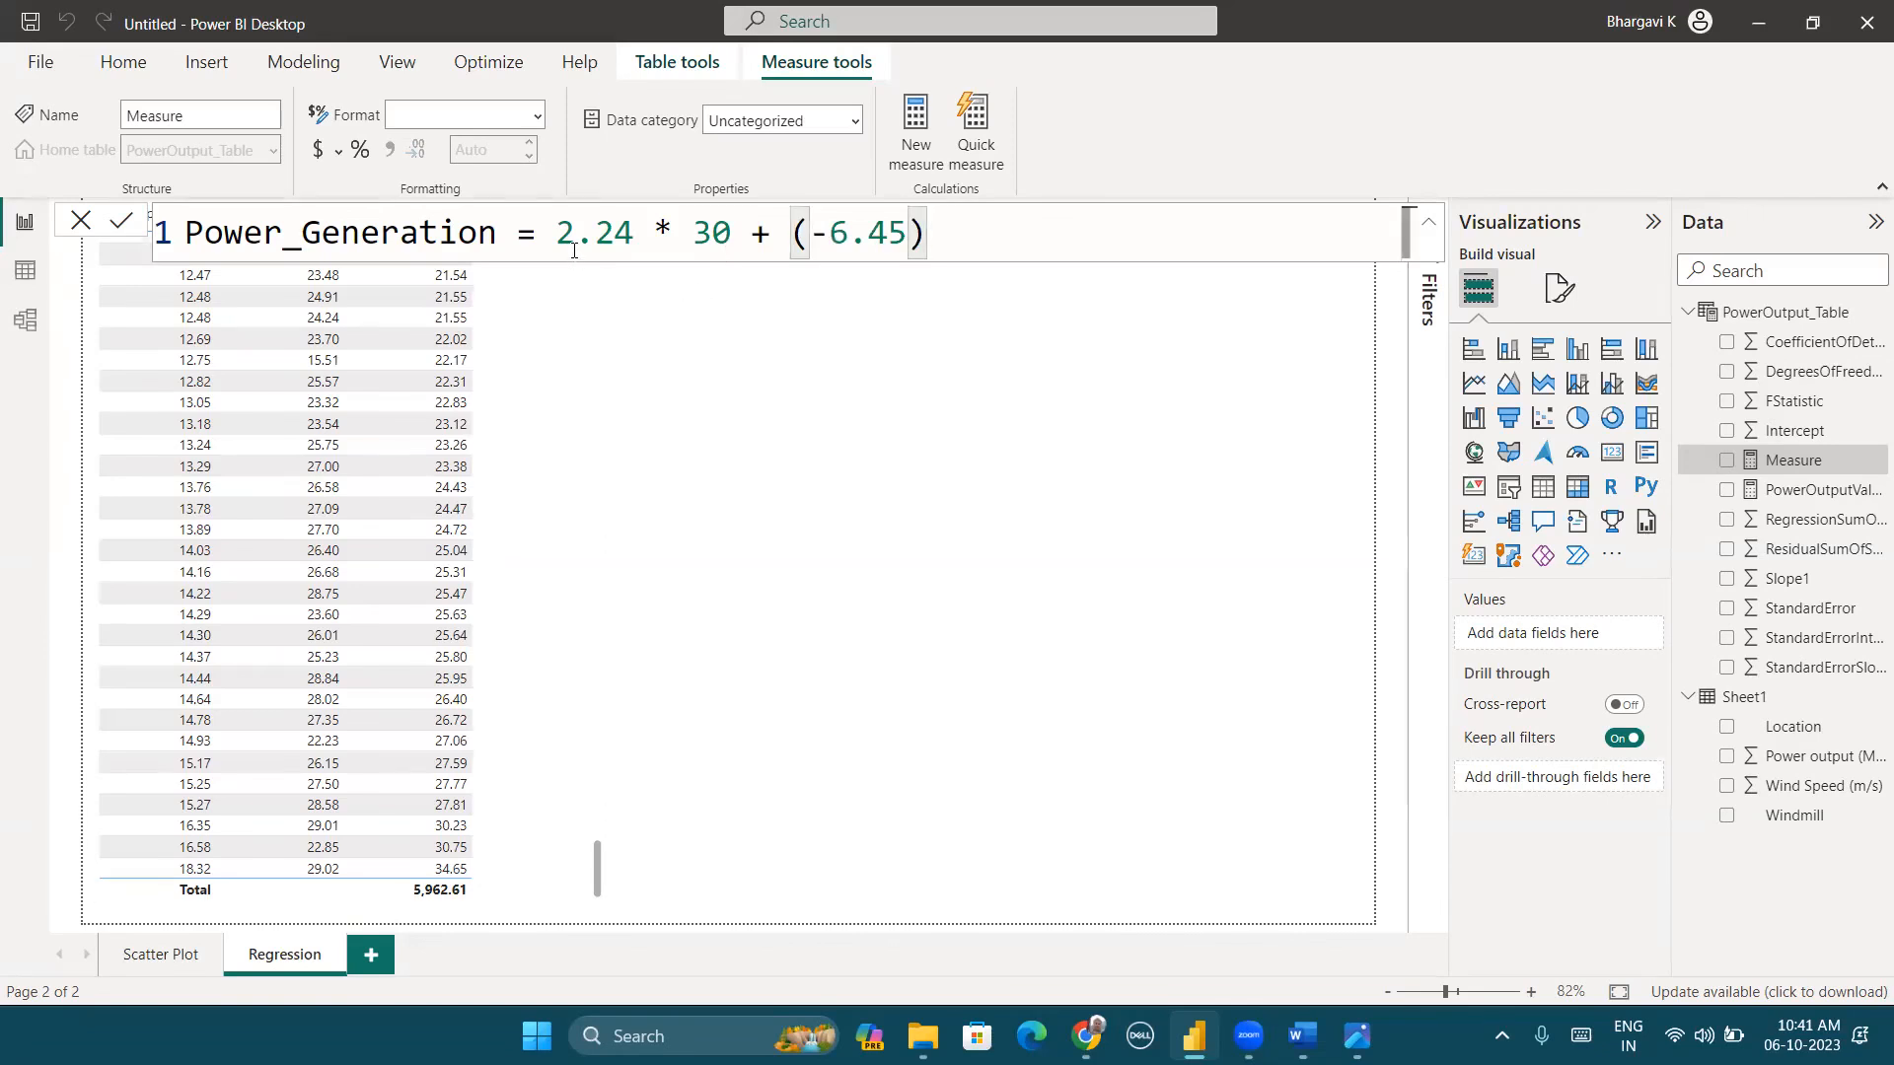
pyautogui.press('Return')
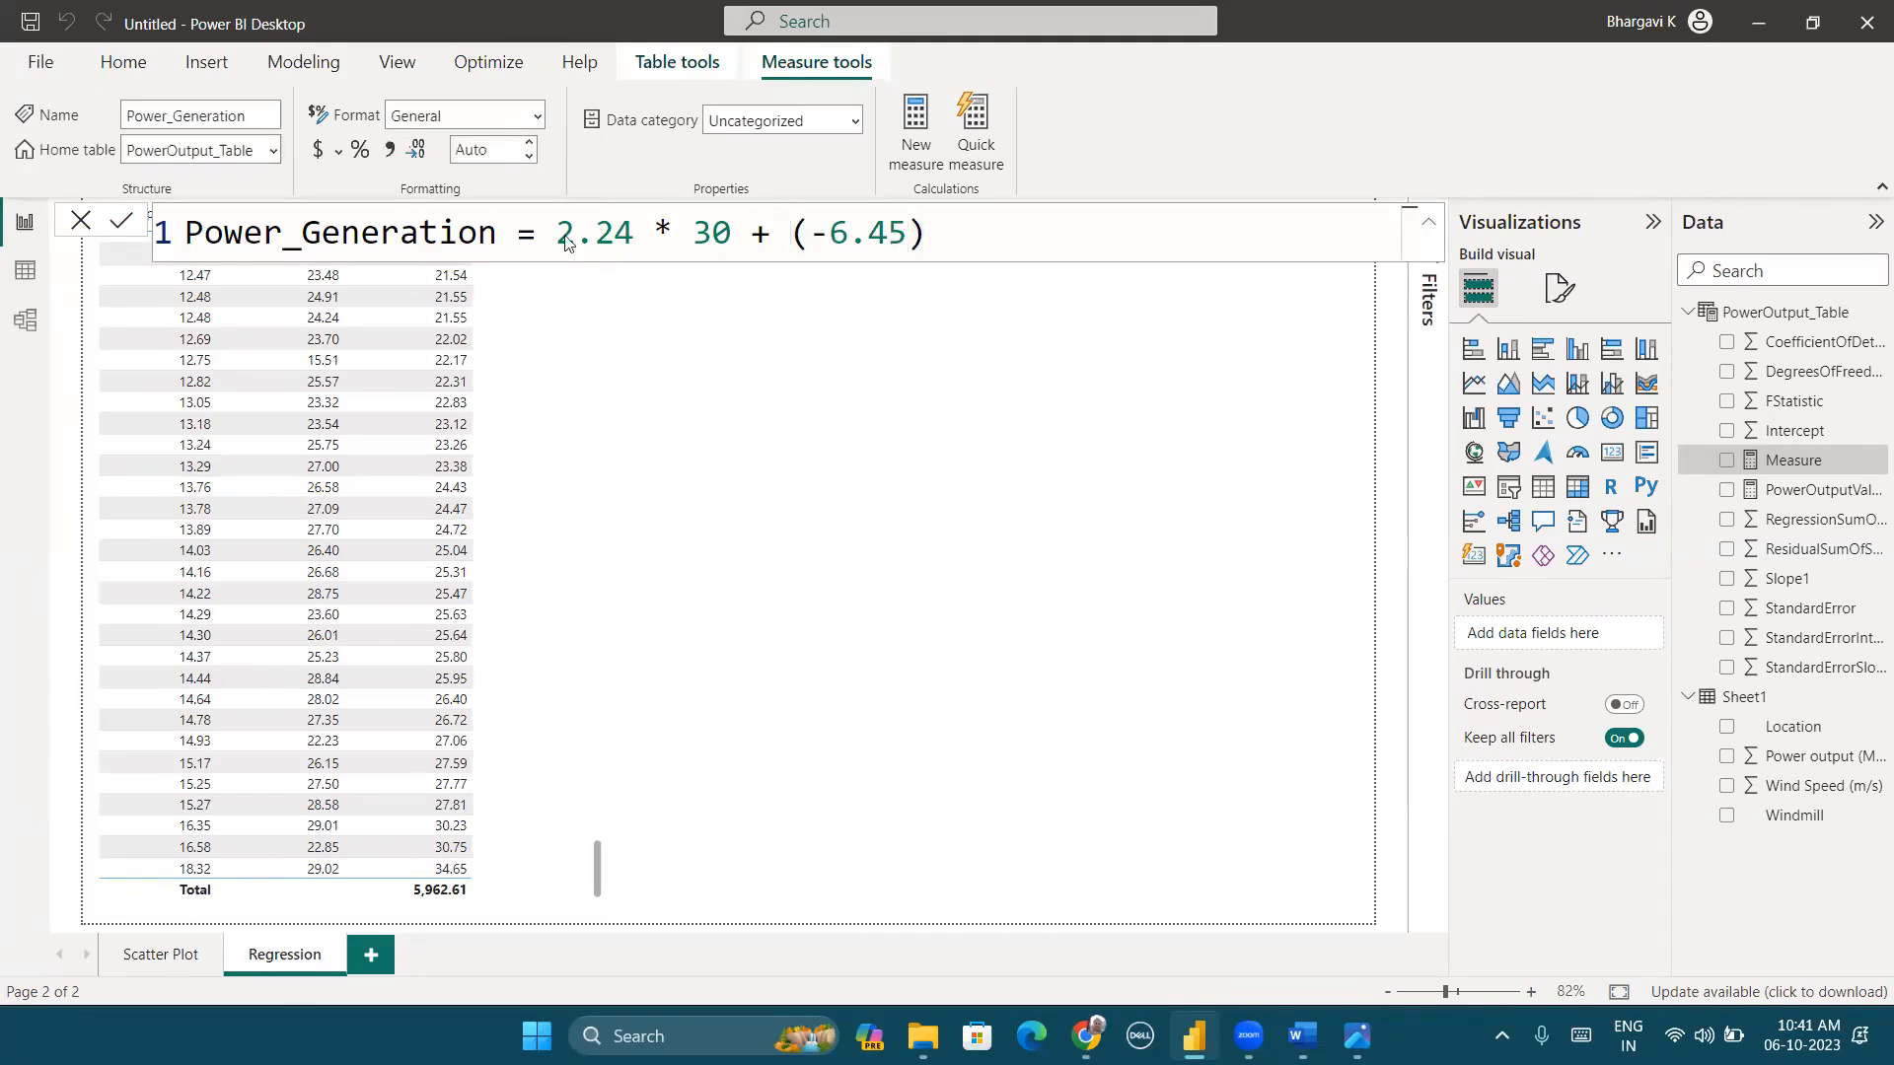
# Step: Add a card visual to the Regression page showing the Power_Generation measure
pyautogui.click(1038, 530)
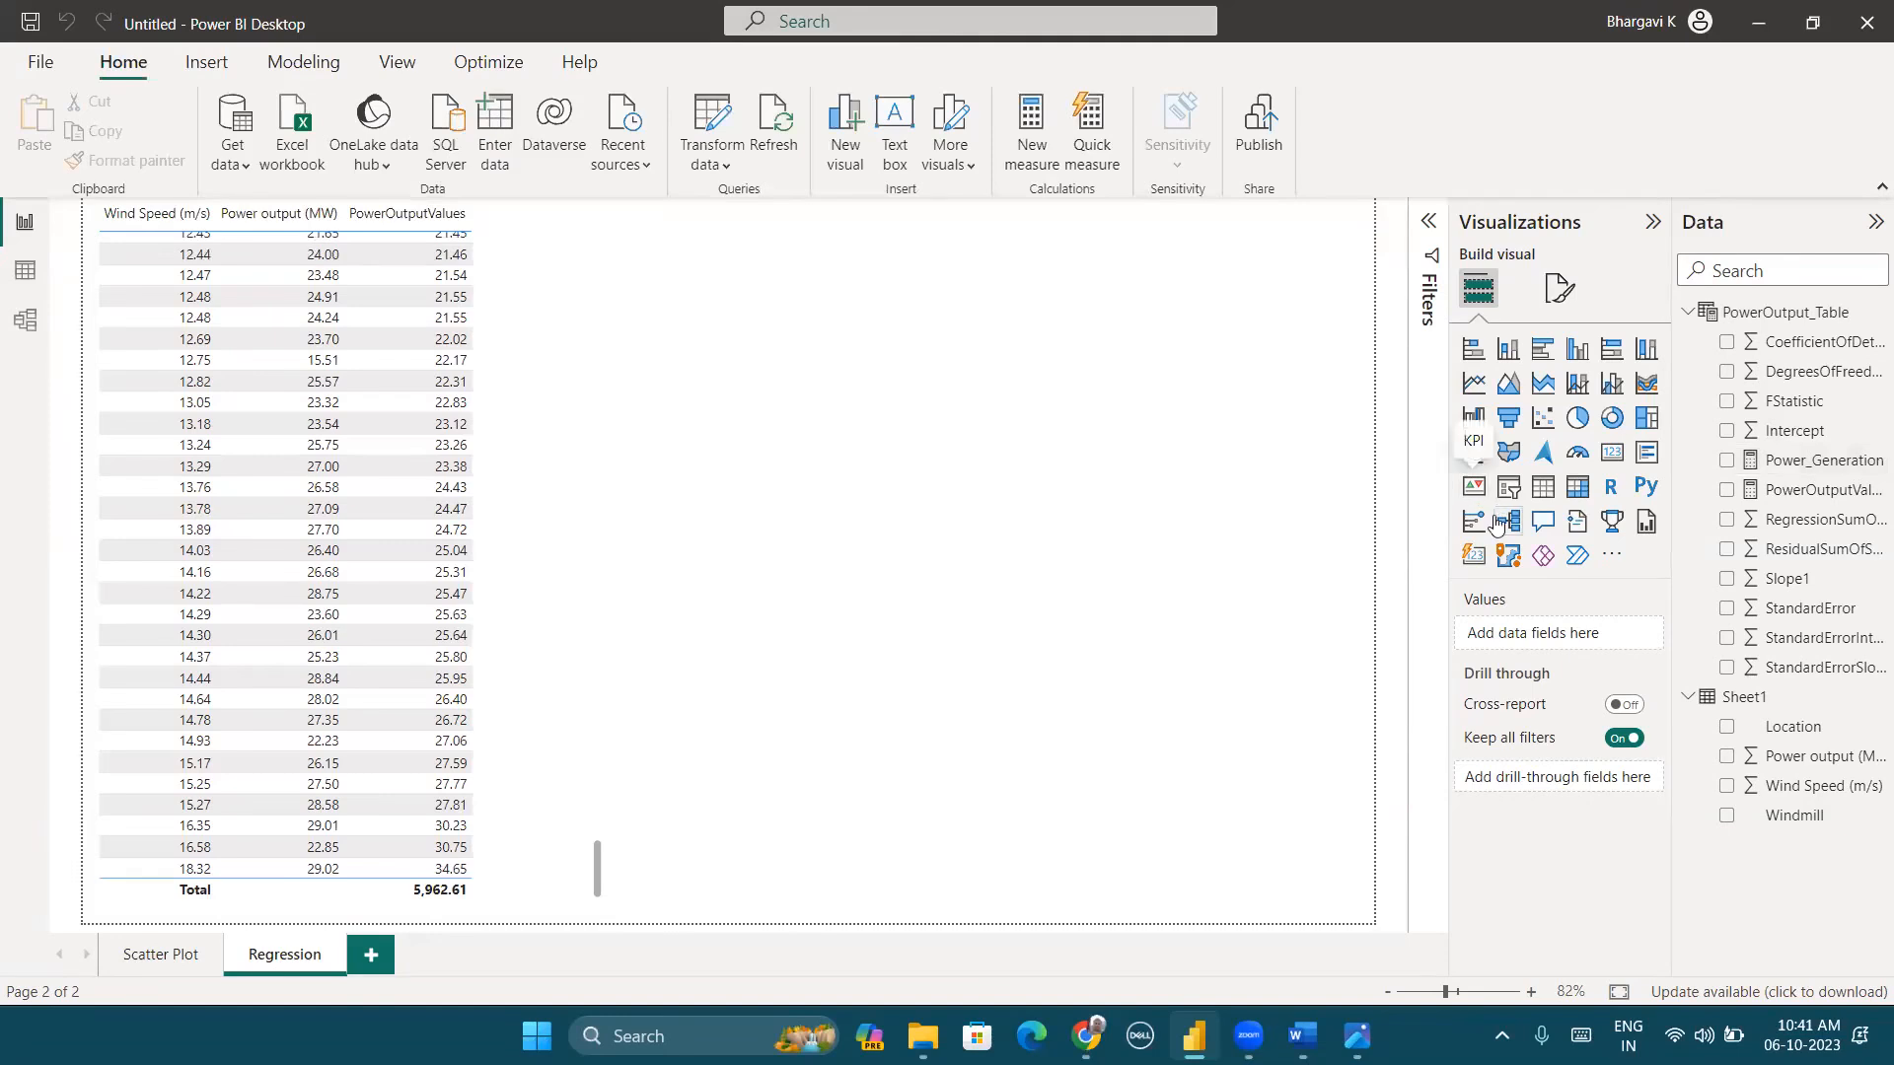
pyautogui.click(1612, 452)
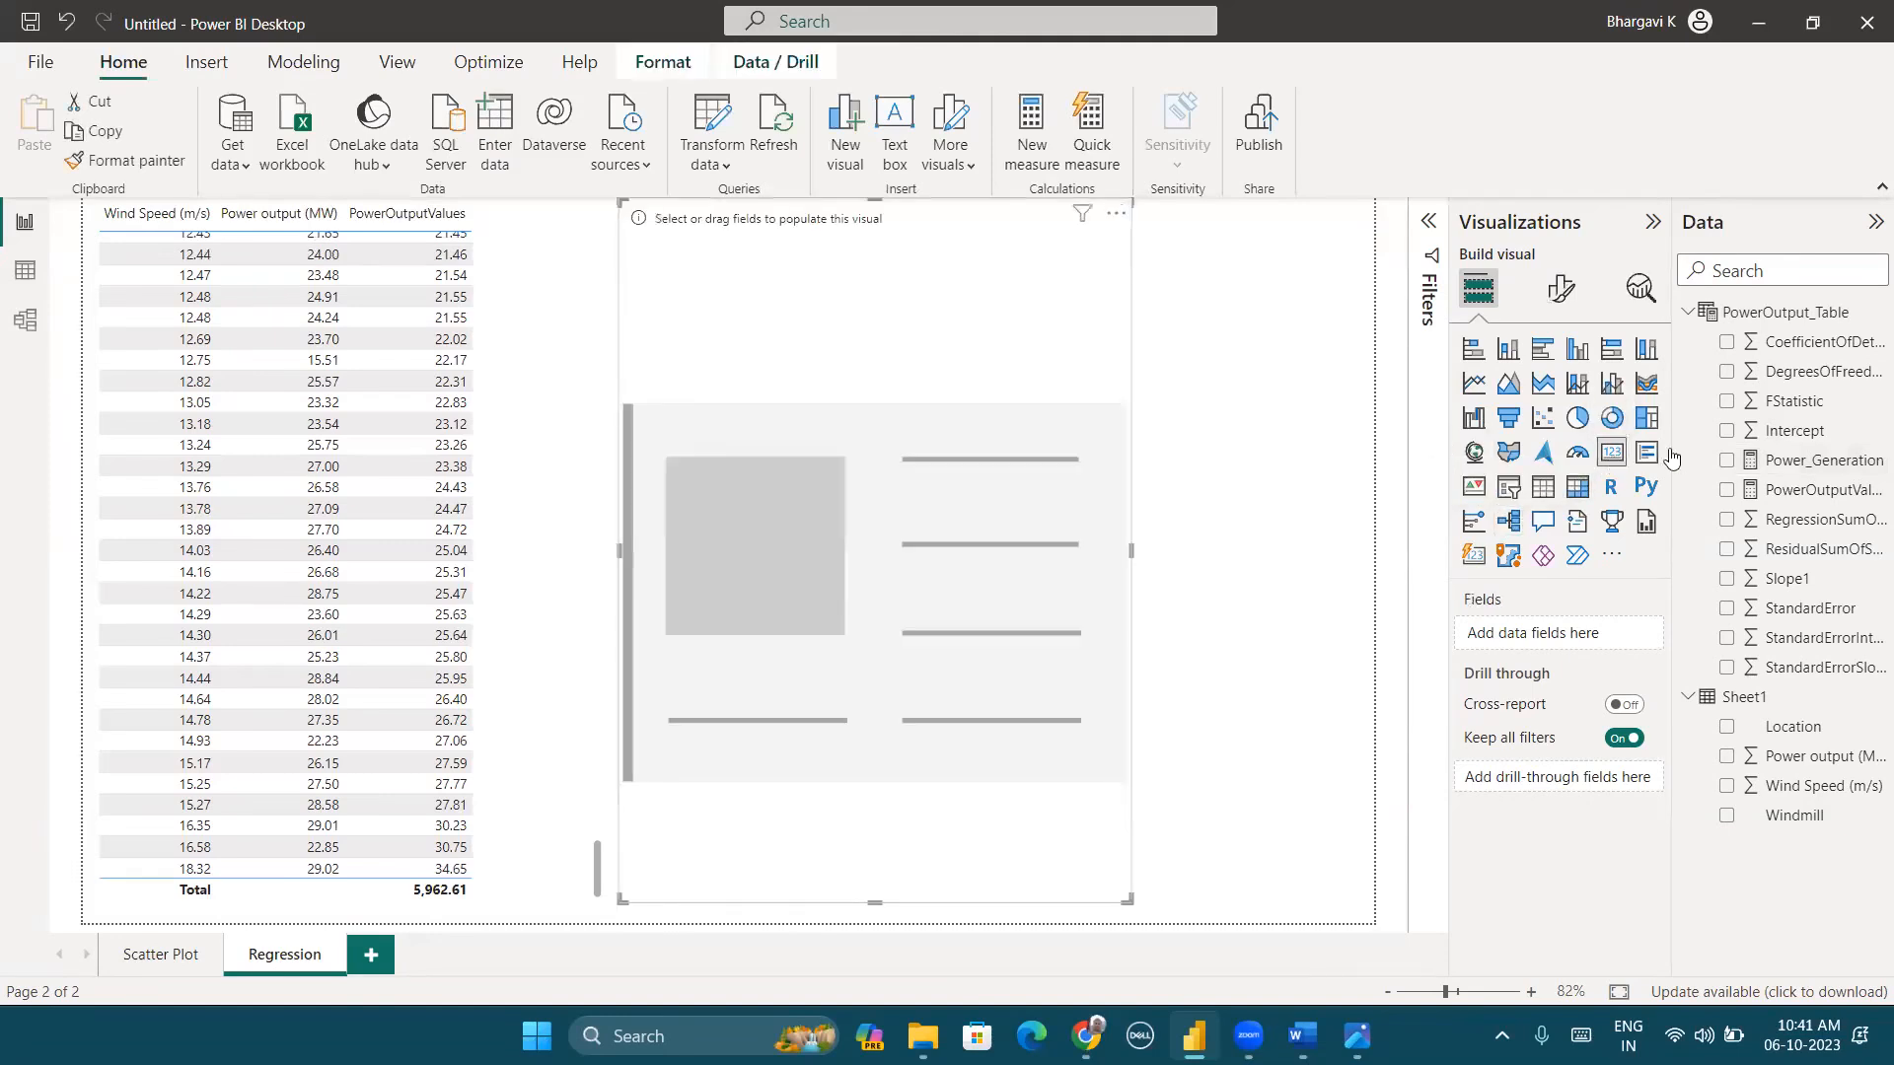
pyautogui.click(1727, 460)
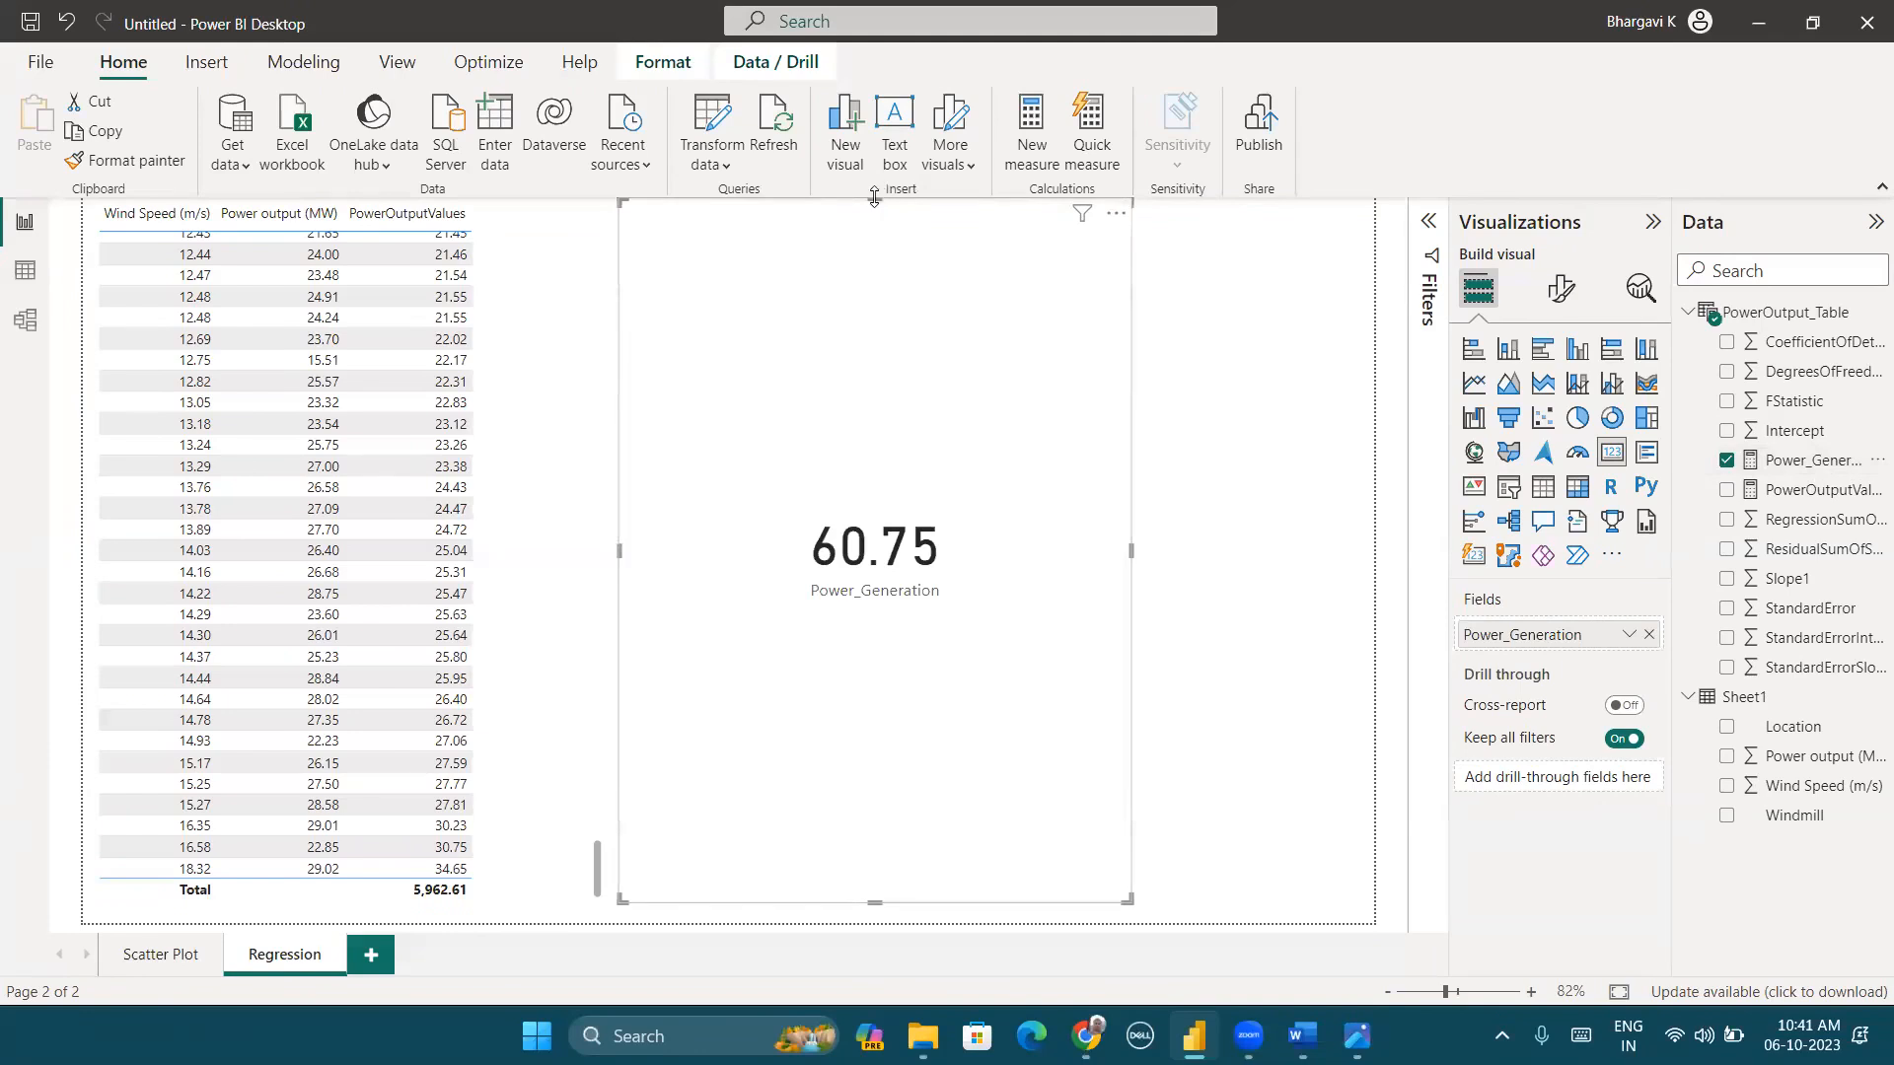
# Step: Shrink the Power_Generation card in the empty area beside the table, then open the measure's formula
pyautogui.moveTo(874, 199); pyautogui.dragTo(943, 393)
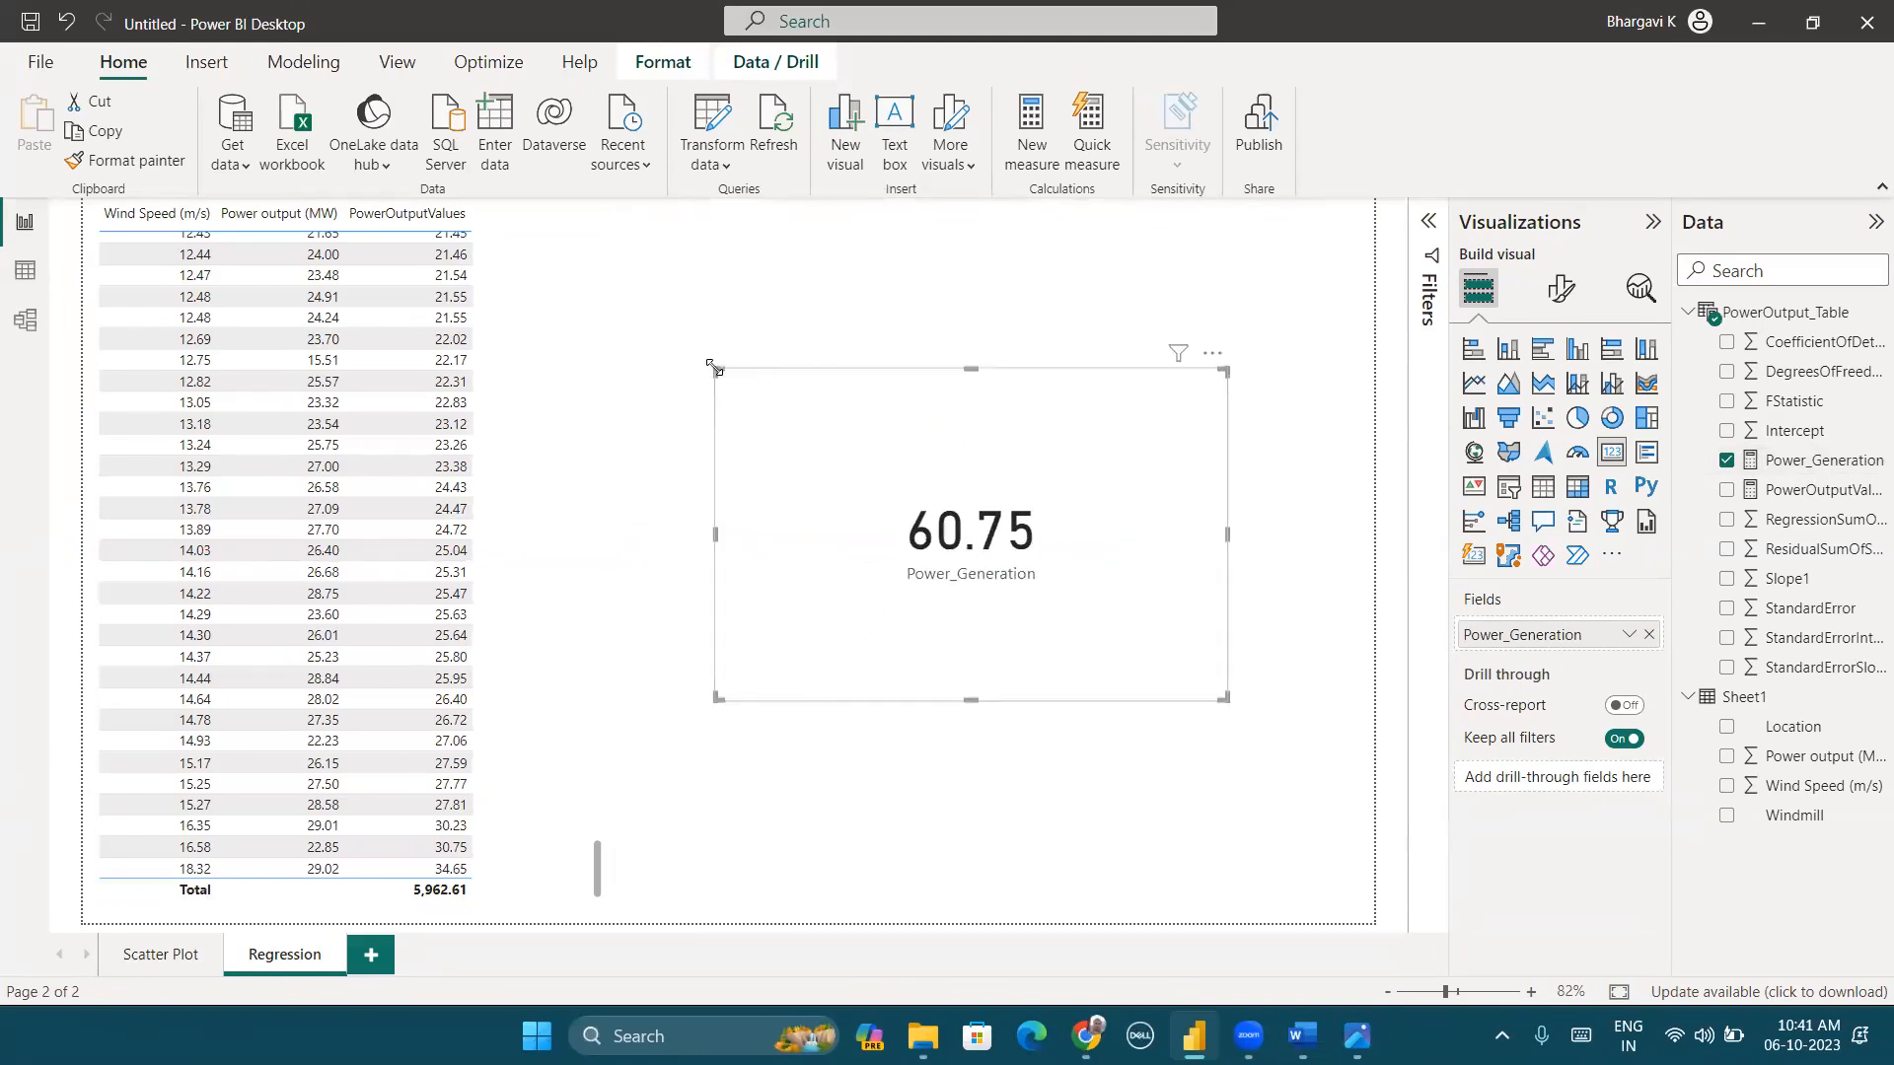
pyautogui.moveTo(715, 369); pyautogui.dragTo(920, 496)
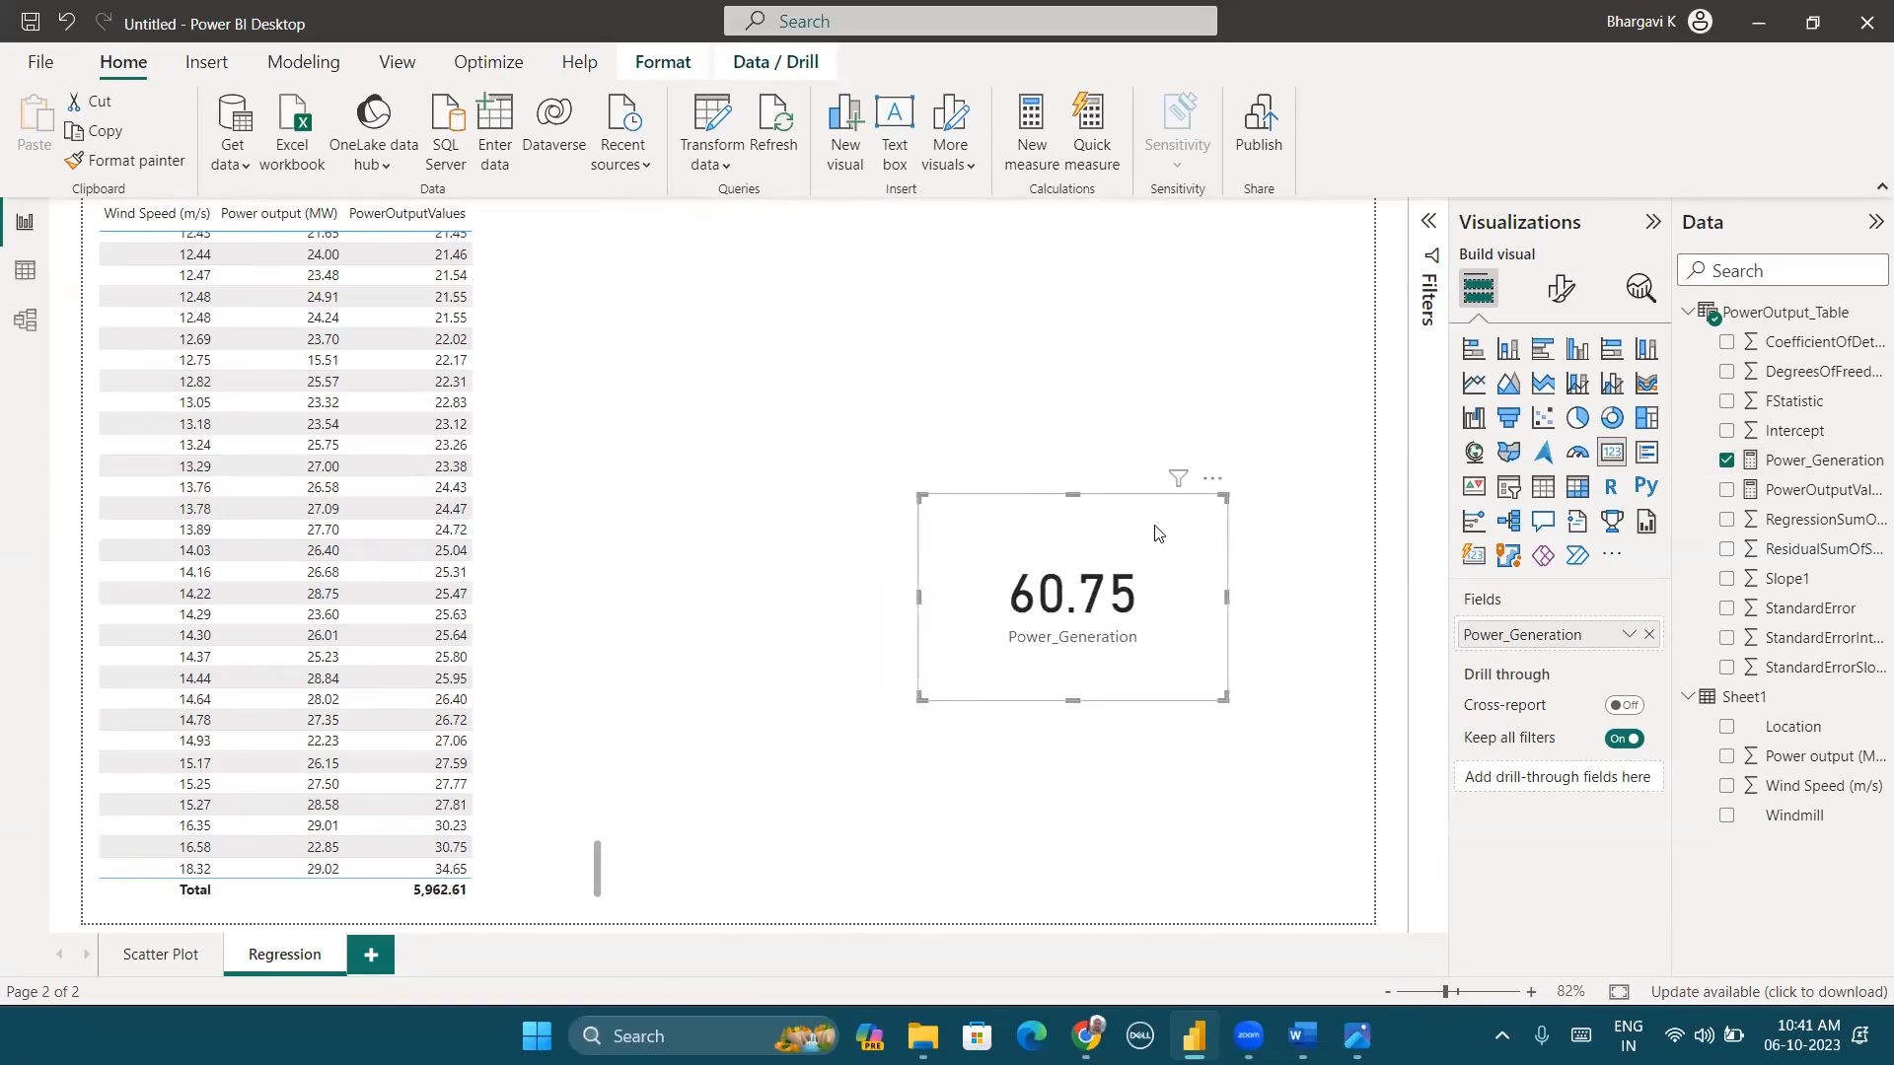
pyautogui.click(1775, 461)
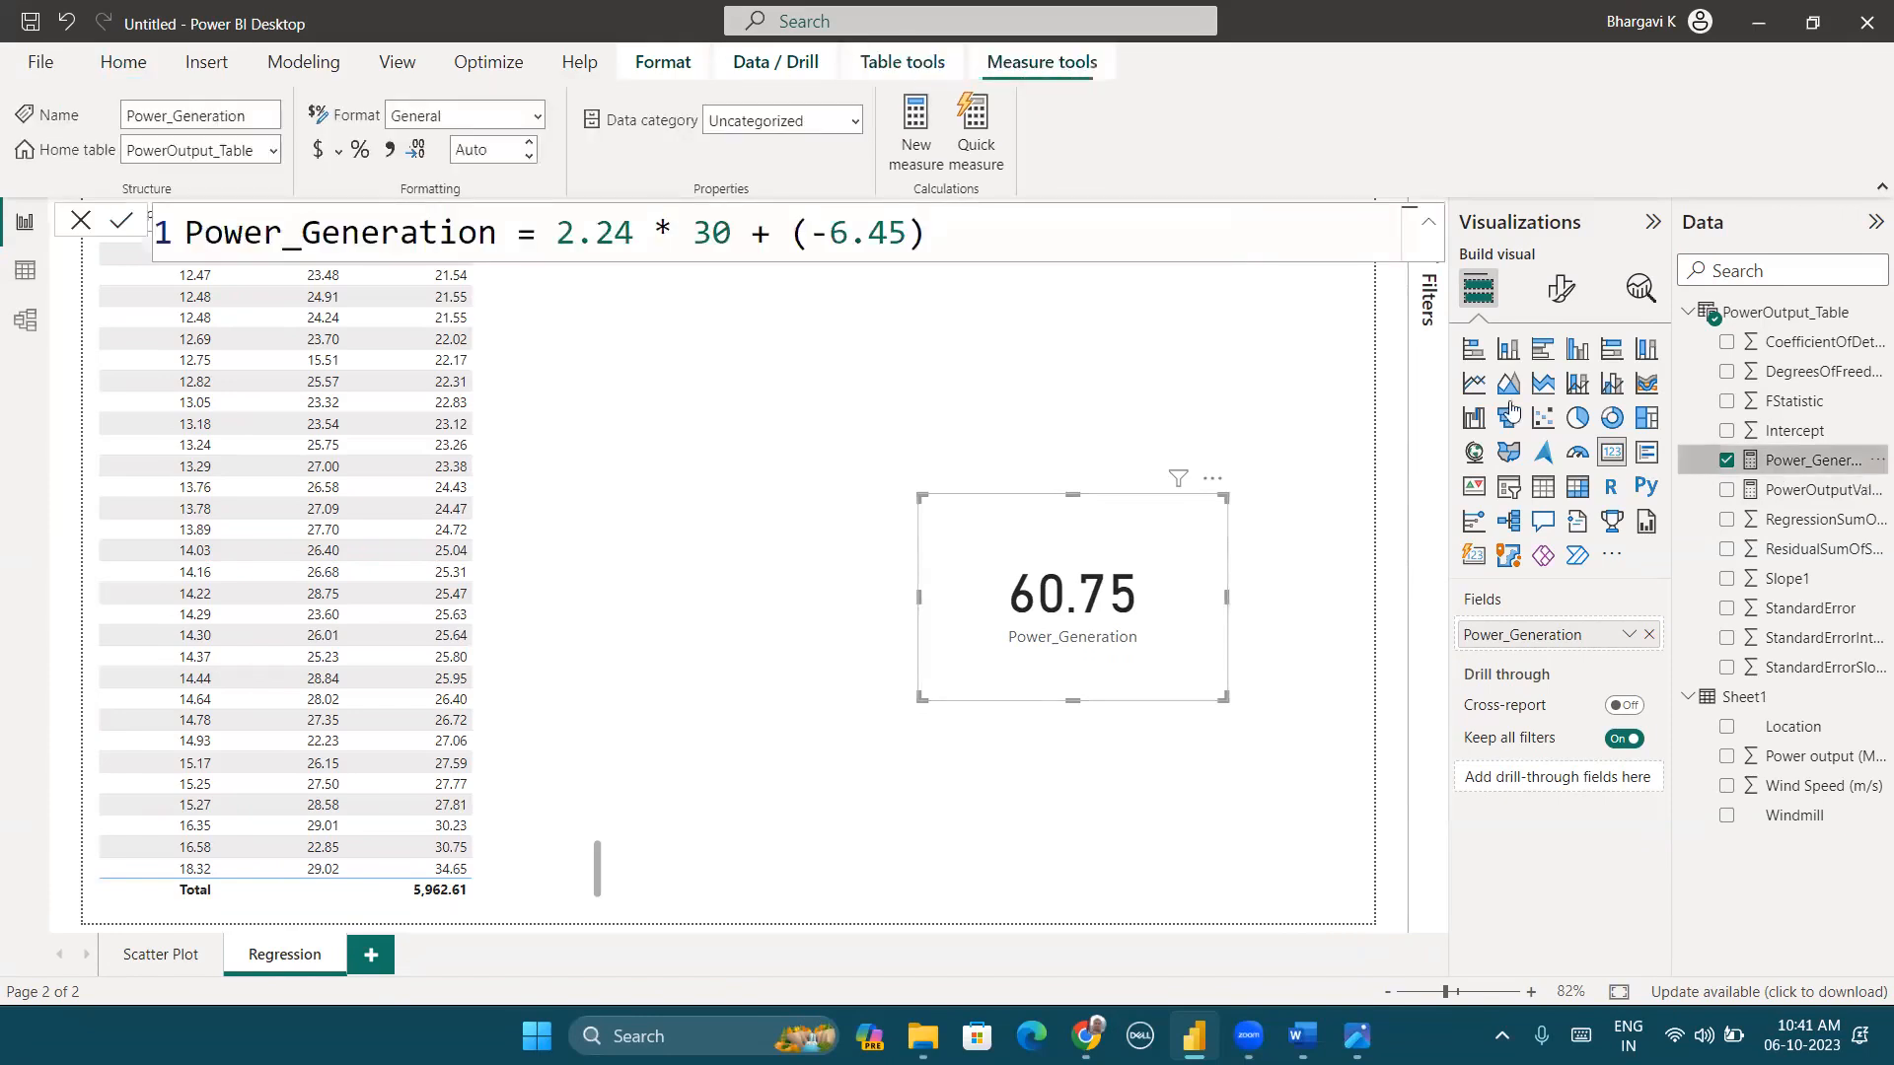
# Step: Change the wind speed in the Power_Generation formula to 20 and commit it
pyautogui.moveTo(733, 233); pyautogui.dragTo(690, 227)
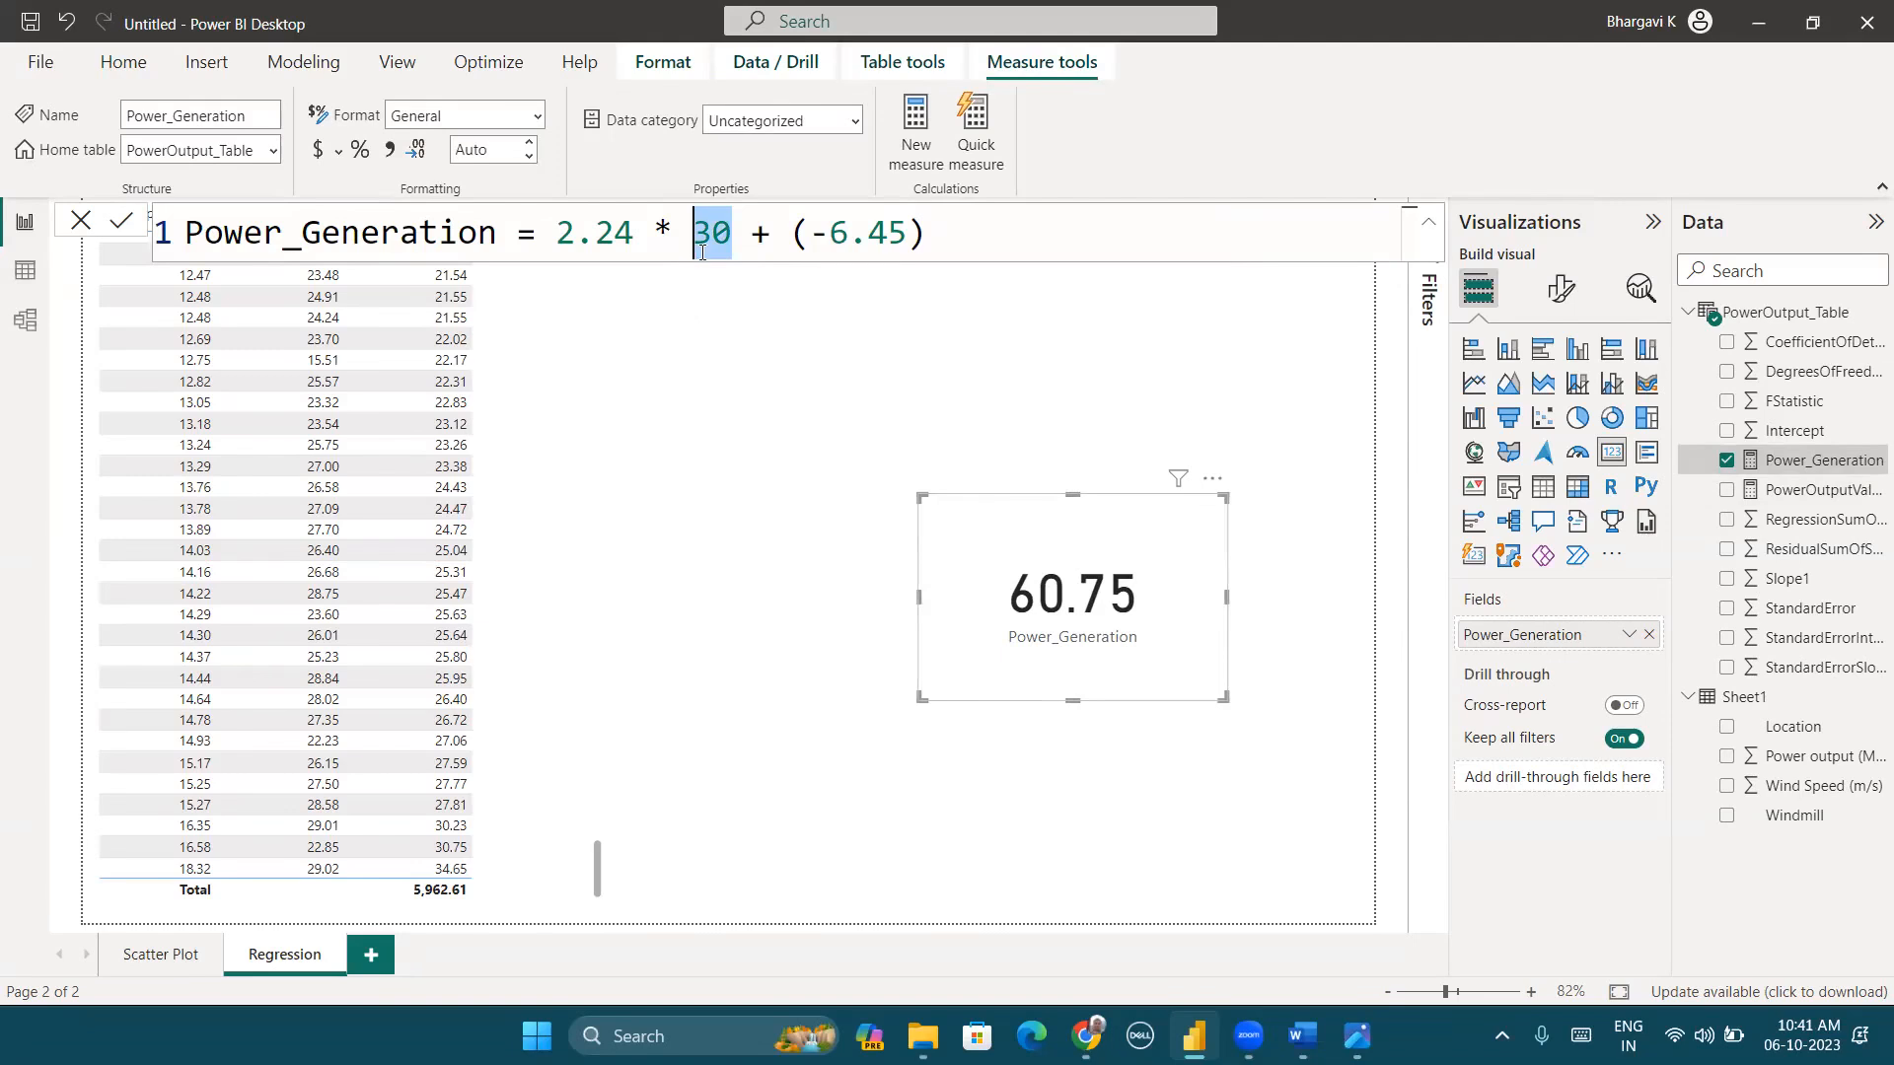
pyautogui.write('20')
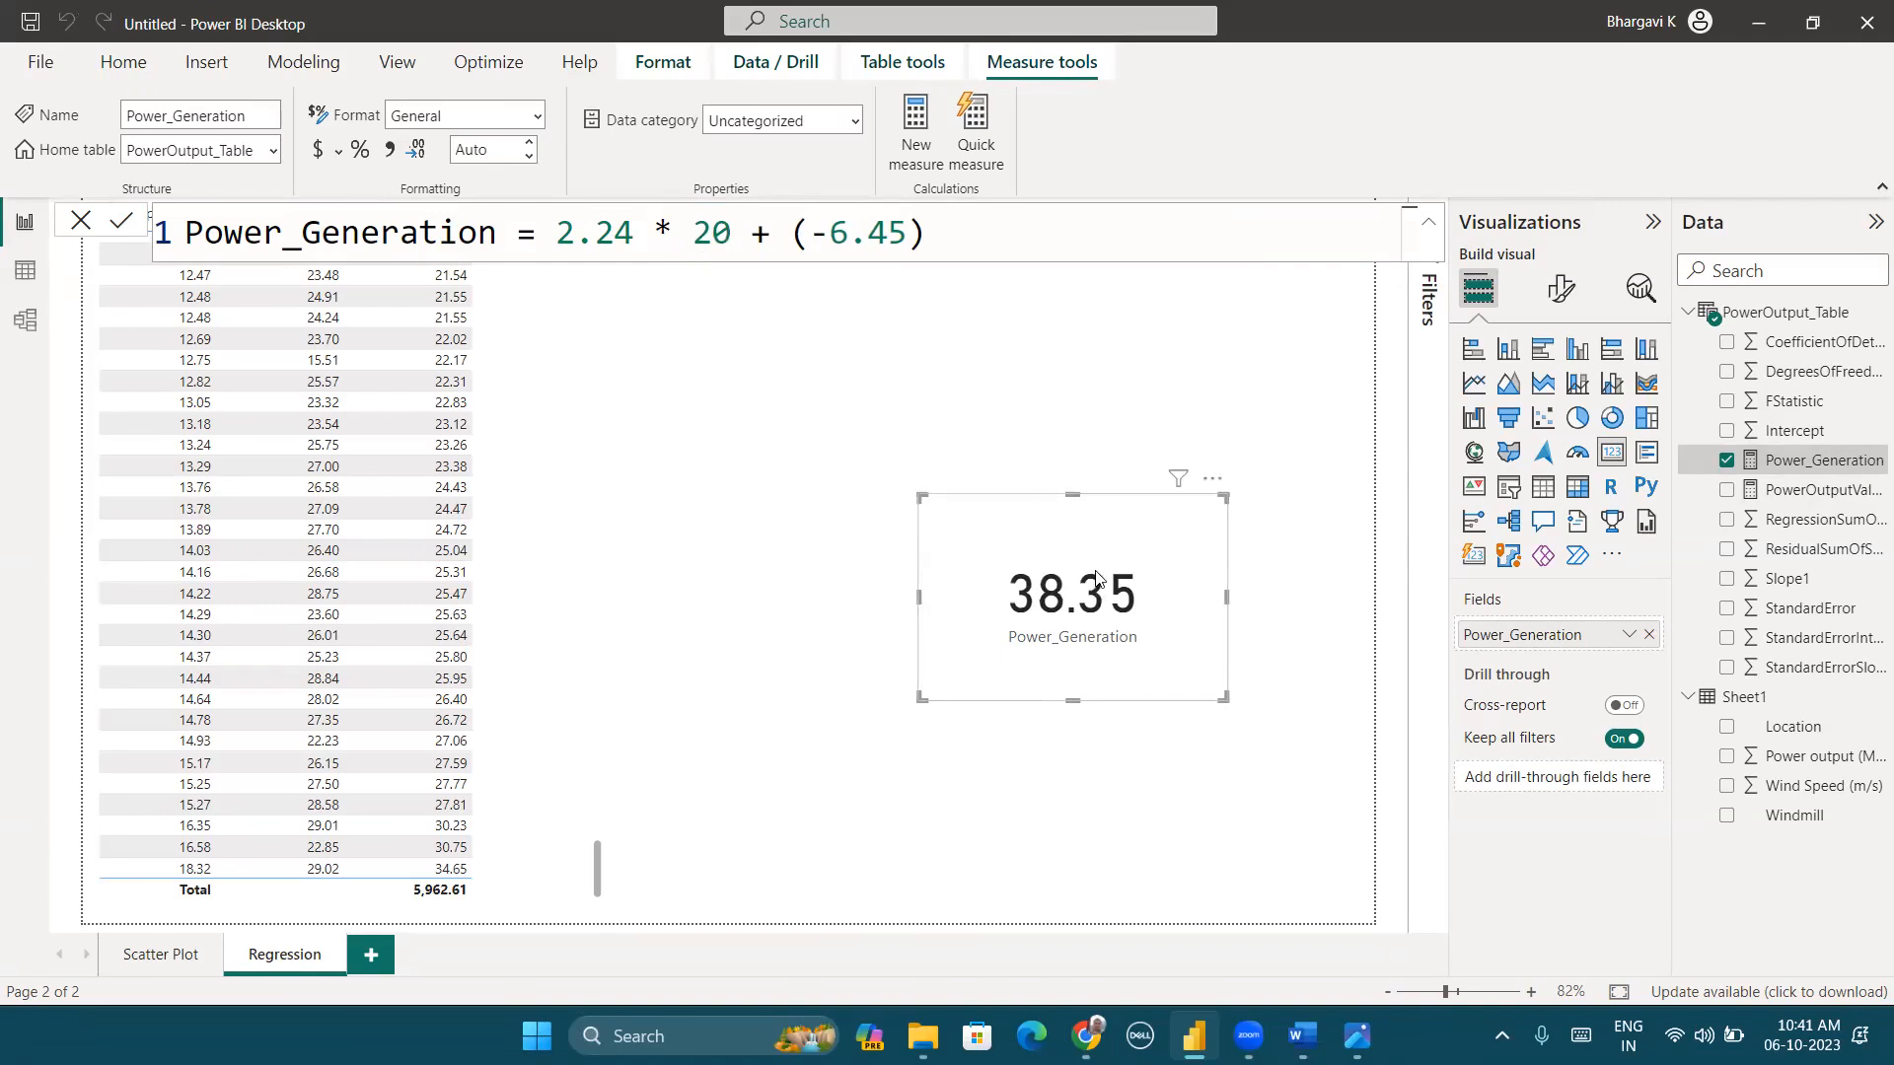
pyautogui.moveTo(732, 234); pyautogui.dragTo(695, 235)
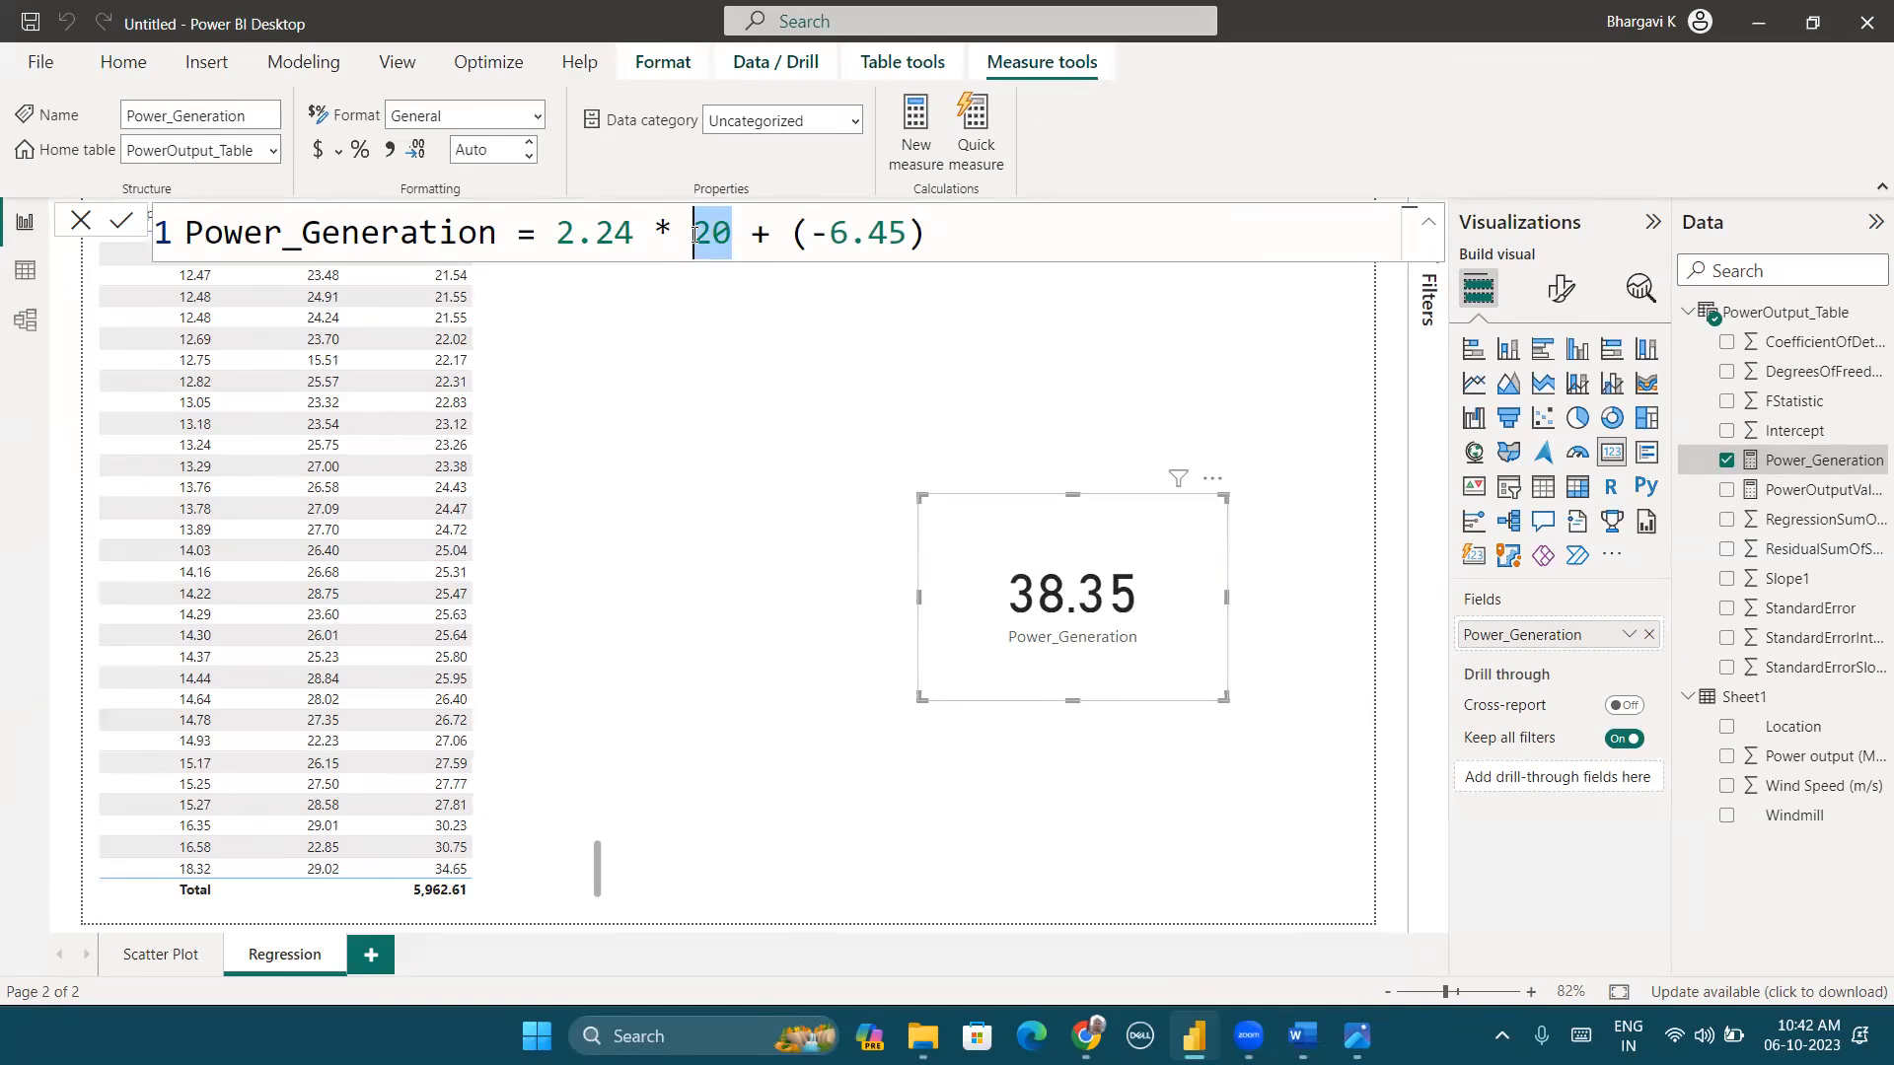
pyautogui.click(988, 247)
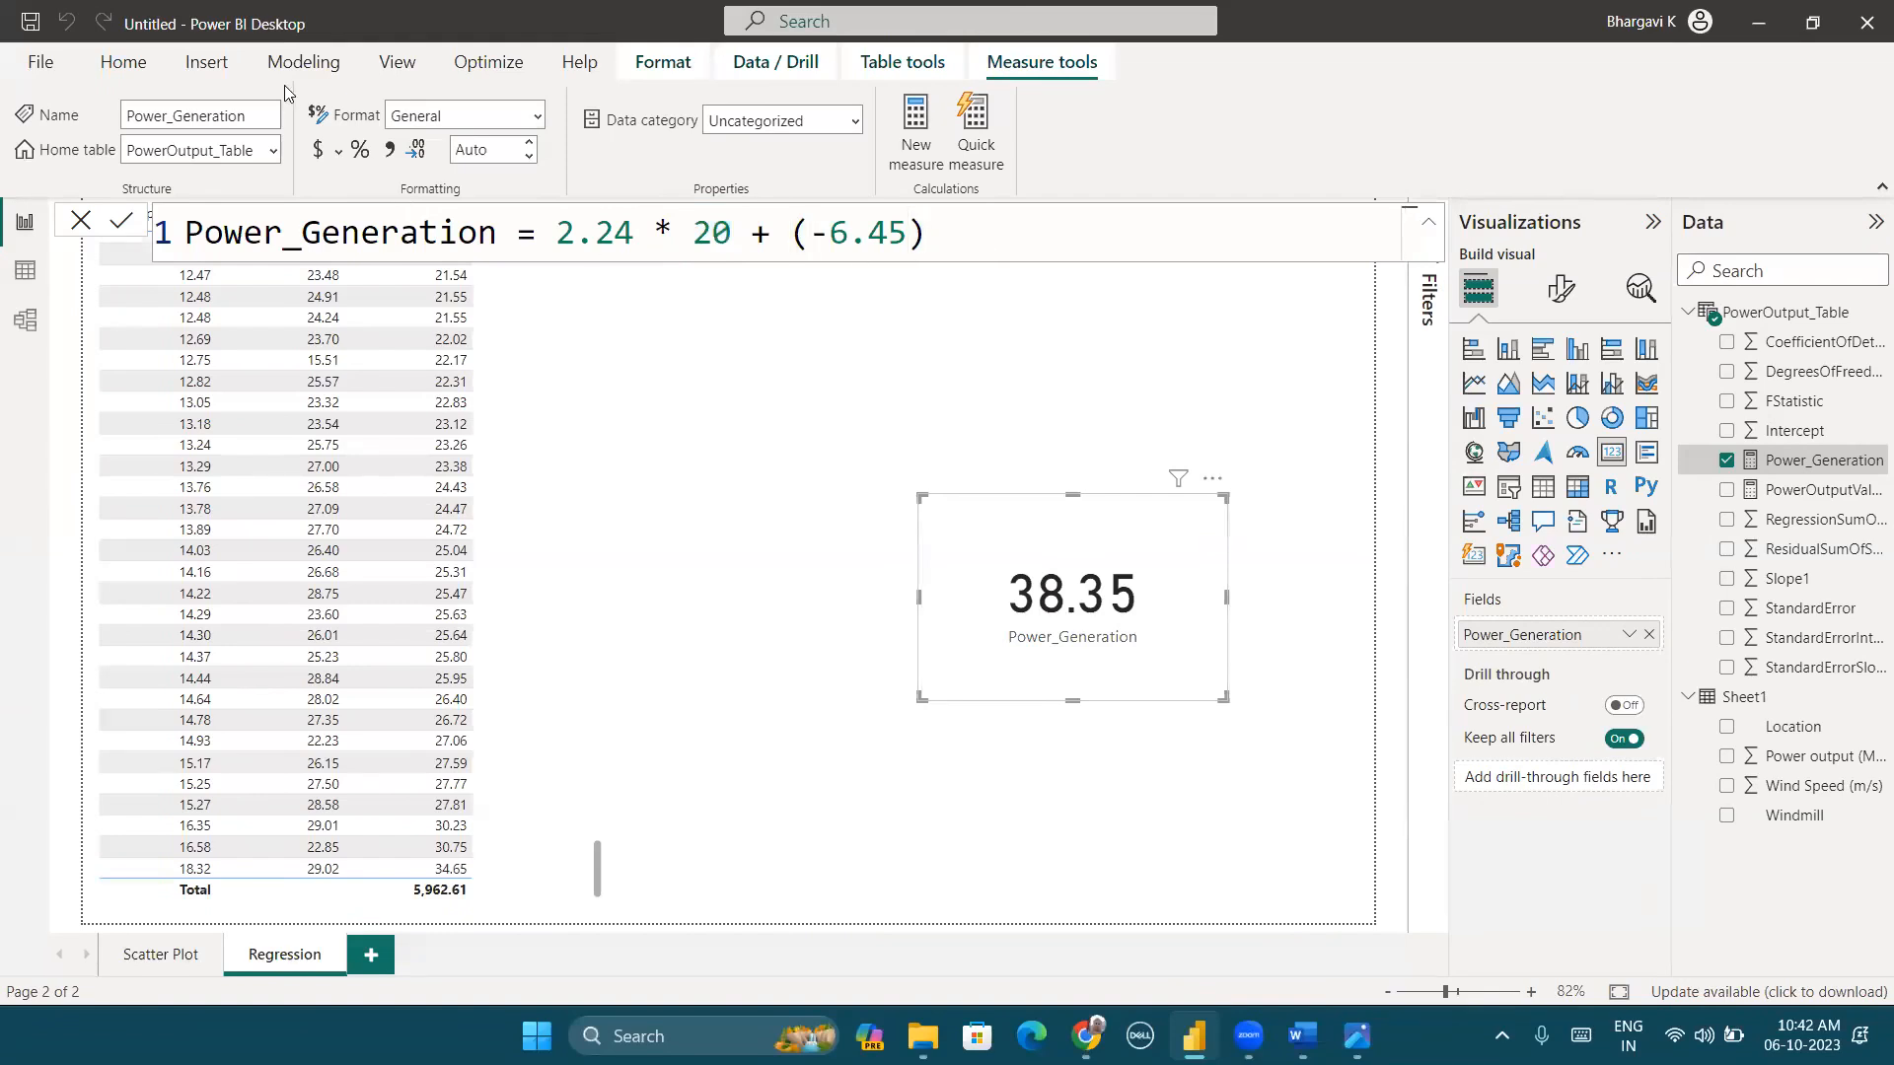
# Step: Start a new numeric range parameter with a minimum of 20 and a maximum of 40
pyautogui.click(295, 63)
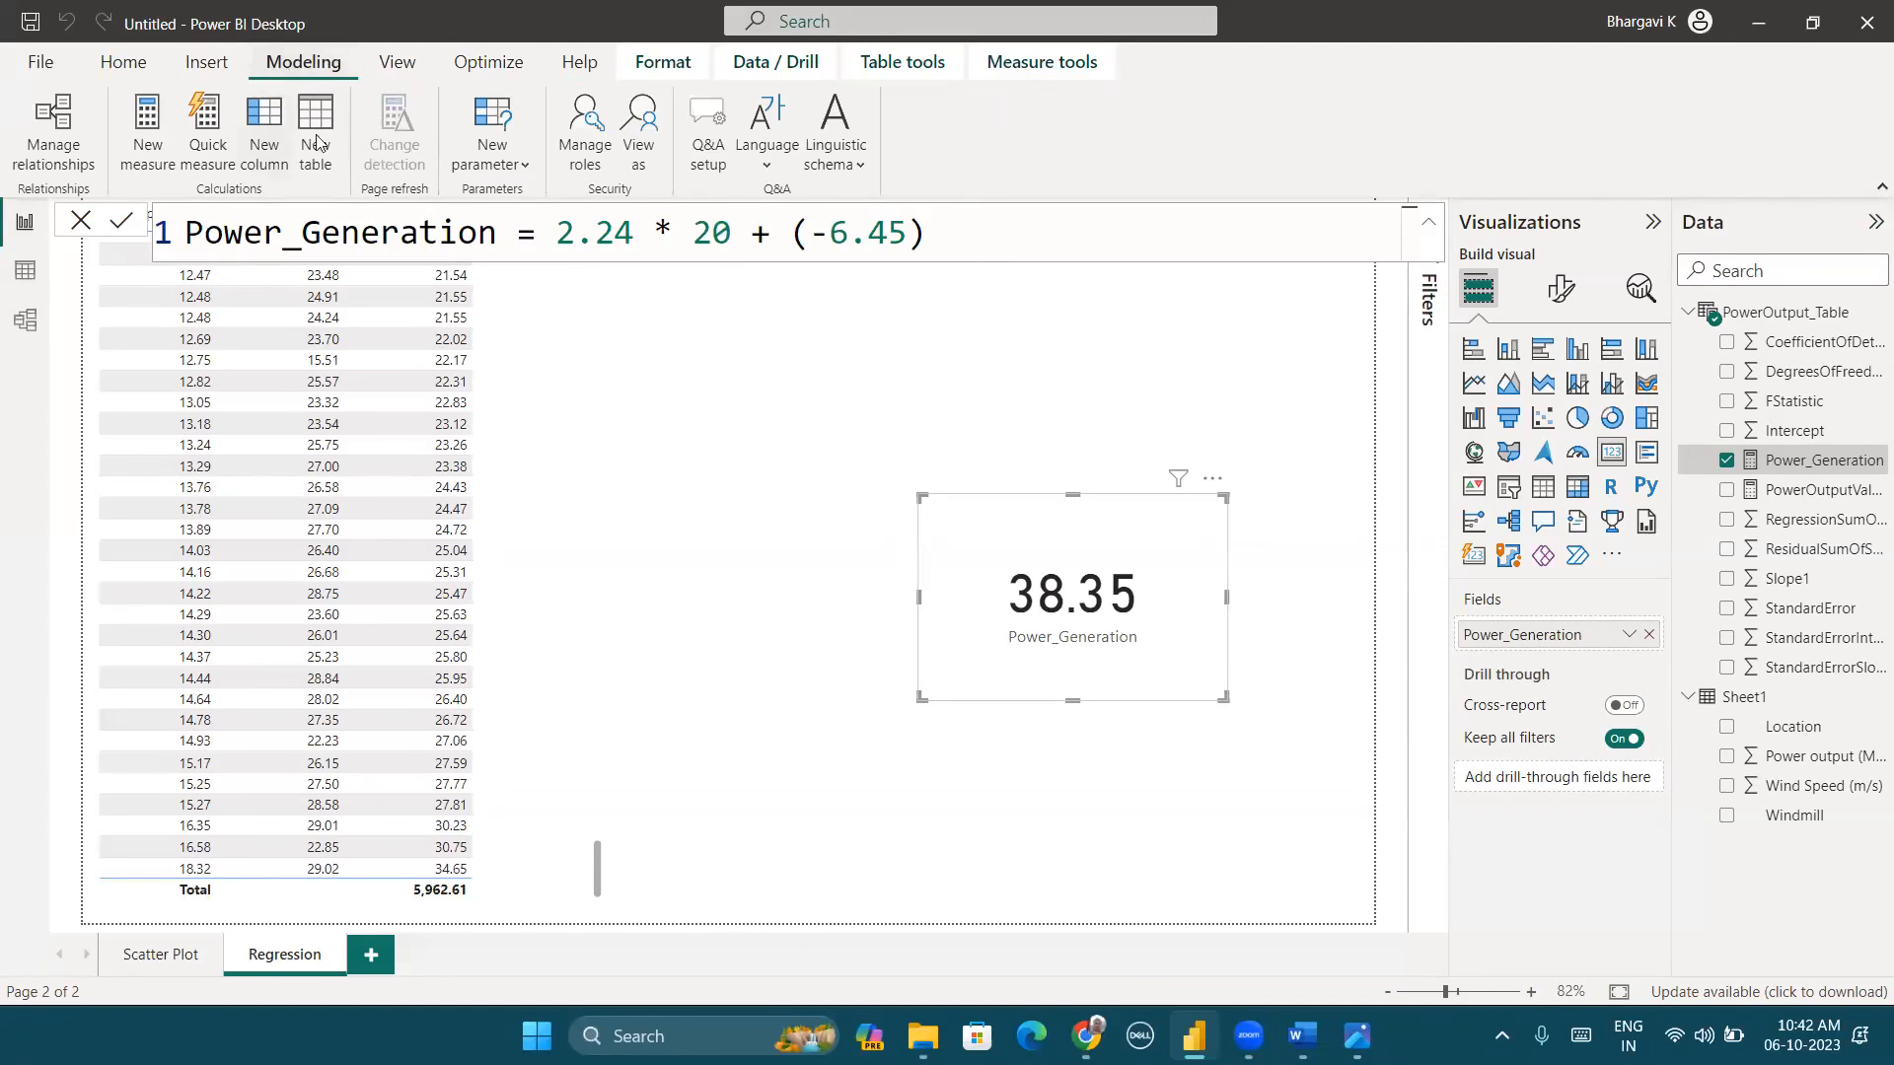
pyautogui.click(521, 166)
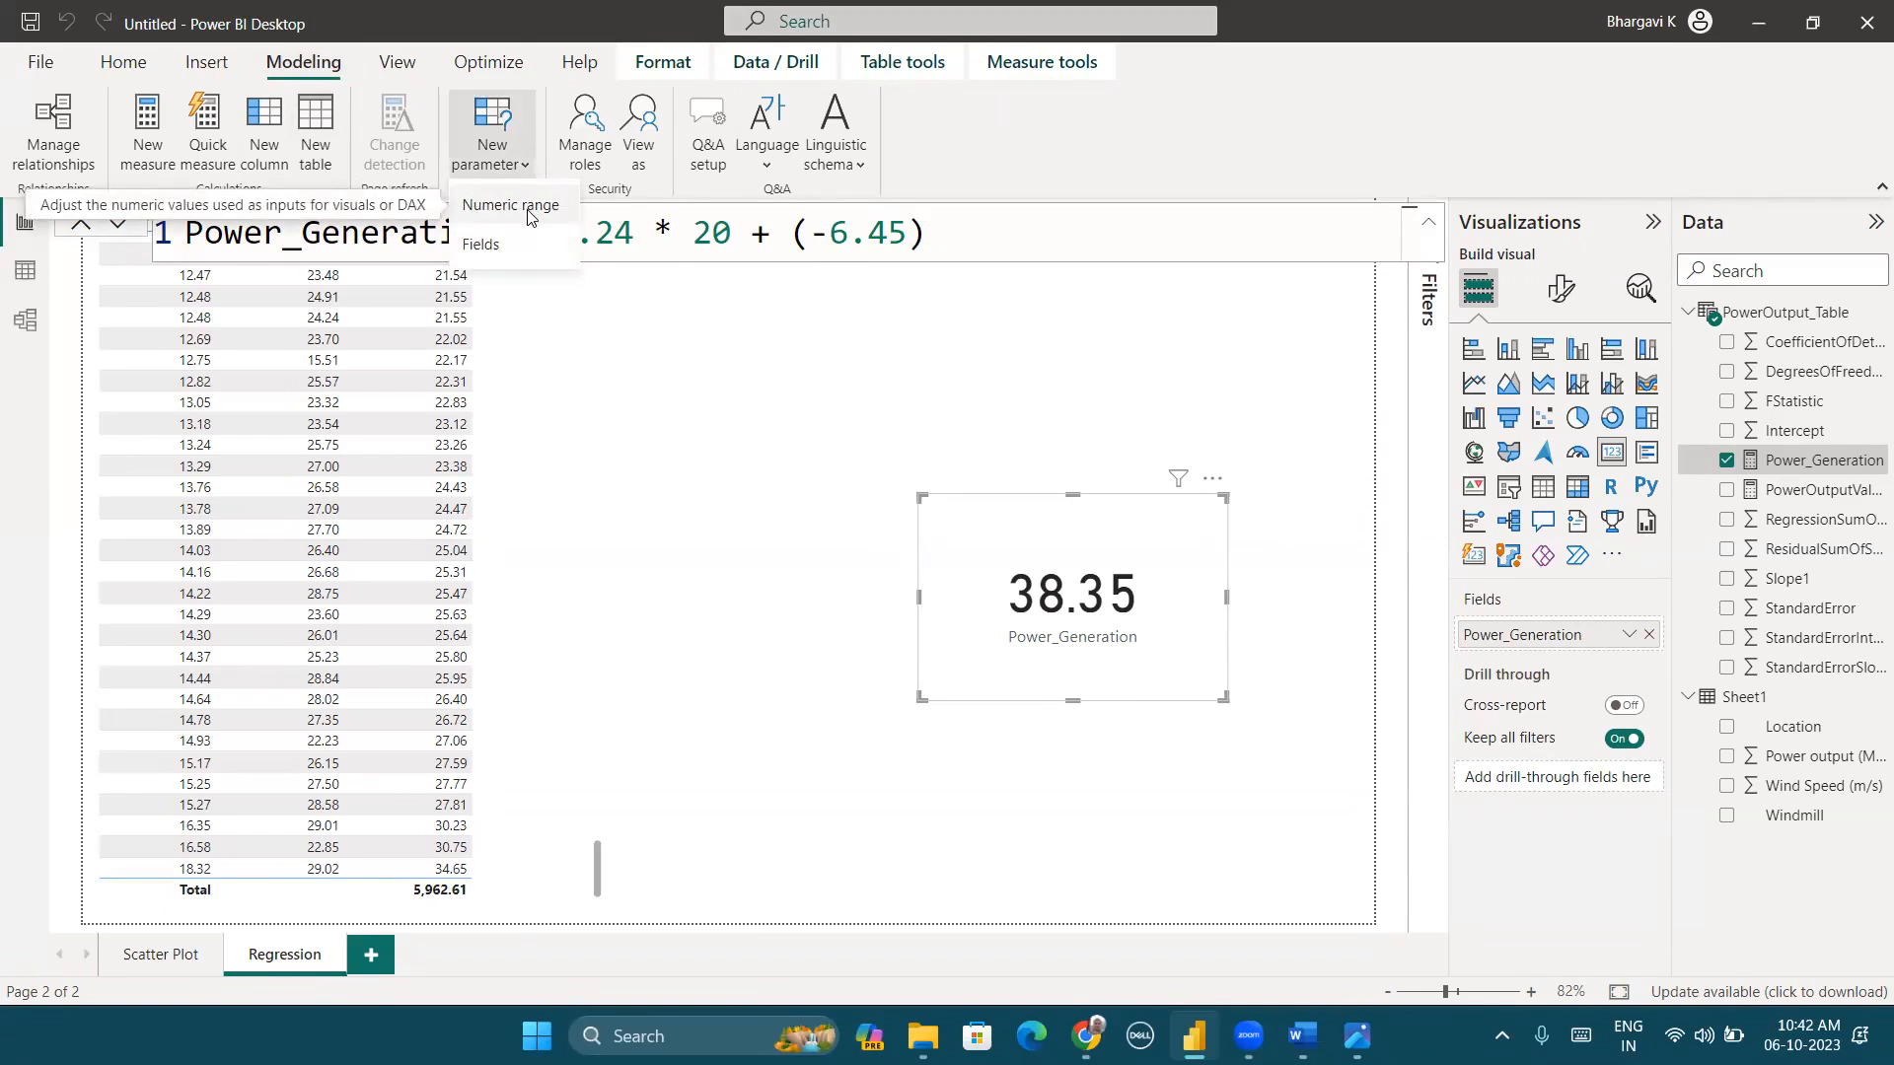
pyautogui.tripleClick(732, 237)
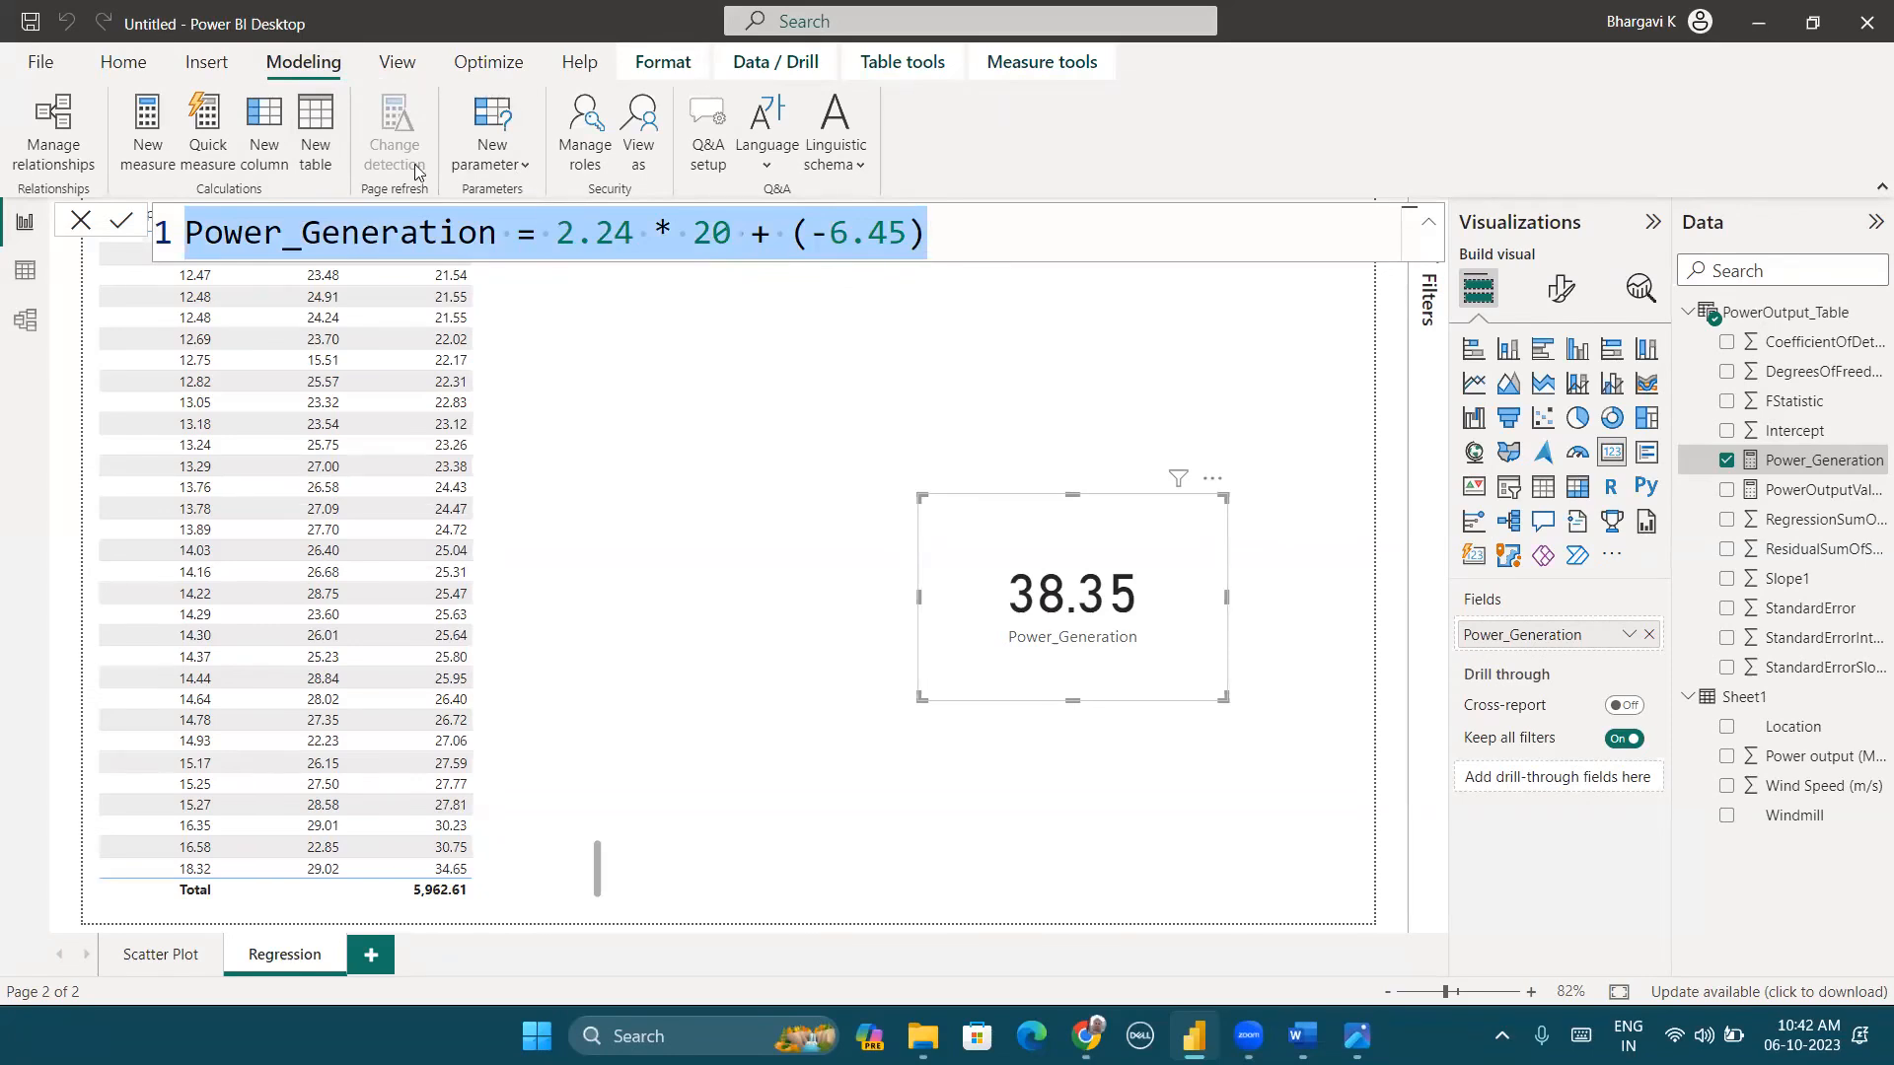
pyautogui.click(525, 166)
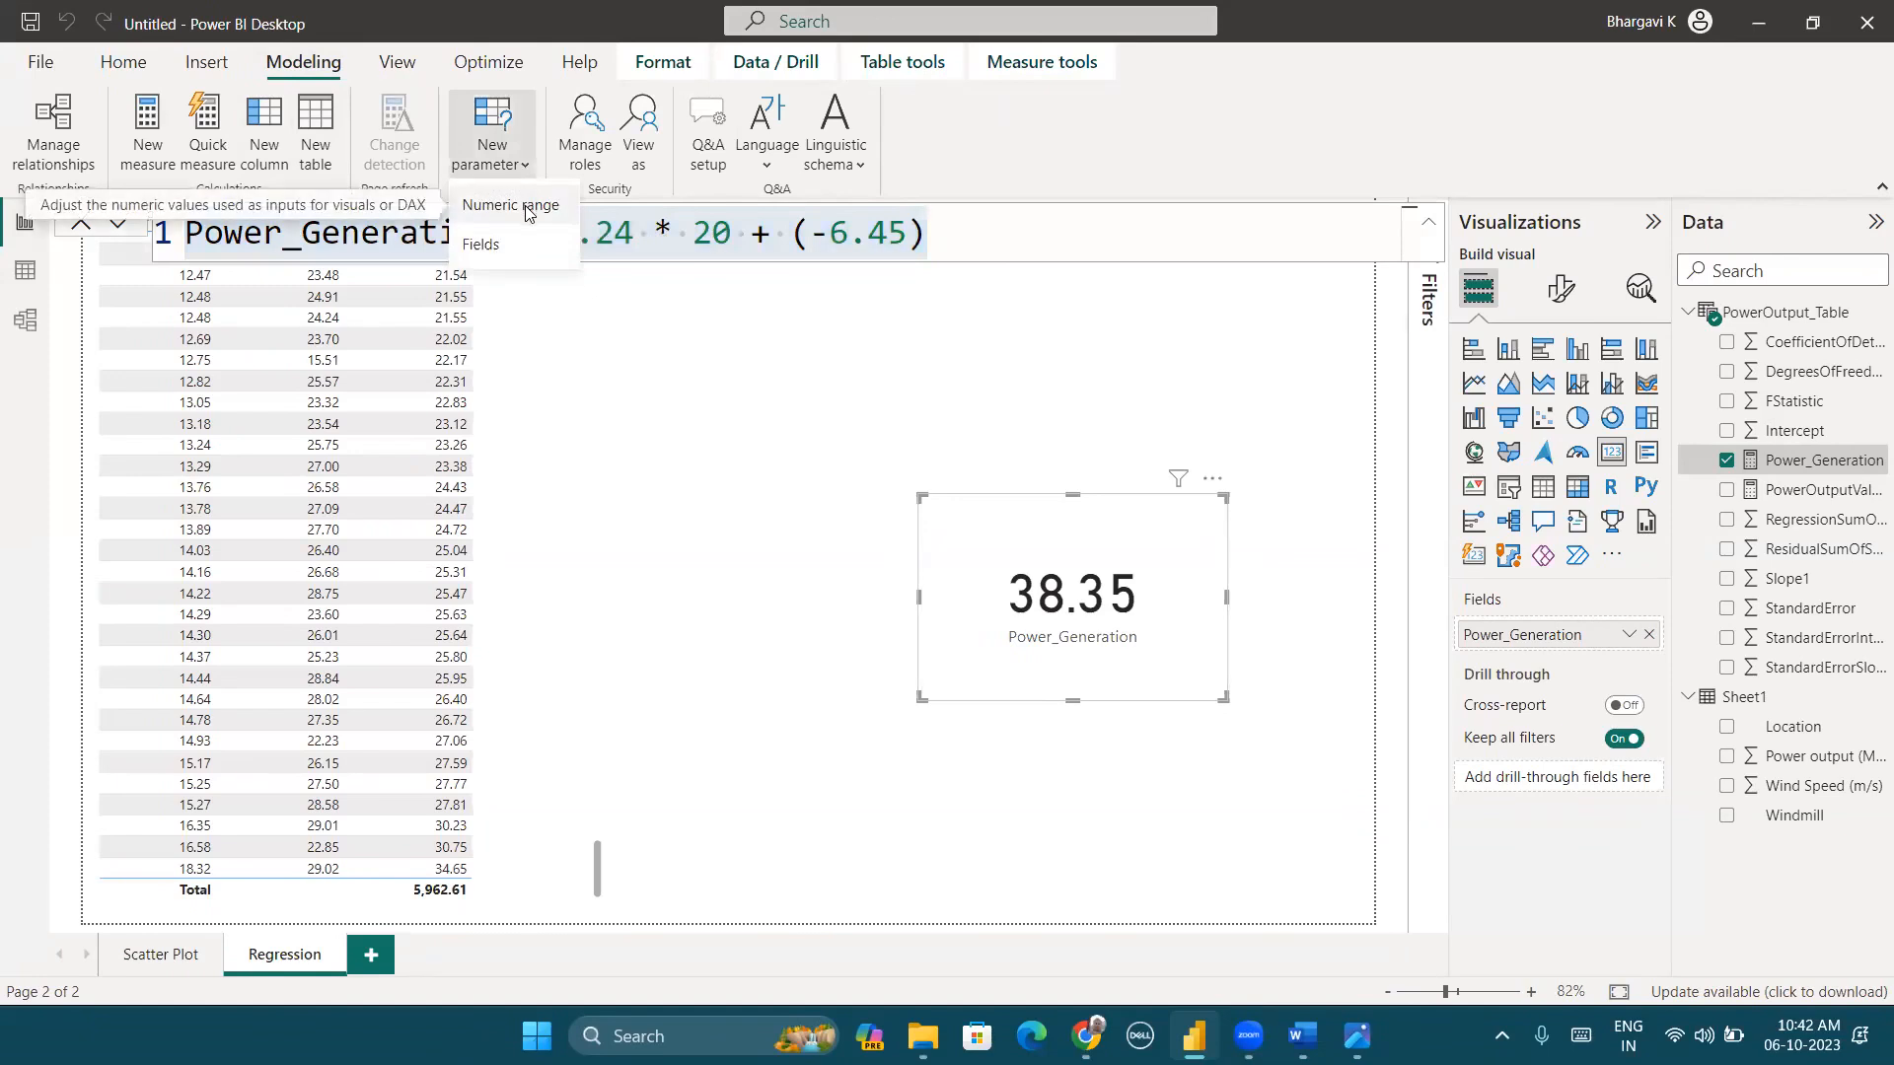
pyautogui.click(526, 206)
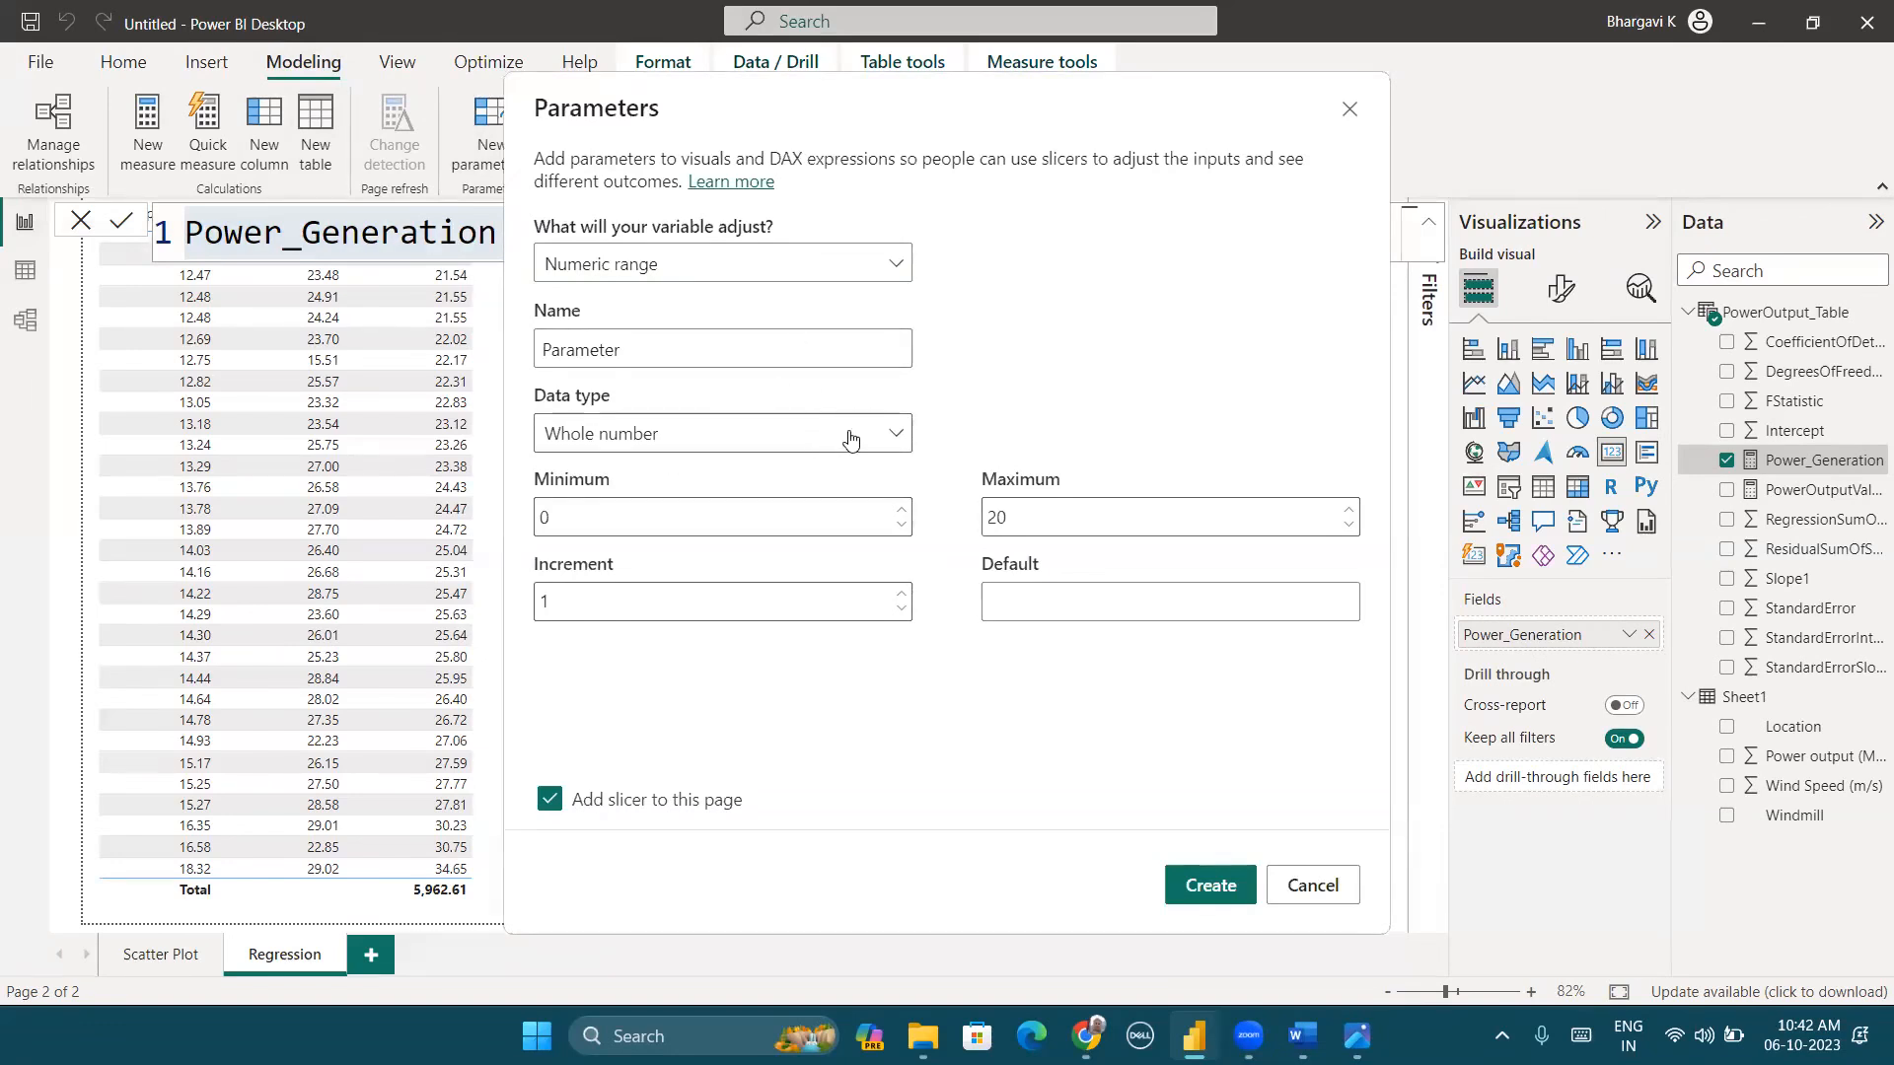
pyautogui.click(641, 524)
pyautogui.press('BackSpace')
pyautogui.write('20')
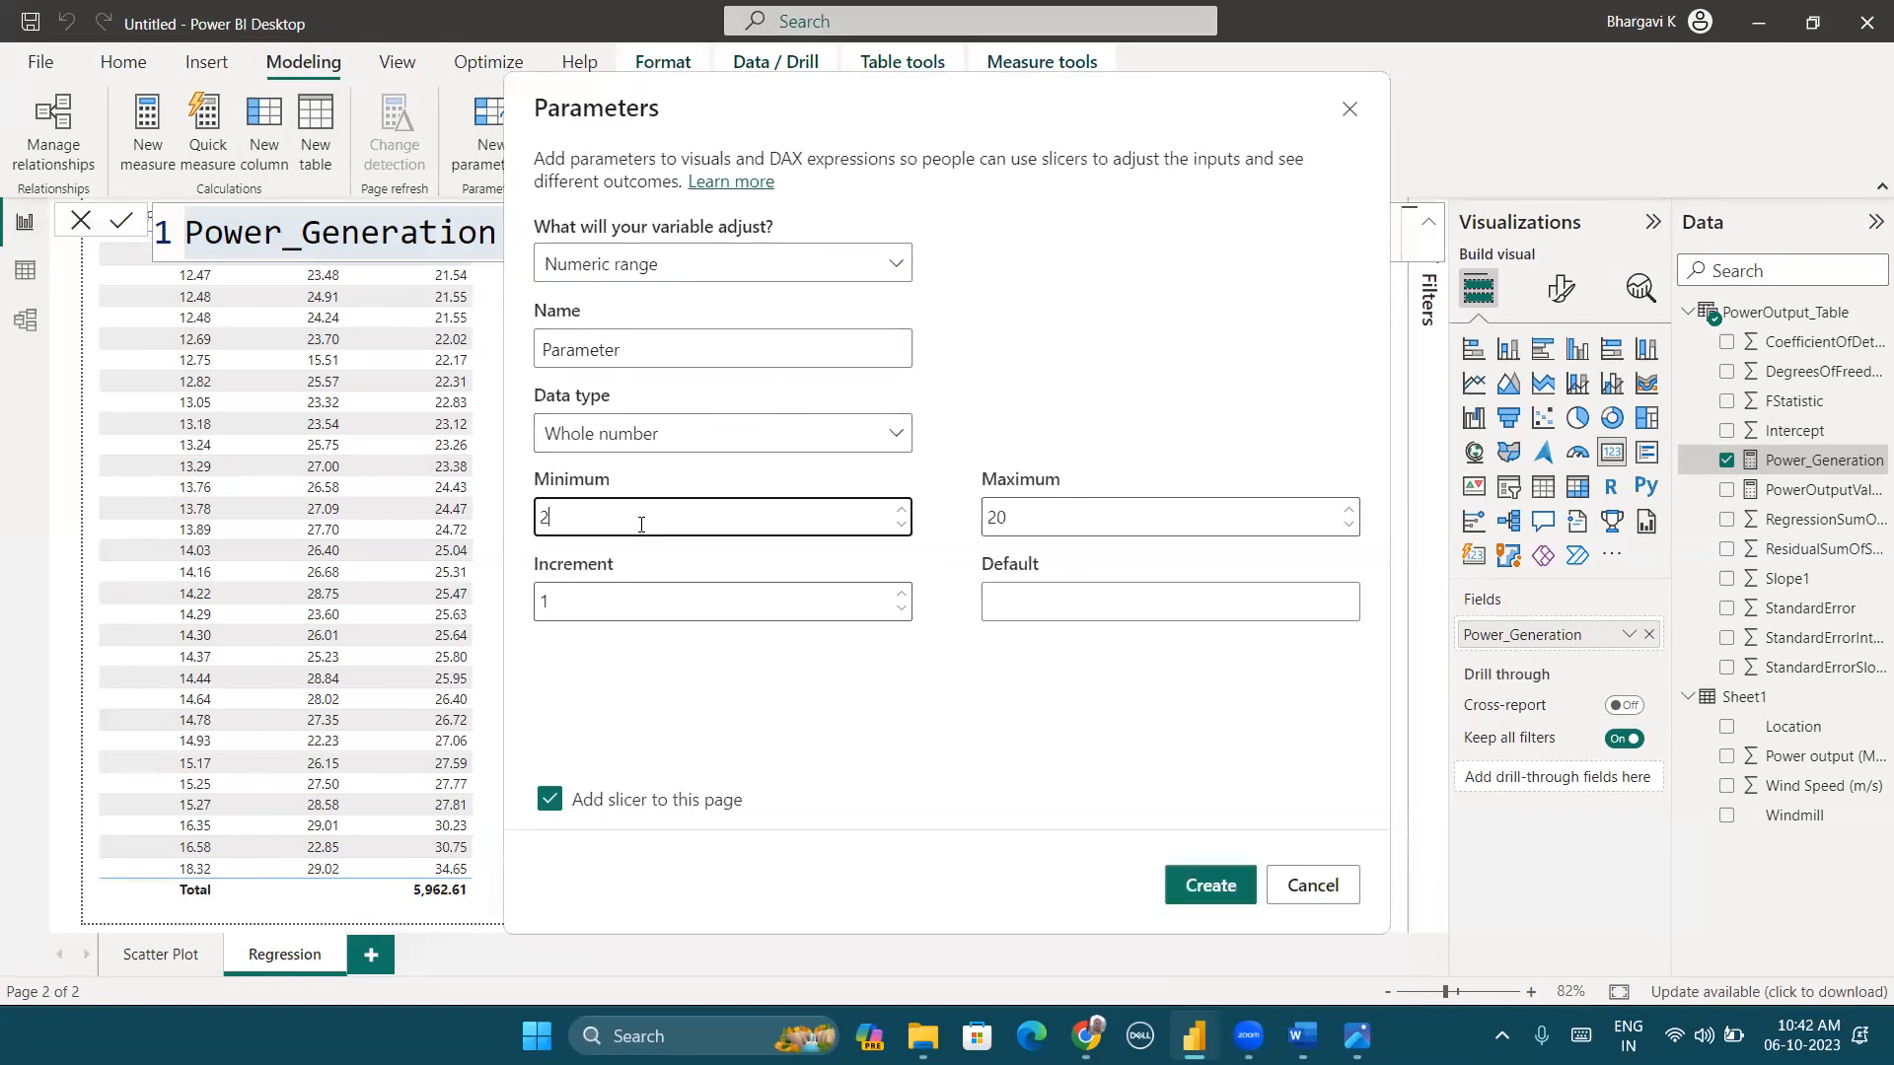
pyautogui.click(1029, 513)
pyautogui.doubleClick(1028, 512)
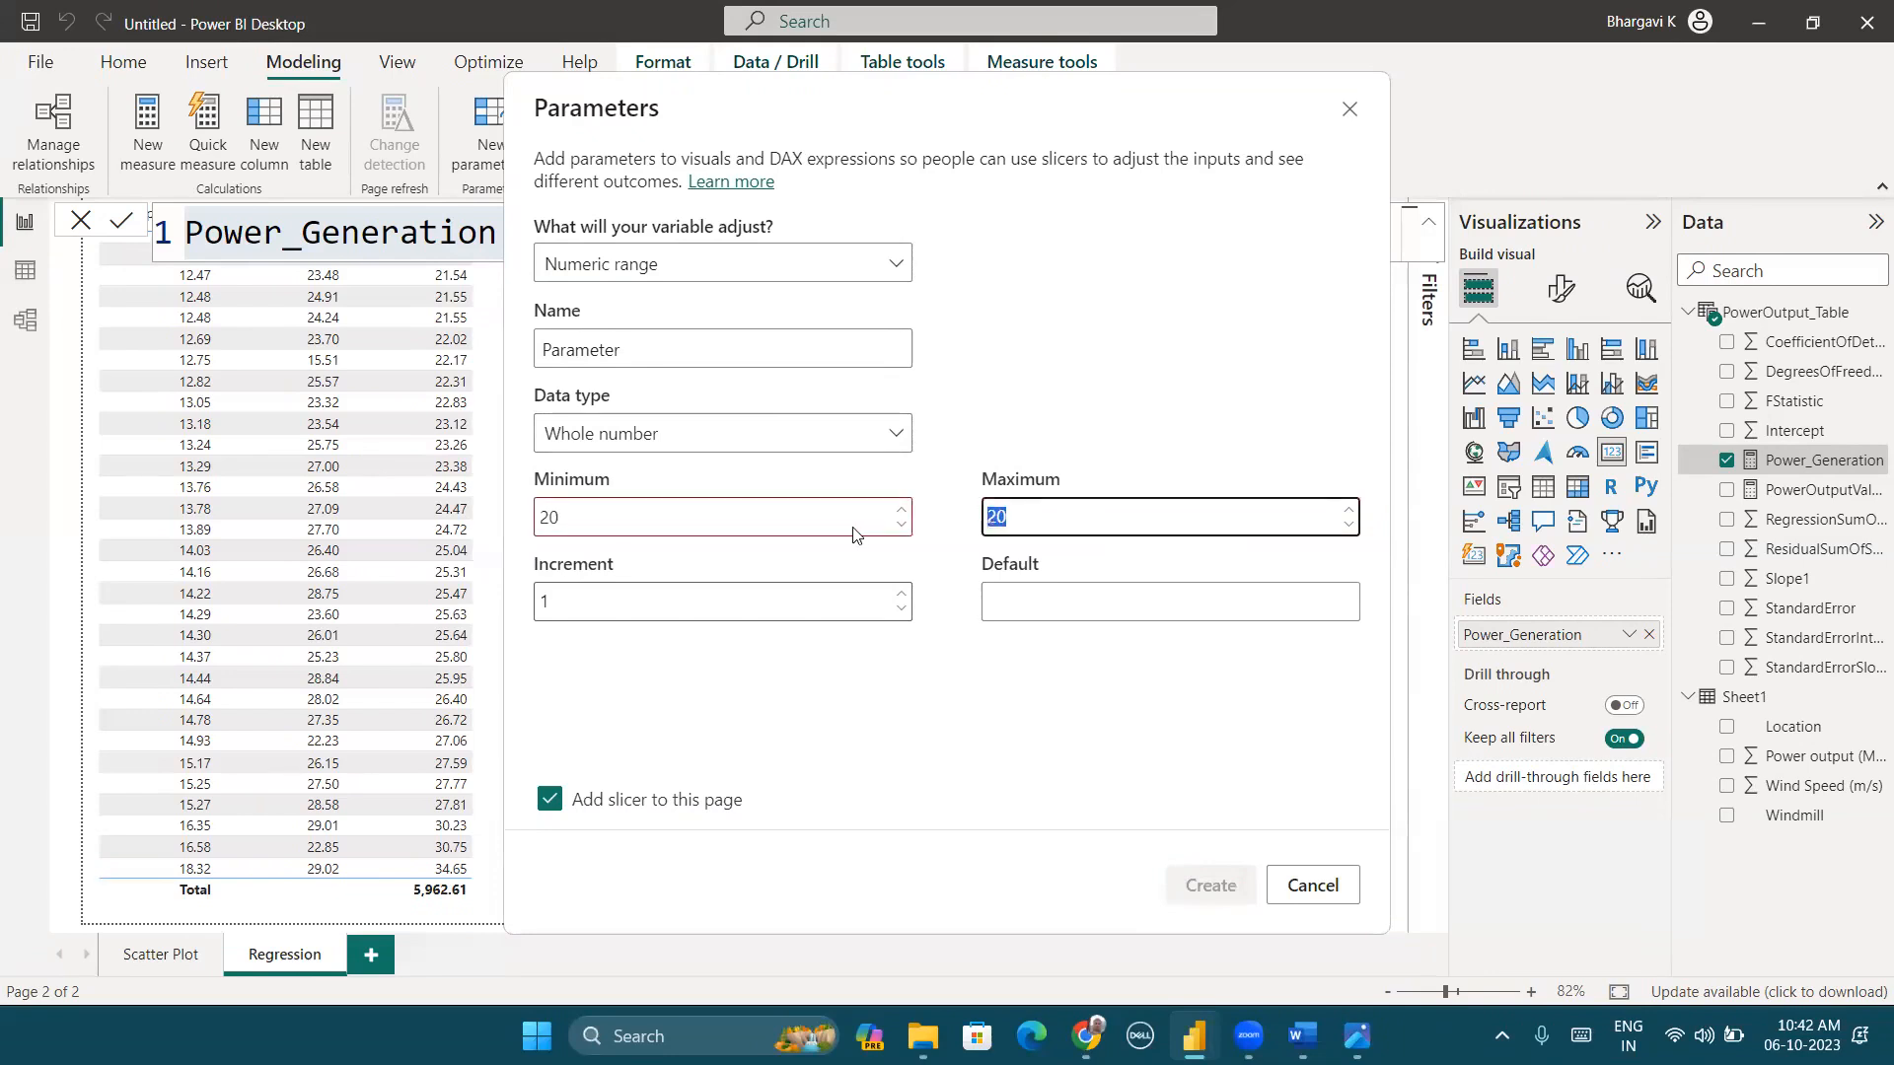
pyautogui.write('40')
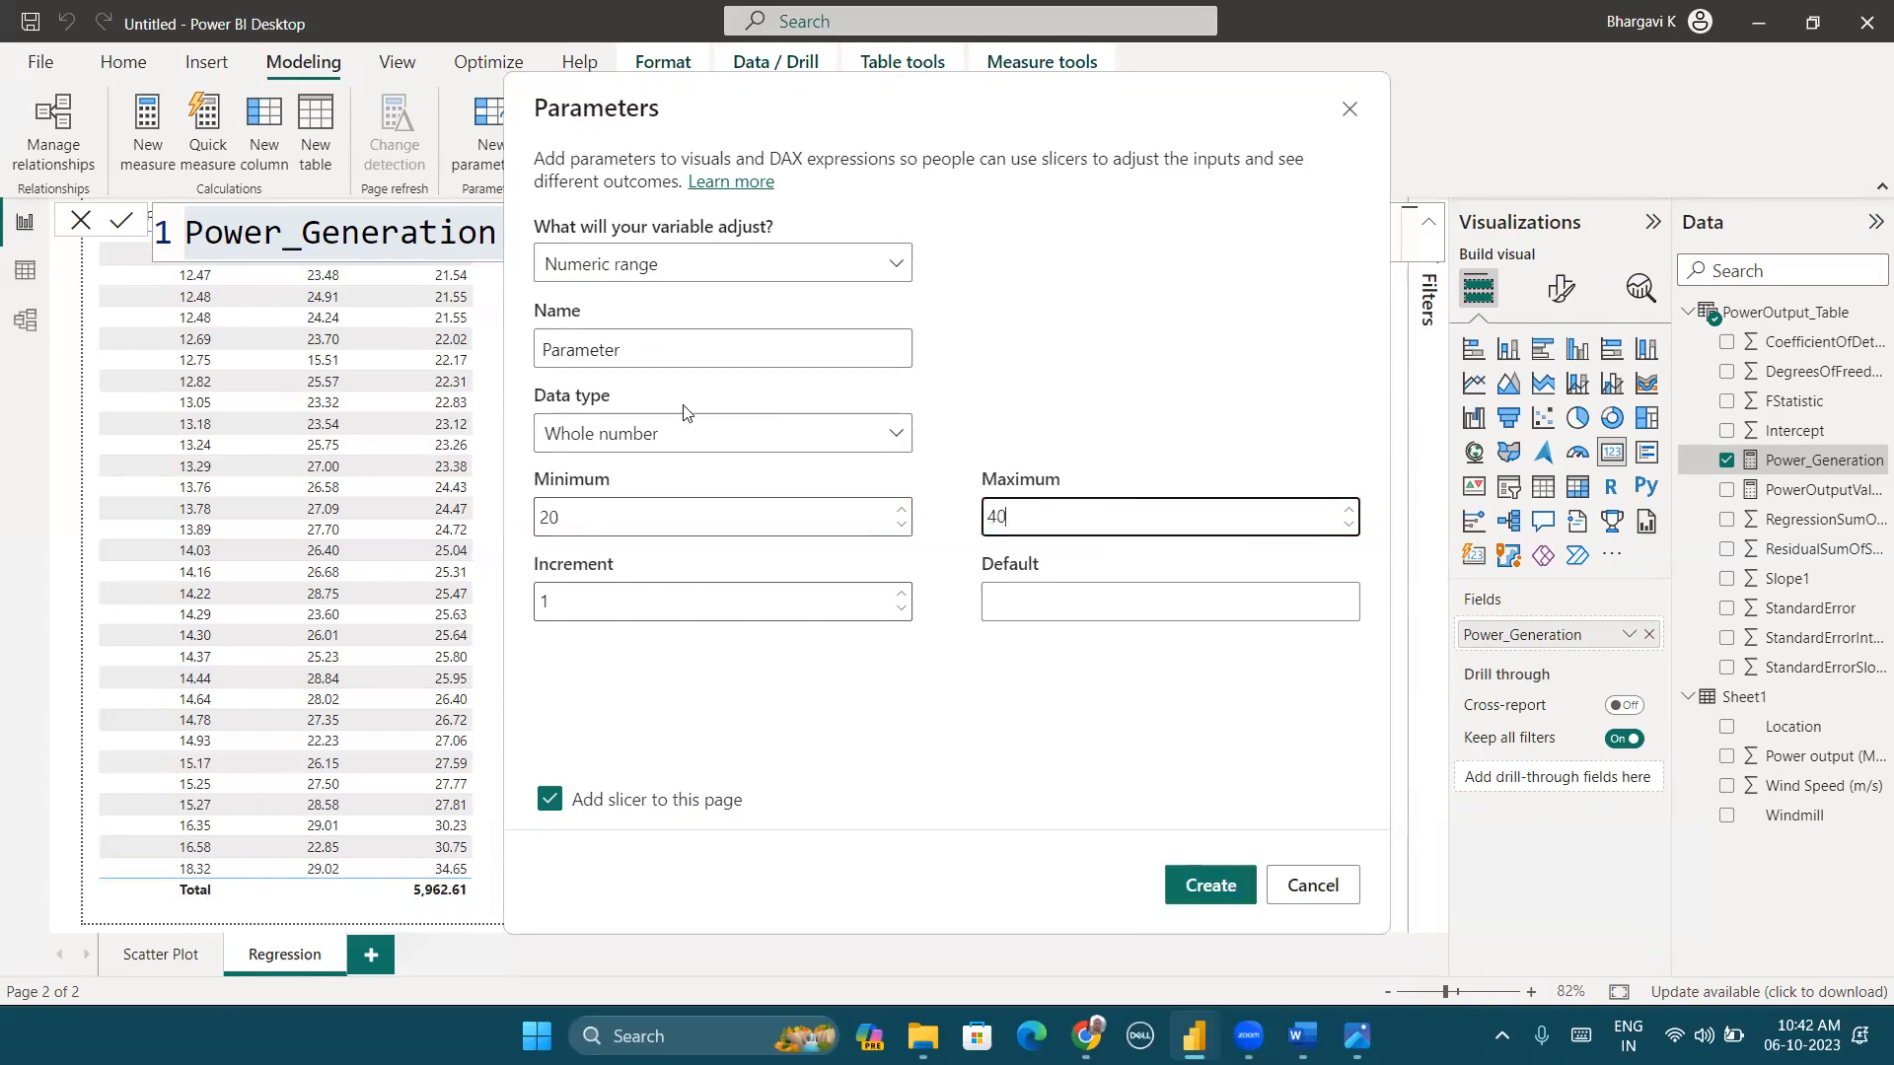
# Step: Name the parameter Wind Speed and create it with a slicer on the Regression page
pyautogui.moveTo(710, 350); pyautogui.dragTo(412, 364)
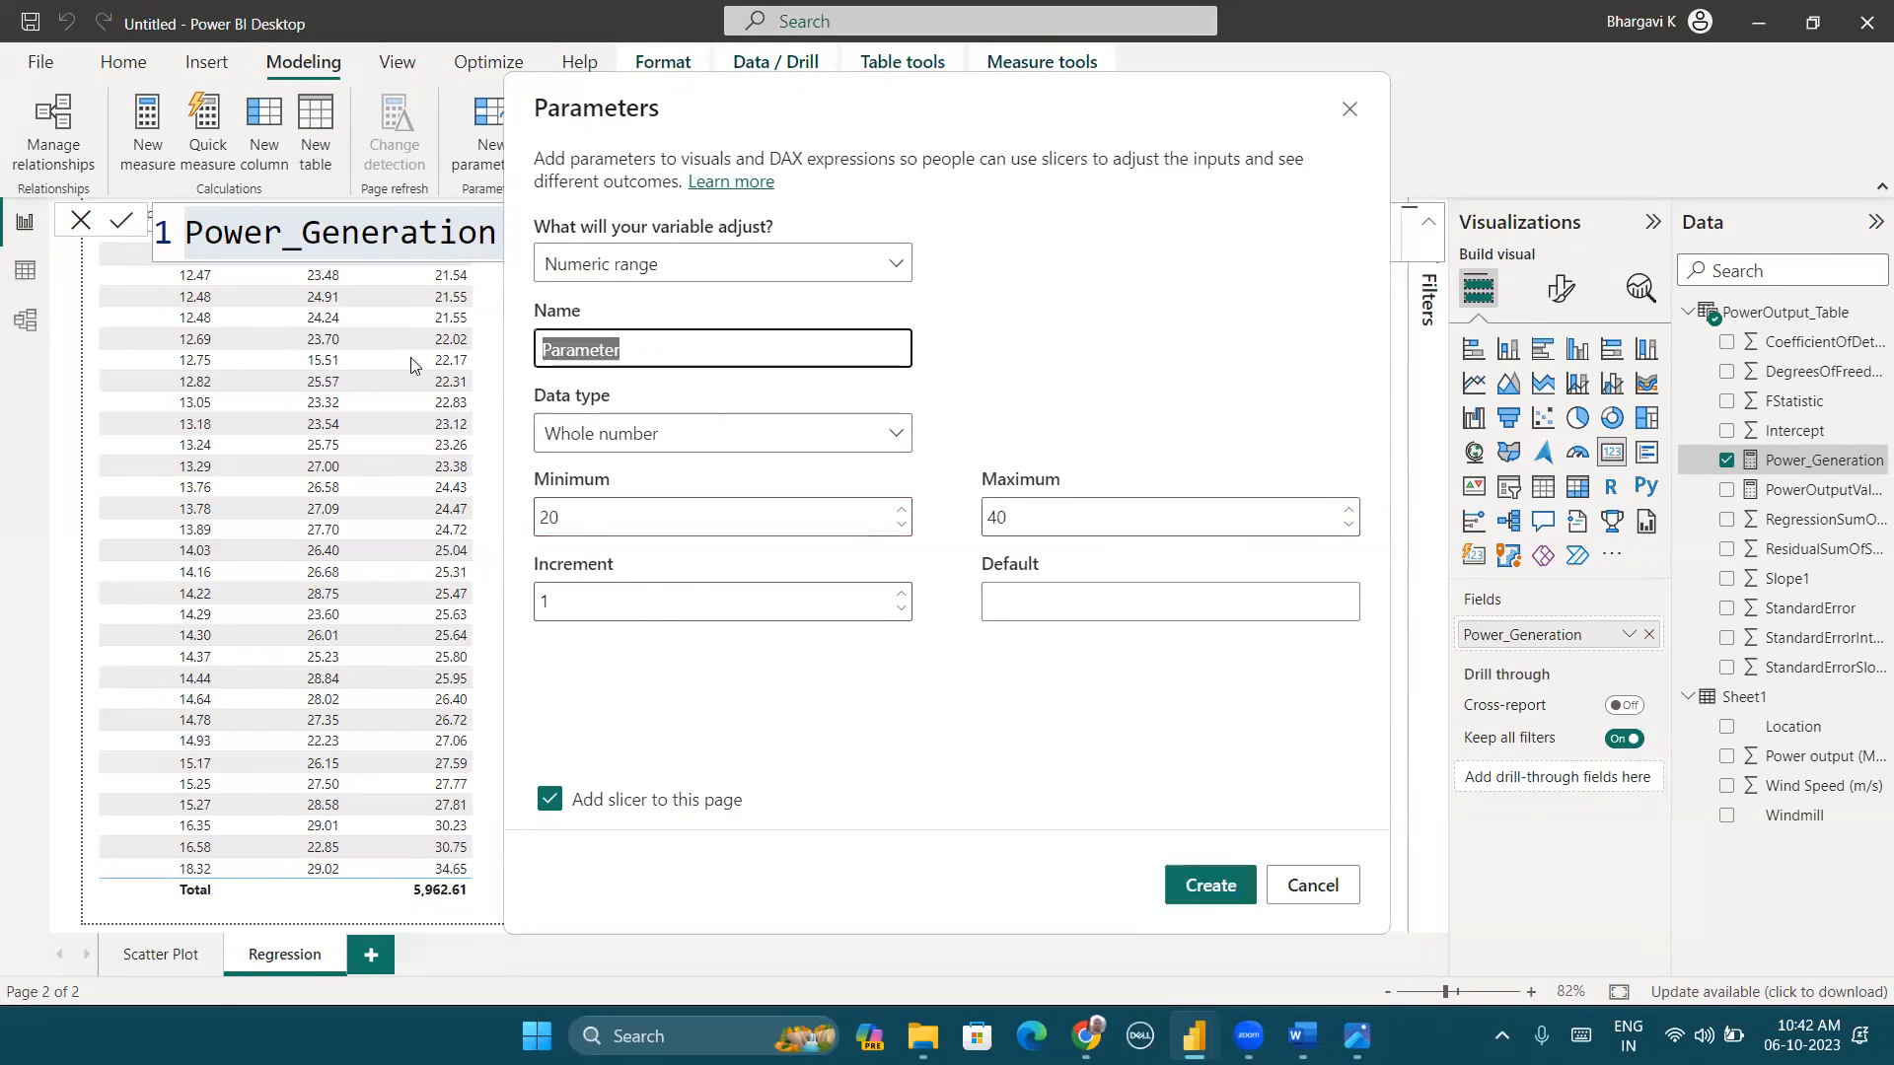
pyautogui.write('WInd')
pyautogui.press('BackSpace')
pyautogui.press('BackSpace')
pyautogui.press('BackSpace')
pyautogui.write('ind Speed')
pyautogui.moveTo(667, 335); pyautogui.dragTo(520, 349)
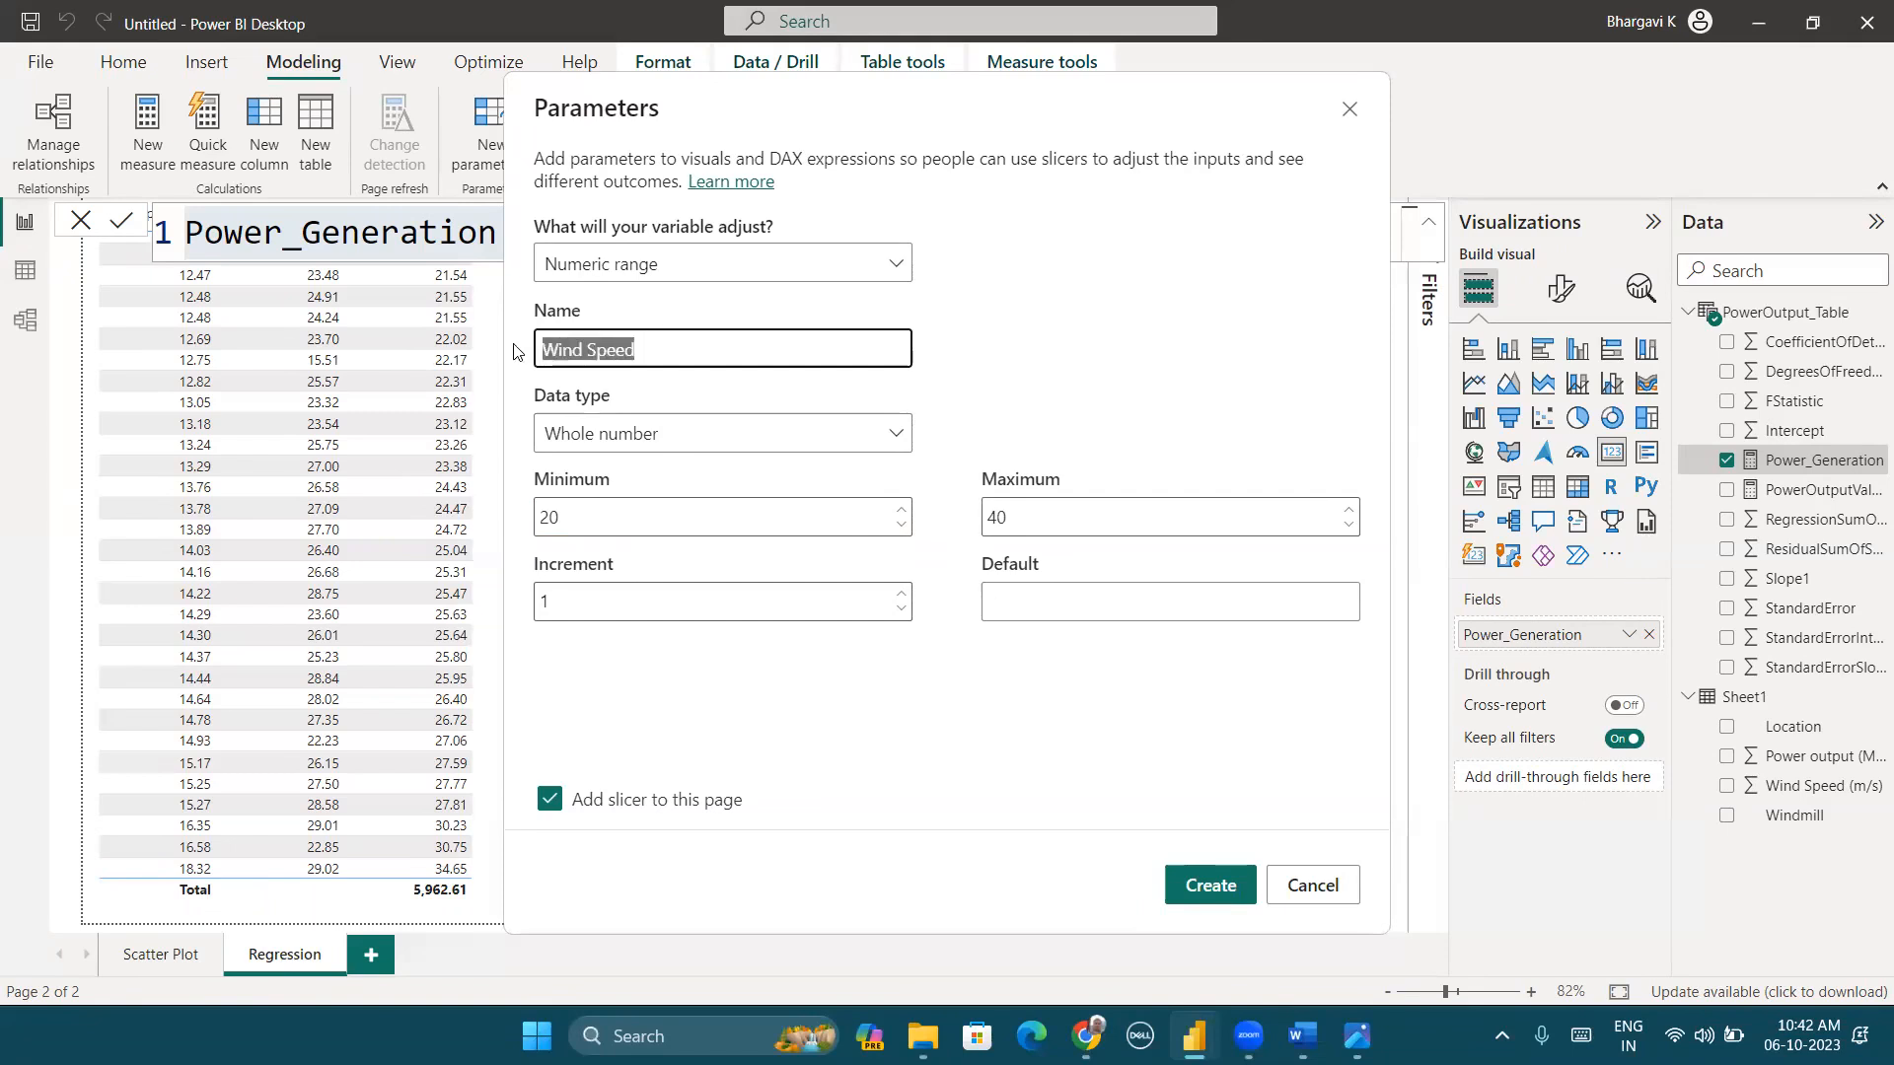
pyautogui.click(676, 350)
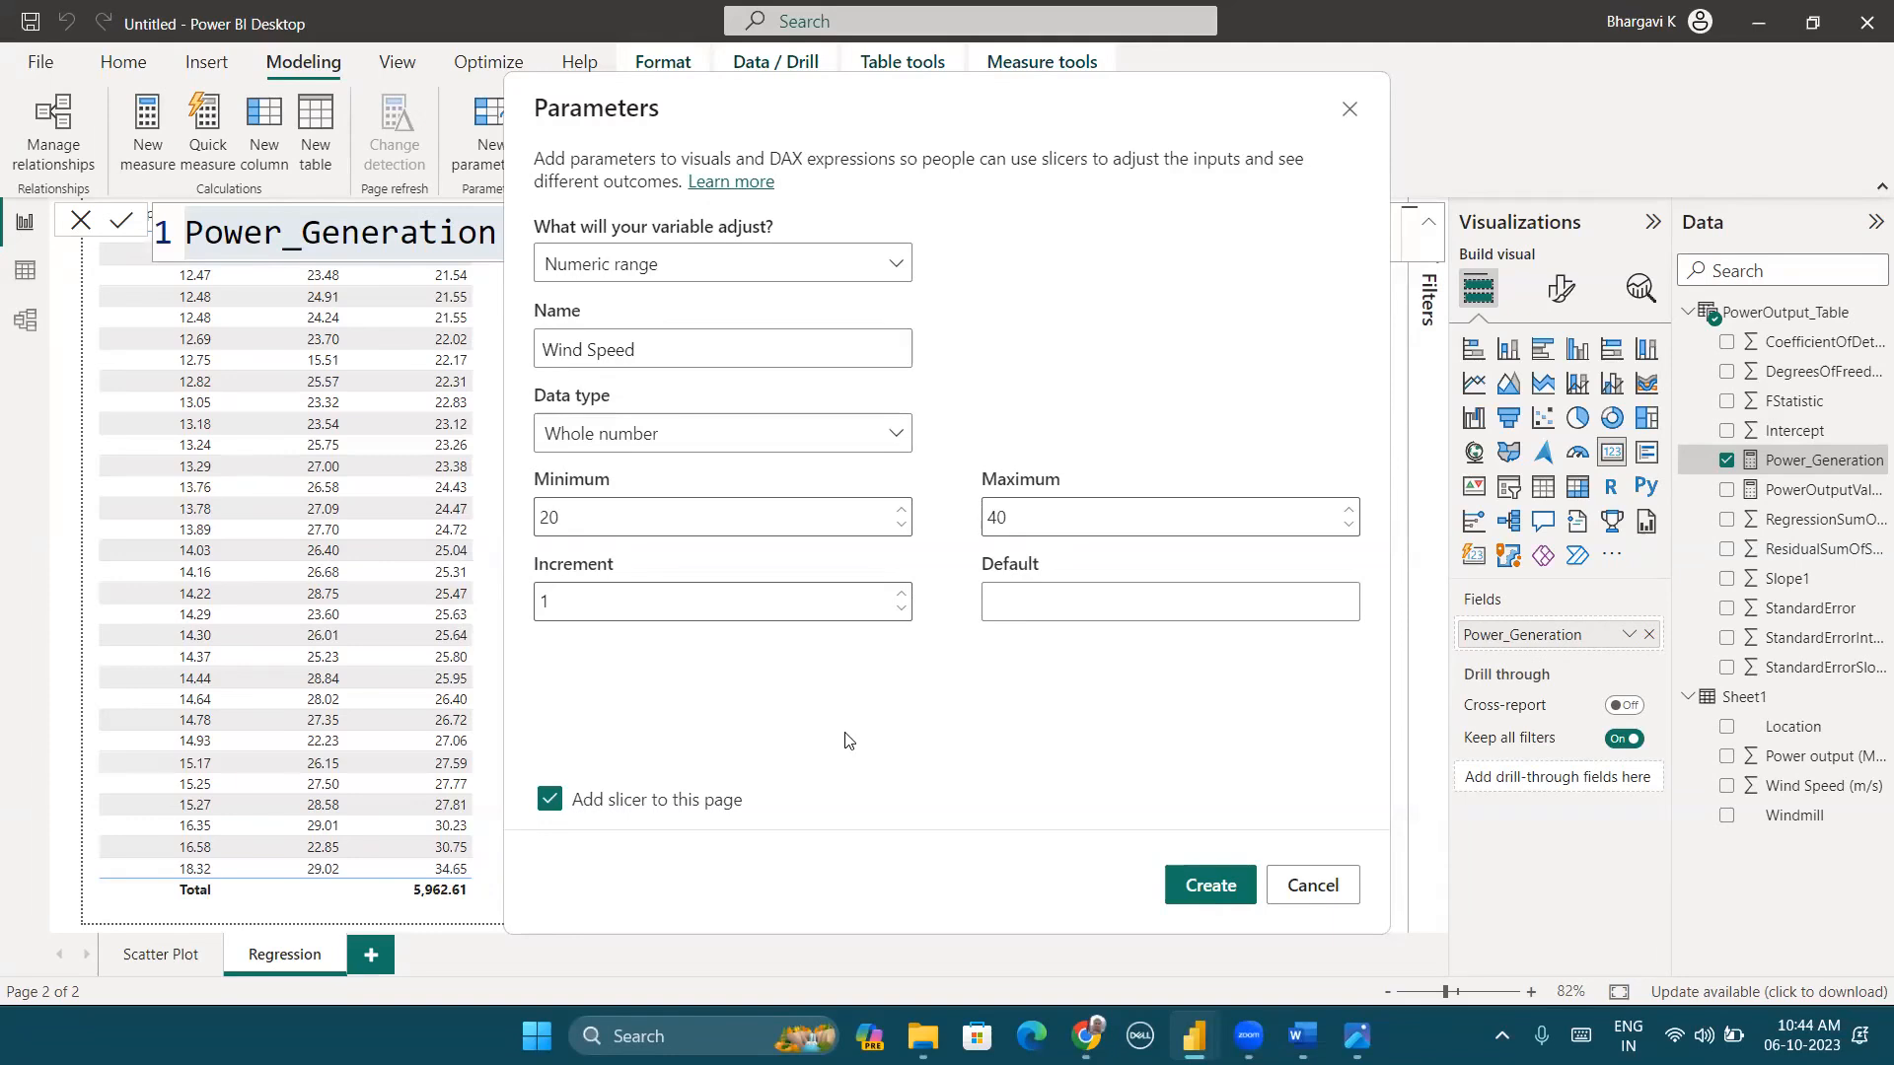
pyautogui.click(1193, 901)
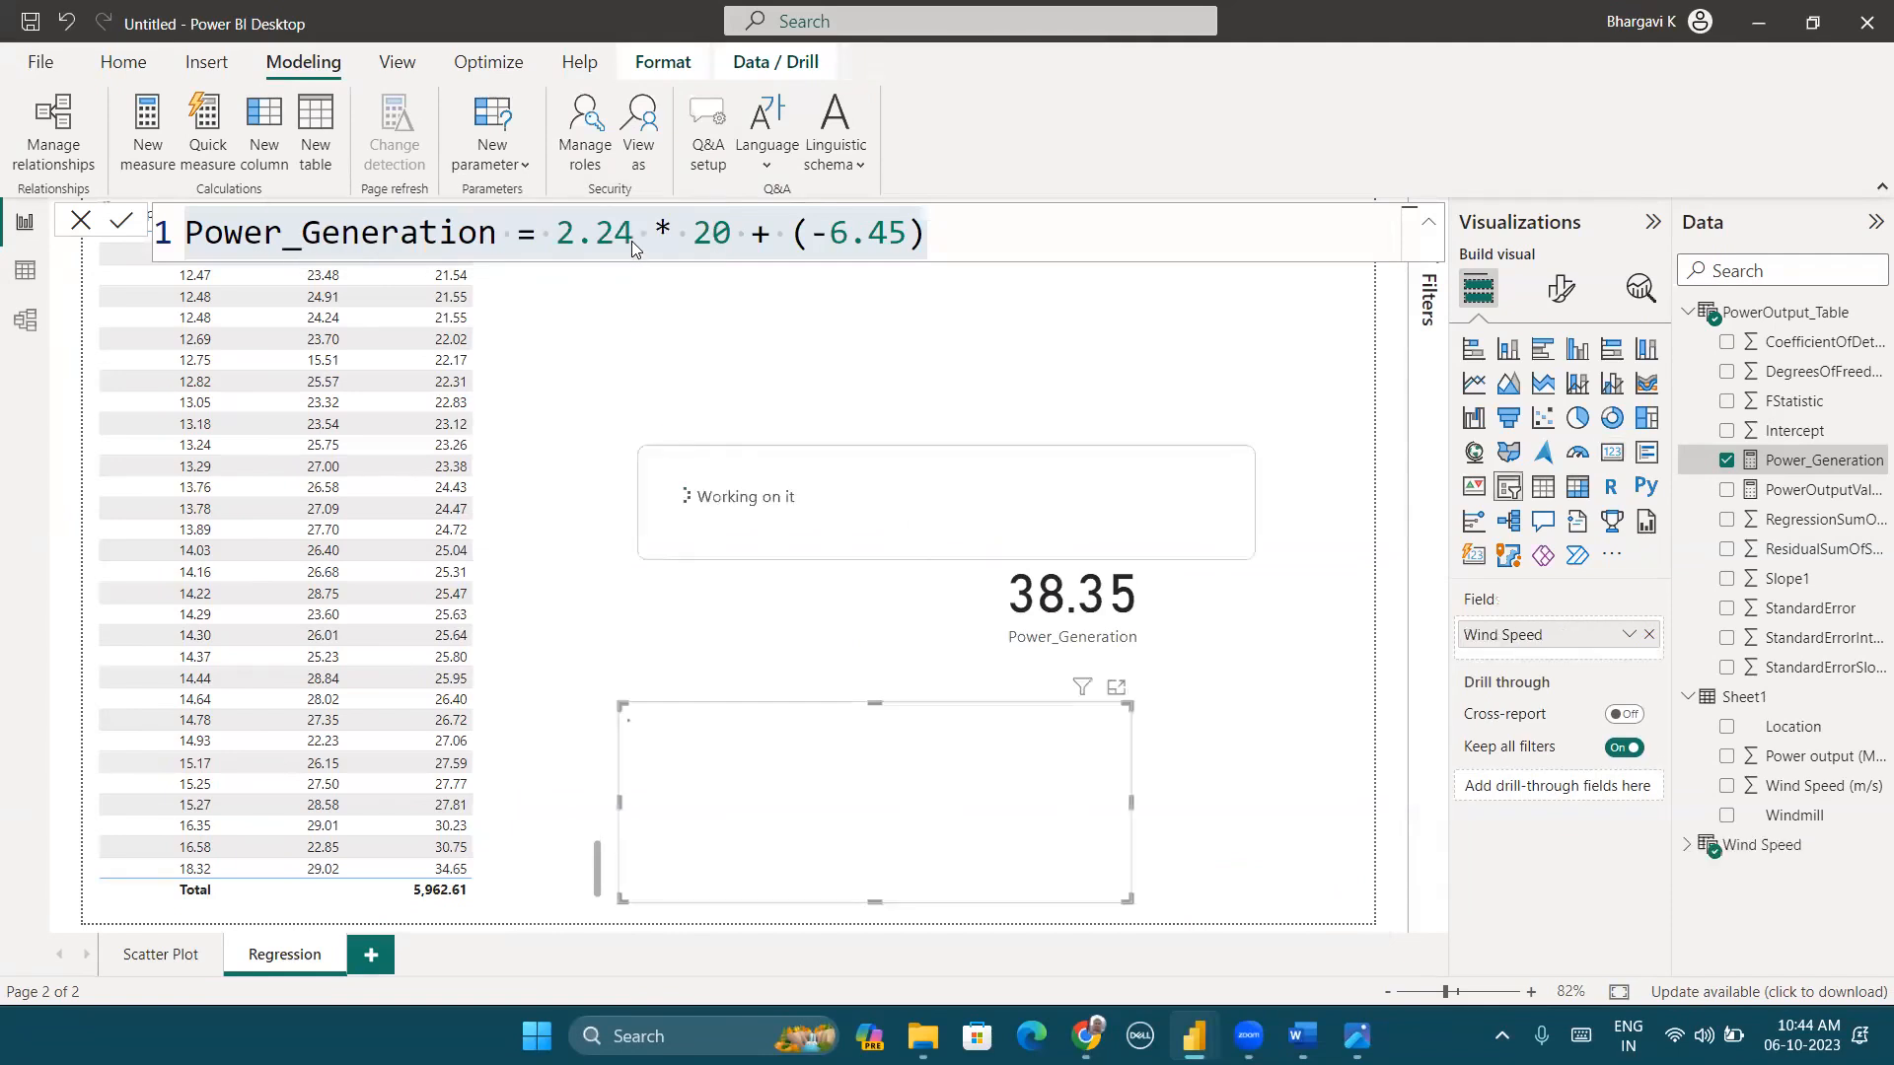
# Step: Shrink the Wind Speed slicer and arrange it directly above the Power_Generation card, beside the table
pyautogui.moveTo(807, 728); pyautogui.dragTo(869, 281)
pyautogui.click(753, 286)
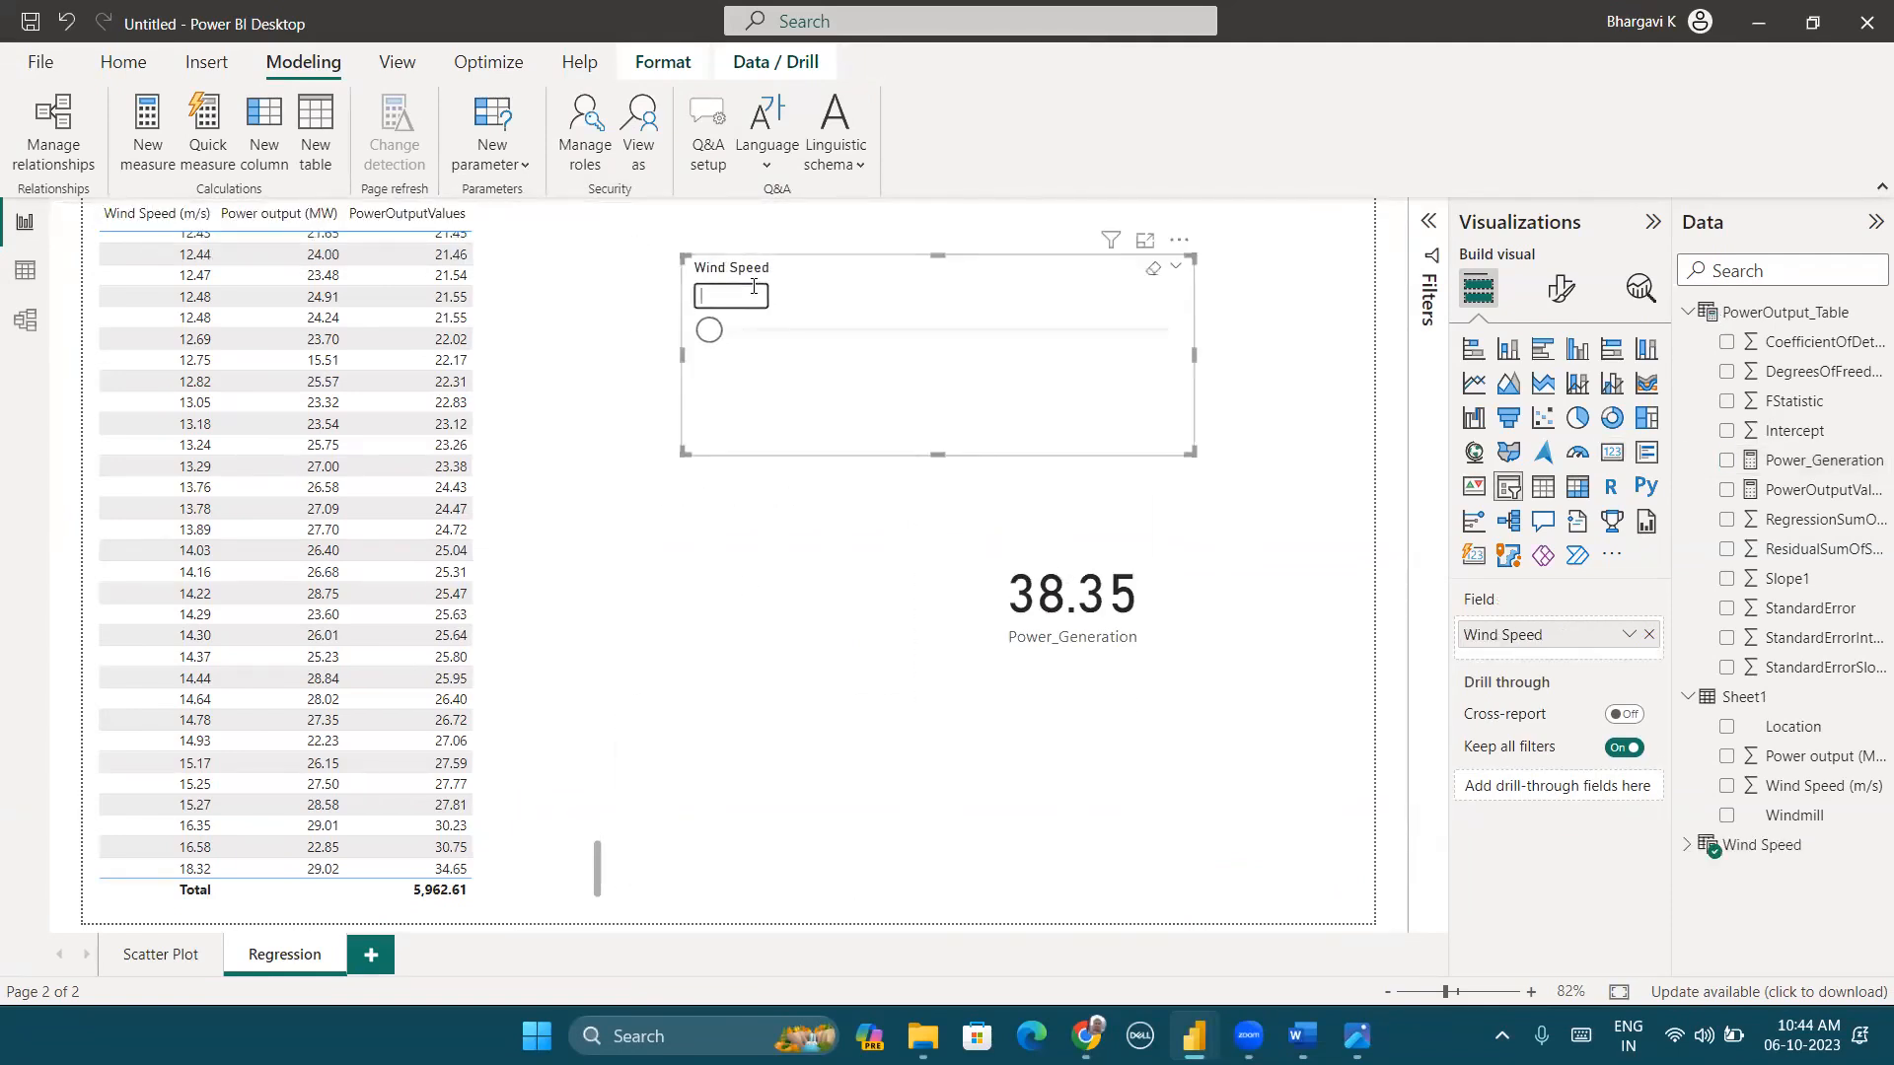
pyautogui.write('20')
pyautogui.press('Return')
pyautogui.click(835, 289)
pyautogui.moveTo(1191, 450); pyautogui.dragTo(929, 383)
pyautogui.moveTo(818, 284); pyautogui.dragTo(962, 303)
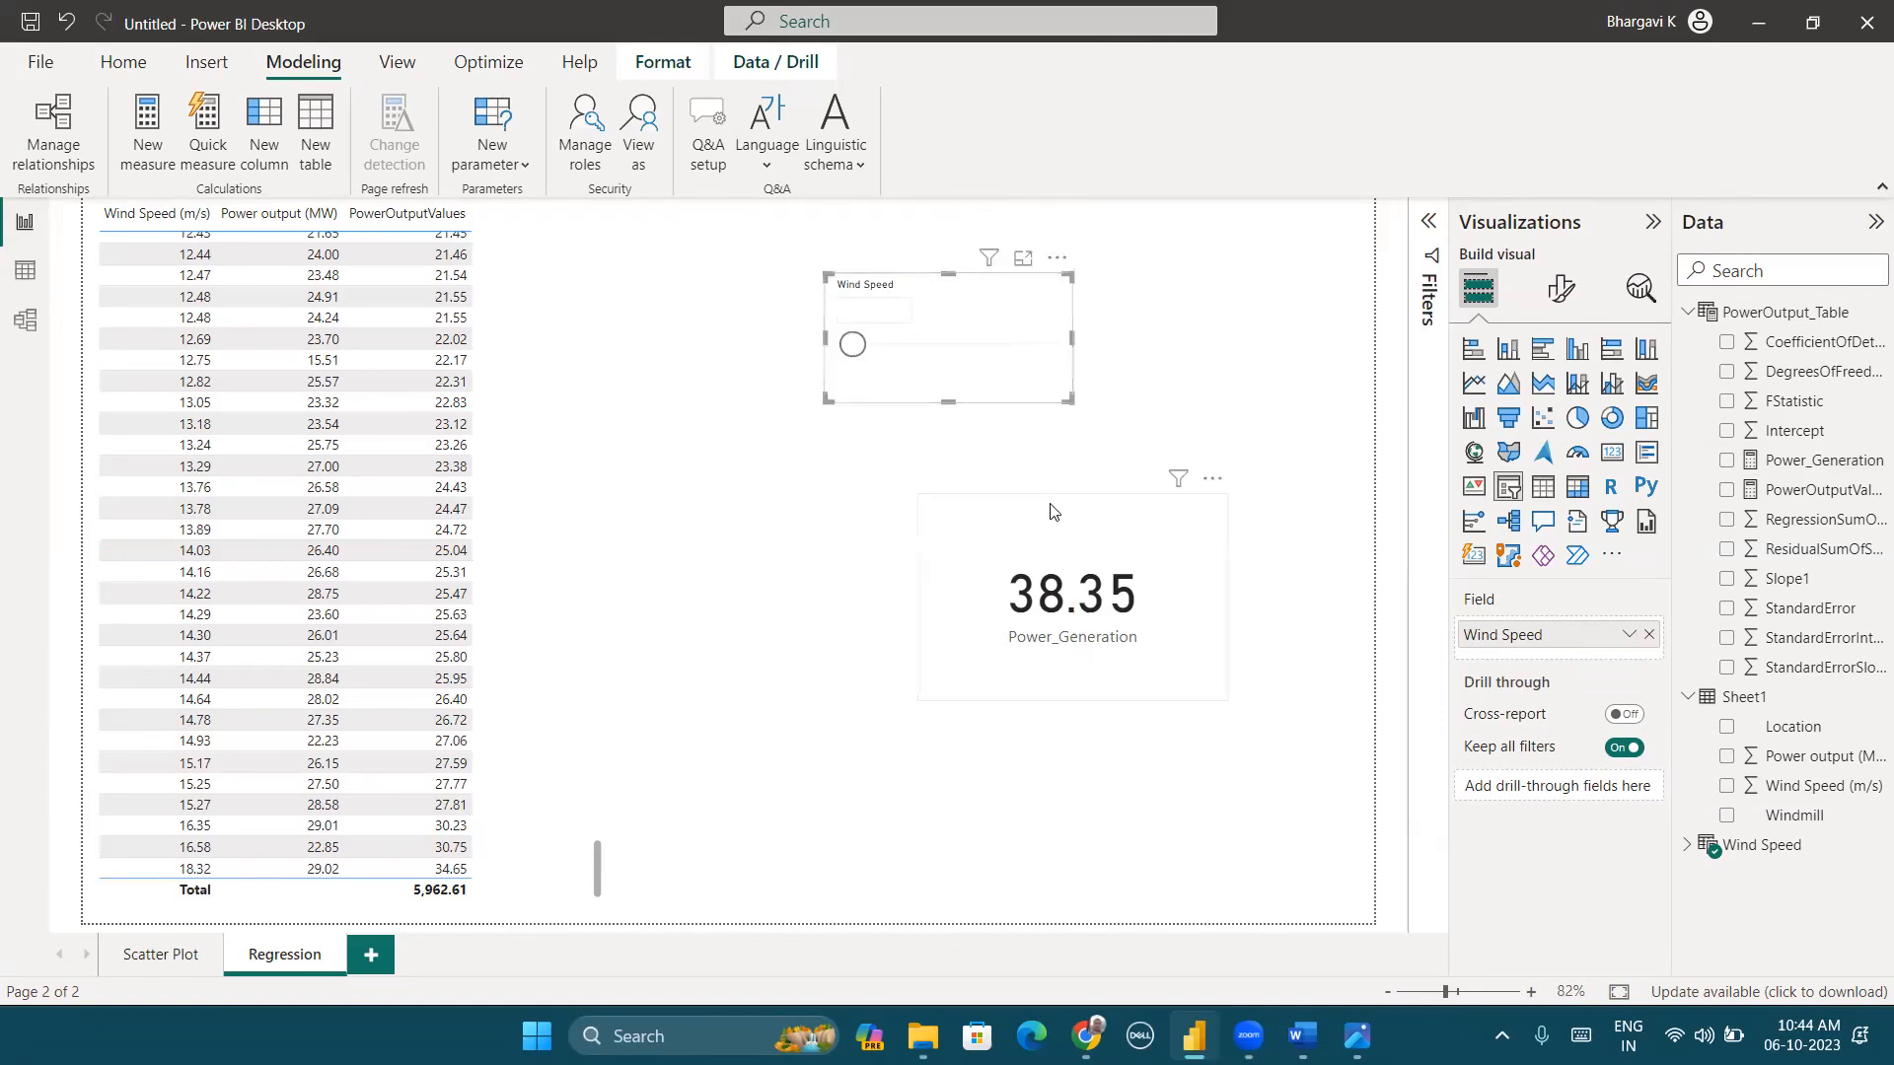
pyautogui.moveTo(1074, 537); pyautogui.dragTo(976, 442)
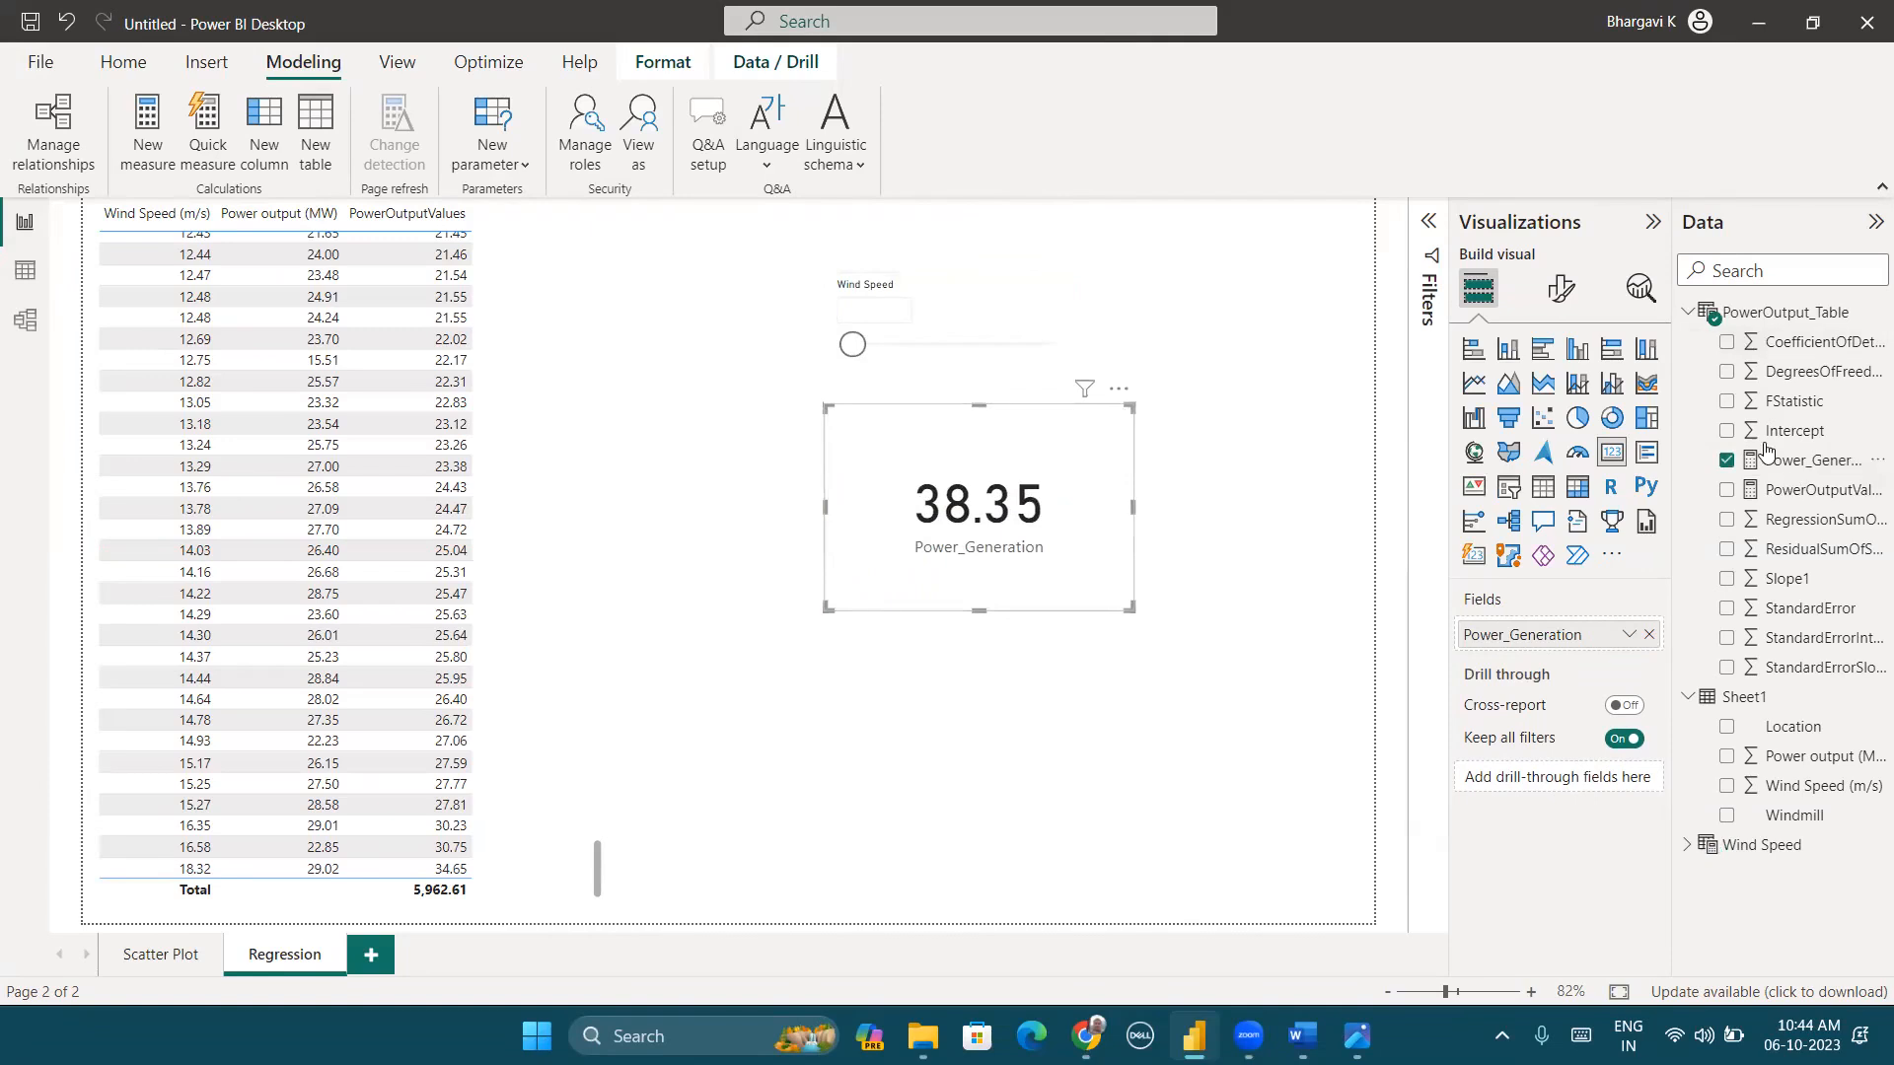
# Step: Replace the fixed wind speed in the Power_Generation formula with 'Wind Speed'[Wind Speed Value]
pyautogui.click(1793, 470)
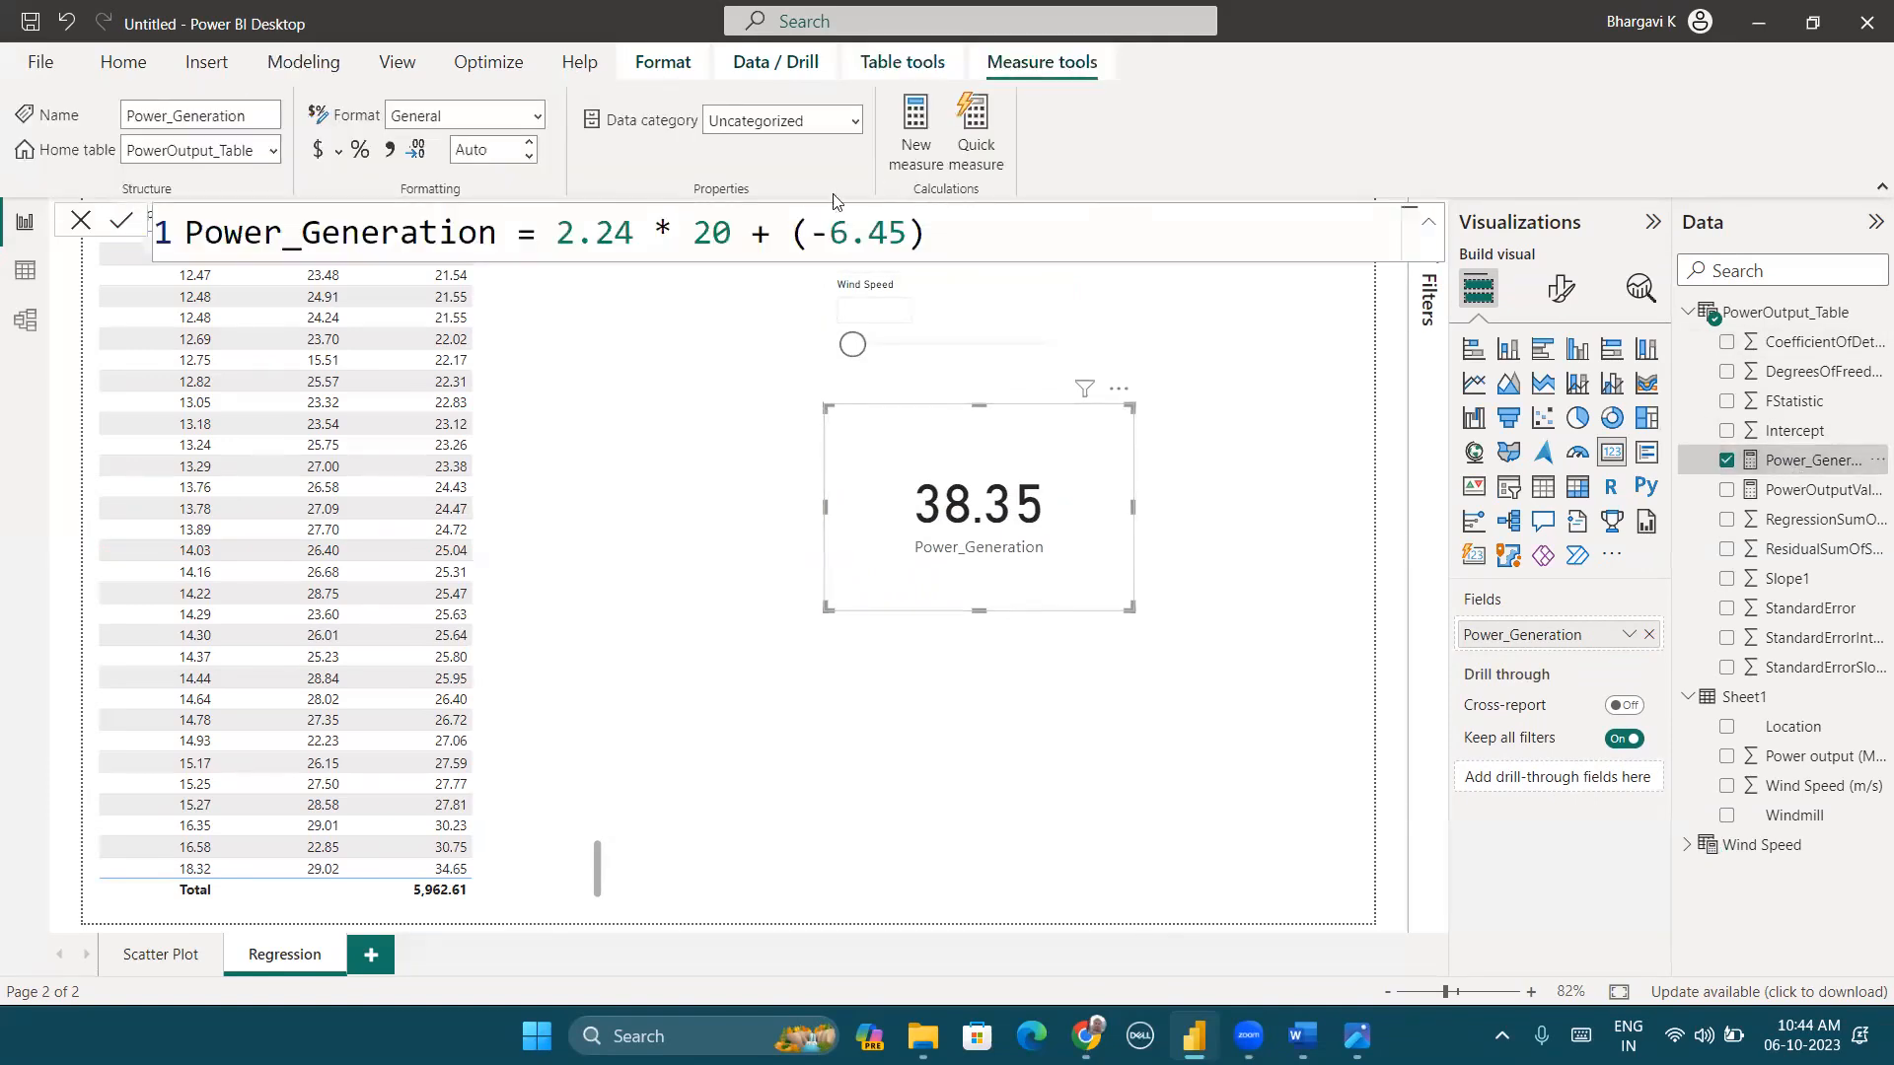
pyautogui.moveTo(693, 232); pyautogui.dragTo(732, 233)
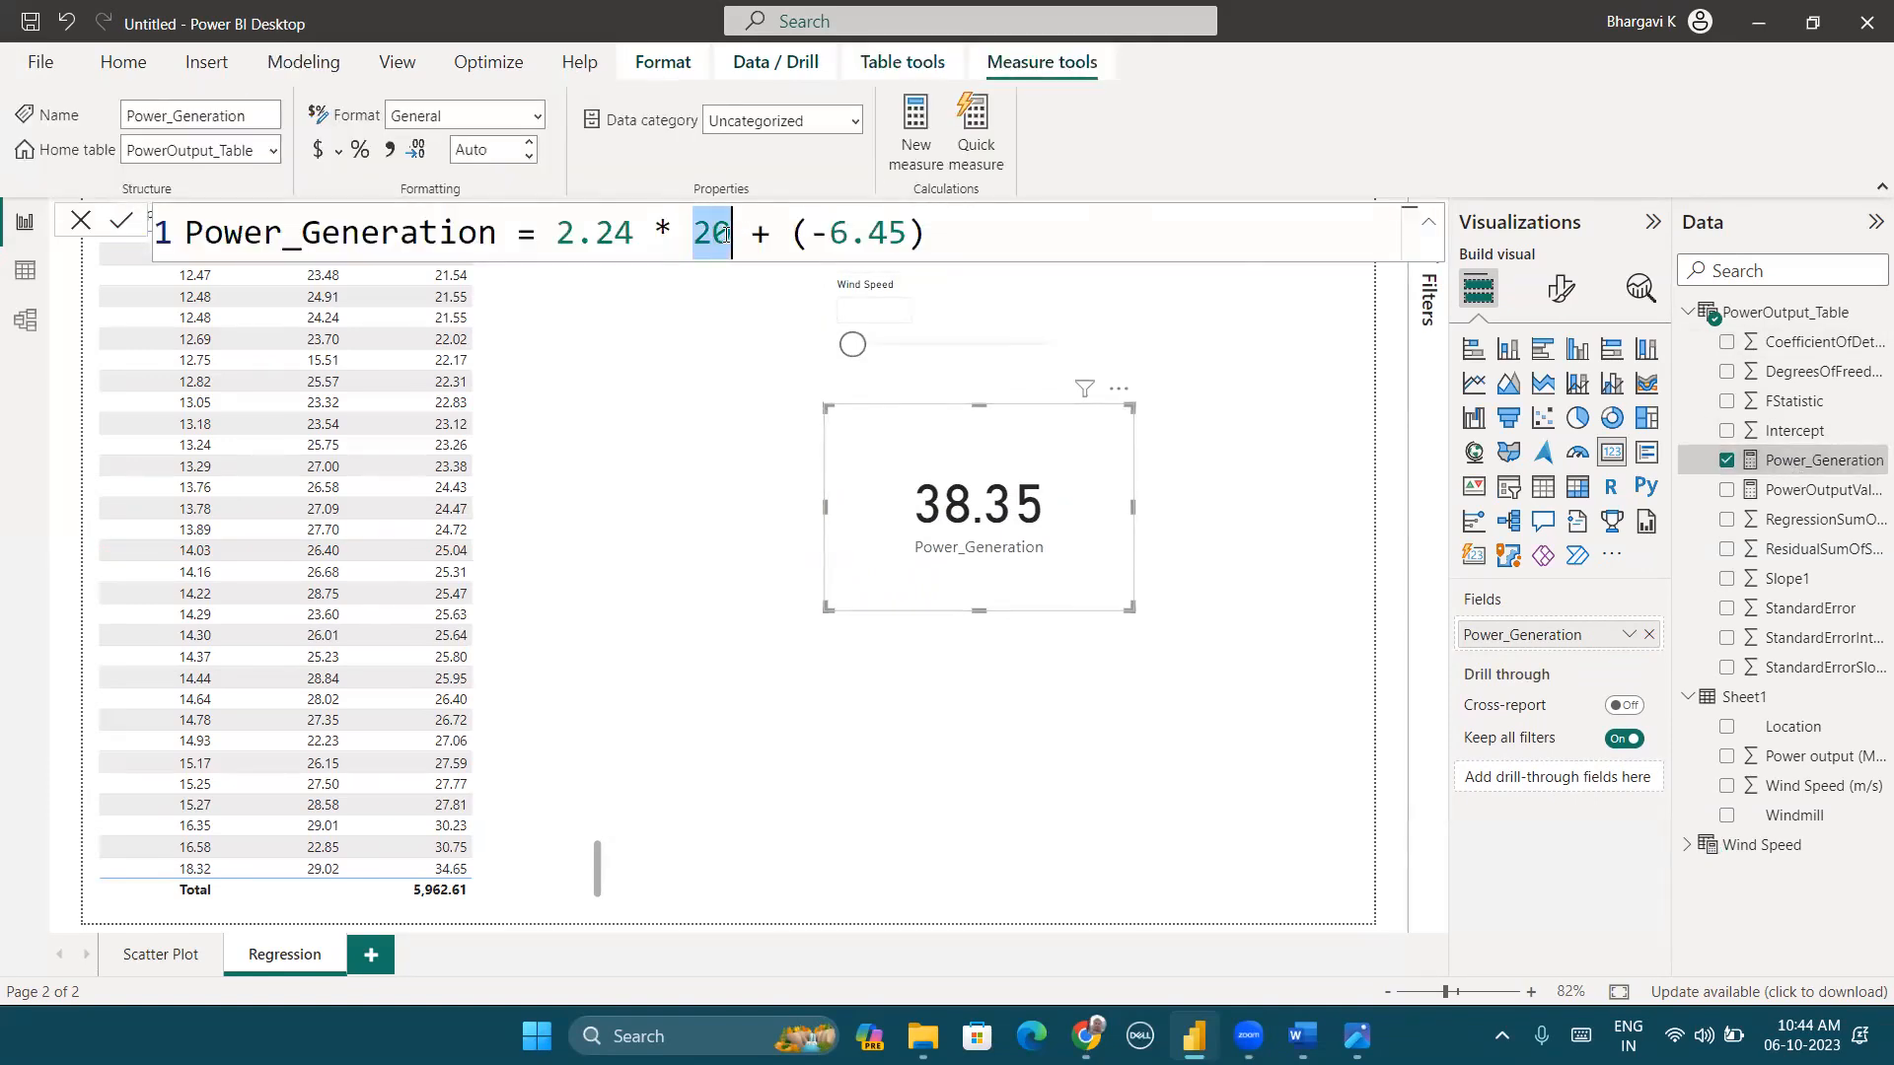
pyautogui.write('wind')
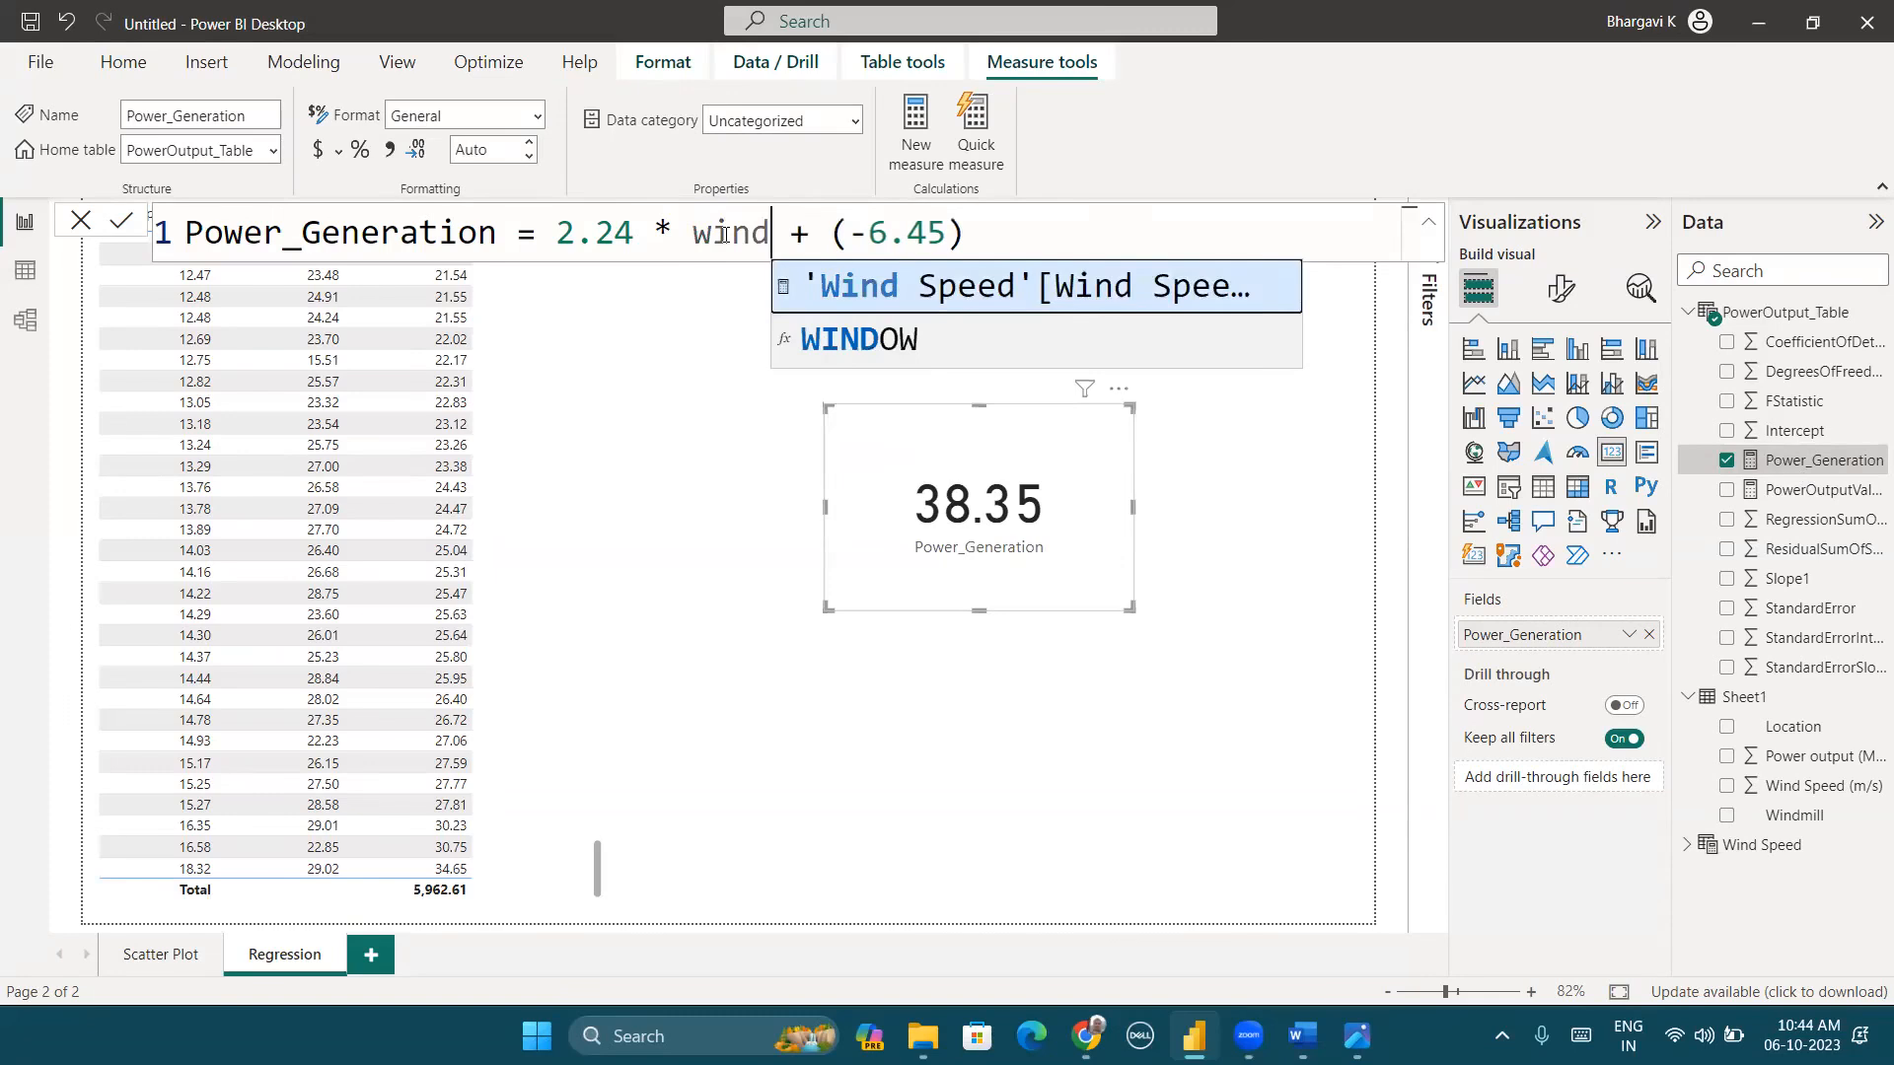
pyautogui.click(992, 286)
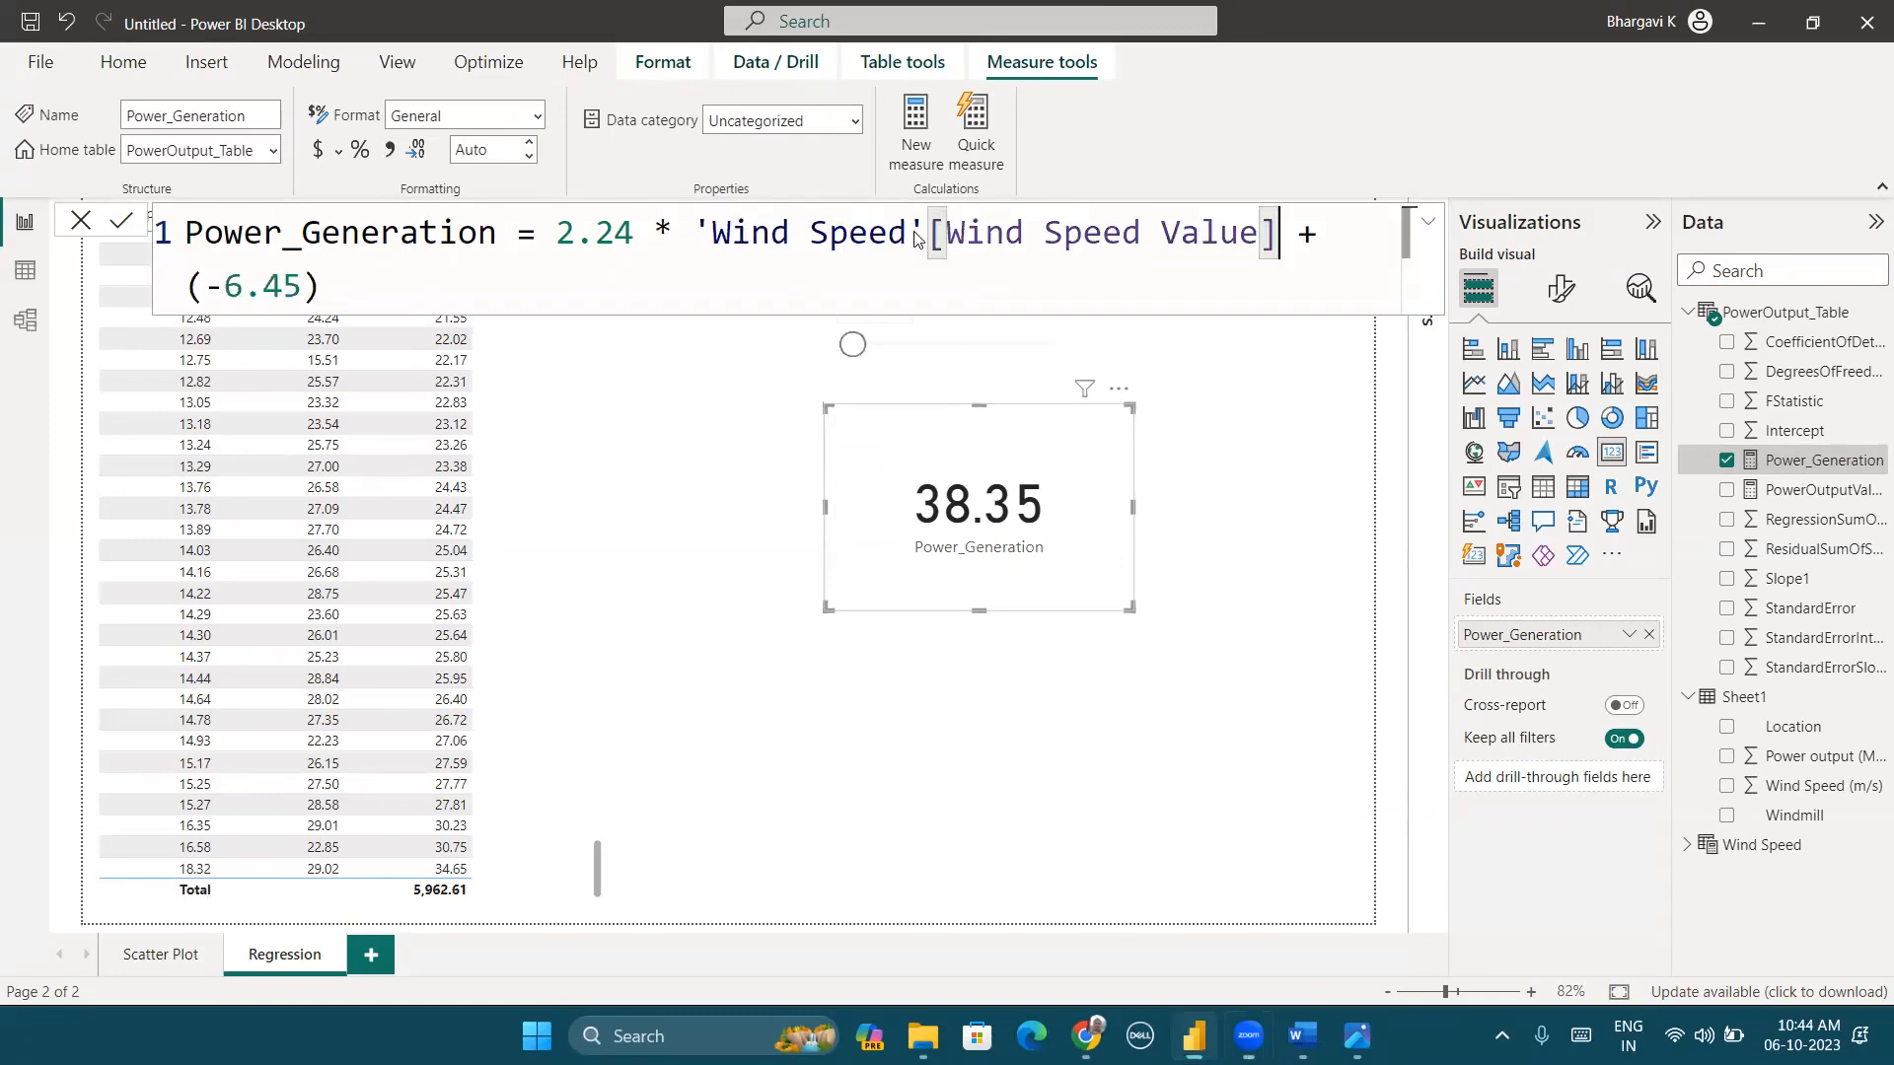
pyautogui.moveTo(1683, 885); pyautogui.dragTo(1806, 874)
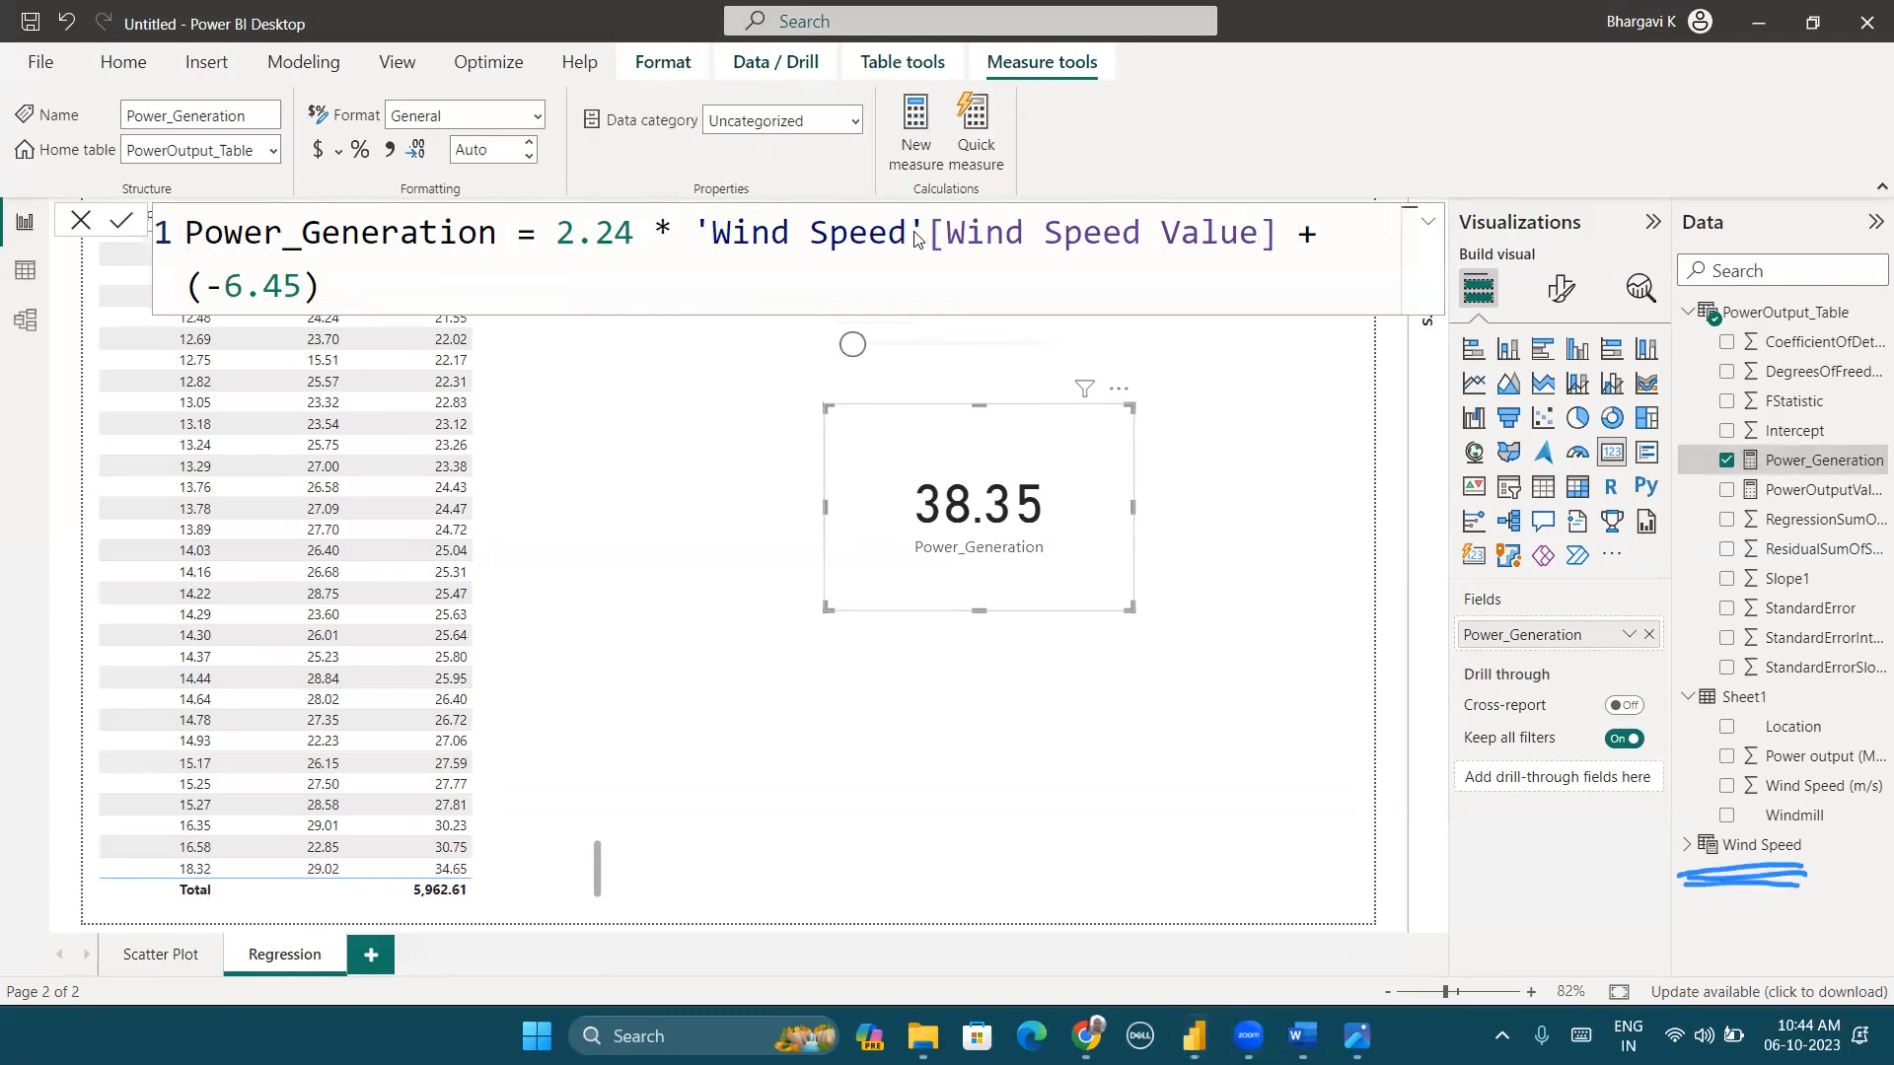
pyautogui.moveTo(707, 283); pyautogui.dragTo(1264, 280)
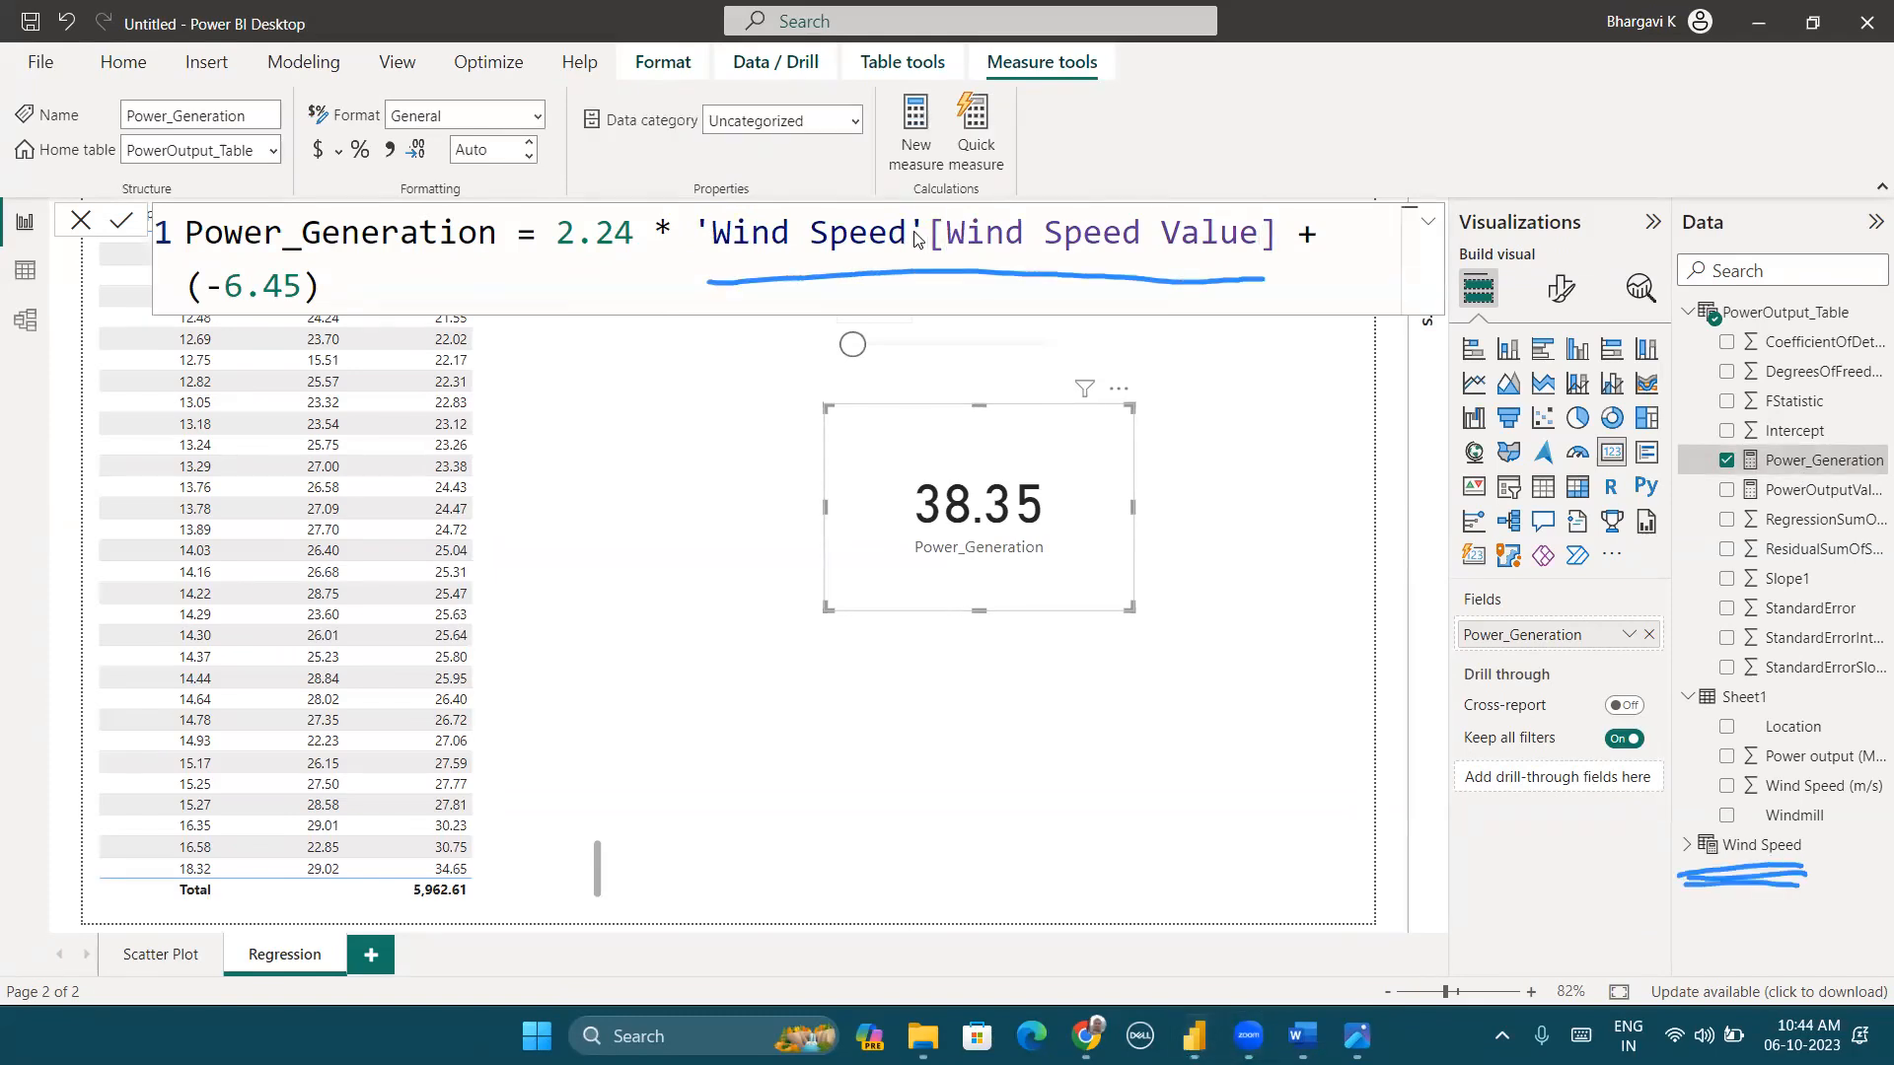
pyautogui.moveTo(569, 292)
pyautogui.mouseDown()
pyautogui.moveTo(581, 267)
pyautogui.moveTo(631, 293)
pyautogui.mouseUp()
pyautogui.moveTo(875, 292); pyautogui.dragTo(948, 311)
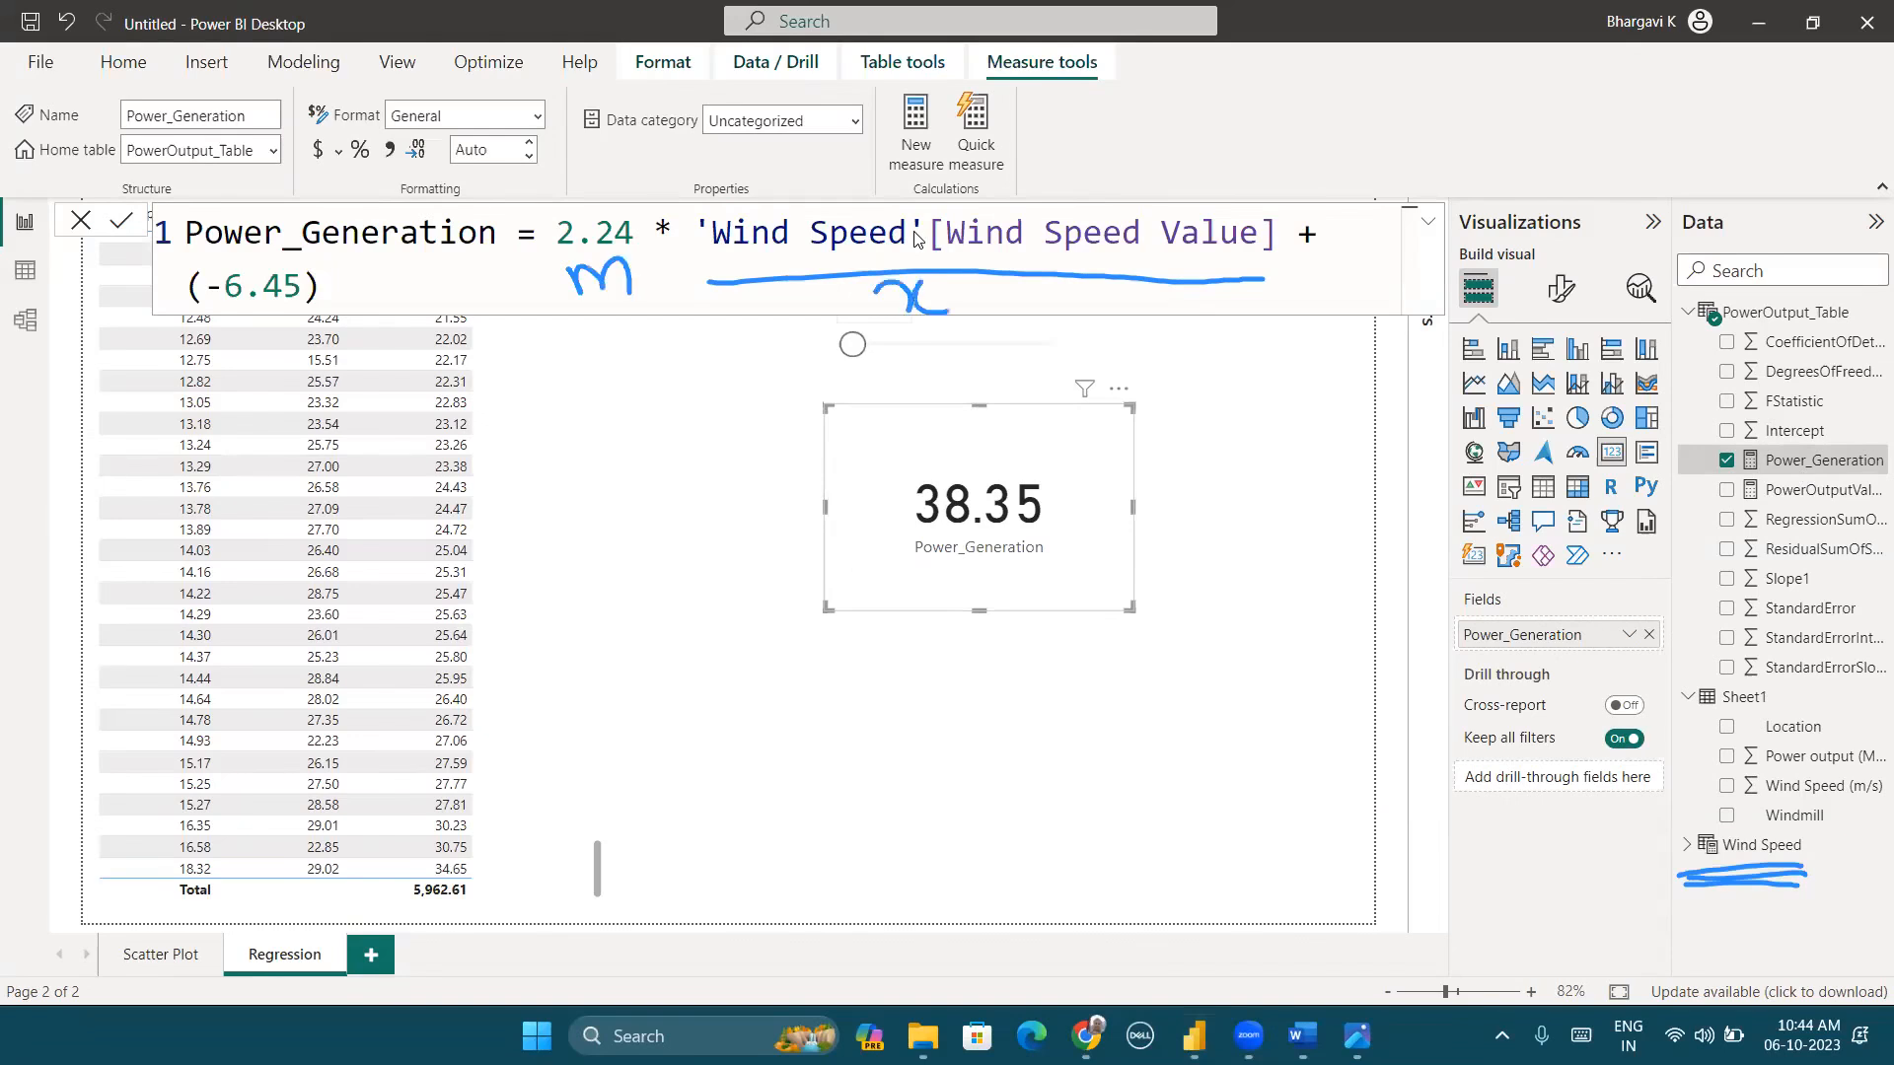
pyautogui.moveTo(267, 318); pyautogui.dragTo(267, 343)
pyautogui.moveTo(339, 288); pyautogui.dragTo(170, 219)
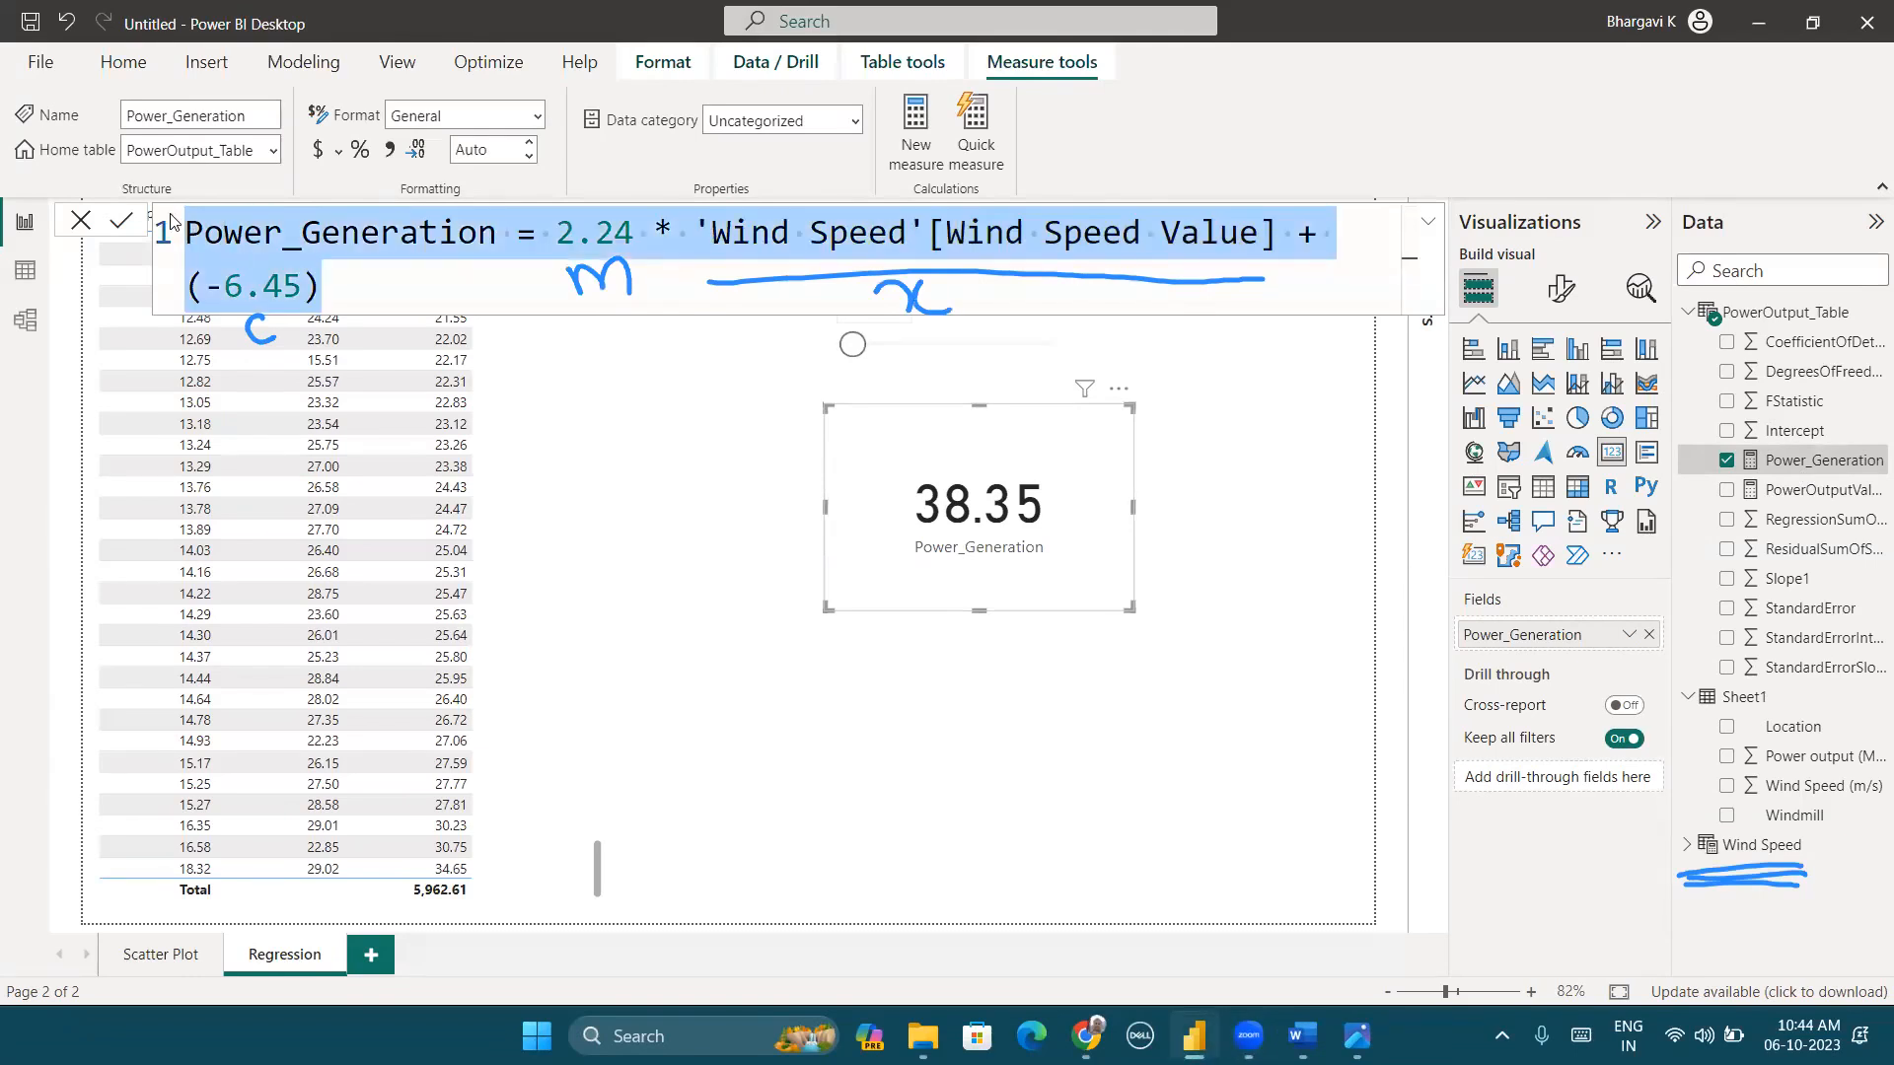
pyautogui.click(673, 104)
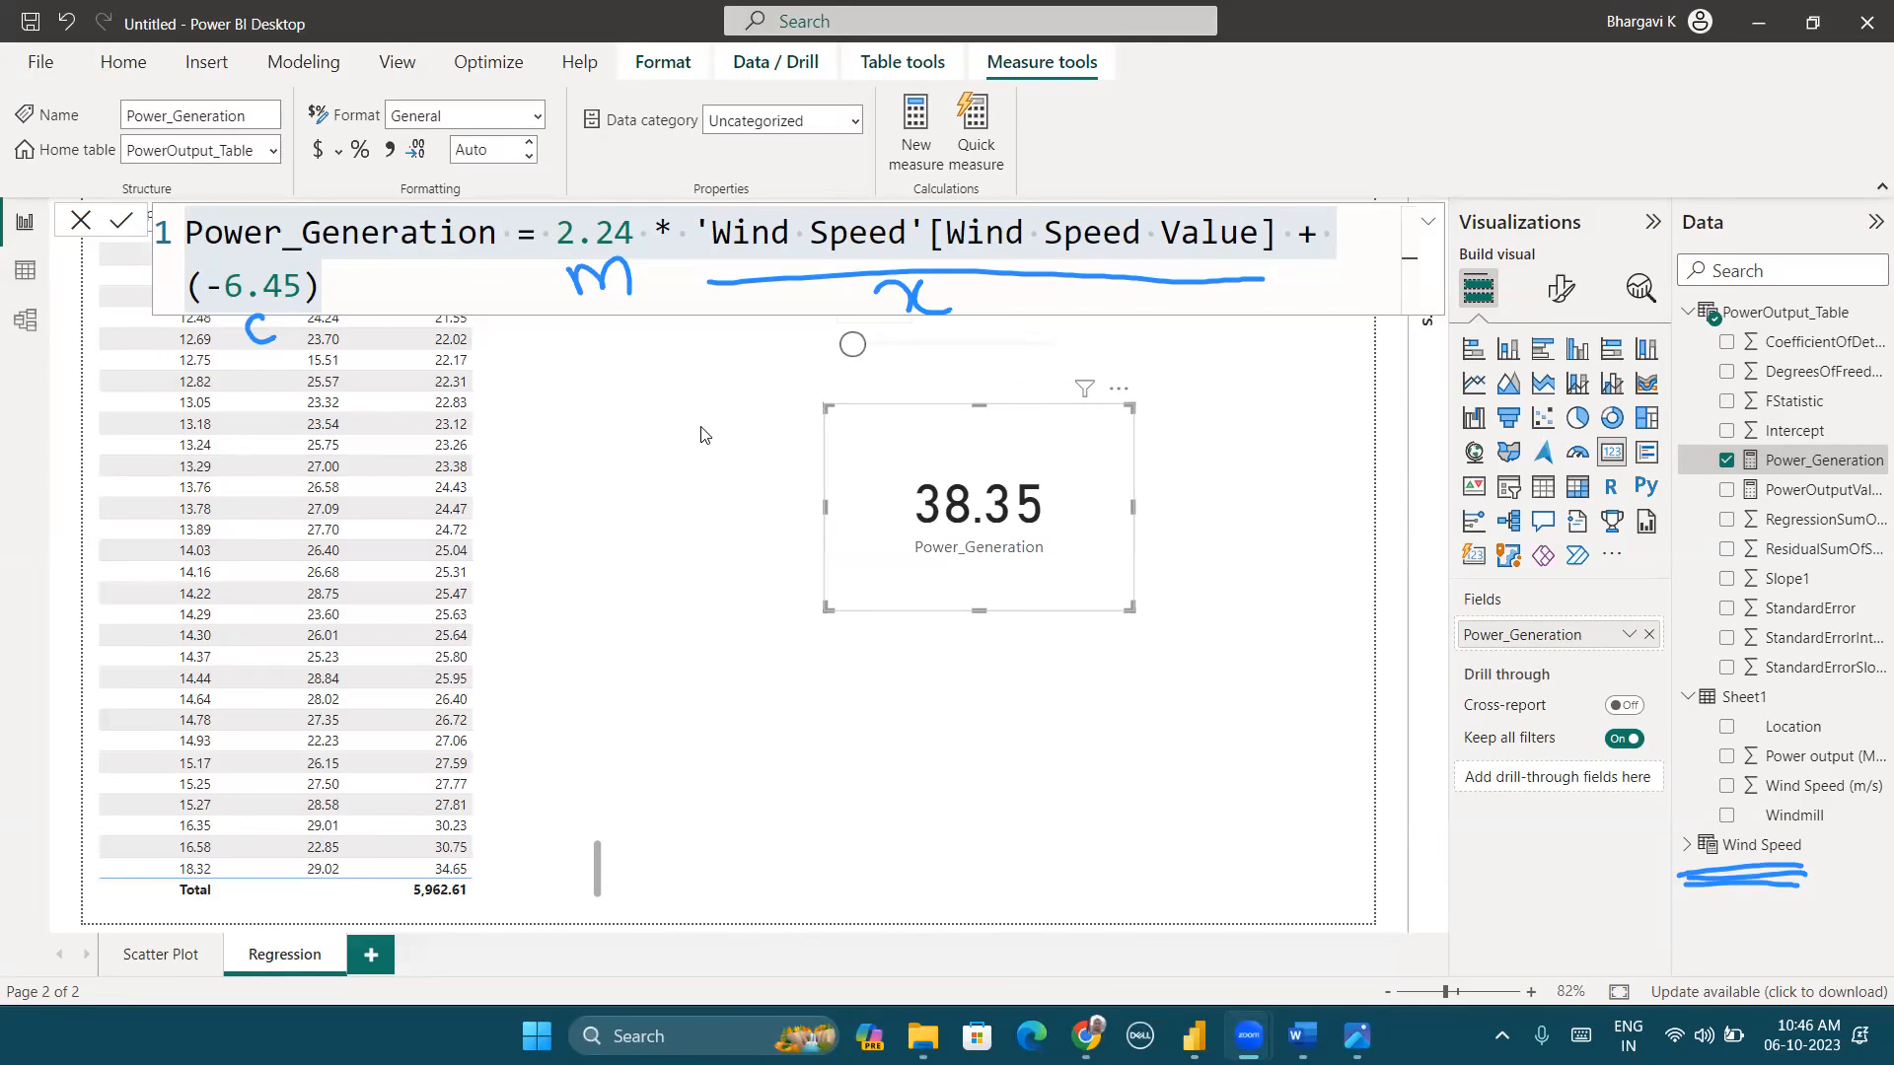
# Step: Commit the edited Power_Generation measure and set the Wind Speed slicer to 25
pyautogui.click(1038, 292)
pyautogui.press('Return')
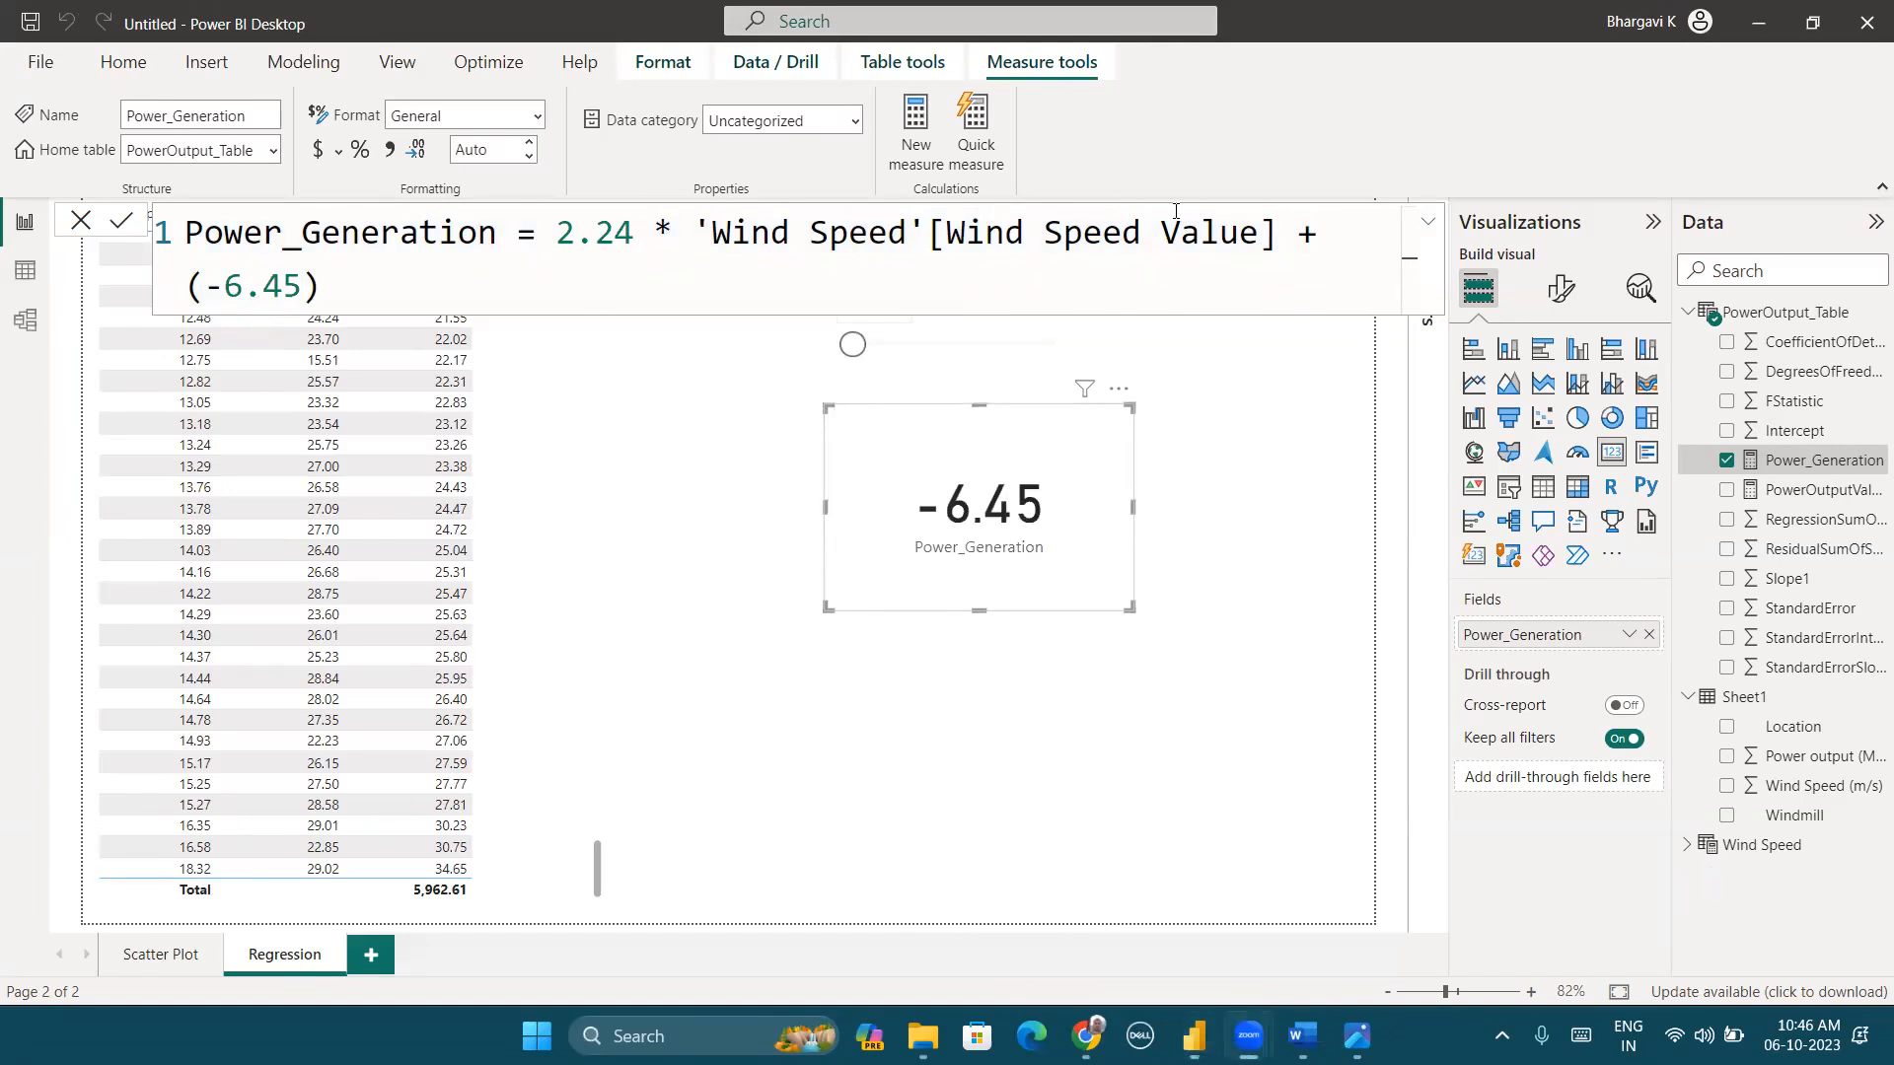
pyautogui.click(1231, 625)
pyautogui.click(874, 314)
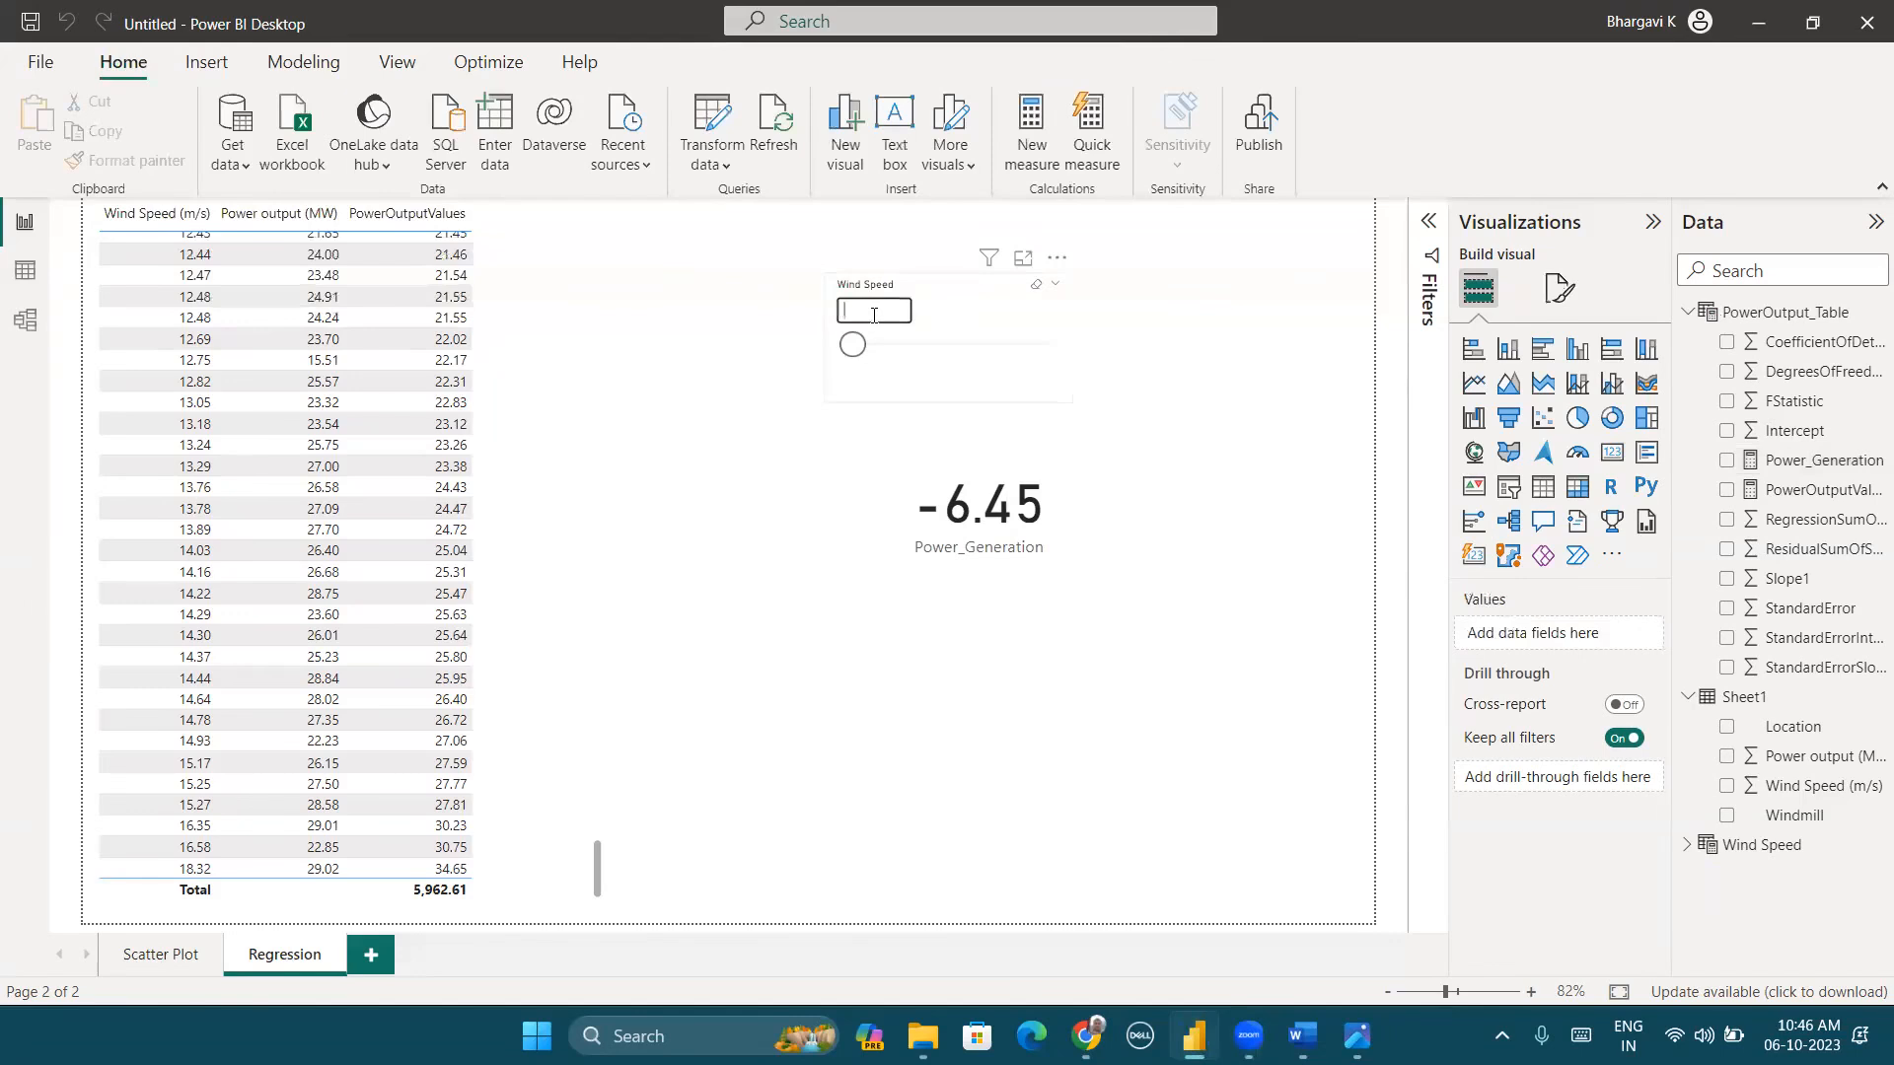
pyautogui.write('25')
pyautogui.press('Return')
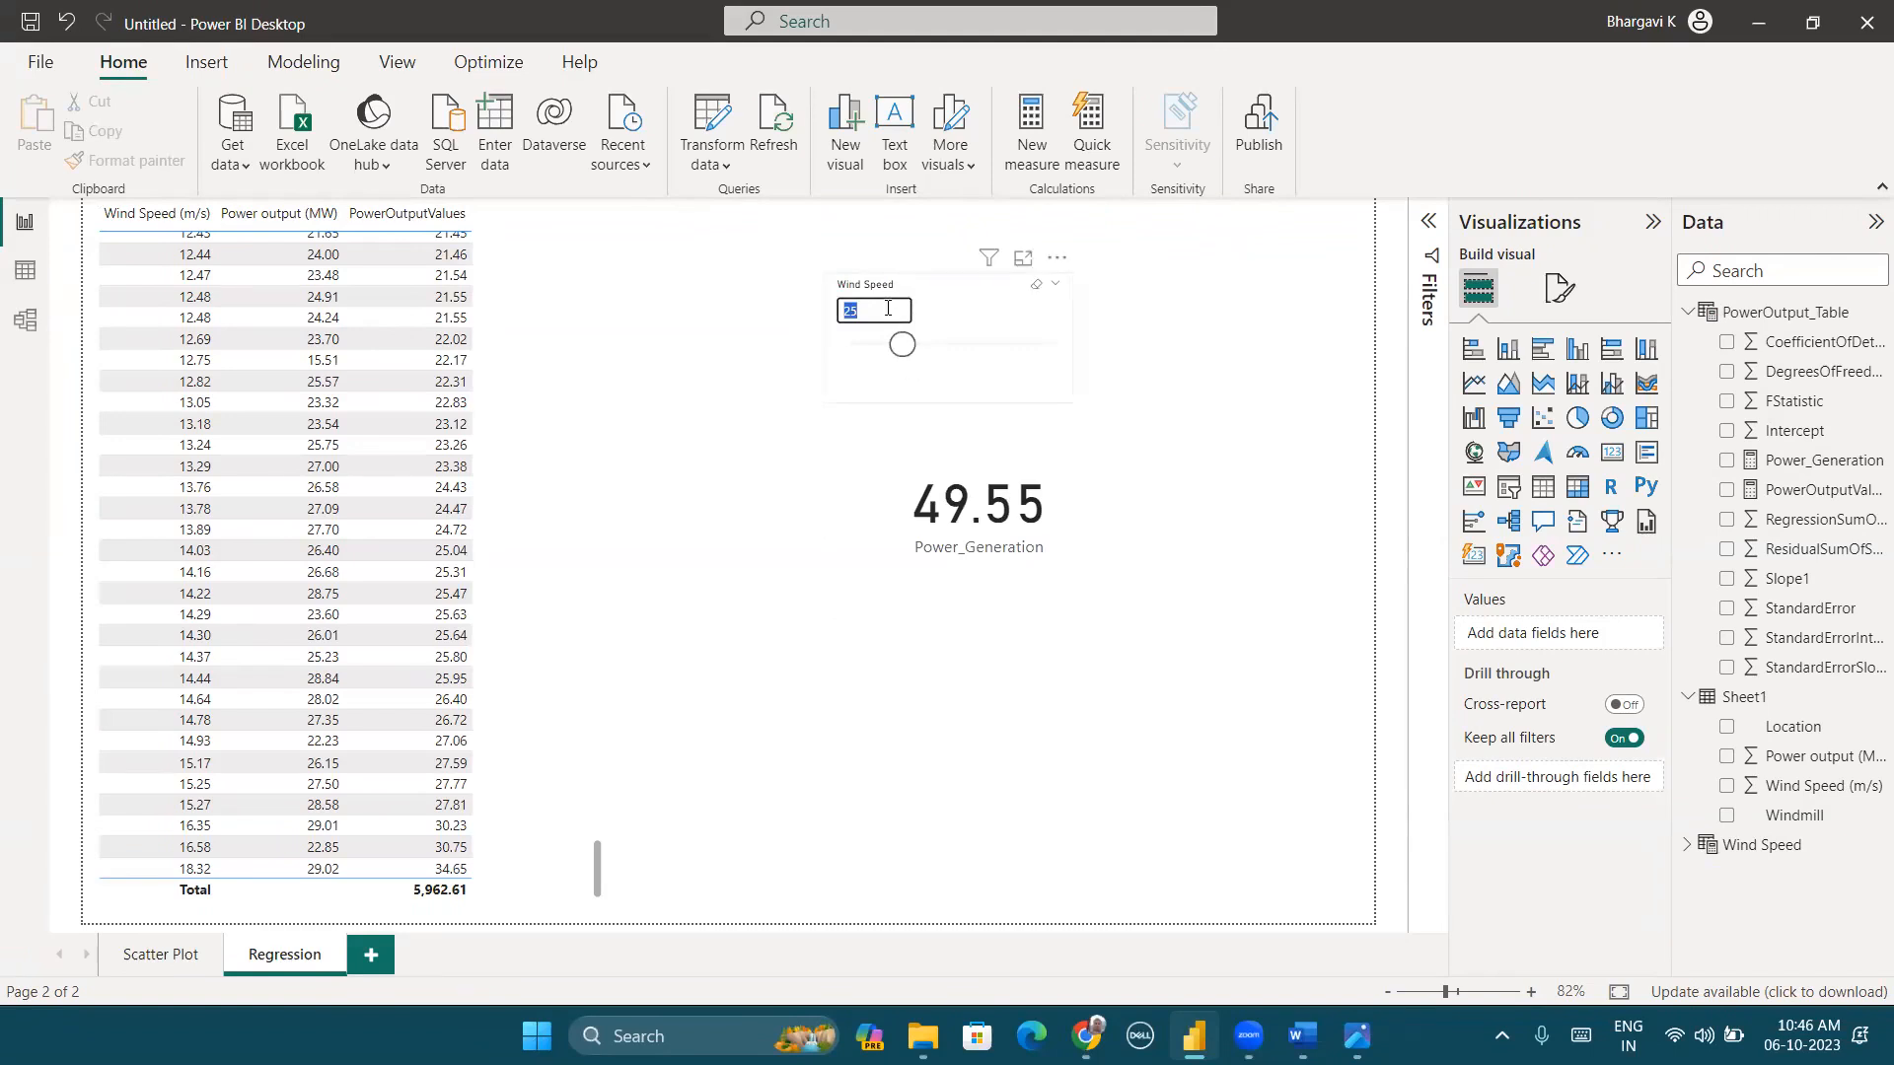
# Step: Test the predicted power generation by setting the Wind Speed slicer to 30, 40 and finally 20
pyautogui.write('30')
pyautogui.press('Return')
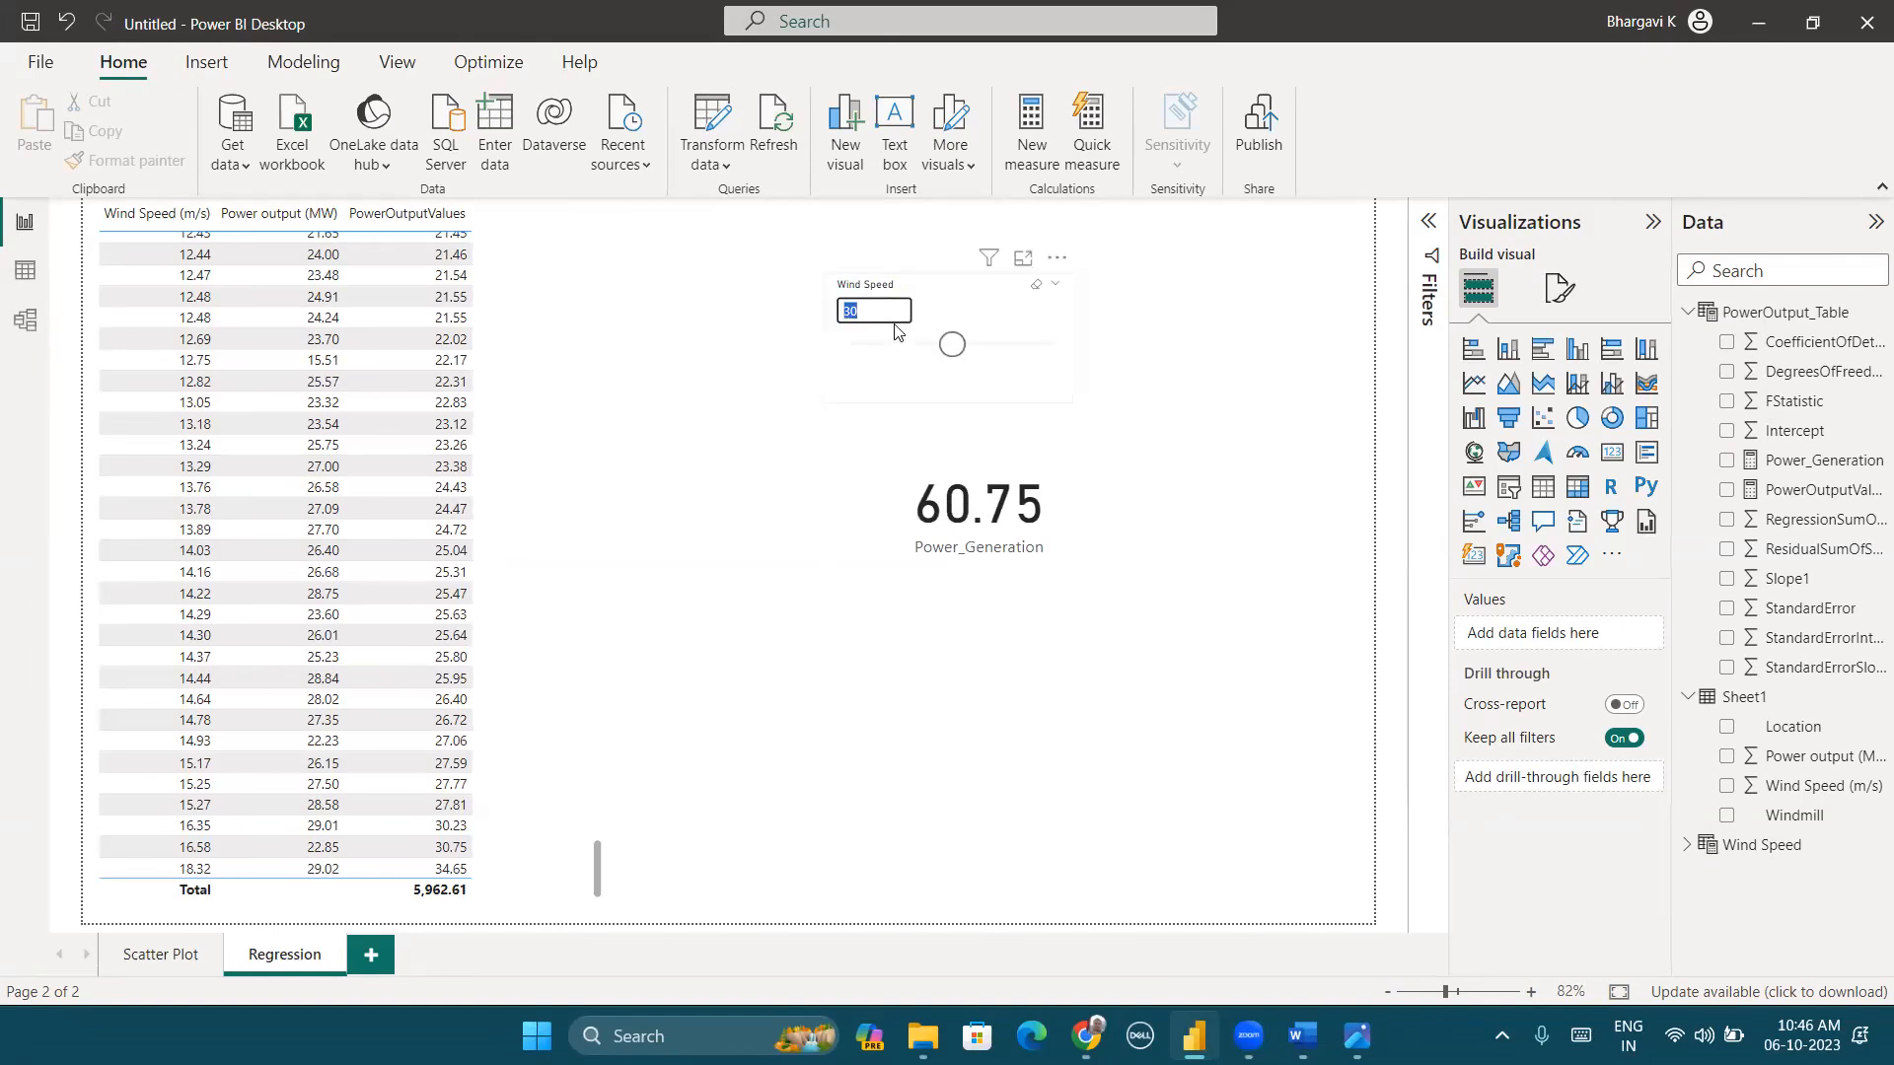
pyautogui.write('40')
pyautogui.press('Return')
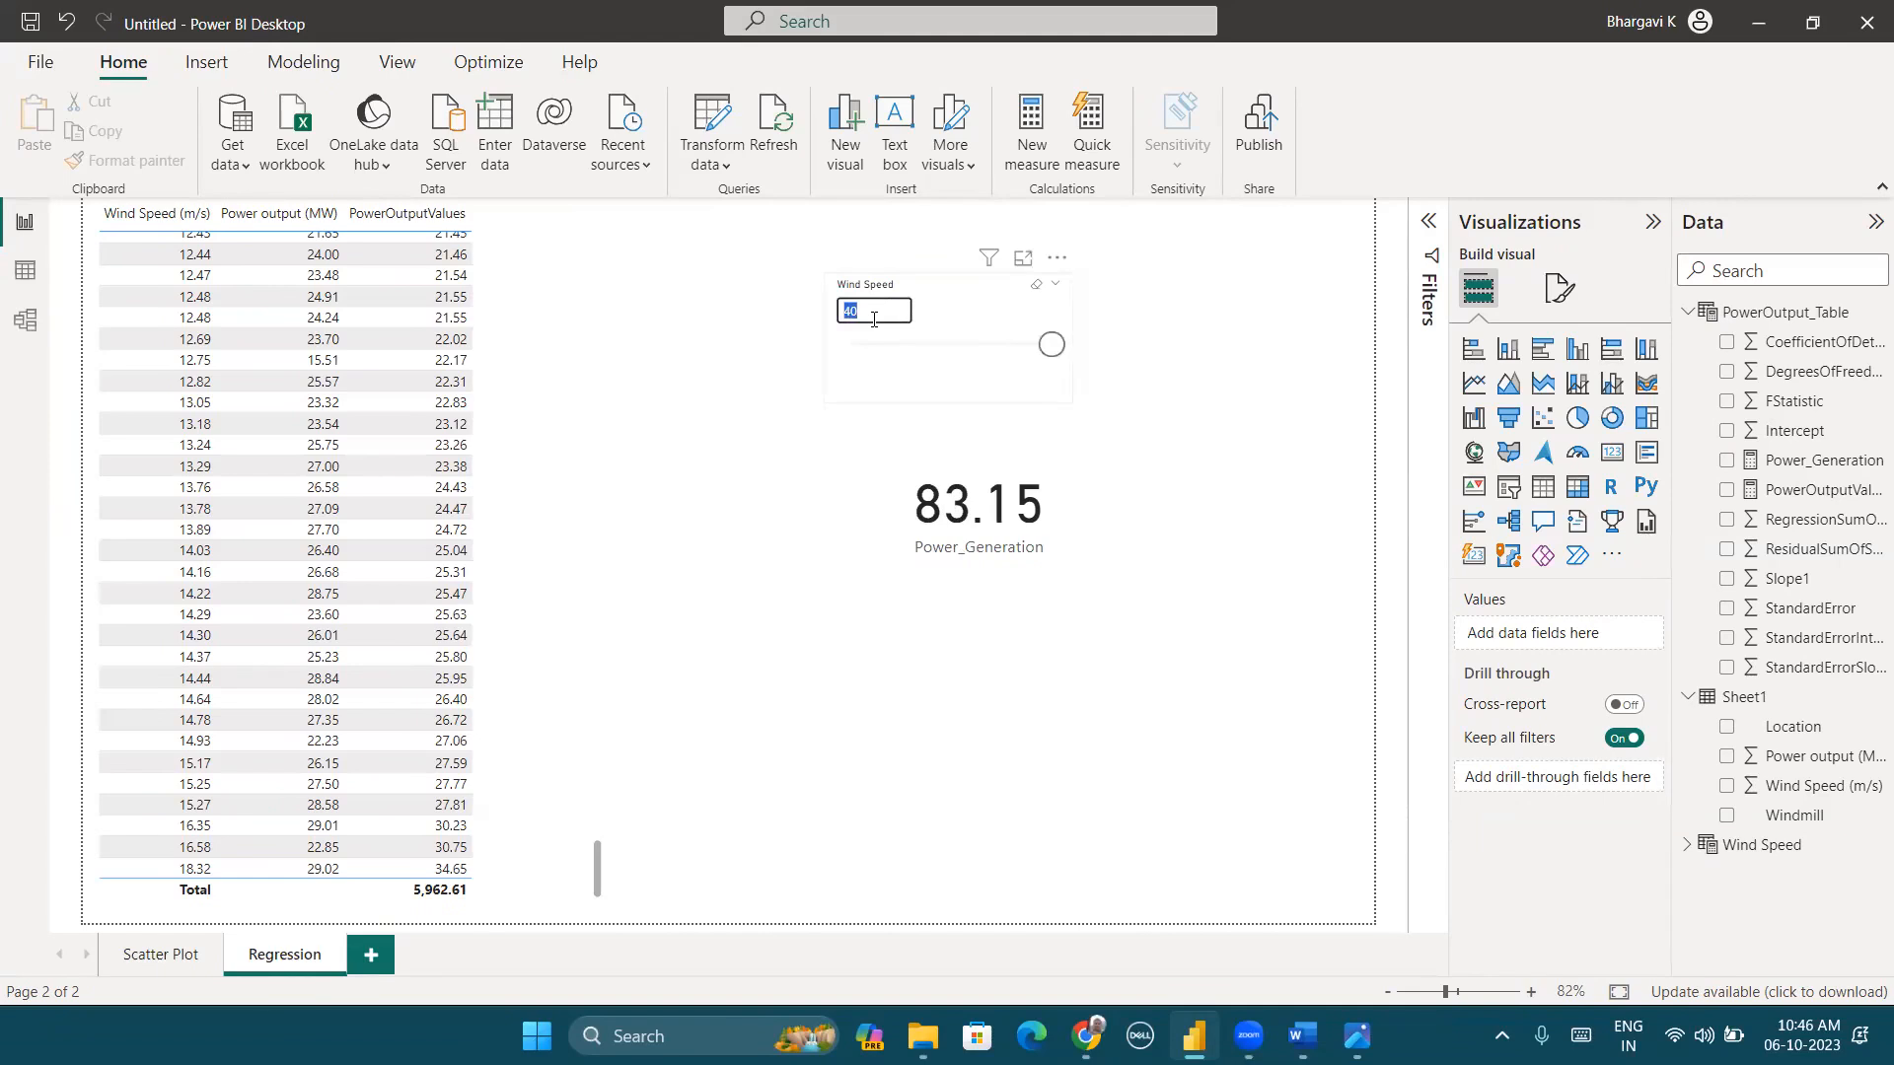
pyautogui.write('20')
pyautogui.press('Return')
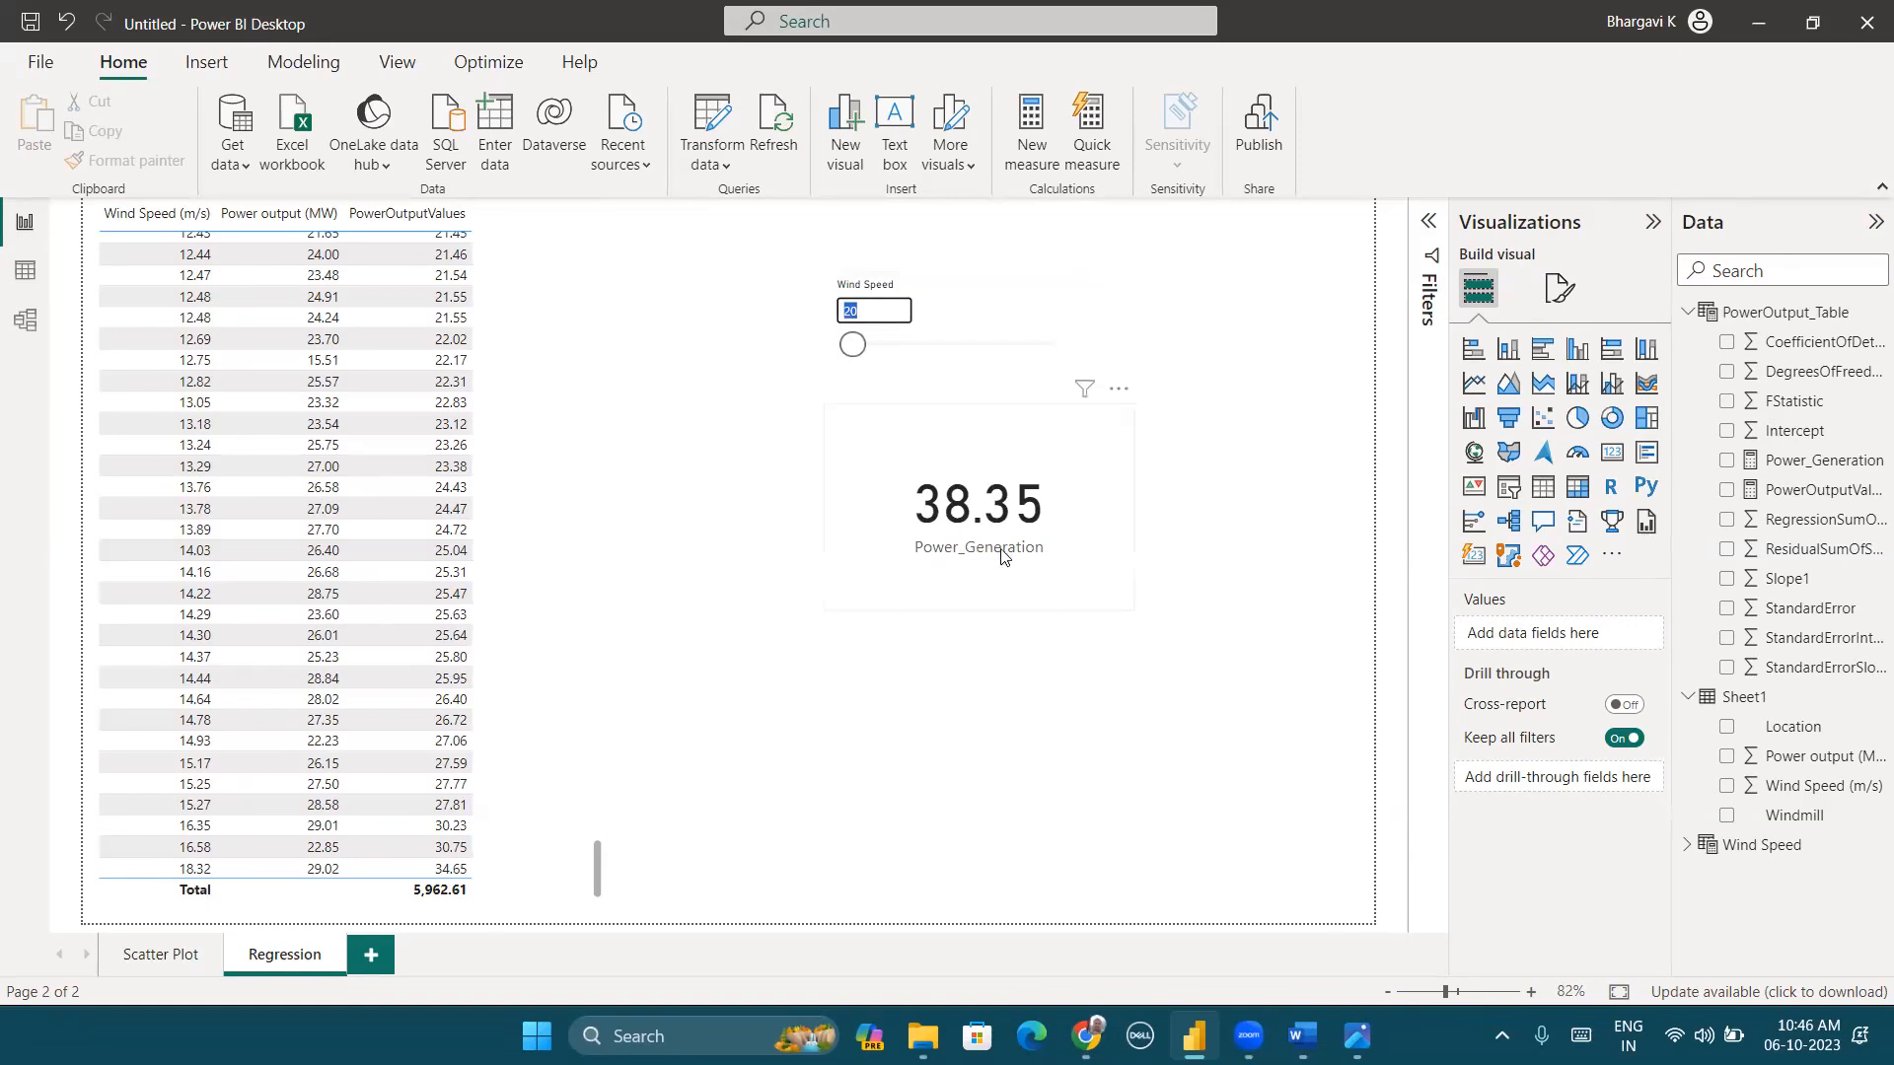
# Step: Sort the regression table by PowerOutputValues in descending order
pyautogui.click(416, 225)
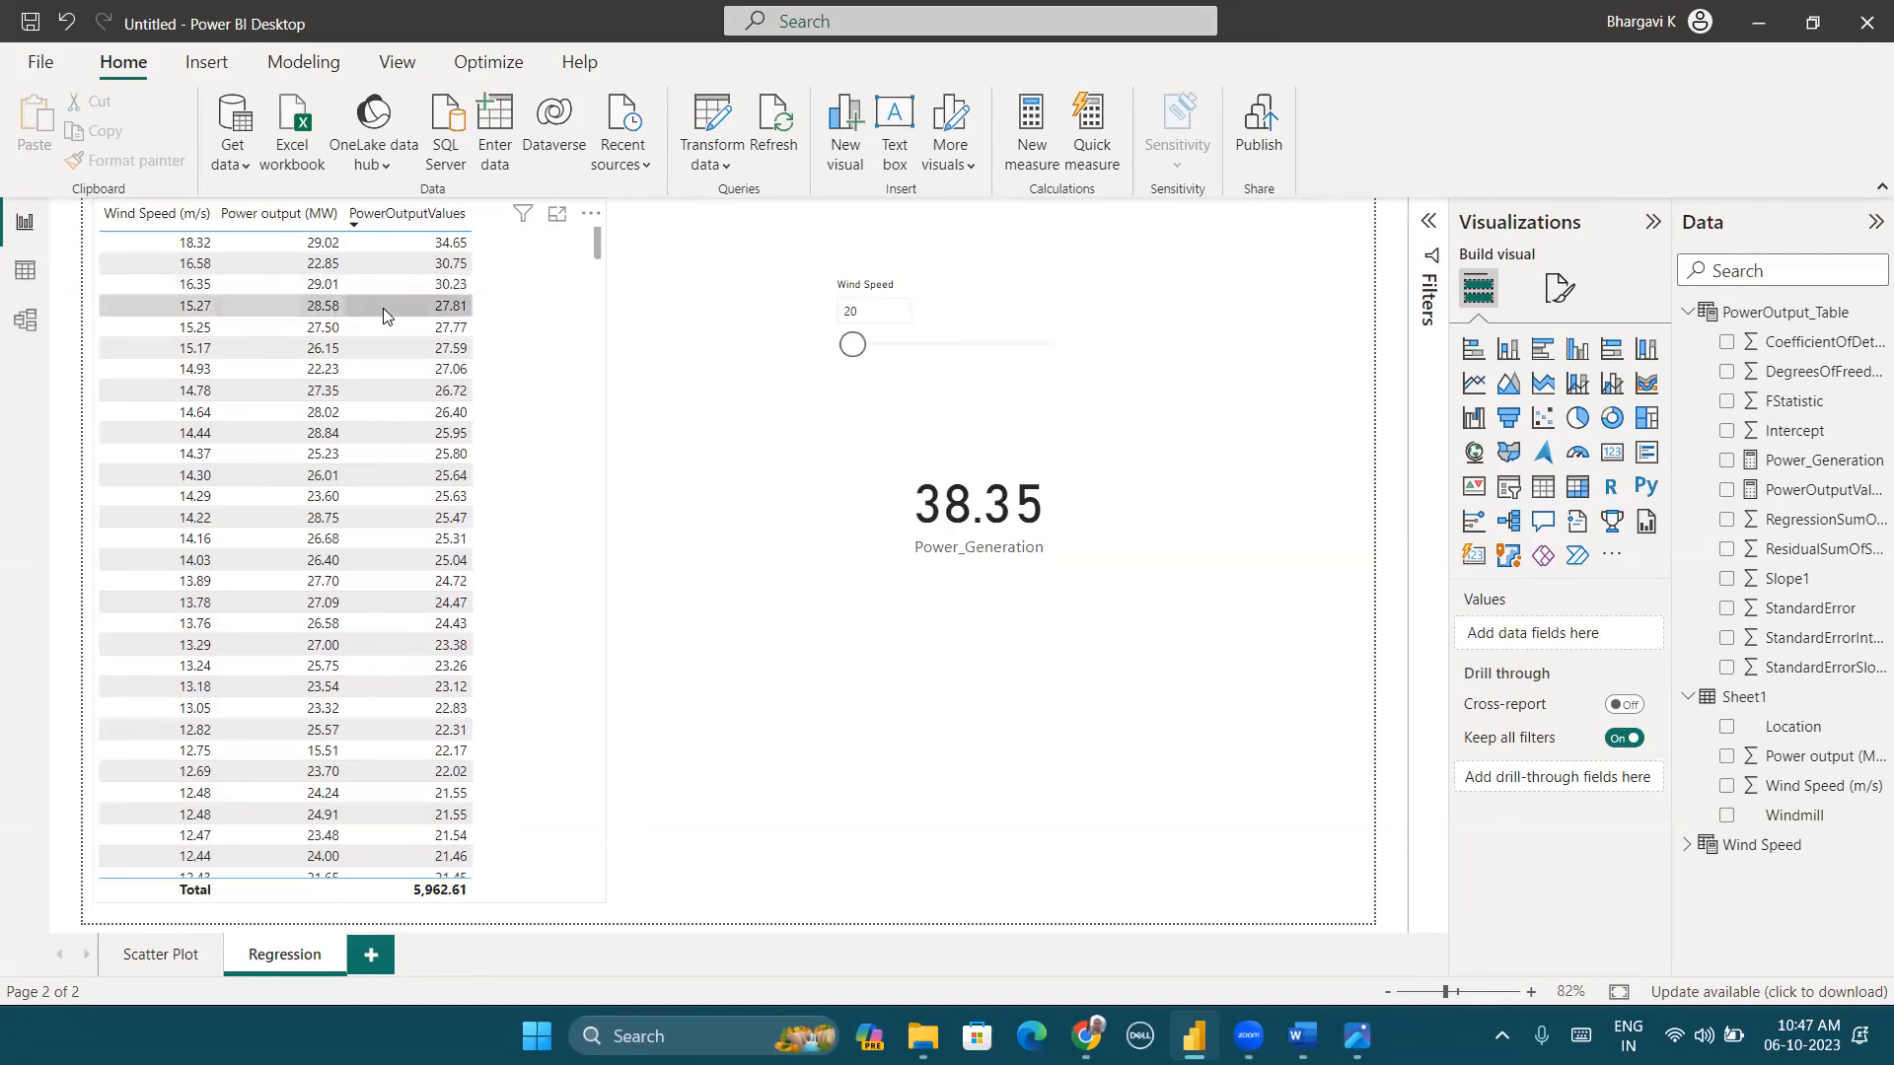
# Step: Shrink the Power_Generation card and match its width to the Wind Speed slicer above it
pyautogui.click(999, 303)
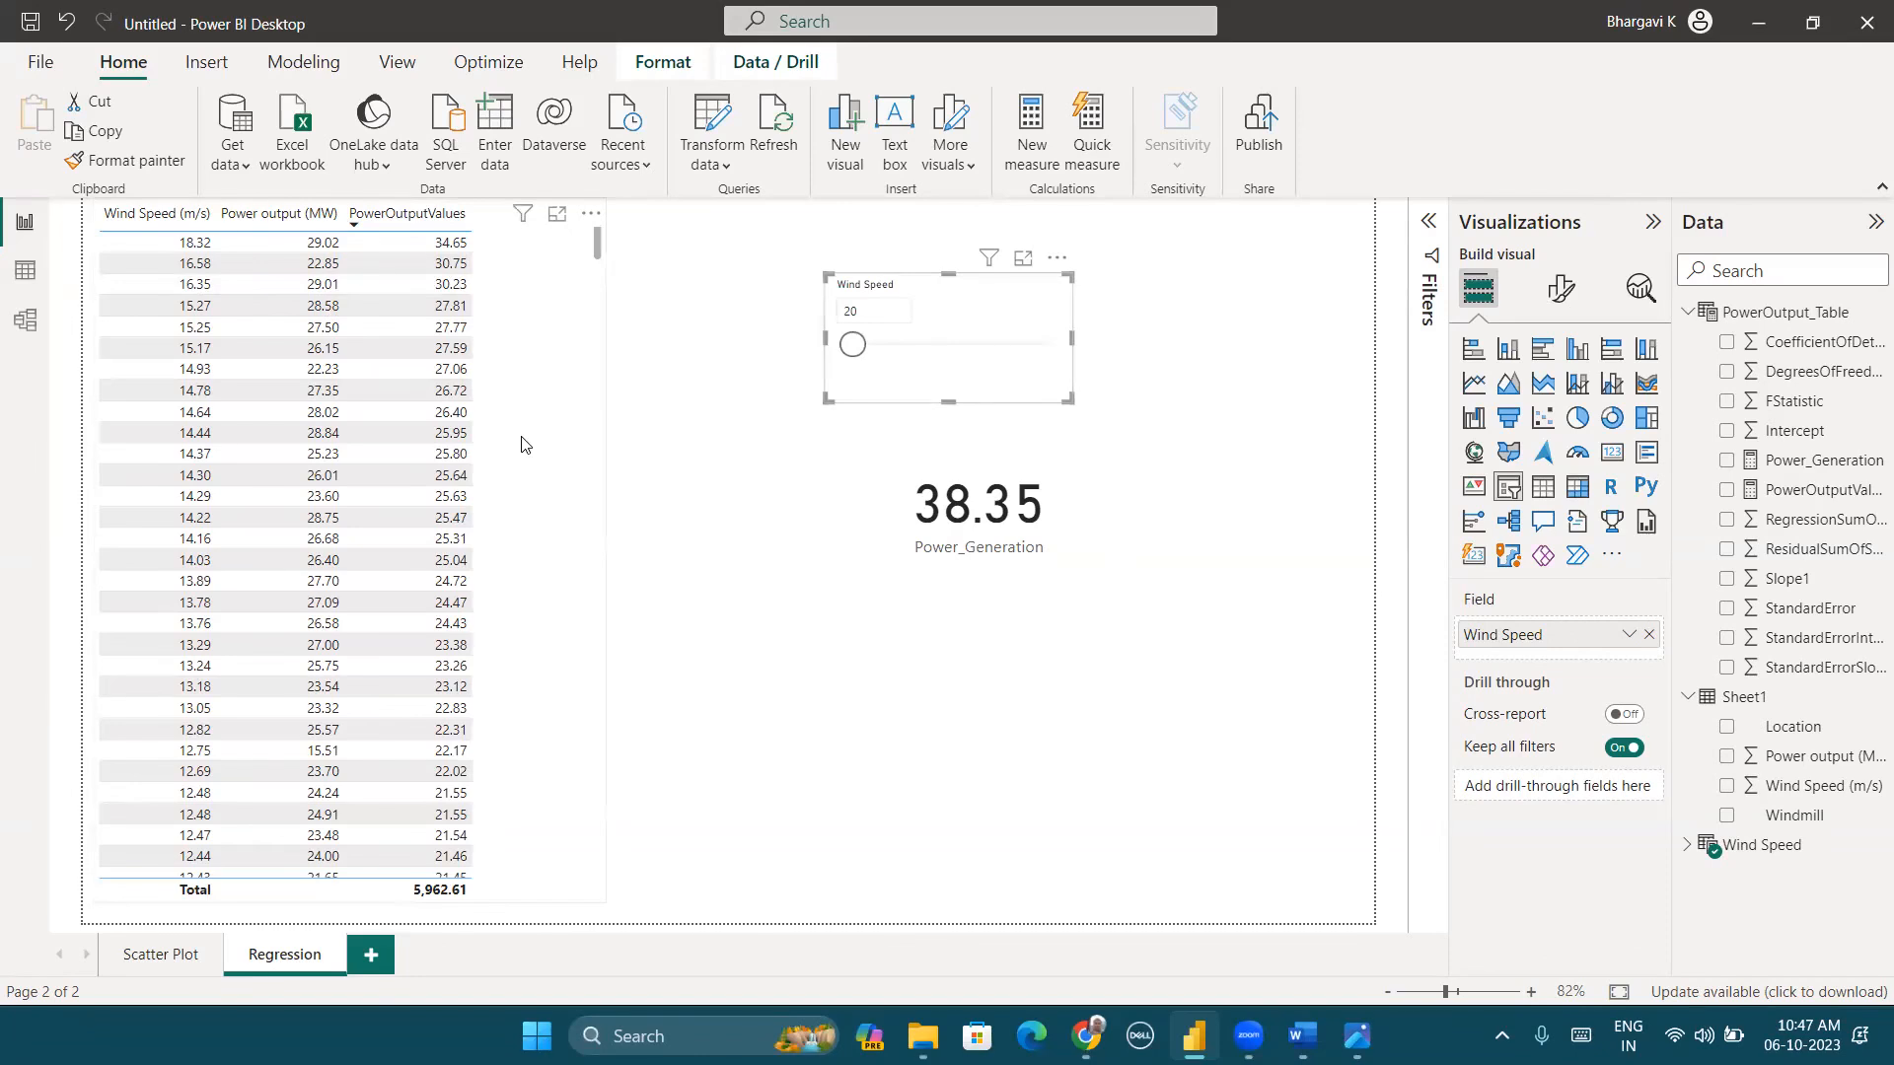
pyautogui.click(886, 302)
pyautogui.click(987, 479)
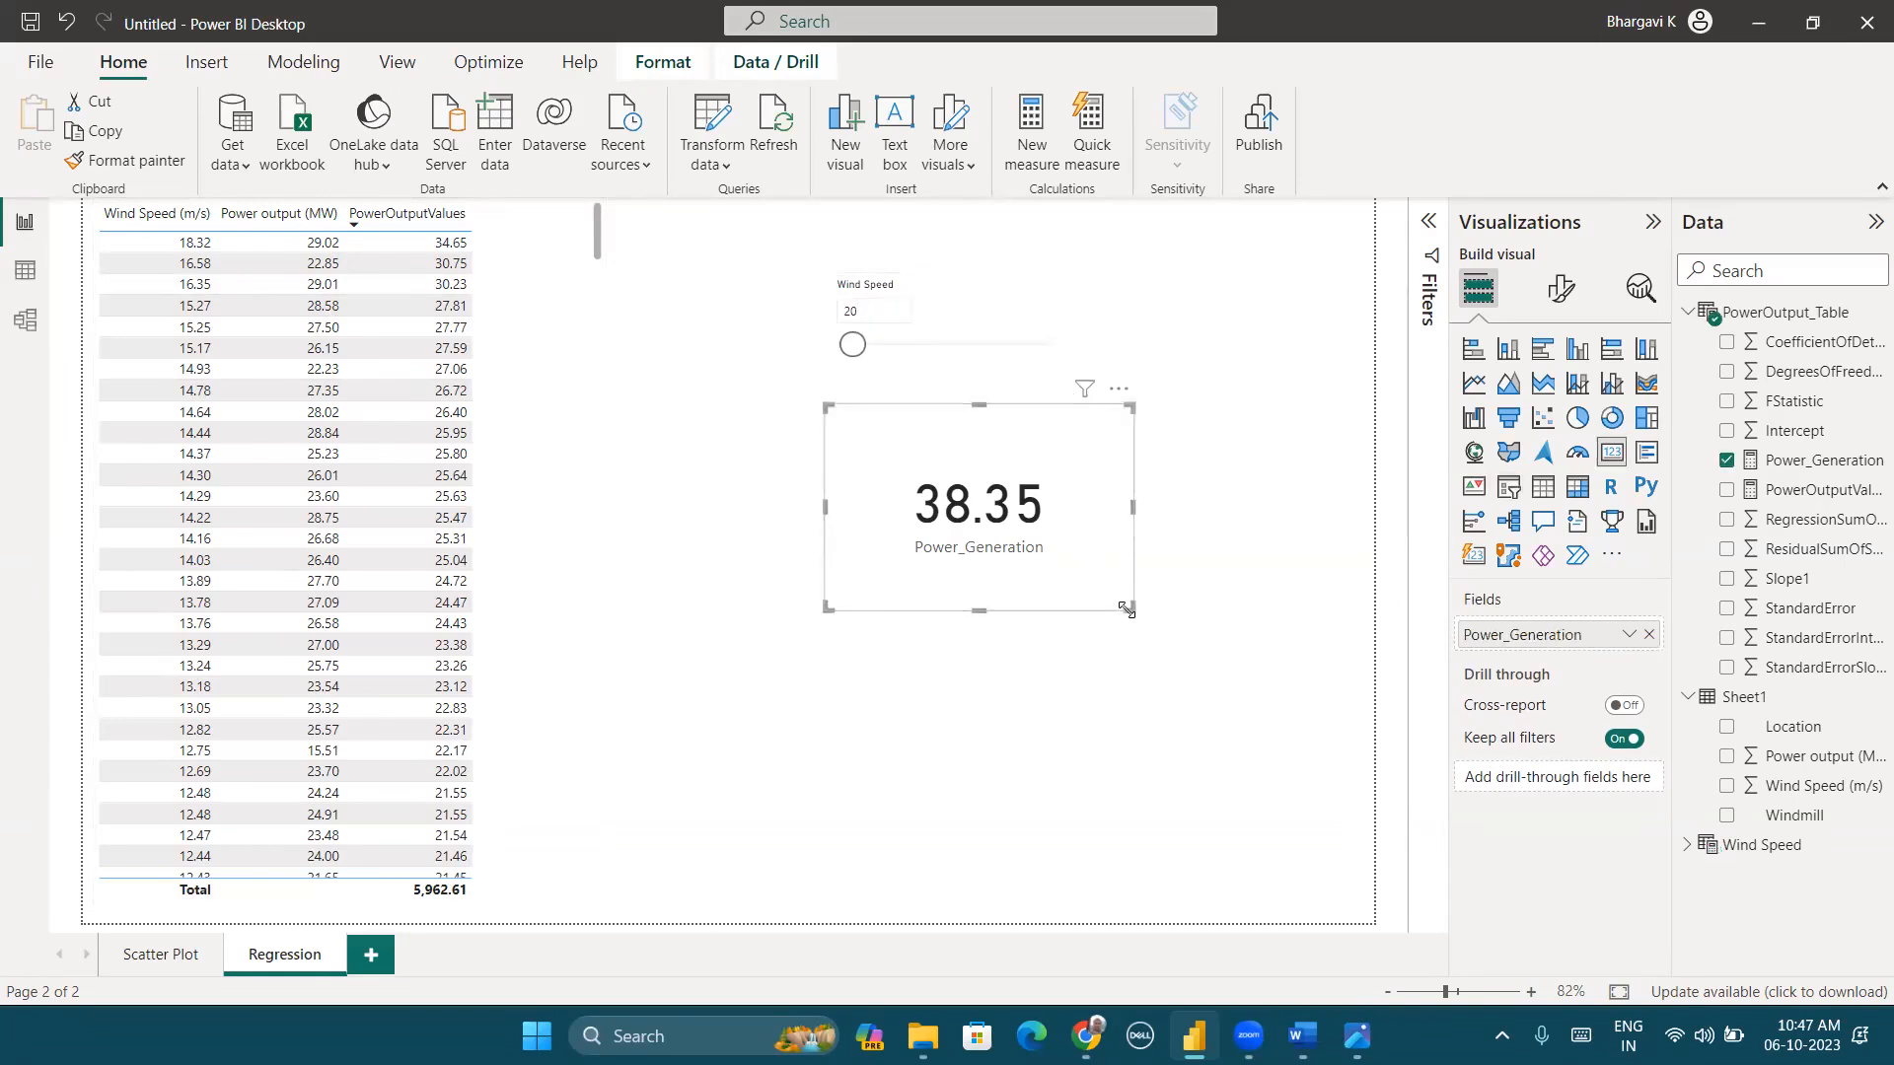
pyautogui.moveTo(1126, 608); pyautogui.dragTo(1053, 562)
pyautogui.click(1054, 565)
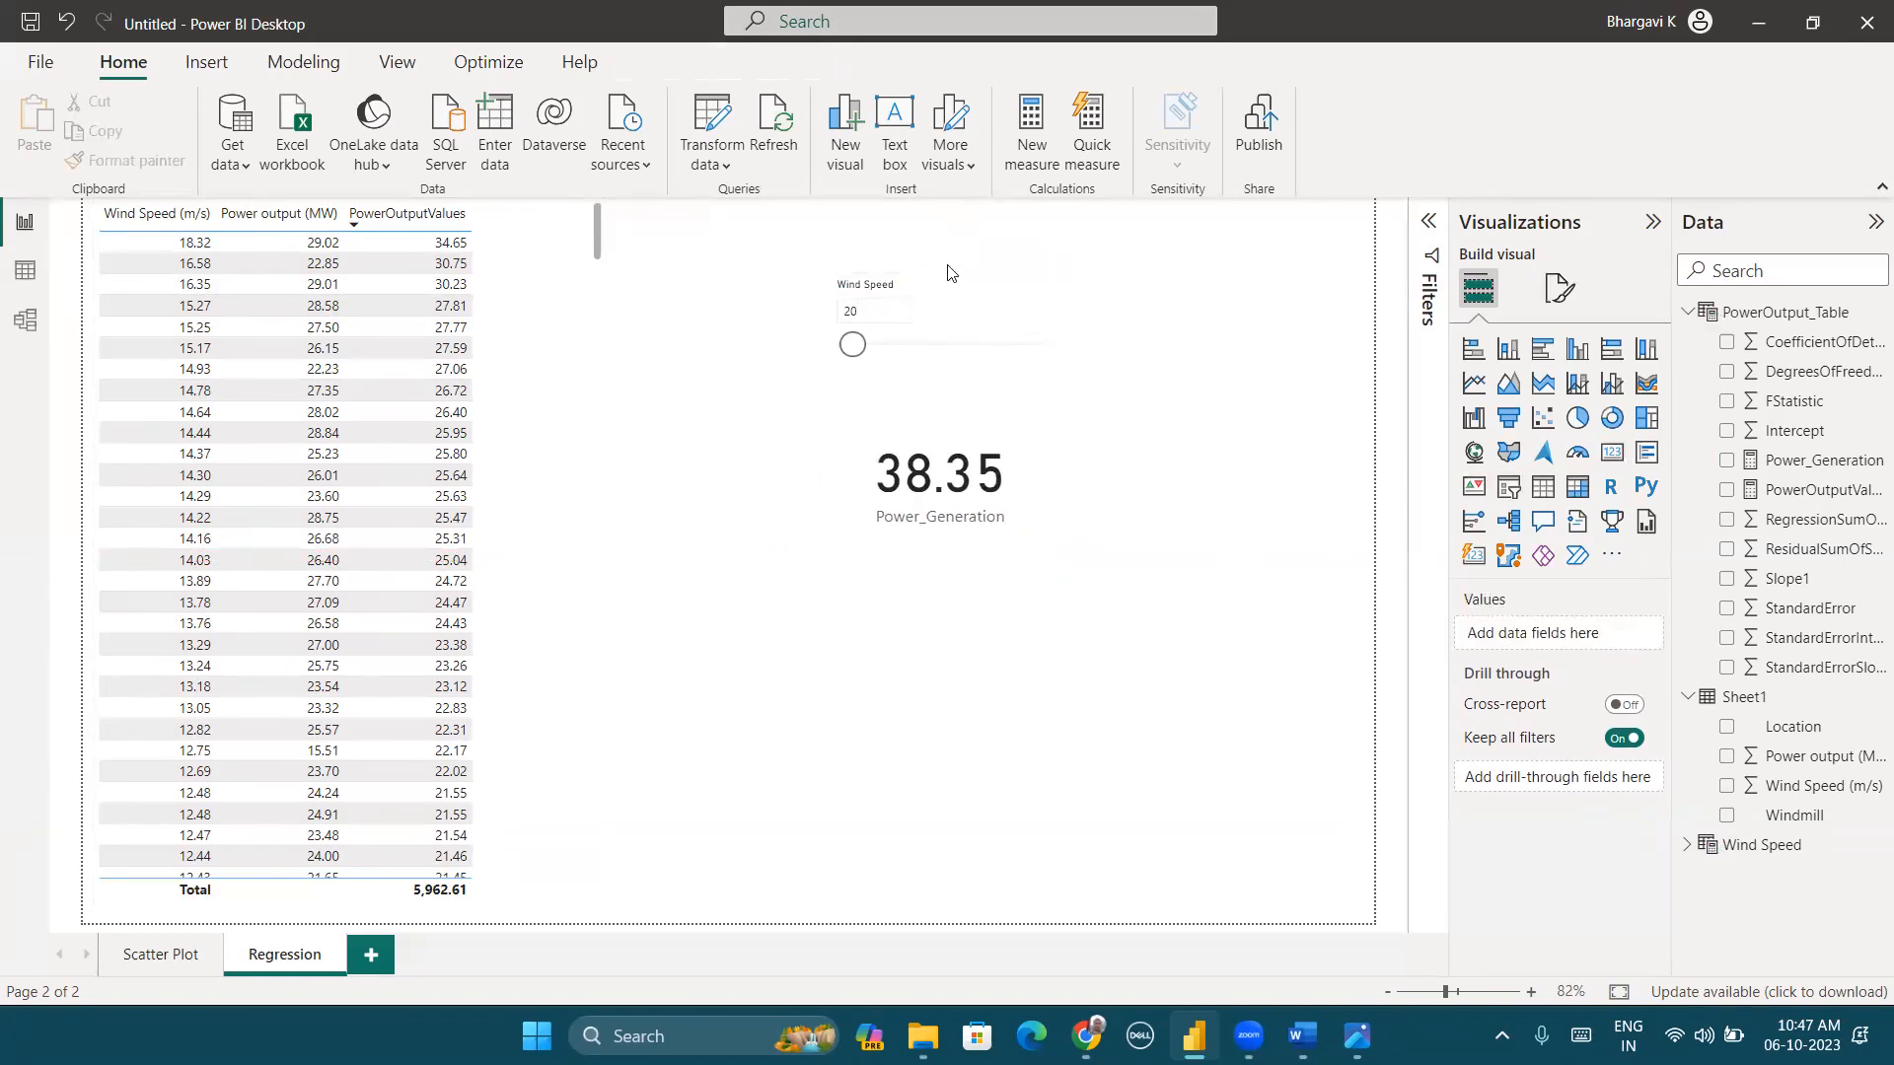
pyautogui.click(952, 299)
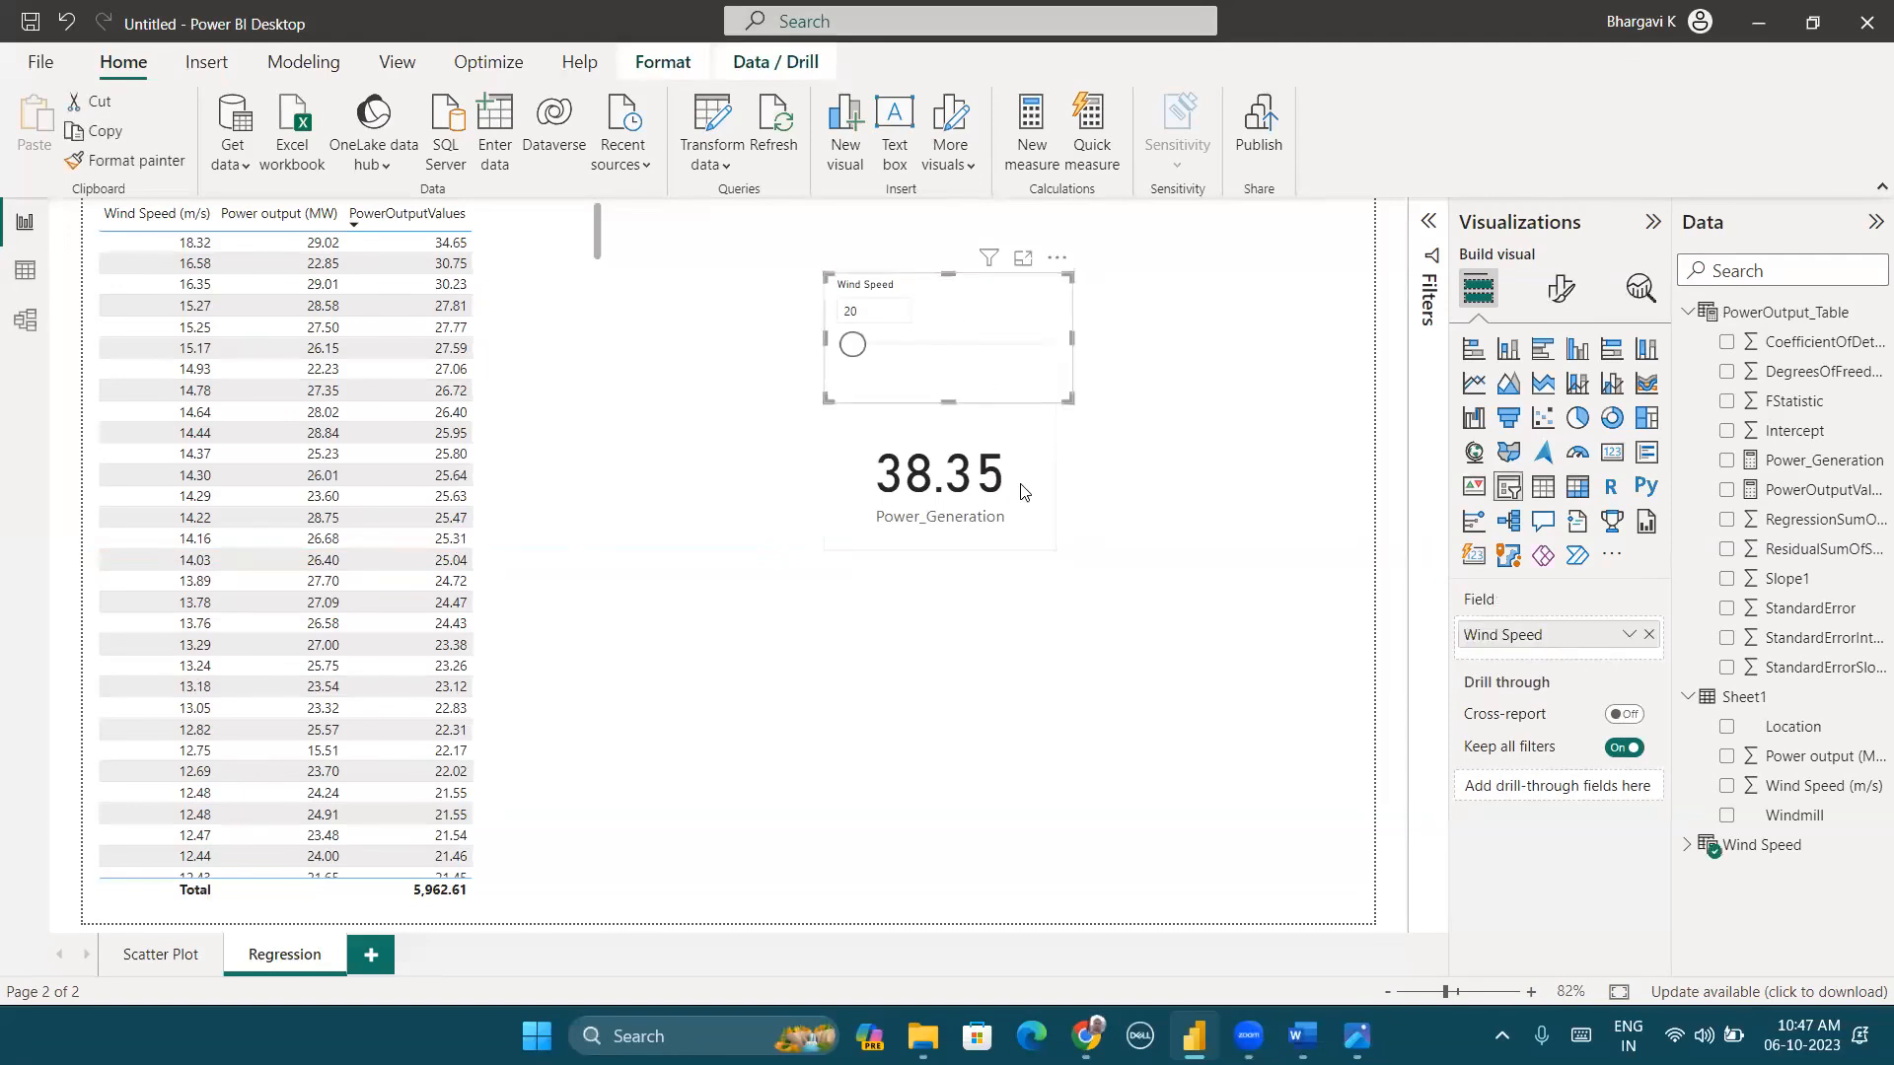
pyautogui.click(1021, 492)
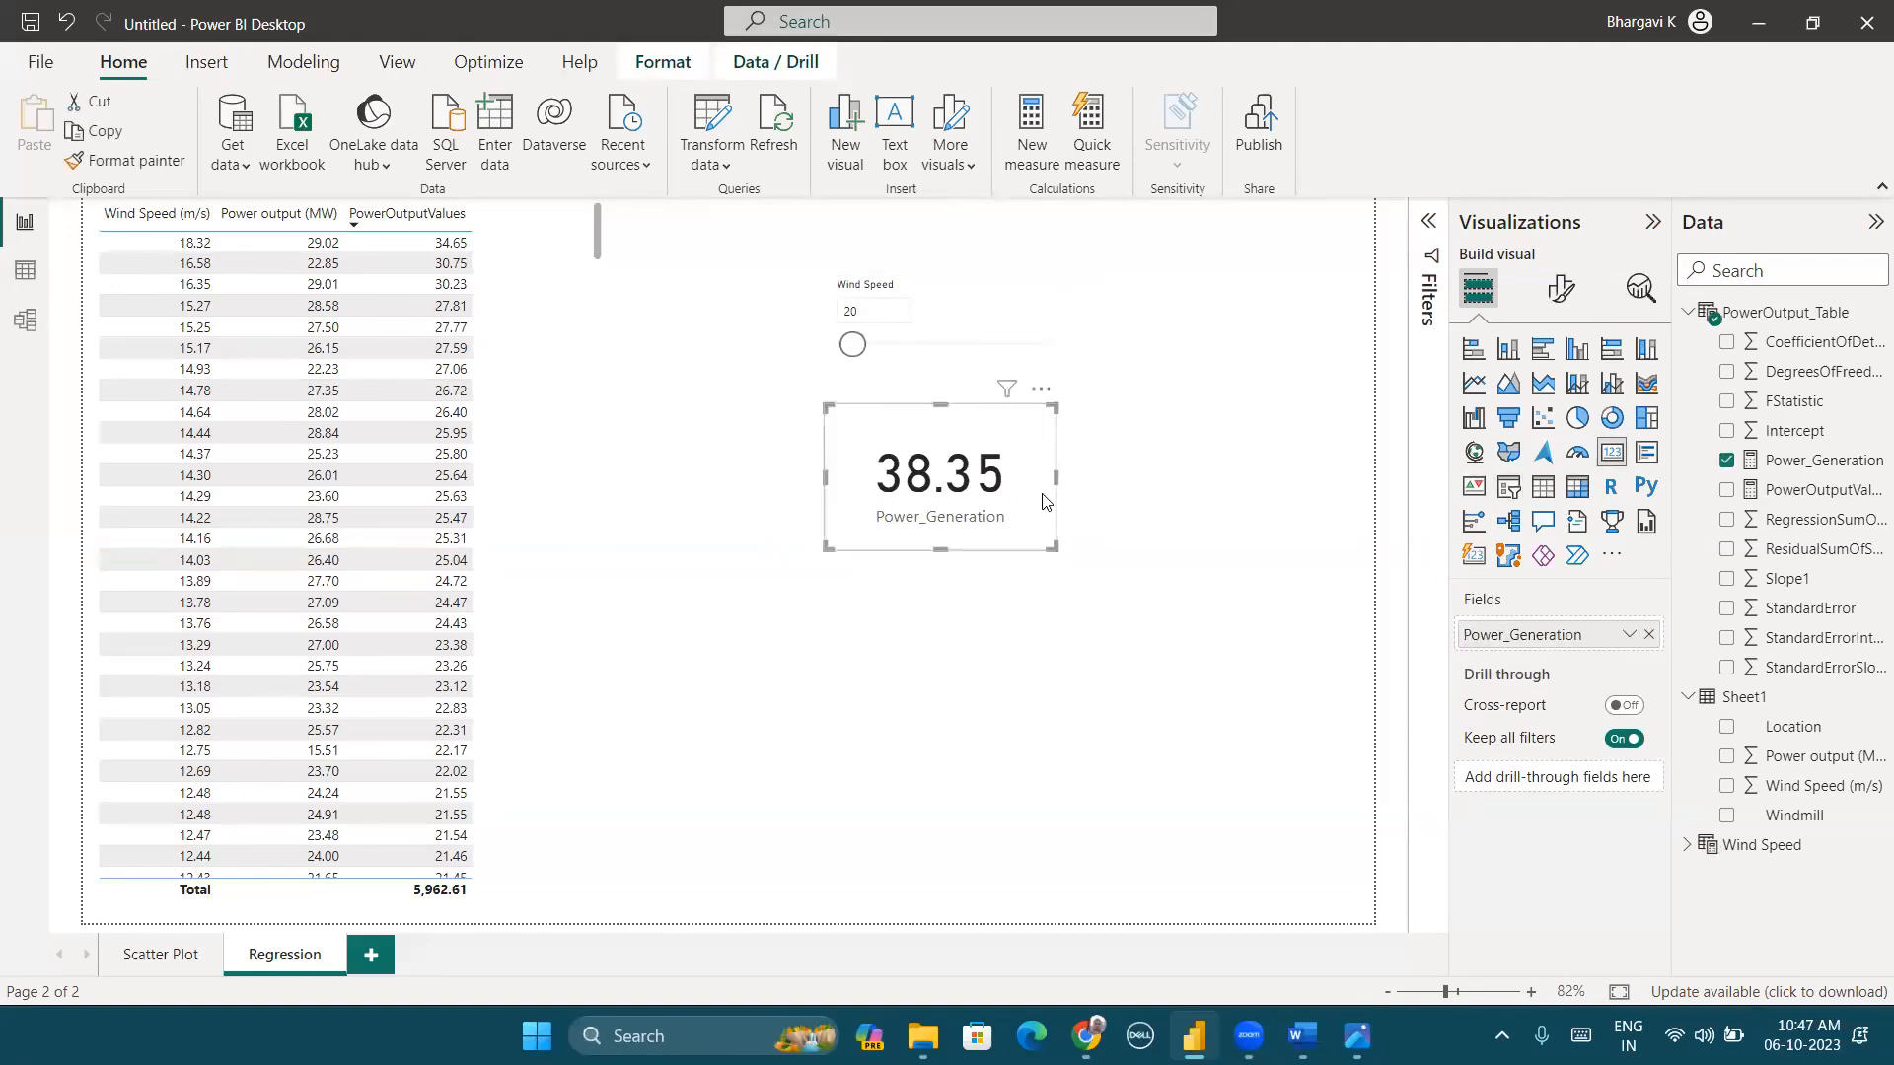
pyautogui.moveTo(1053, 479); pyautogui.dragTo(1073, 480)
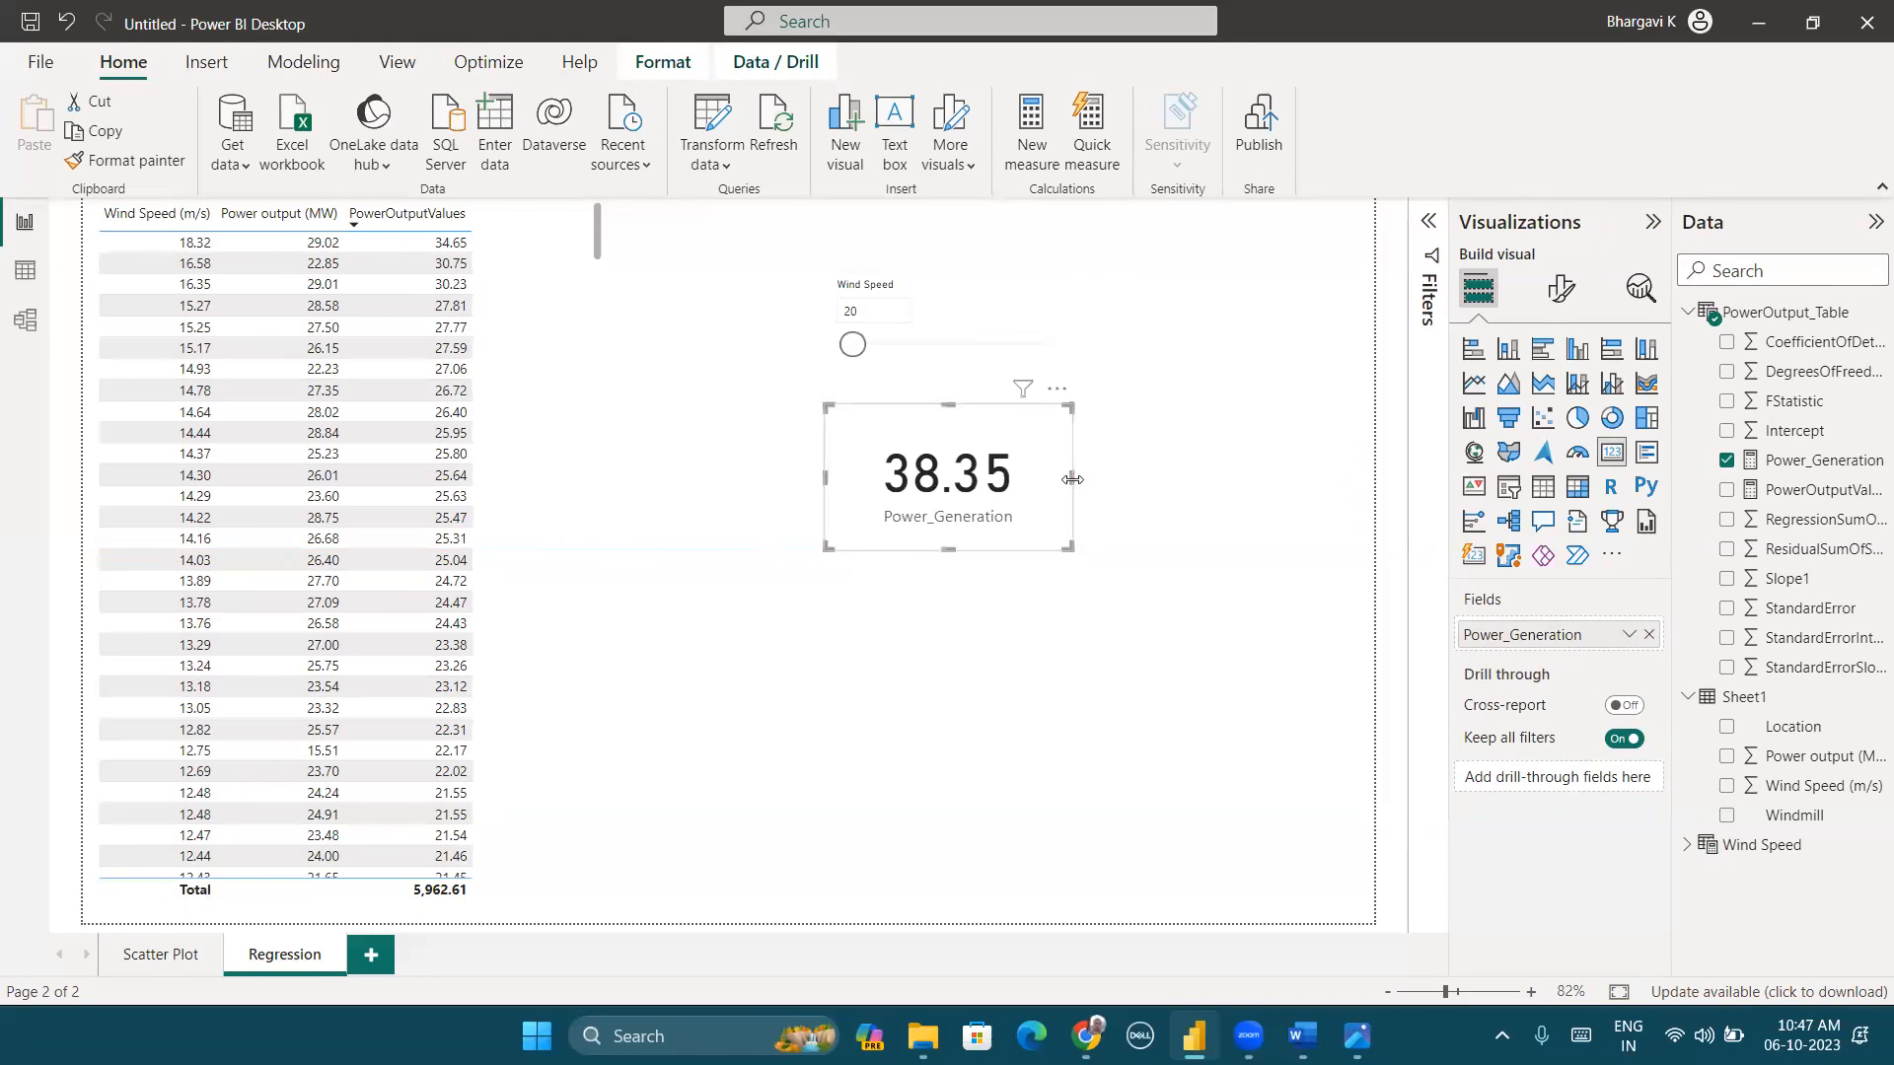
pyautogui.click(1065, 628)
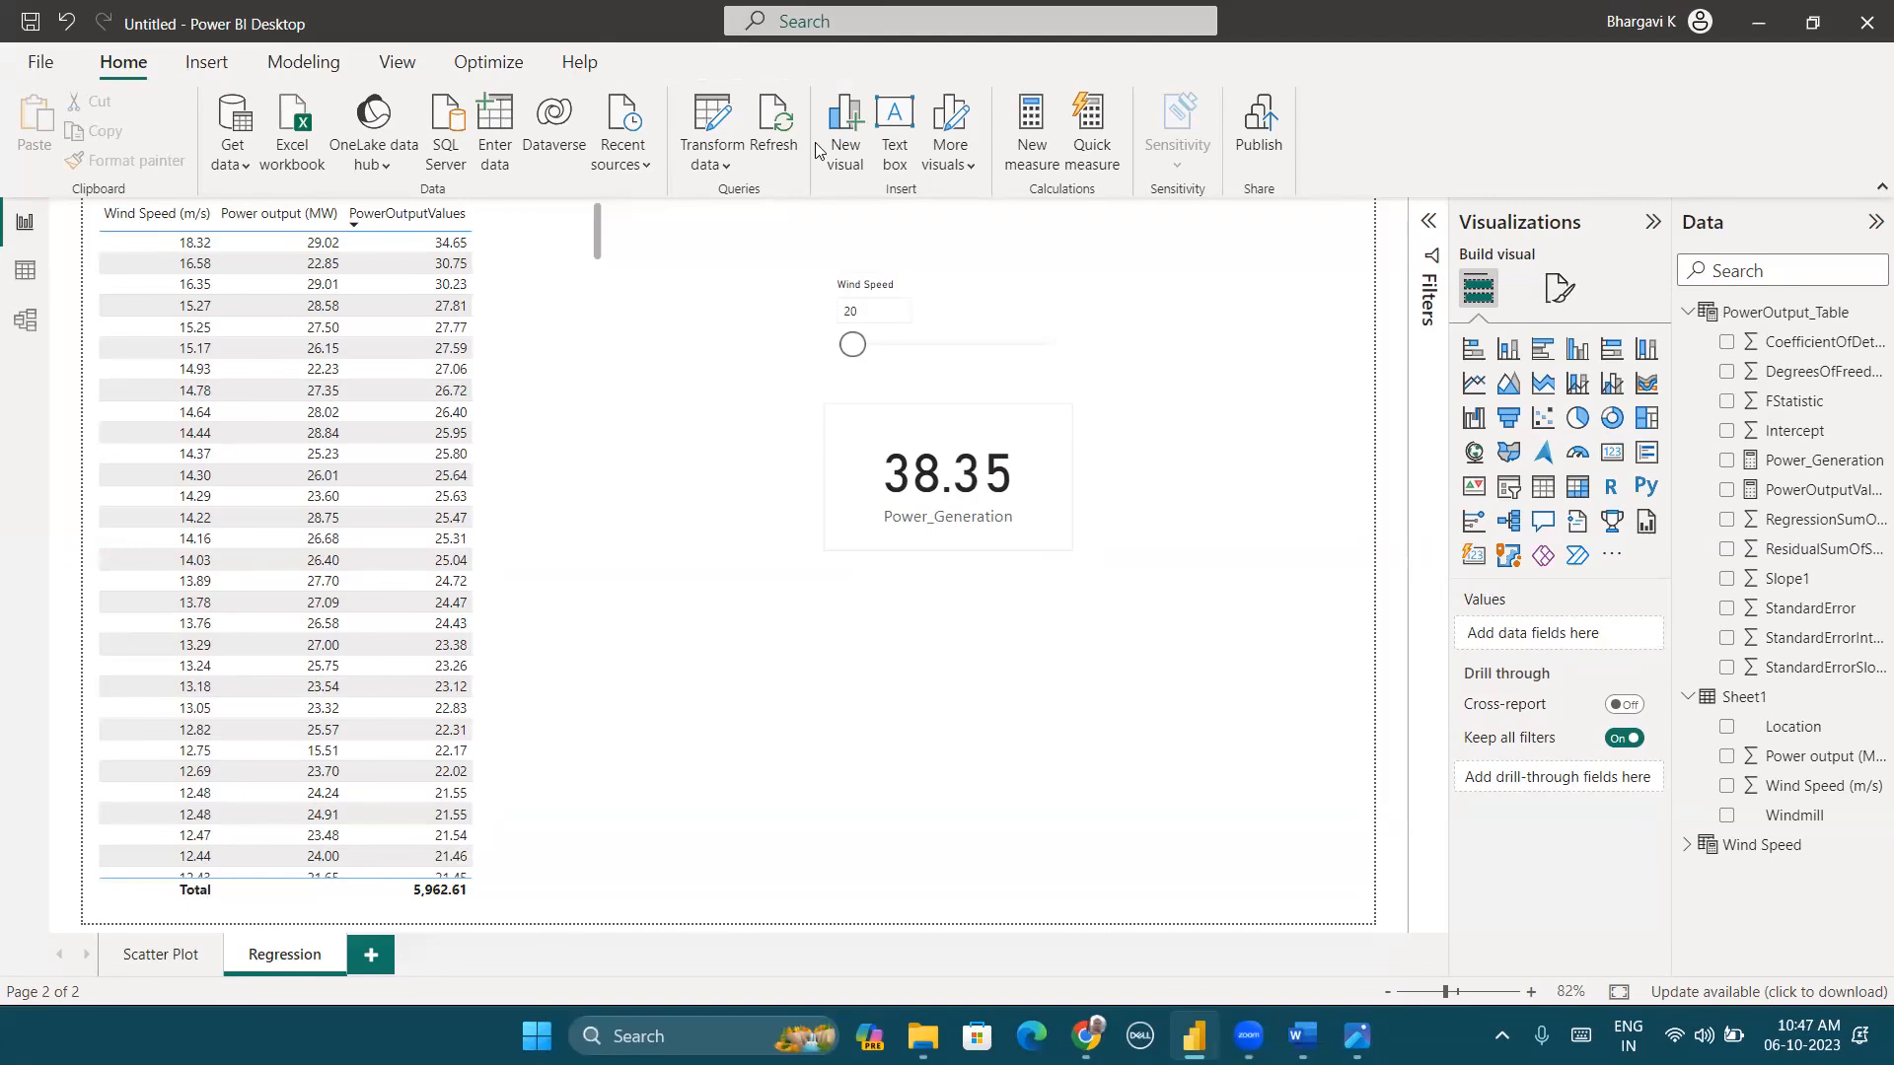
pyautogui.click(981, 402)
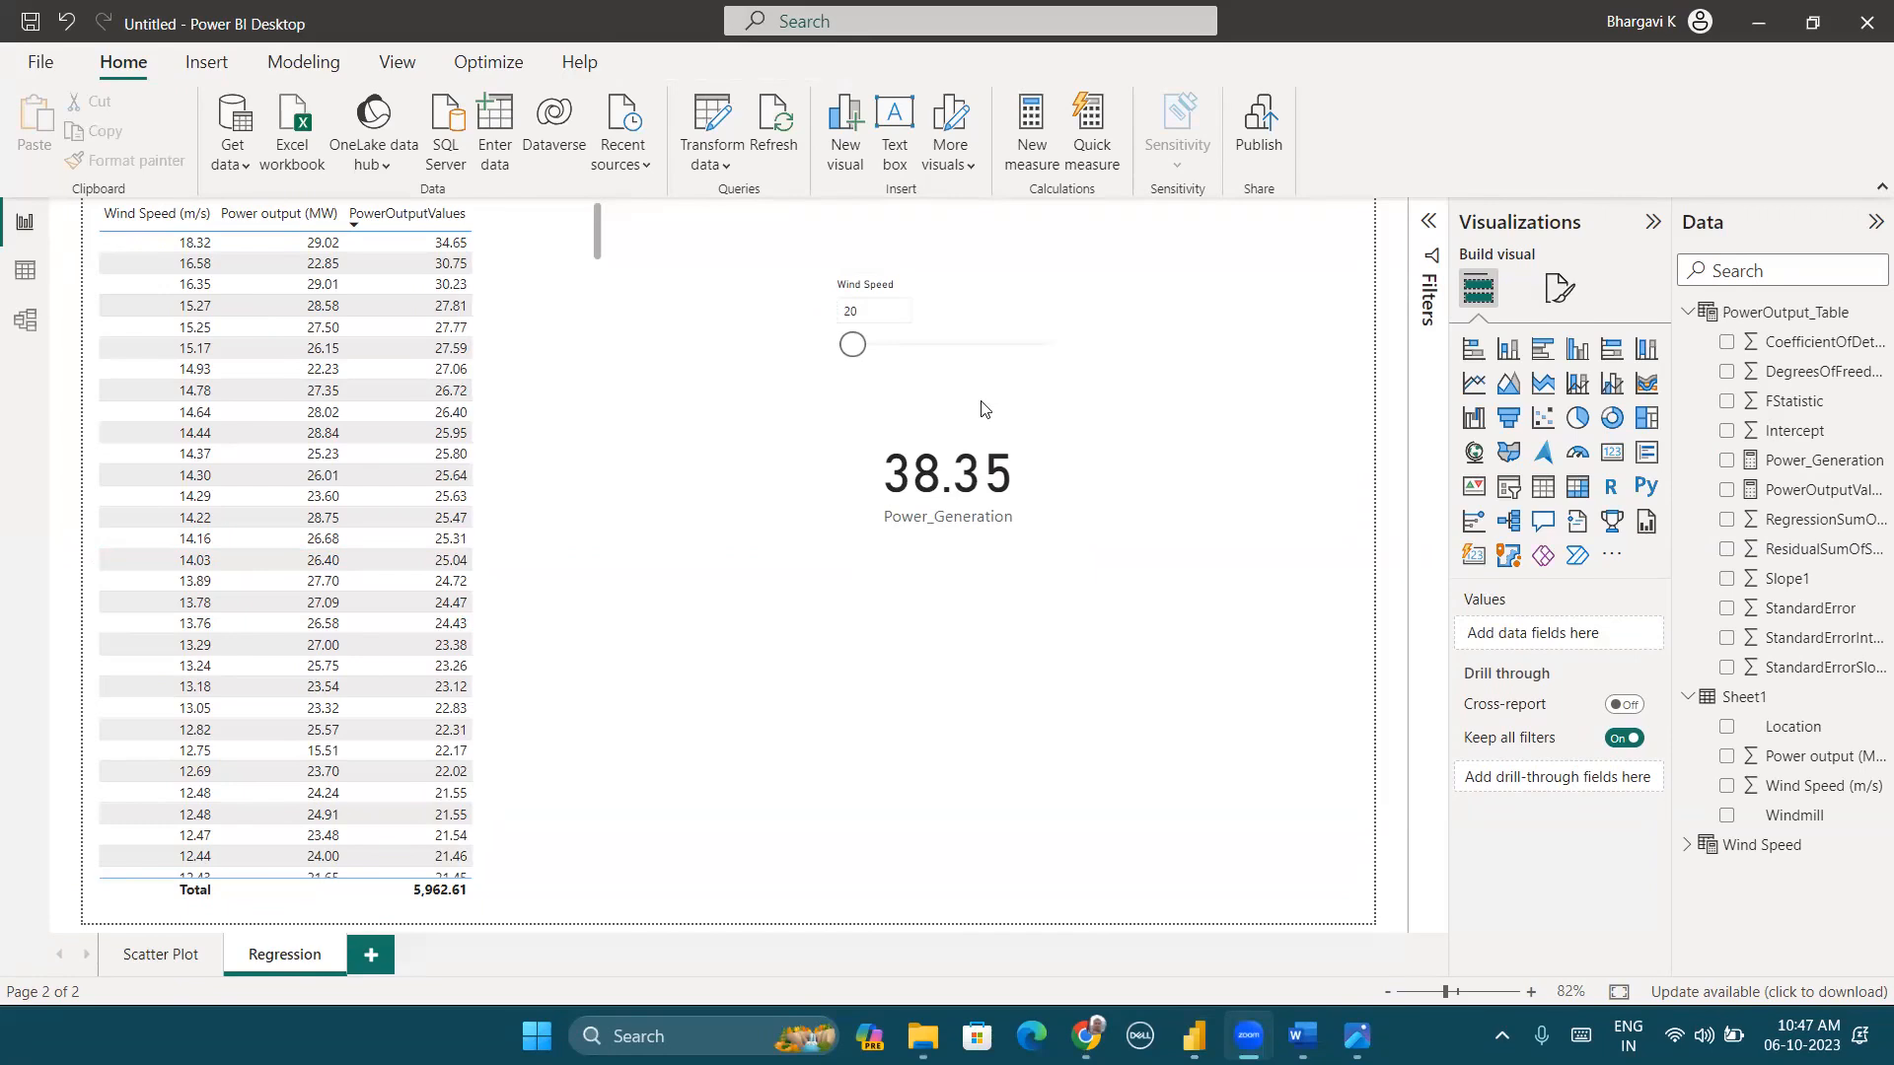
# Step: Add a new report page and start an Excel workbook import, browsing to the Datasets folder under Documents > Power BI
pyautogui.click(371, 953)
pyautogui.click(283, 155)
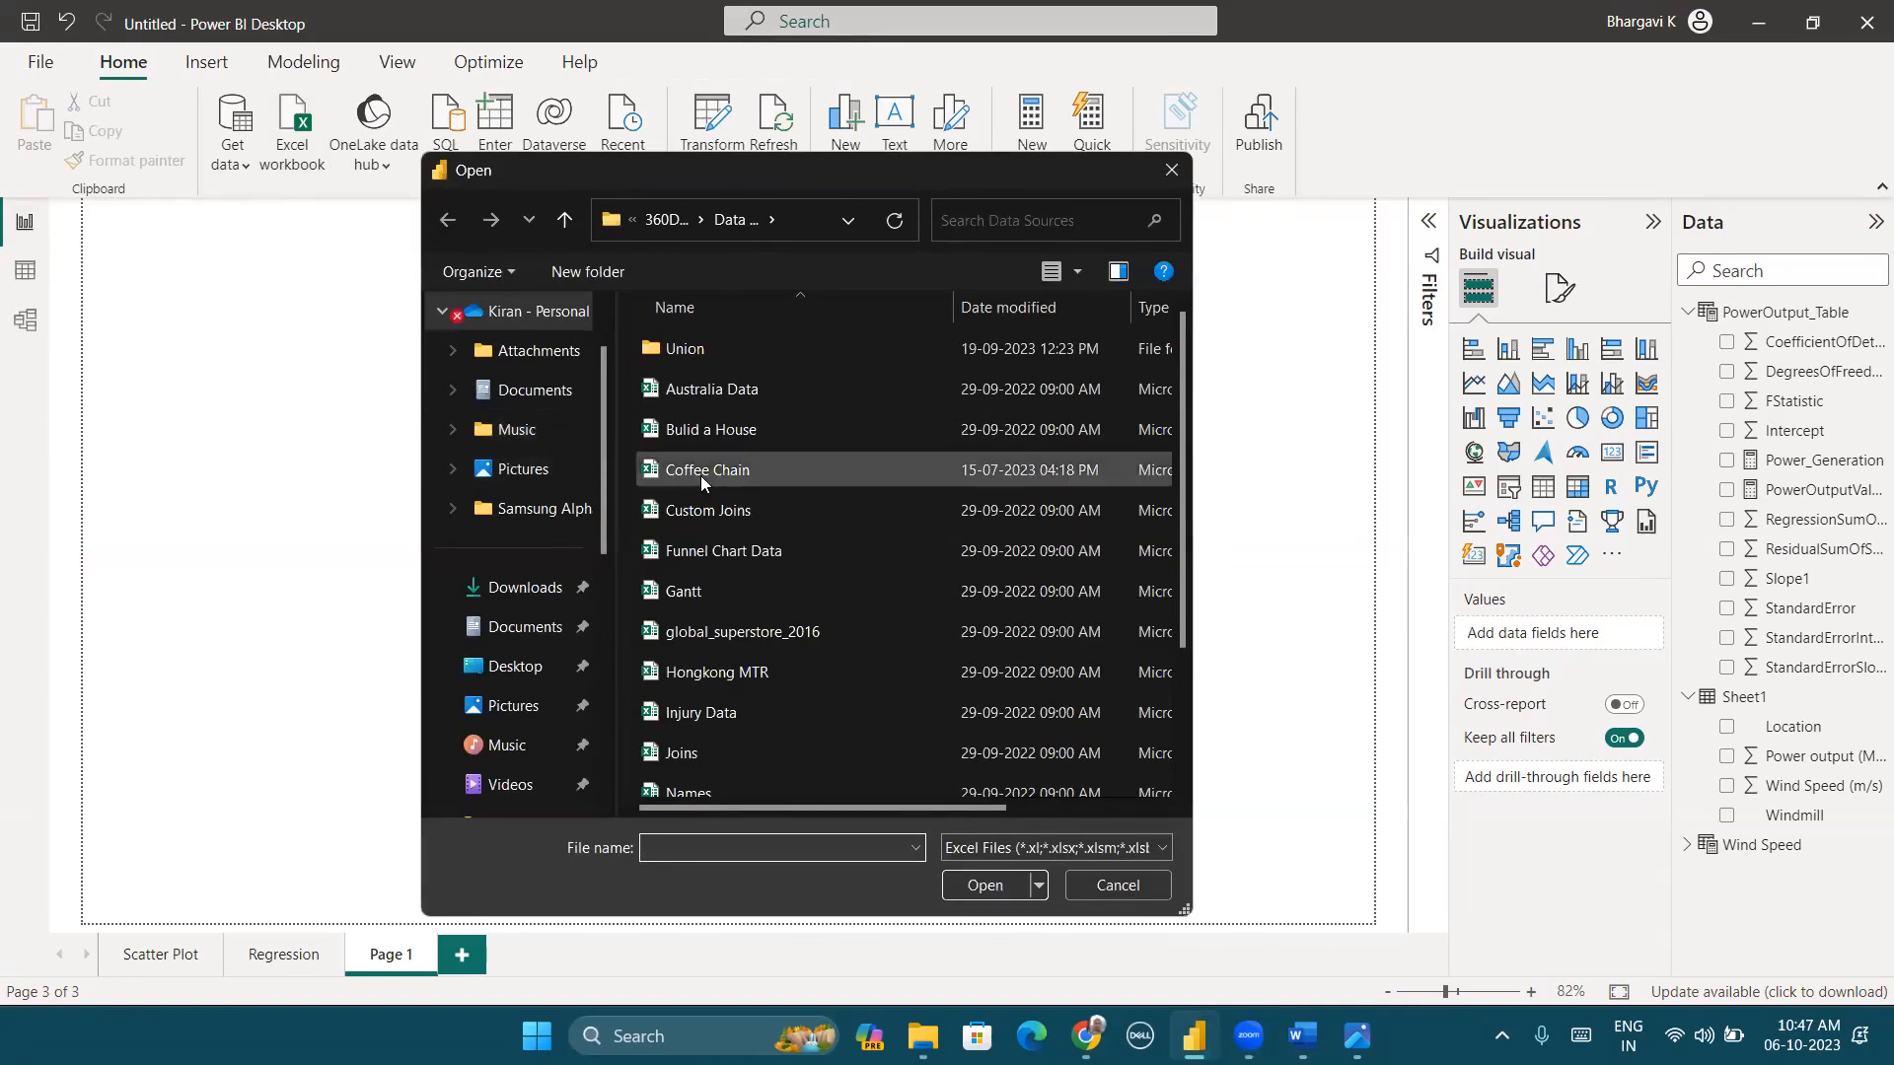
pyautogui.click(522, 629)
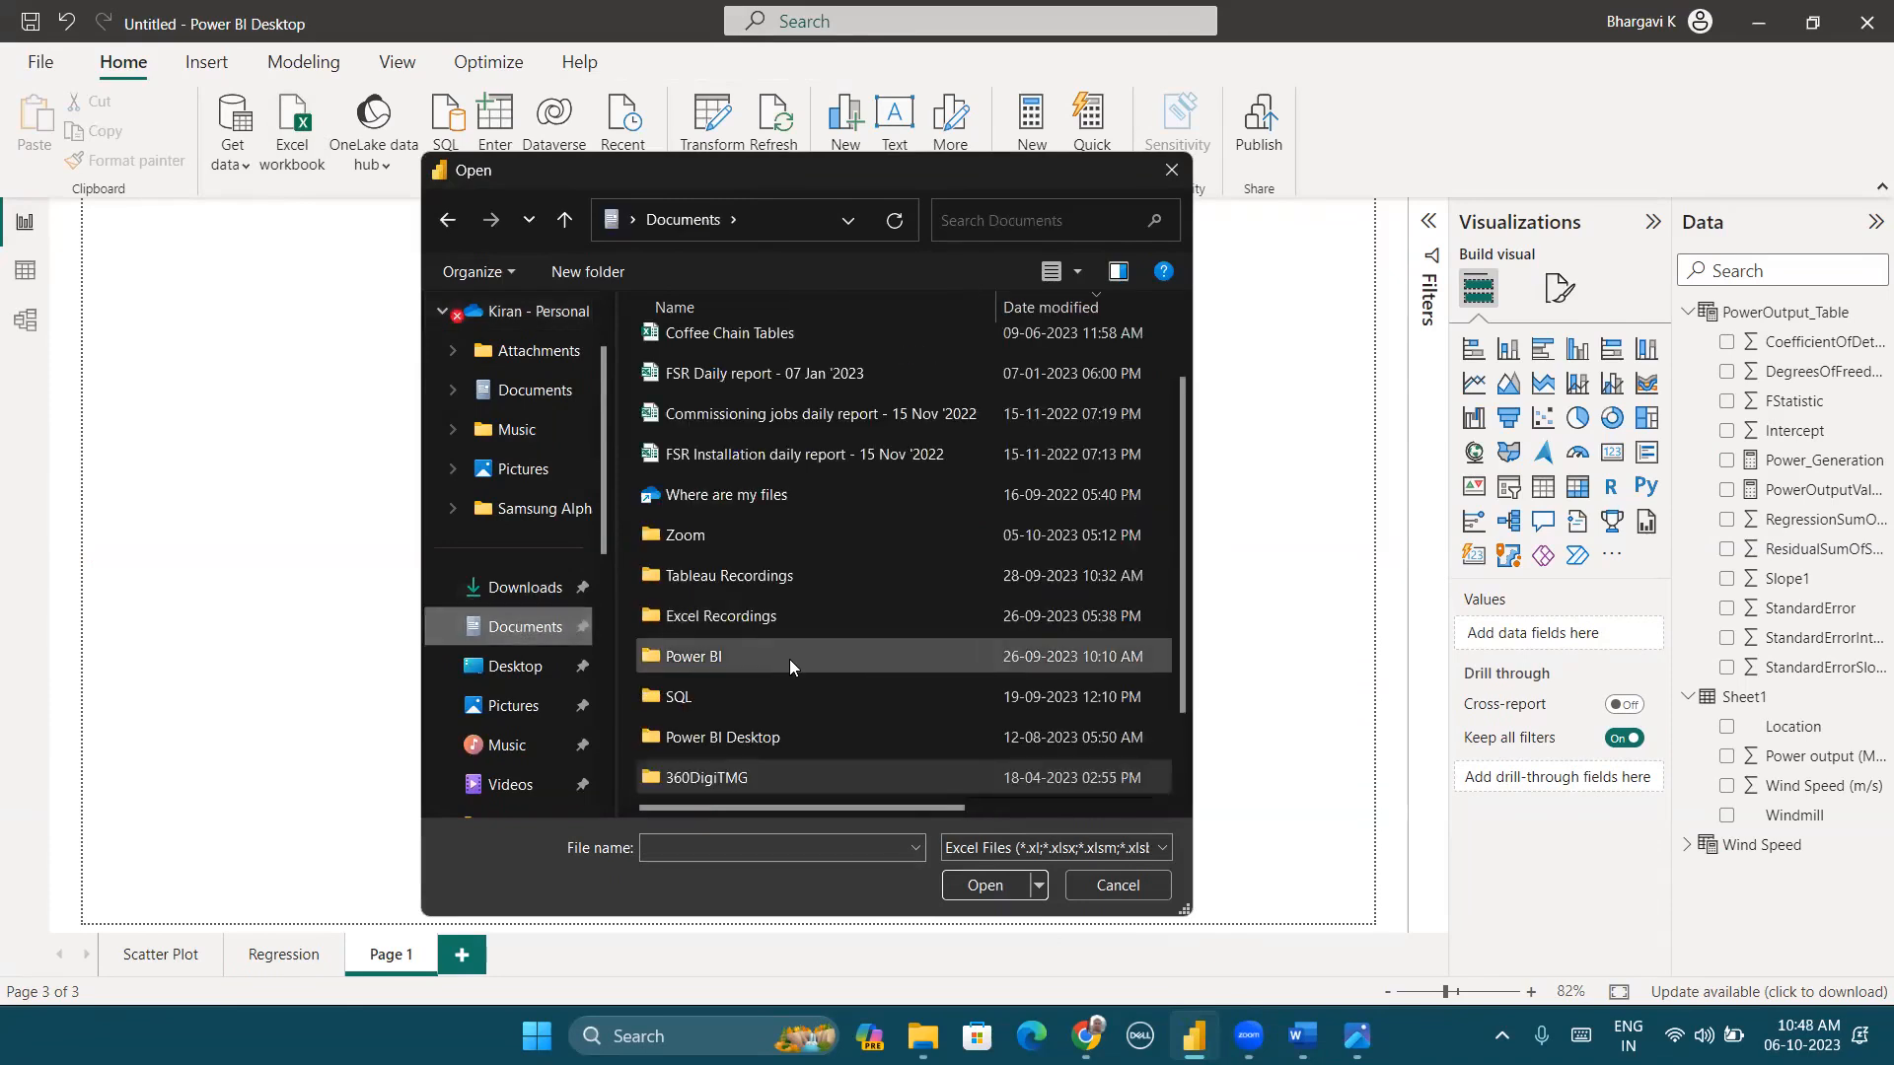
pyautogui.doubleClick(789, 659)
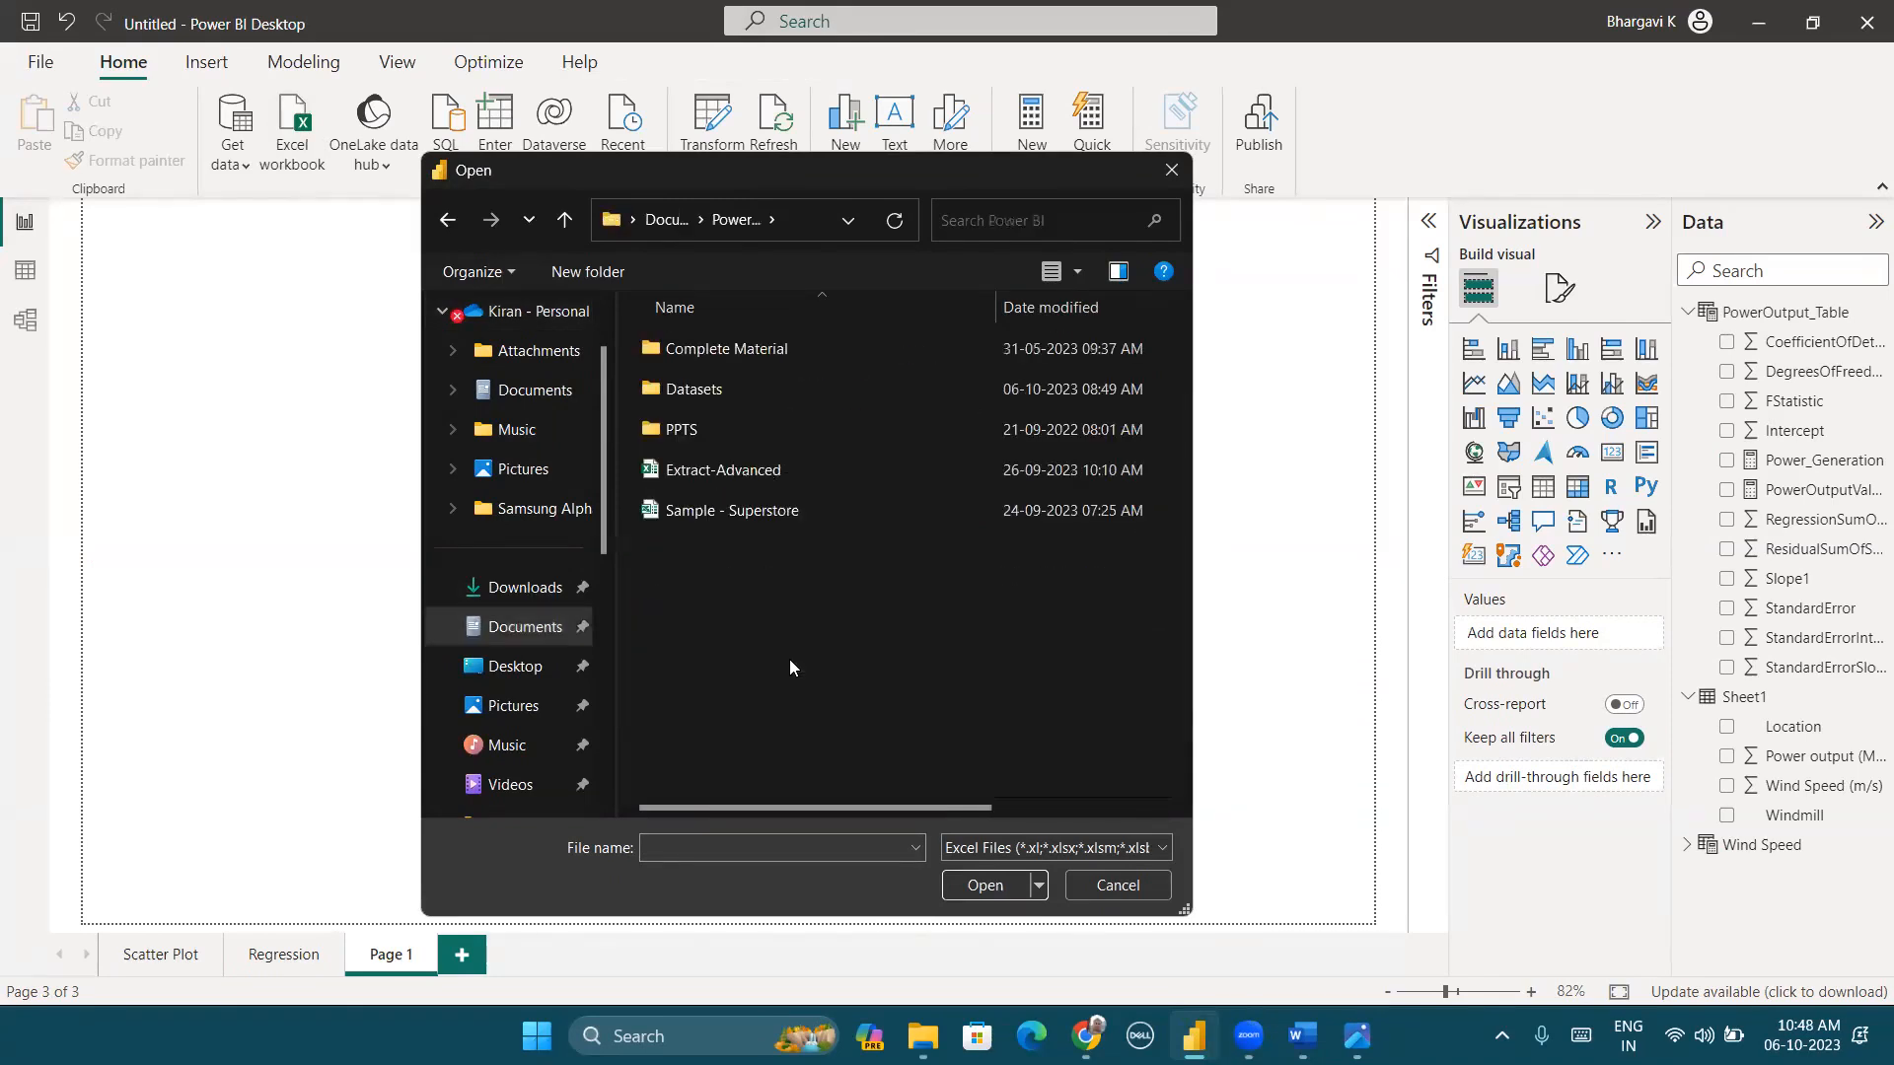
pyautogui.doubleClick(719, 387)
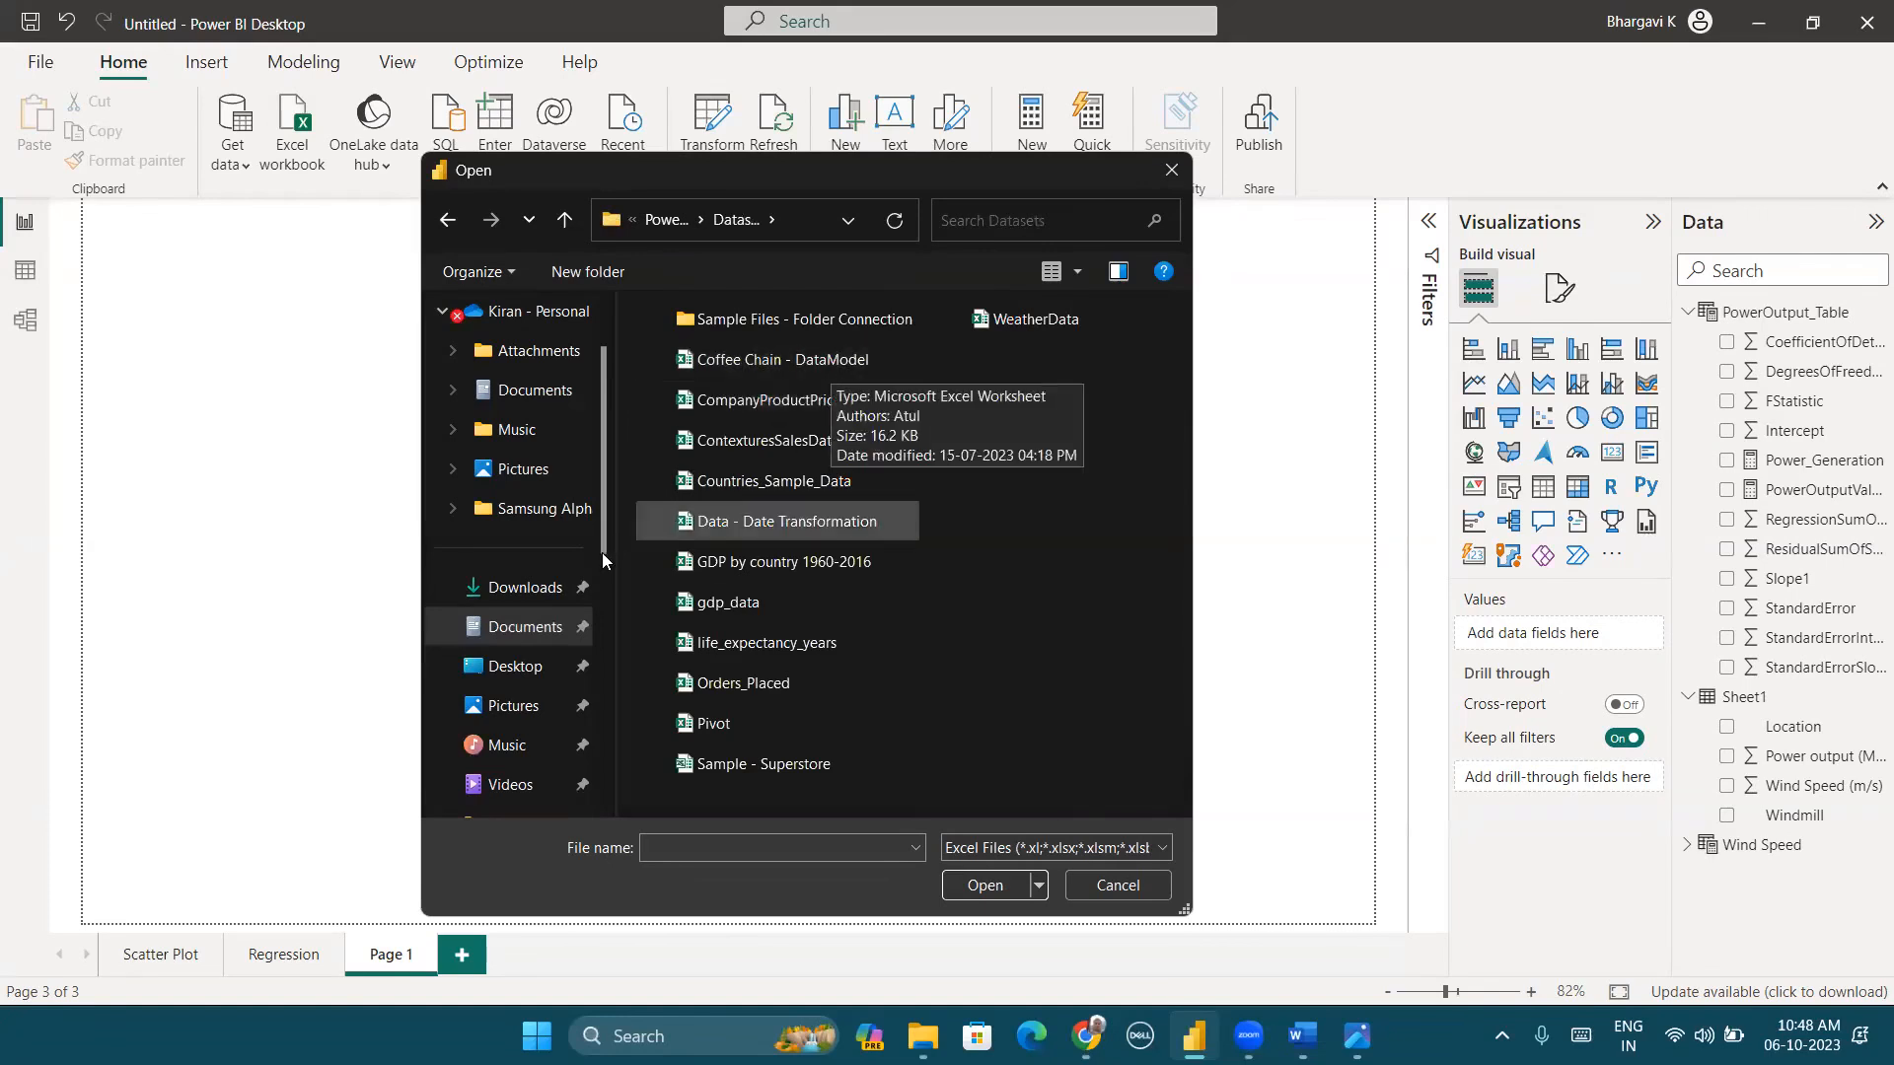
# Step: Look through the Downloads folder and the Power BI Datasets folder for a workbook suited to another regression example
pyautogui.click(522, 590)
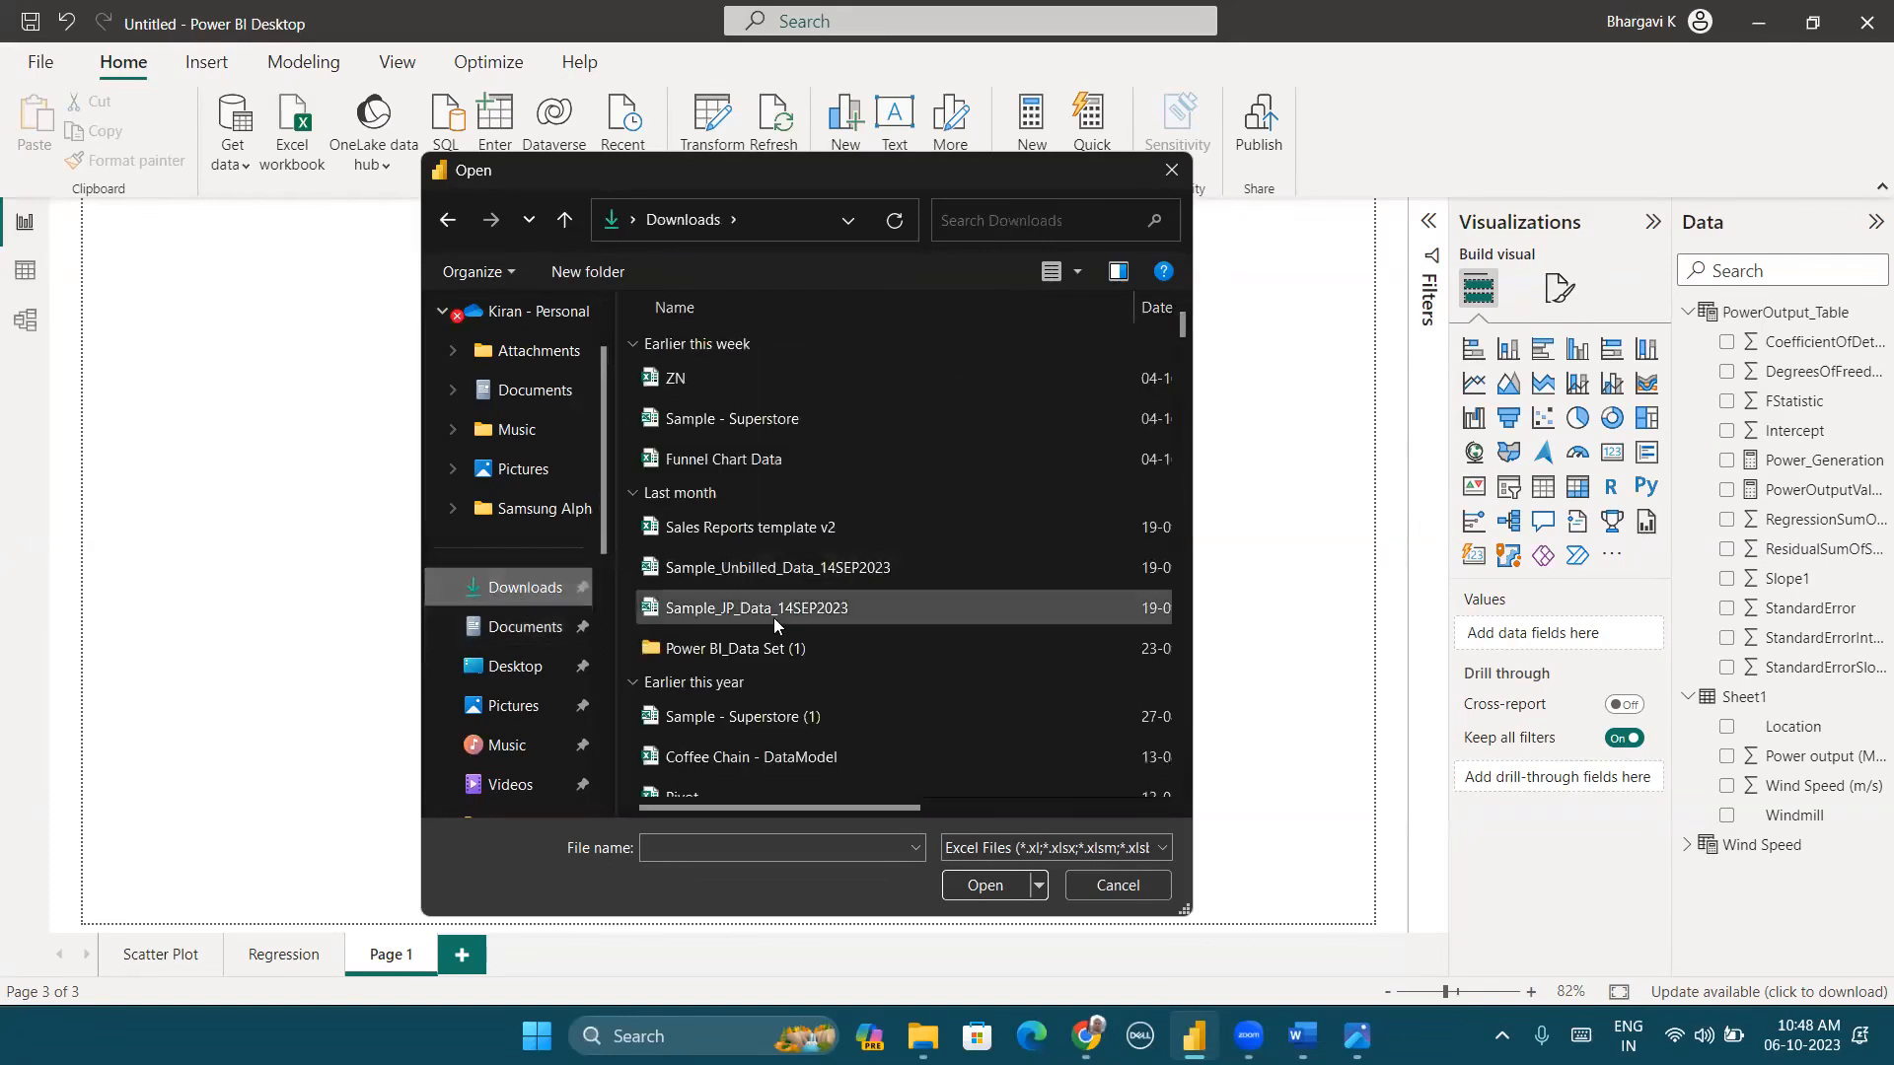
pyautogui.scroll(-5, 814, 689)
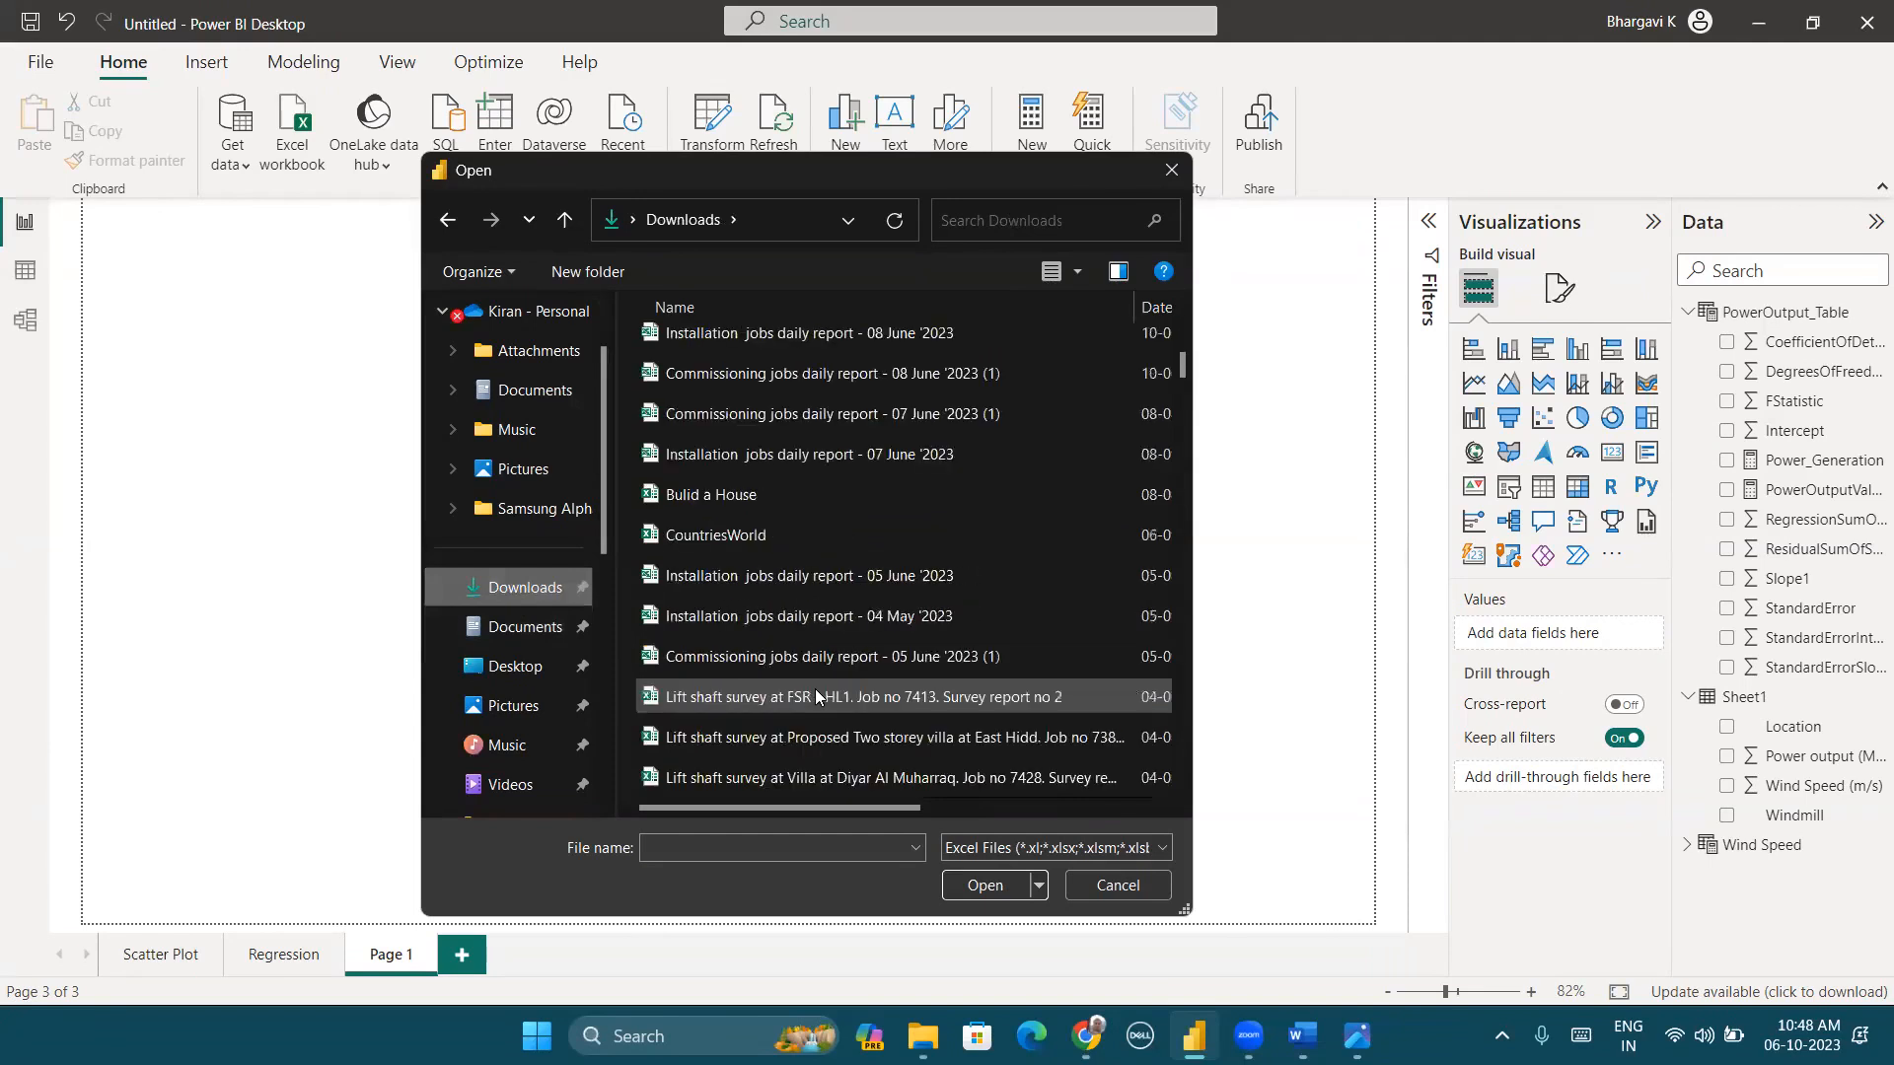
pyautogui.scroll(5, 814, 689)
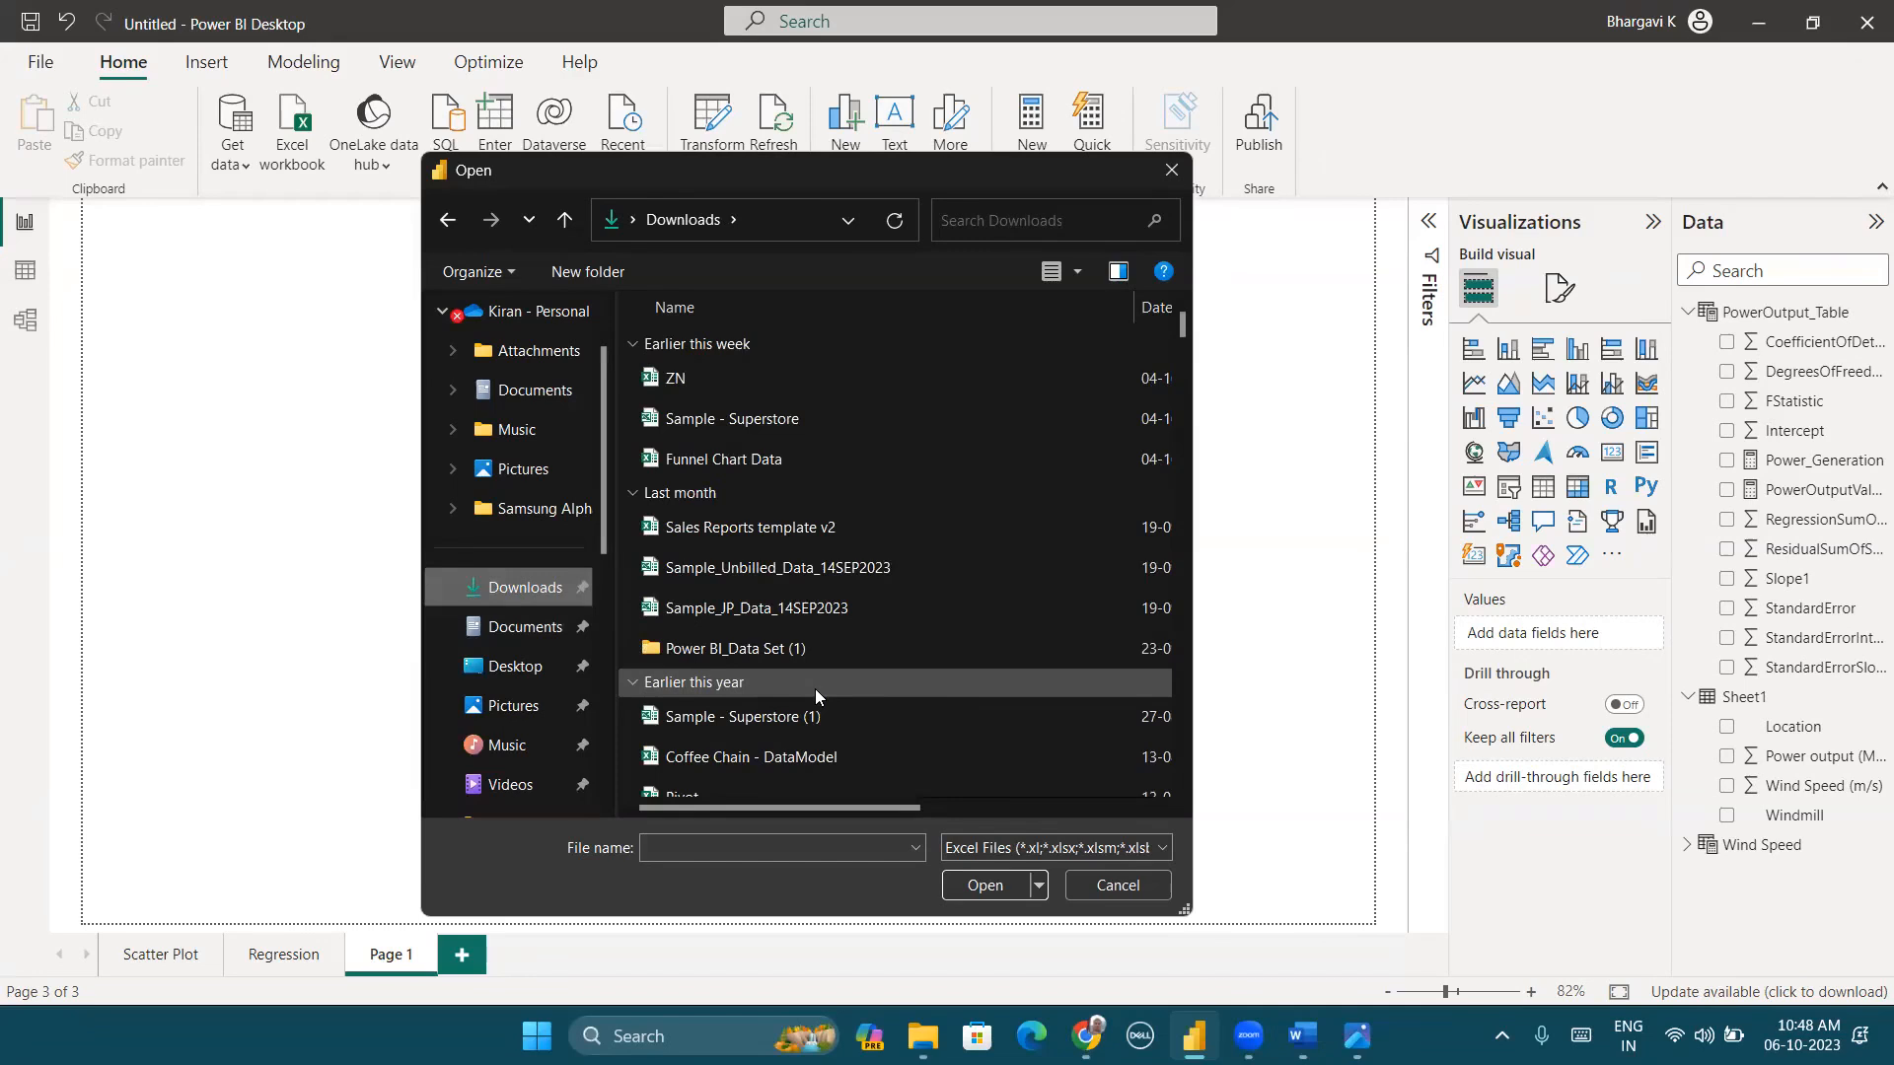
pyautogui.scroll(-3, 815, 688)
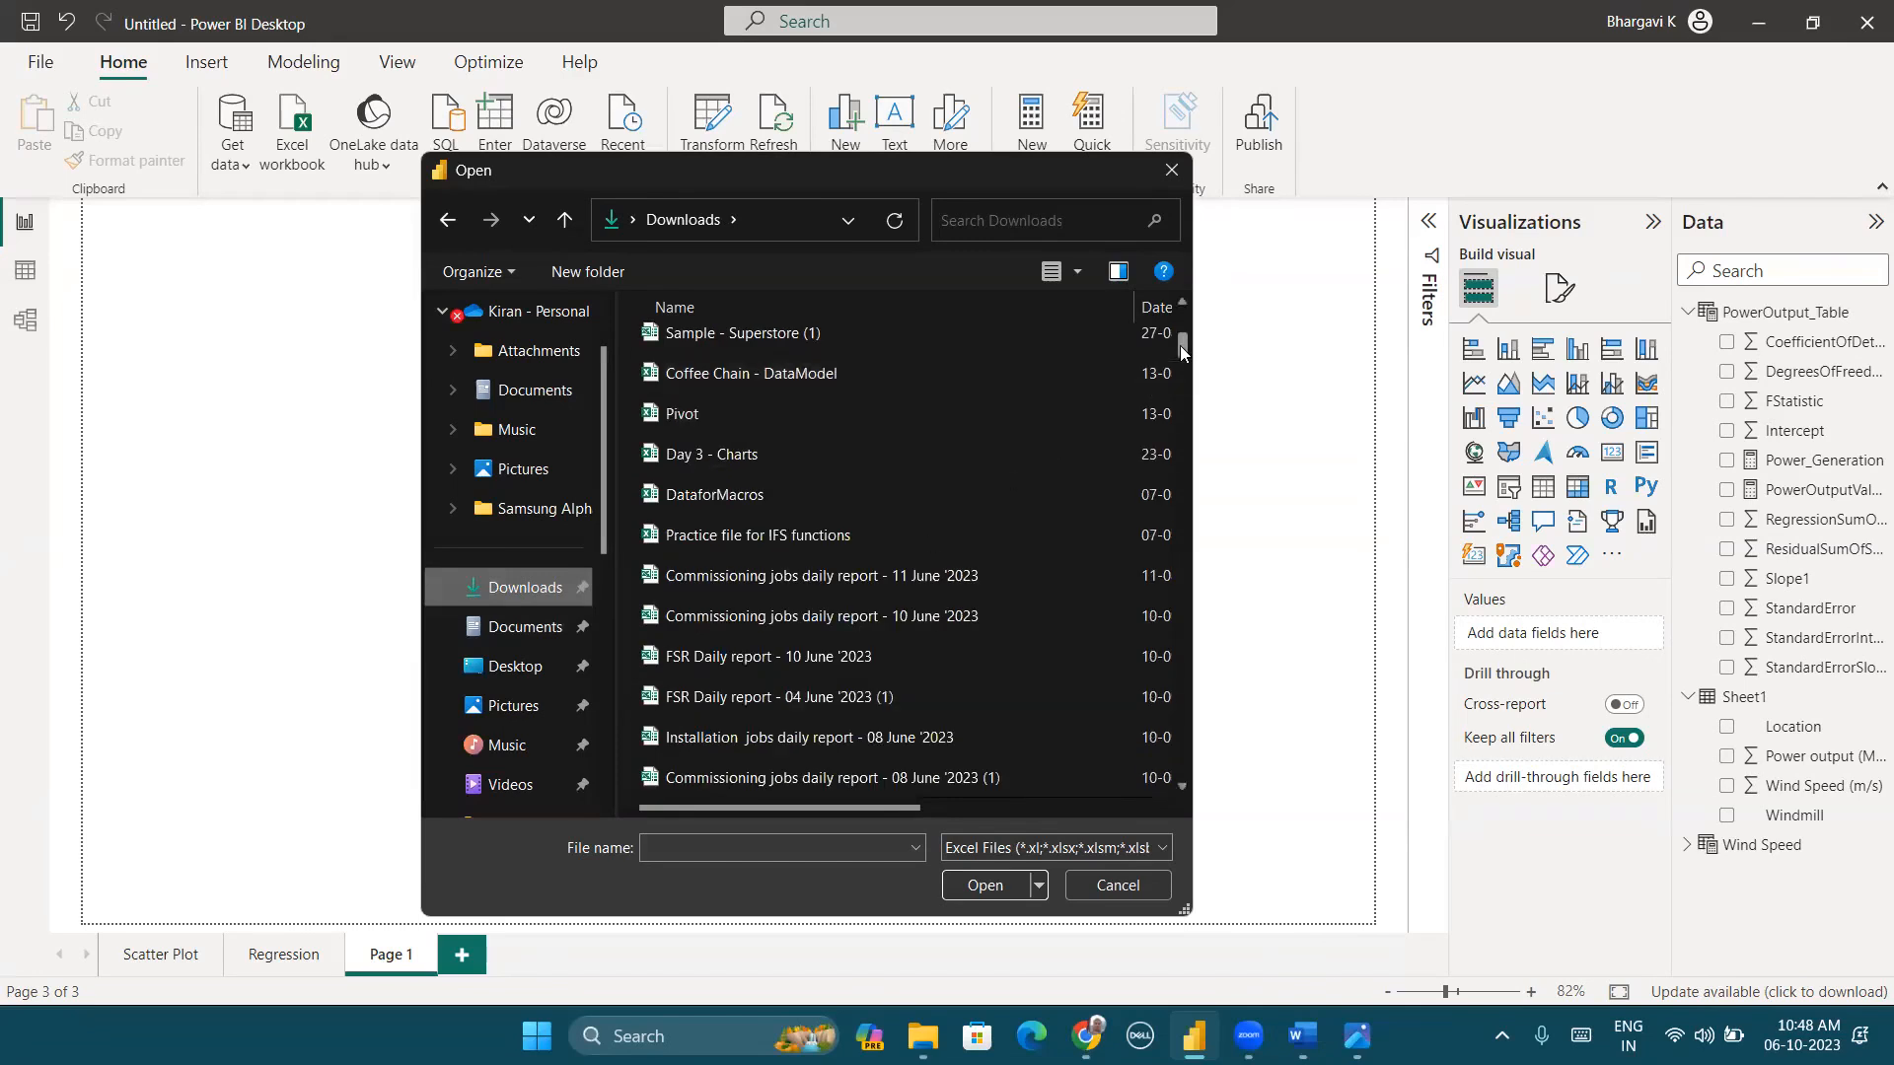
pyautogui.moveTo(1179, 345); pyautogui.dragTo(1180, 369)
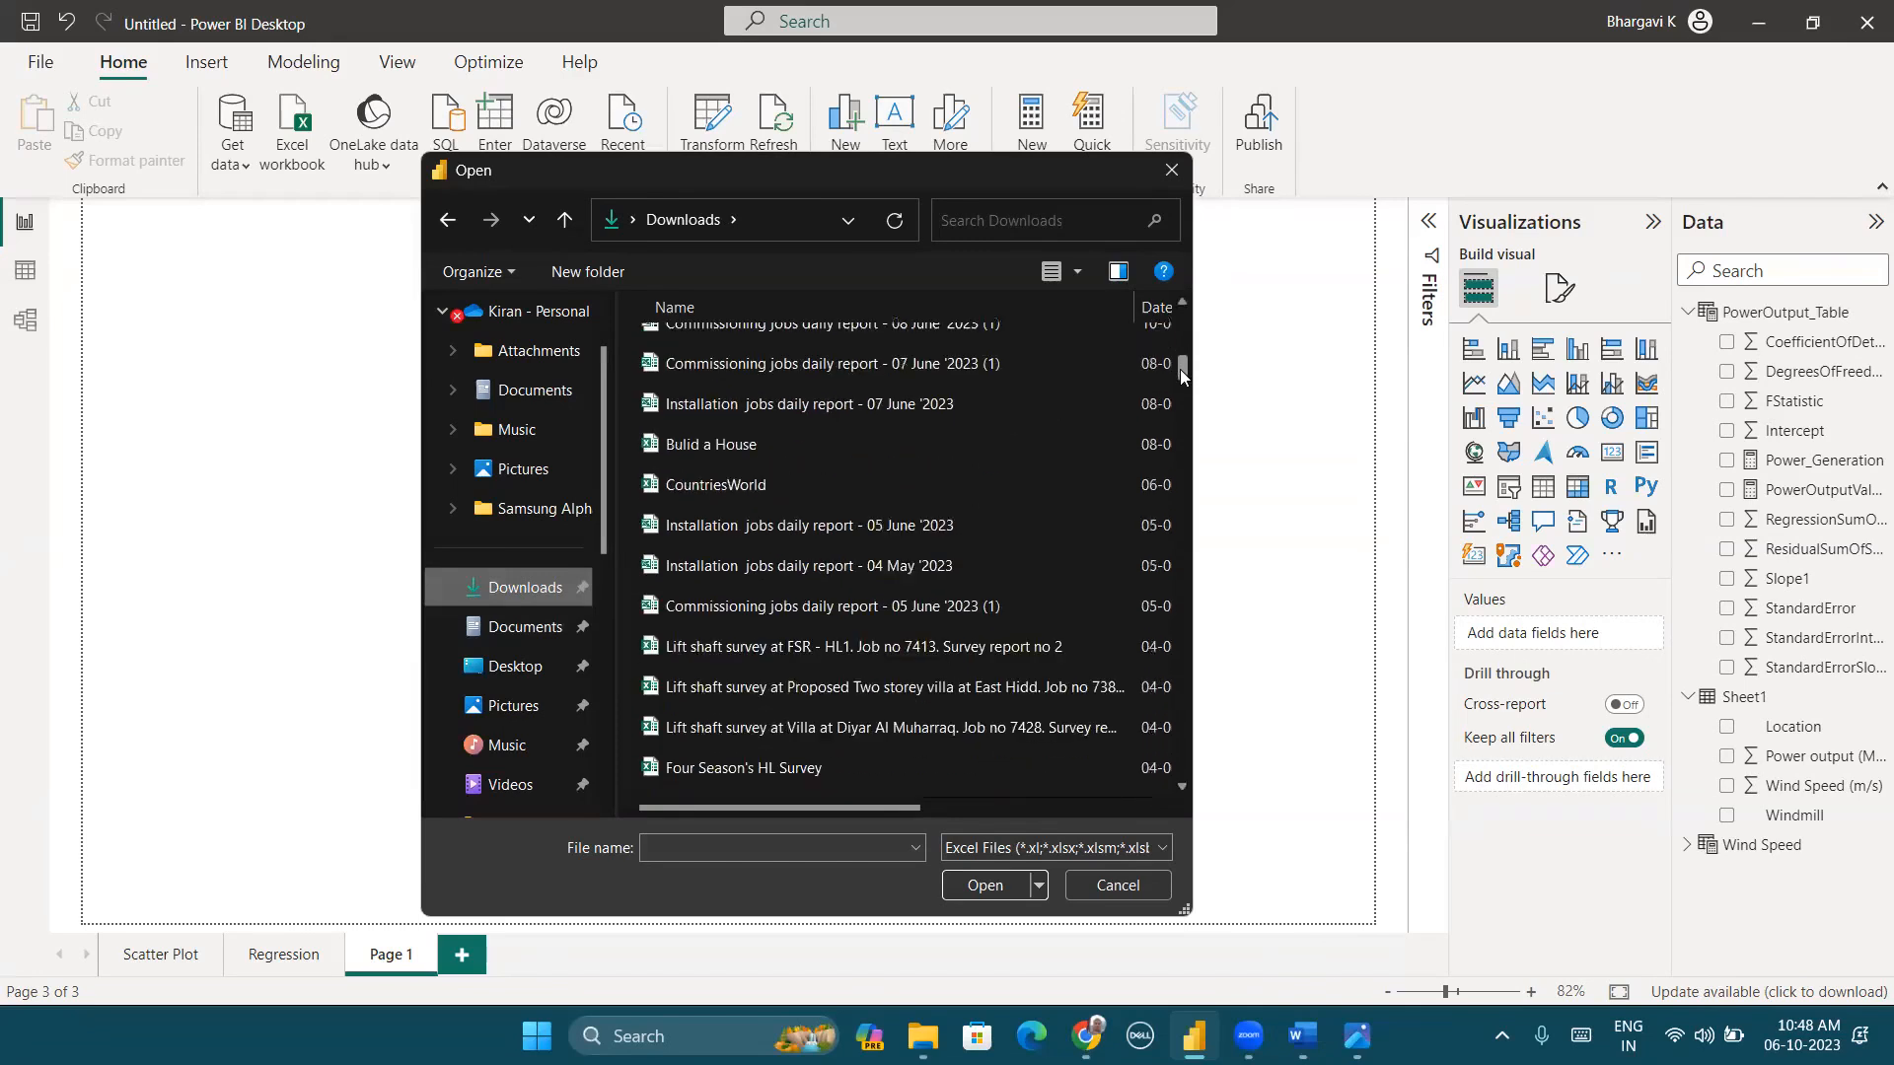
pyautogui.click(504, 625)
pyautogui.doubleClick(762, 752)
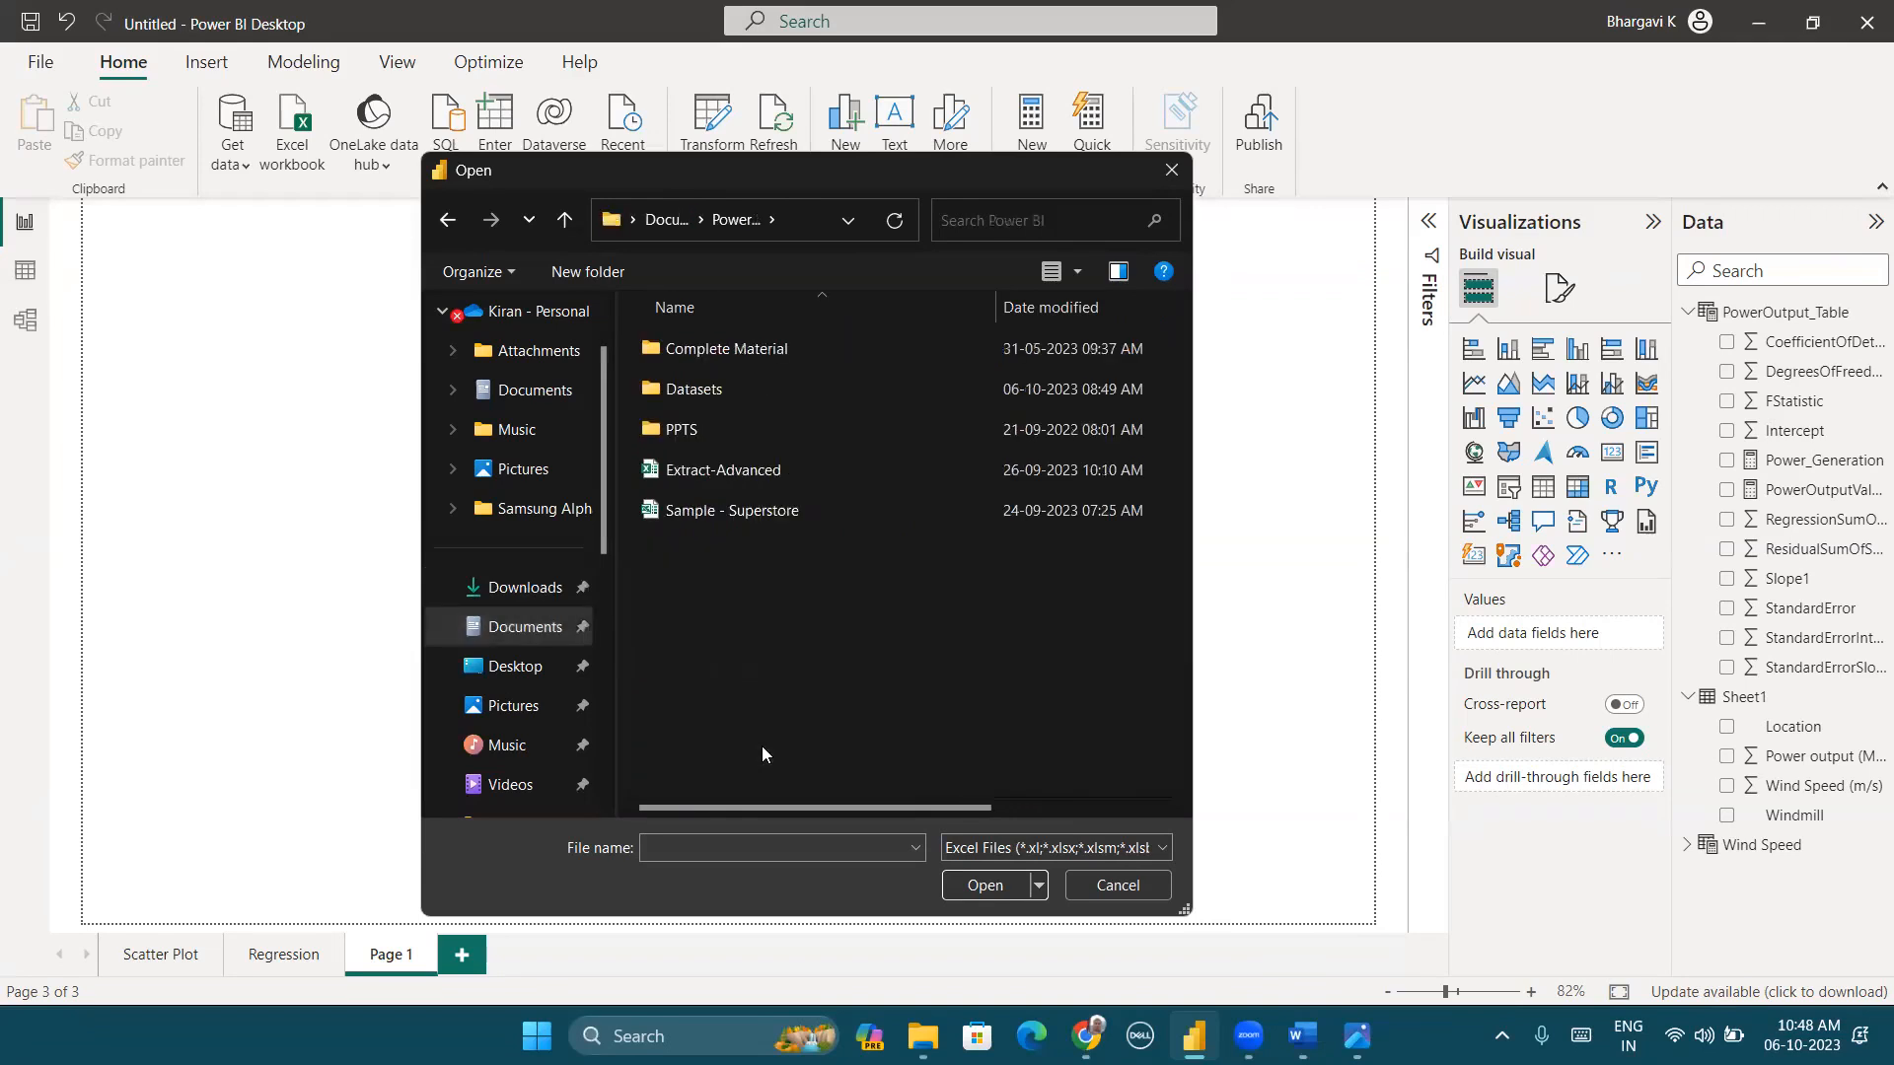
pyautogui.doubleClick(756, 390)
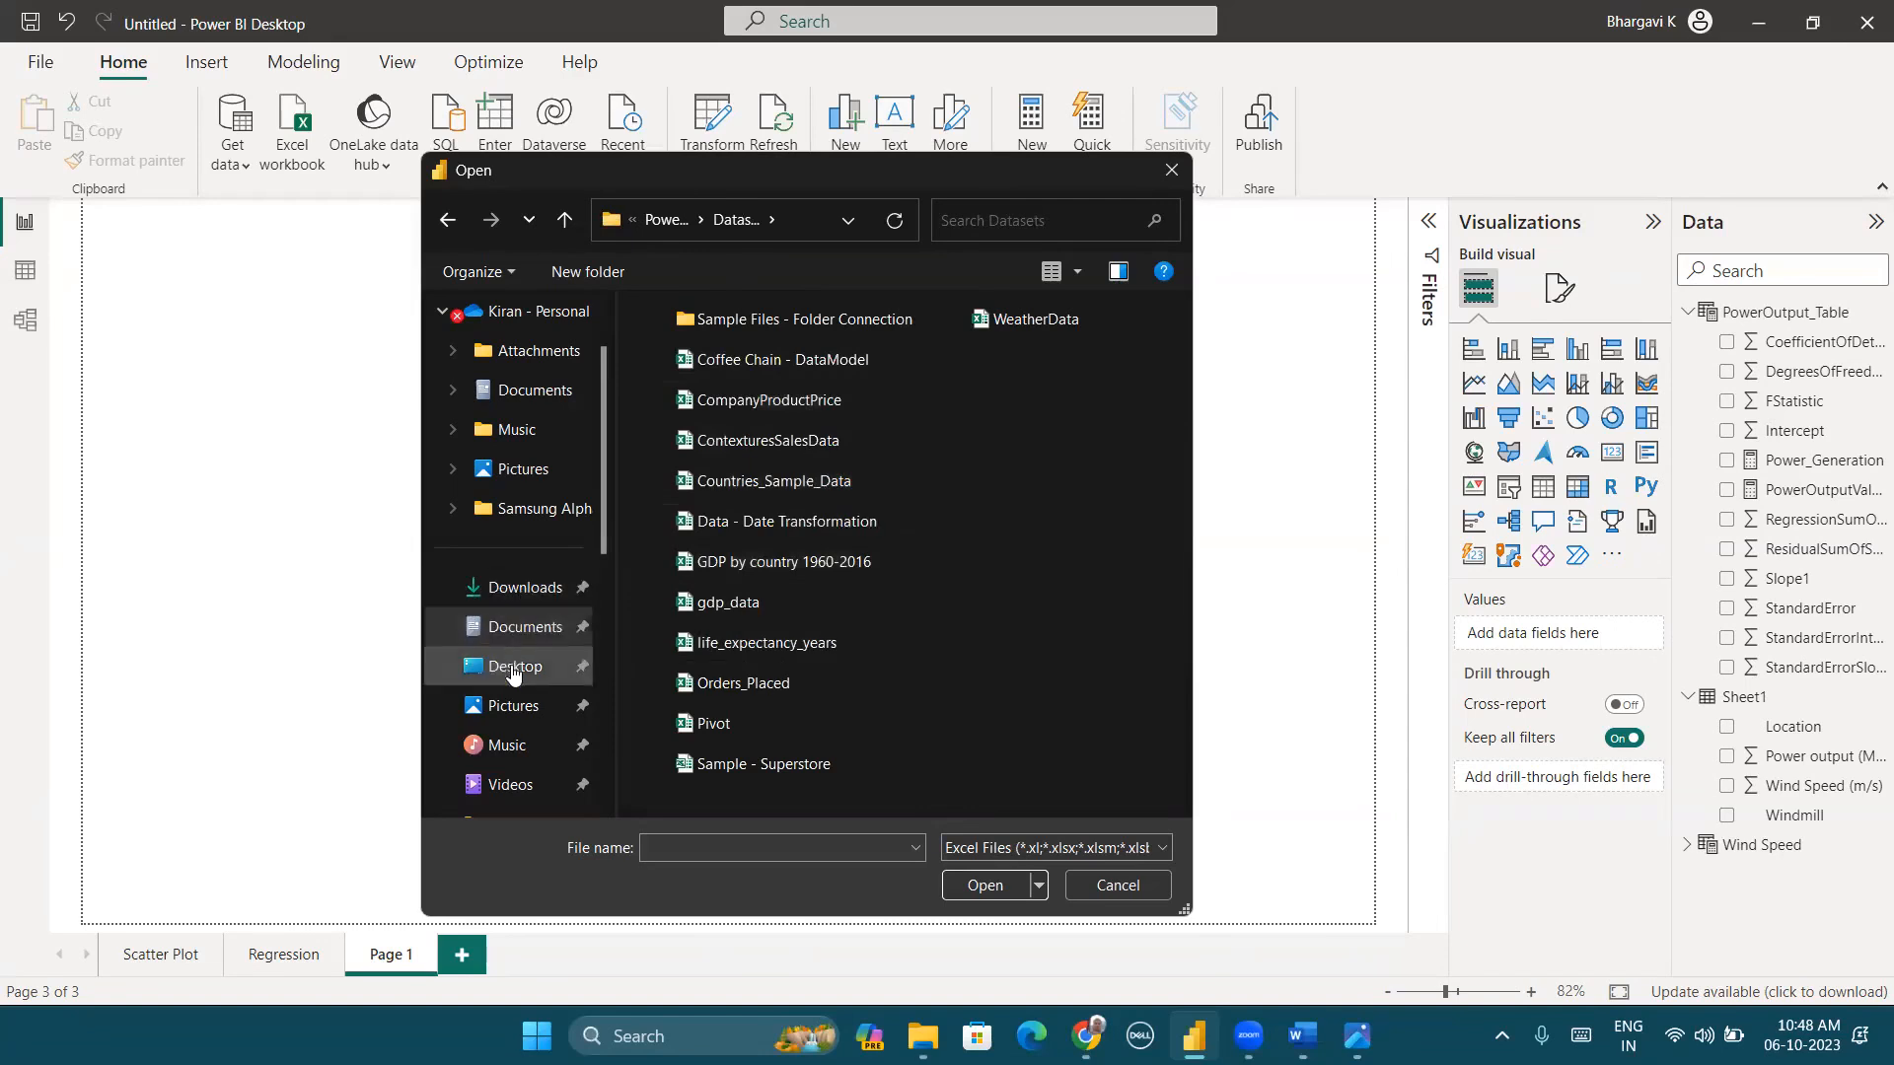
# Step: Load the Fact Table from the Coffee Chain Tables workbook in the Documents folder
pyautogui.click(524, 627)
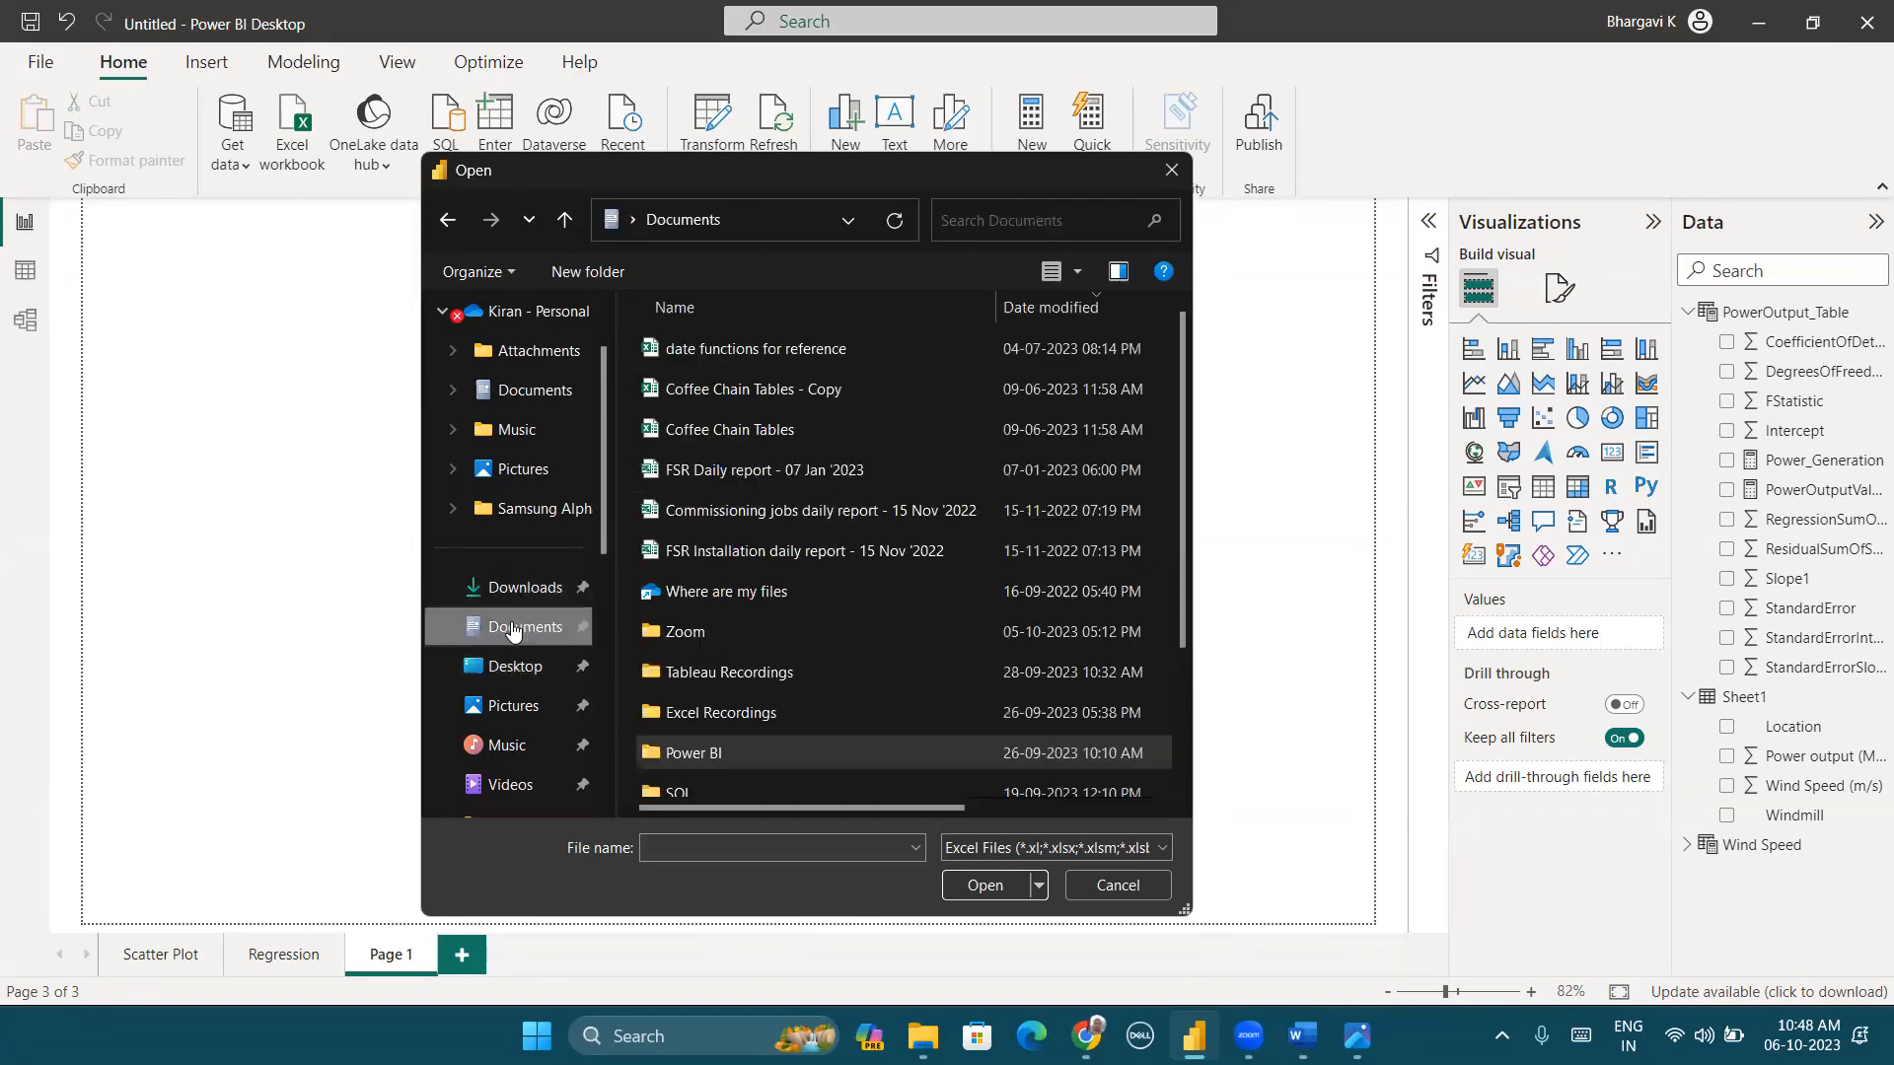
pyautogui.click(789, 431)
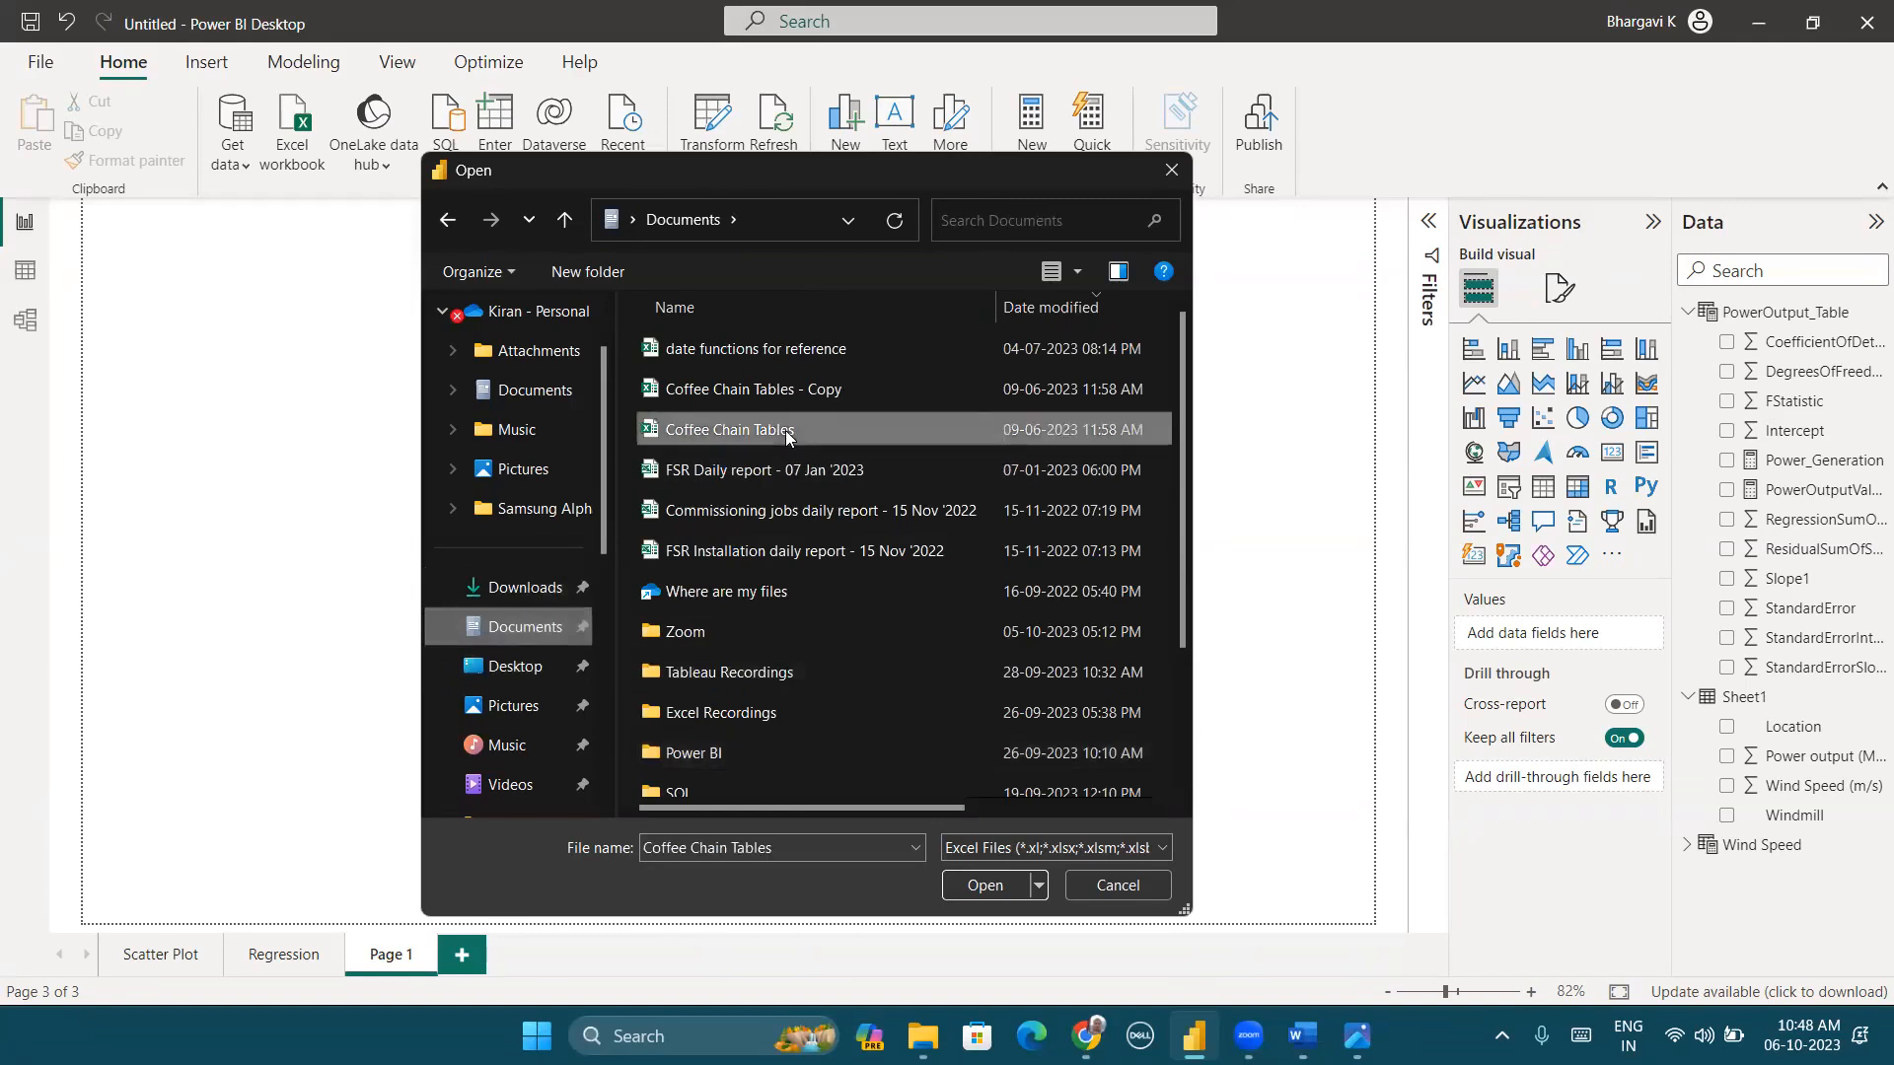
pyautogui.click(982, 886)
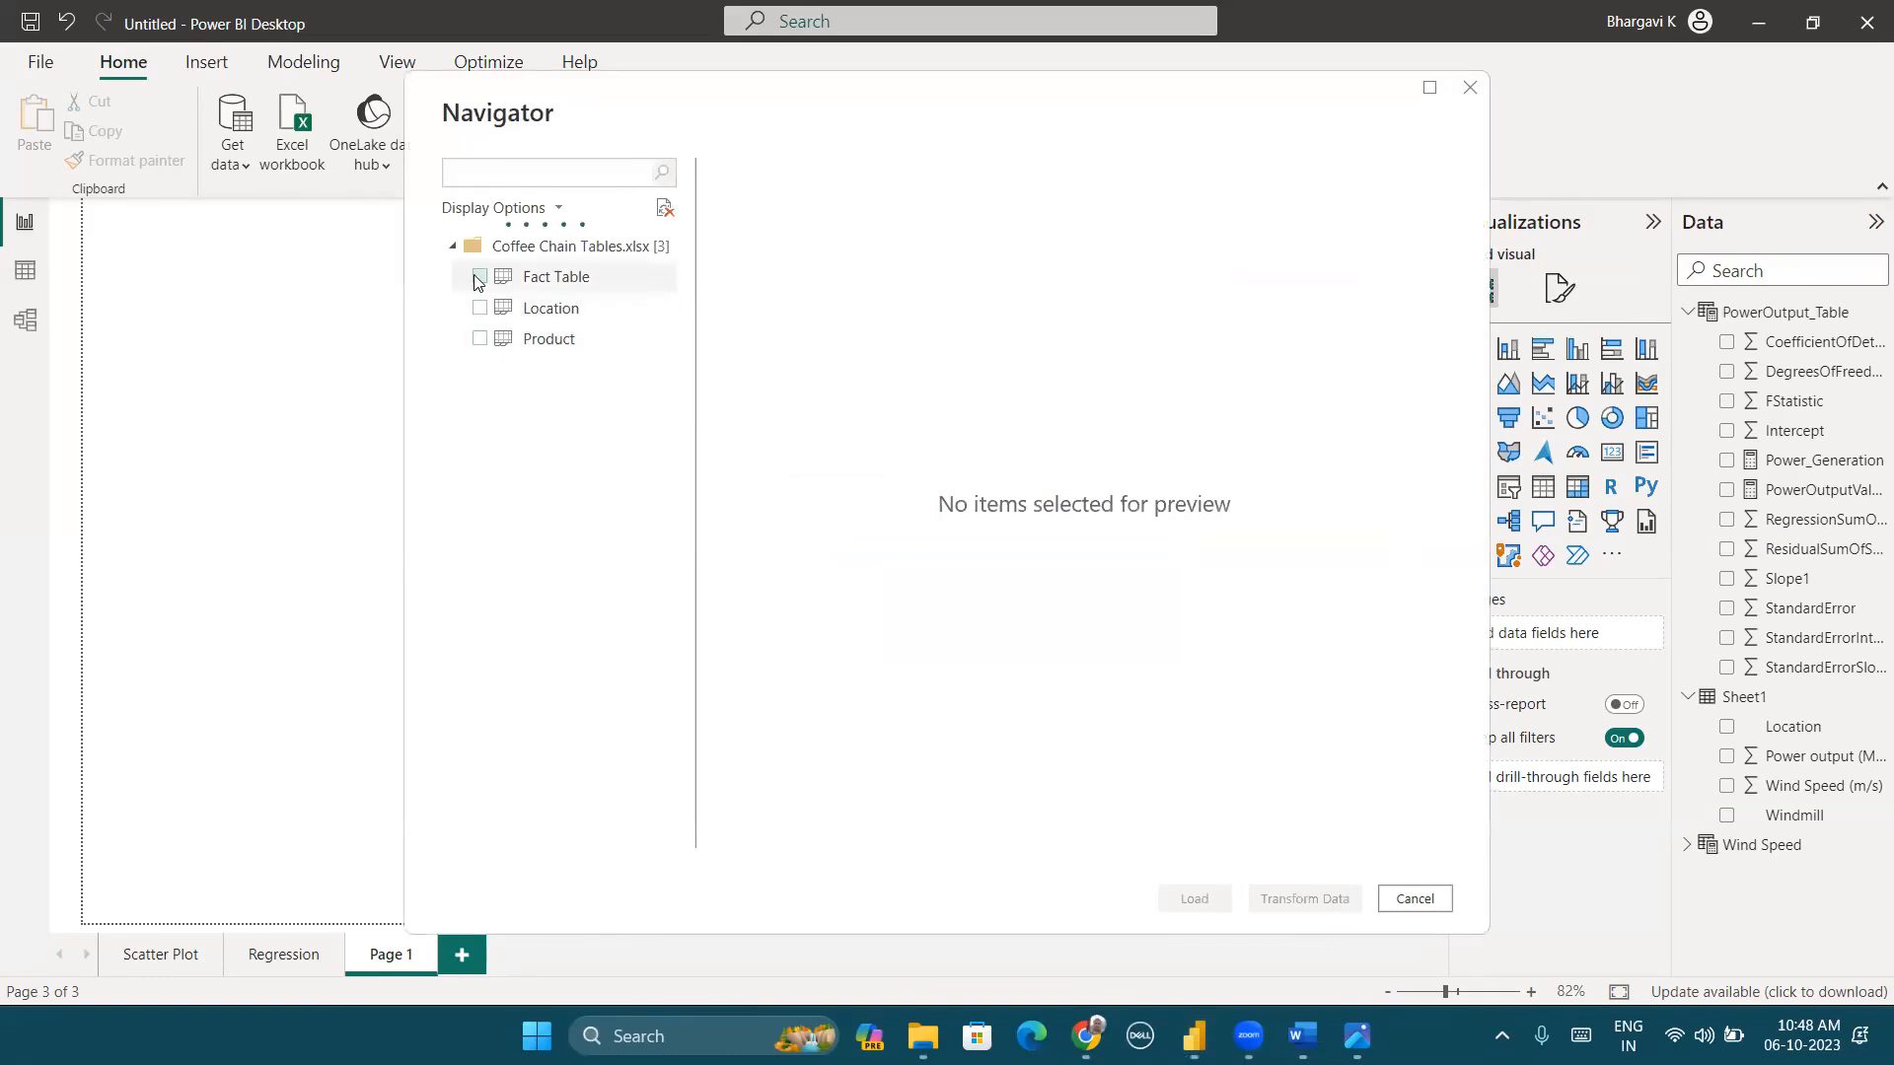
pyautogui.click(478, 277)
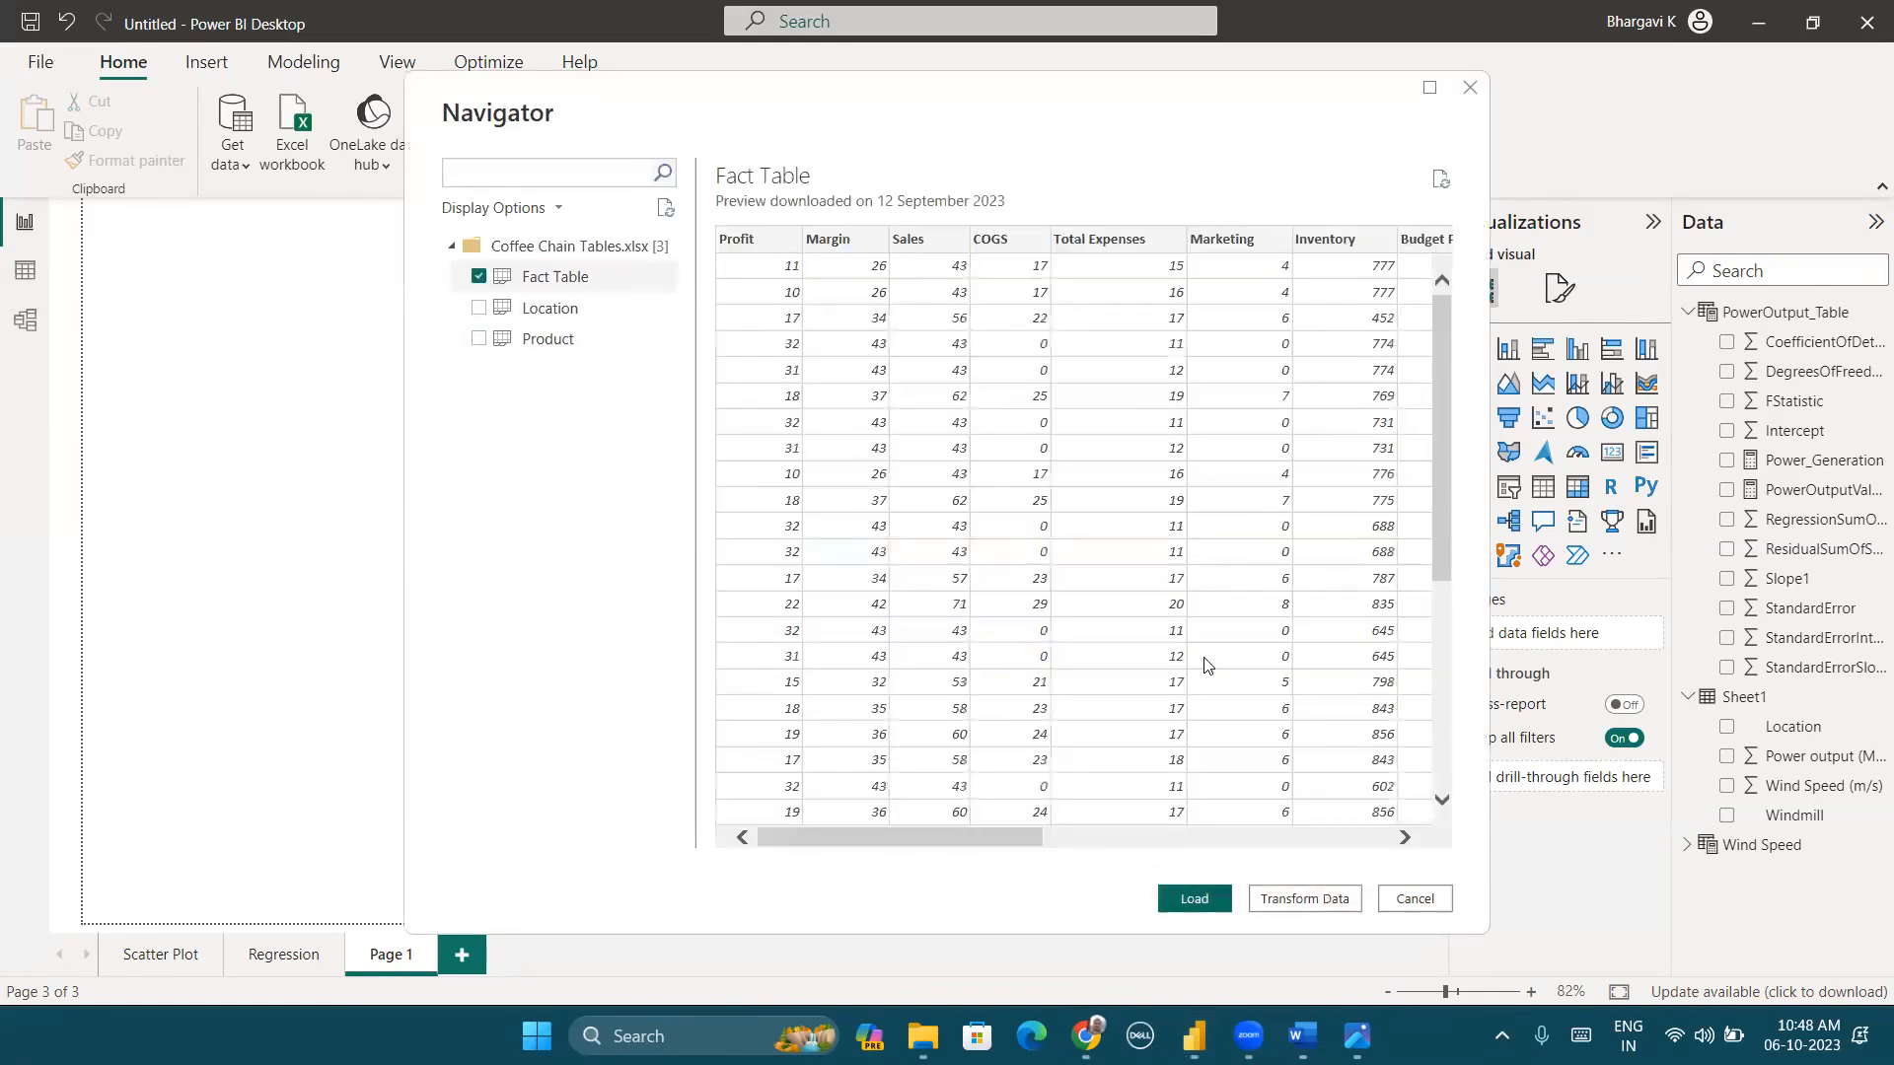
pyautogui.hscroll(5, 1203, 664)
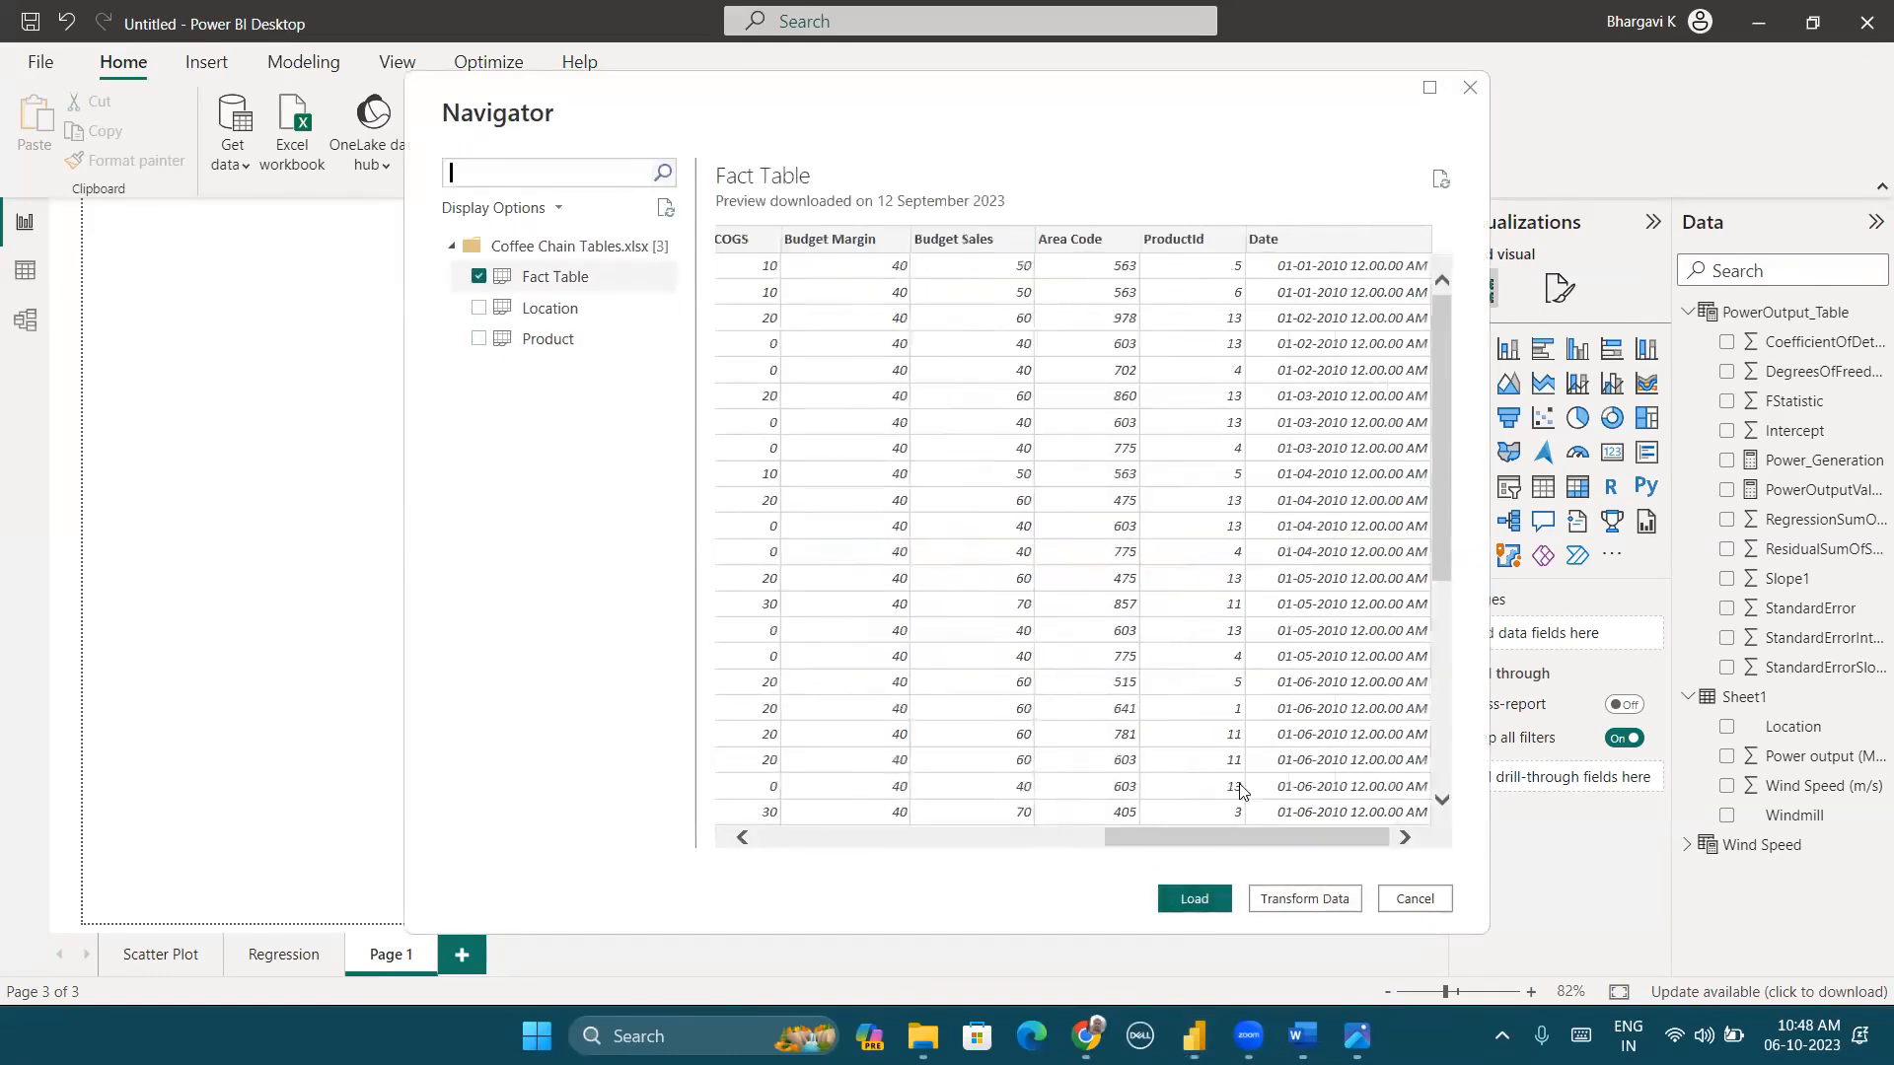
pyautogui.click(1190, 902)
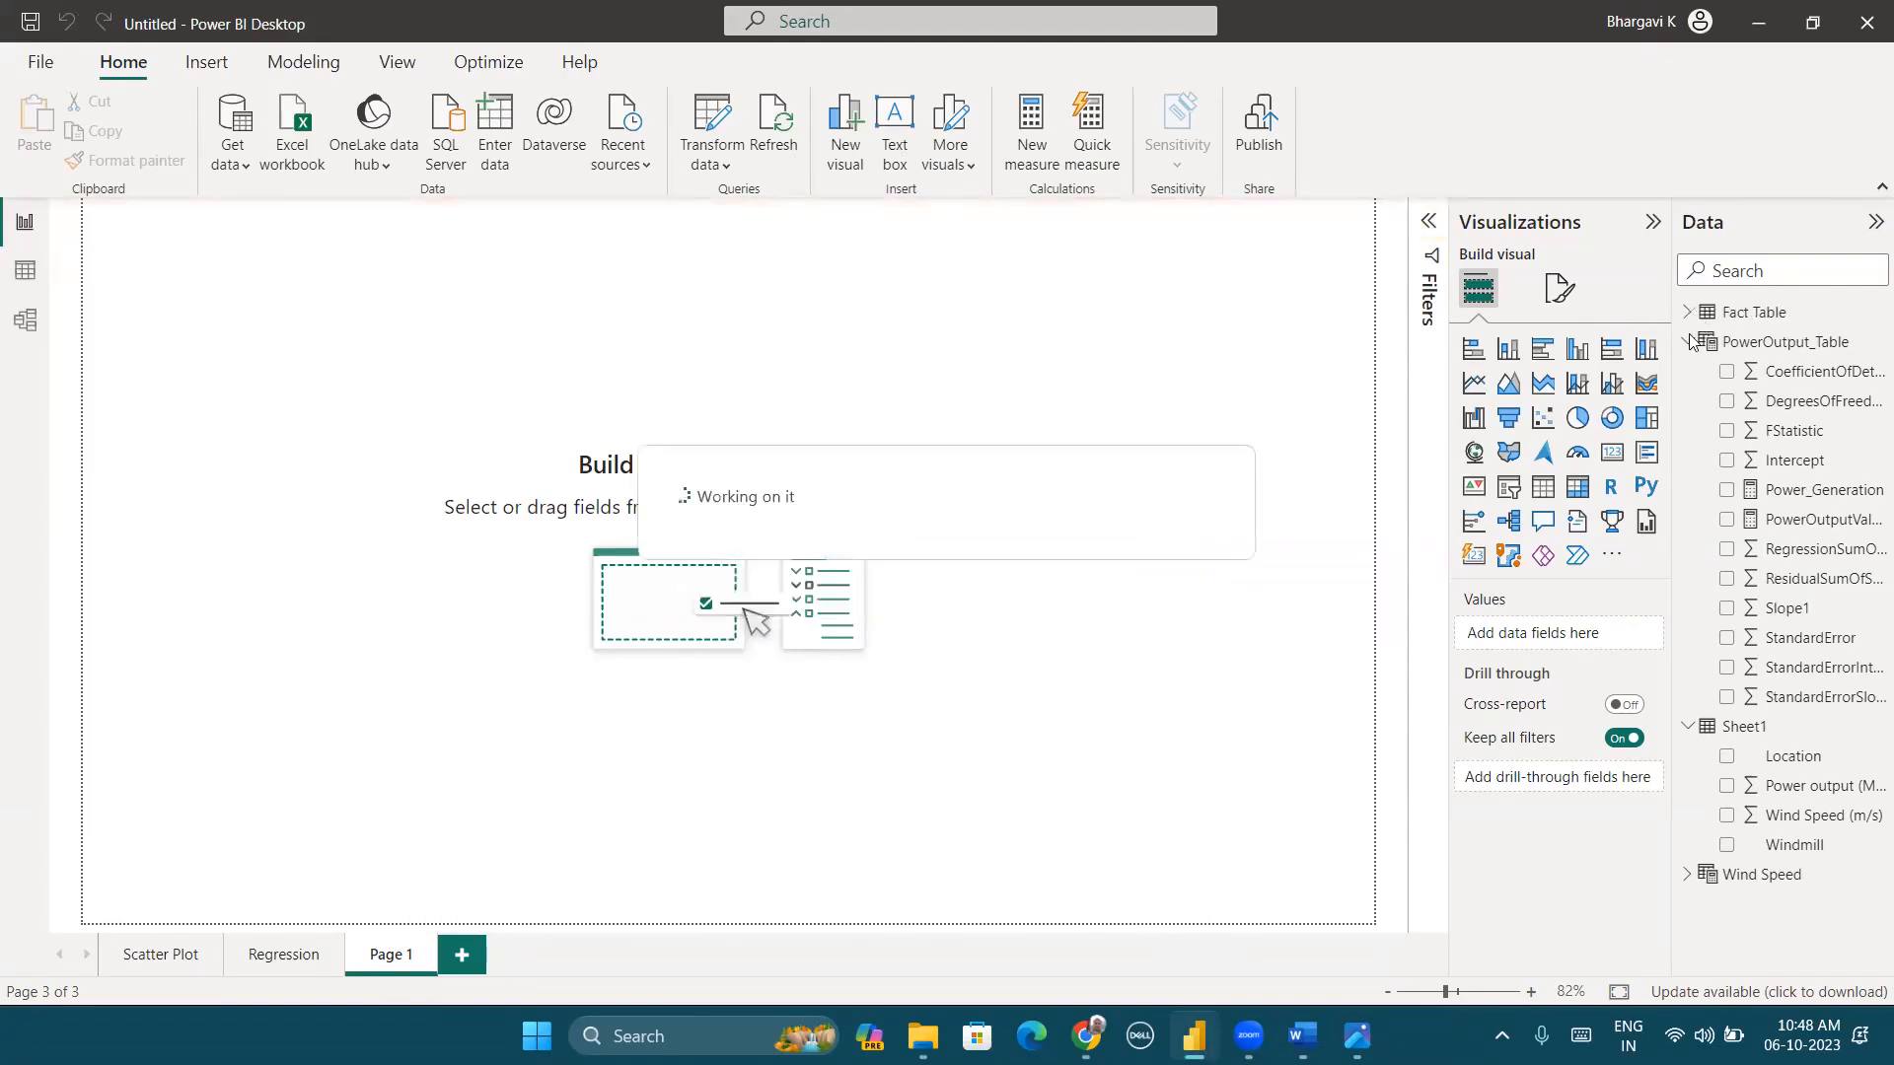
# Step: Create a scatter chart from the Fact Table with Sales on the X axis and Profit on the Y axis
pyautogui.click(1688, 342)
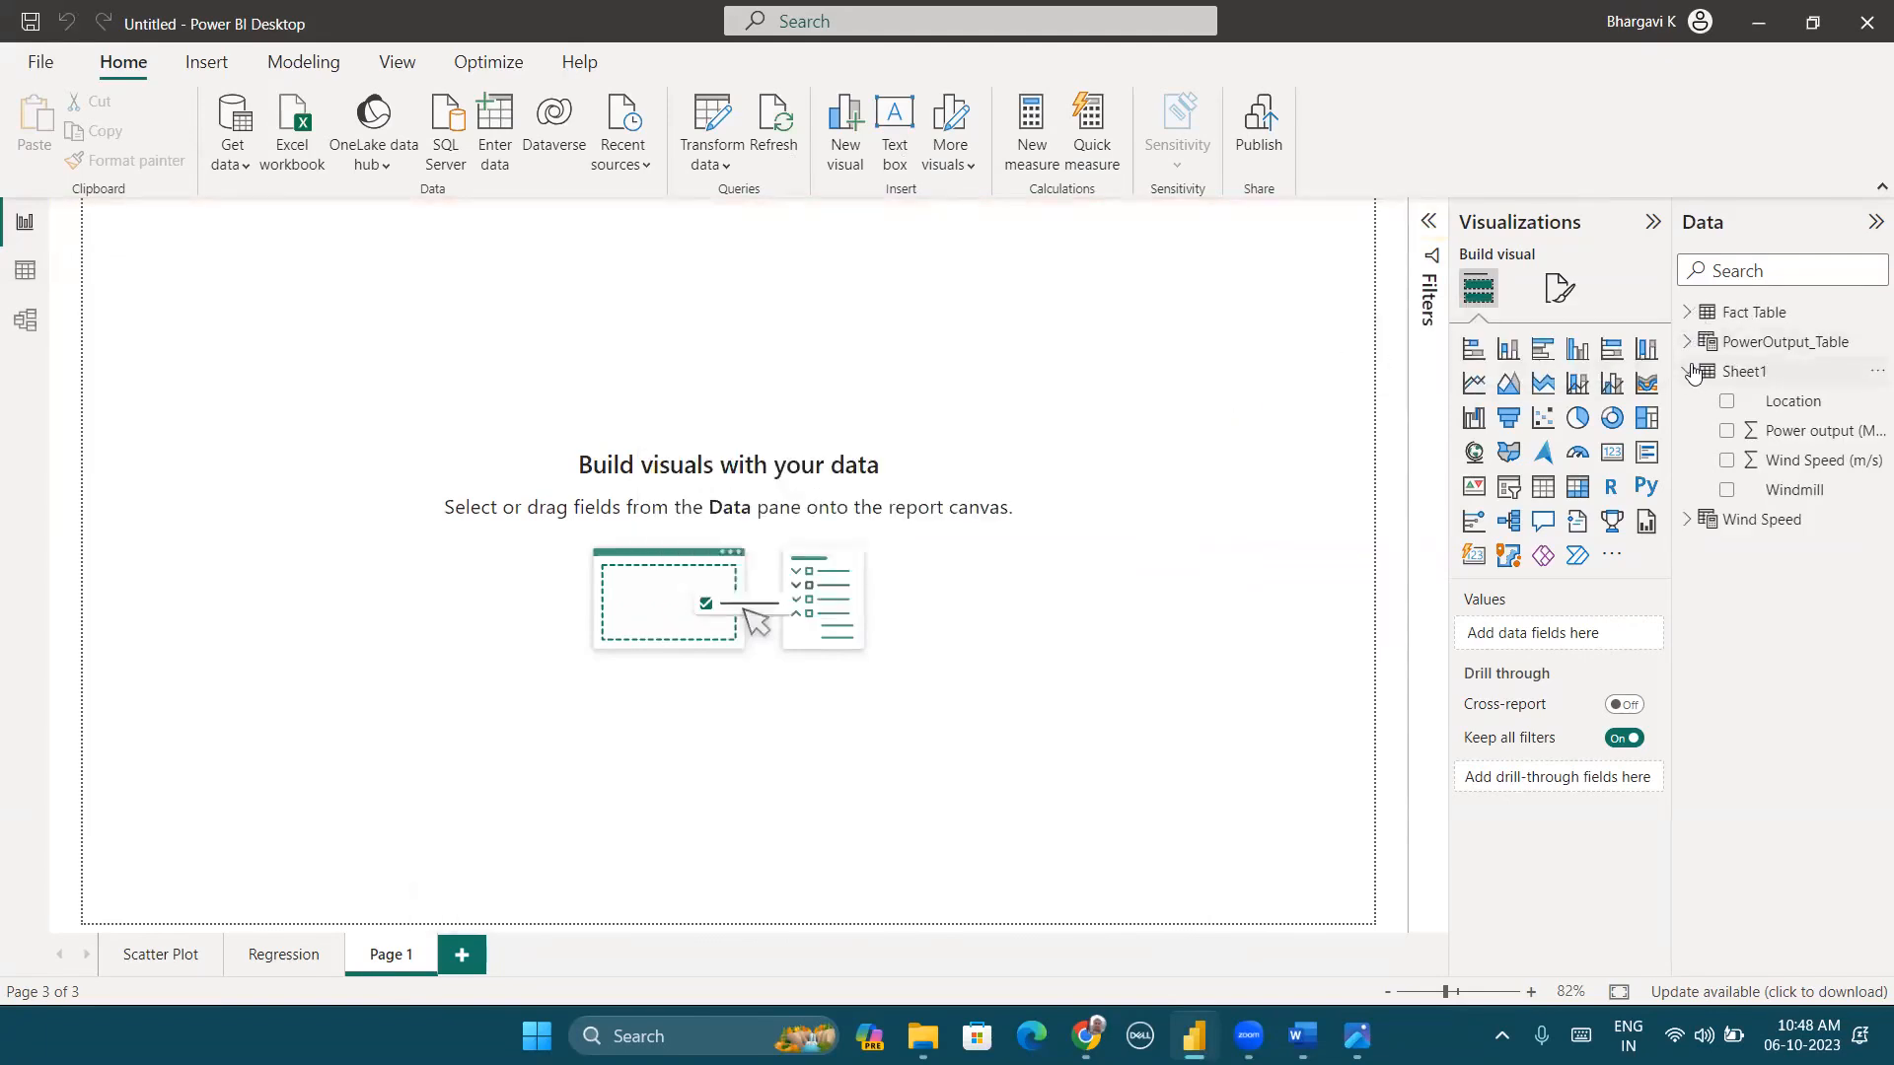
pyautogui.click(1691, 372)
pyautogui.click(1688, 312)
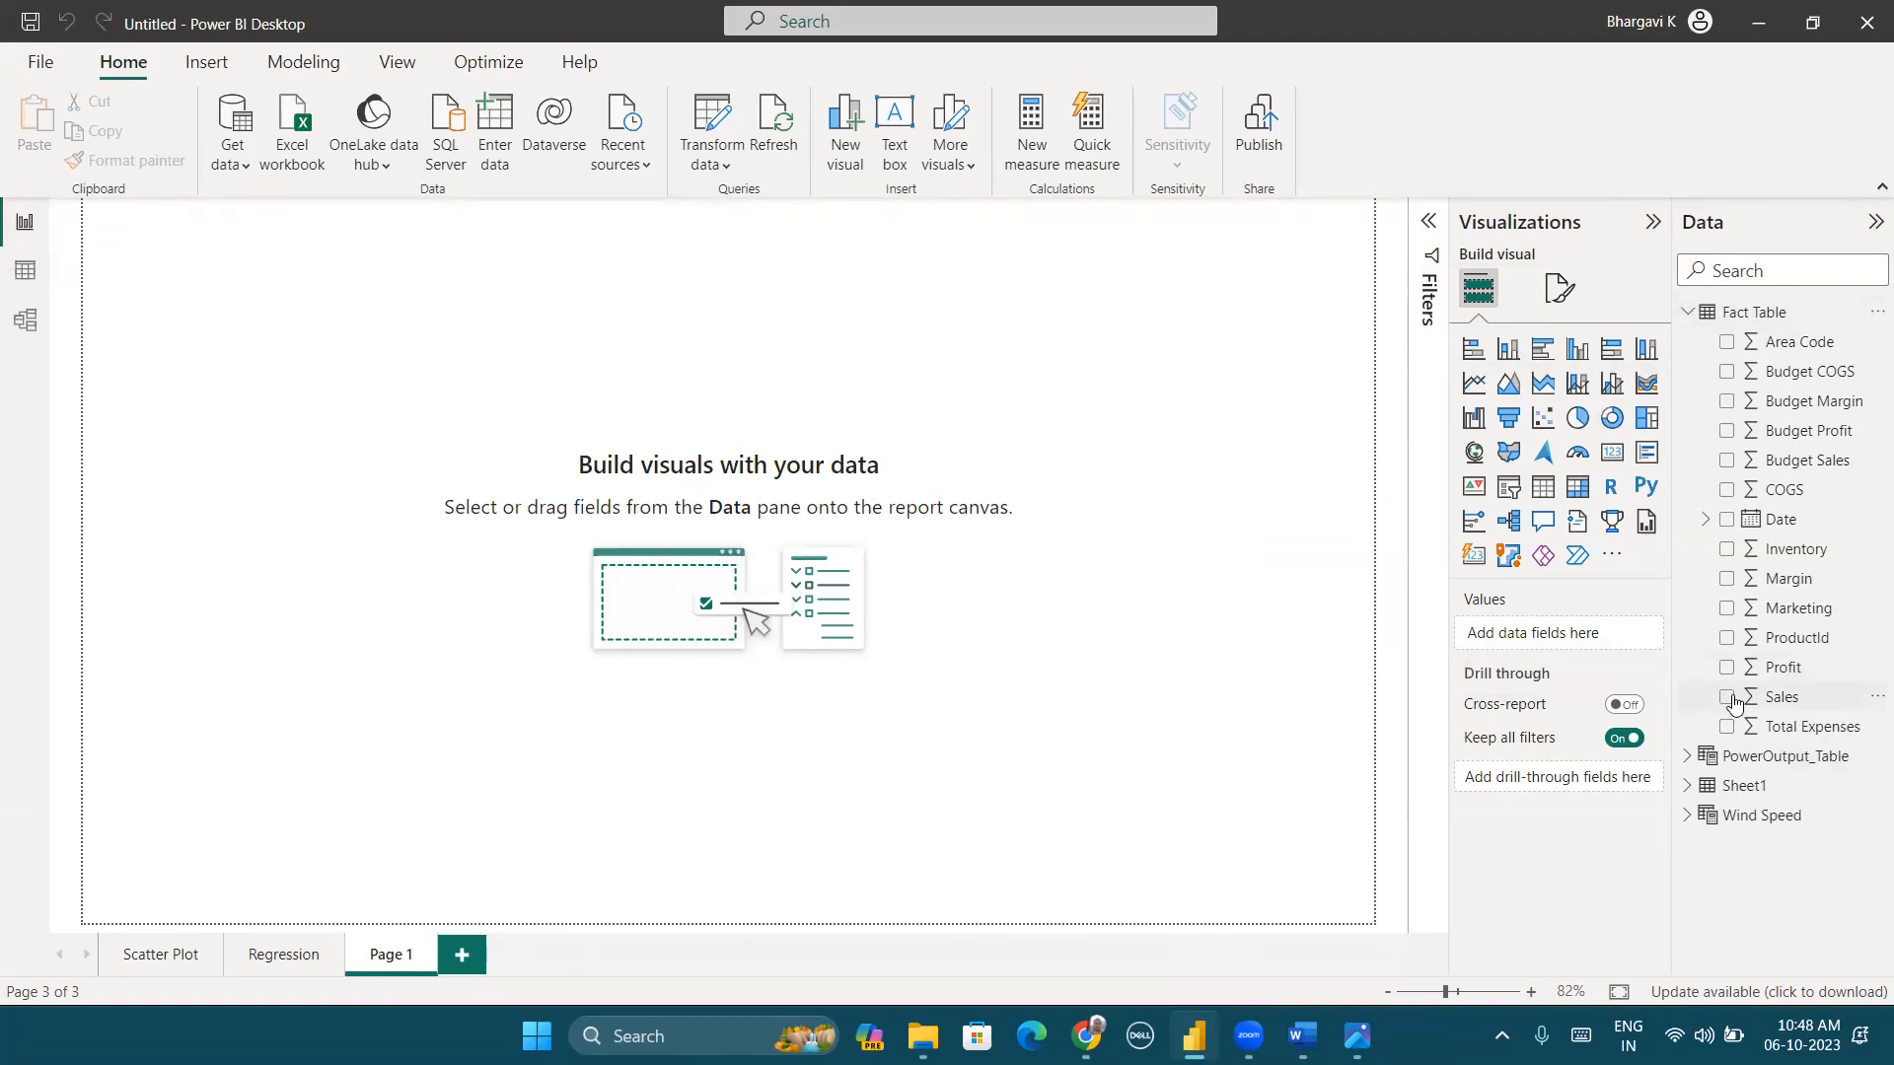
pyautogui.click(1545, 422)
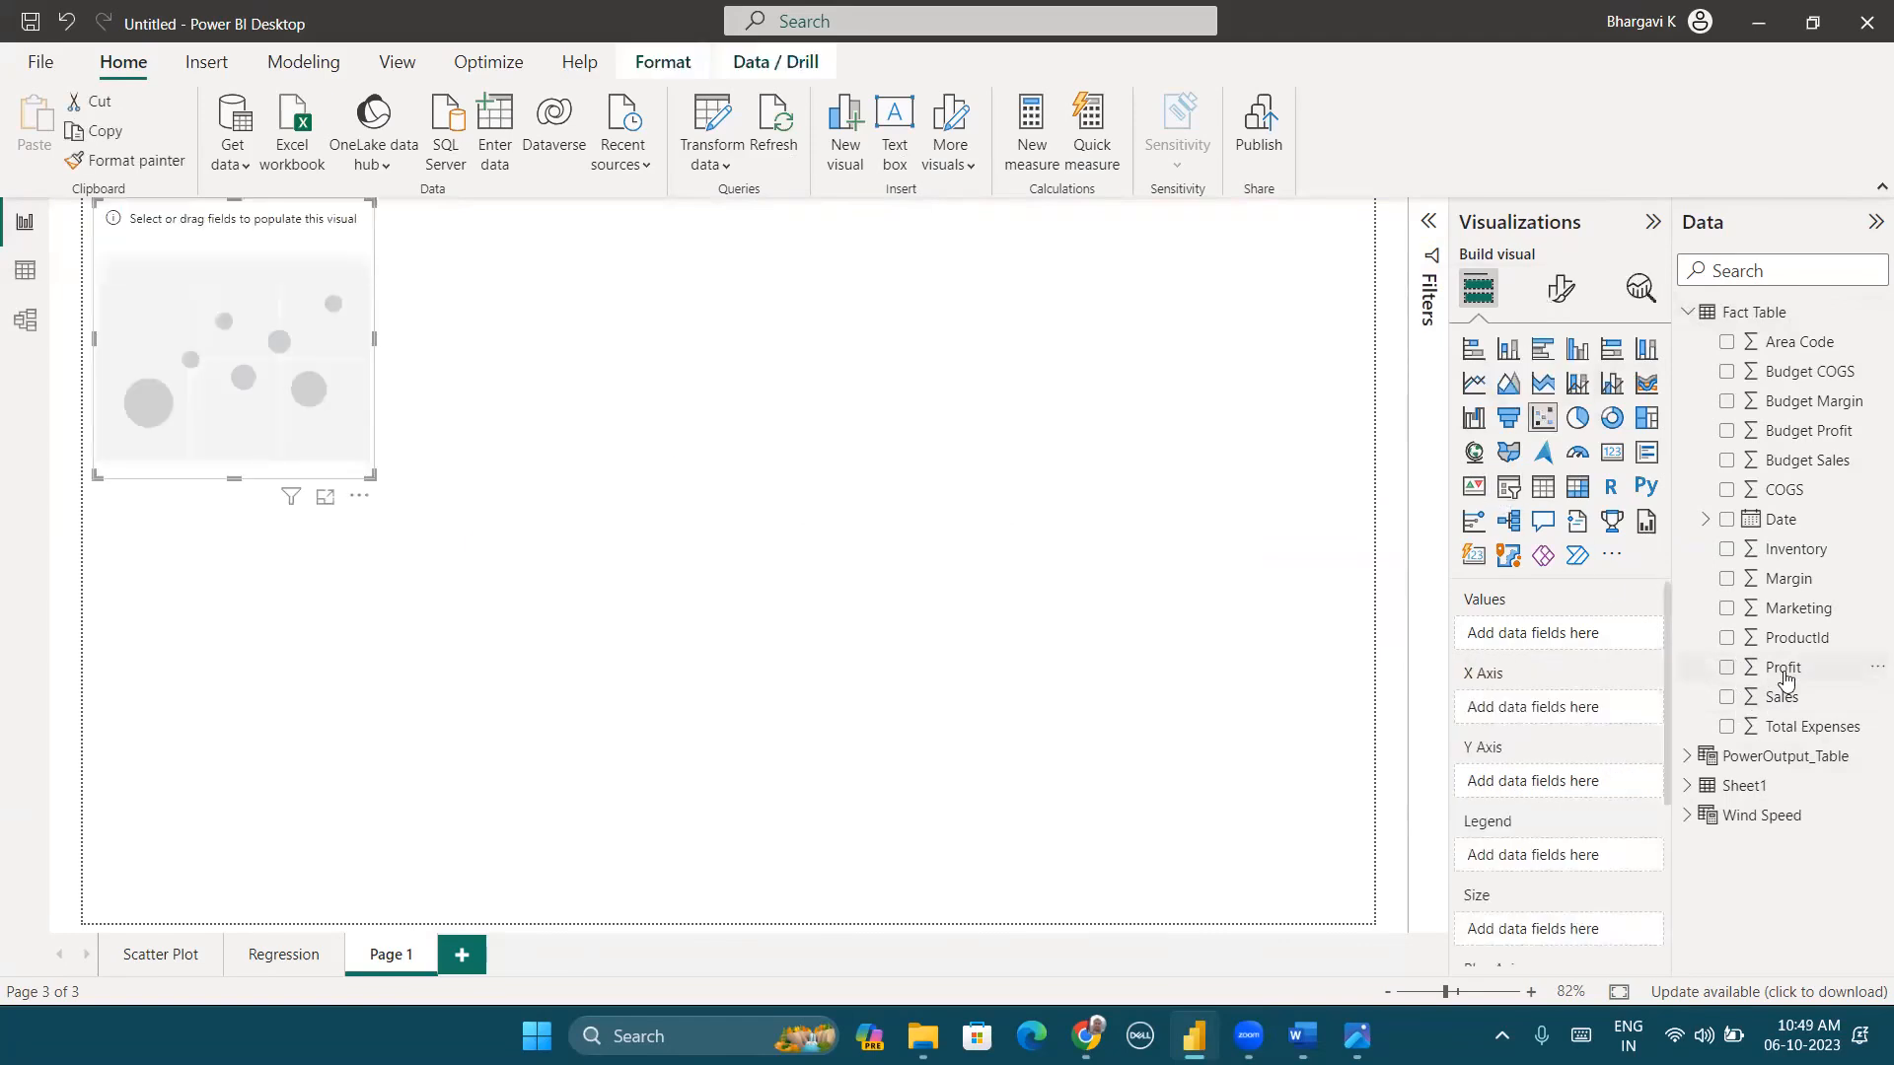
pyautogui.moveTo(1785, 678); pyautogui.dragTo(1570, 781)
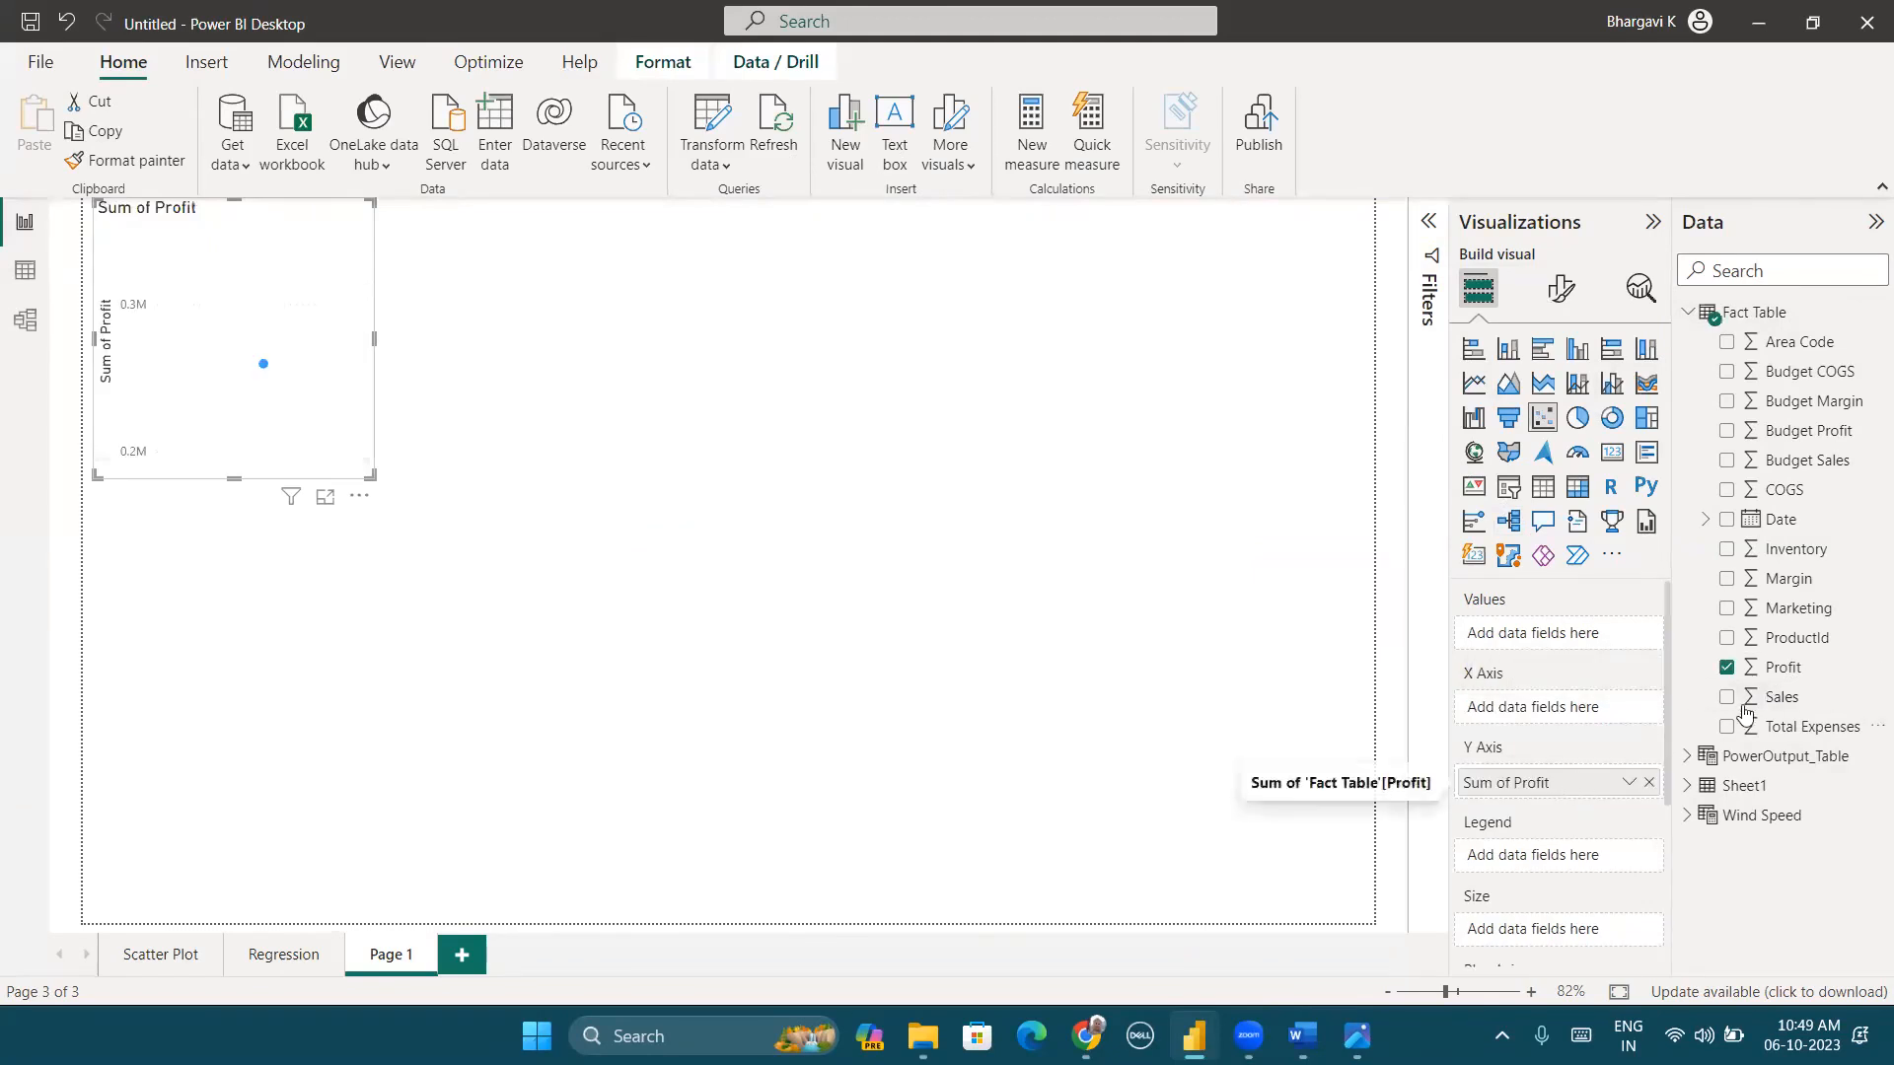
pyautogui.moveTo(1745, 701); pyautogui.dragTo(1551, 710)
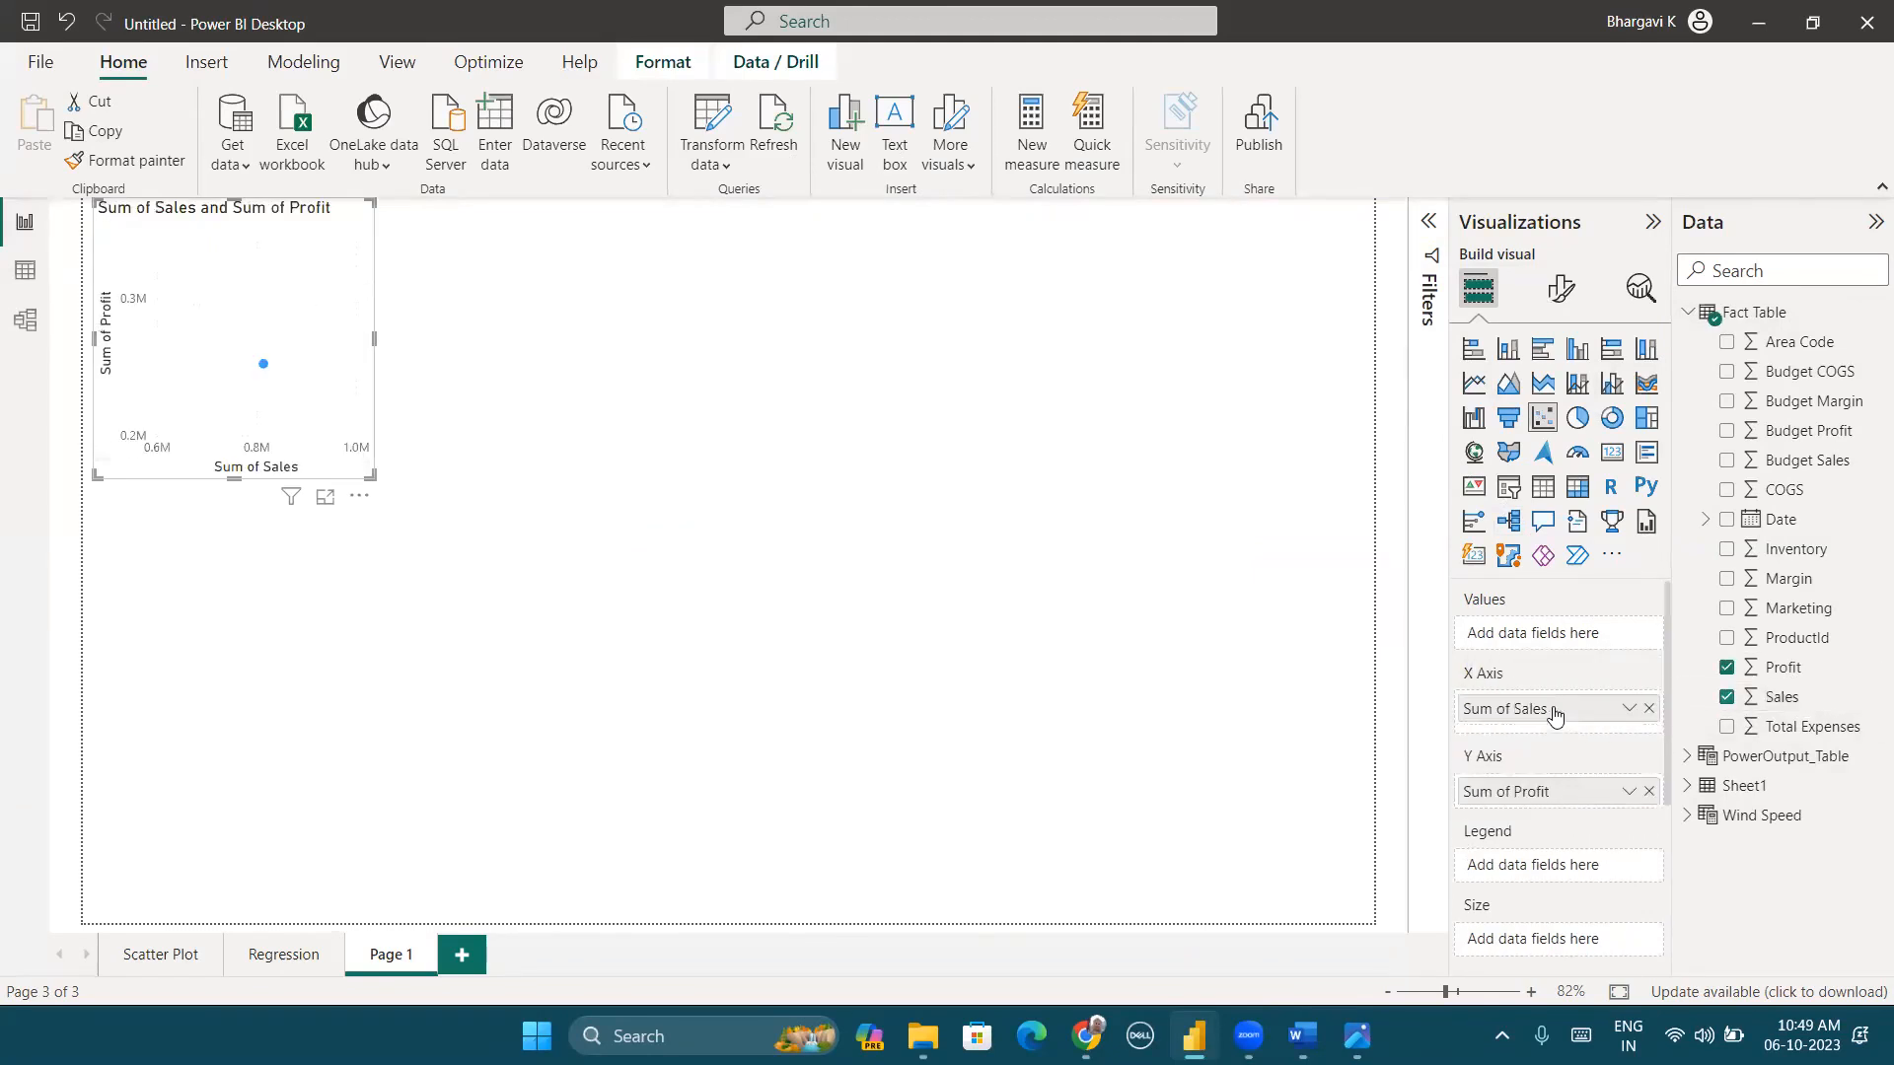
# Step: Set Sales and Profit in the scatter chart to Don't summarize and enlarge the chart to about 60% of the page width
pyautogui.click(1631, 710)
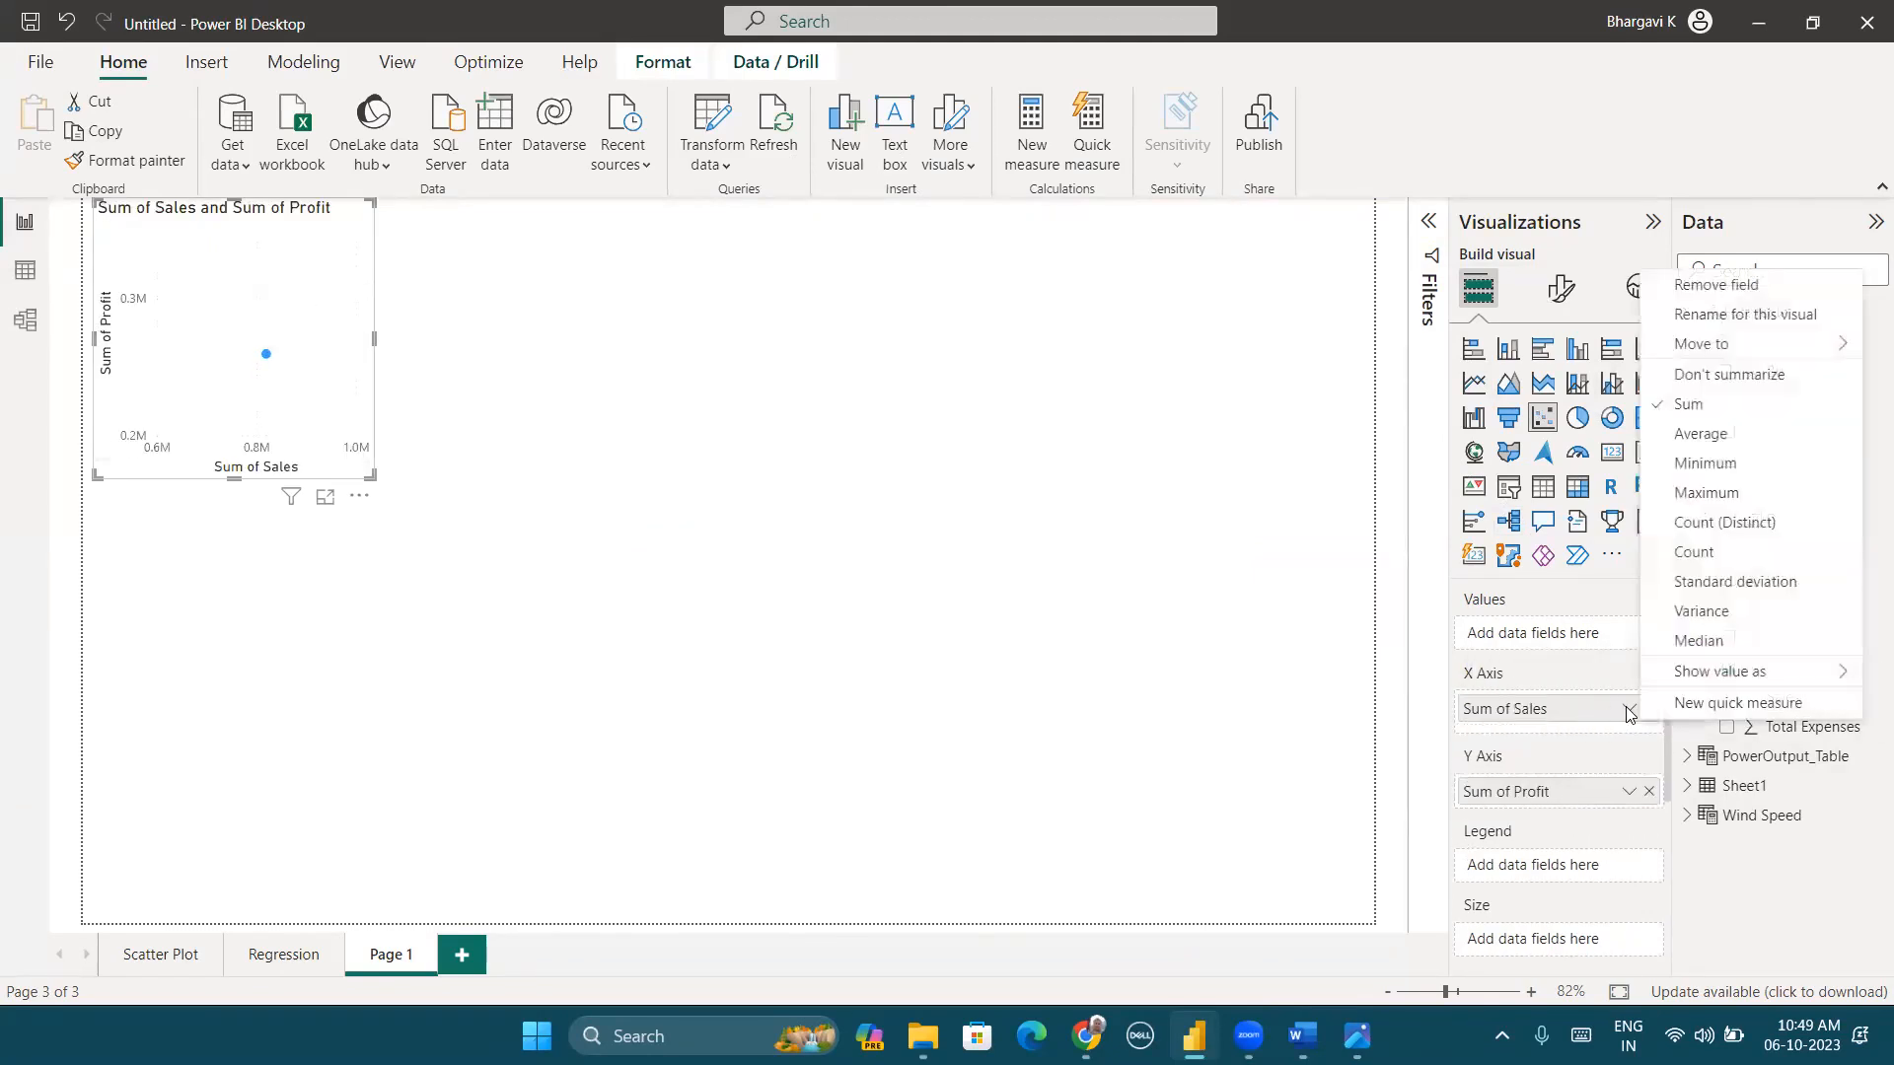
pyautogui.click(1665, 377)
pyautogui.click(1628, 792)
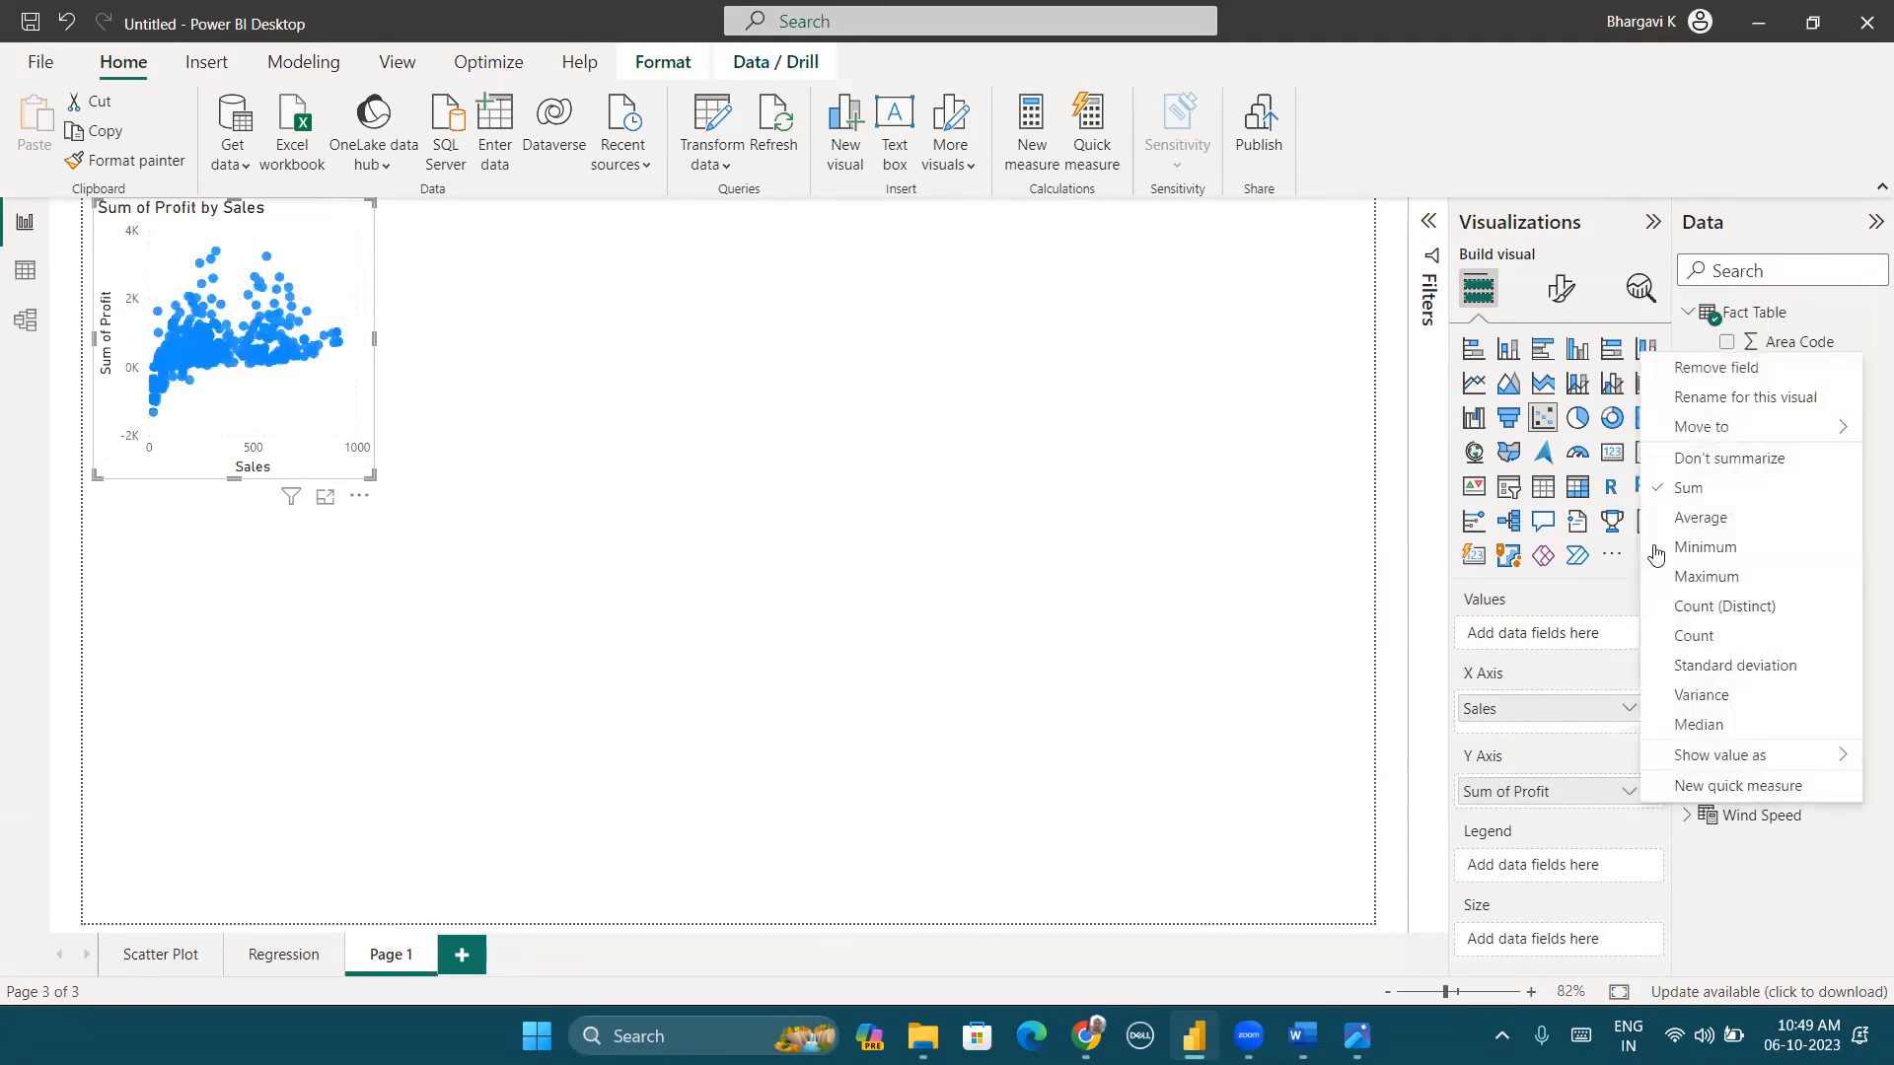
pyautogui.click(1682, 459)
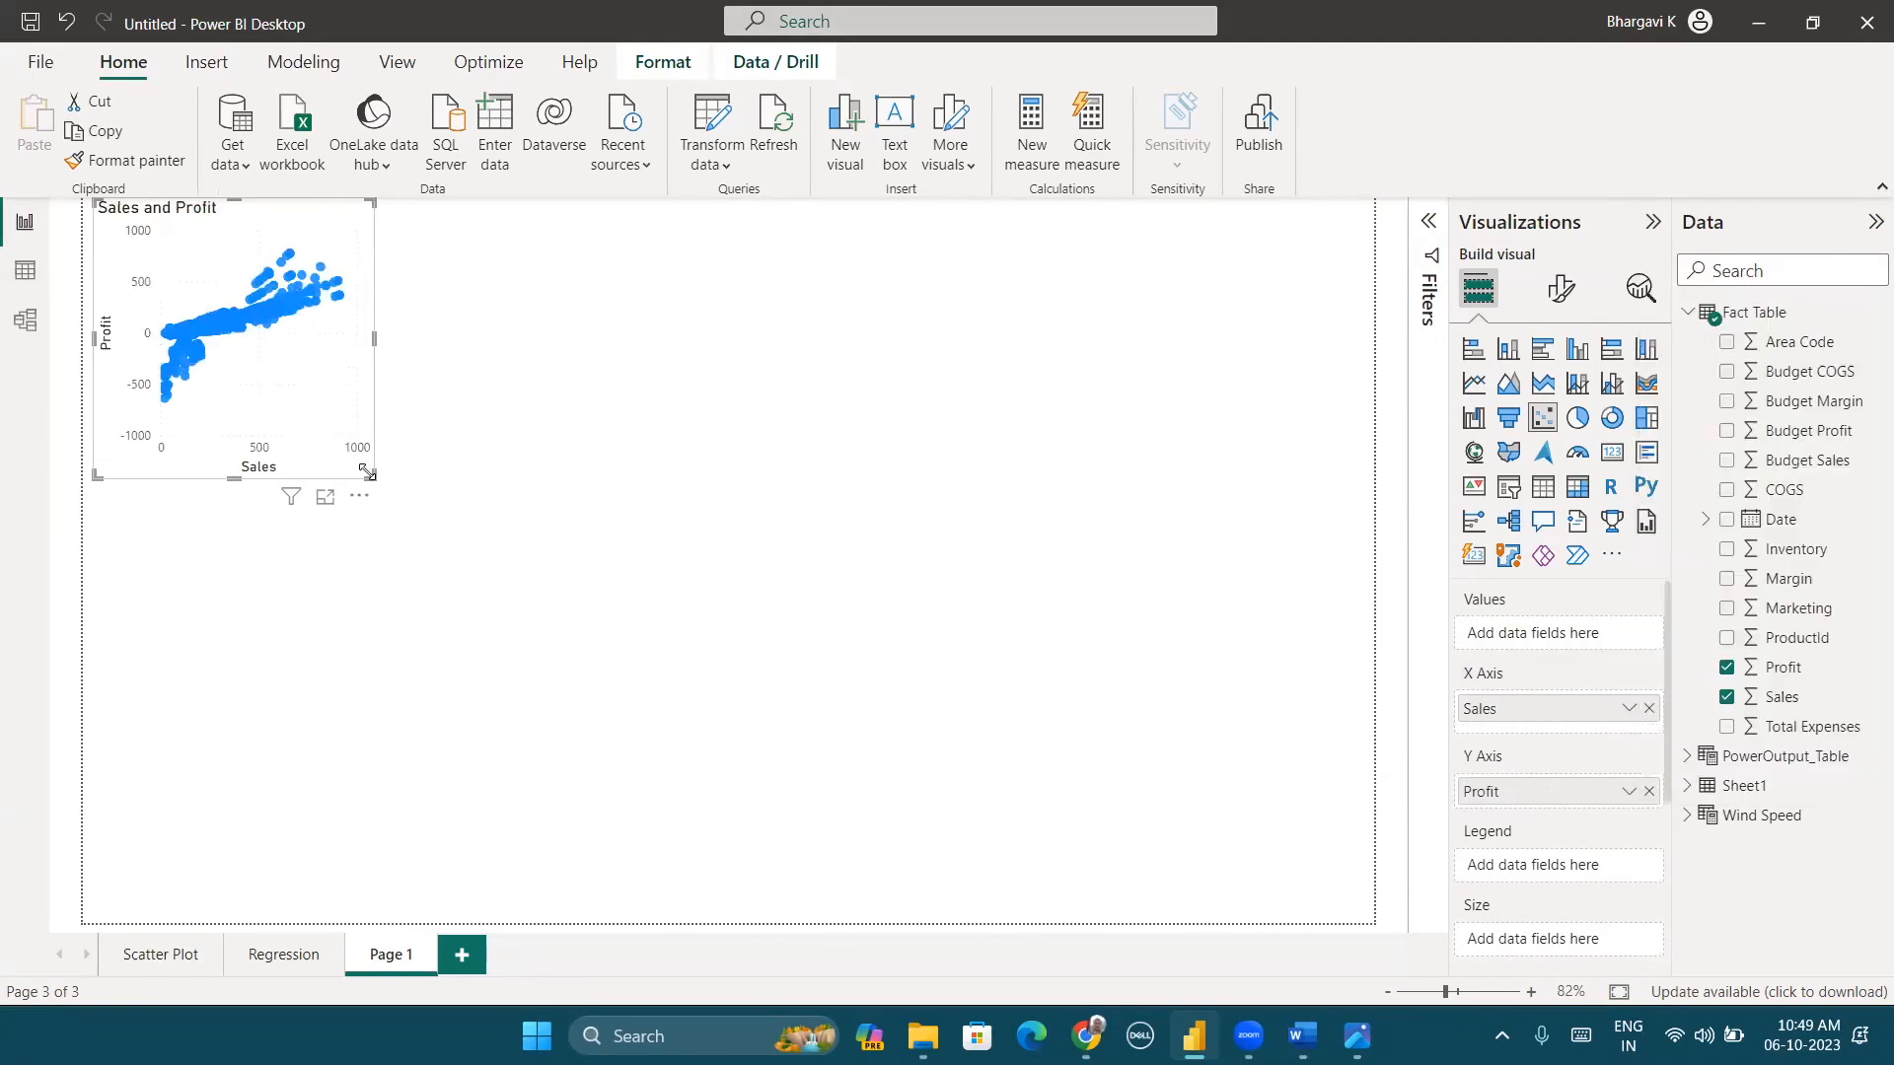
pyautogui.moveTo(367, 473); pyautogui.dragTo(830, 797)
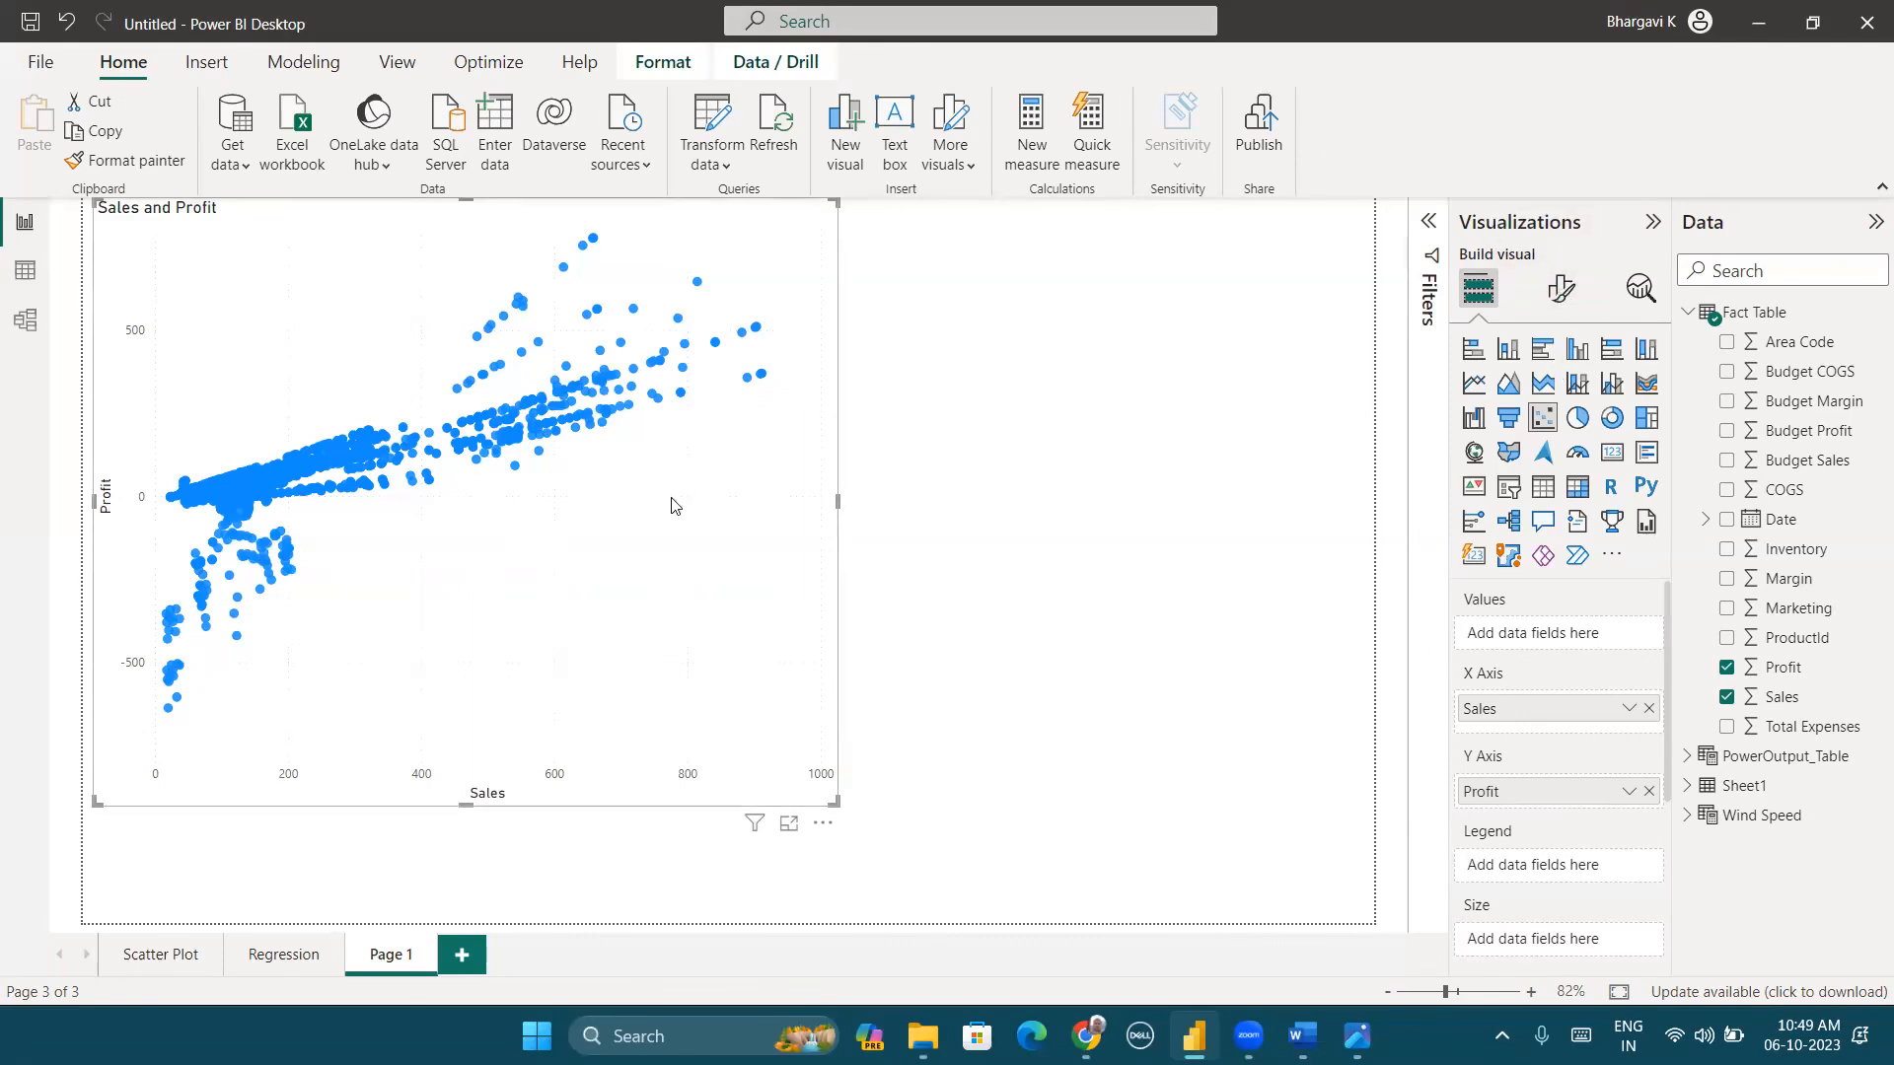
pyautogui.moveTo(832, 800); pyautogui.dragTo(872, 807)
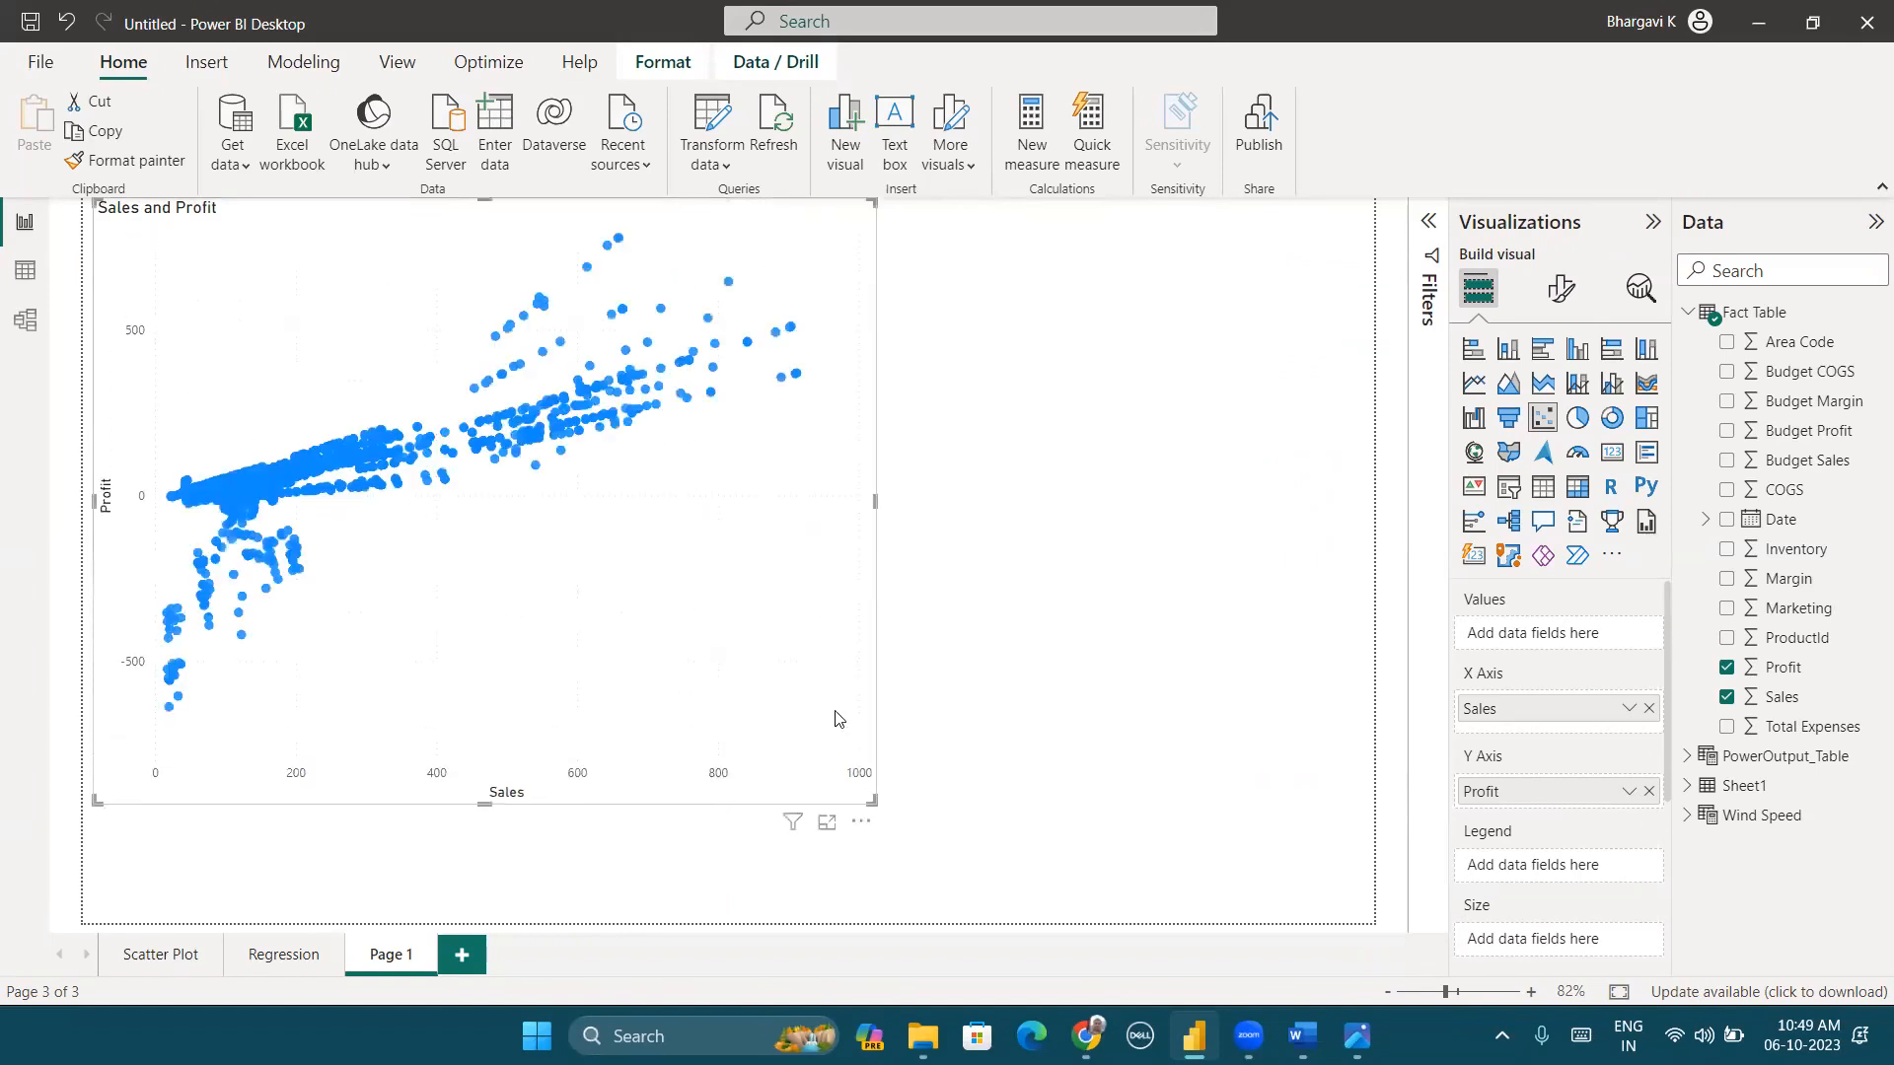
# Step: Start a new calculated table named Sales_Regression that uses the LINEST function
pyautogui.click(1203, 625)
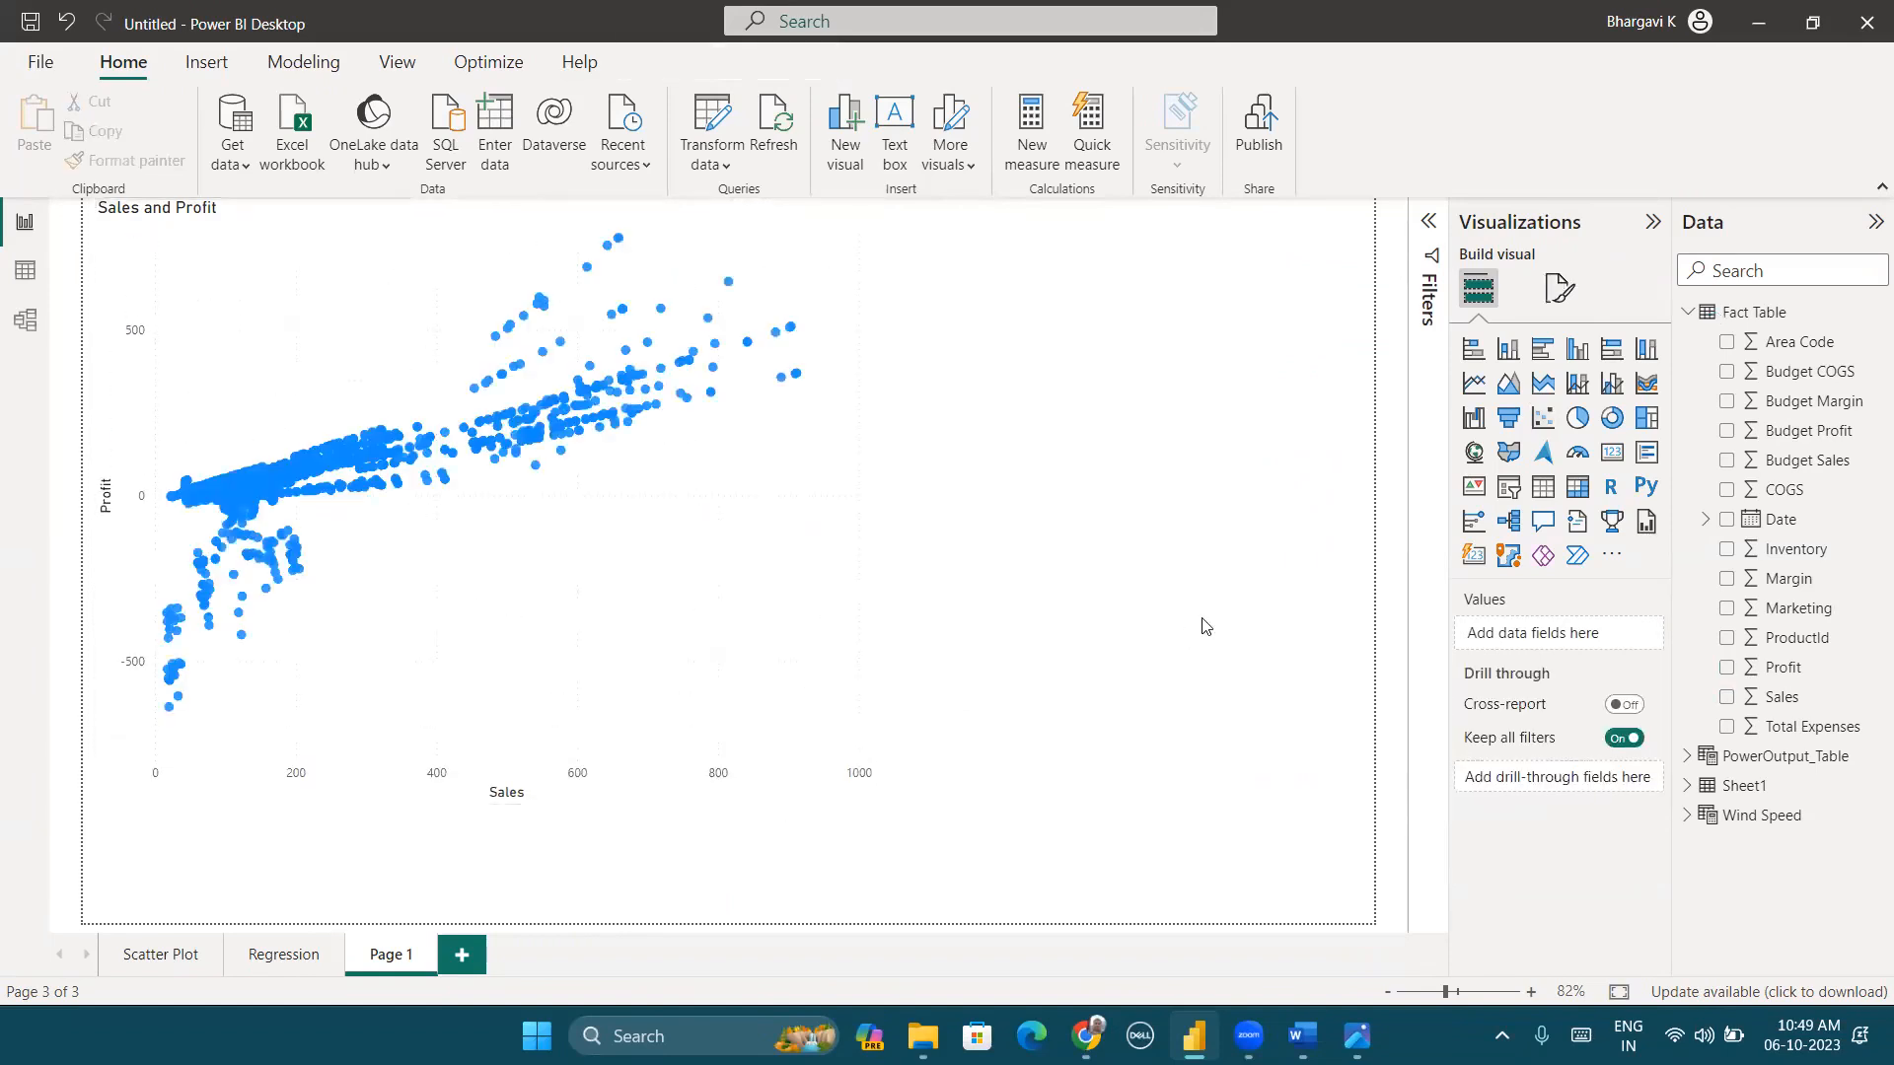
pyautogui.click(304, 65)
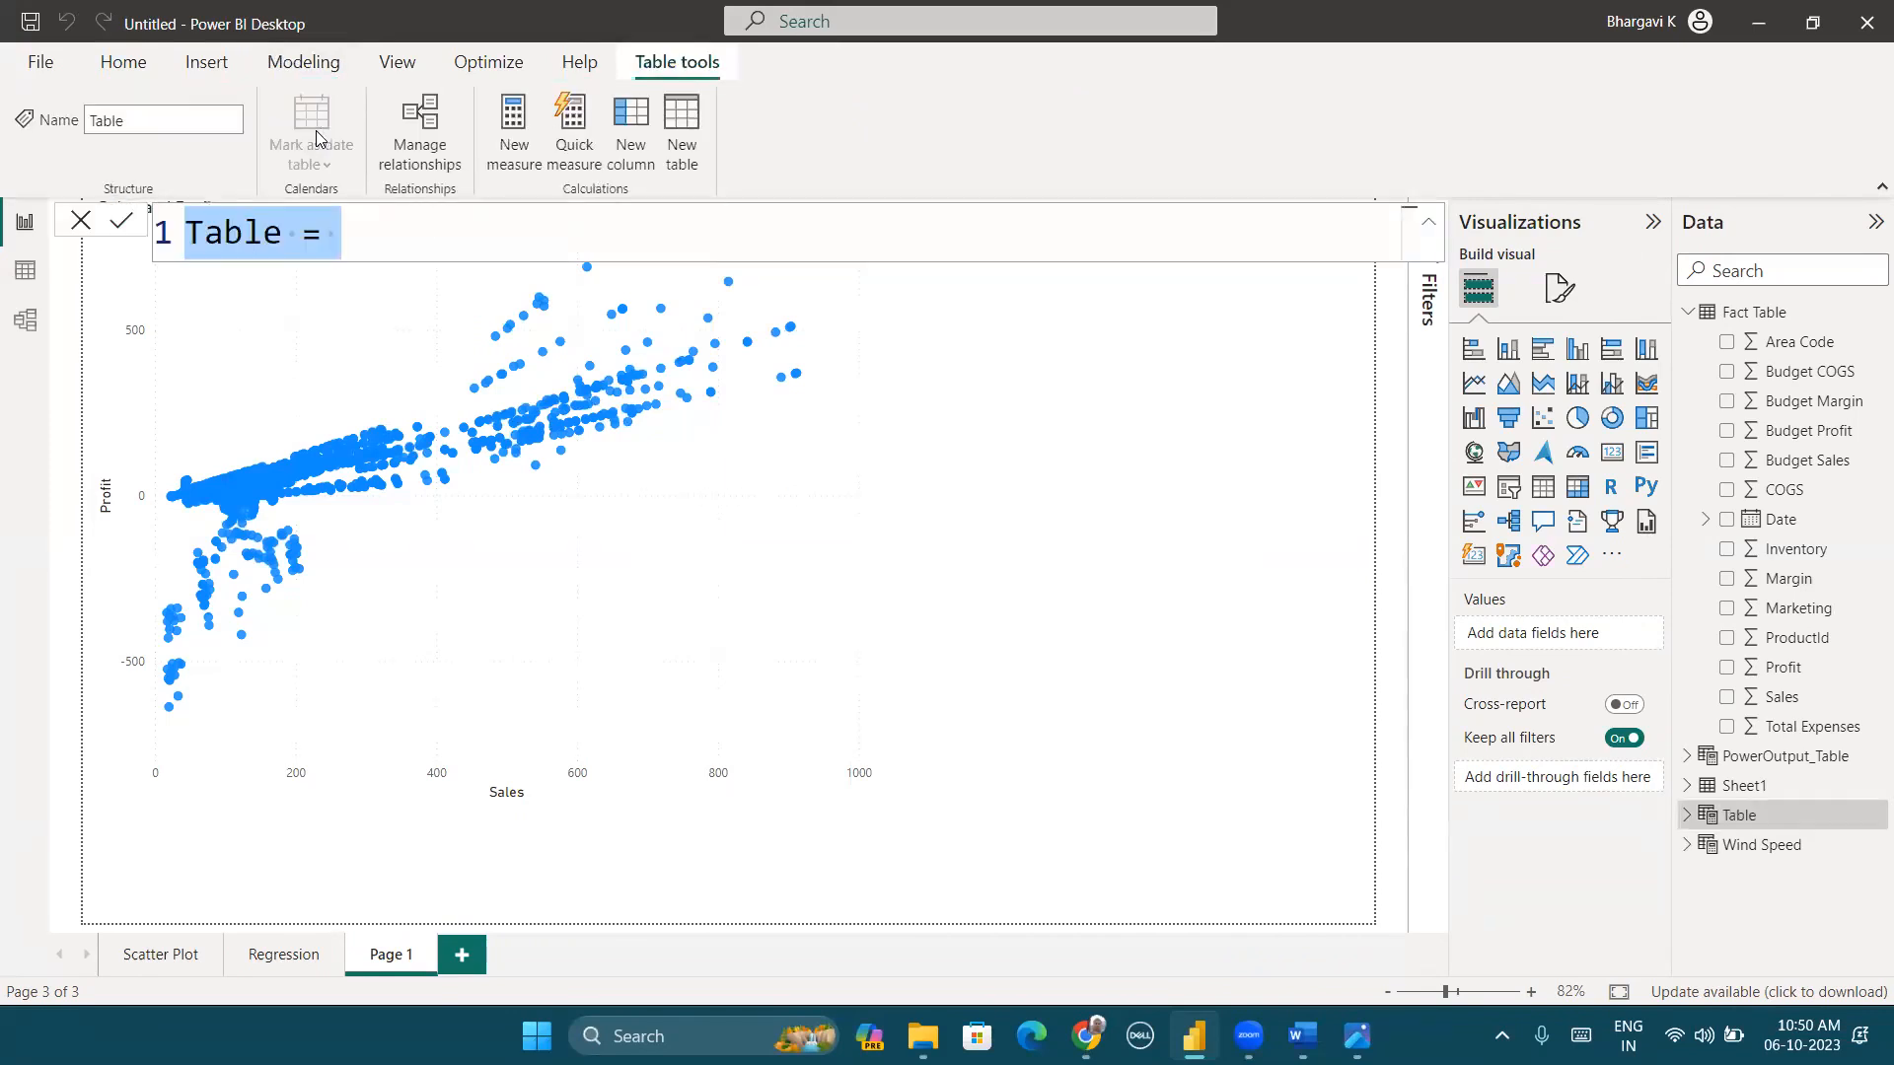
pyautogui.write('Sales_Re')
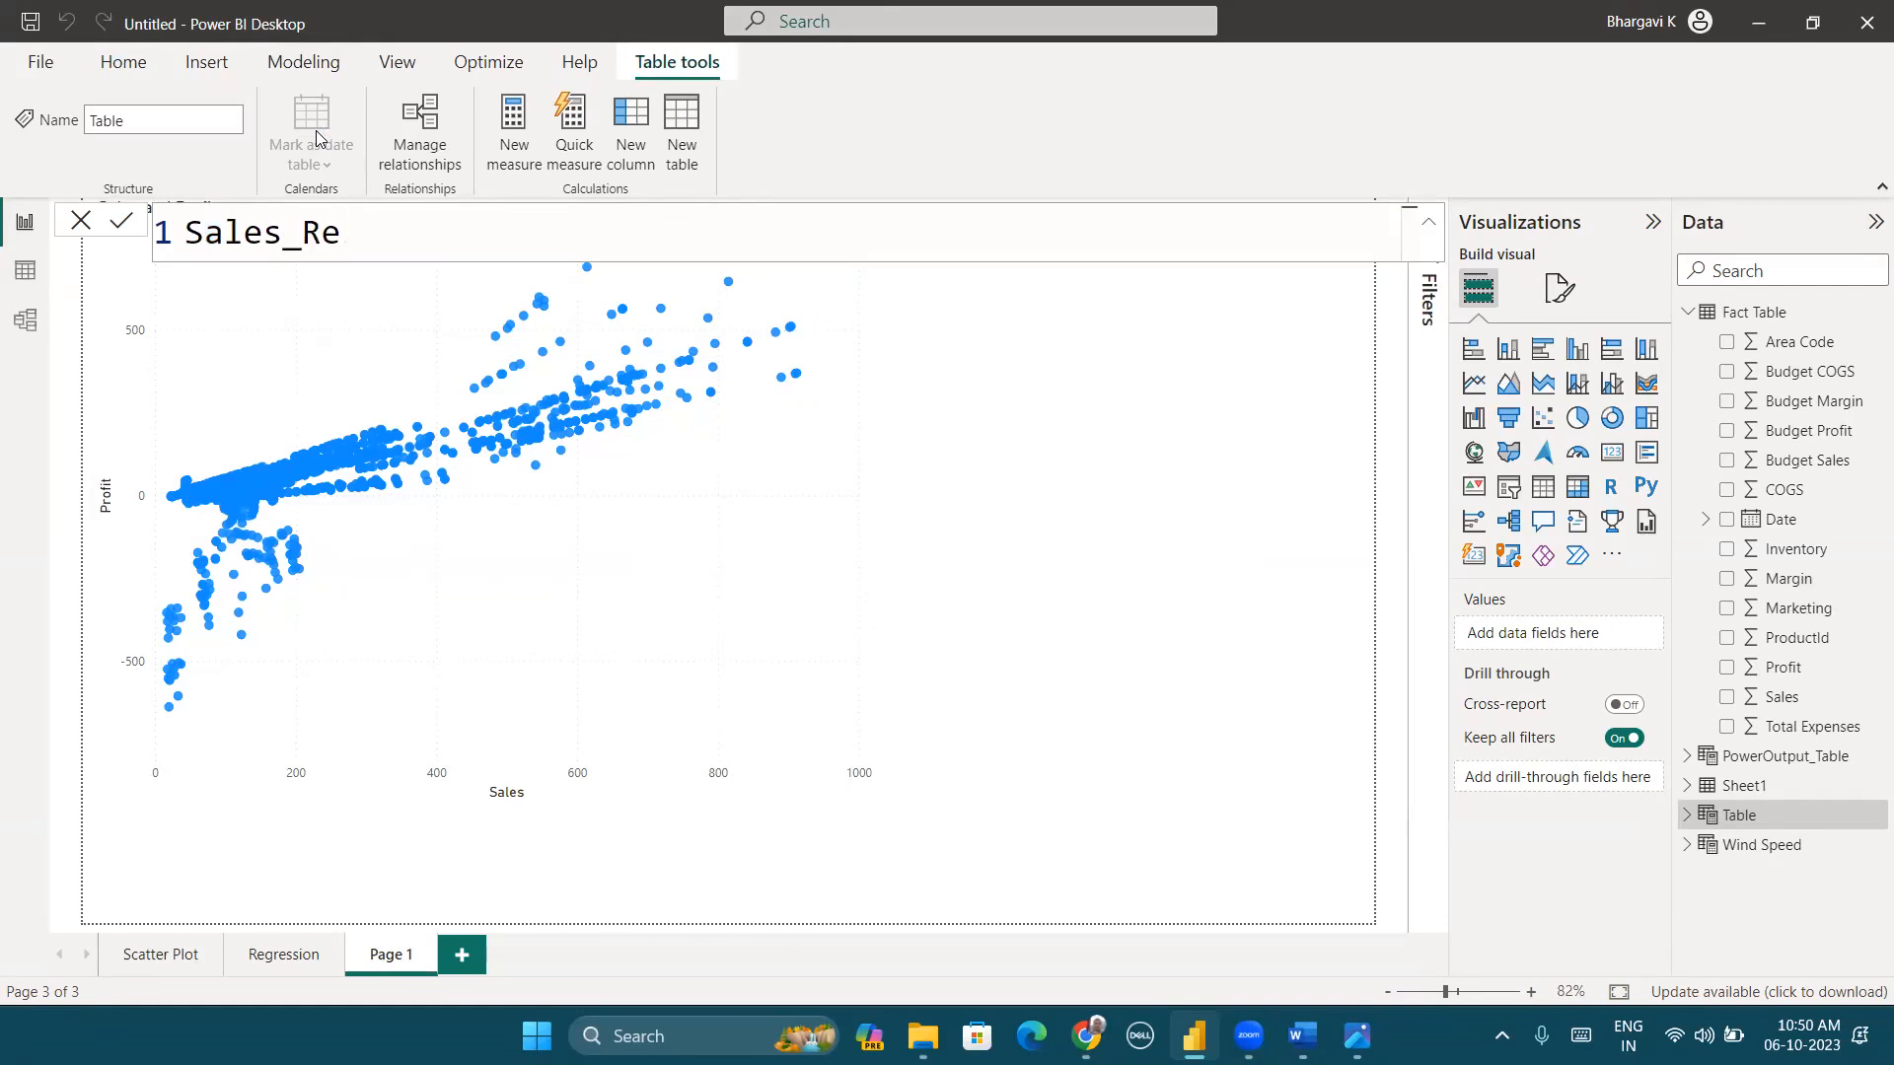
pyautogui.write('gressio')
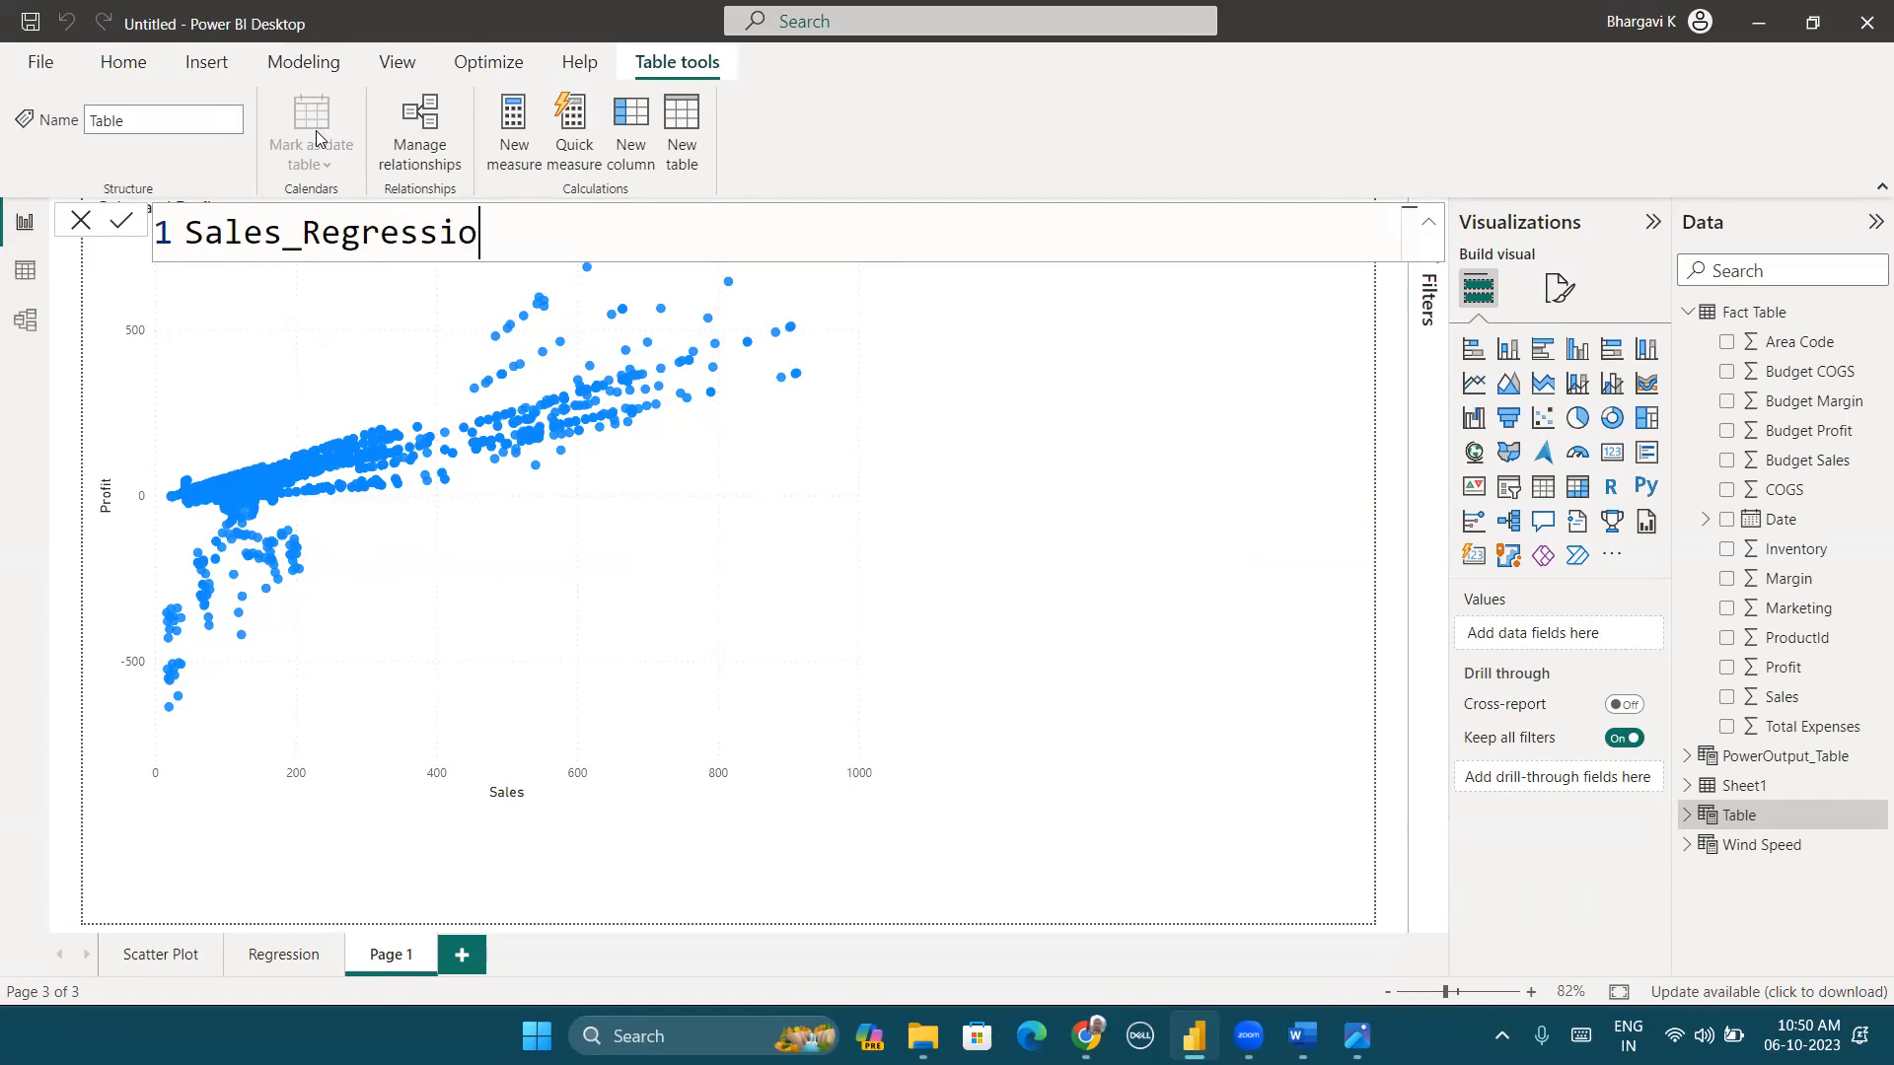
pyautogui.write('n = lins')
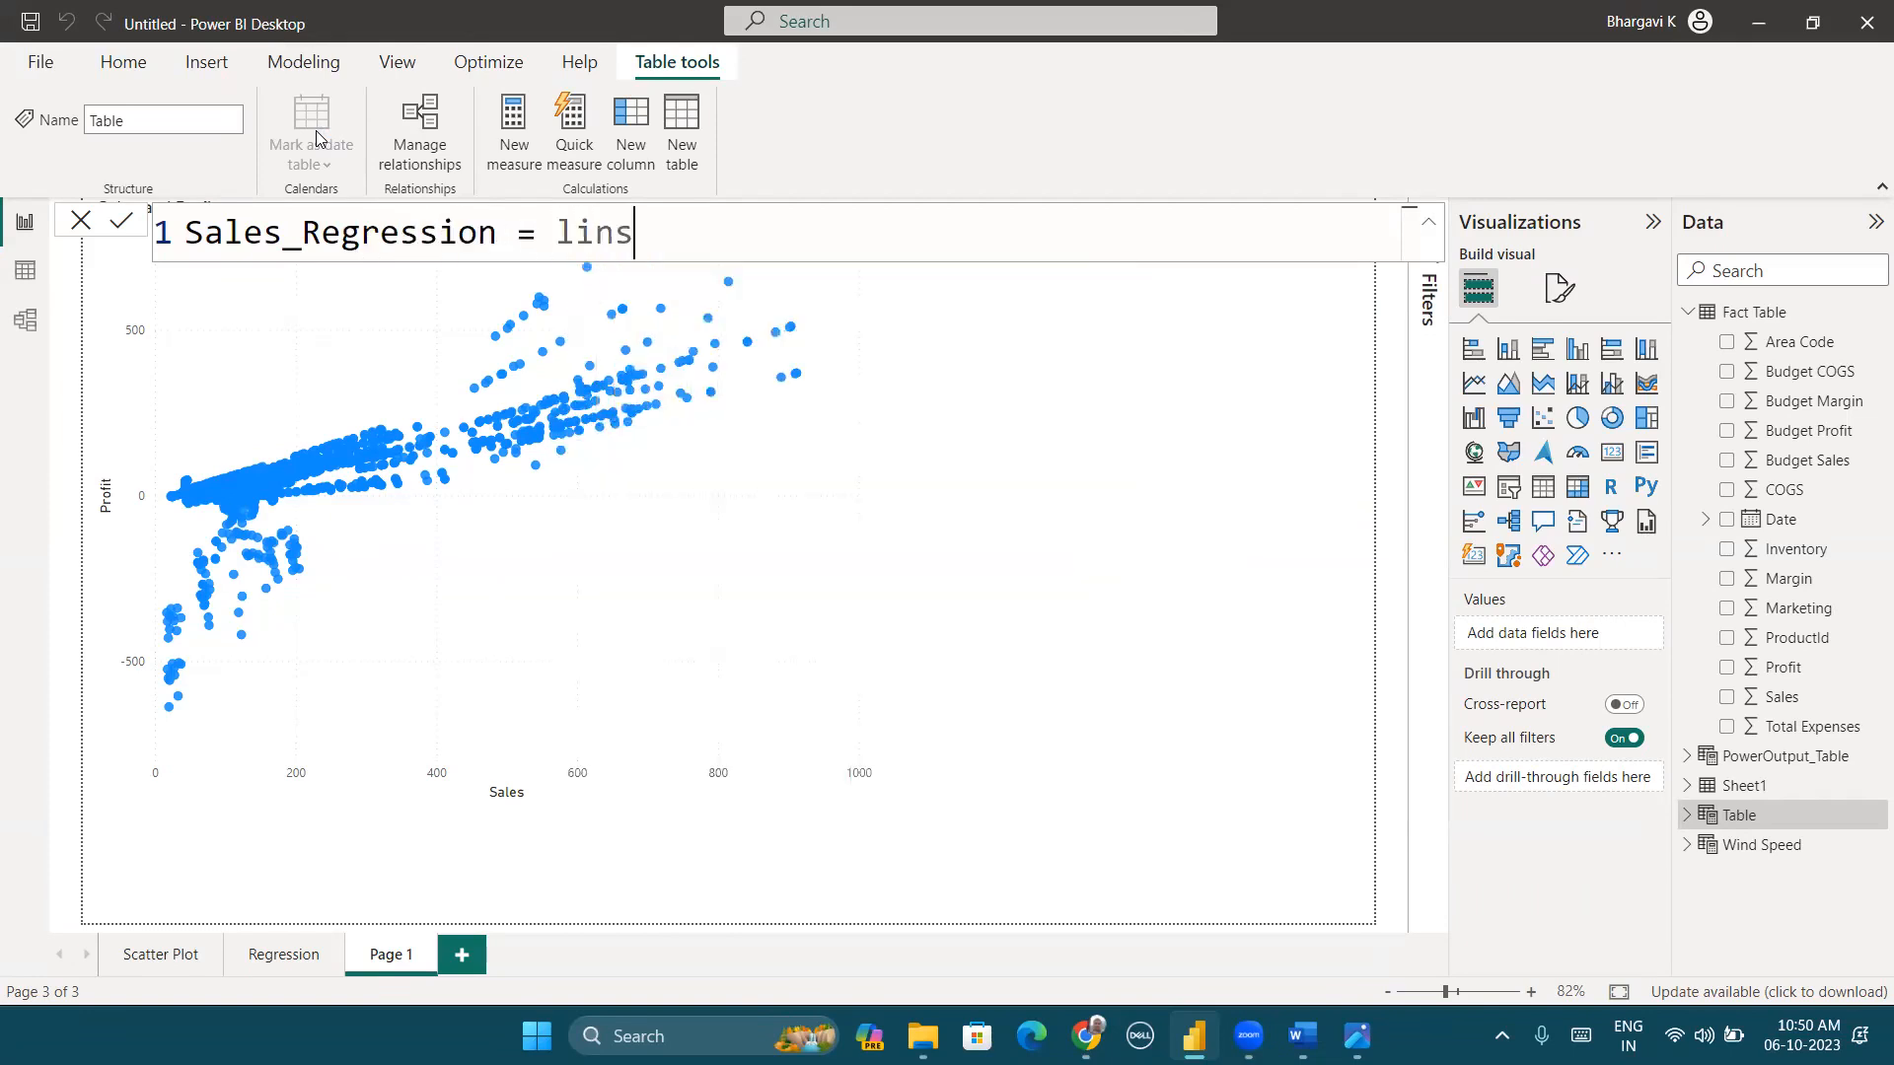
pyautogui.press('BackSpace')
pyautogui.press('Tab')
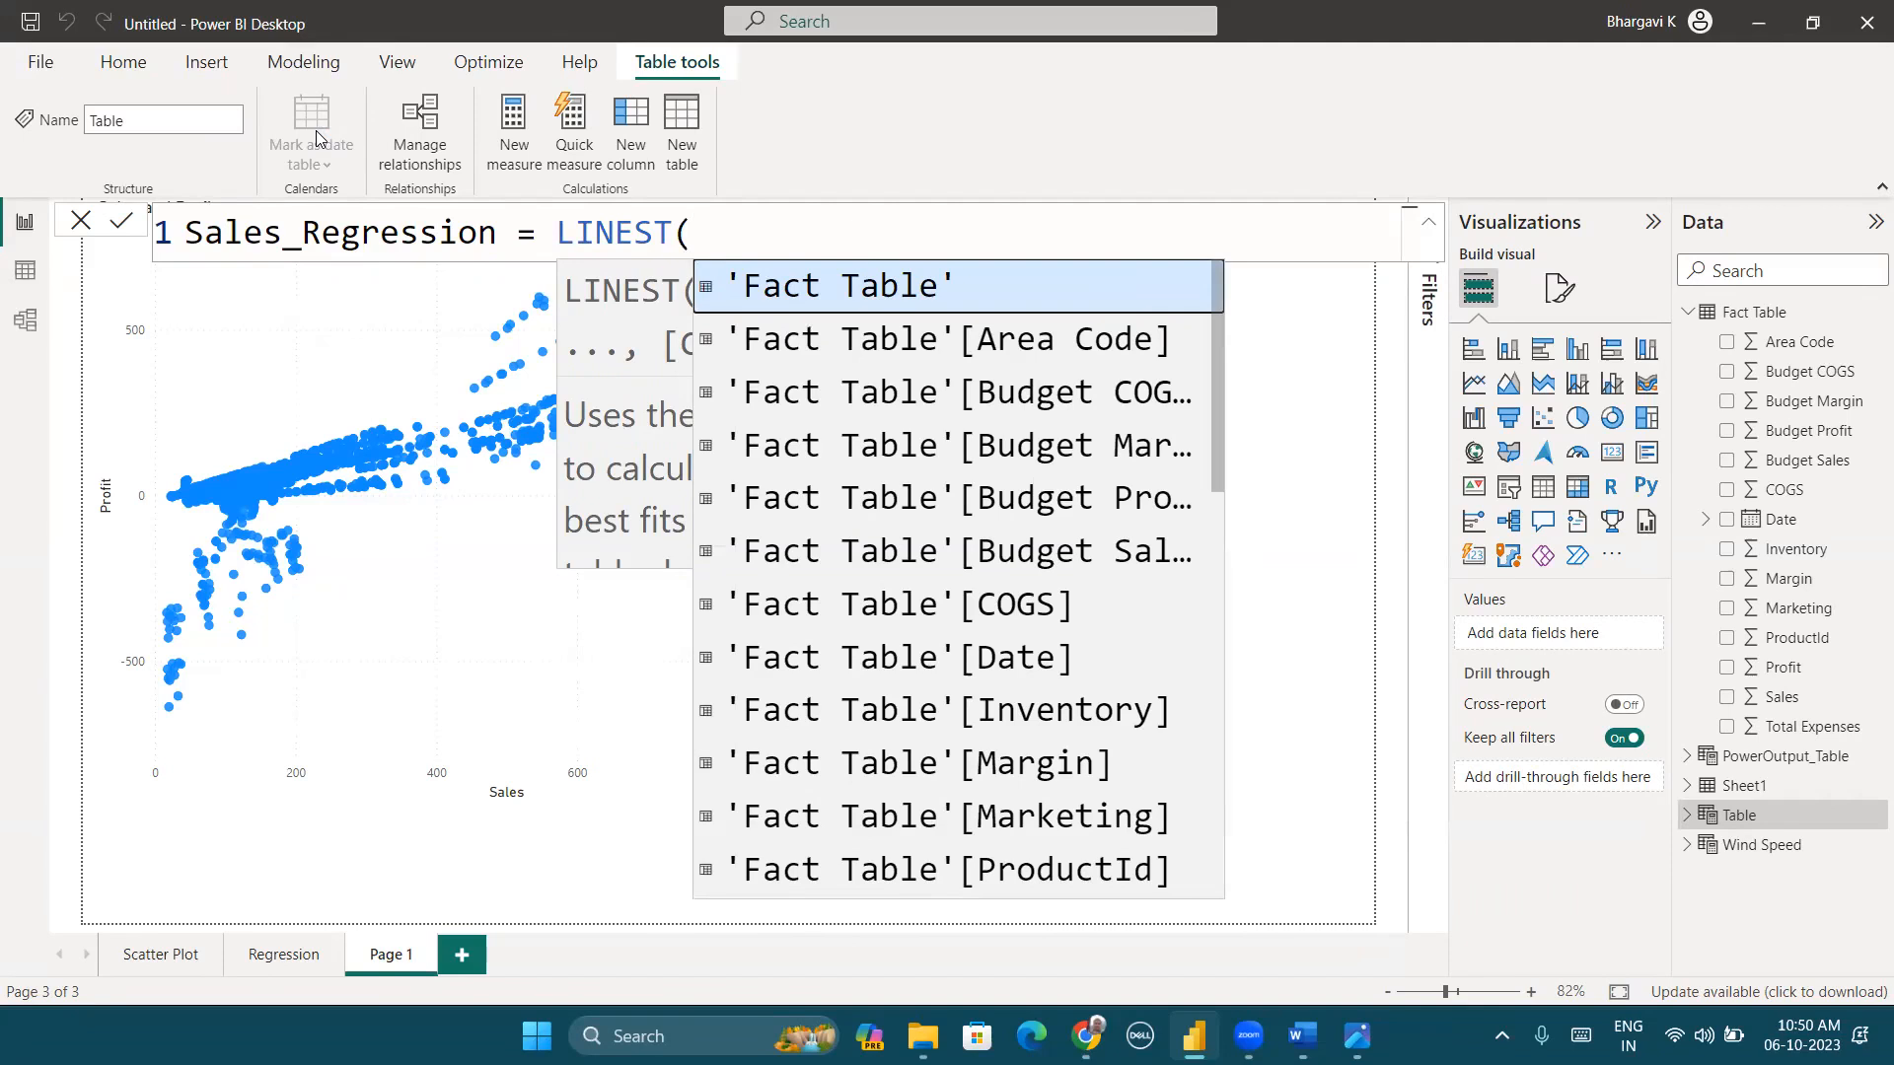
# Step: Complete the LINEST formula with 'Fact Table'[Profit] as the Y column and 'Fact Table'[Sales] as the X column, and commit the table
pyautogui.write('powe')
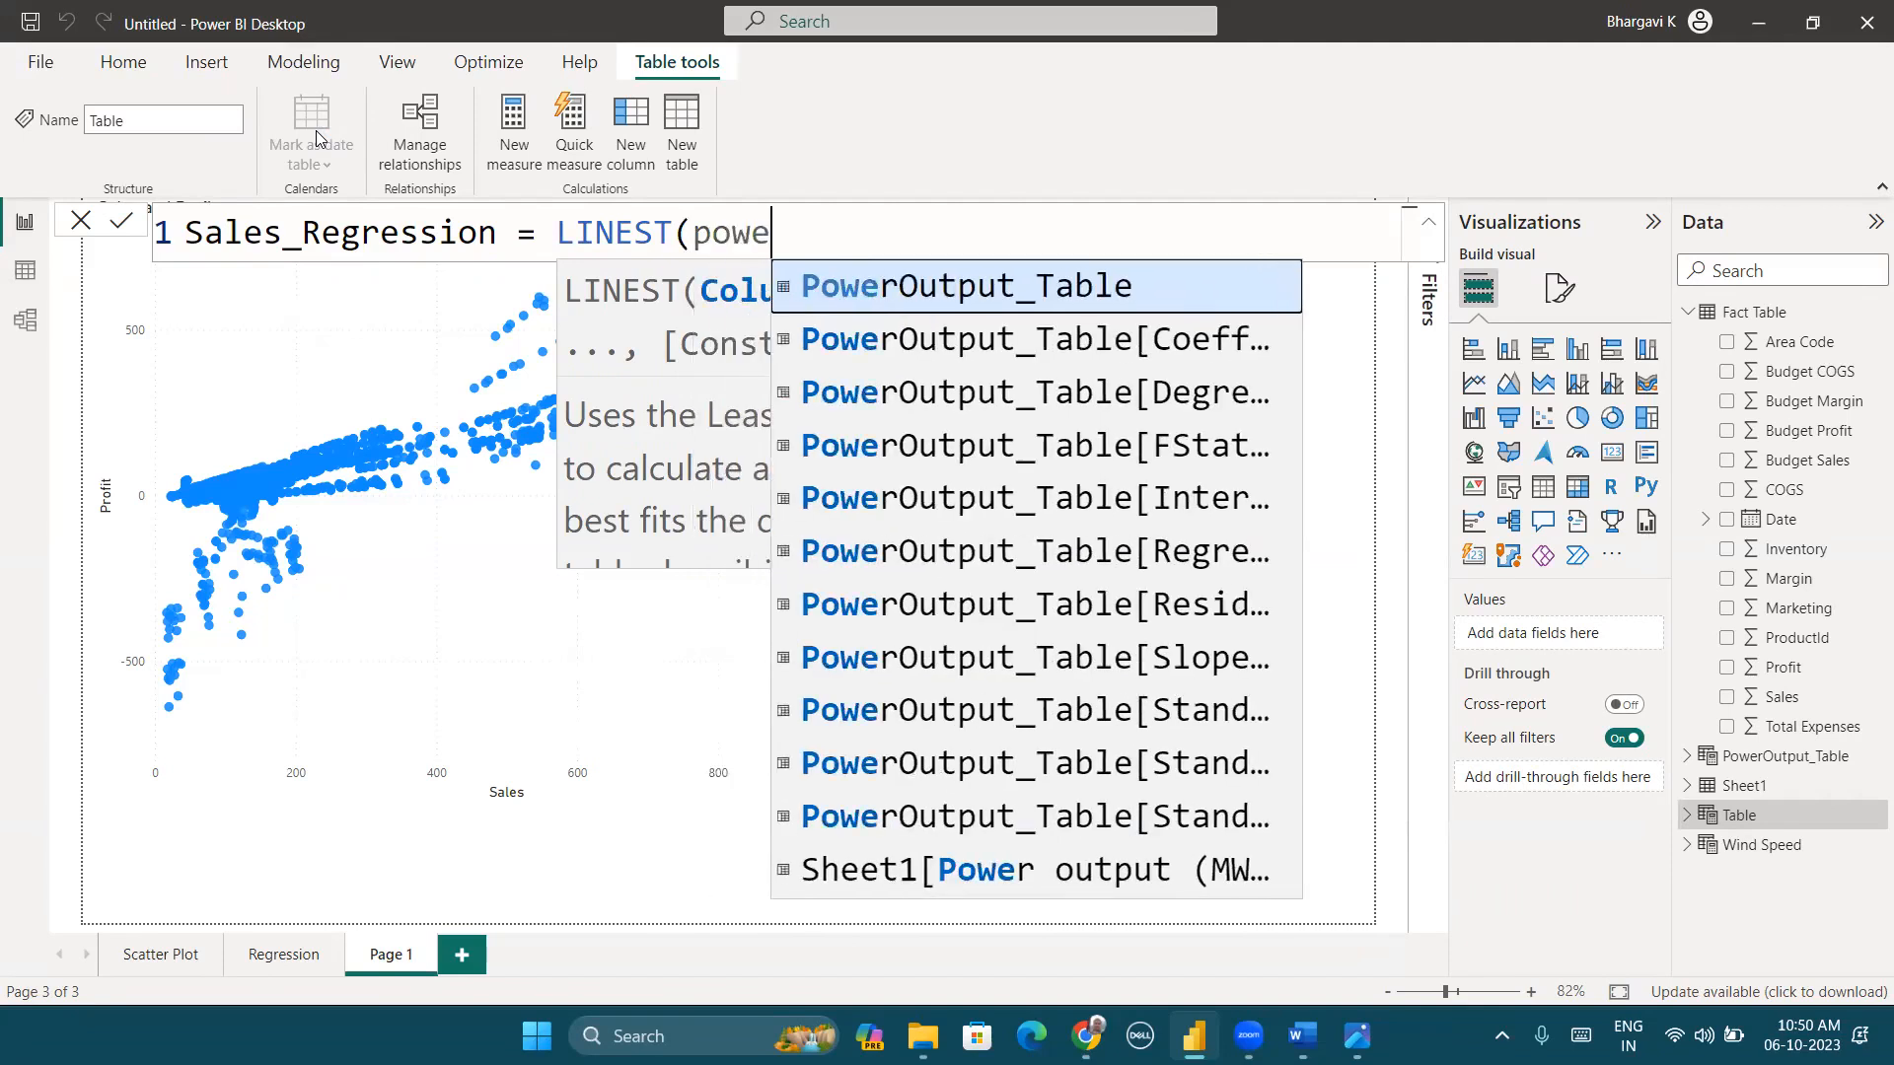
pyautogui.press('BackSpace')
pyautogui.press('BackSpace')
pyautogui.press('BackSpace')
pyautogui.write('rofi')
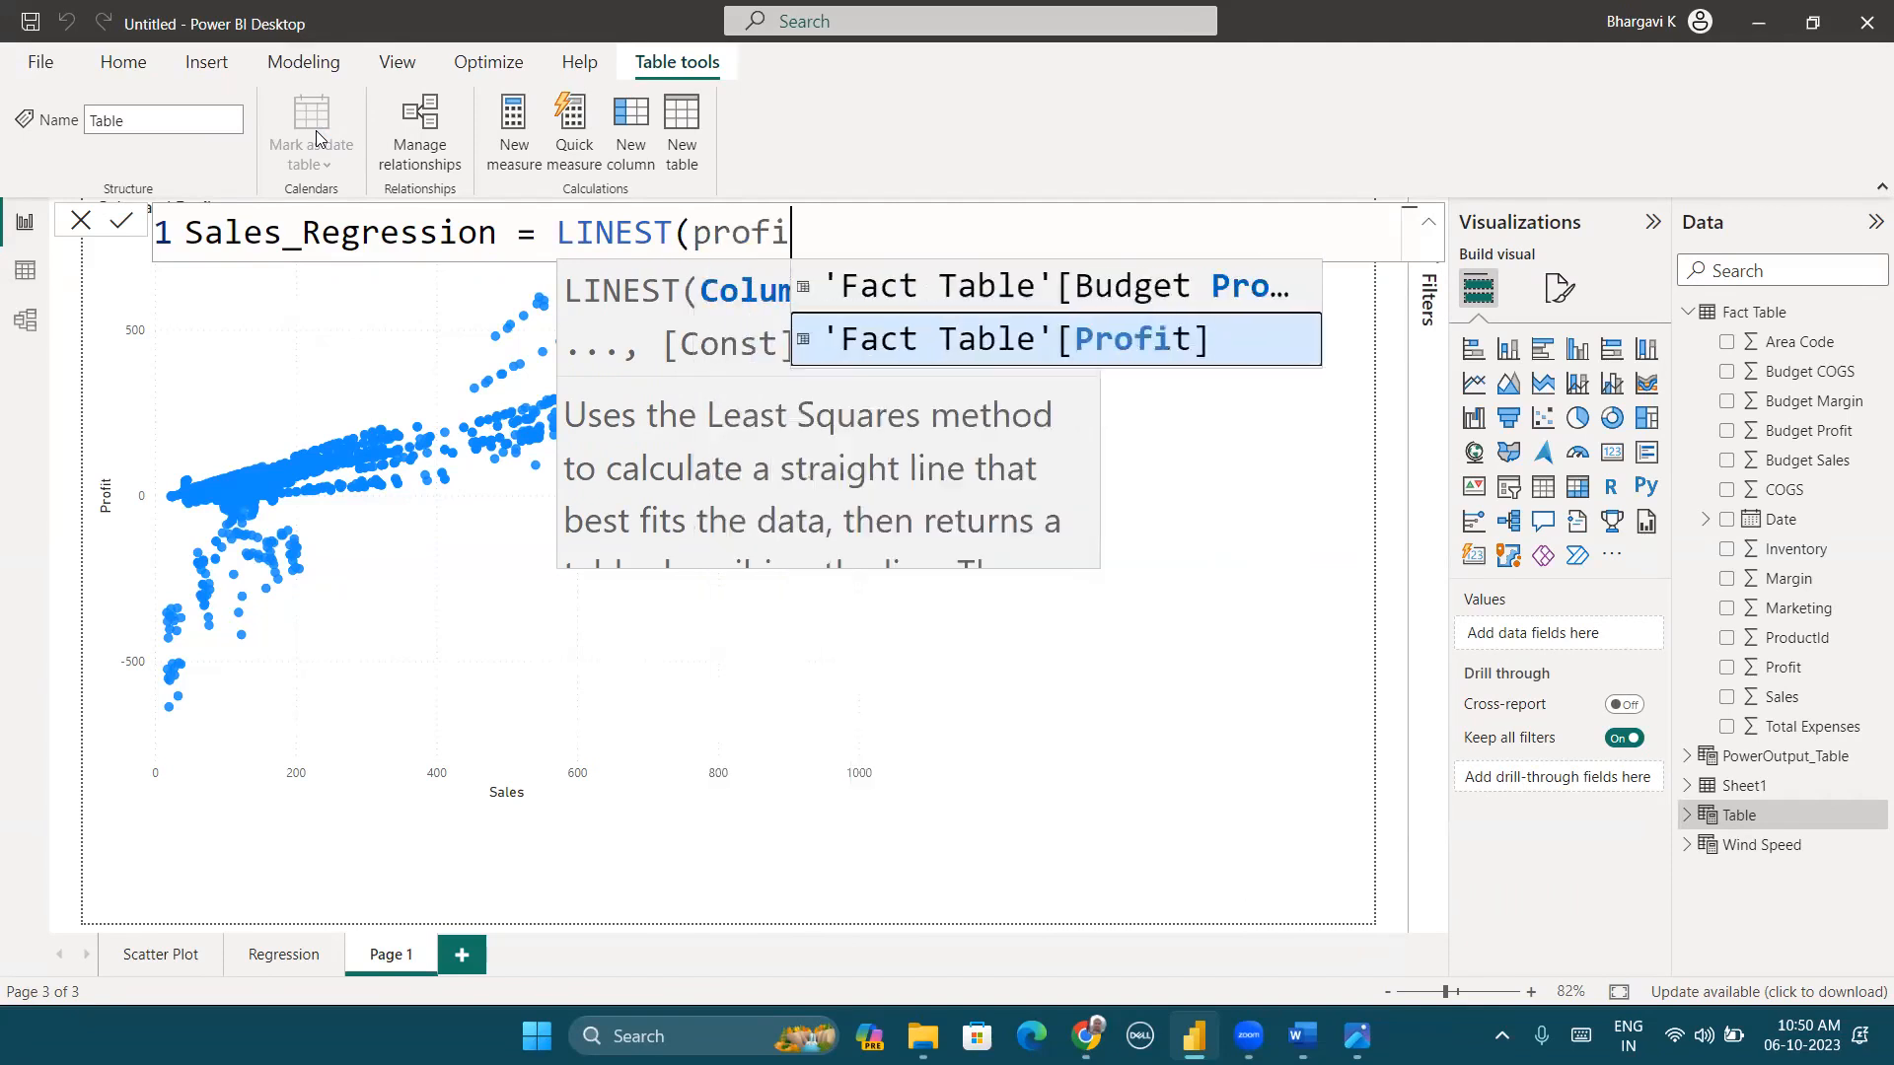
pyautogui.press('Tab')
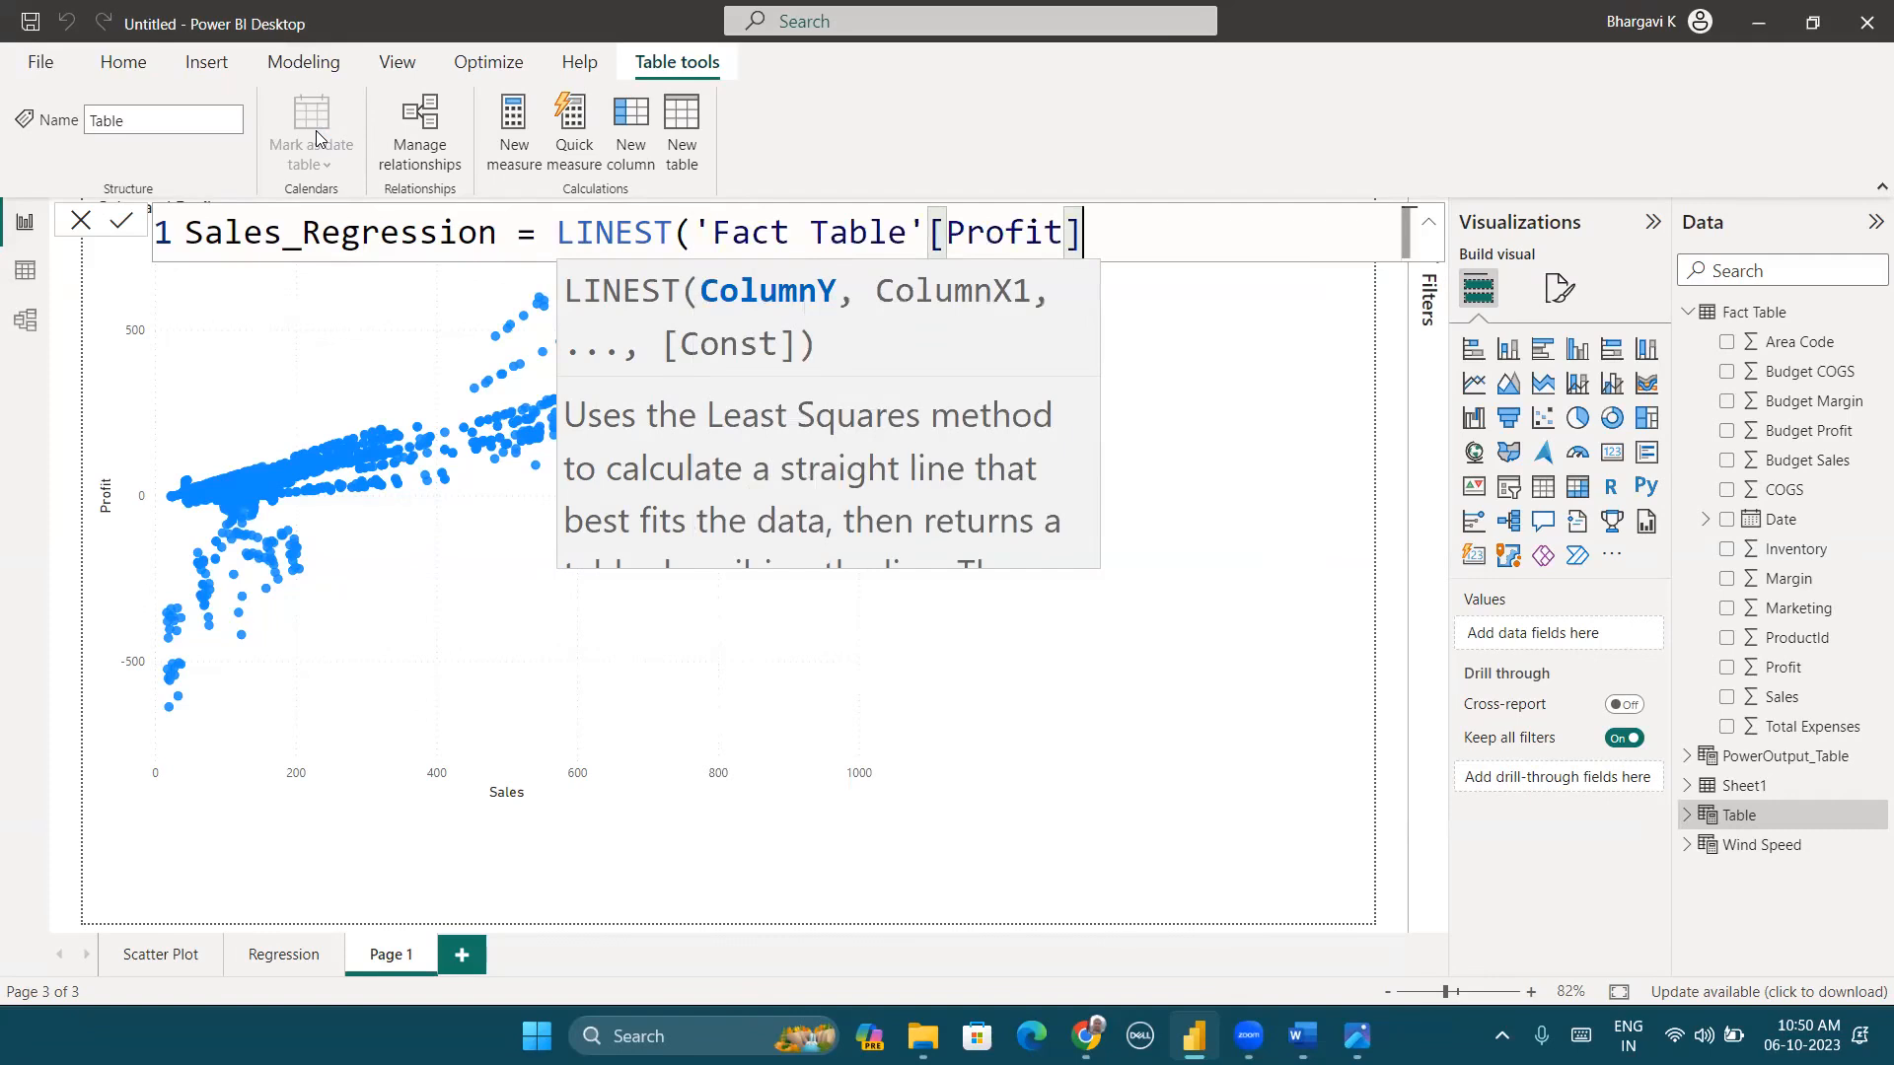
pyautogui.write(',')
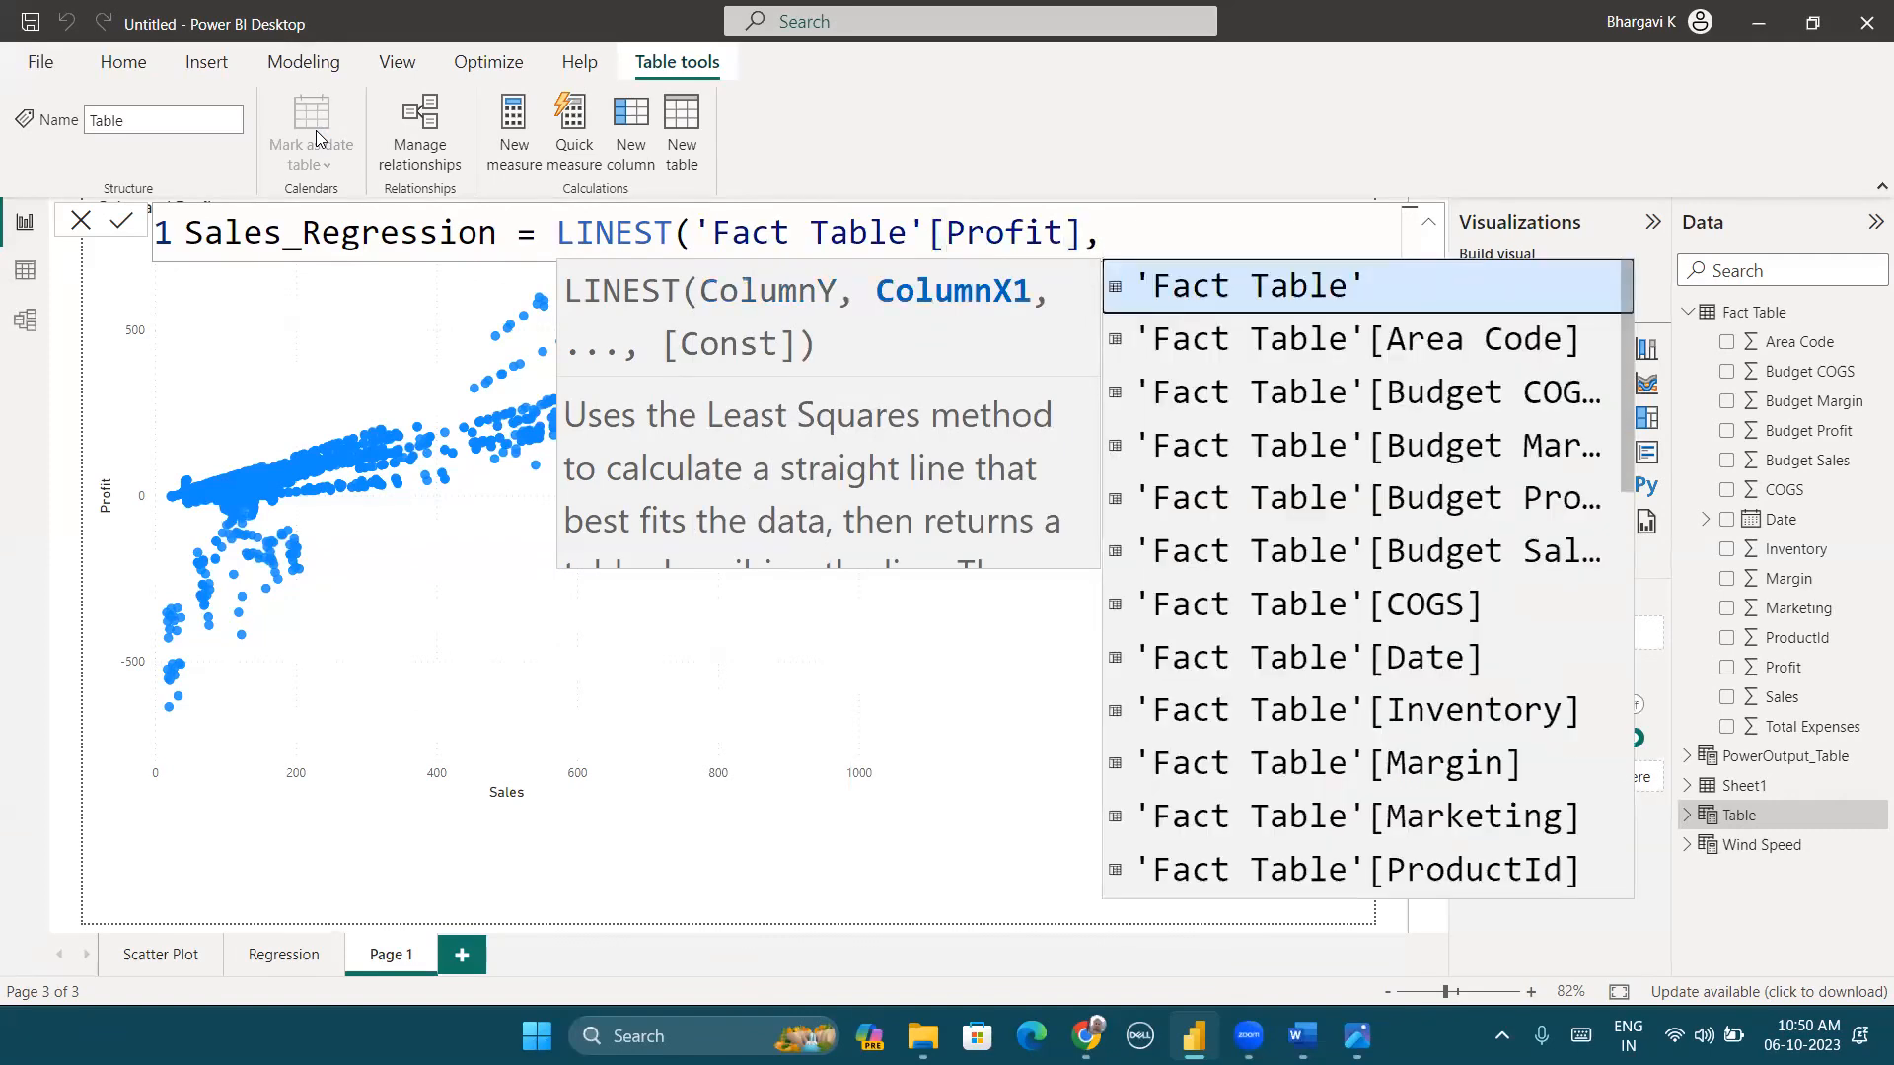
pyautogui.write('sal')
pyautogui.press('Tab')
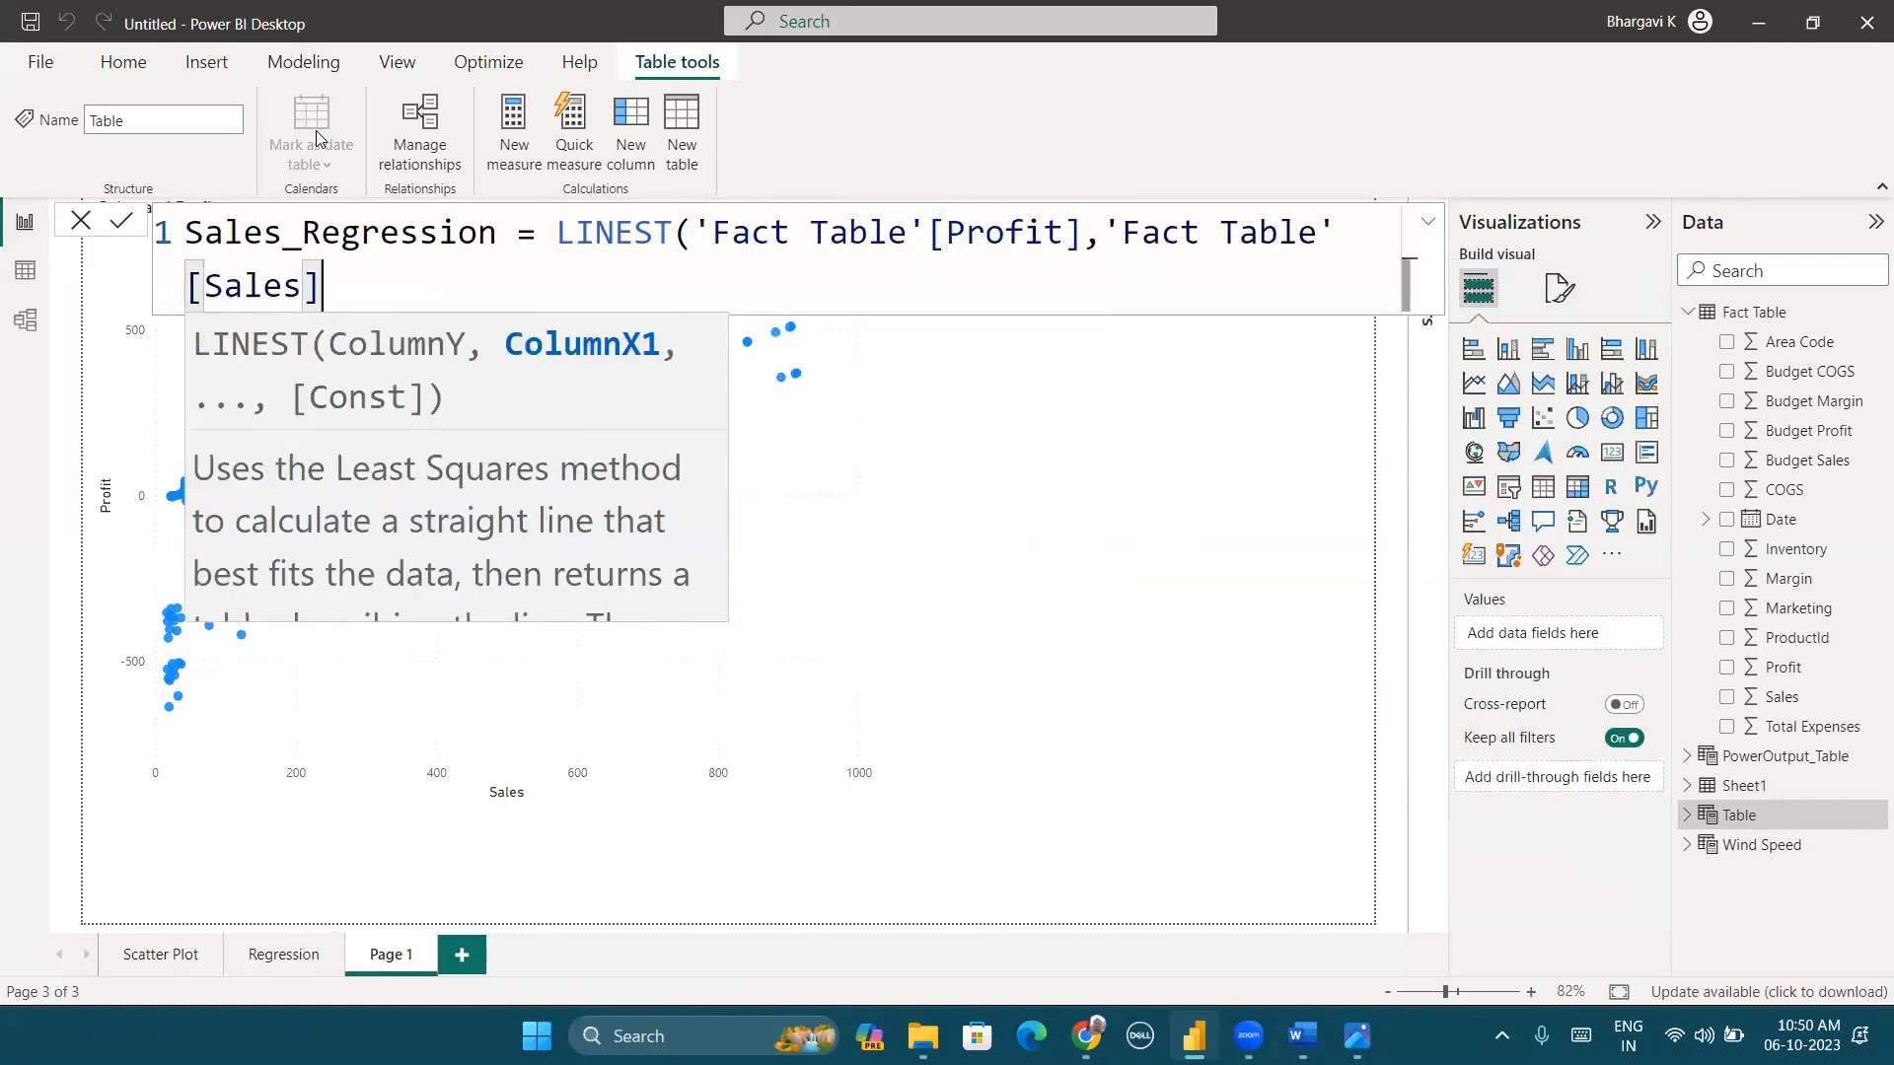
pyautogui.write(')')
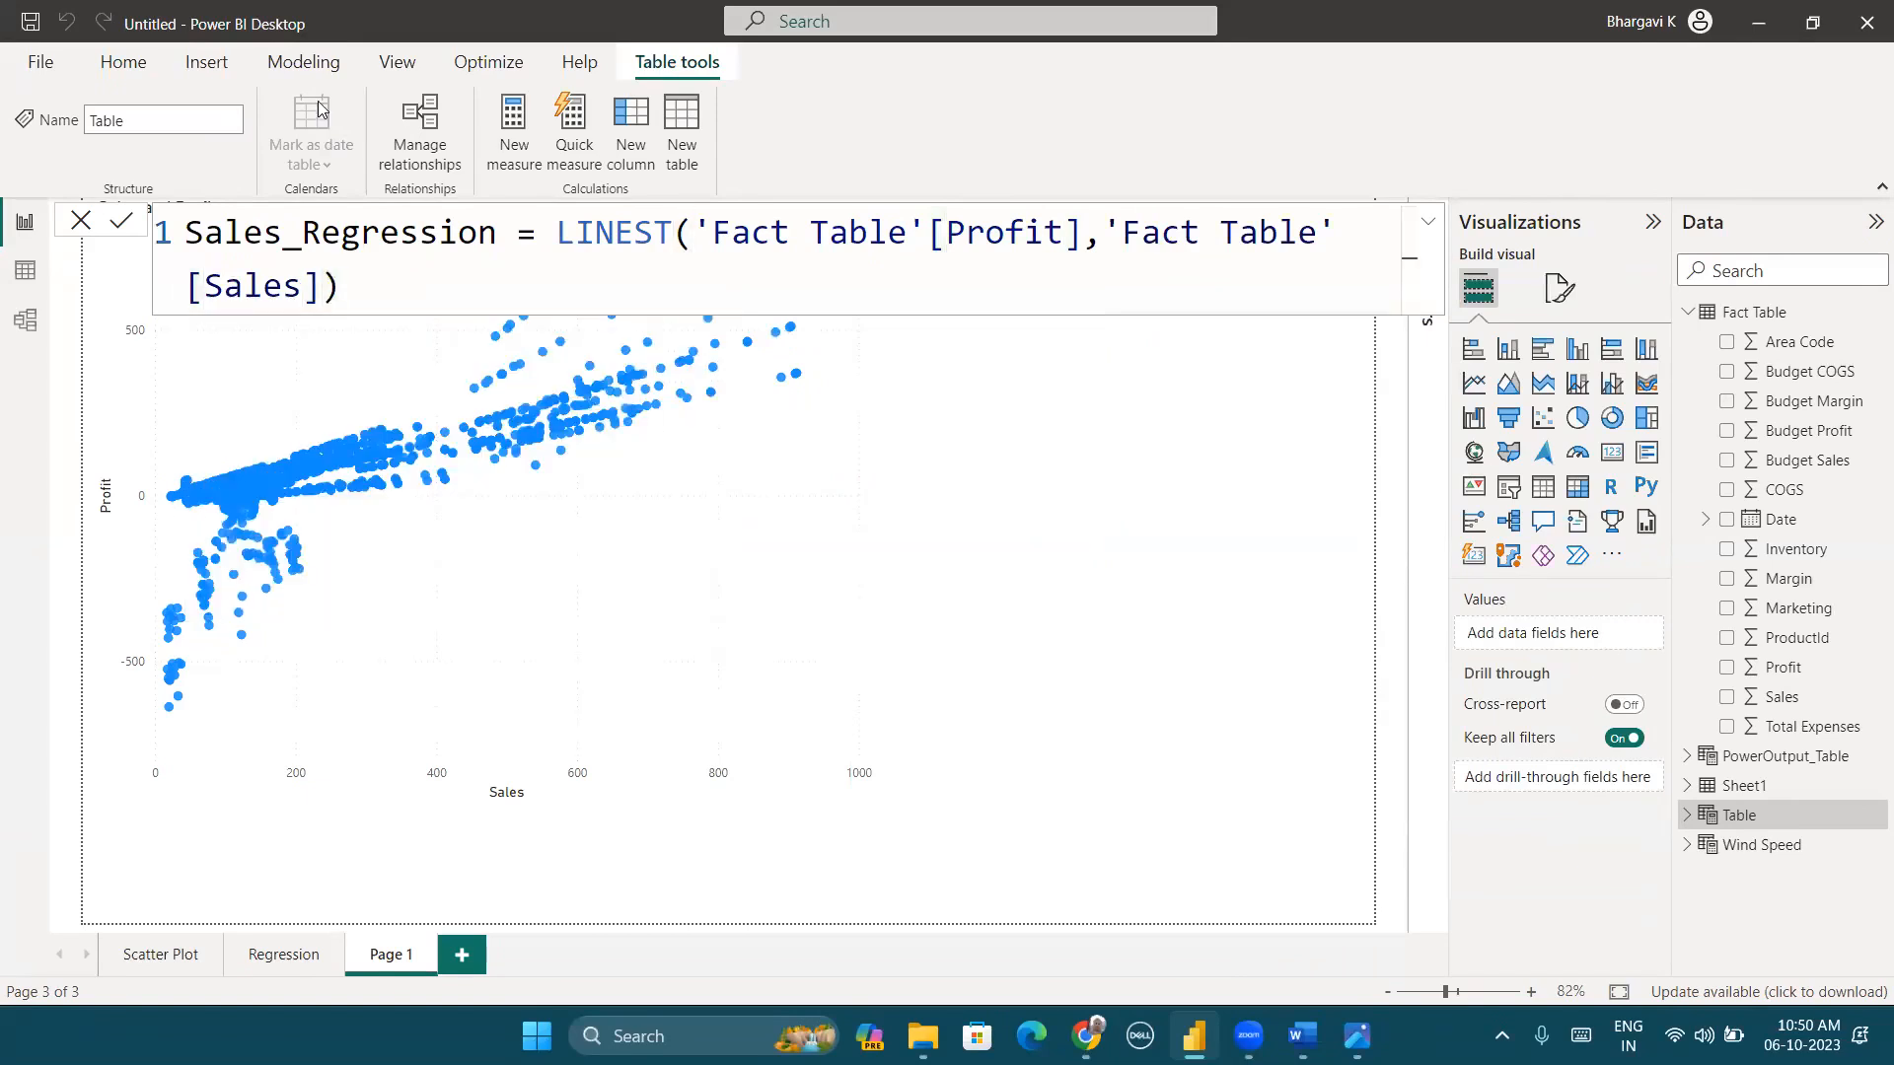
pyautogui.press('Return')
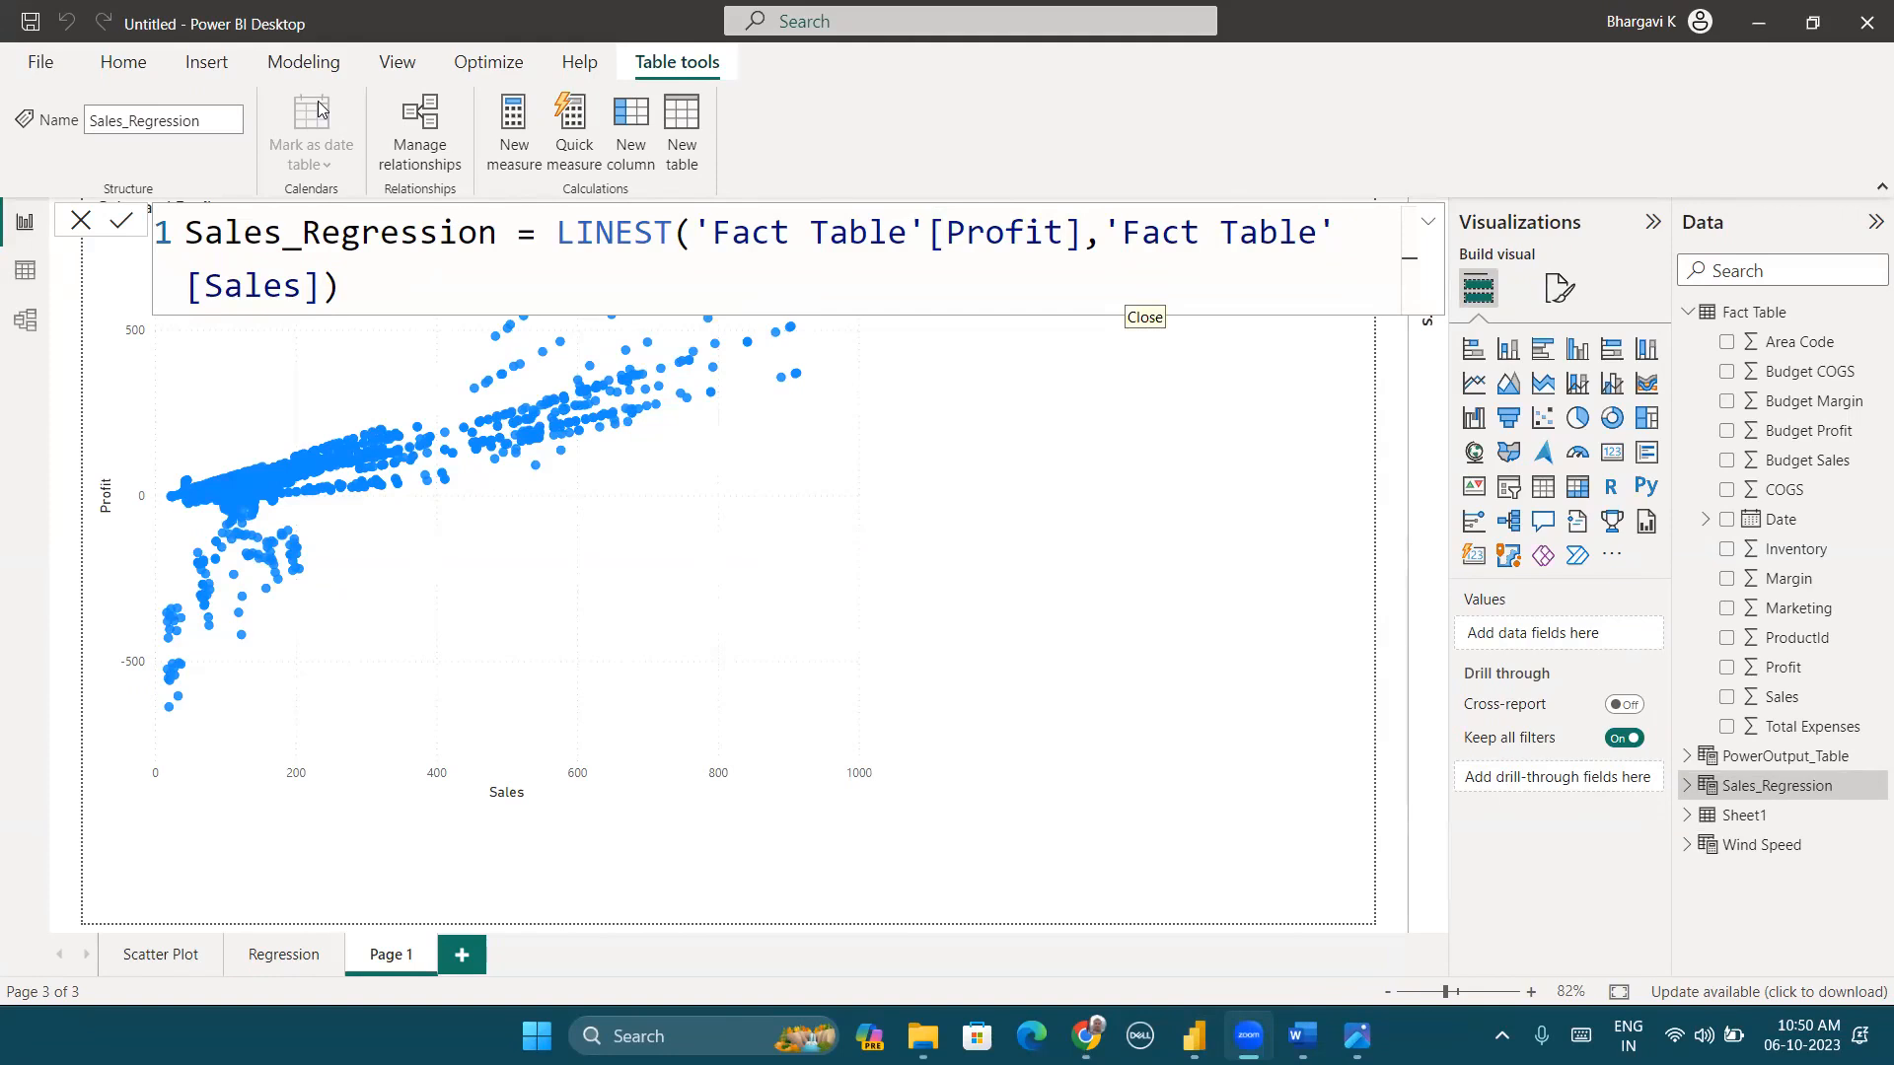
# Step: Expand the Sales_Regression table in the data model to list its regression fields and leave the formula
pyautogui.click(425, 294)
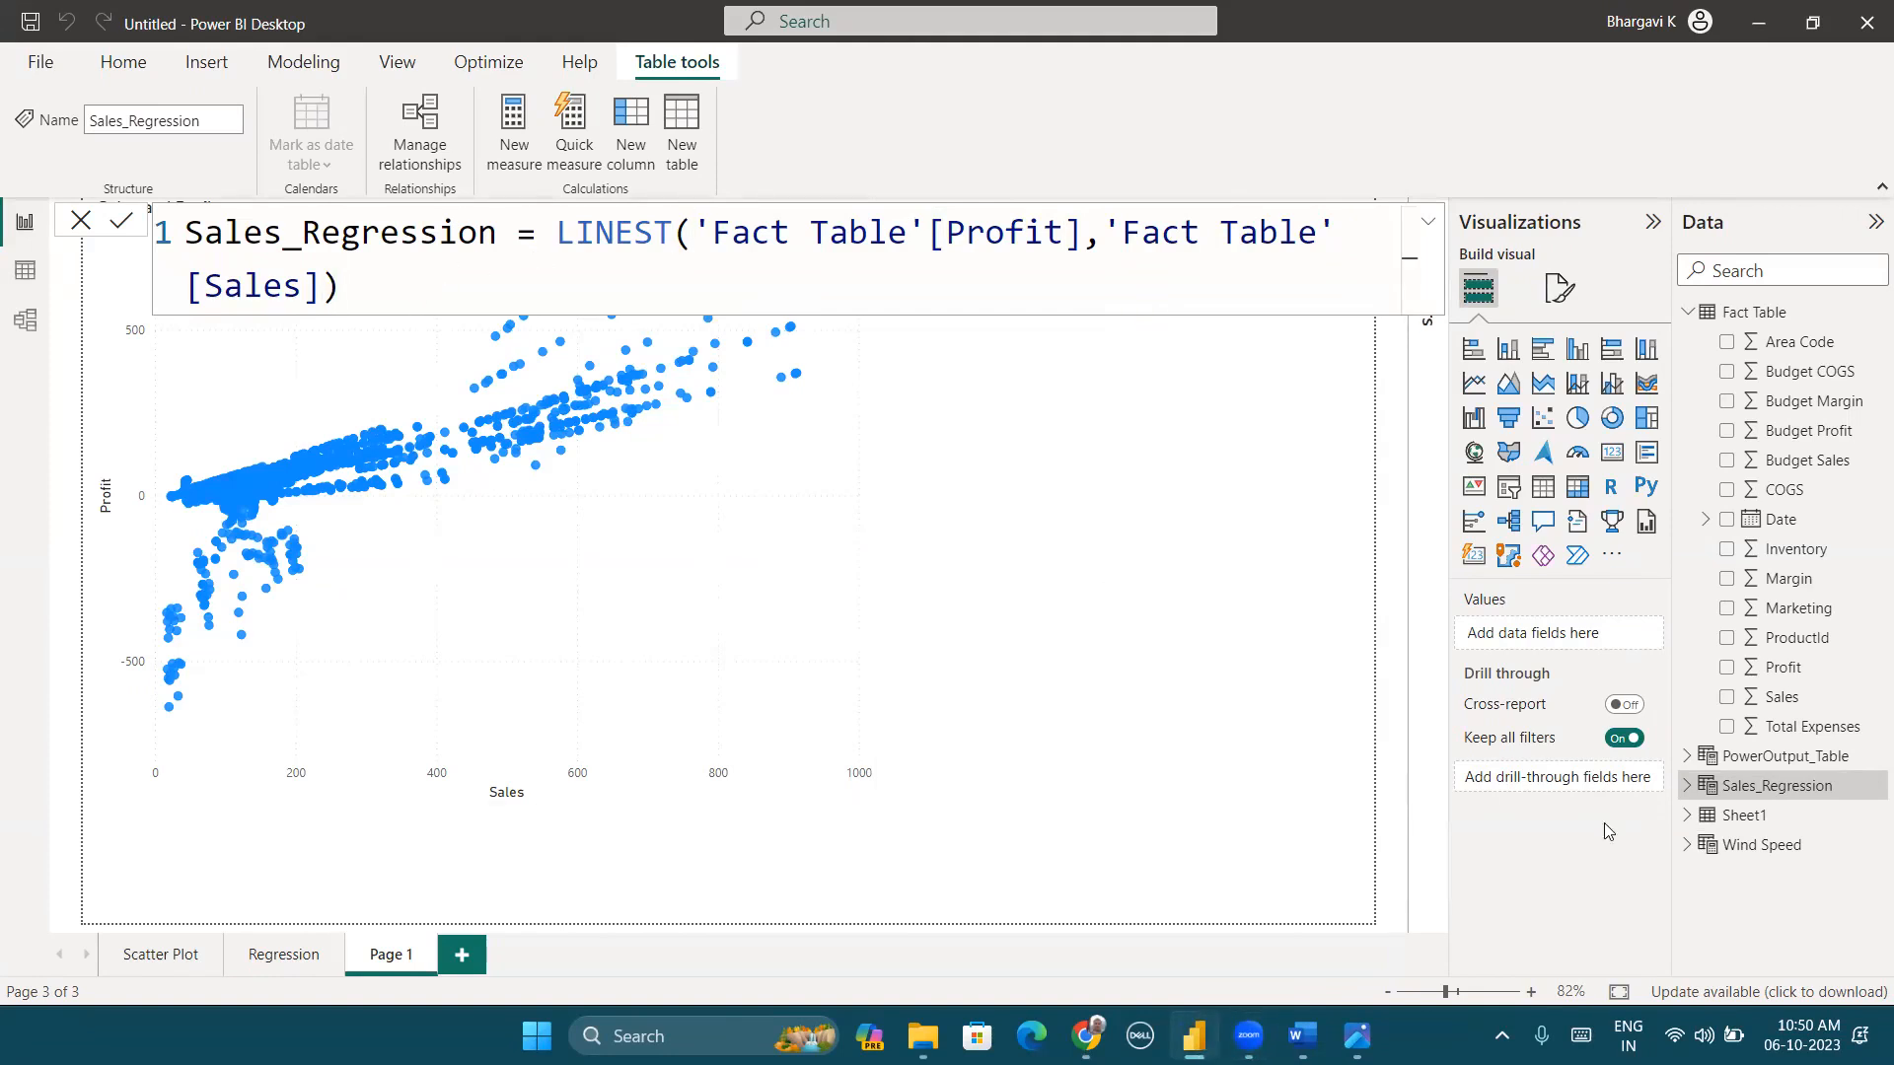
pyautogui.click(1687, 786)
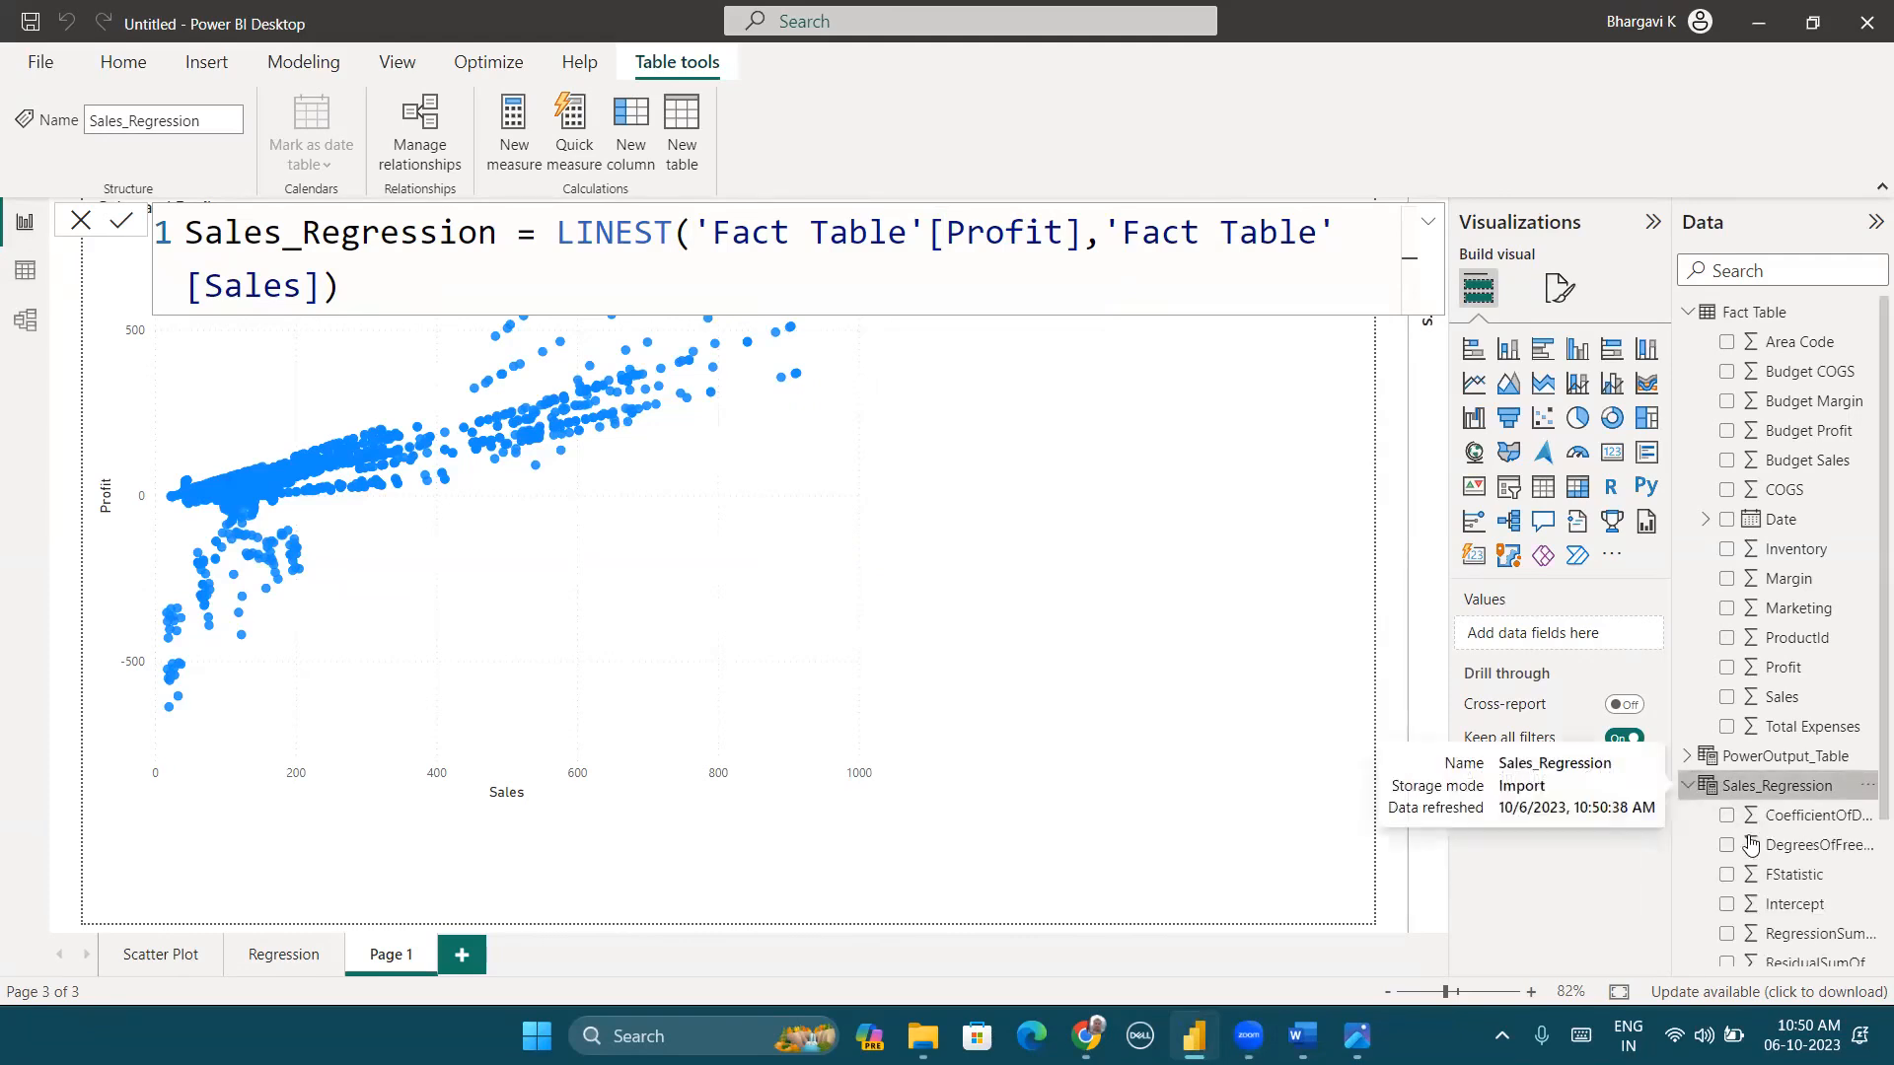
pyautogui.scroll(-2, 1726, 769)
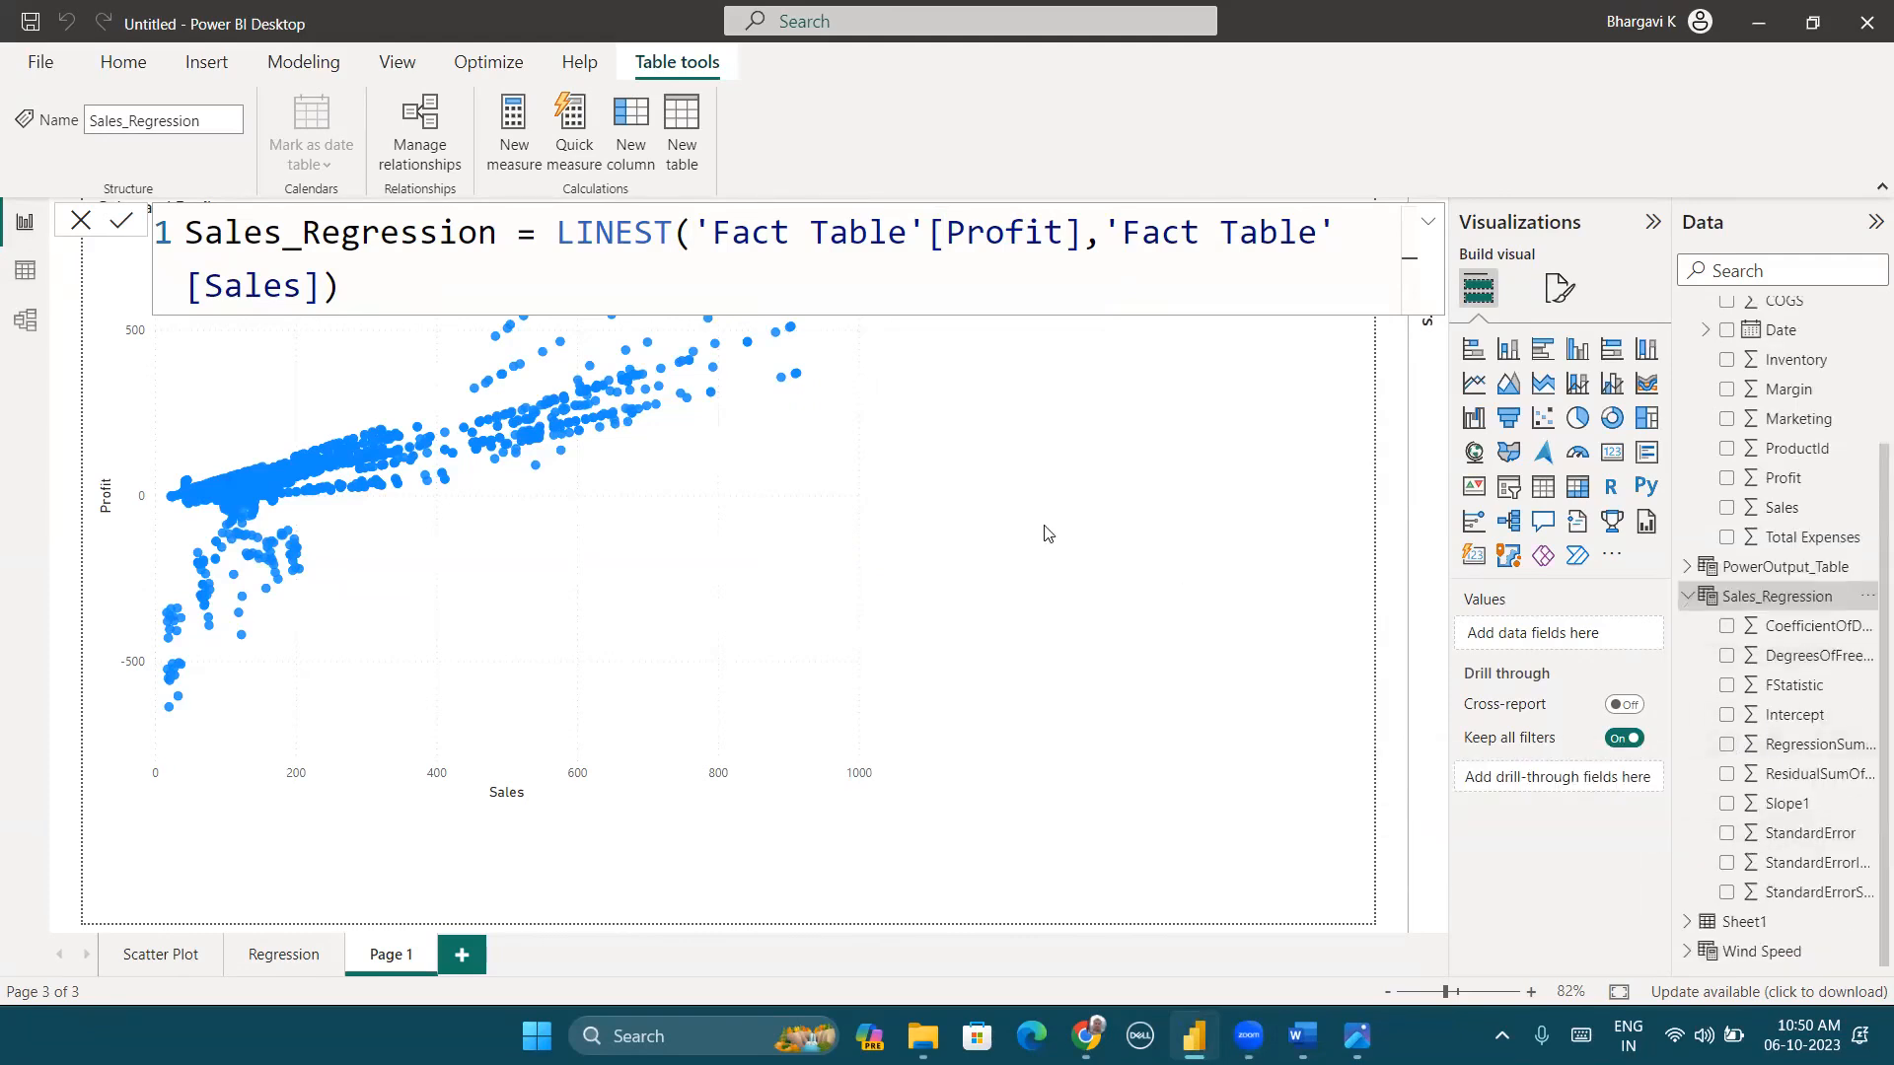
pyautogui.click(1111, 647)
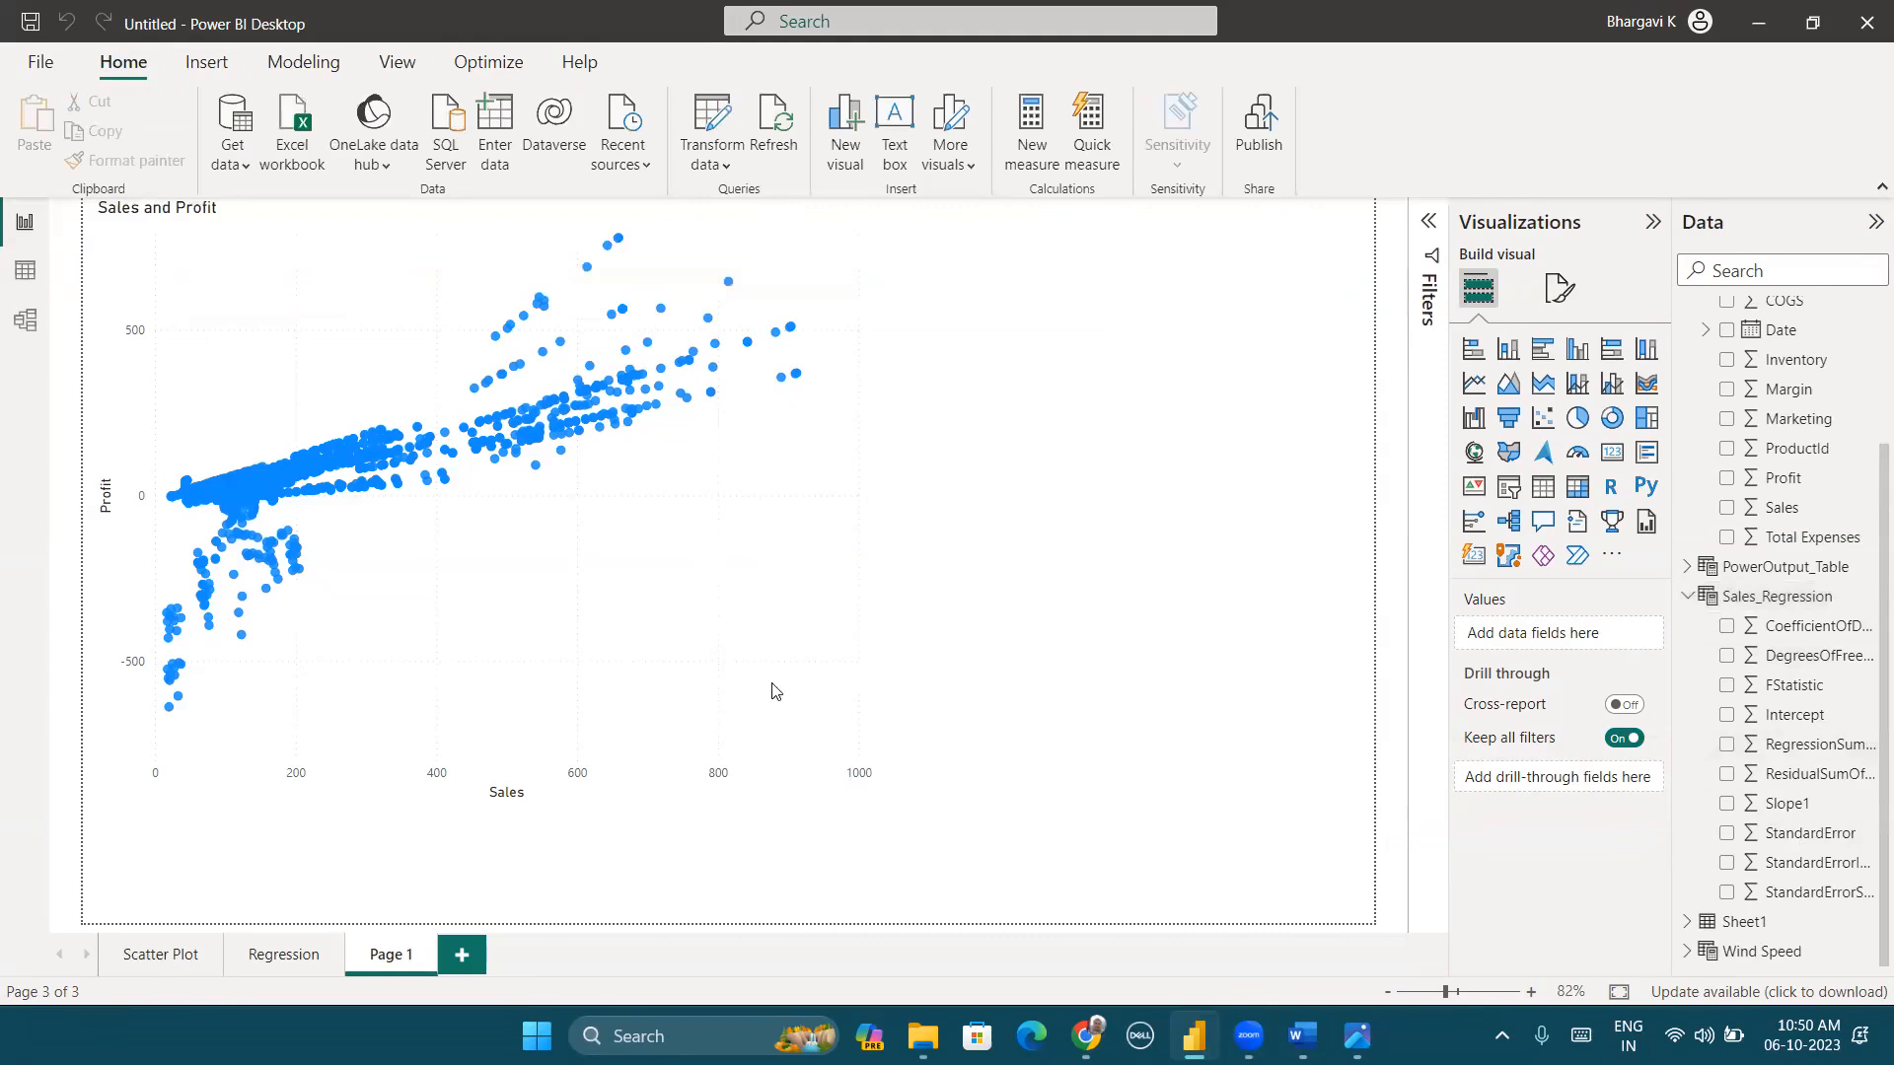
# Step: Narrow the Sales and Profit scatter chart to about a quarter of the page width
pyautogui.click(854, 742)
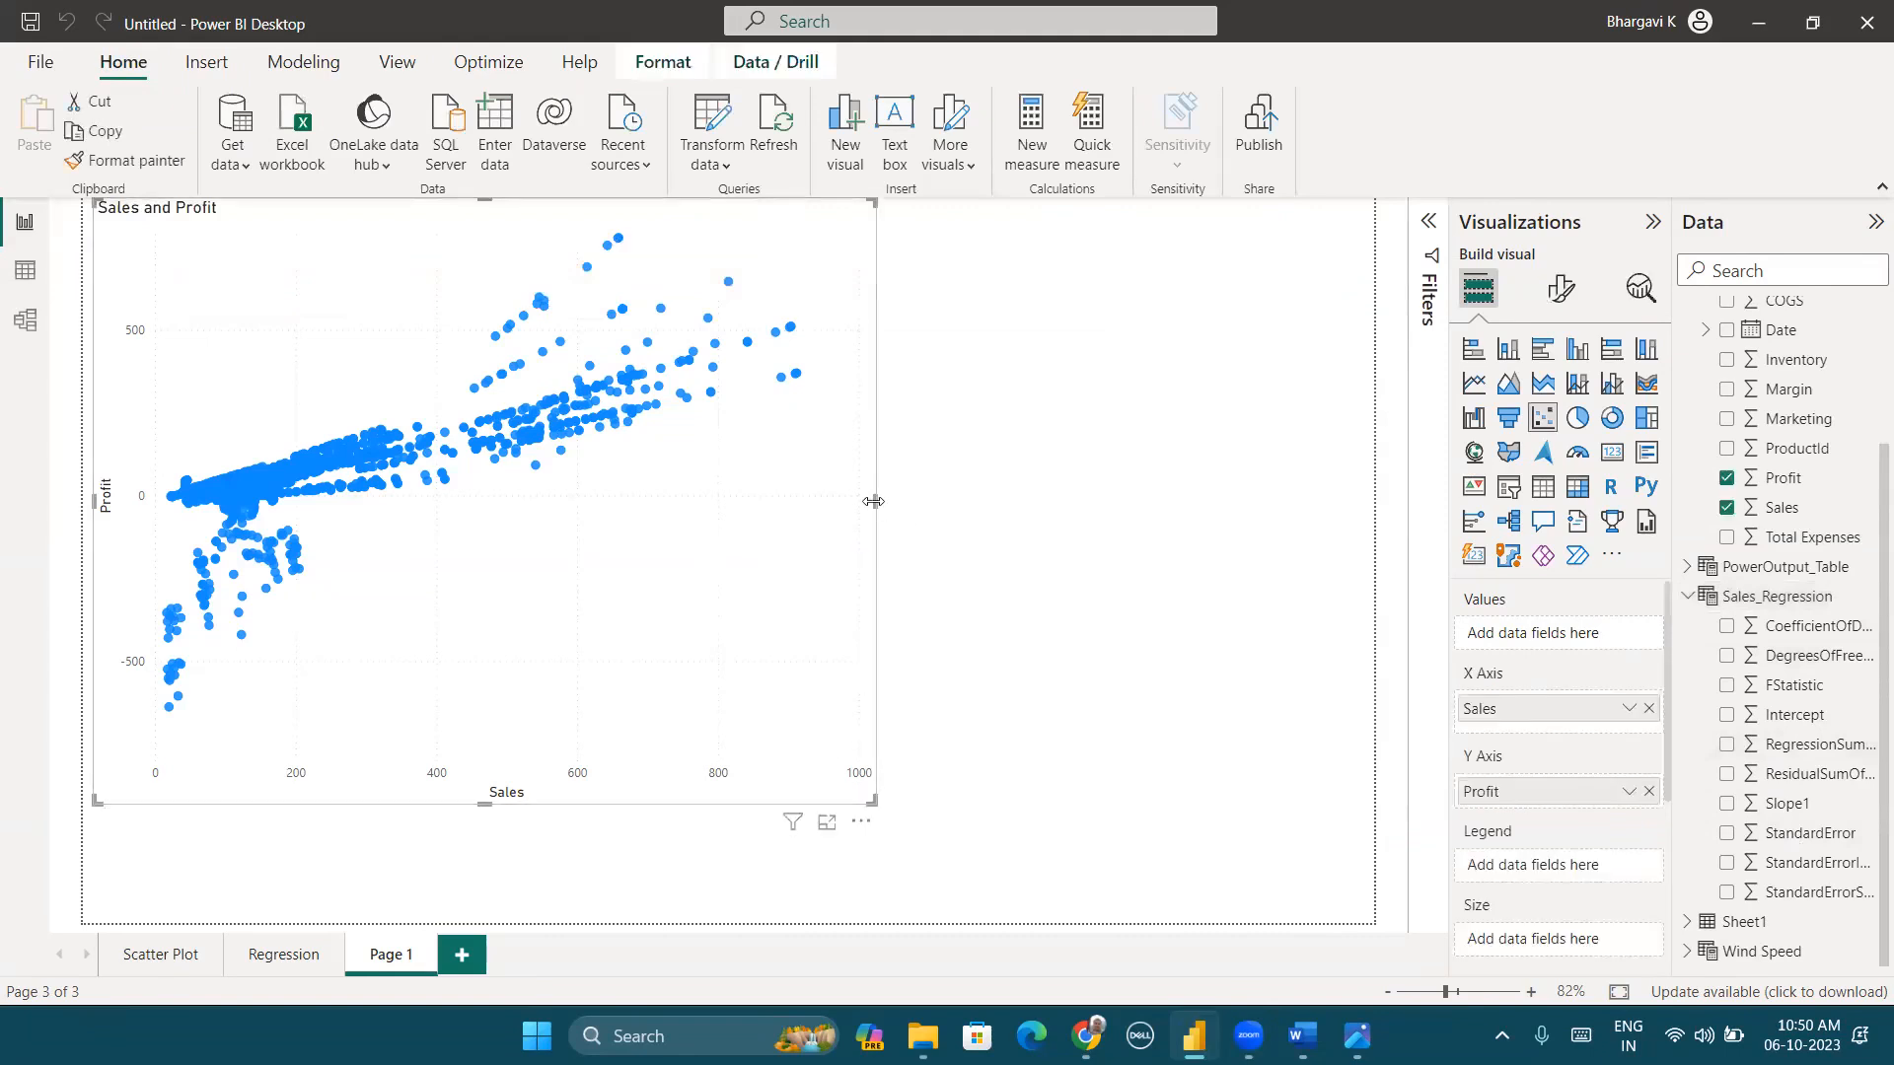
pyautogui.moveTo(872, 501); pyautogui.dragTo(398, 524)
pyautogui.click(1405, 520)
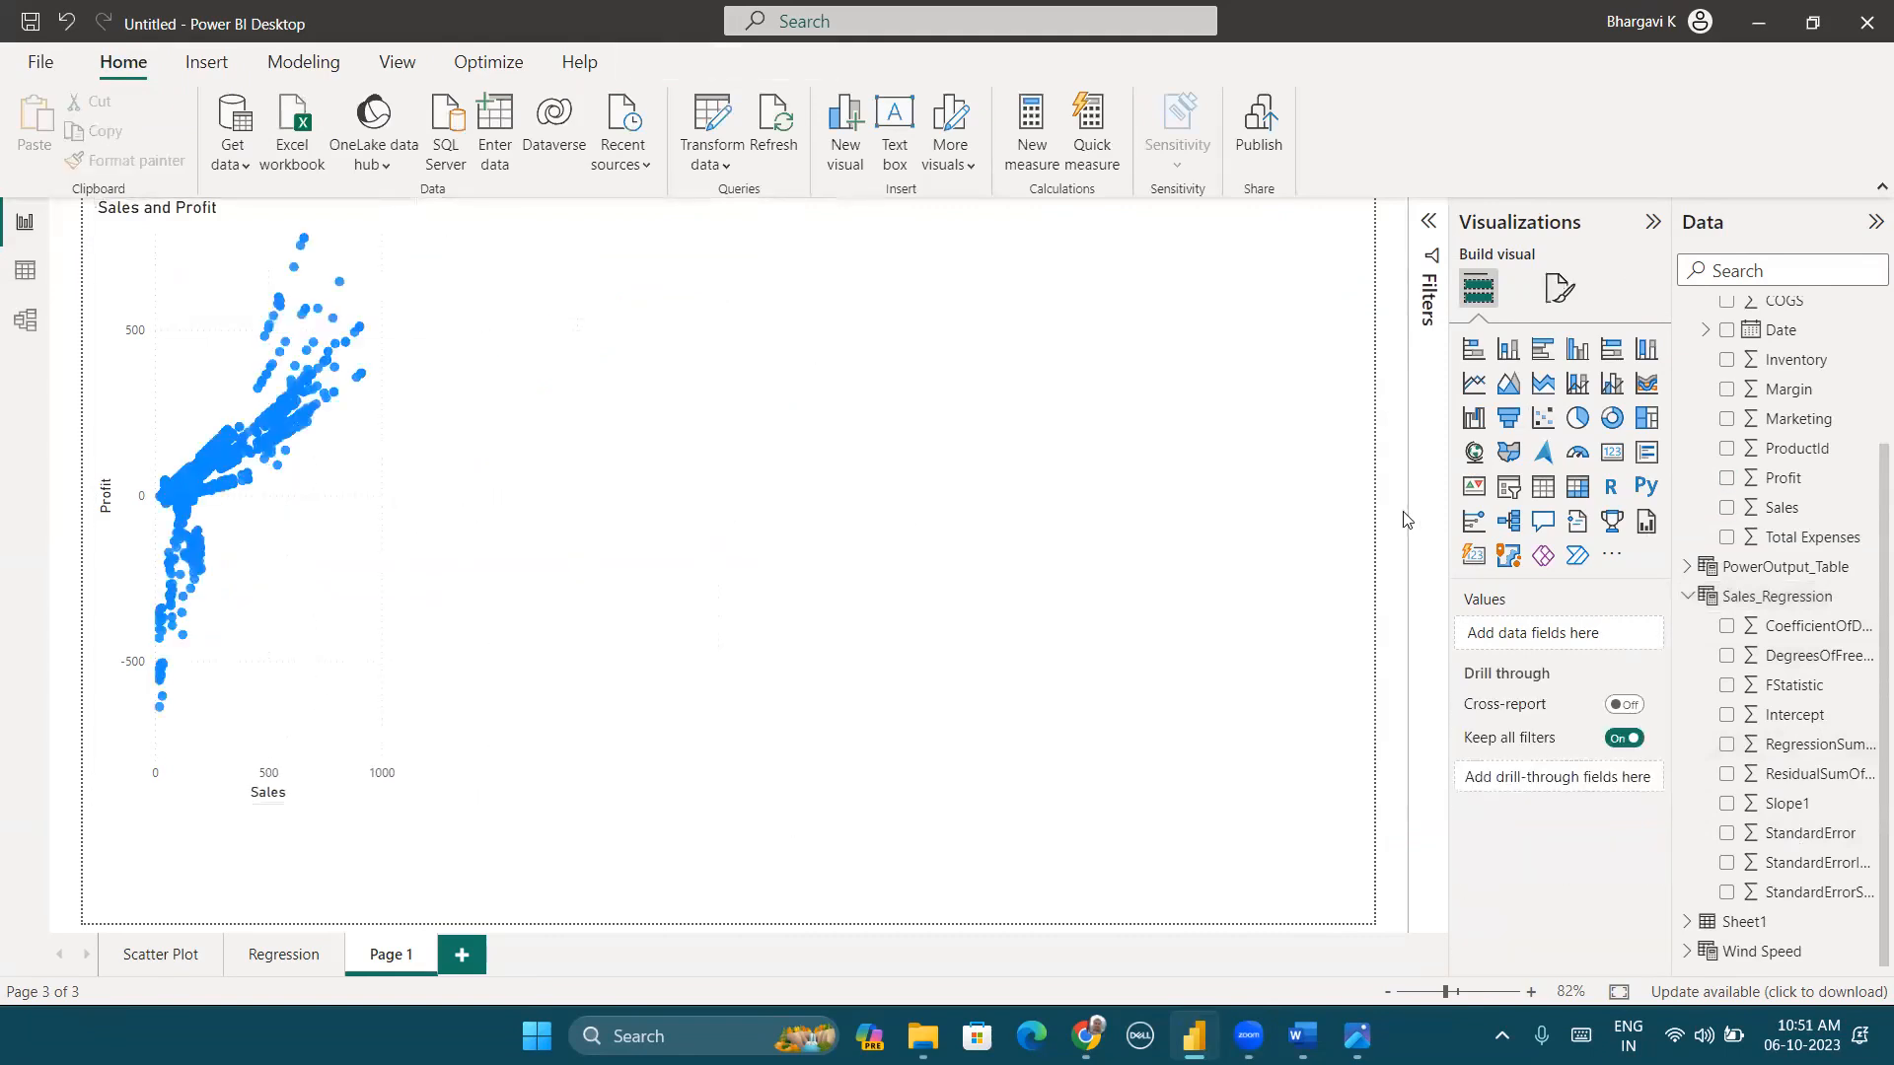
# Step: Add a table visual with Profit and Sales from the Fact Table, both set to Don't summarize
pyautogui.click(1544, 488)
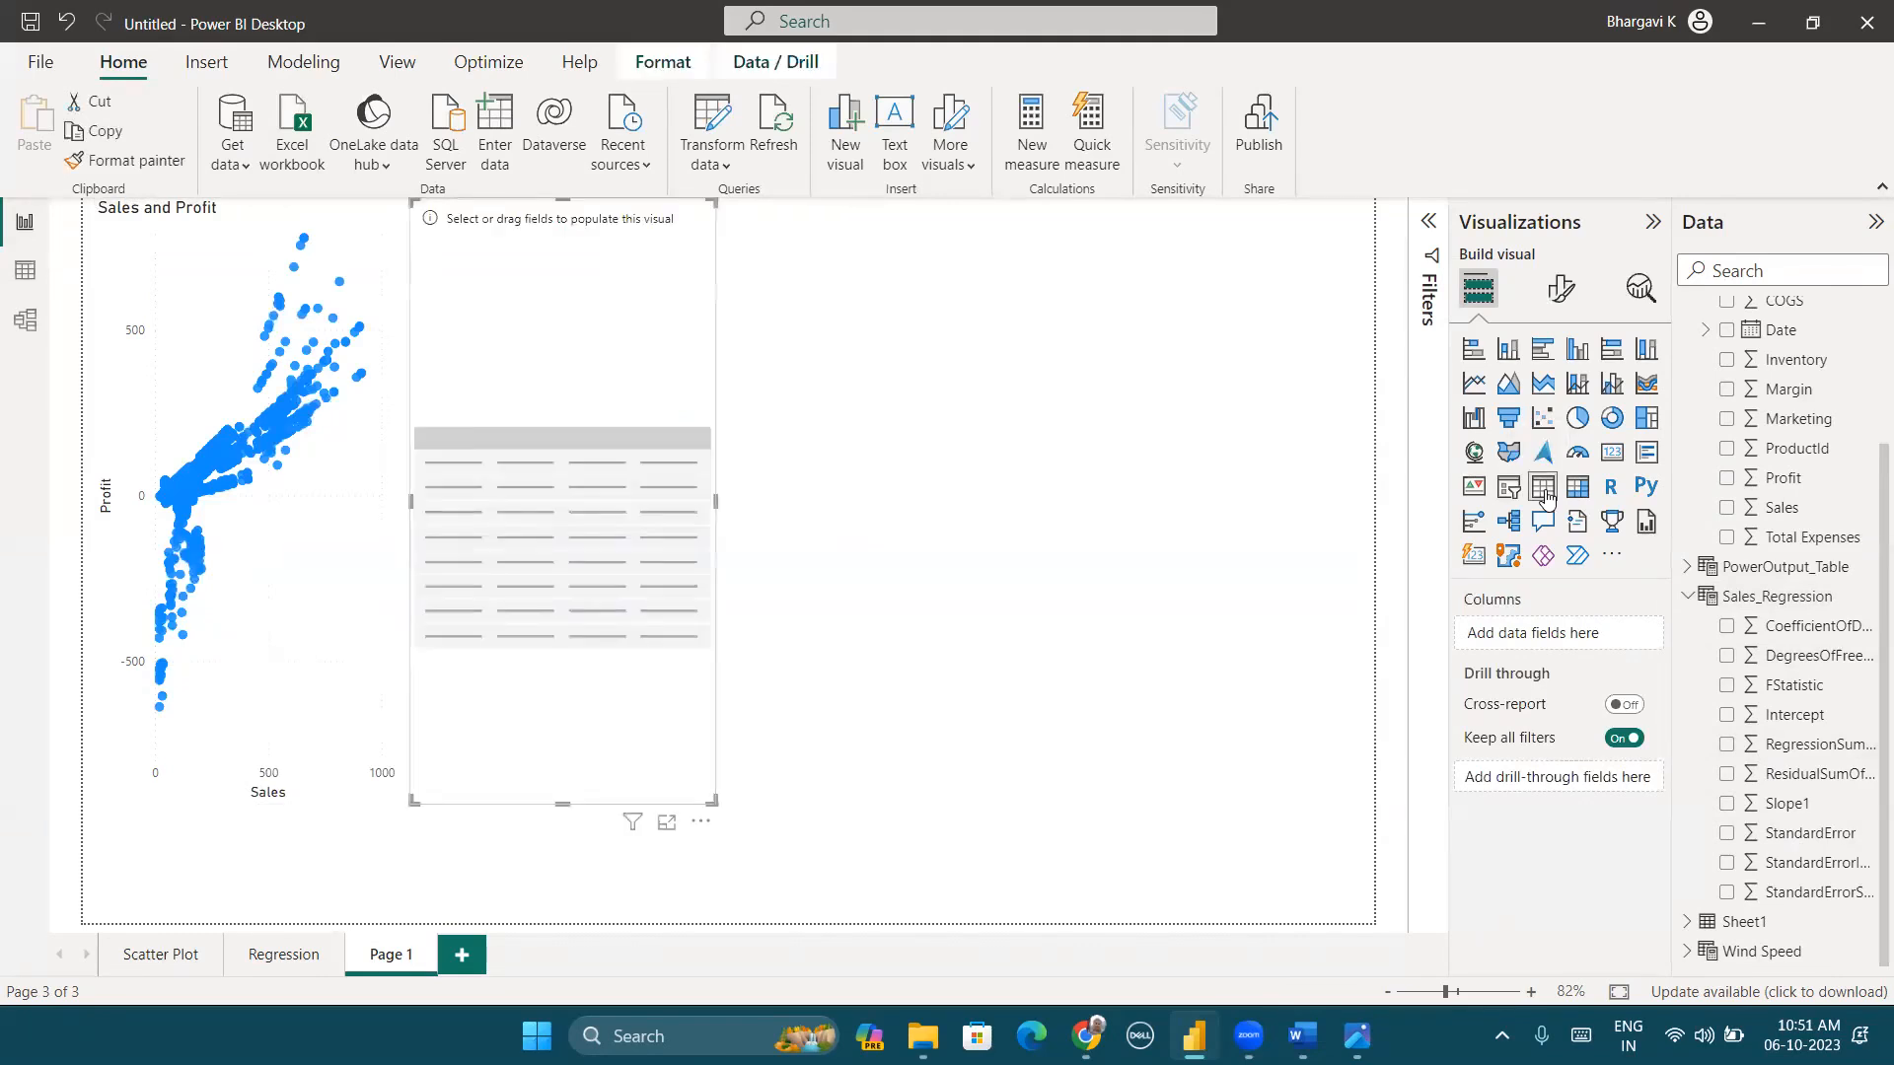
pyautogui.click(1727, 481)
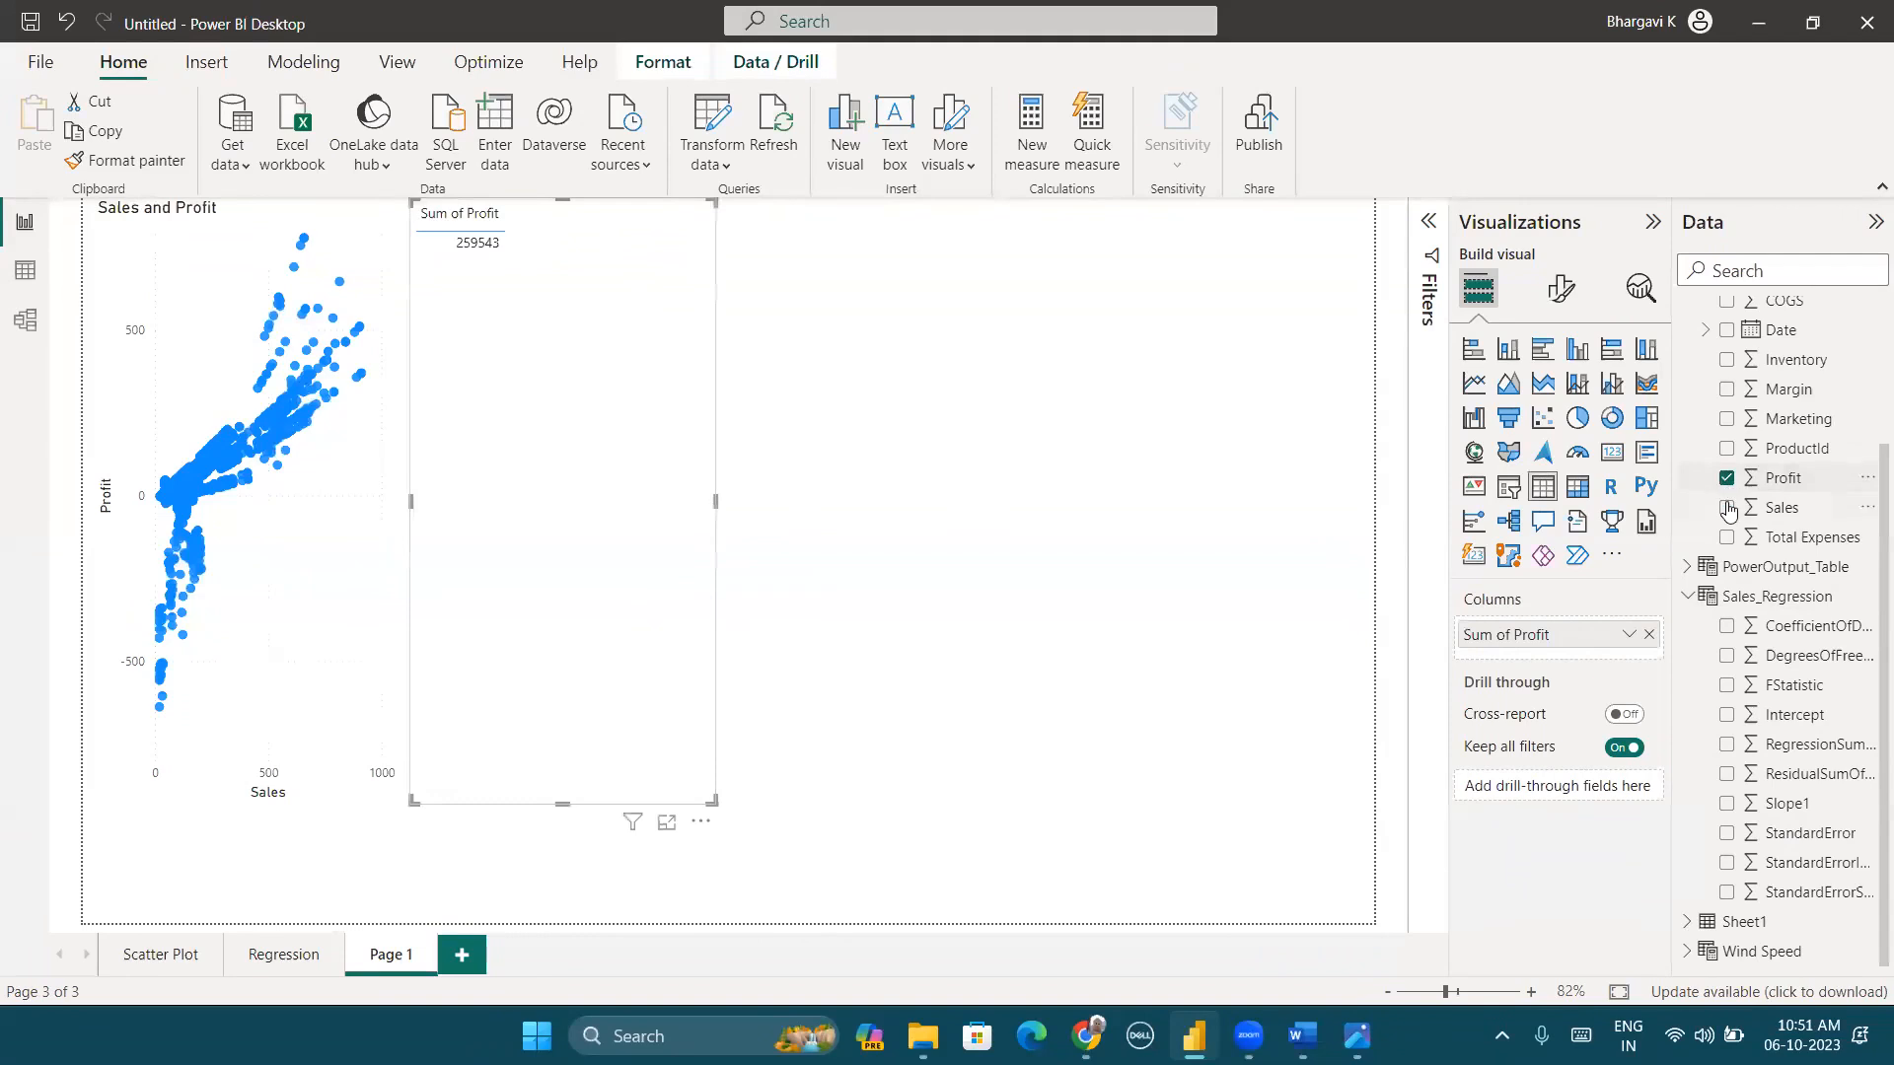
pyautogui.click(1727, 509)
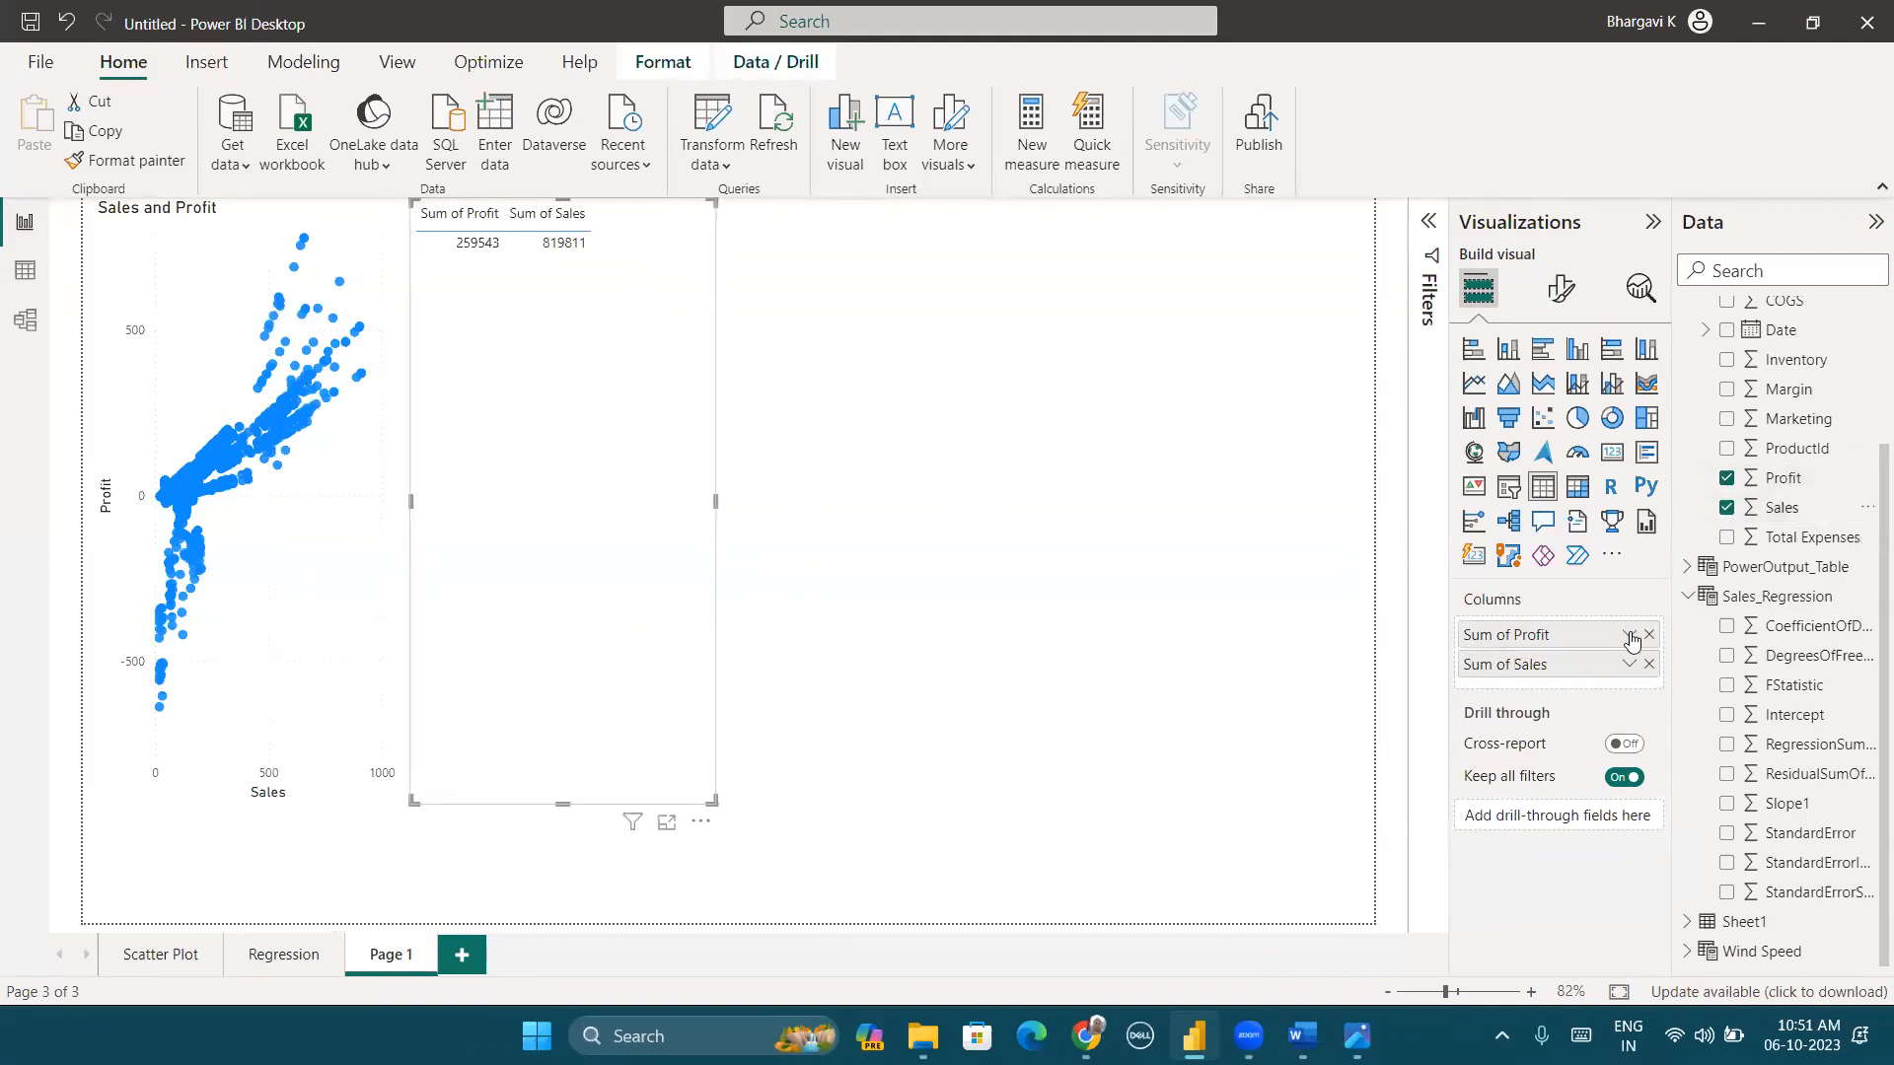
pyautogui.click(1628, 663)
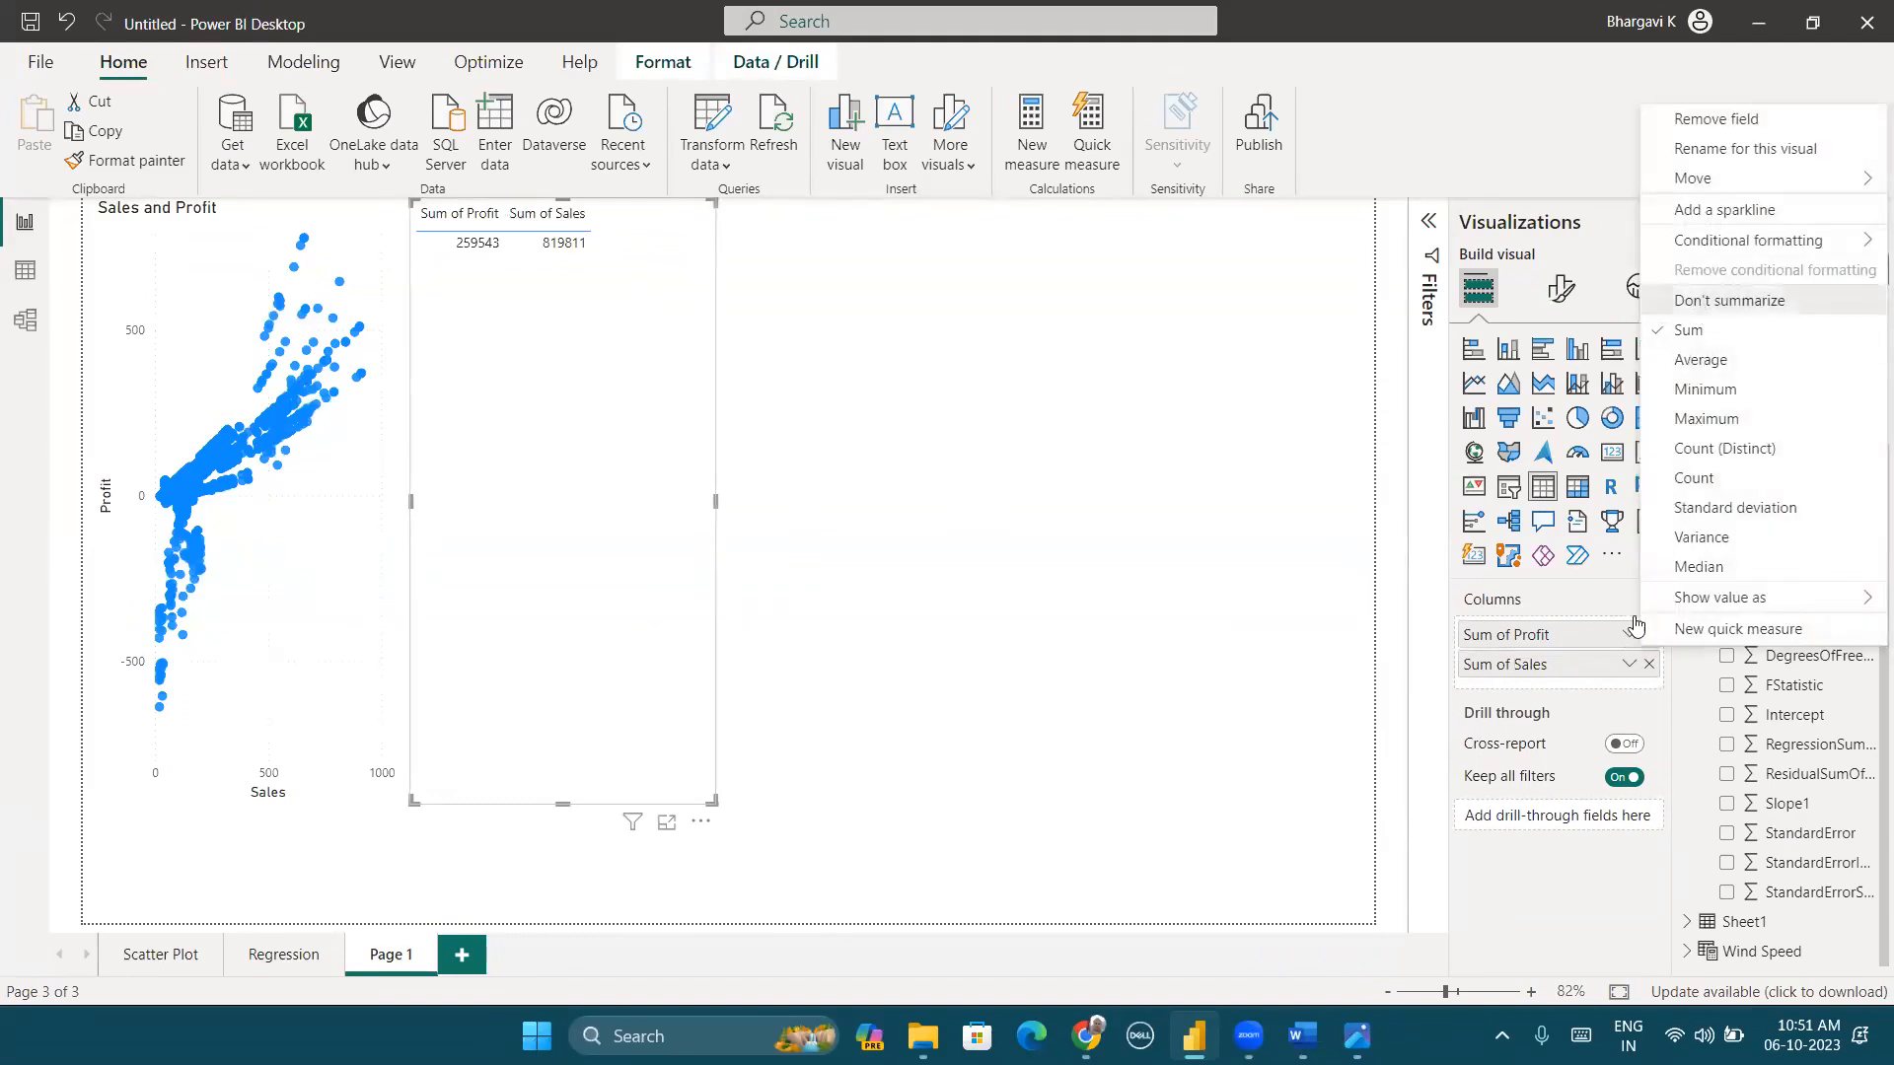
pyautogui.click(1716, 301)
pyautogui.click(1629, 664)
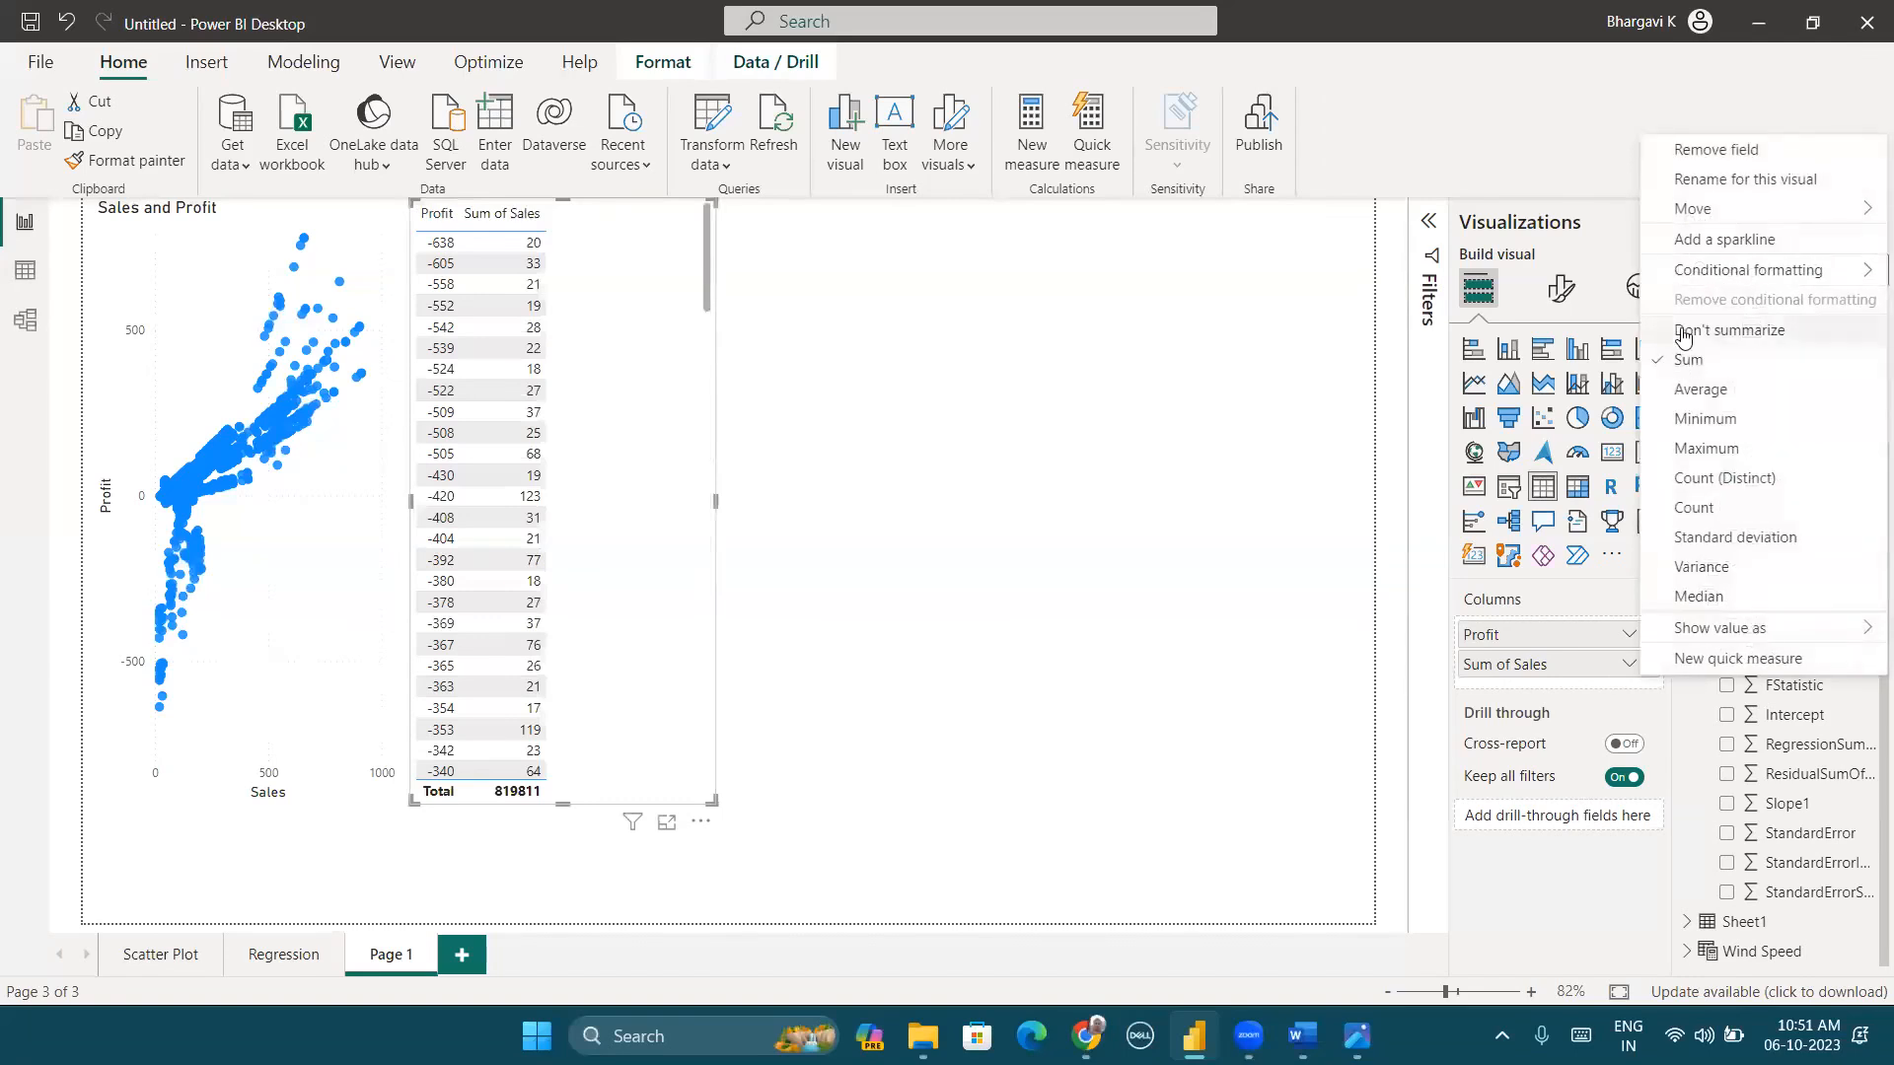
pyautogui.click(1706, 330)
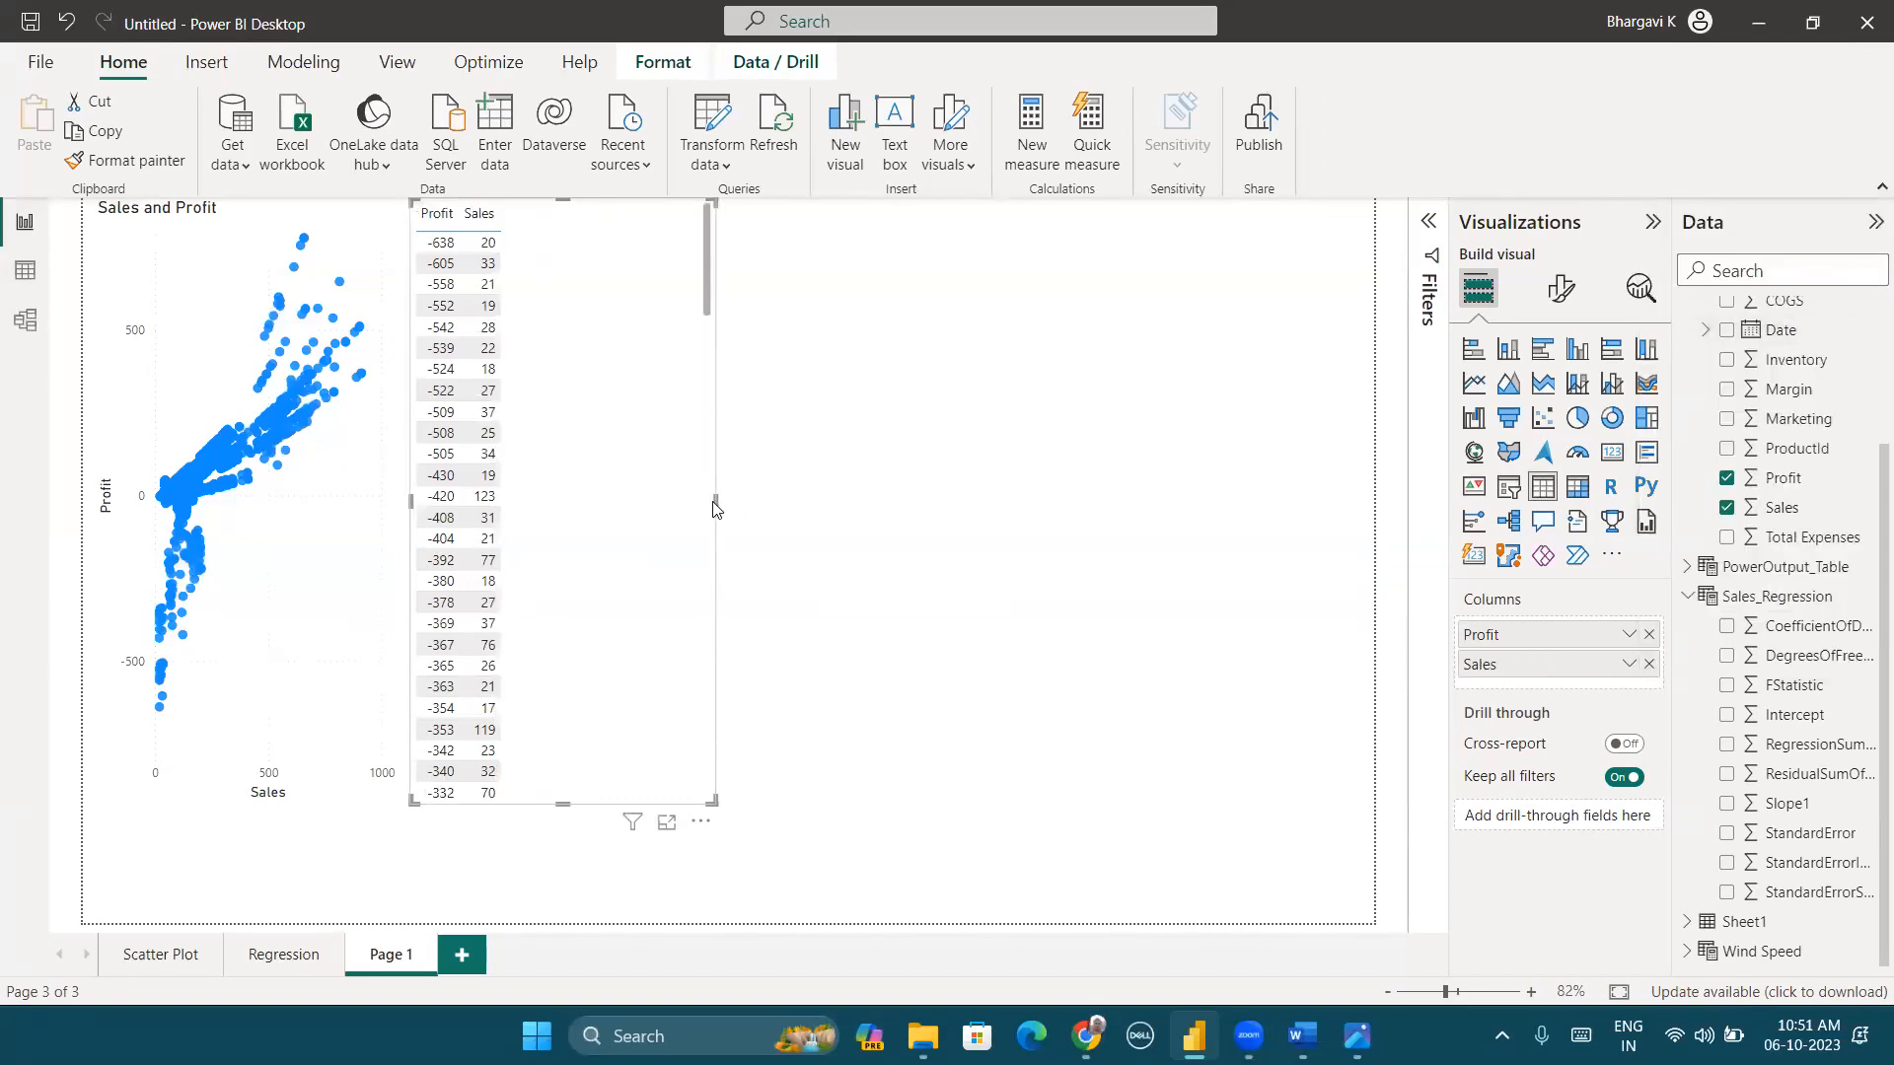
# Step: Widen the table visual to about 36% of the page width and sort it by Sales in ascending order
pyautogui.moveTo(716, 509); pyautogui.dragTo(872, 528)
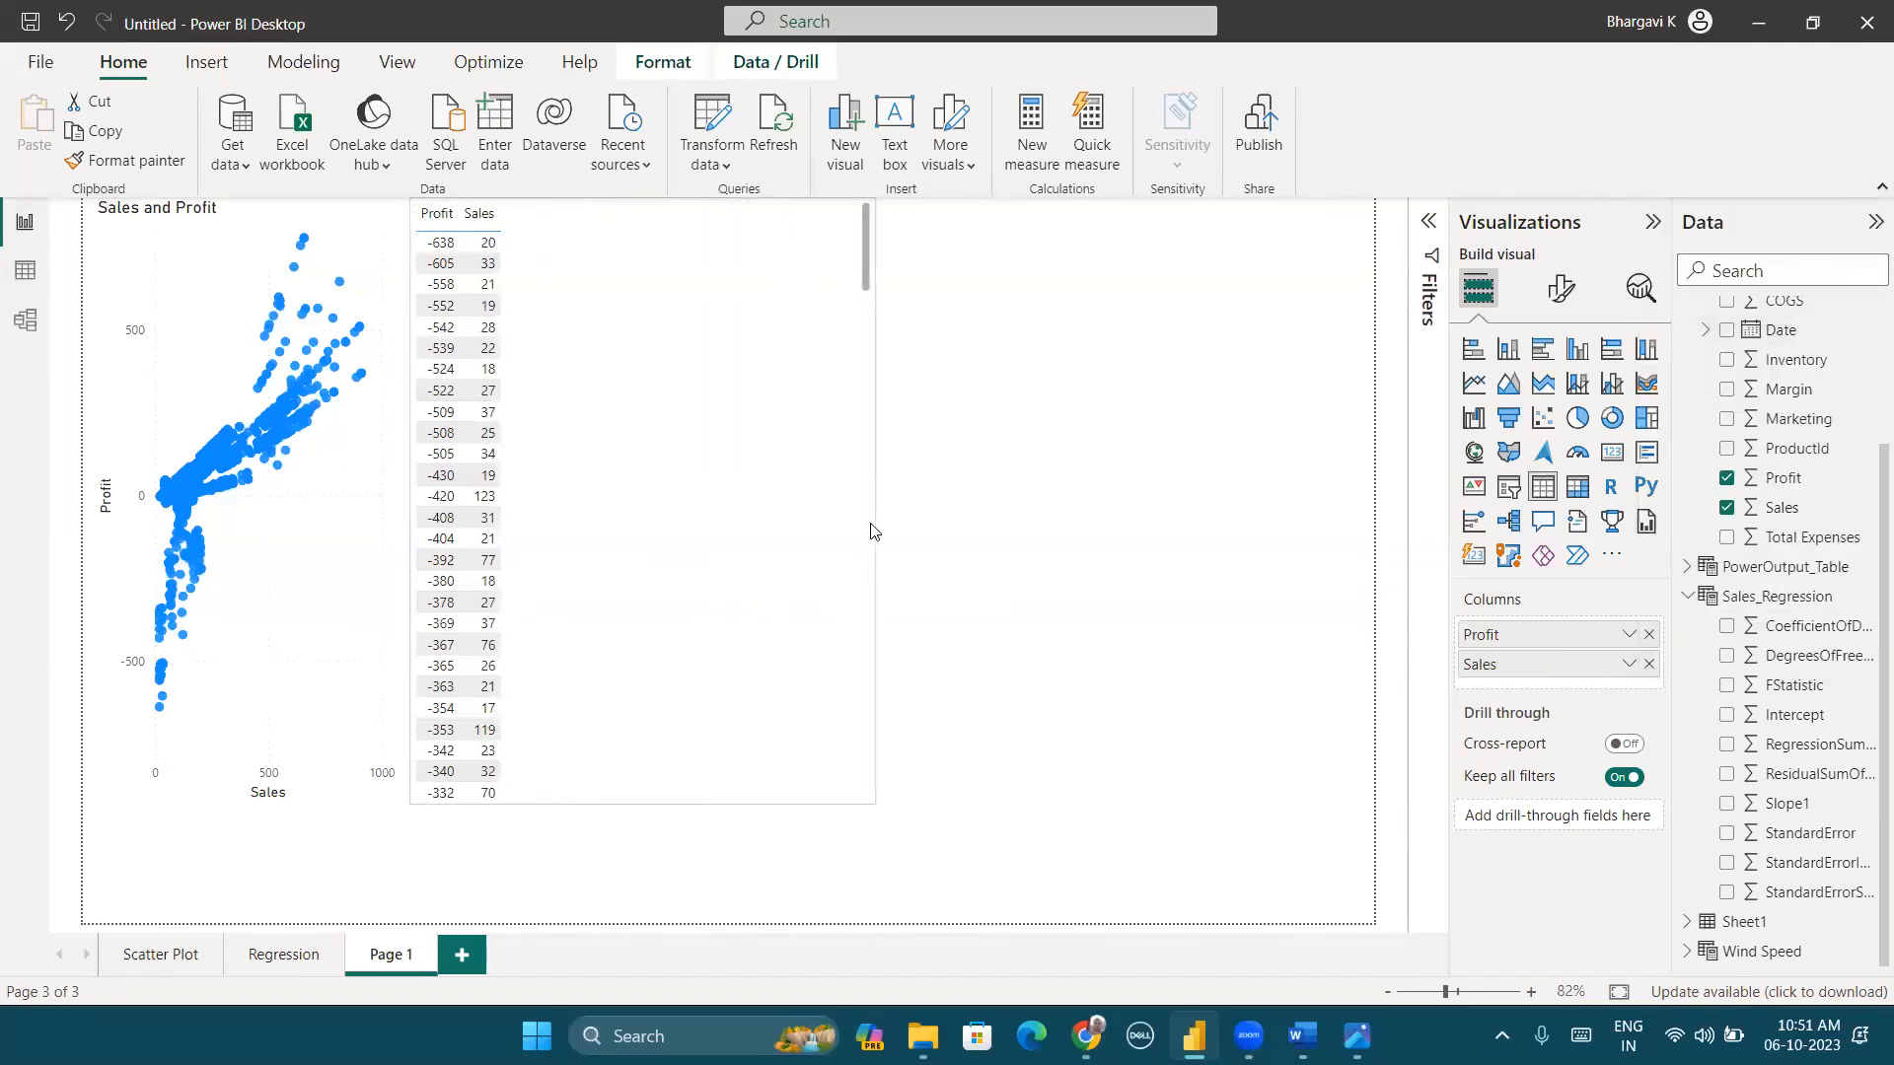
pyautogui.click(467, 227)
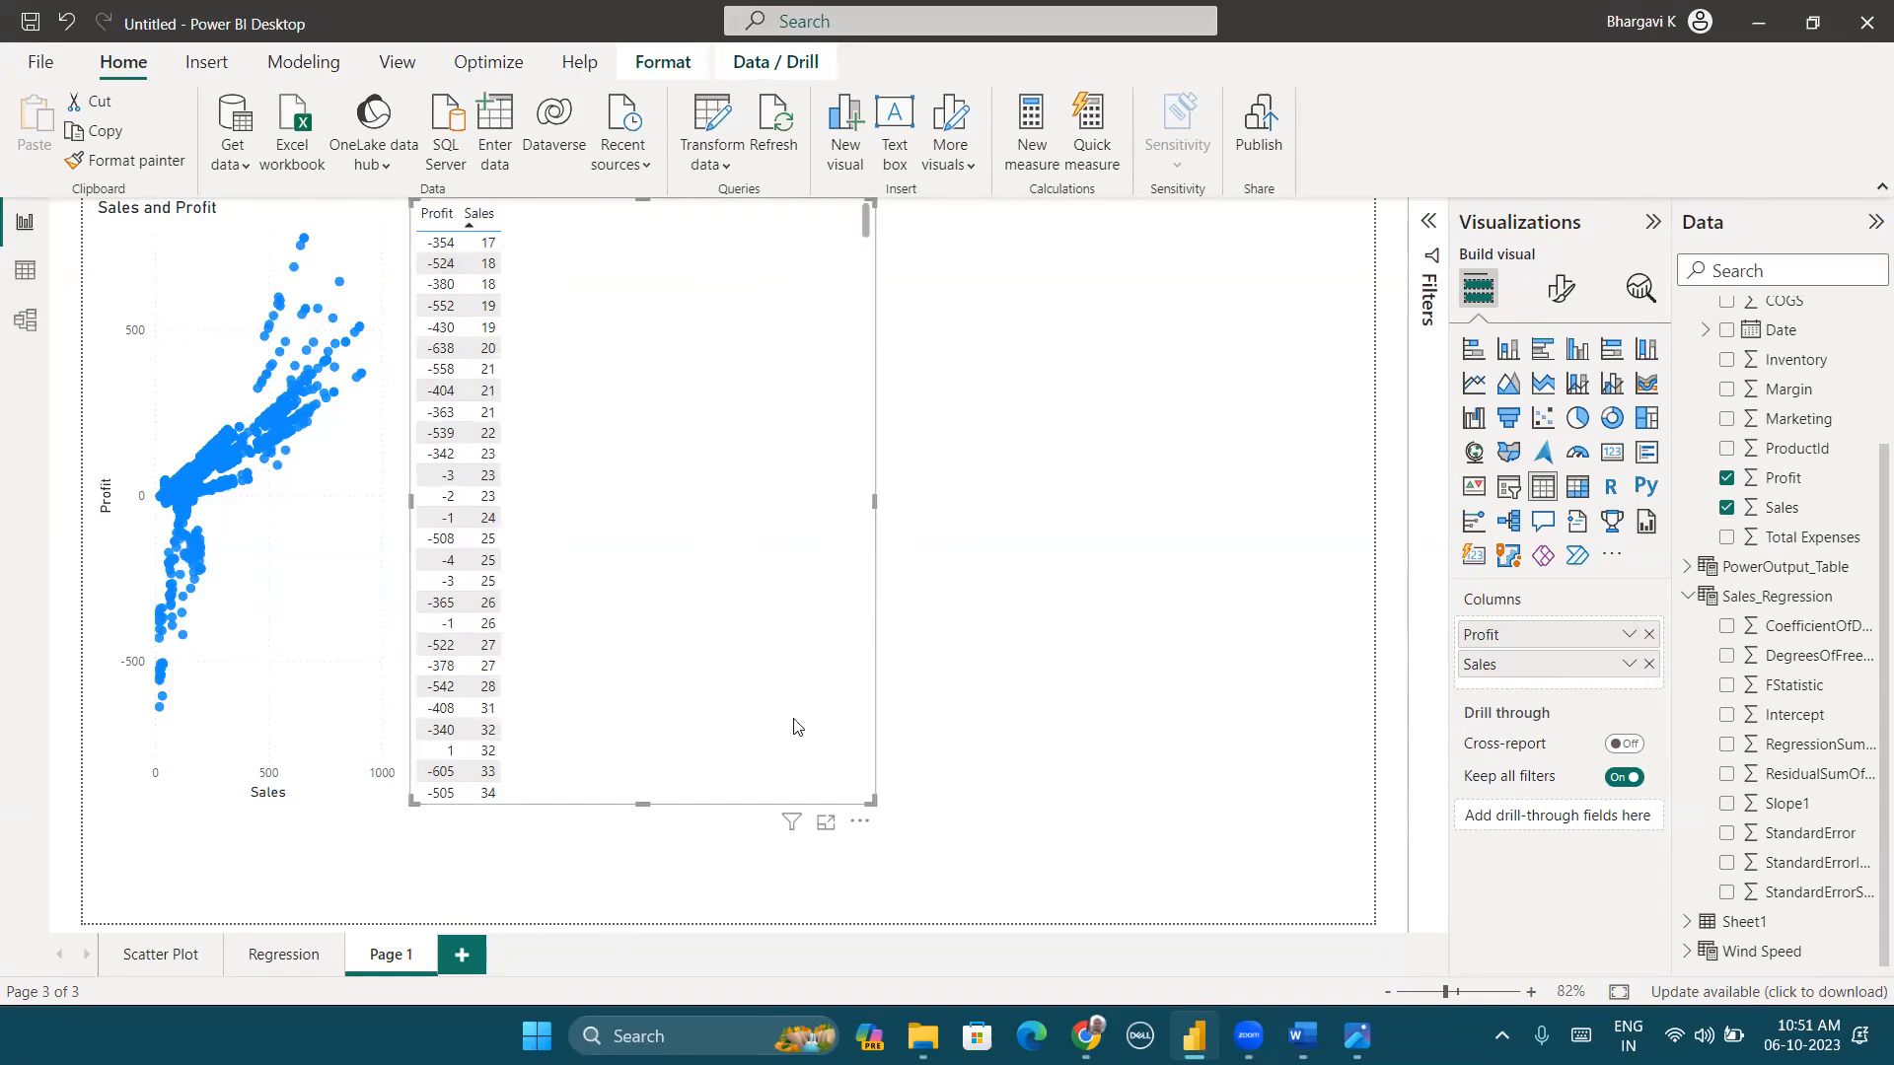
# Step: Add Slope1, Intercept and CoefficientOfDetermination from Sales_Regression to the table visual and widen it to fit all the columns
pyautogui.click(1726, 805)
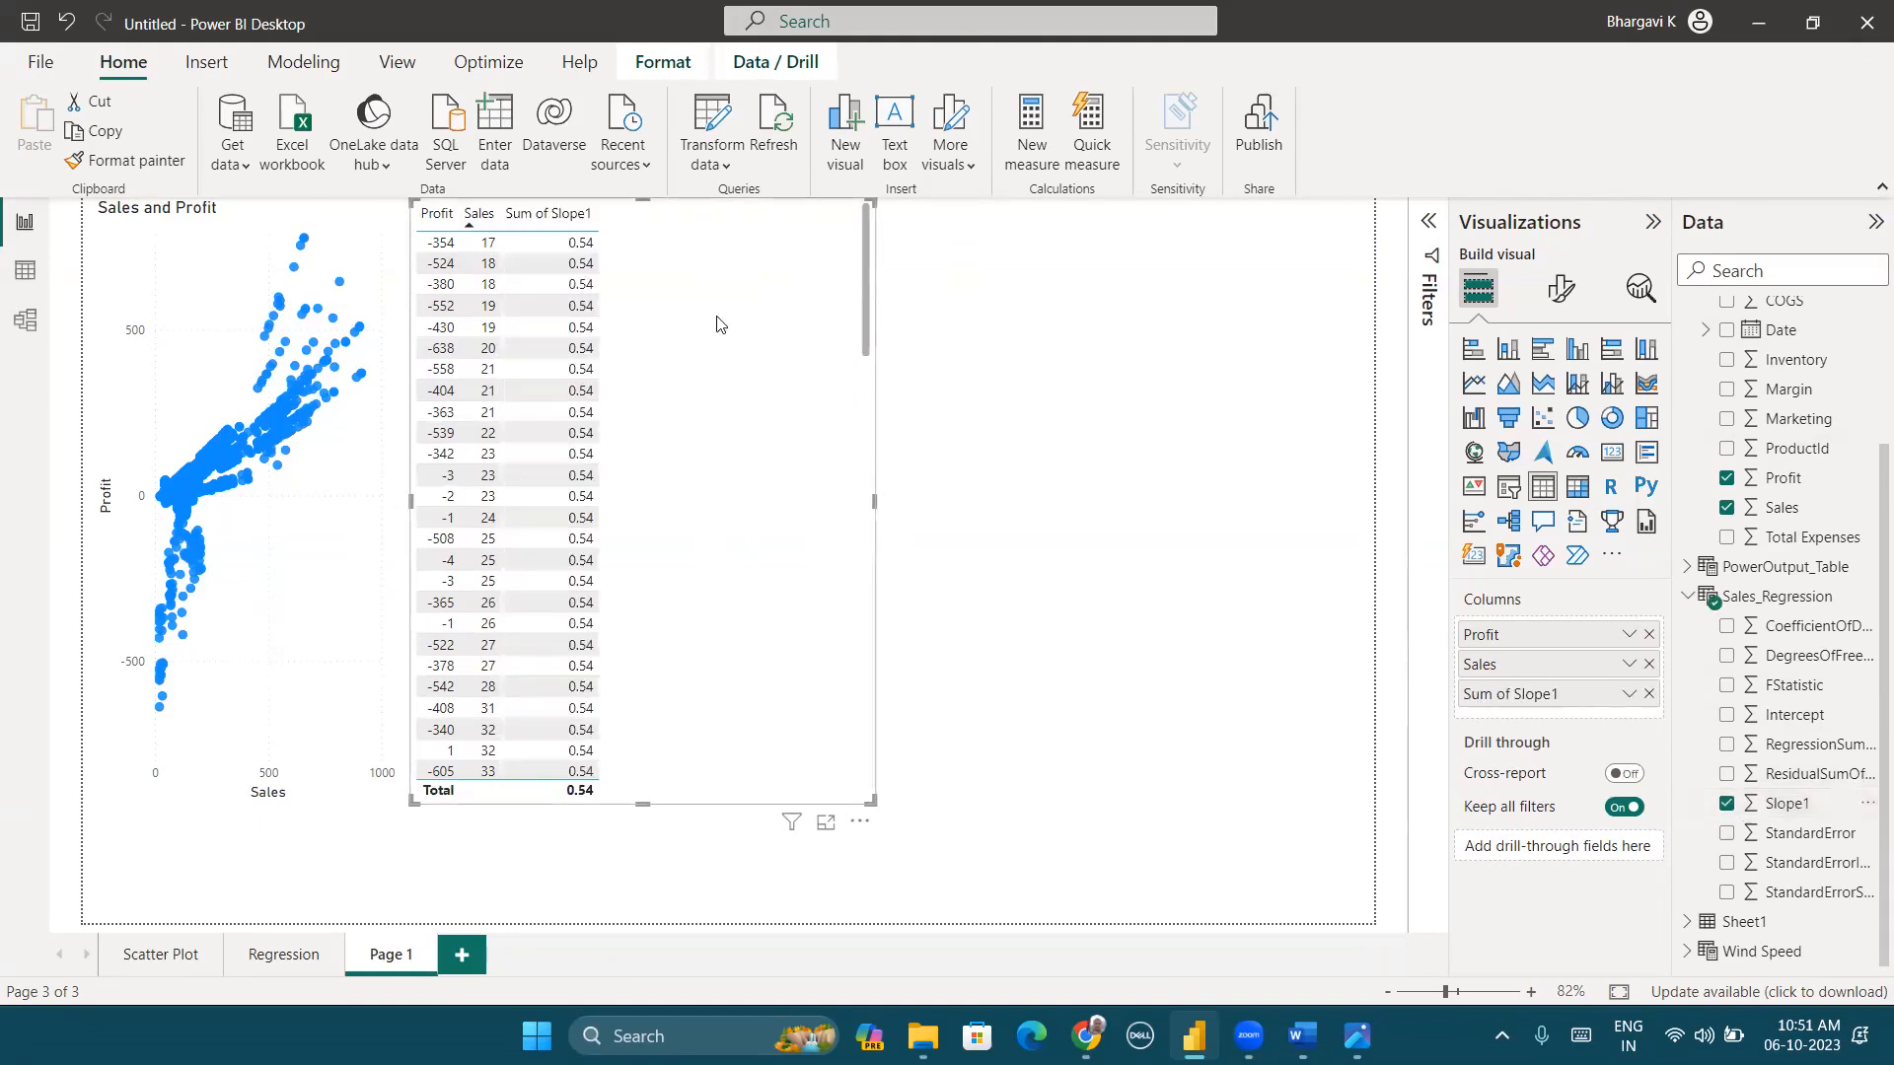
pyautogui.click(1728, 714)
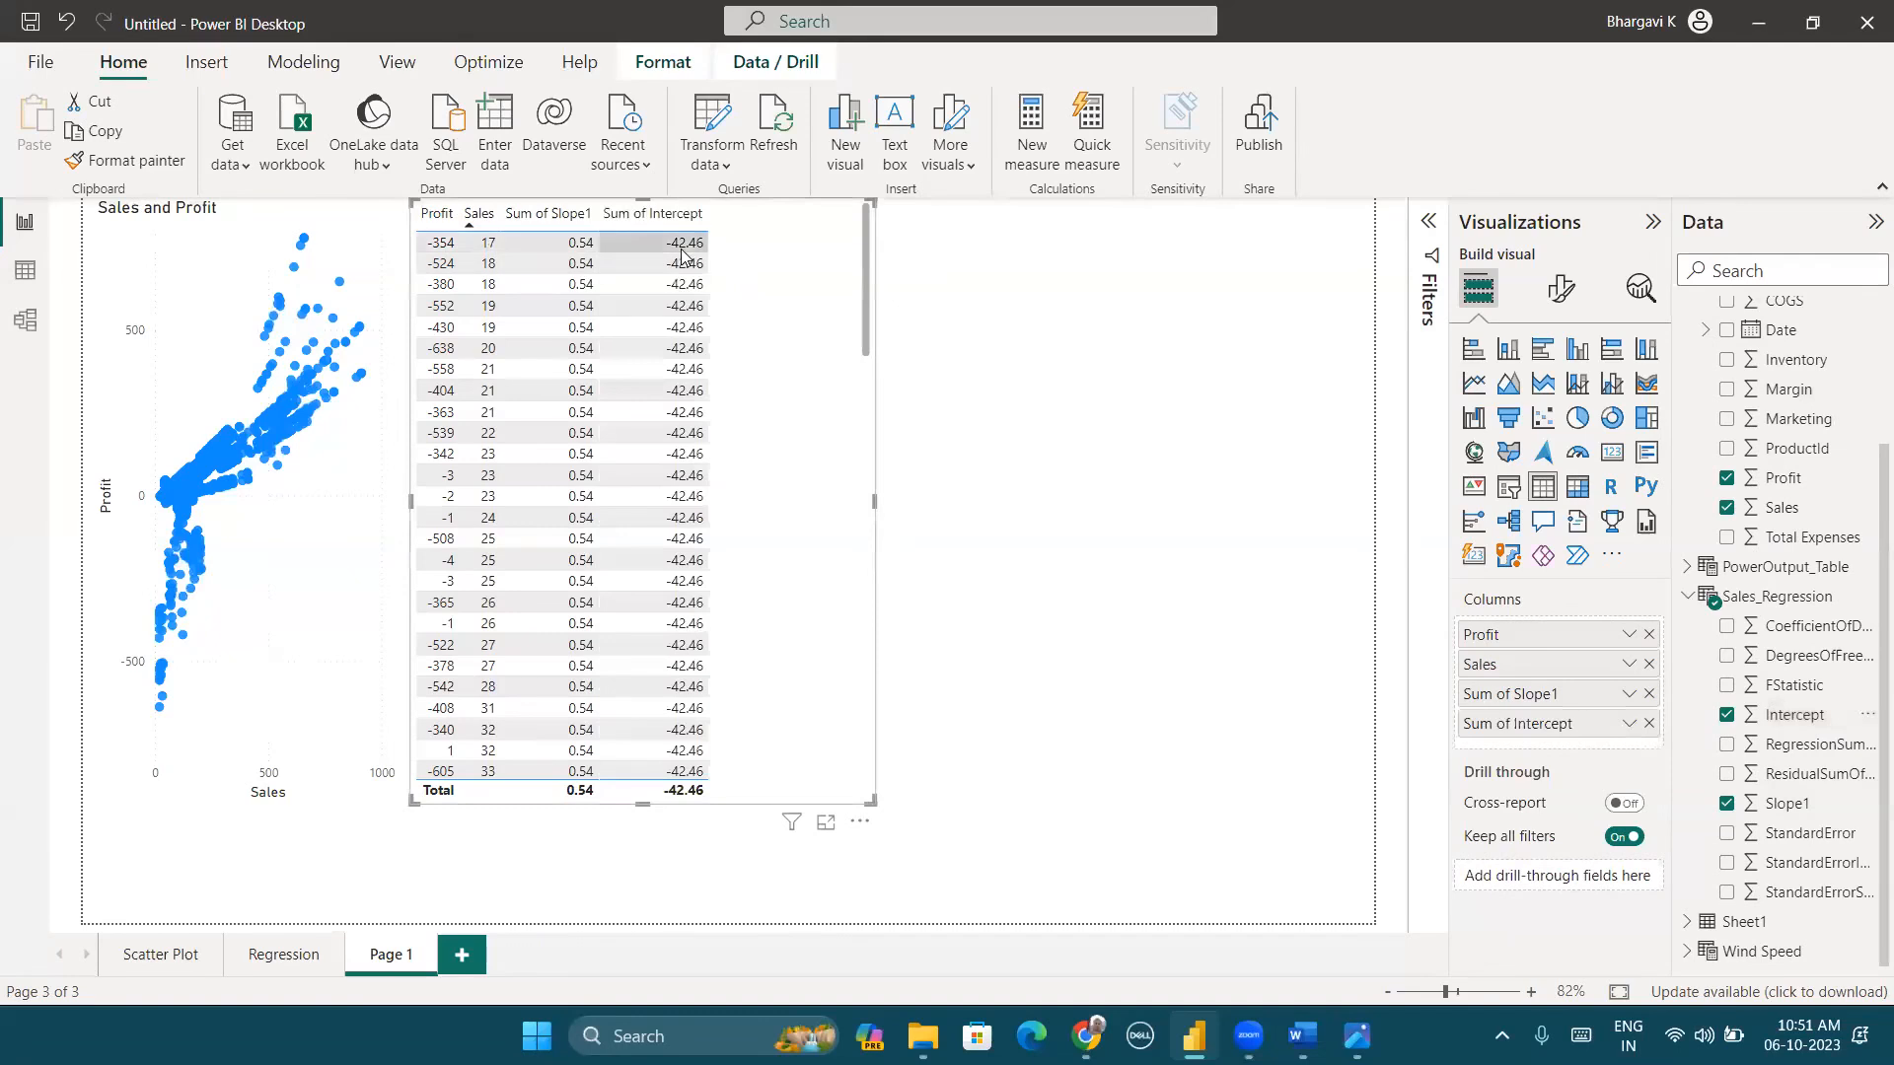
pyautogui.click(1727, 627)
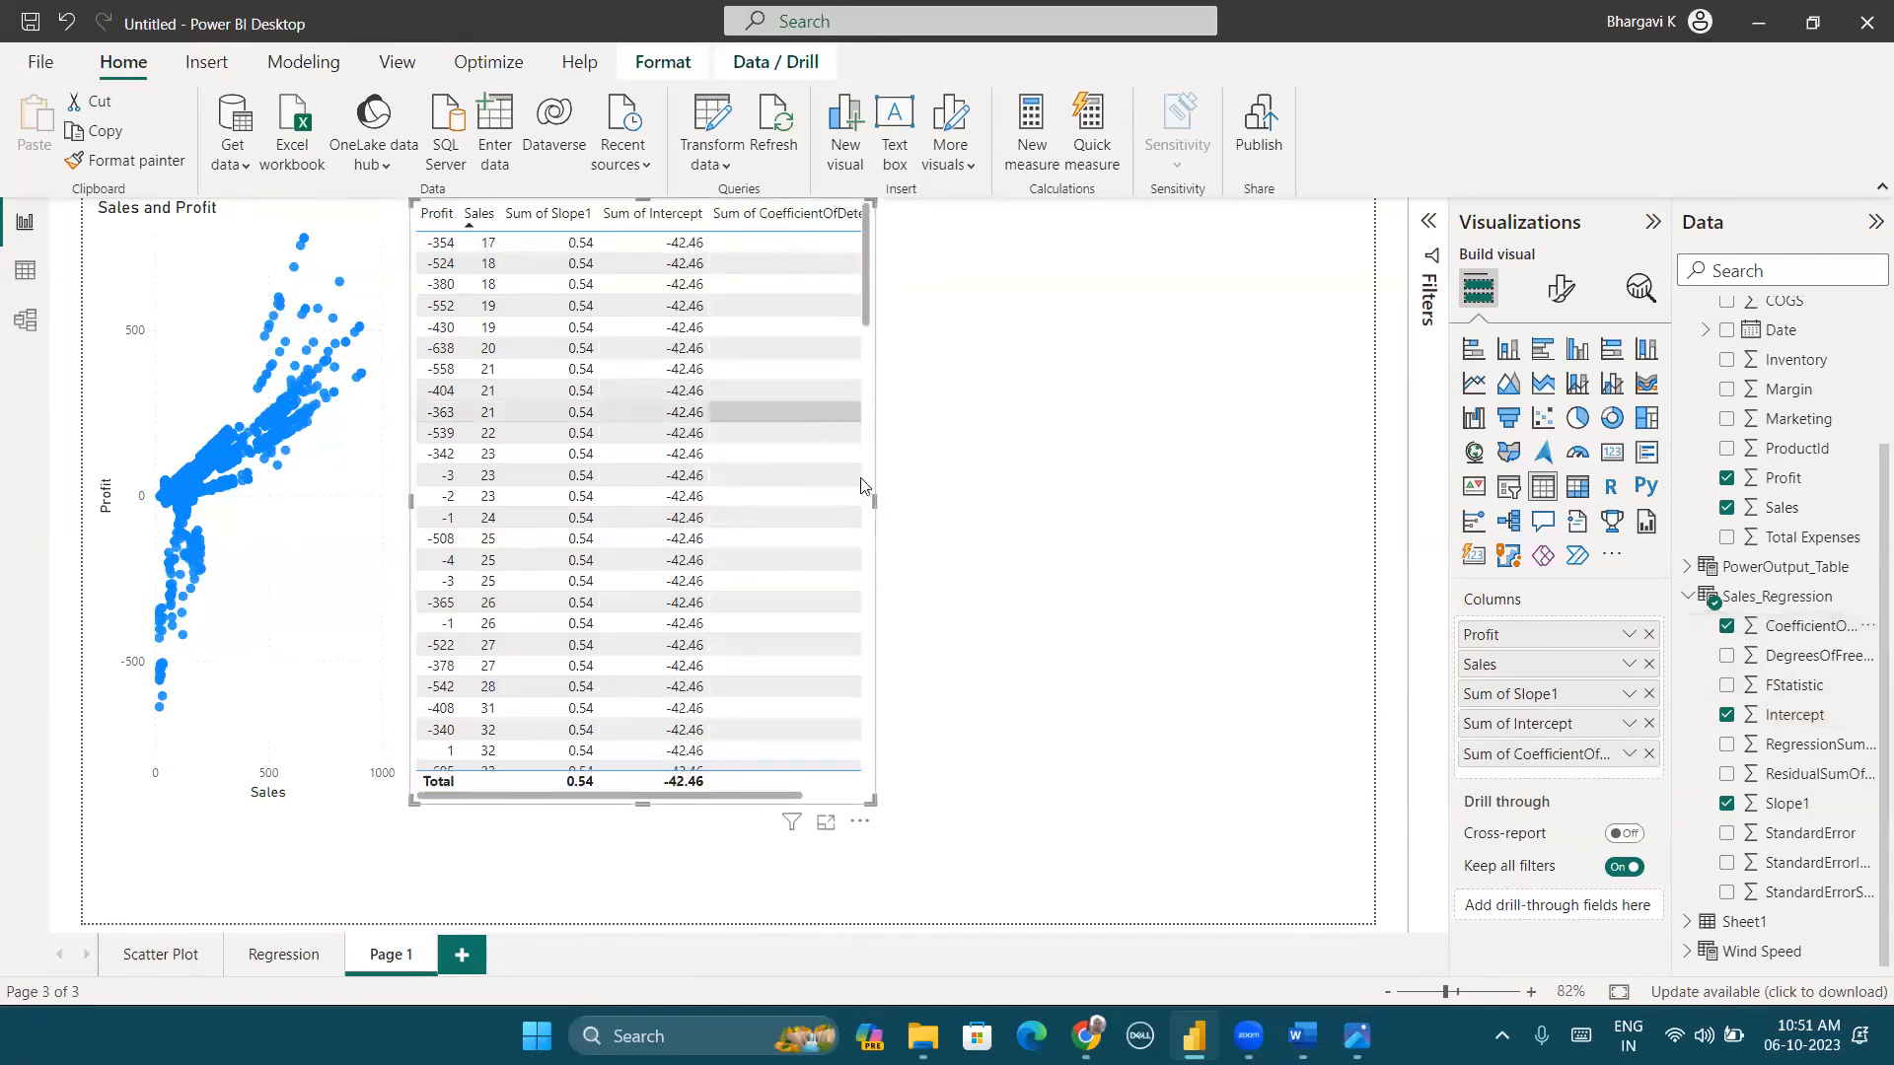
pyautogui.moveTo(877, 504); pyautogui.dragTo(1045, 526)
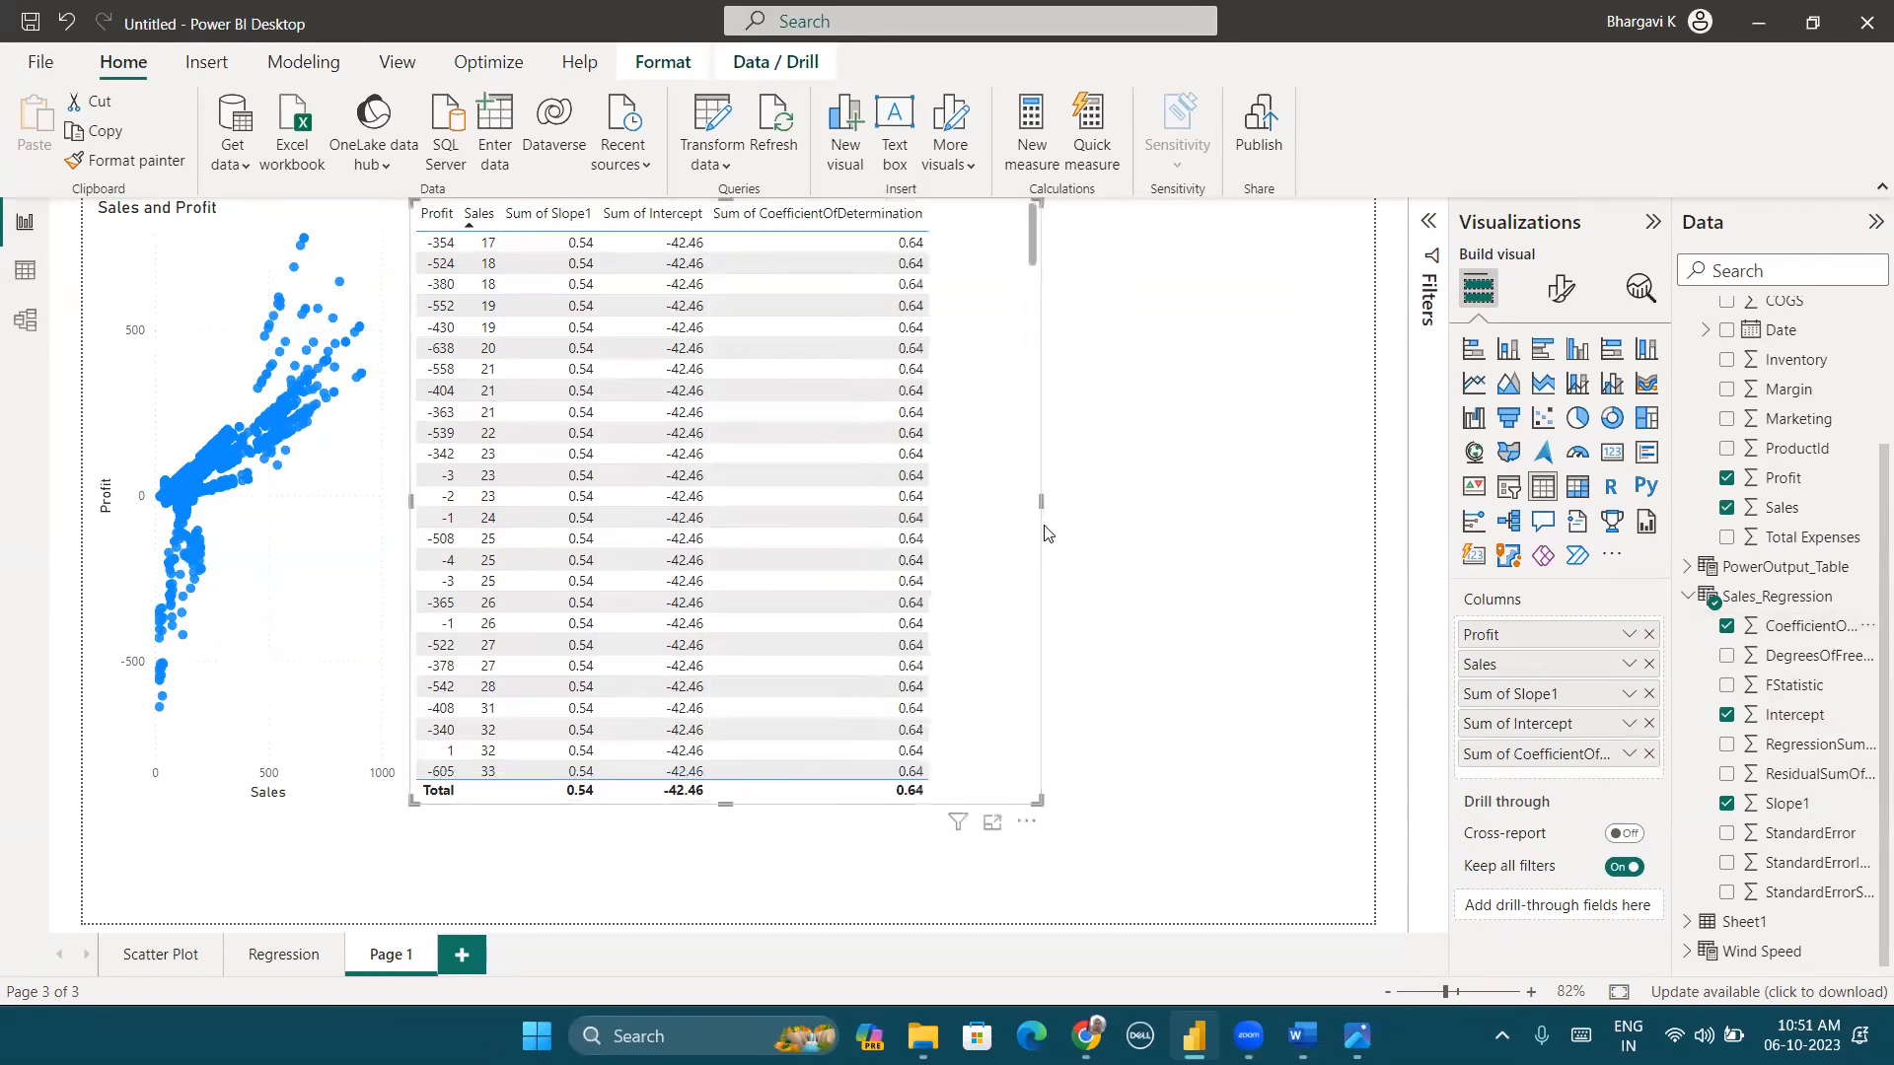
pyautogui.click(1055, 498)
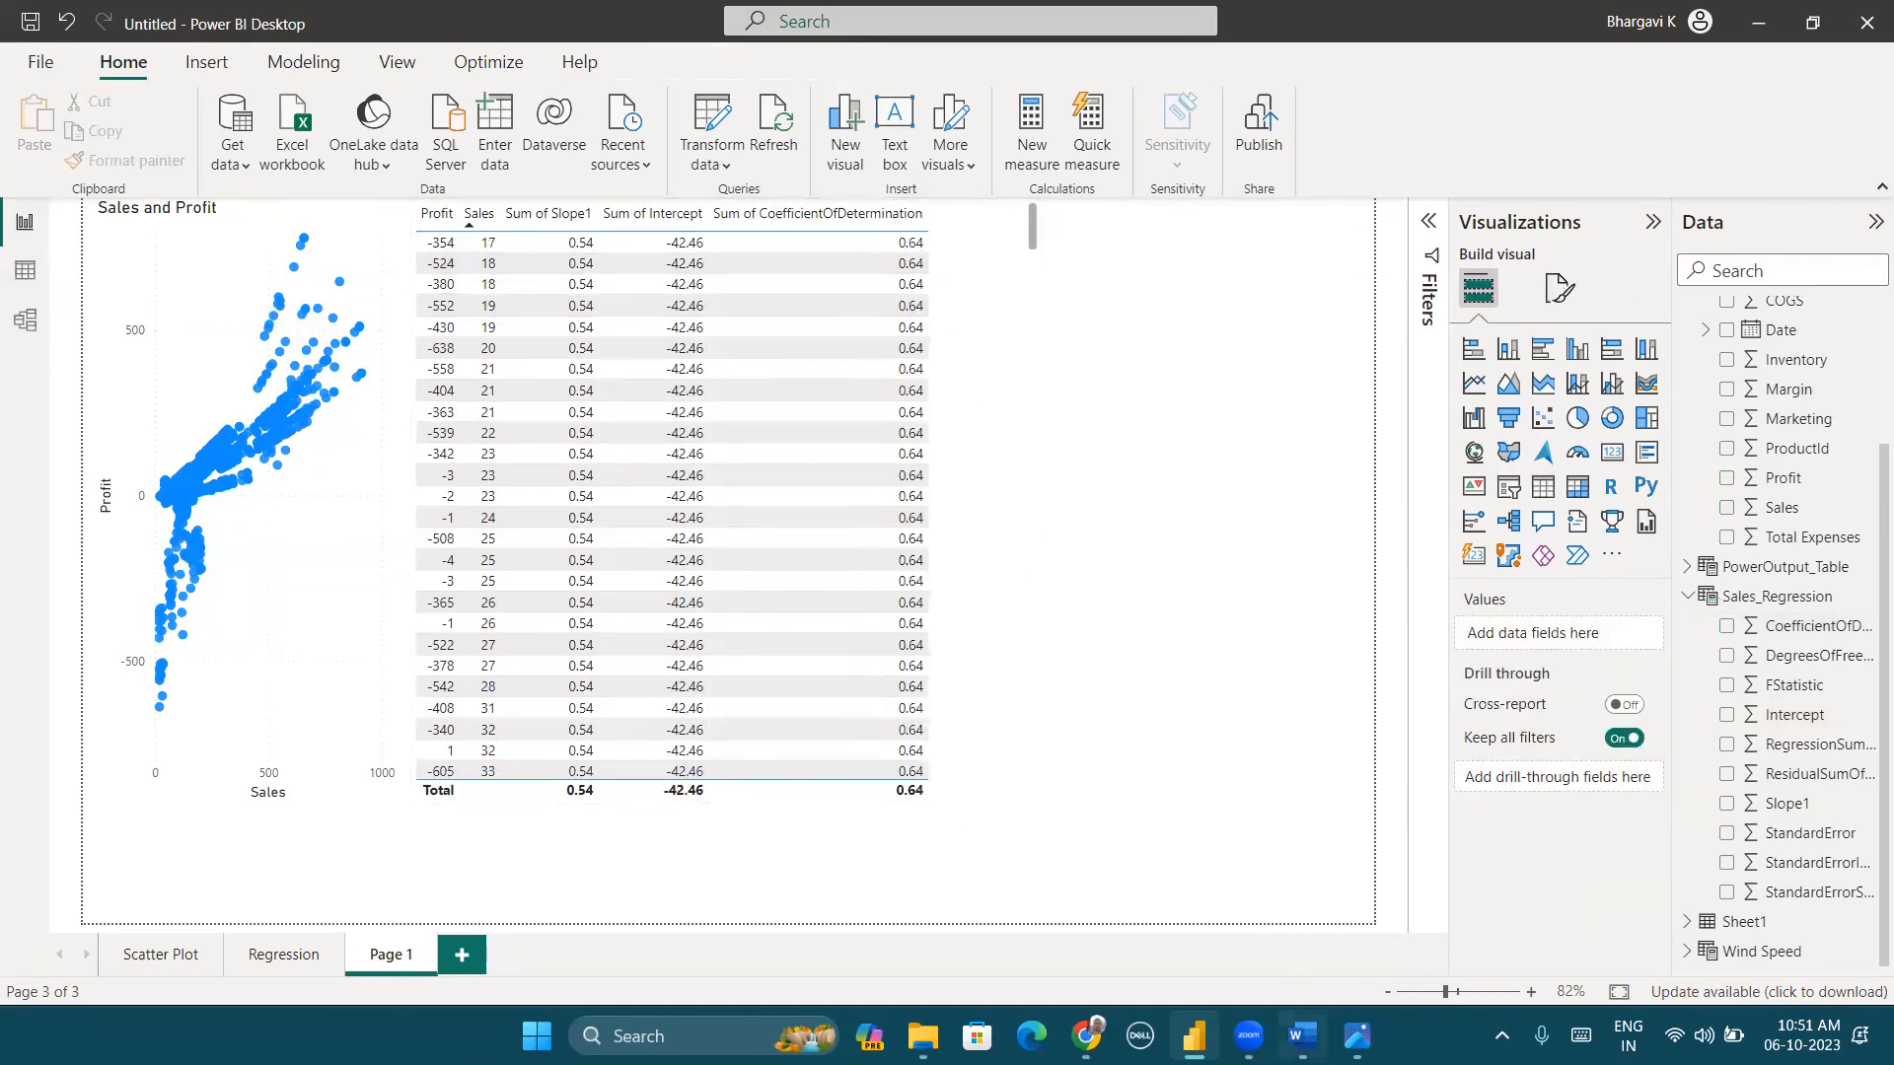
# Step: Review the coefficient of determination strength thresholds in the Word notes and return to Power BI
pyautogui.click(1302, 1036)
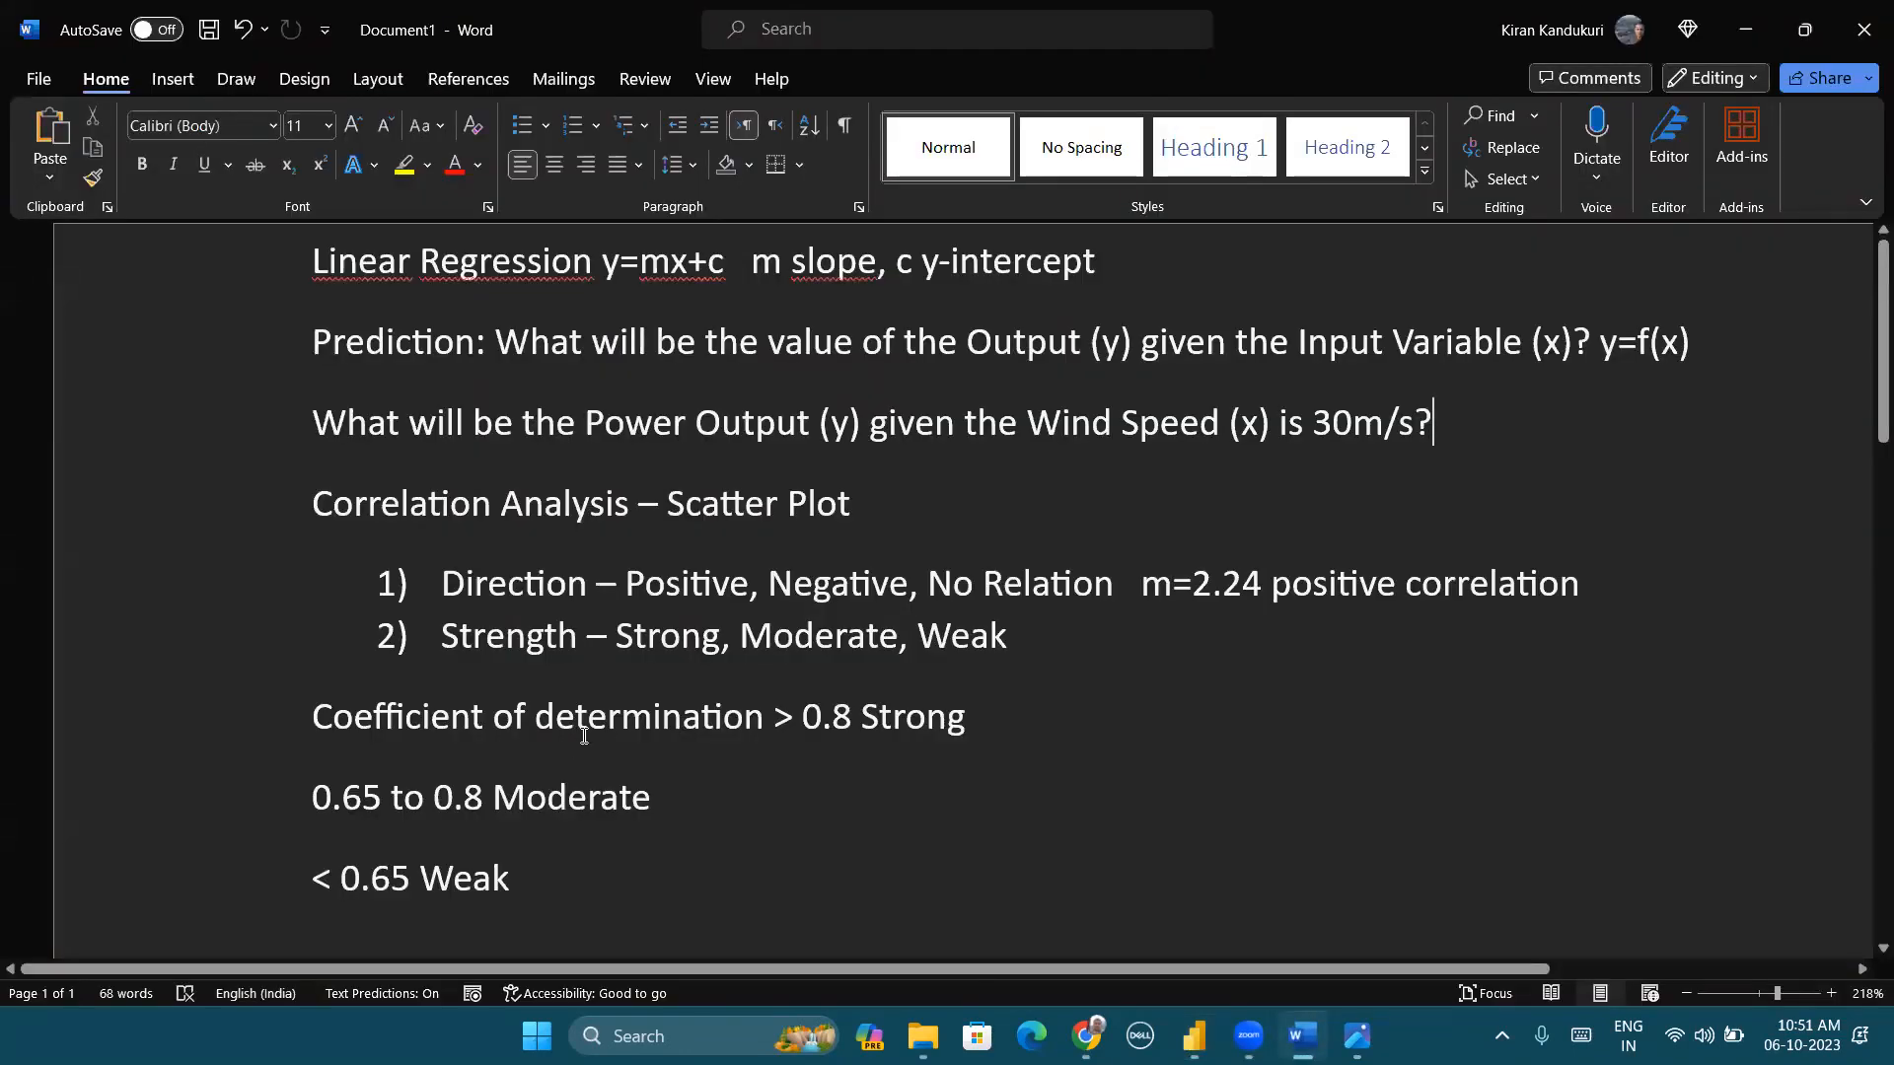
pyautogui.moveTo(797, 636); pyautogui.dragTo(527, 649)
pyautogui.click(527, 649)
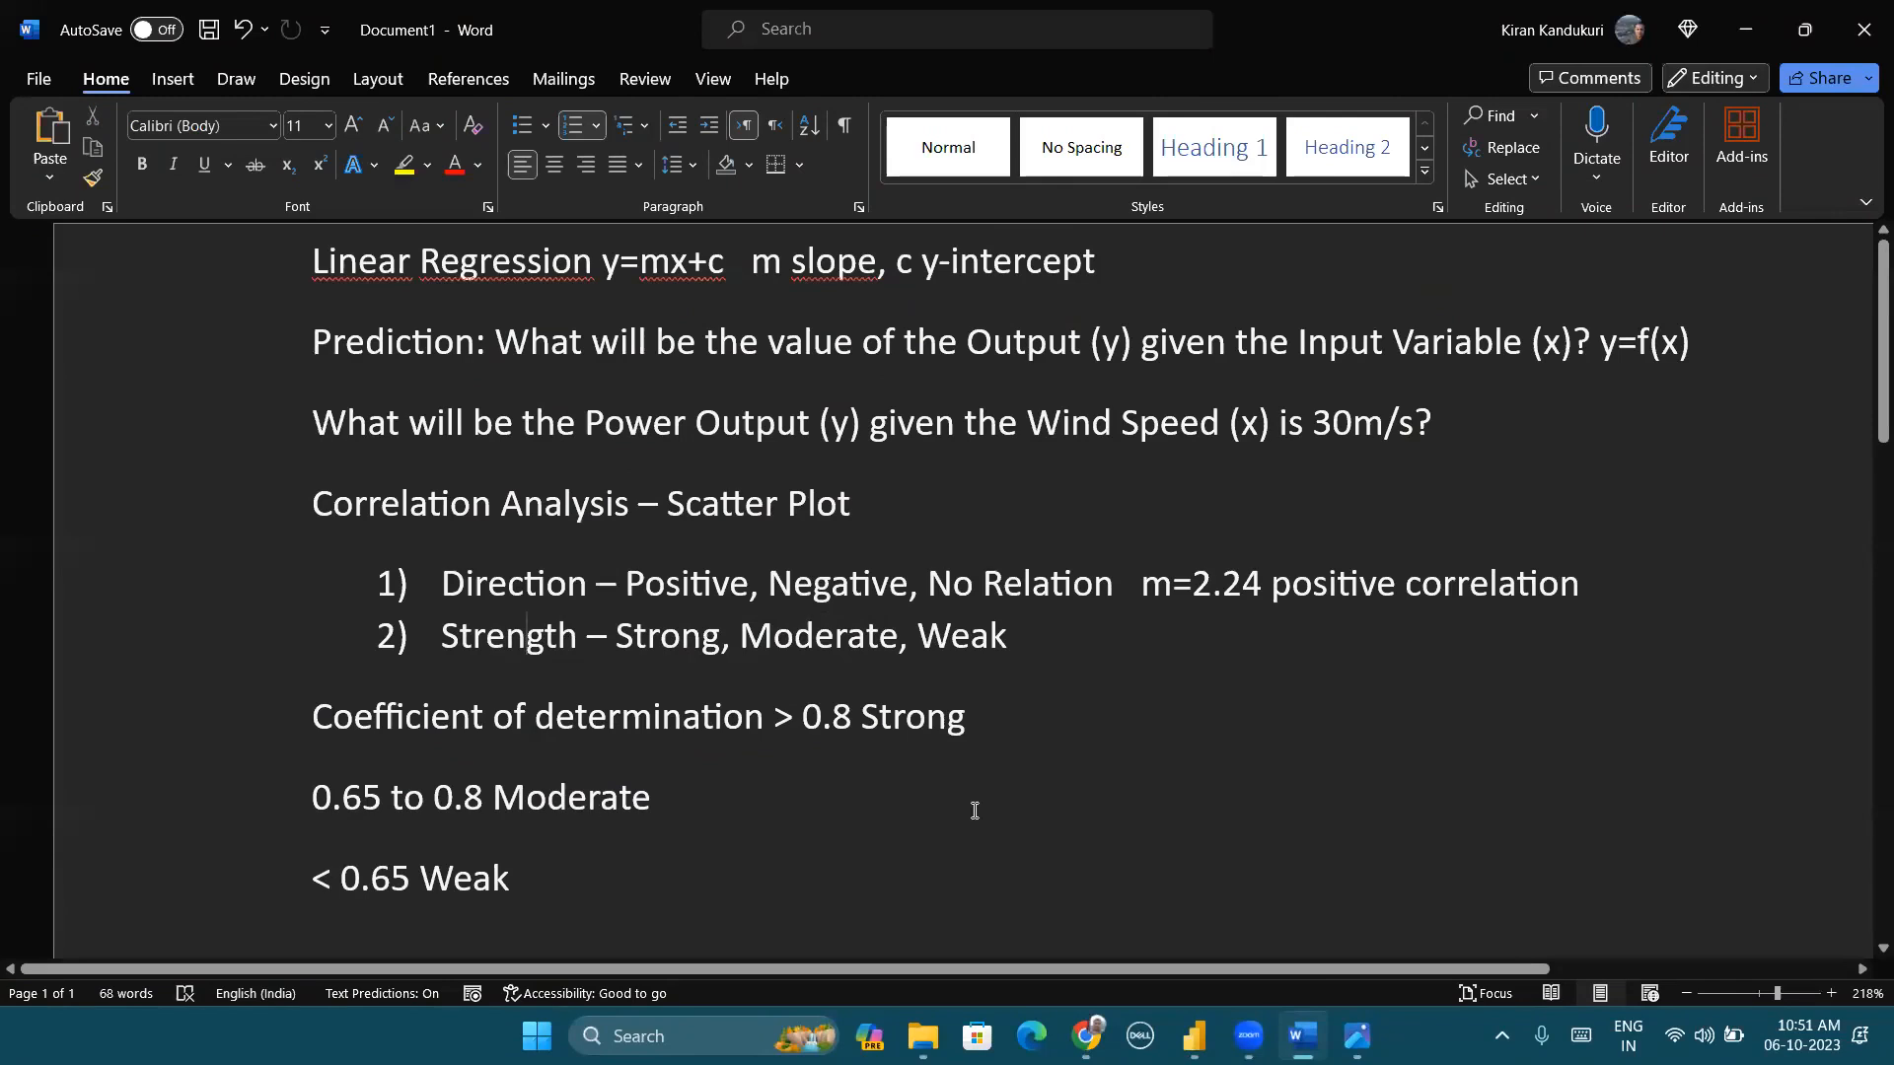
pyautogui.click(1194, 1036)
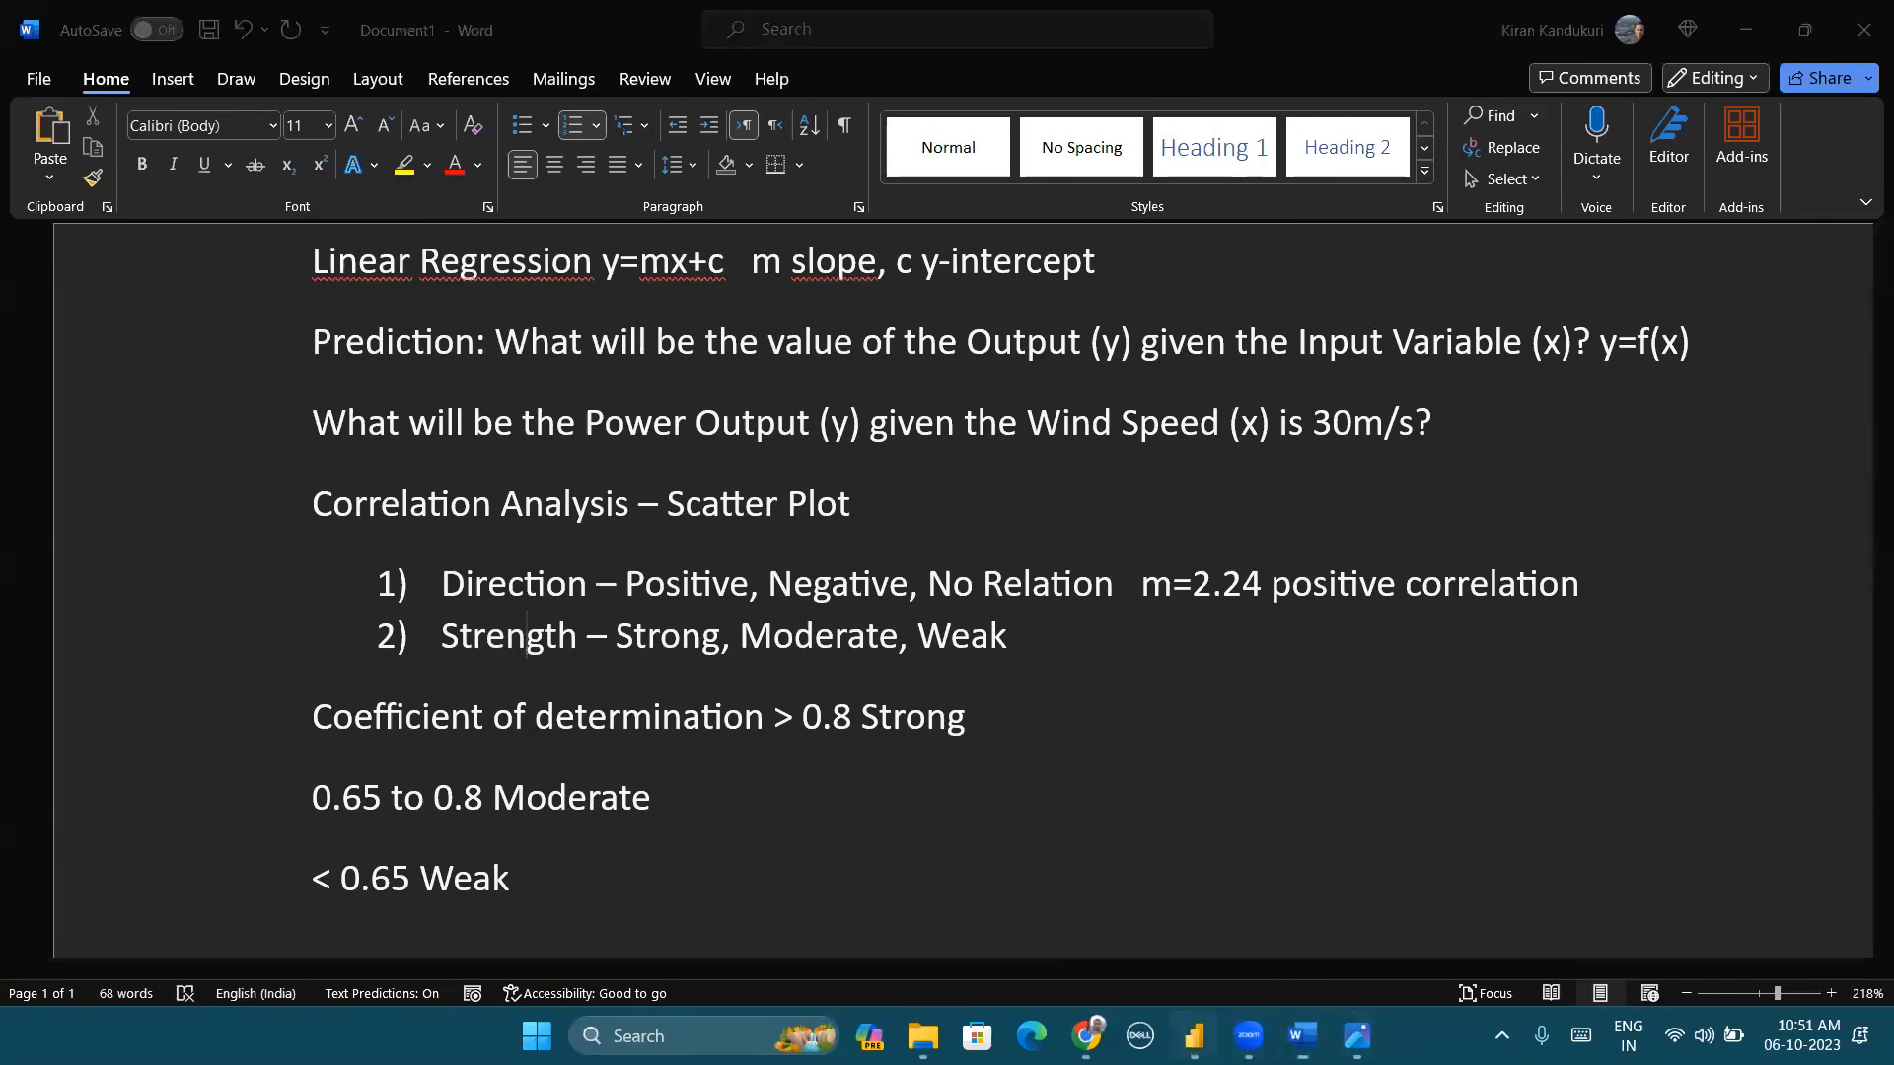
# Step: Switch to Power BI and start a new measure in Sales_Regression named Profit_Value, beginning its formula with the slope 0.54
pyautogui.moveTo(1154, 348); pyautogui.dragTo(1244, 503)
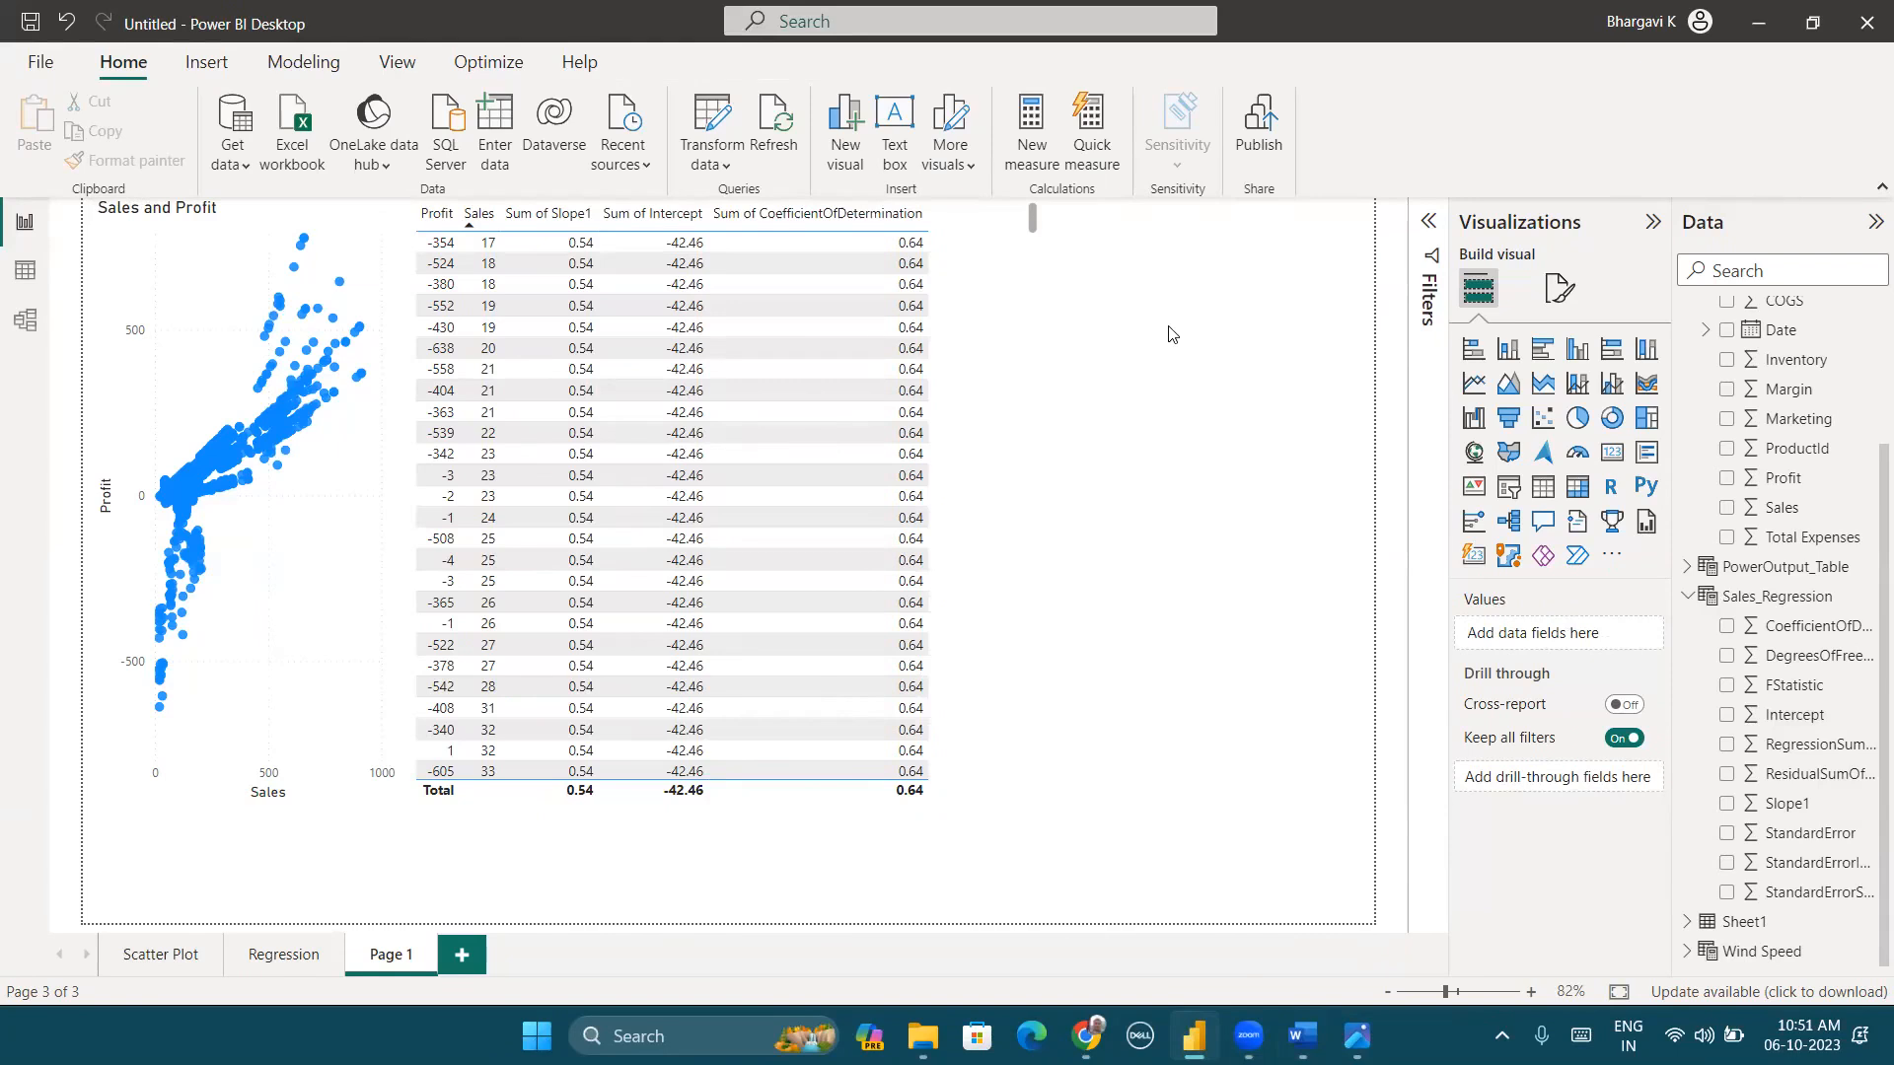
pyautogui.rightClick(1778, 600)
pyautogui.click(1655, 641)
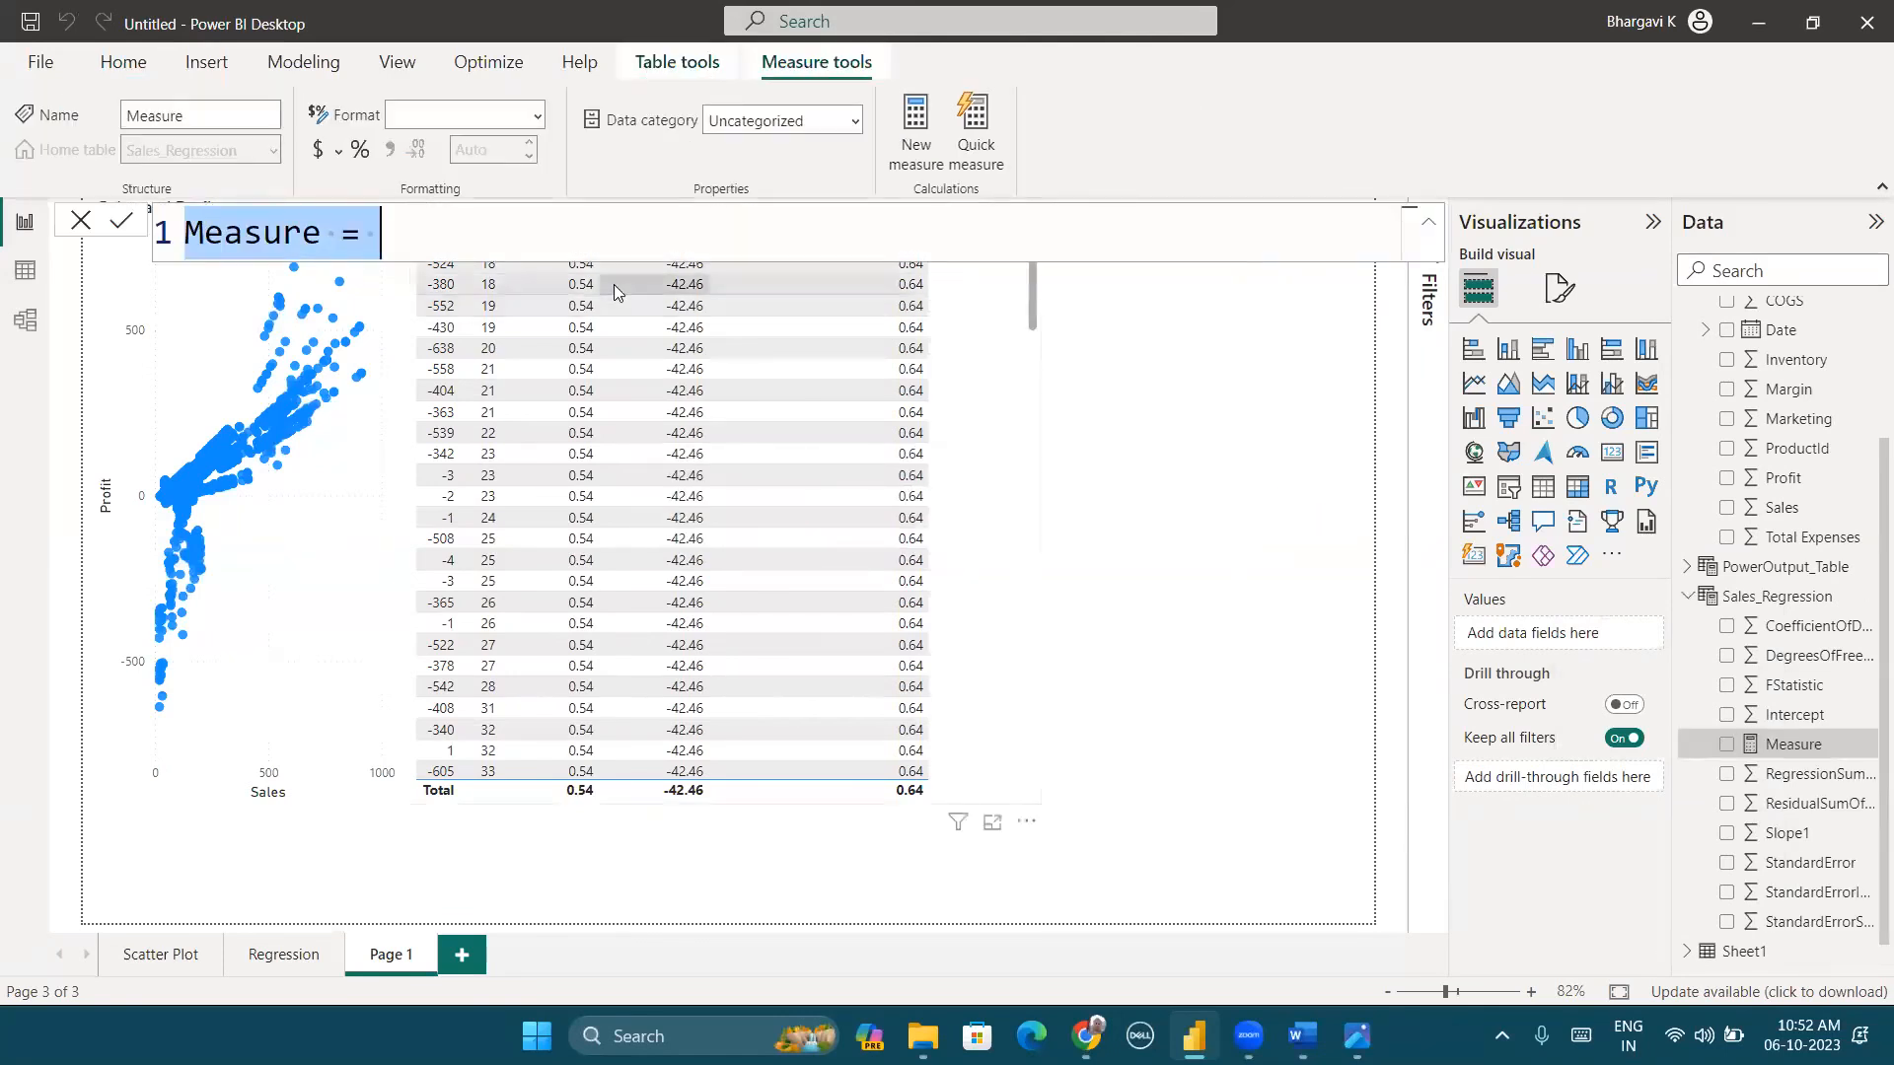
pyautogui.write('Porift')
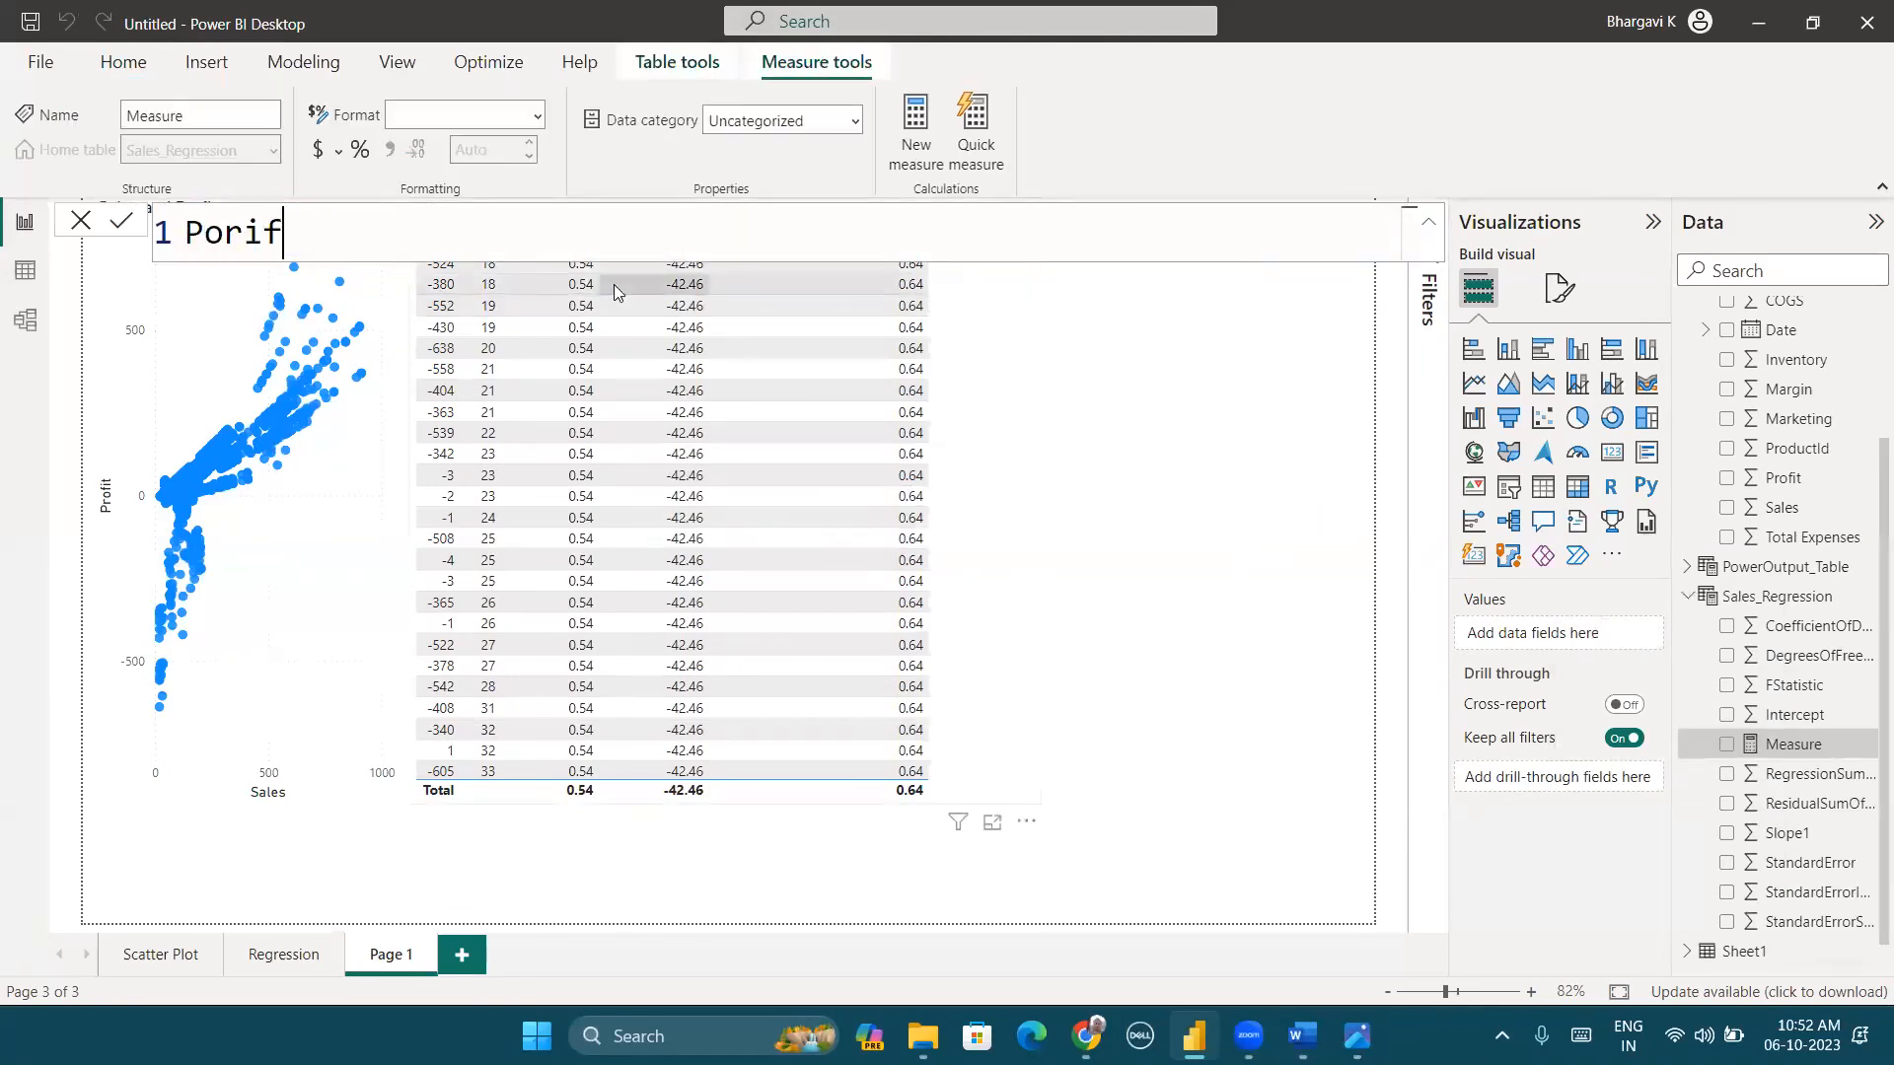
pyautogui.press('BackSpace')
pyautogui.press('BackSpace')
pyautogui.press('BackSpace')
pyautogui.press('BackSpace')
pyautogui.press('BackSpace')
pyautogui.write('rofit_Data =')
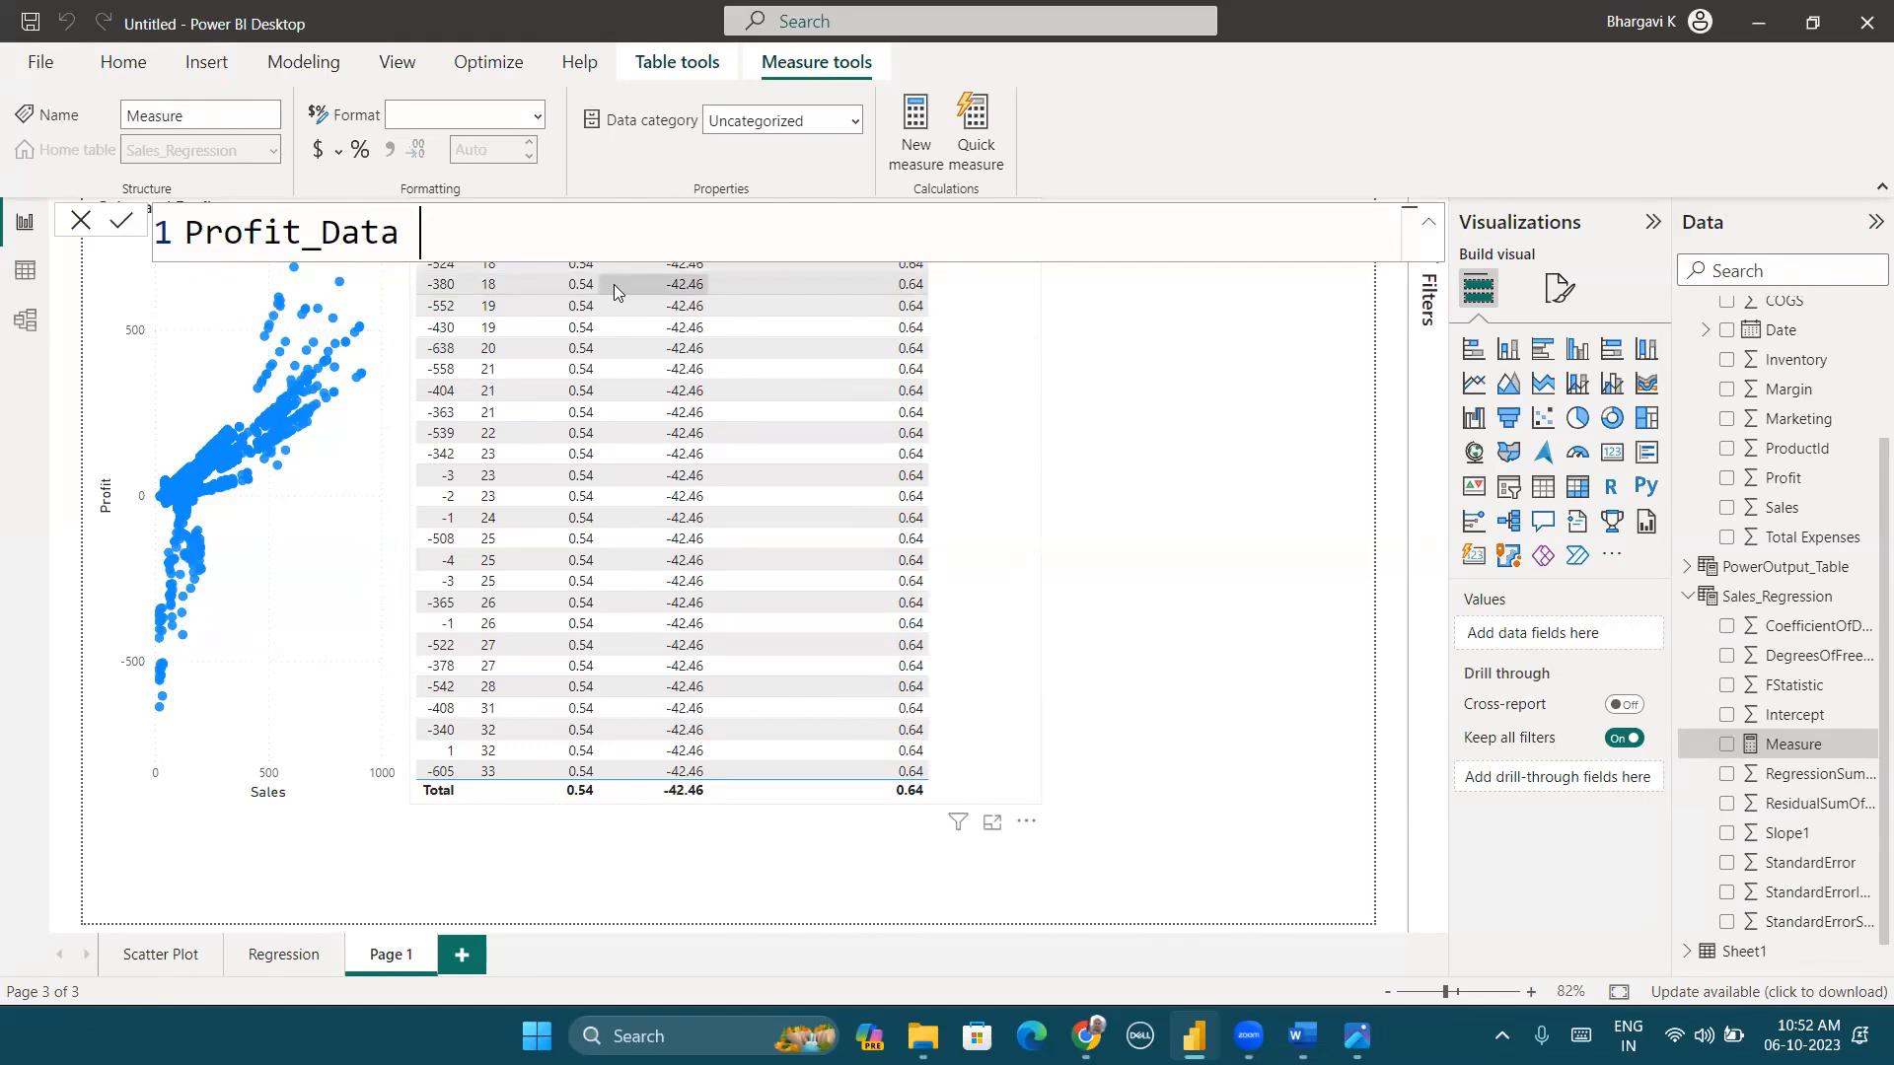
pyautogui.press('BackSpace')
pyautogui.press('BackSpace')
pyautogui.press('BackSpace')
pyautogui.press('BackSpace')
pyautogui.press('BackSpace')
pyautogui.press('BackSpace')
pyautogui.write('Value = 0.54')
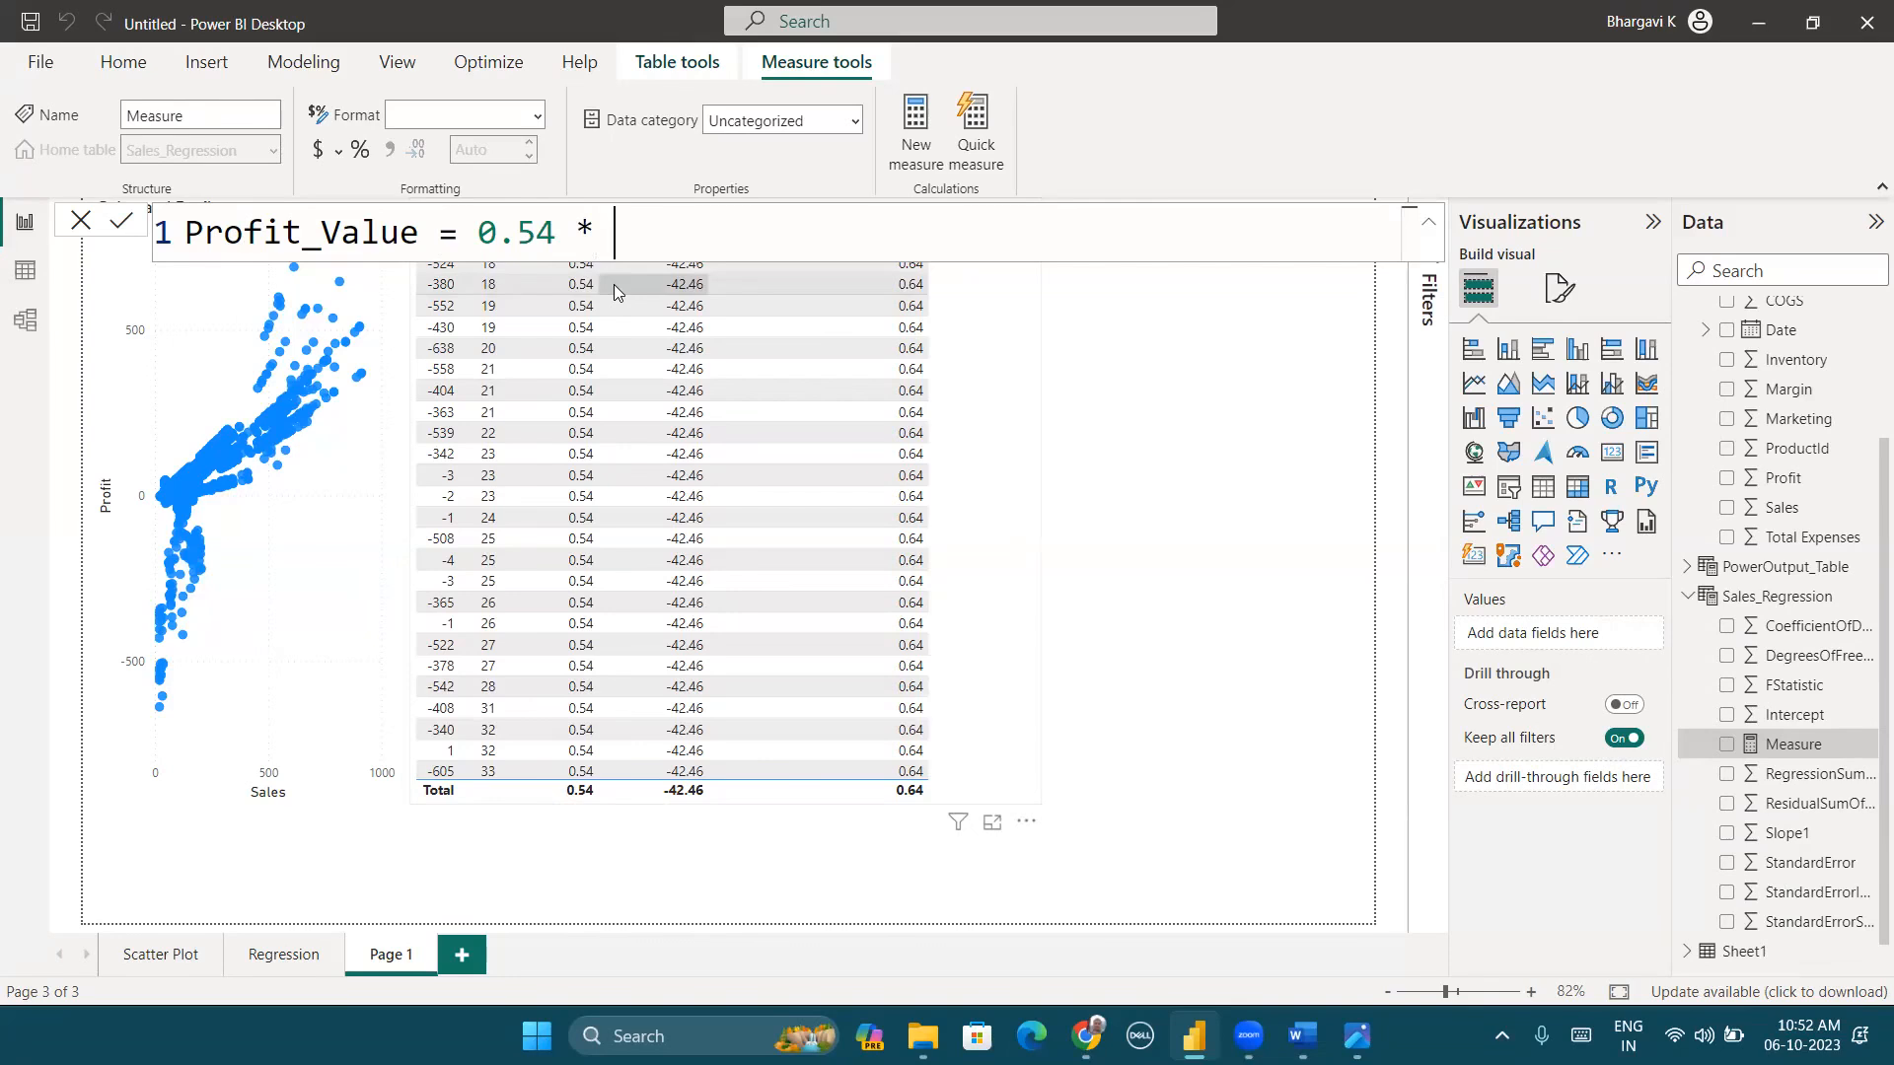
# Step: Complete and commit the Profit_Value formula by multiplying the slope by a sales value of 200 and adding the intercept (-42.46)
pyautogui.write('* 200 + (-42')
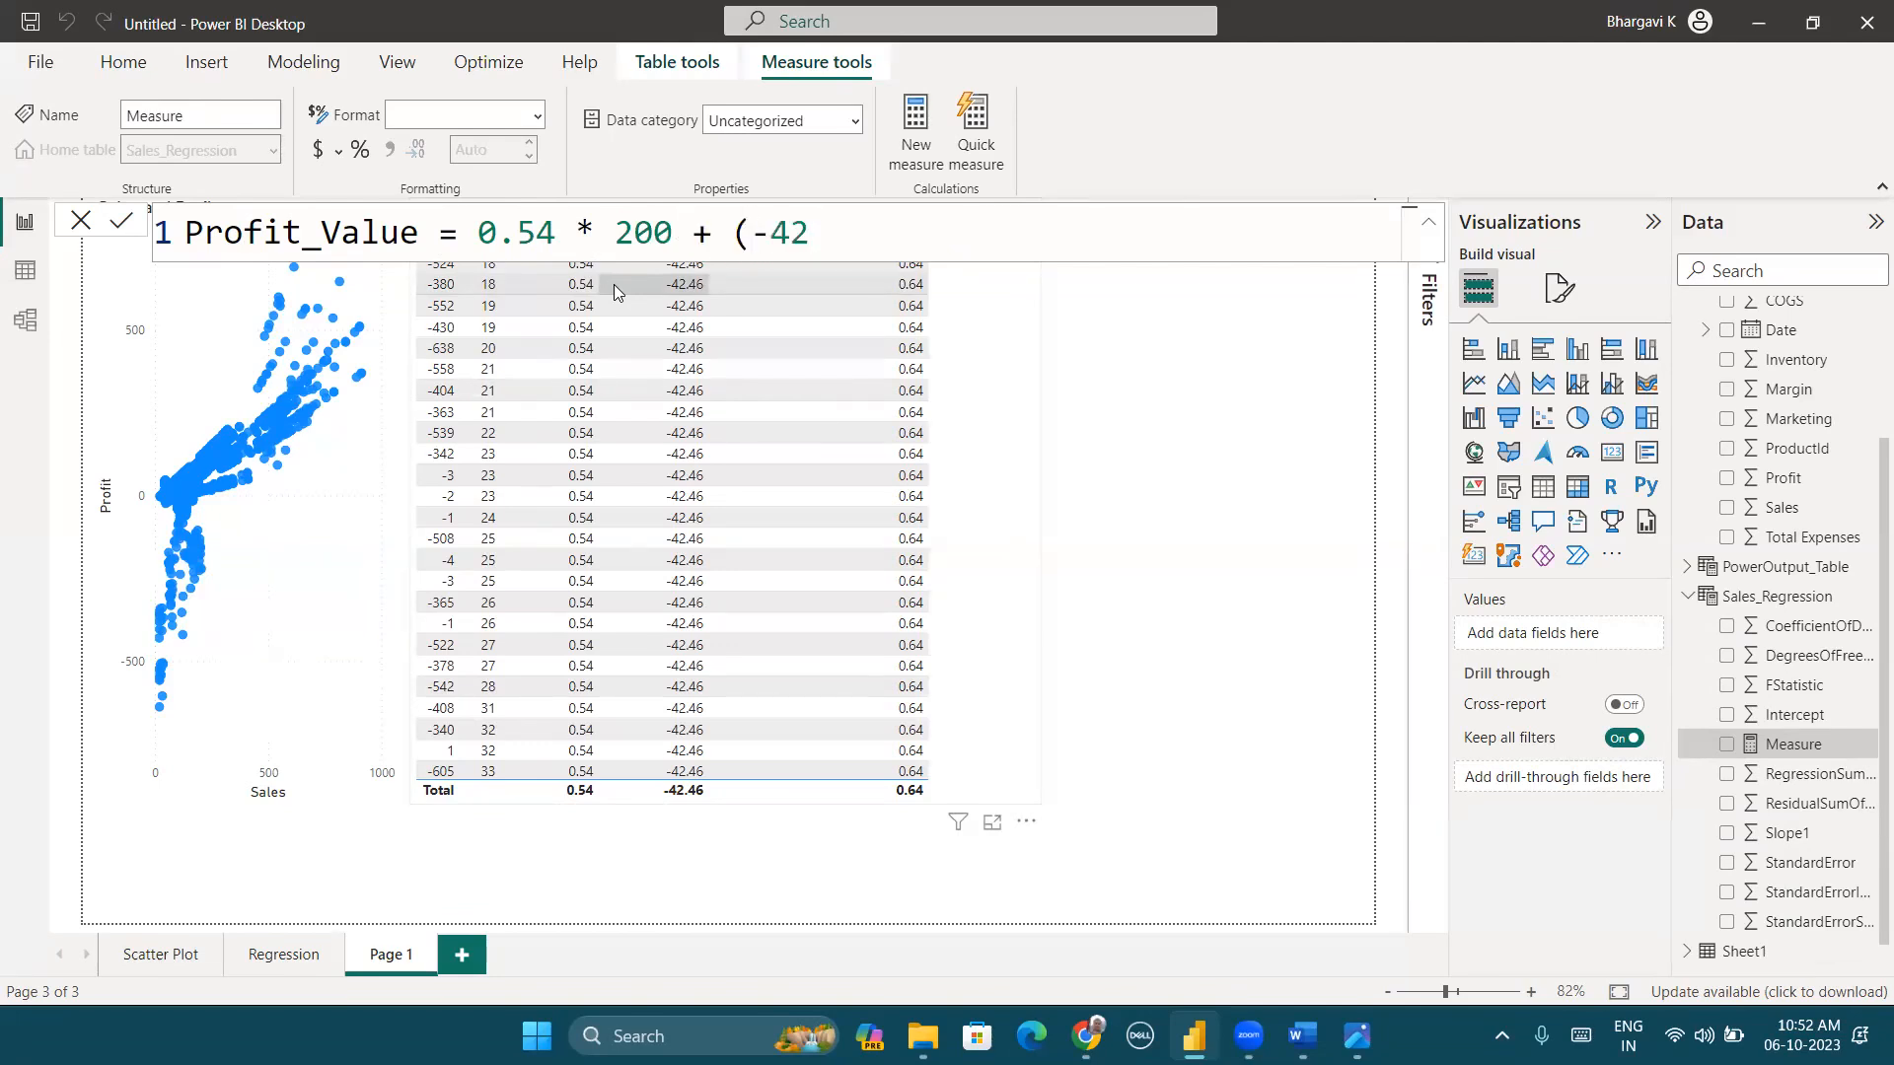
pyautogui.write('.46)')
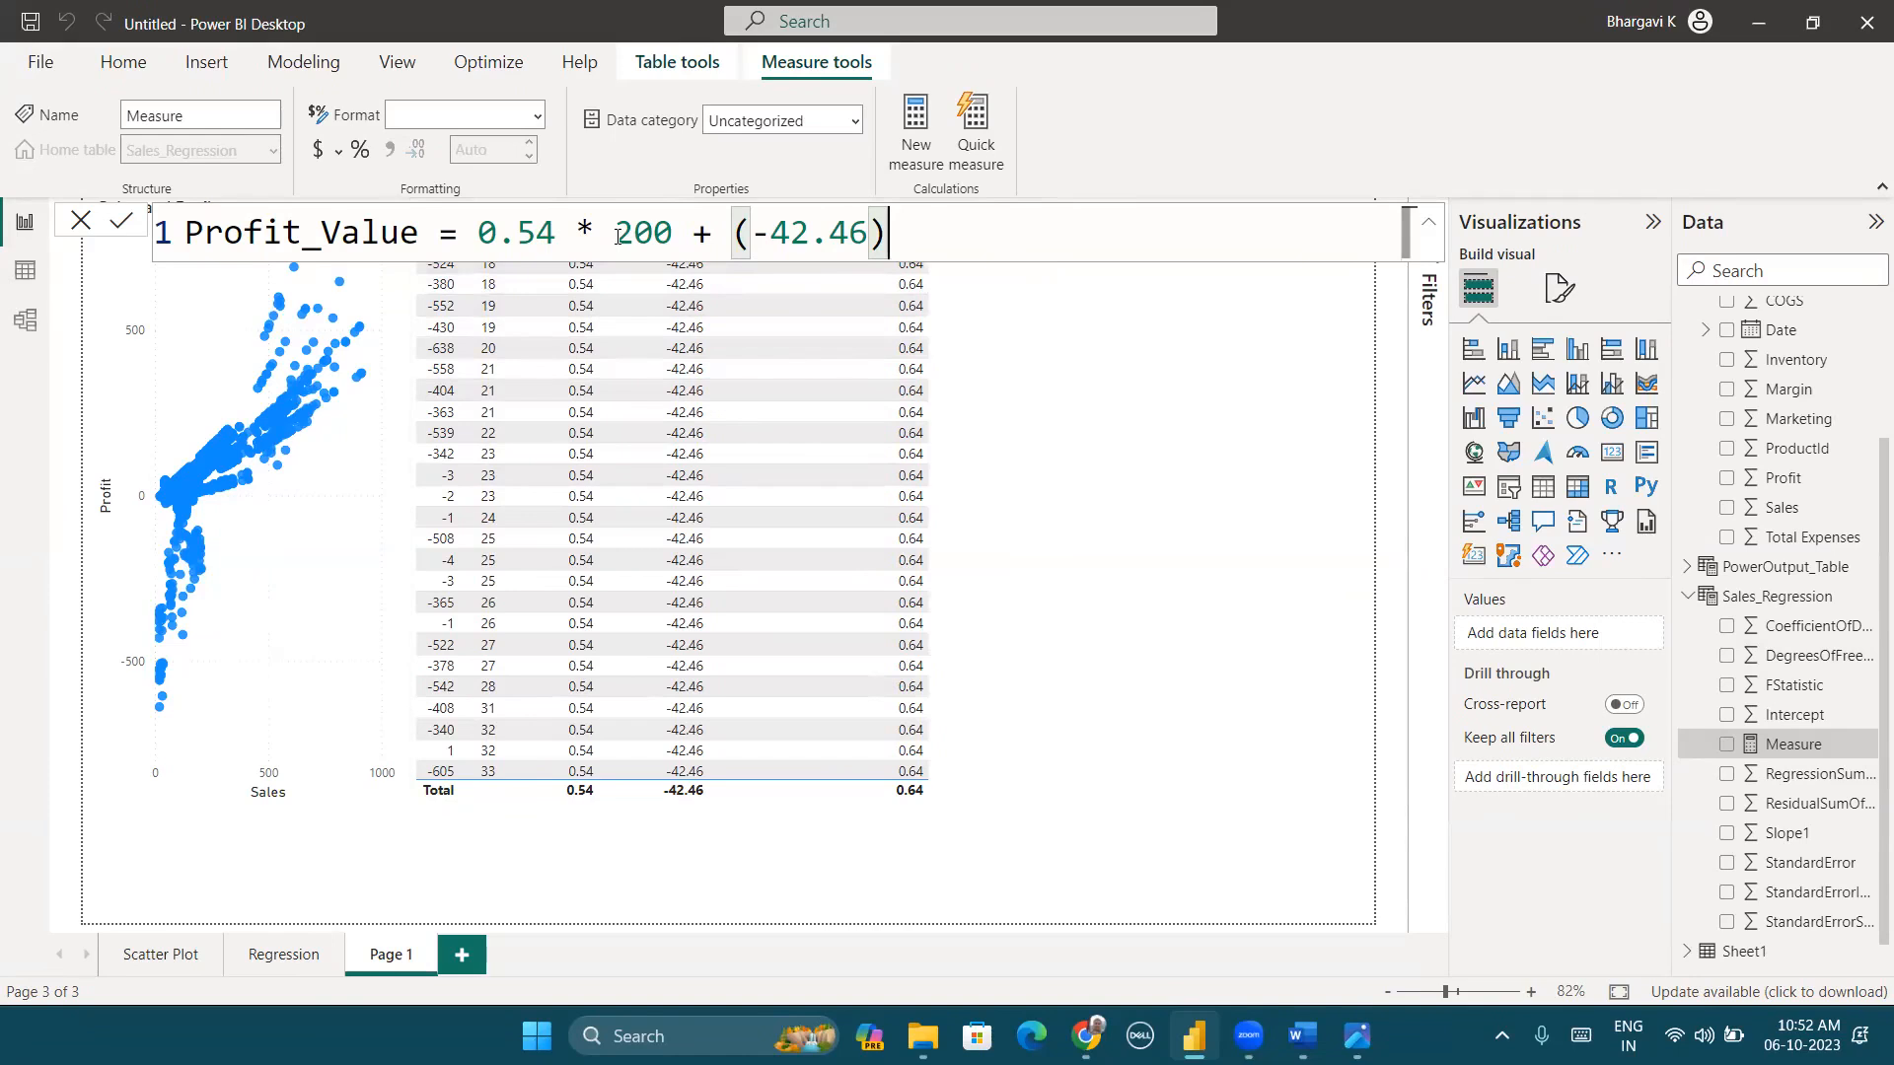
pyautogui.moveTo(615, 235); pyautogui.dragTo(670, 233)
pyautogui.click(670, 233)
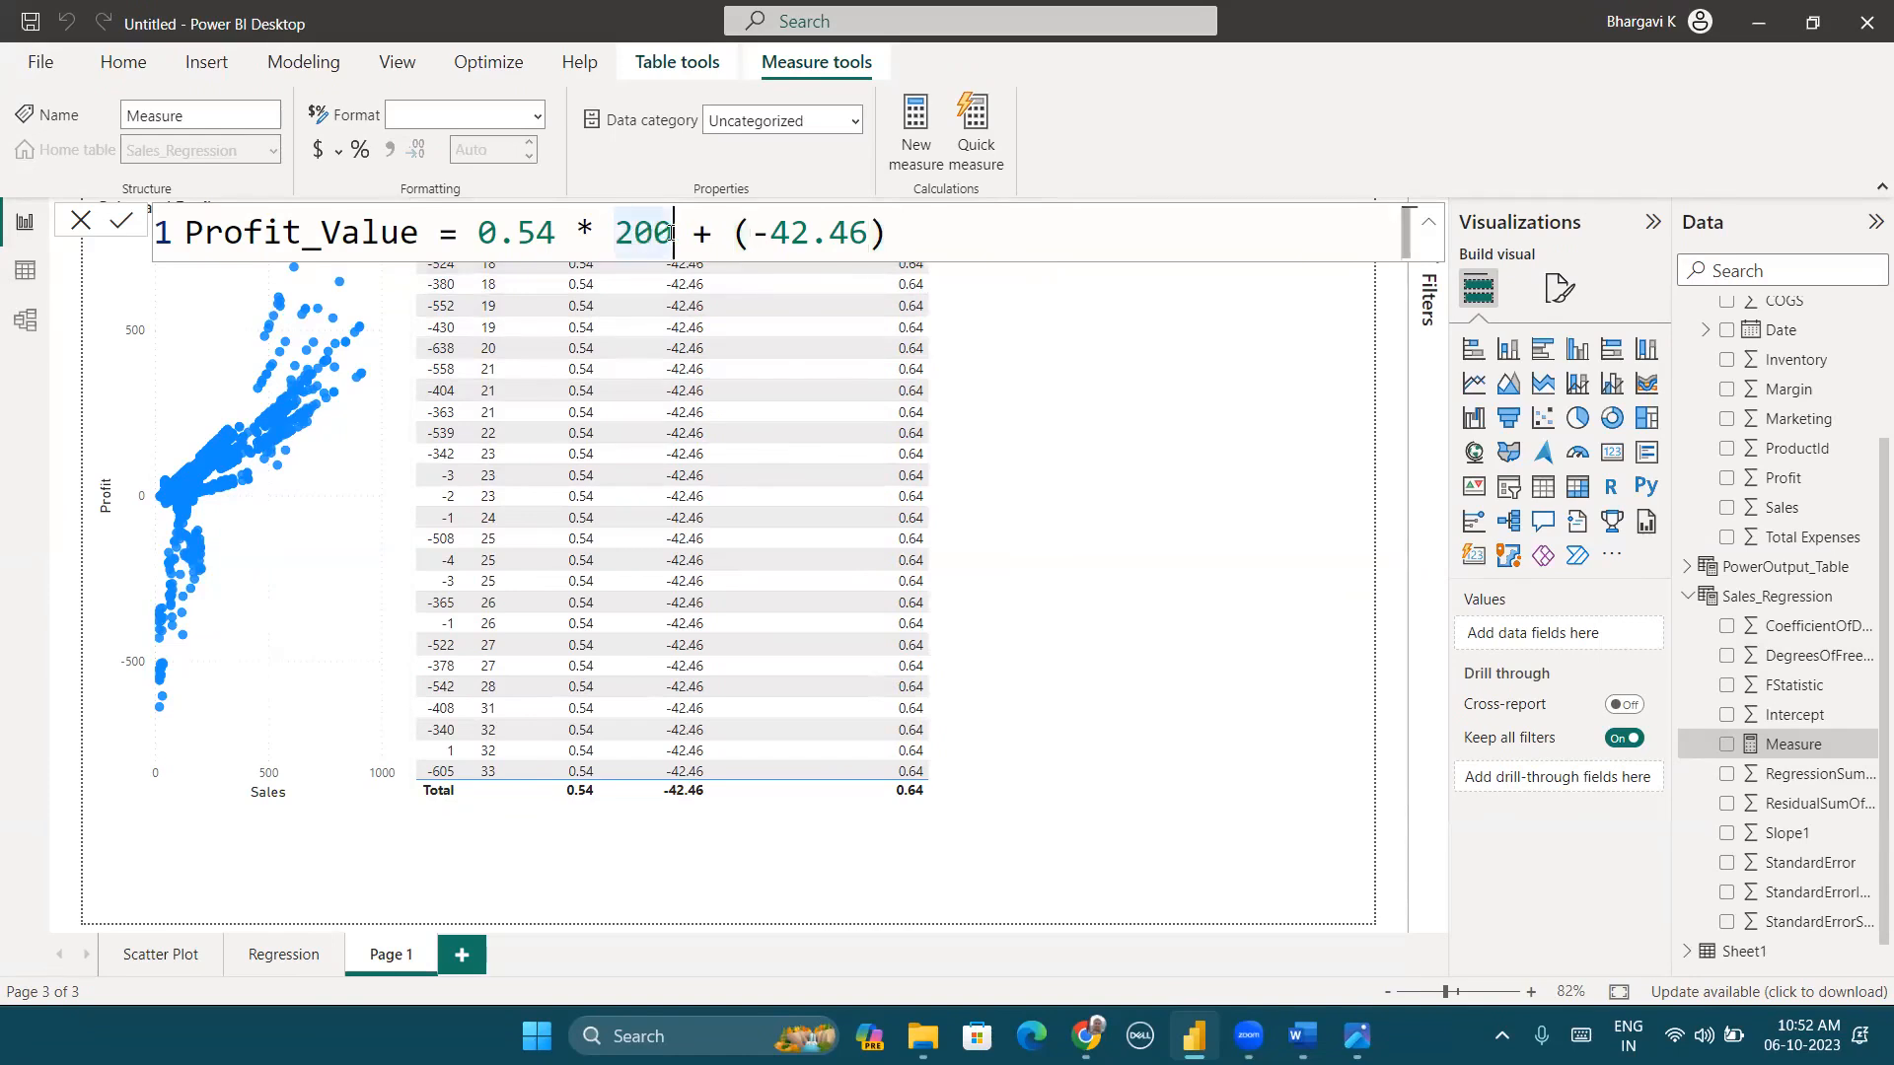
pyautogui.click(935, 230)
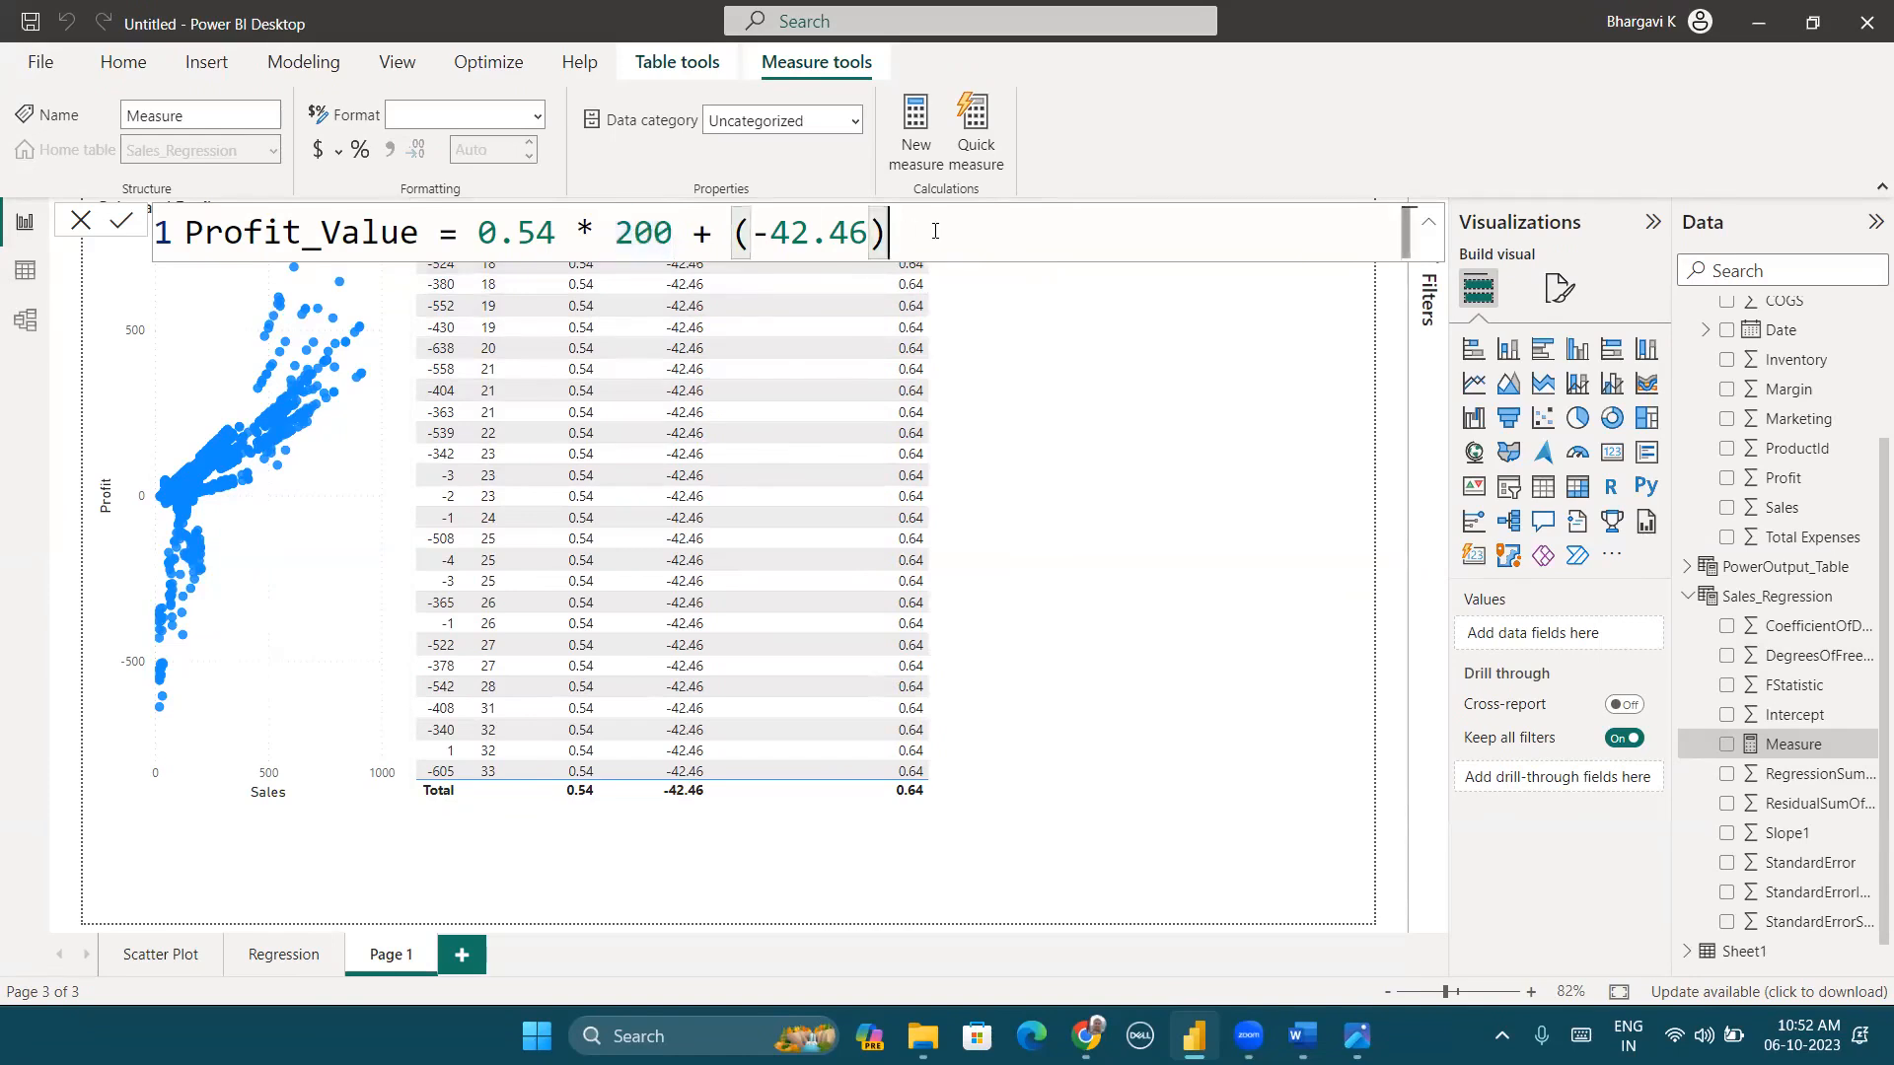
pyautogui.press('Return')
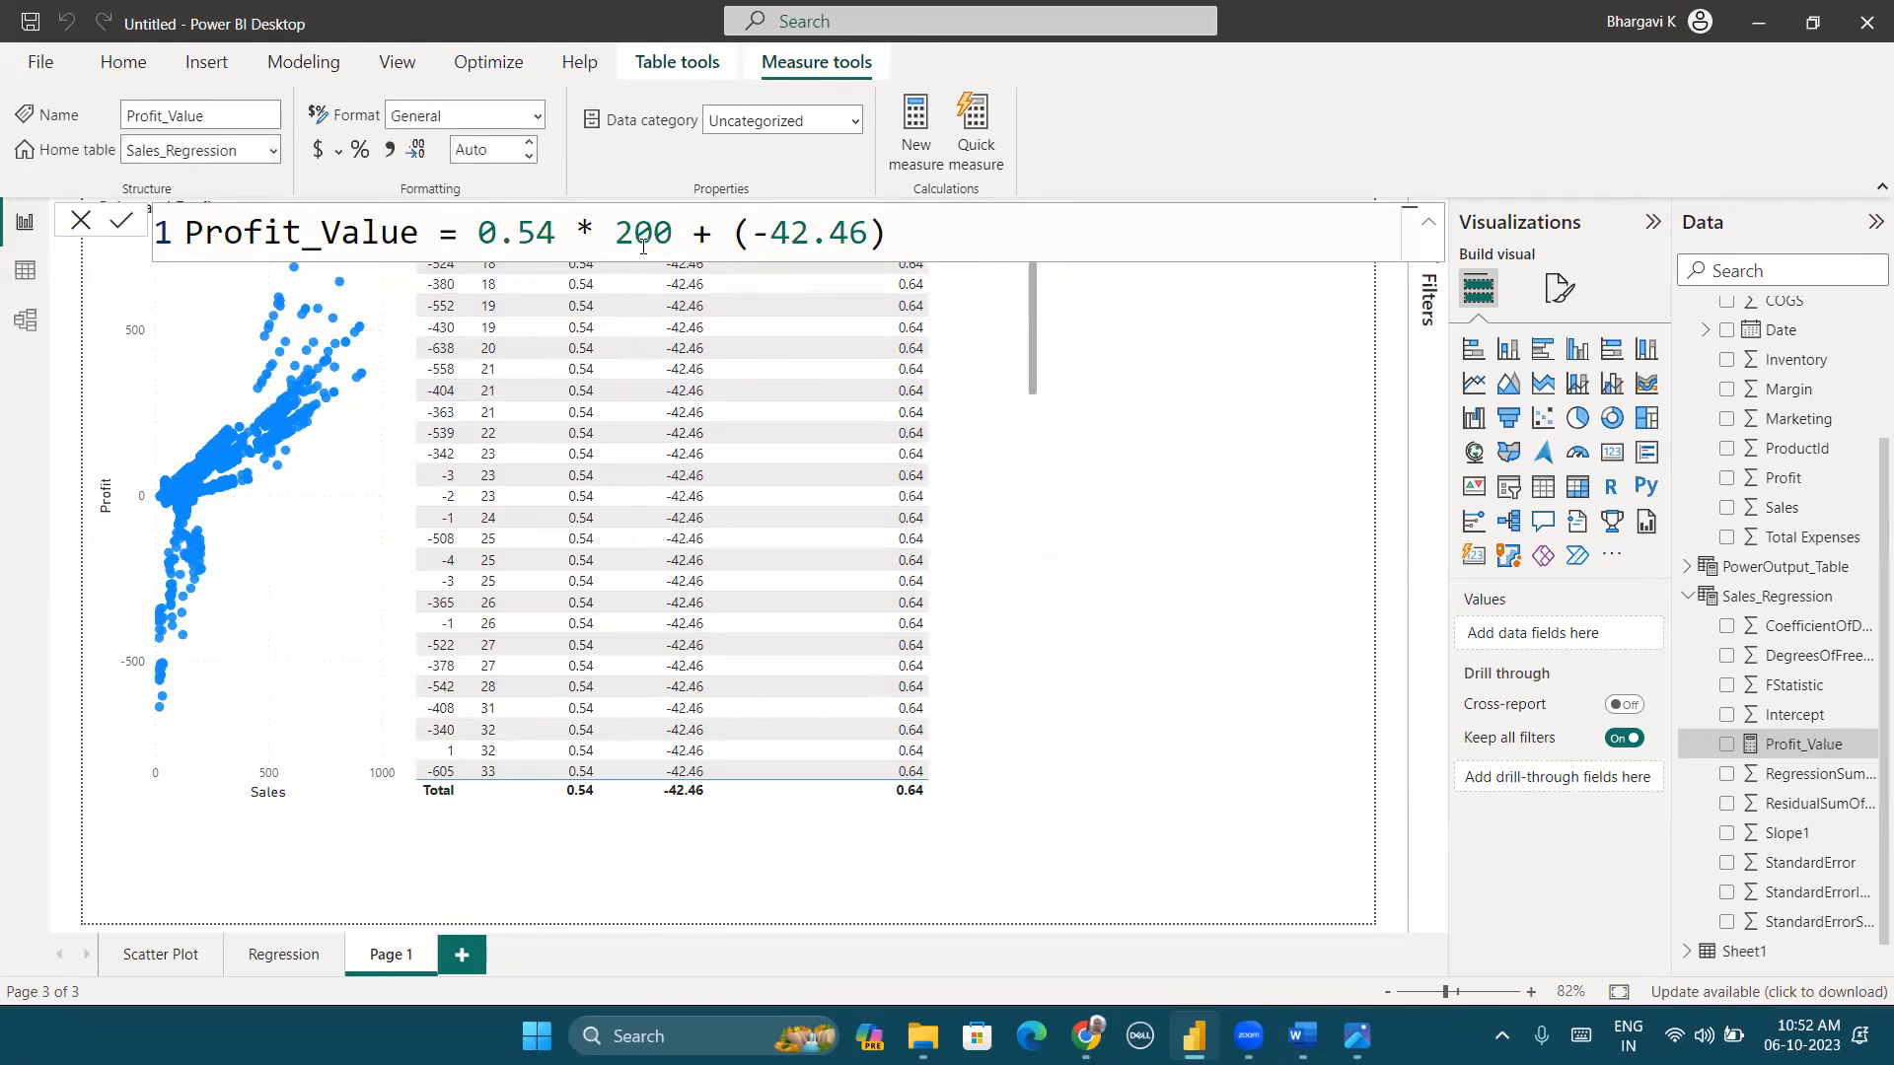
pyautogui.click(1183, 458)
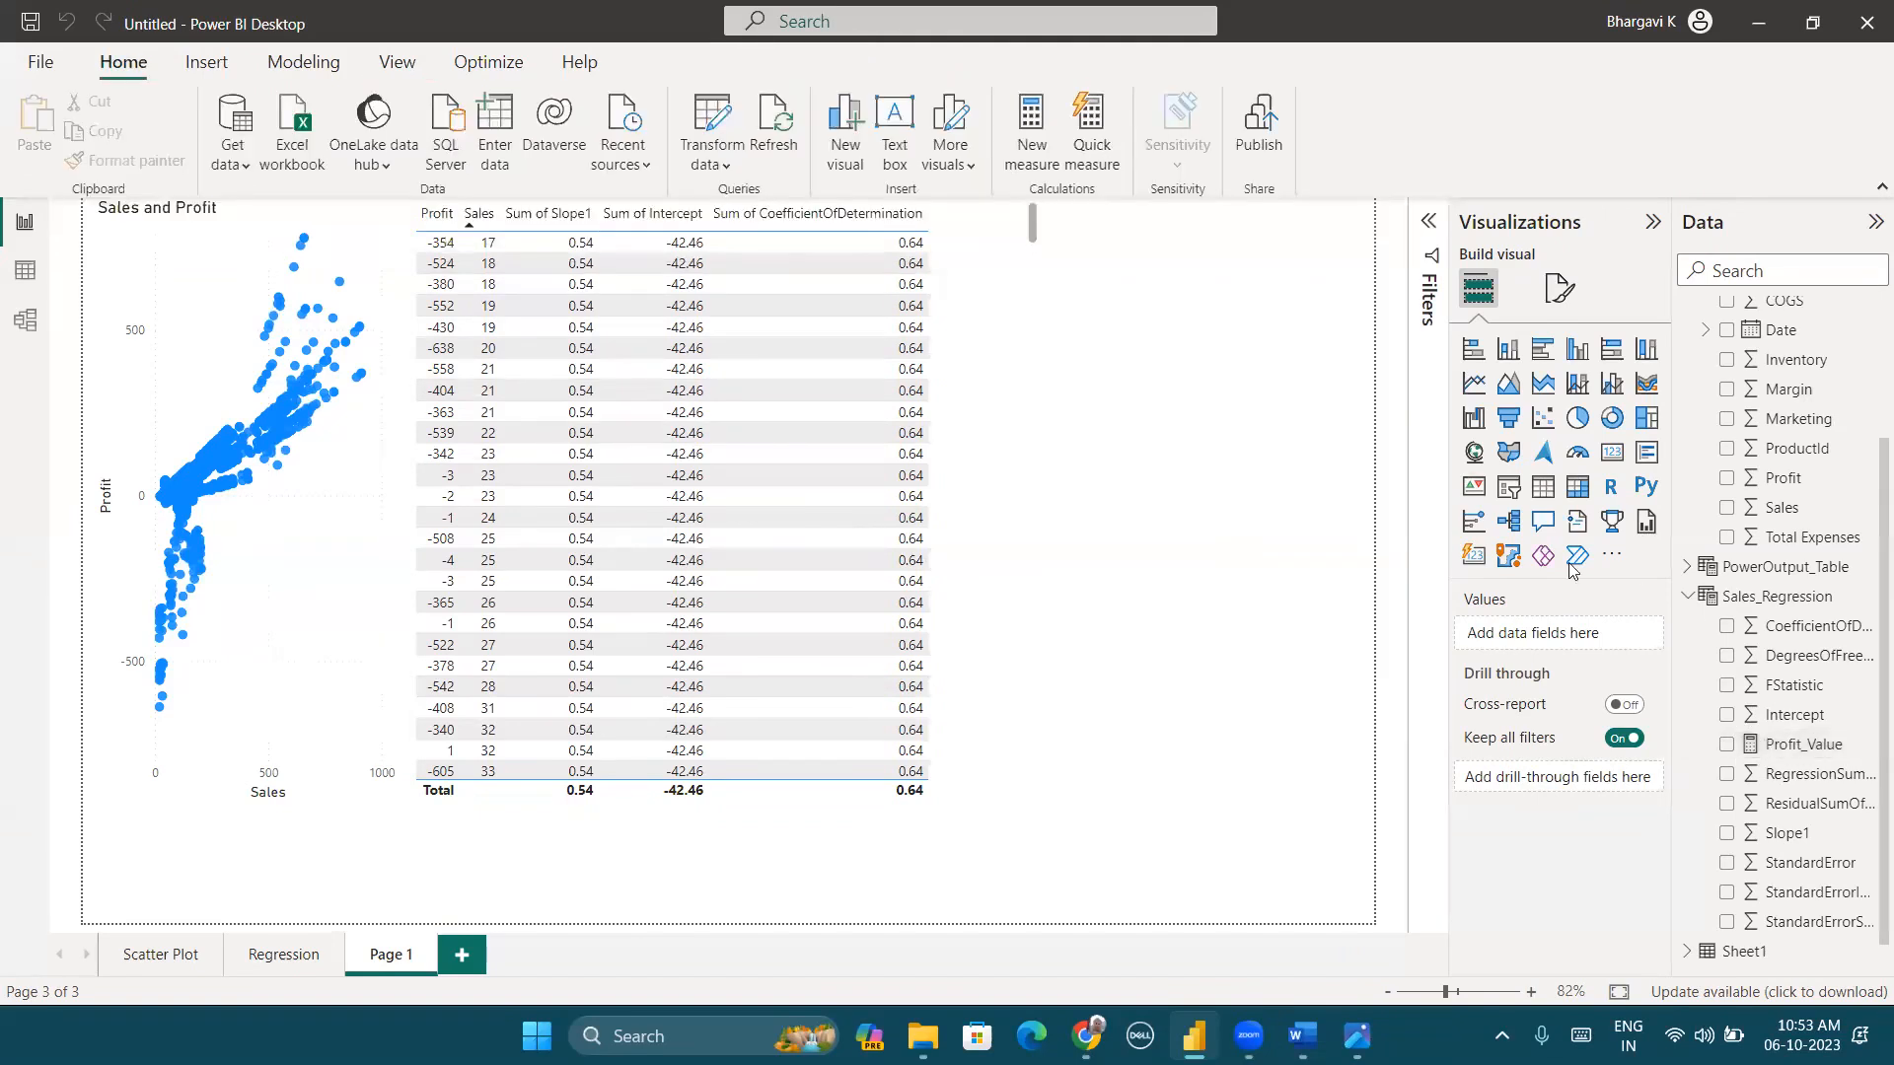
# Step: Add a card visual showing Profit_Value and shrink it to about 18% of the page height, leaving free space above it
pyautogui.click(1612, 452)
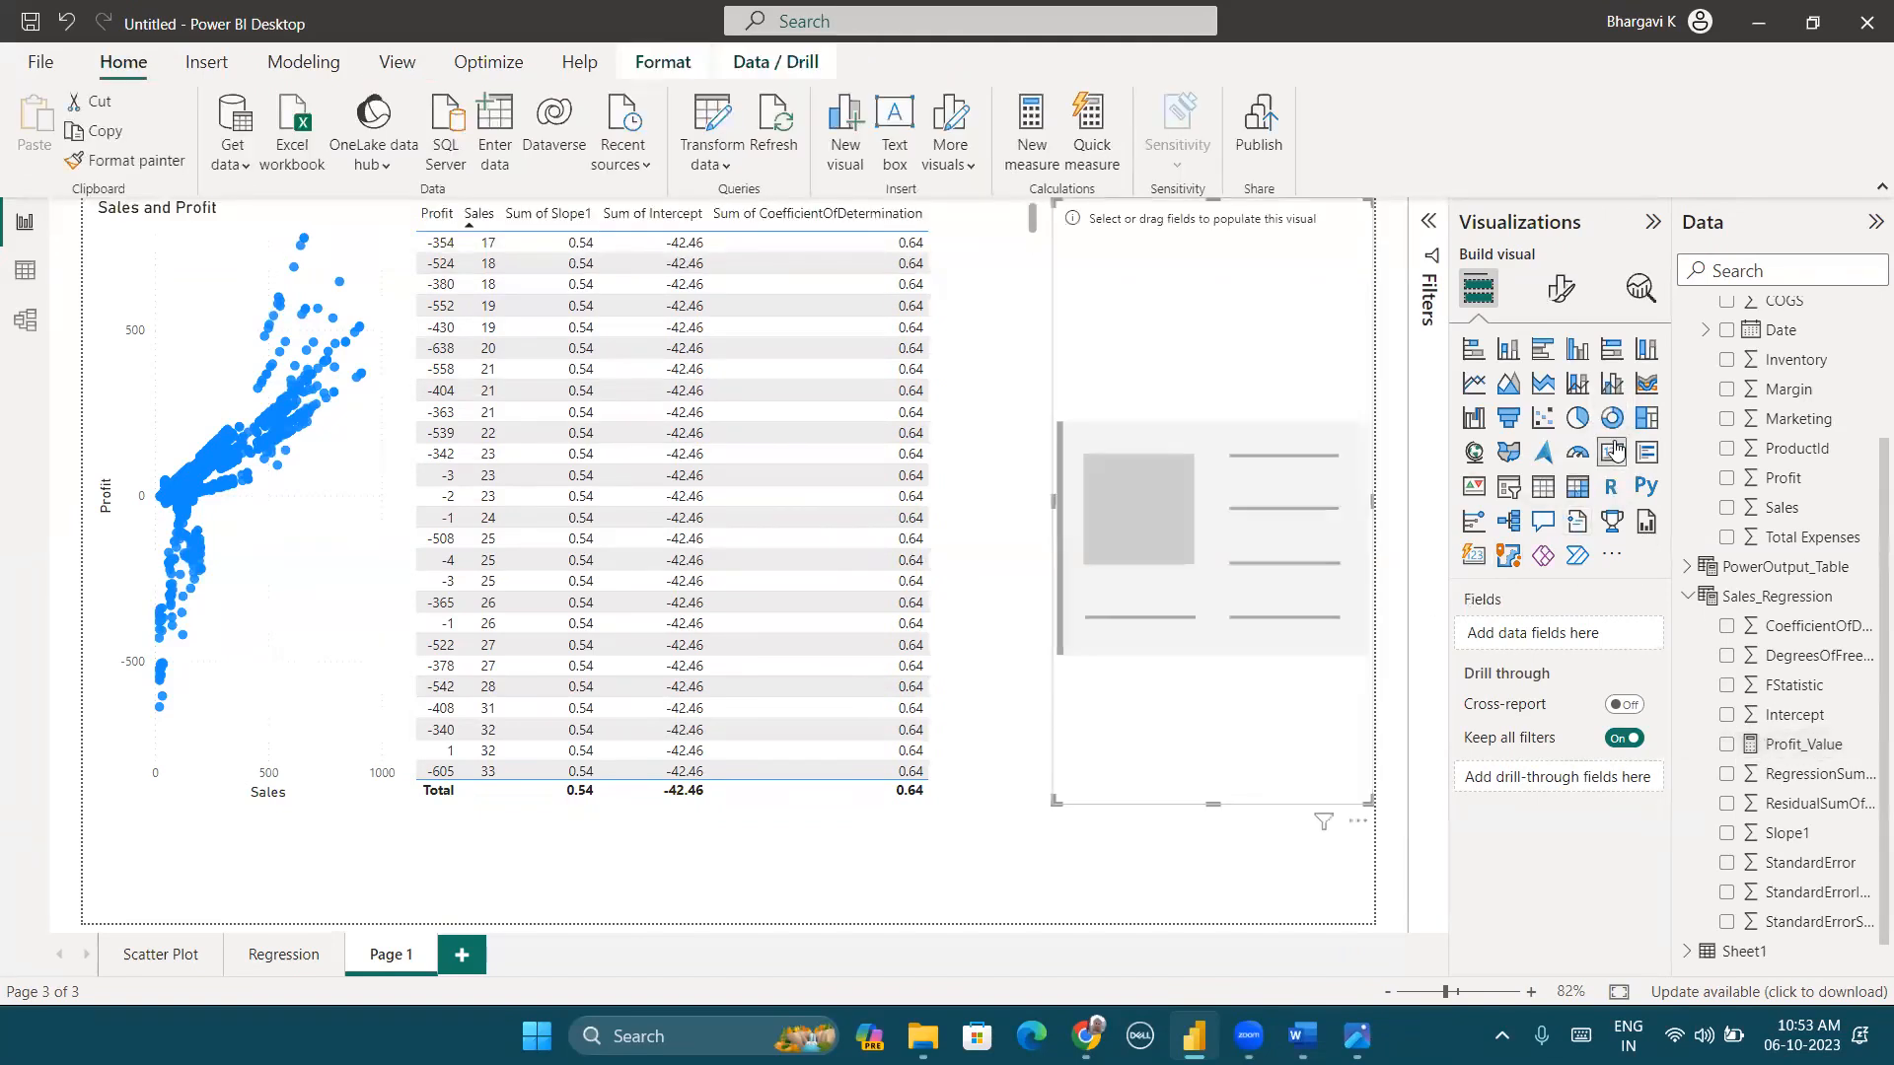
pyautogui.click(1726, 746)
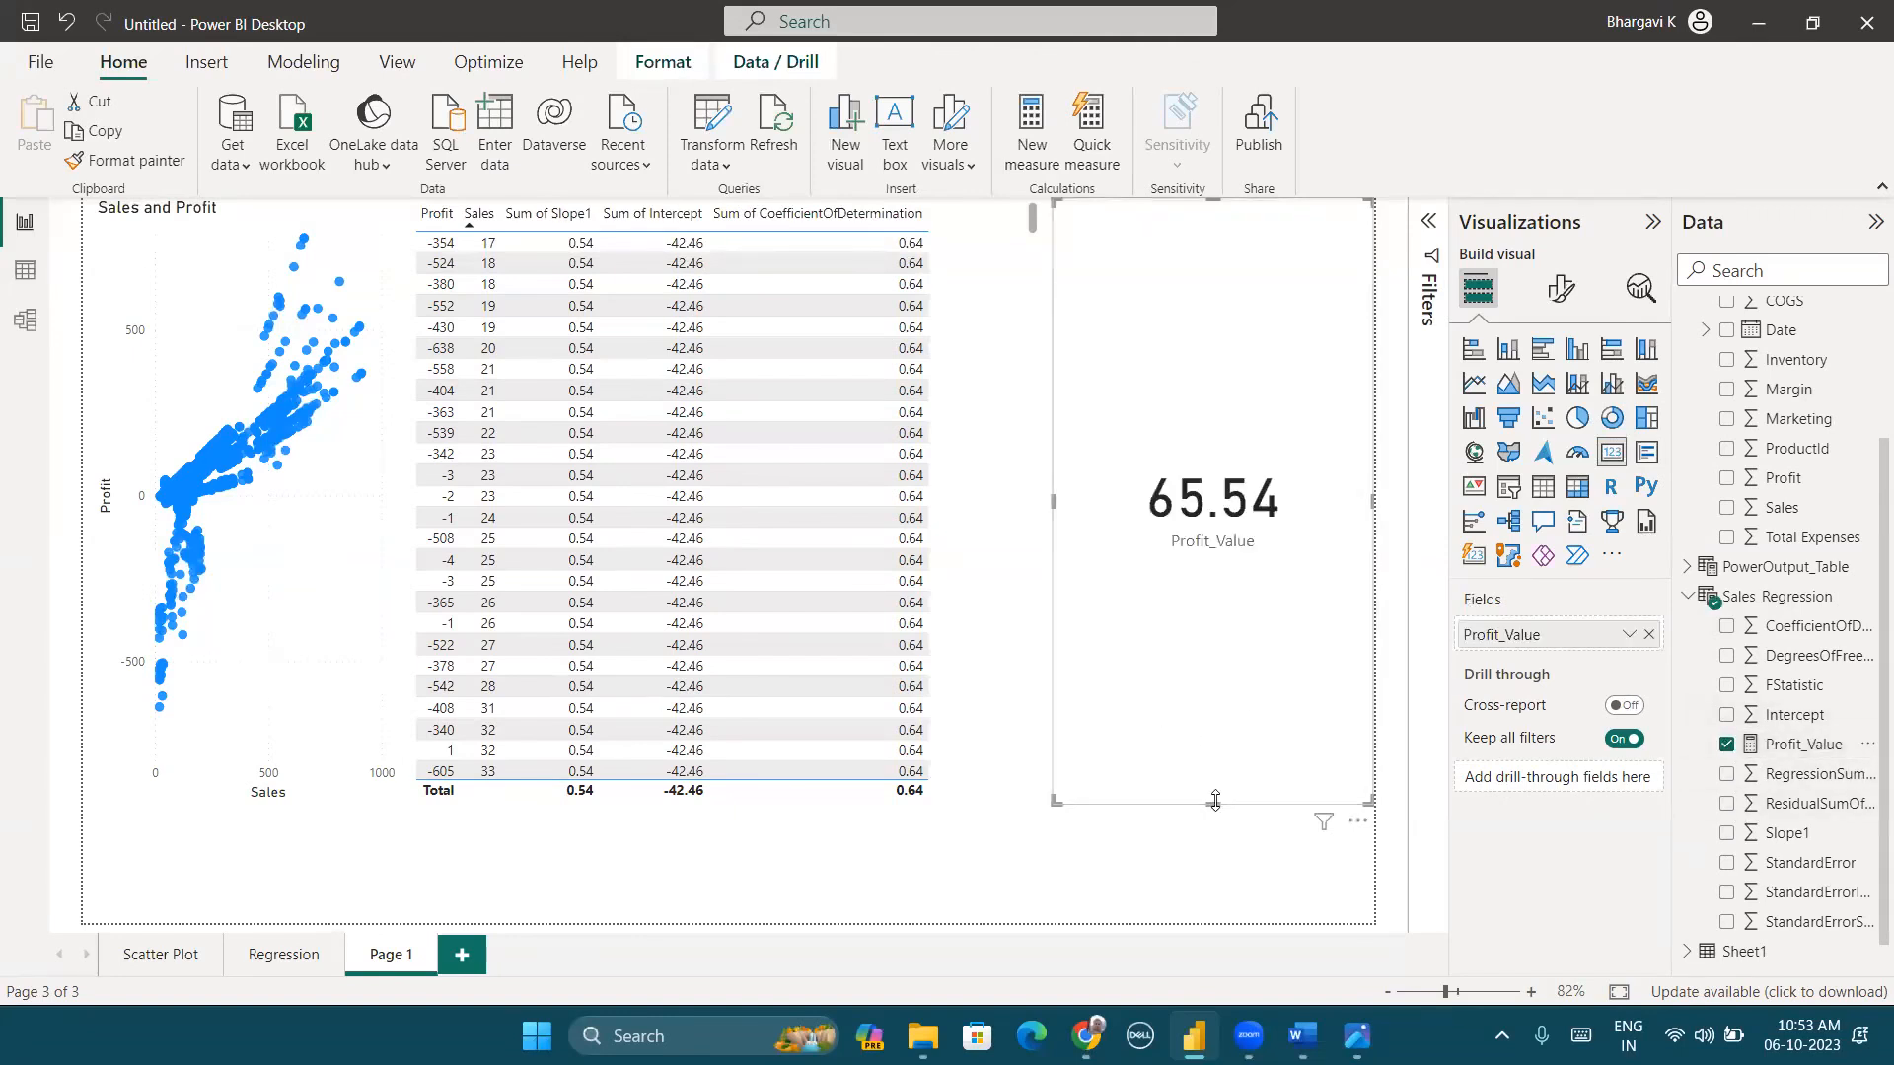
pyautogui.moveTo(1214, 801); pyautogui.dragTo(1214, 511)
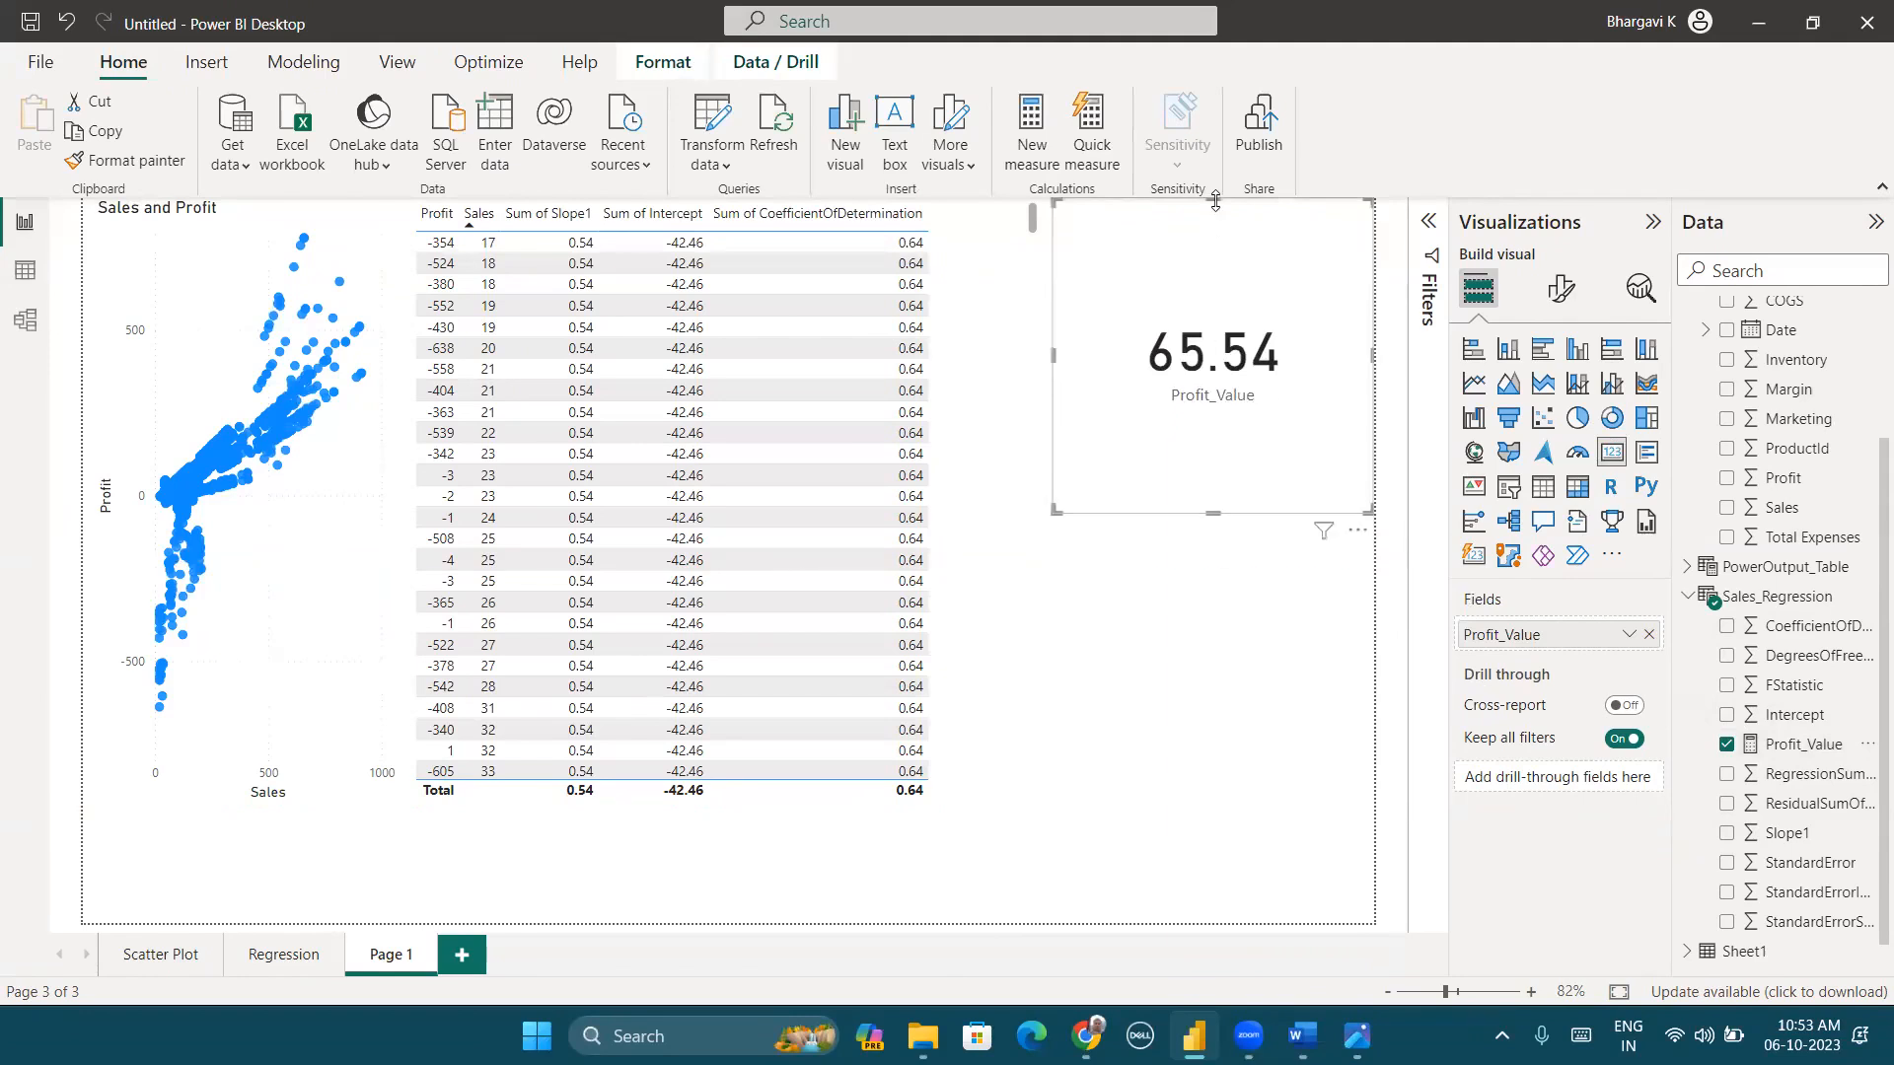
pyautogui.moveTo(1215, 200); pyautogui.dragTo(1224, 386)
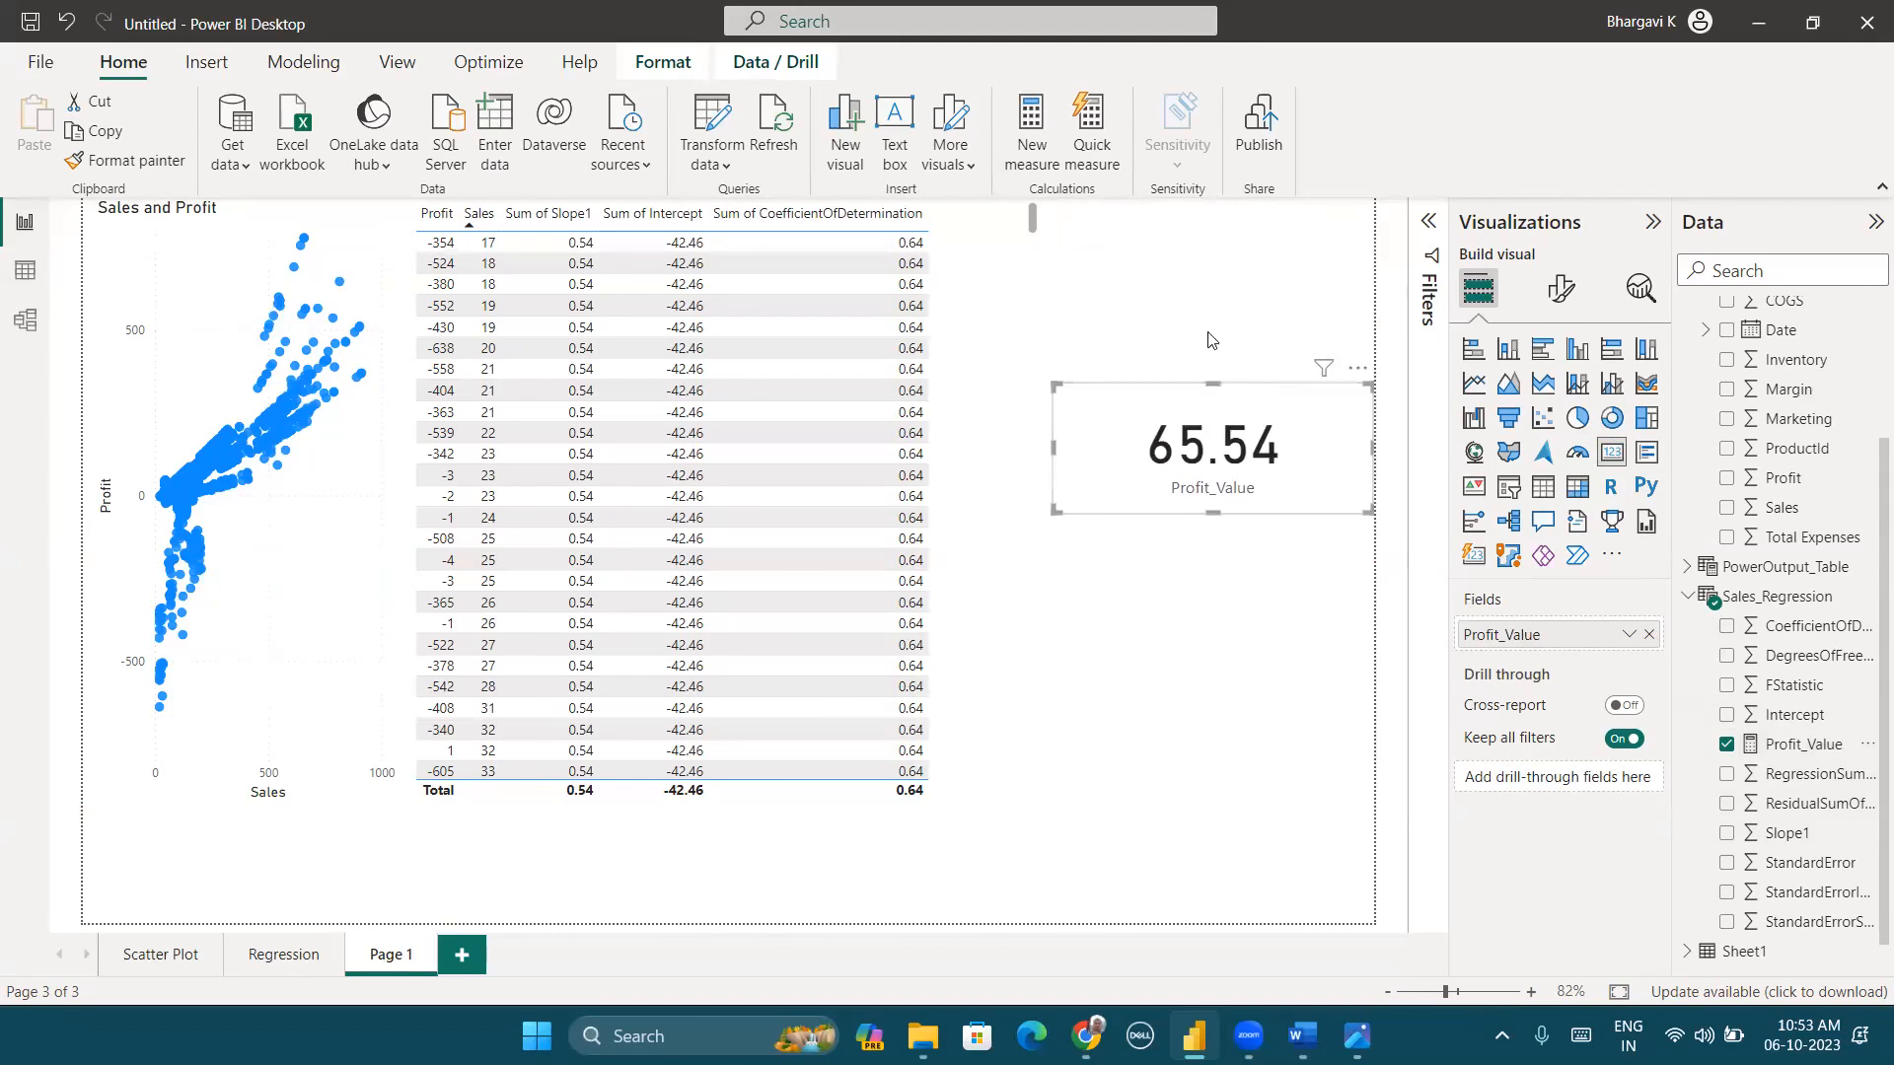
# Step: Start a new numeric range parameter and name it Sales Input
pyautogui.click(1796, 746)
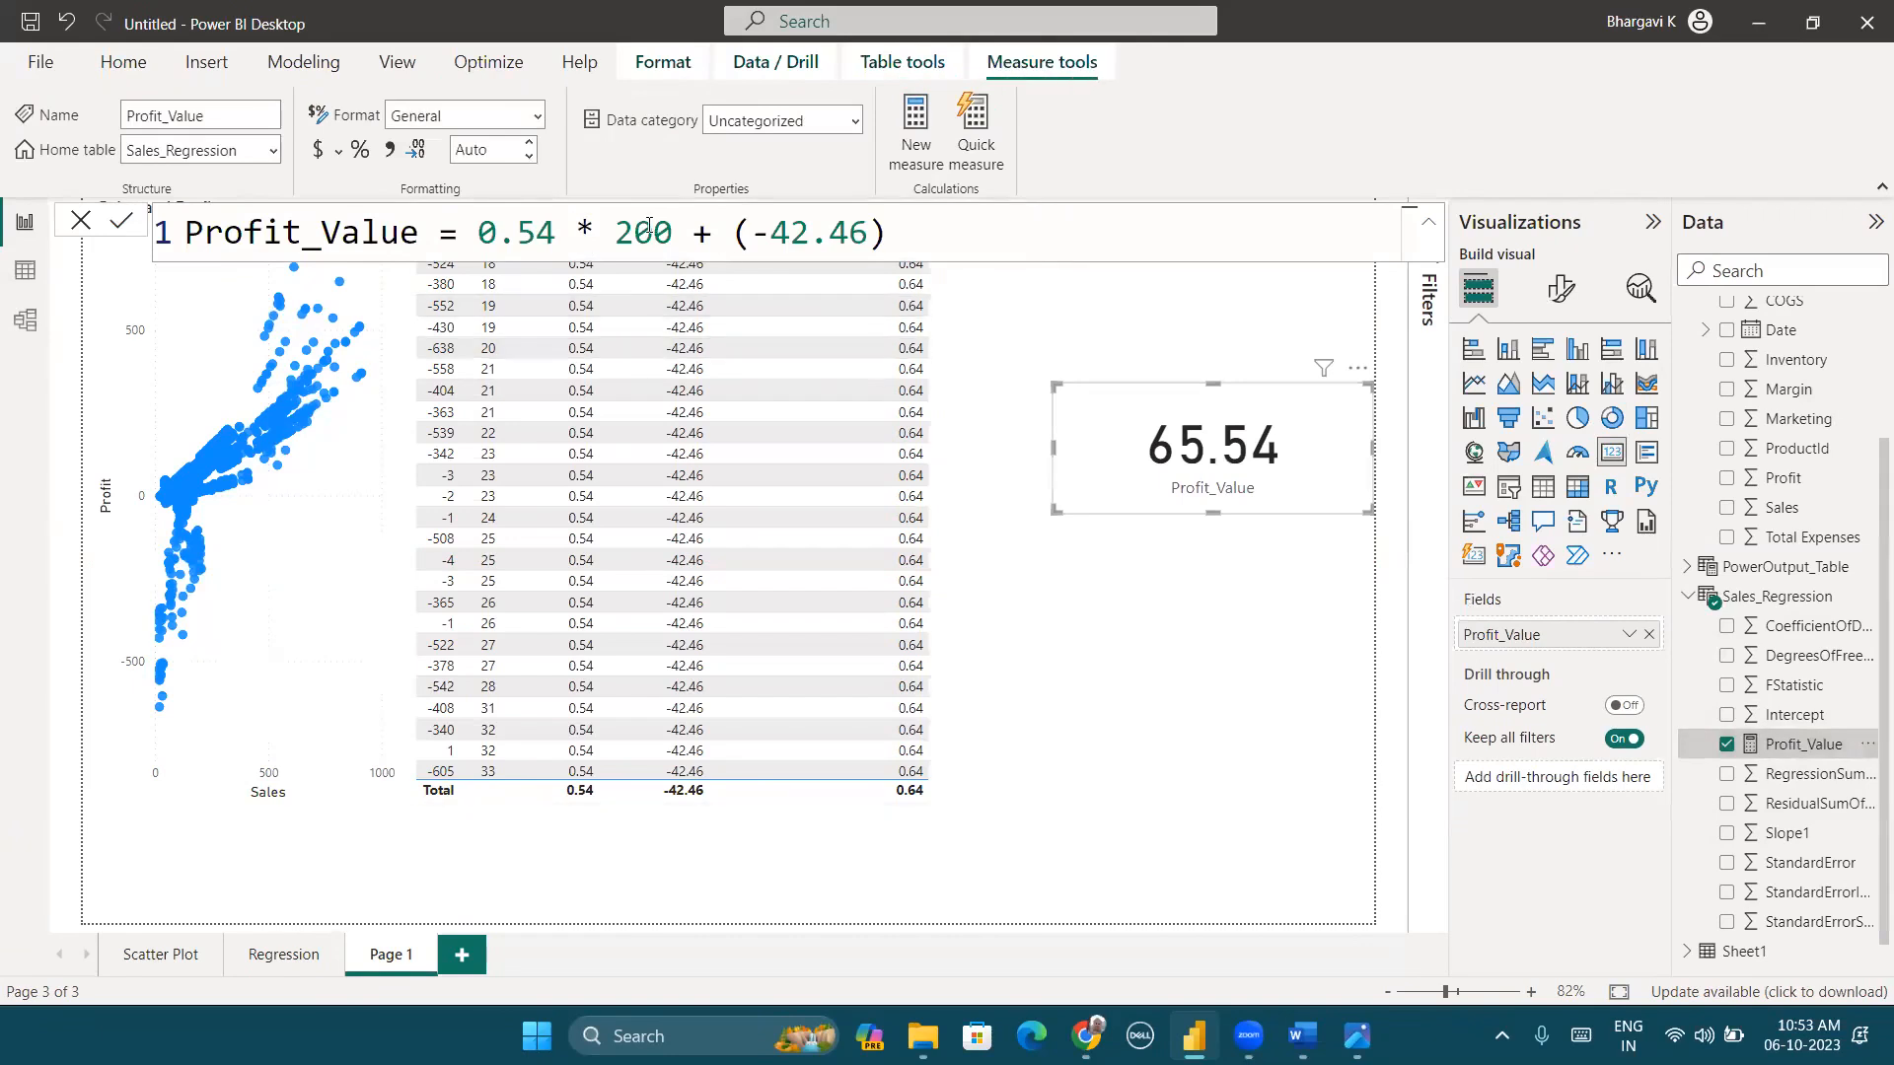
pyautogui.click(296, 63)
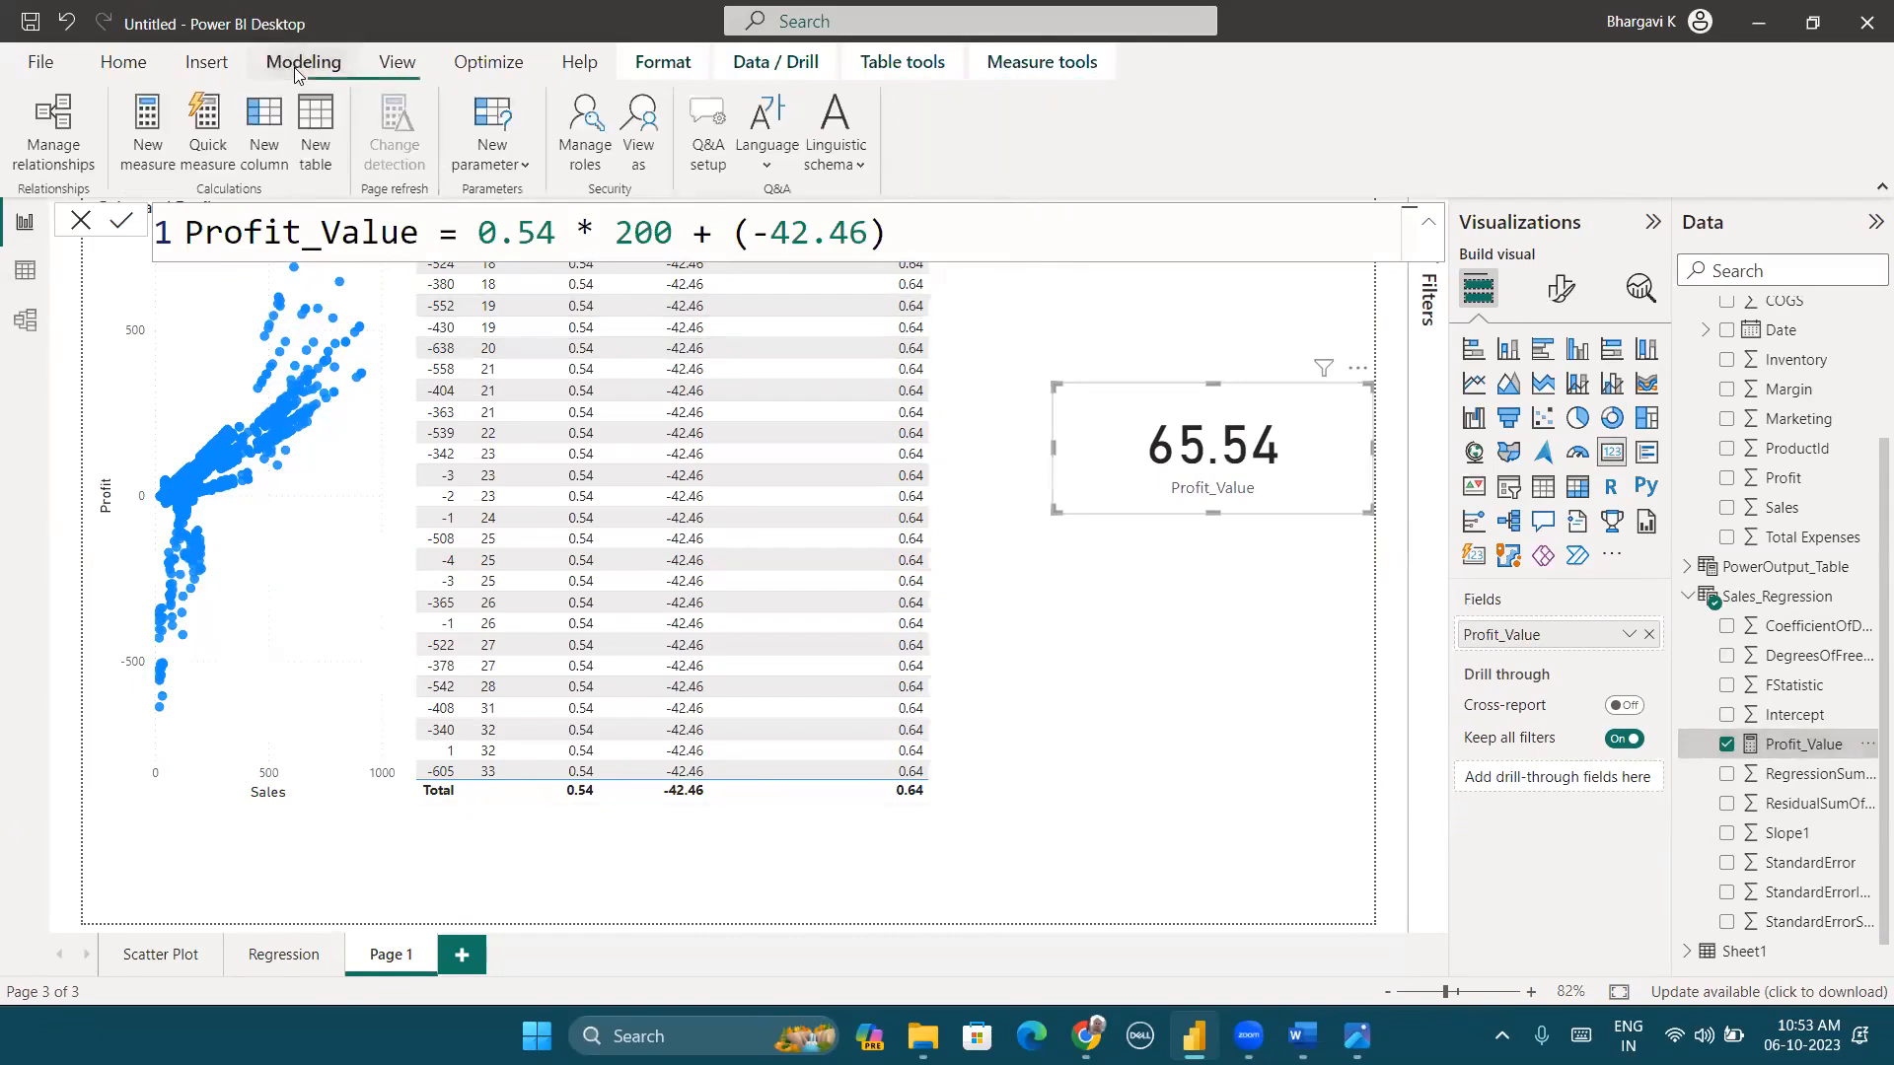
pyautogui.click(521, 170)
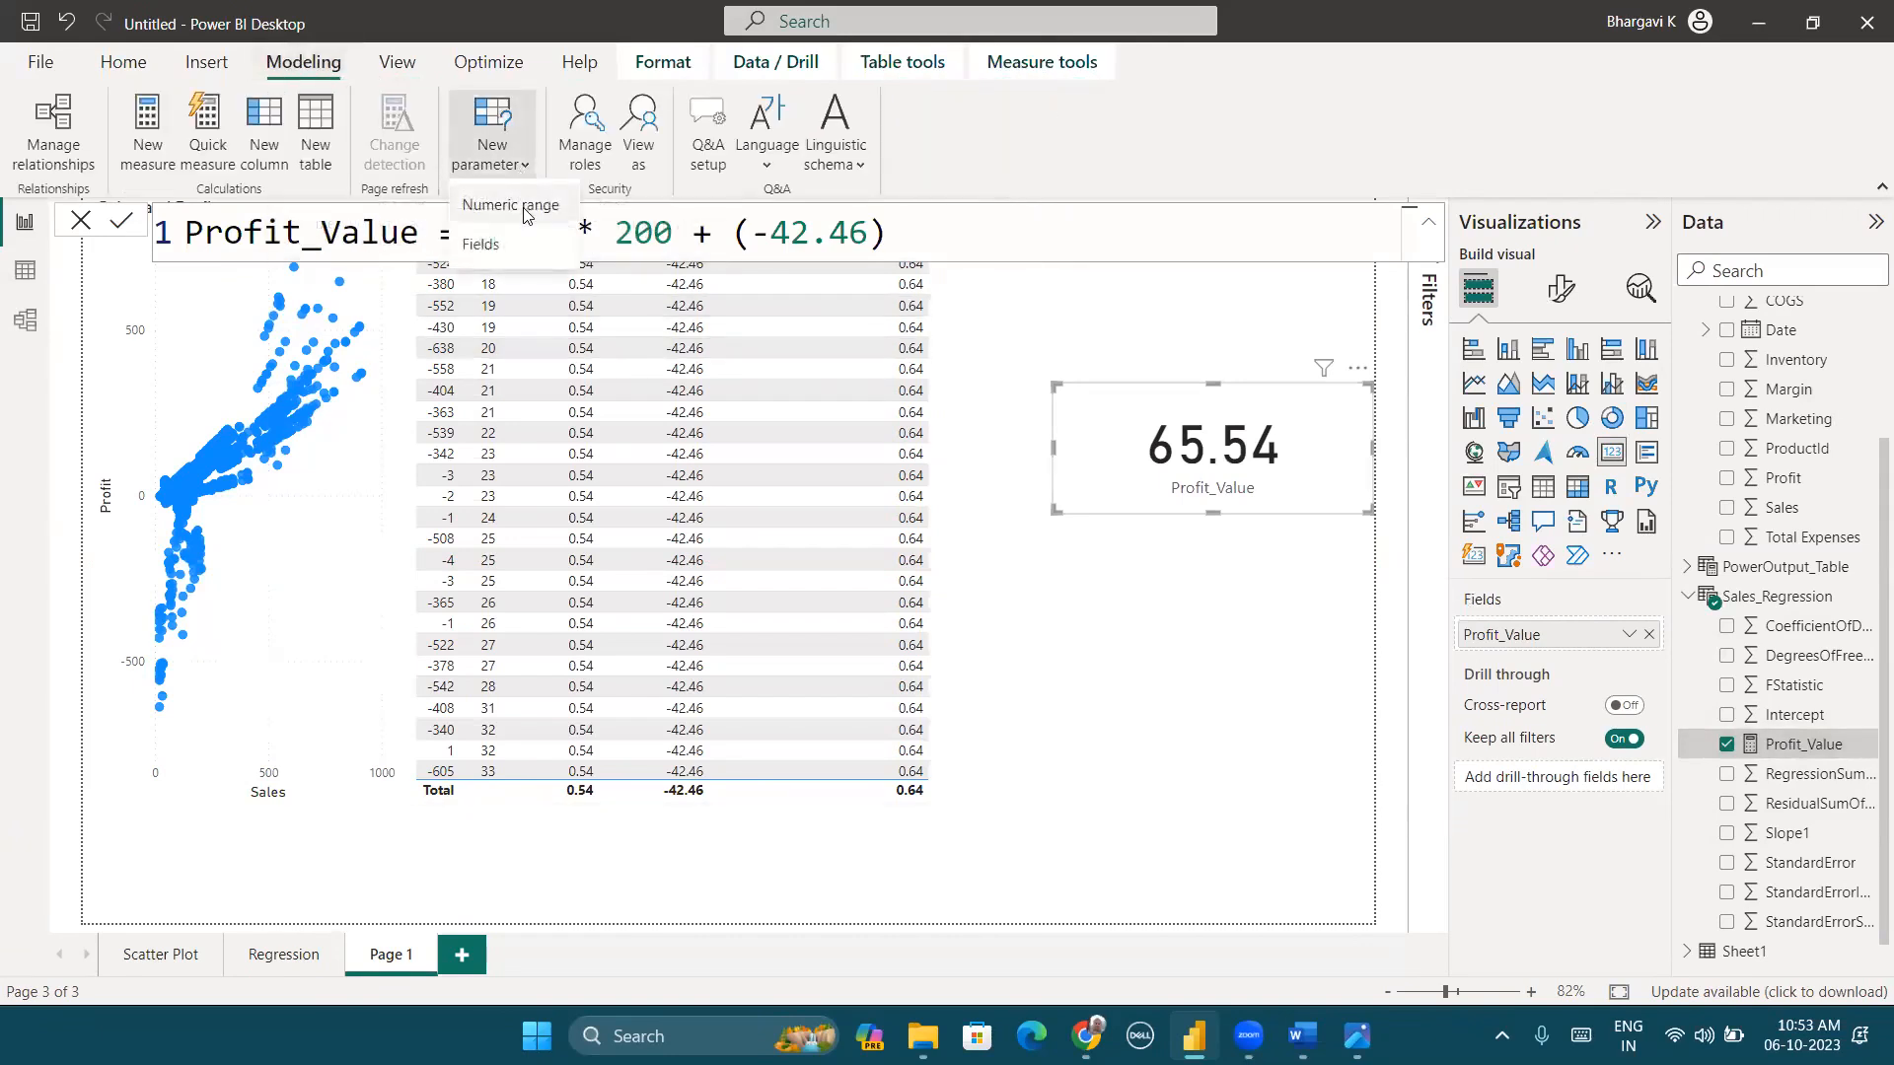
pyautogui.click(524, 209)
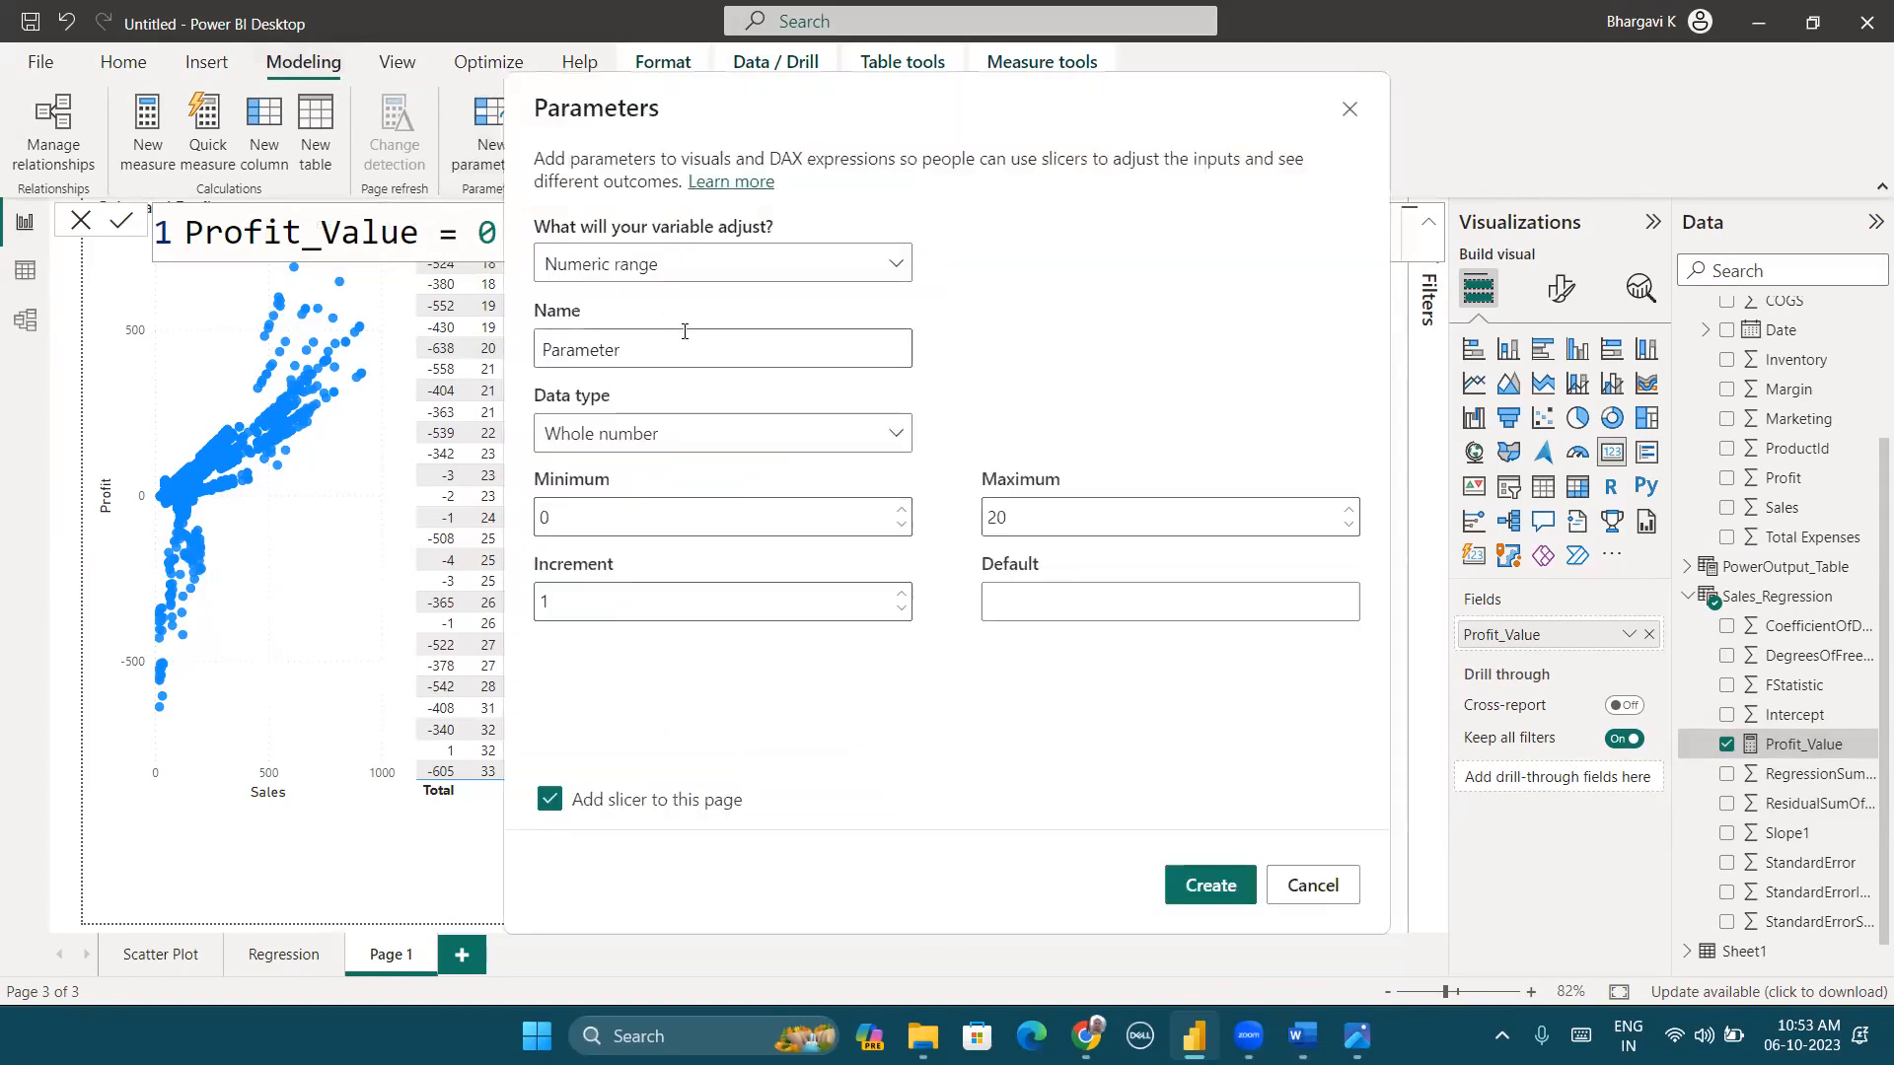
pyautogui.moveTo(630, 350); pyautogui.dragTo(475, 350)
pyautogui.write('Sales Input')
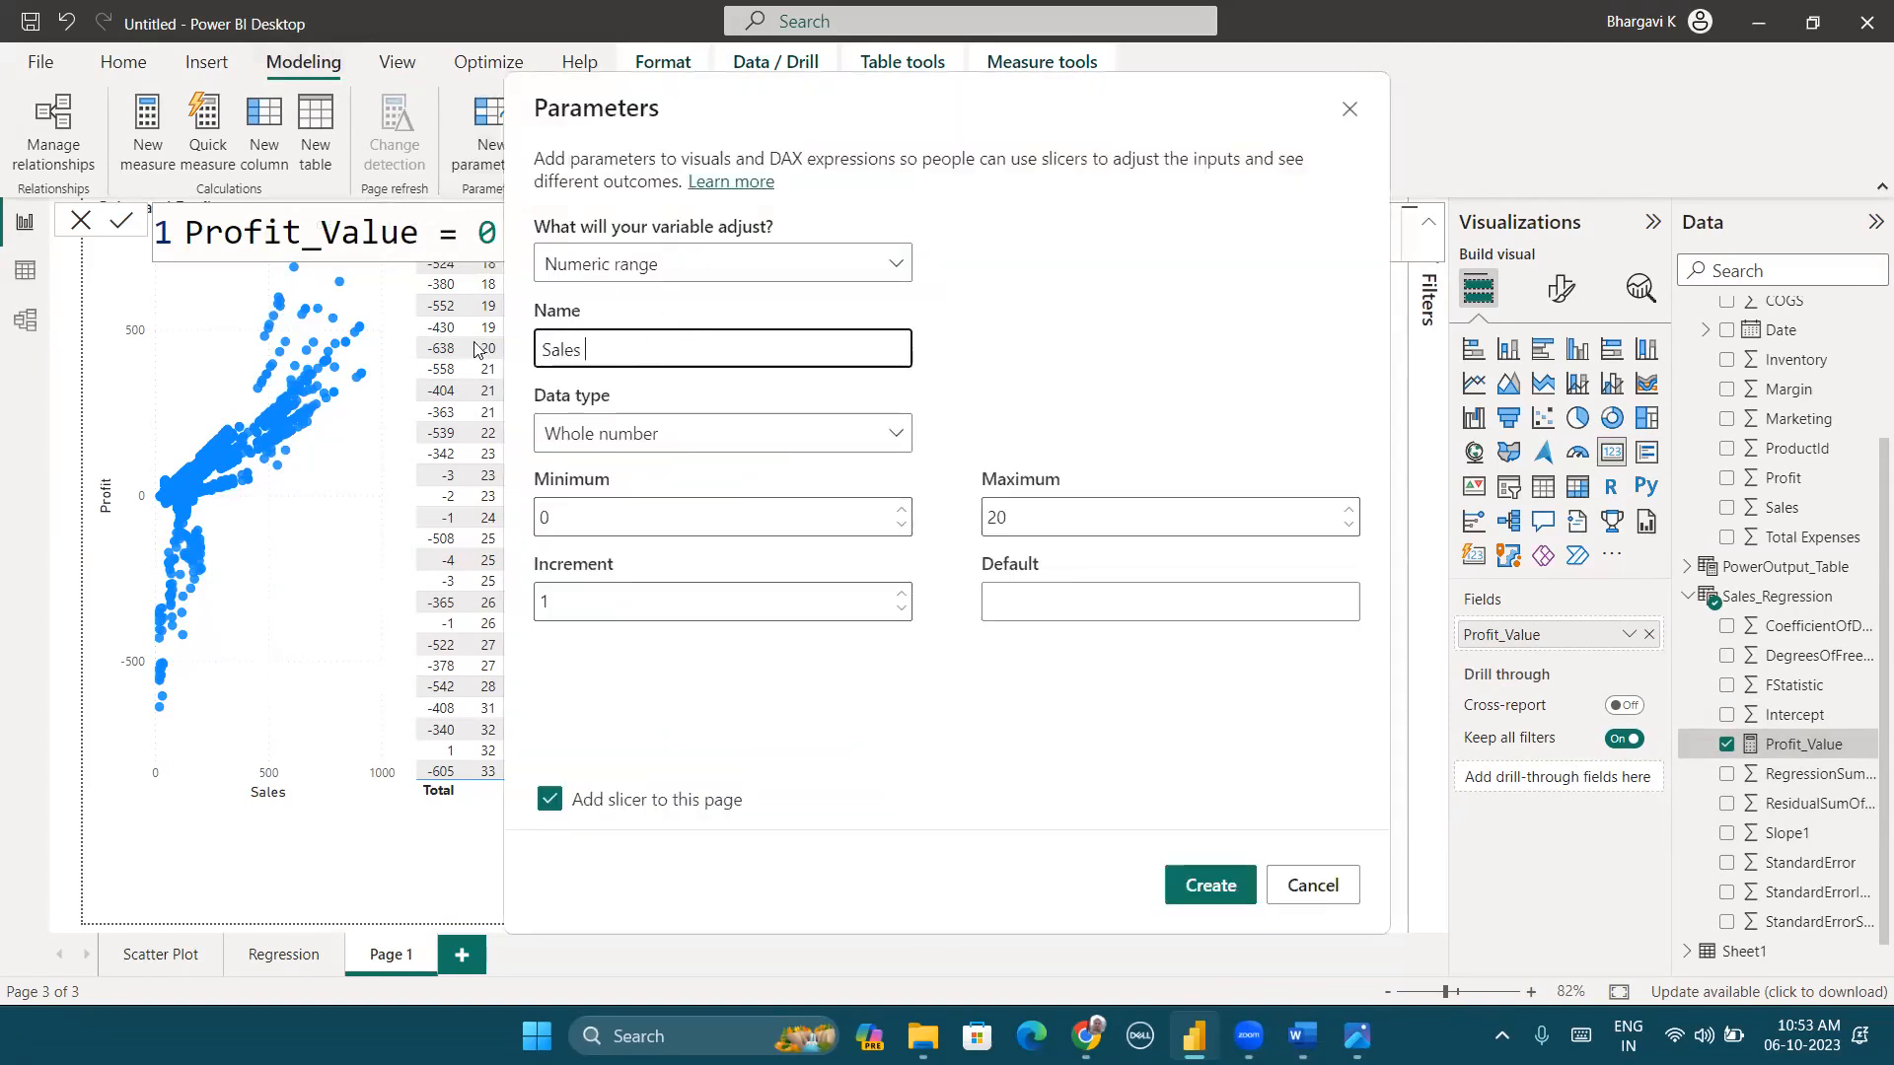
# Step: Set the Sales Input parameter's minimum to 100 and its maximum to 1500
pyautogui.click(654, 520)
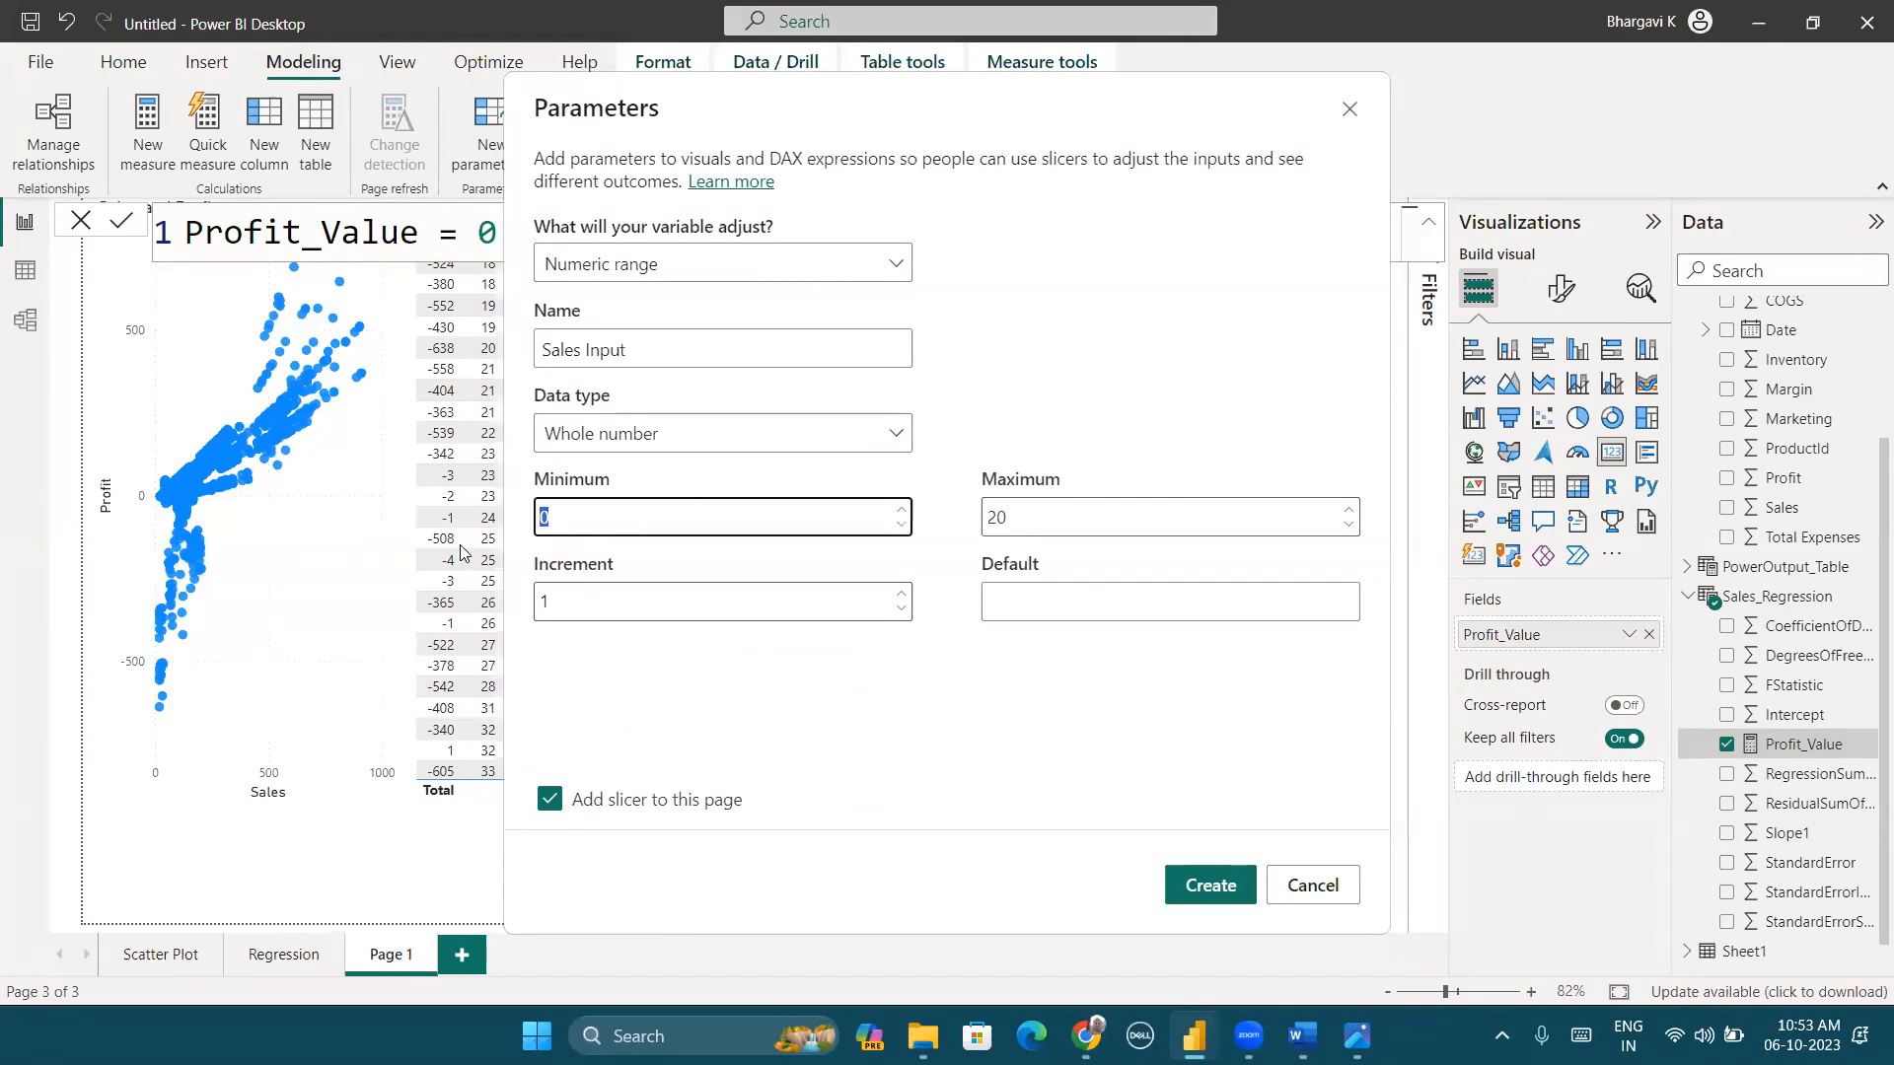
pyautogui.write('100')
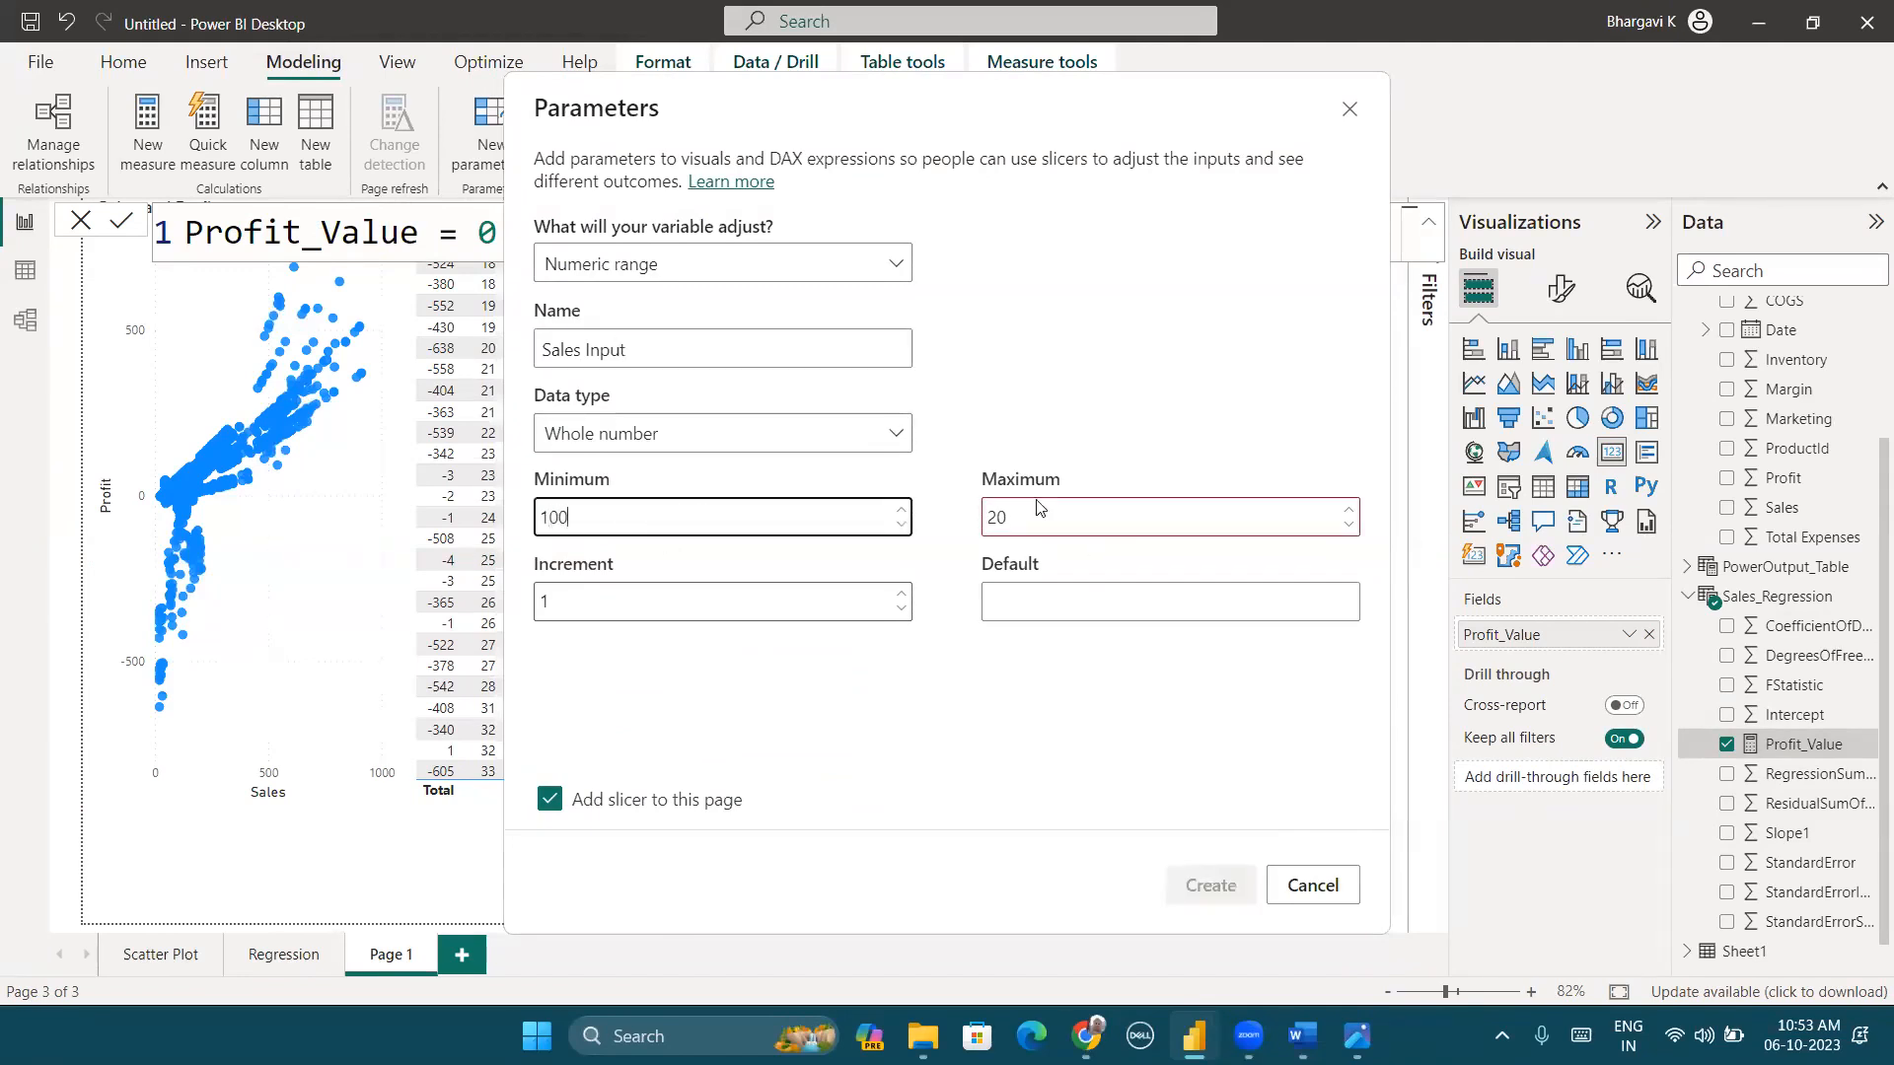
pyautogui.click(1039, 508)
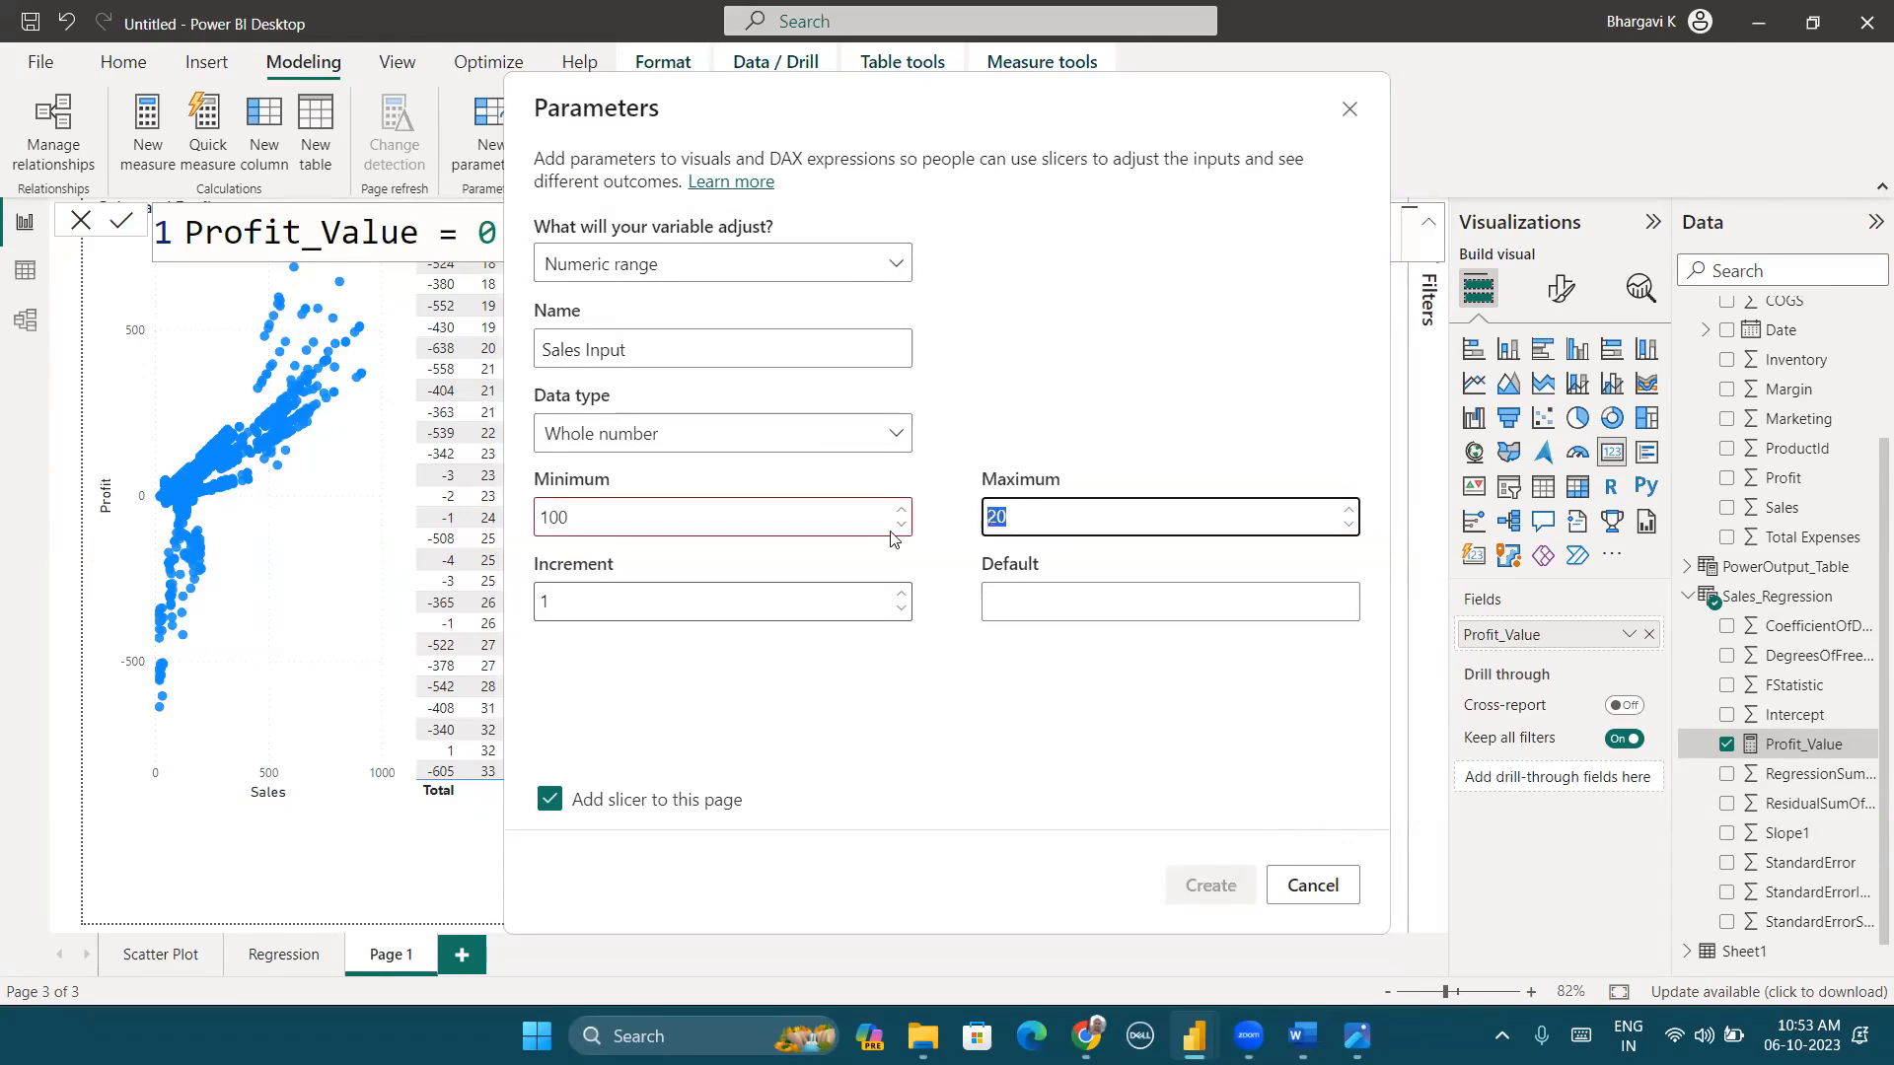
pyautogui.write('200')
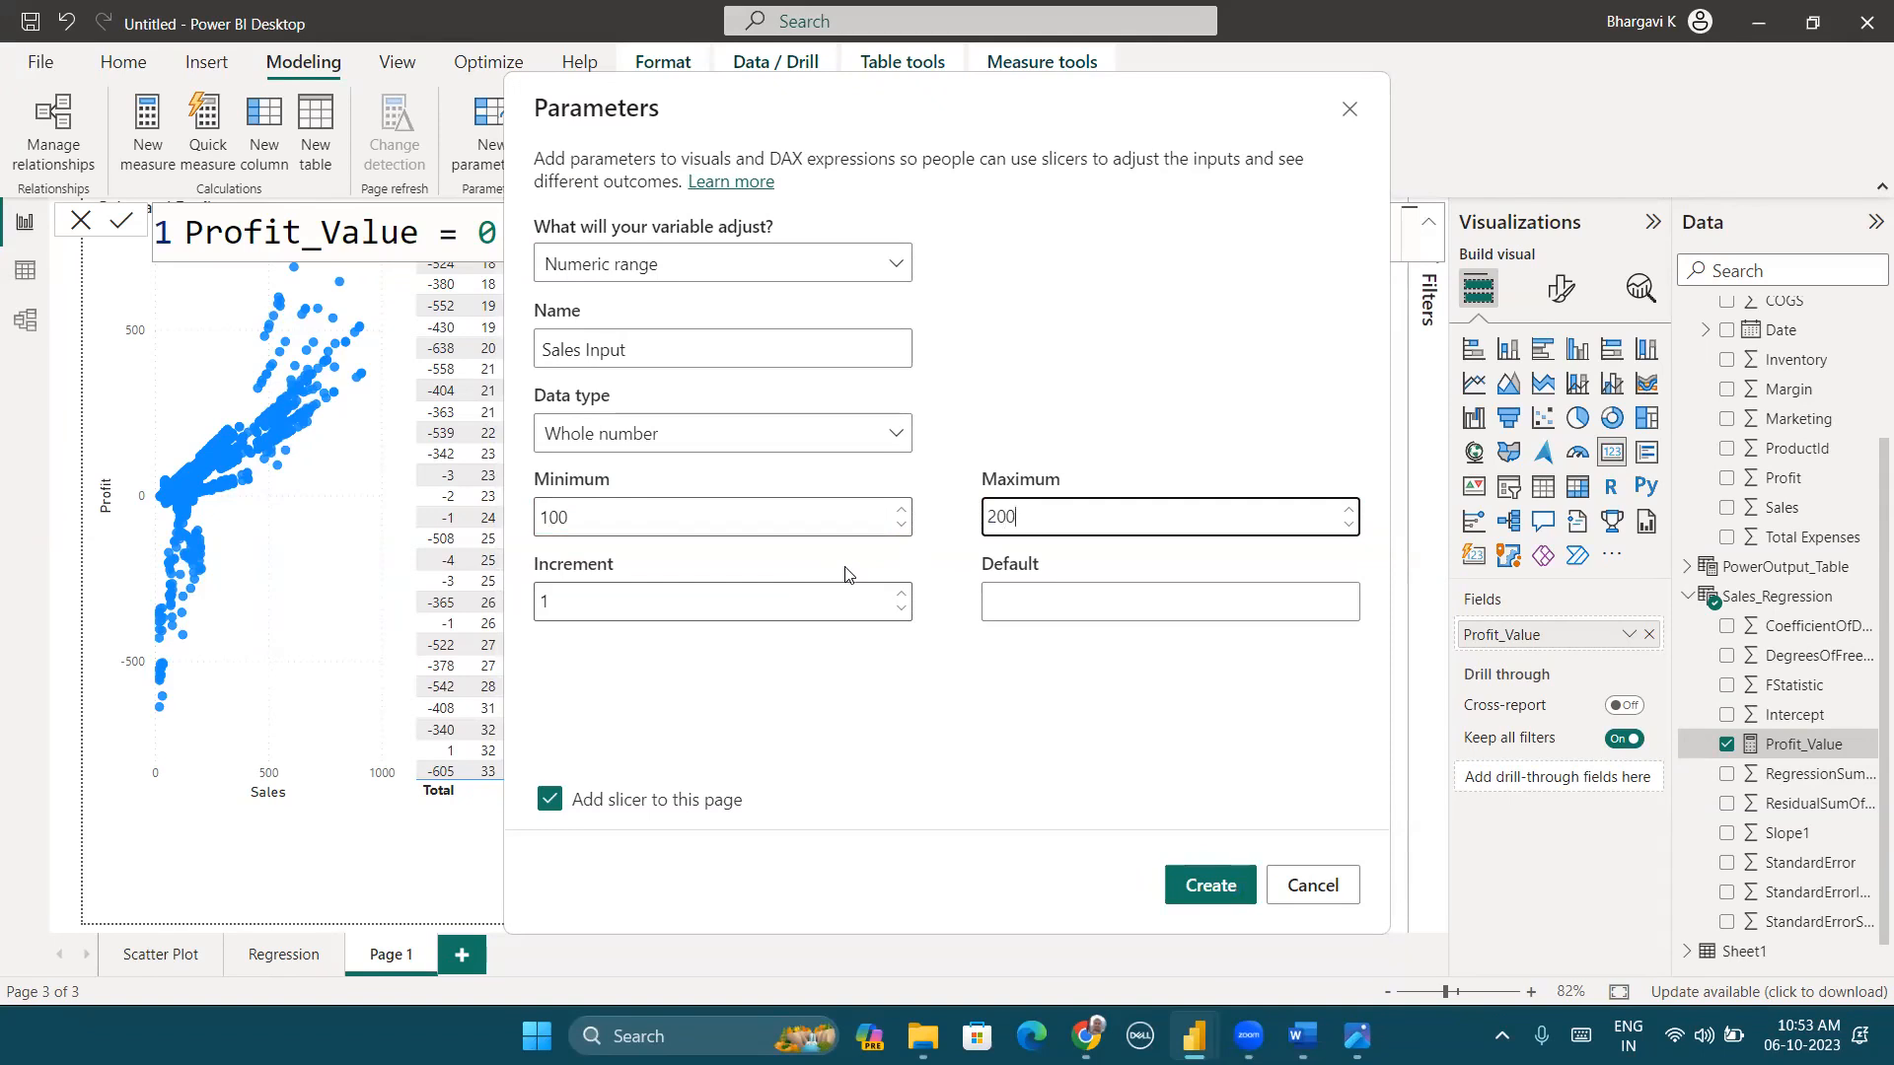
pyautogui.press('BackSpace')
pyautogui.press('BackSpace')
pyautogui.press('BackSpace')
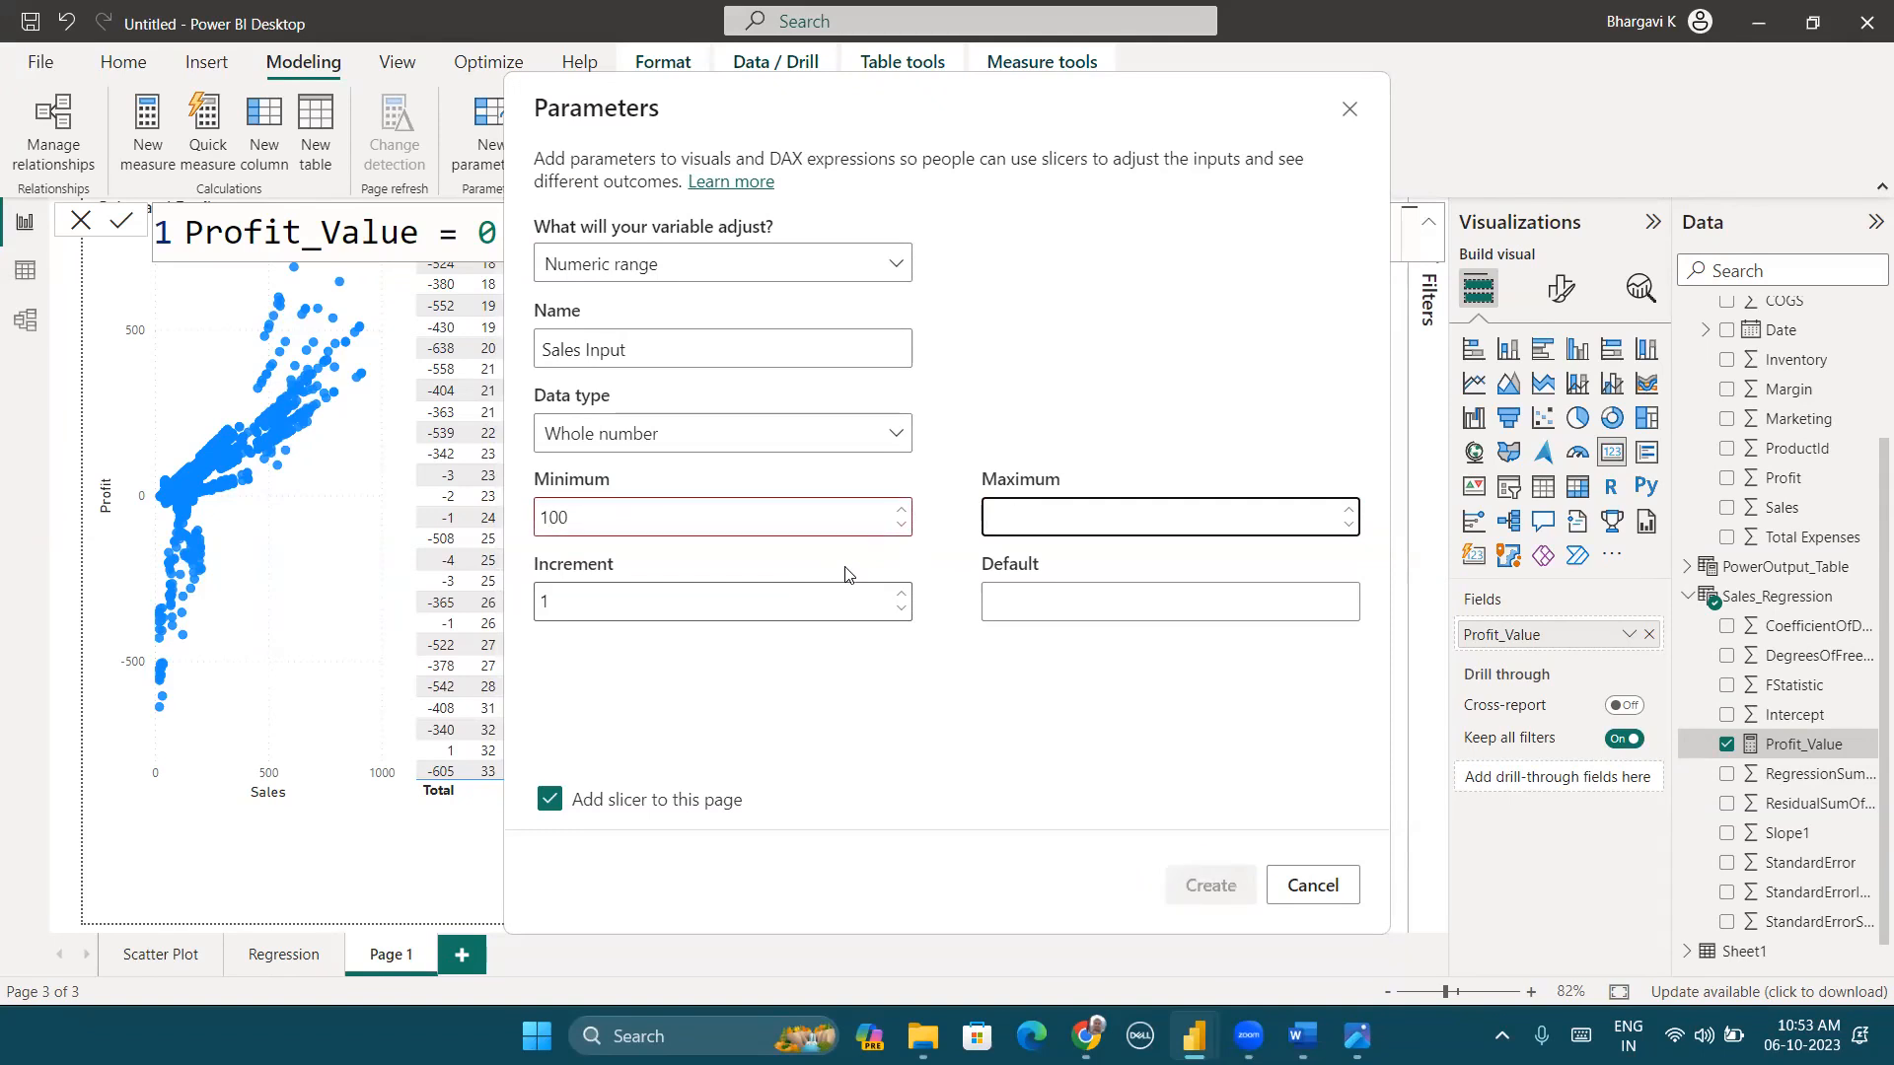
pyautogui.write('15000')
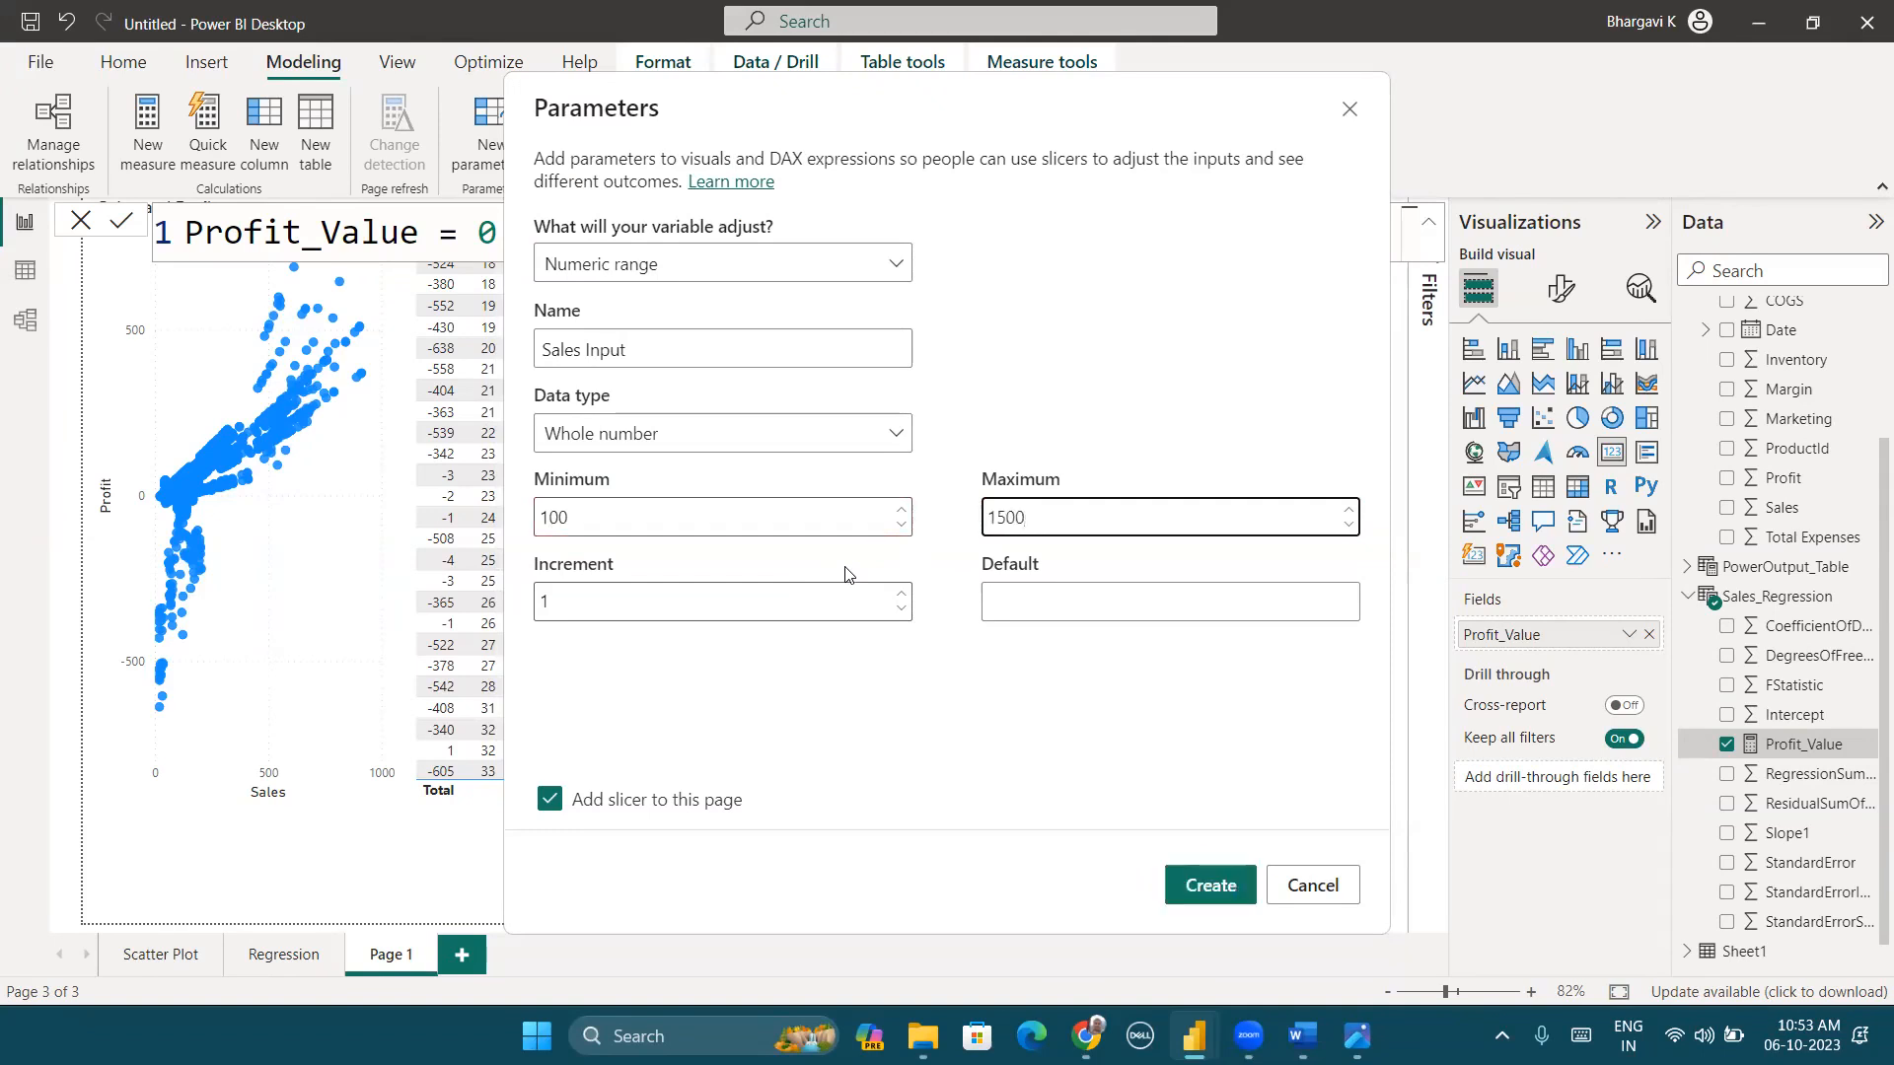
# Step: Set the parameter's increment to 100 and default to 500, then create it with a slicer on the page
pyautogui.click(750, 609)
pyautogui.write('00')
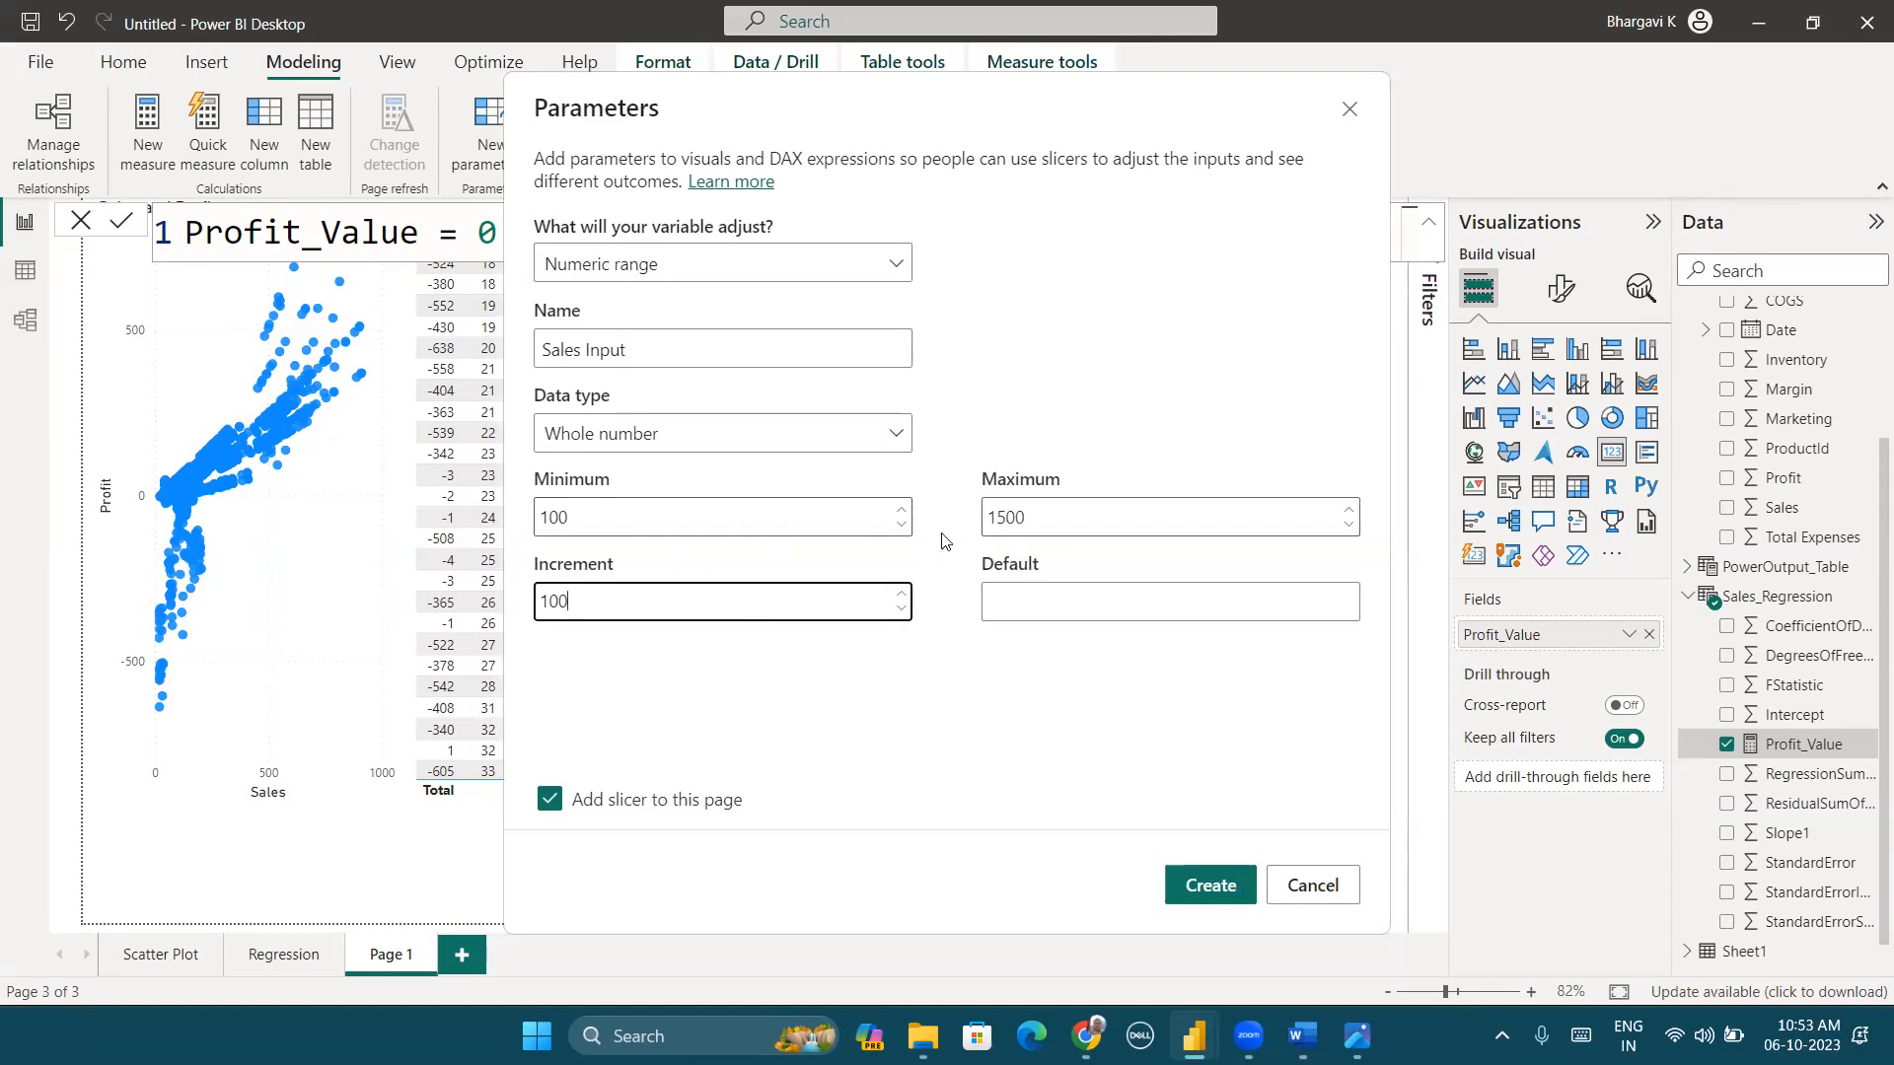
pyautogui.click(1083, 609)
pyautogui.write('500')
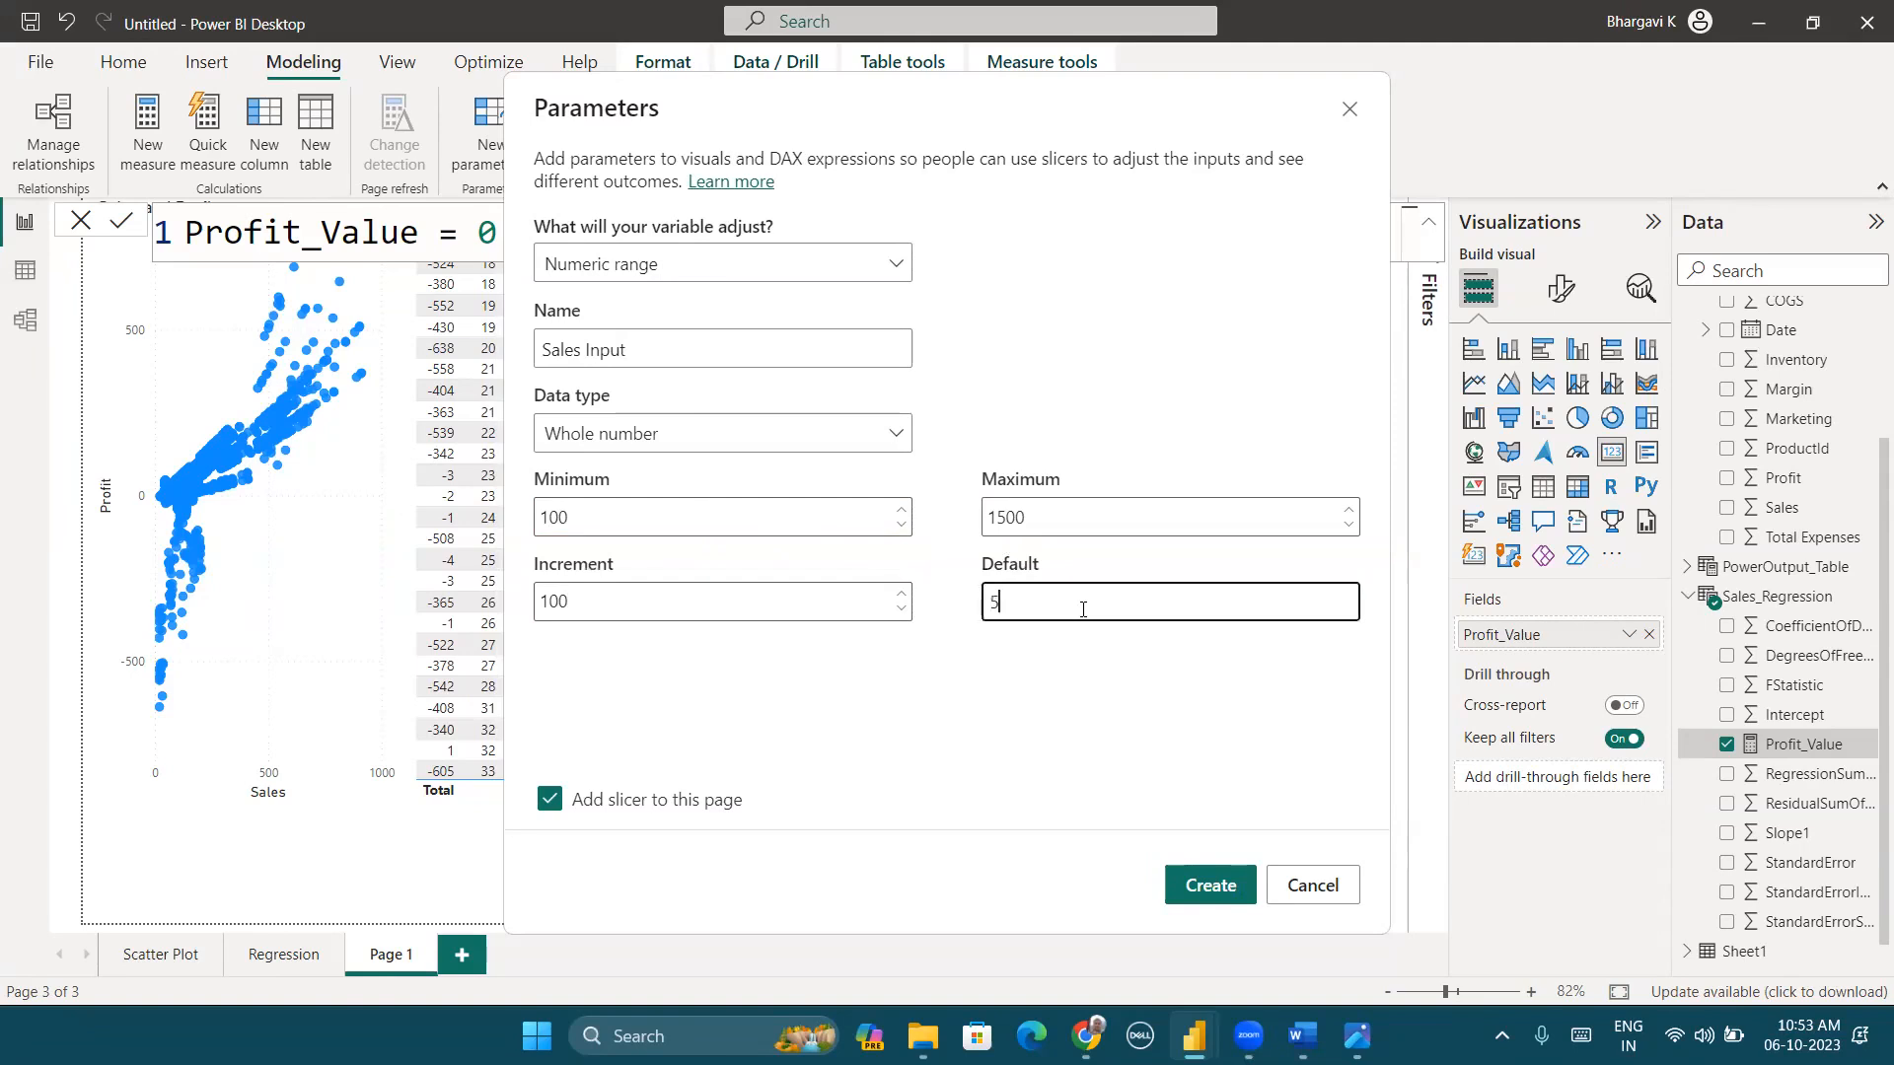
pyautogui.click(1220, 885)
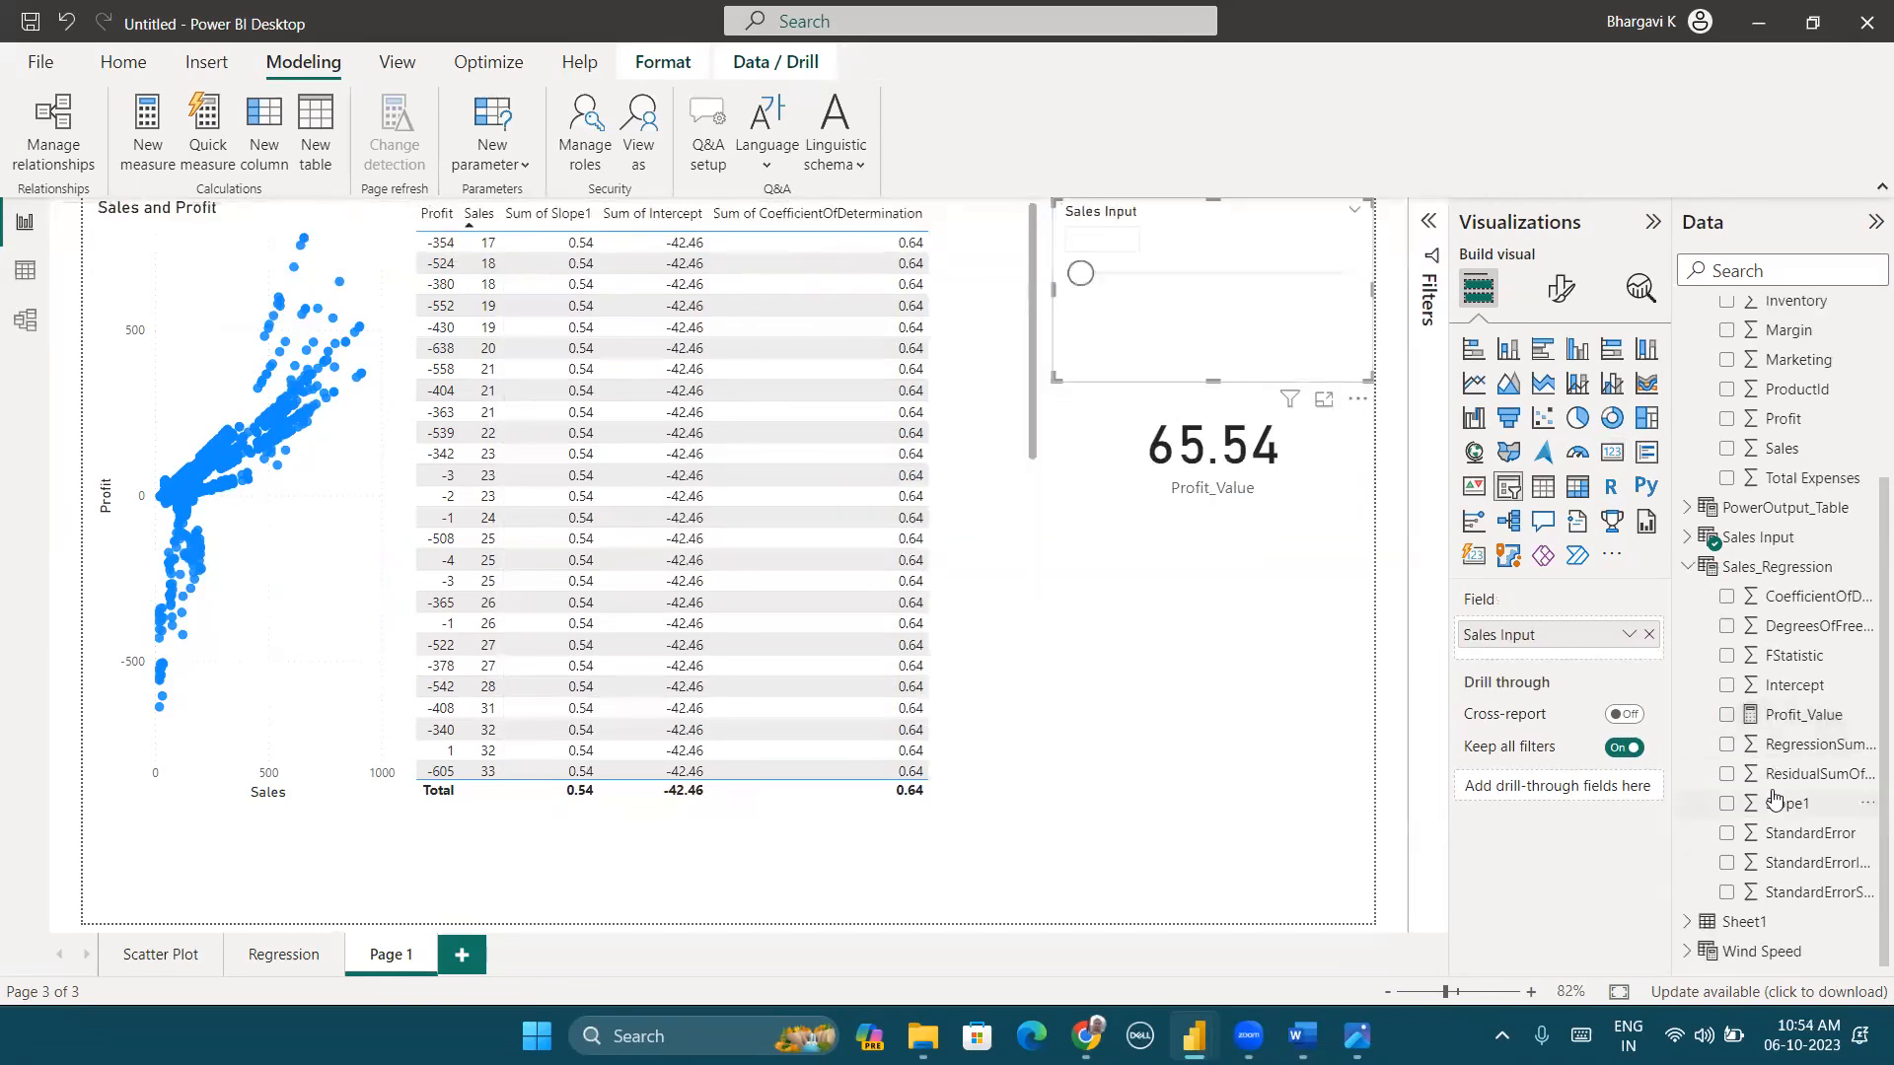
# Step: Expand the Sales Input table in the data list and set the Sales Input slicer to 500
pyautogui.click(1686, 537)
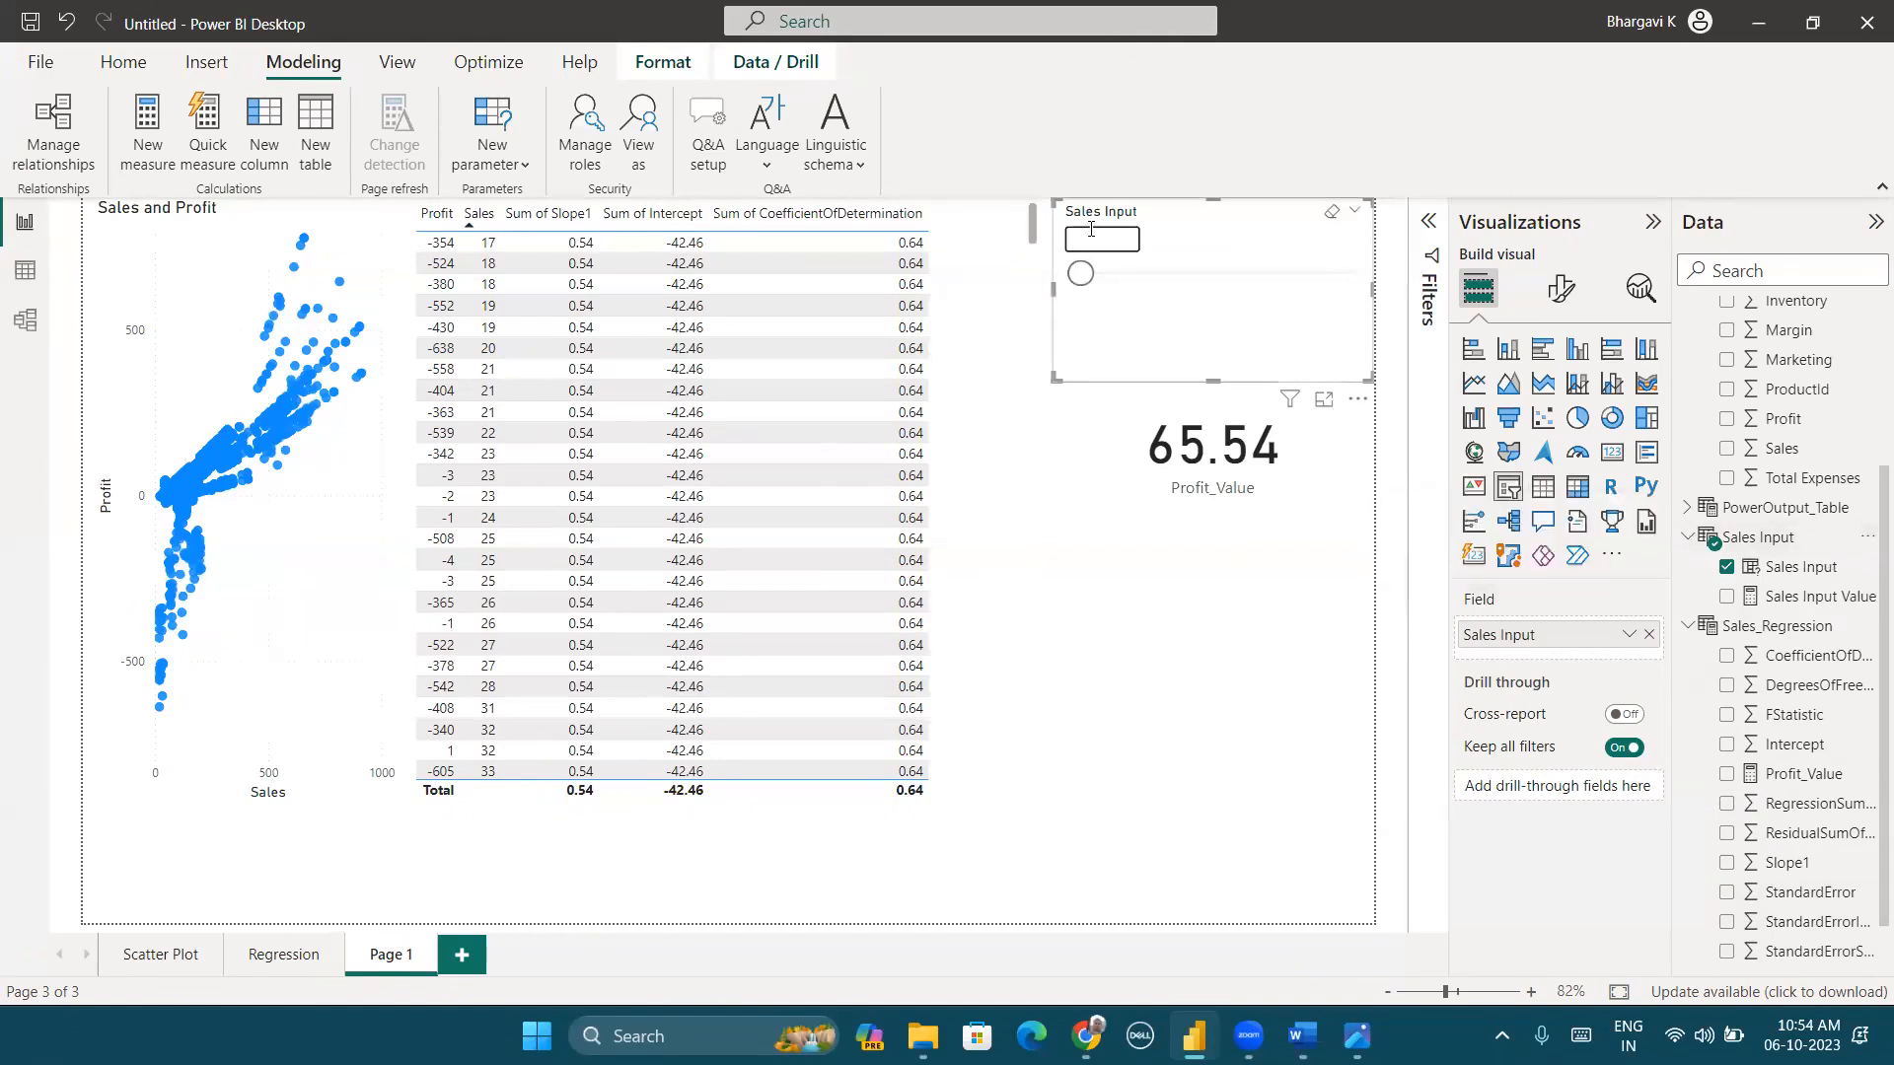
pyautogui.press('Return')
pyautogui.click(1209, 408)
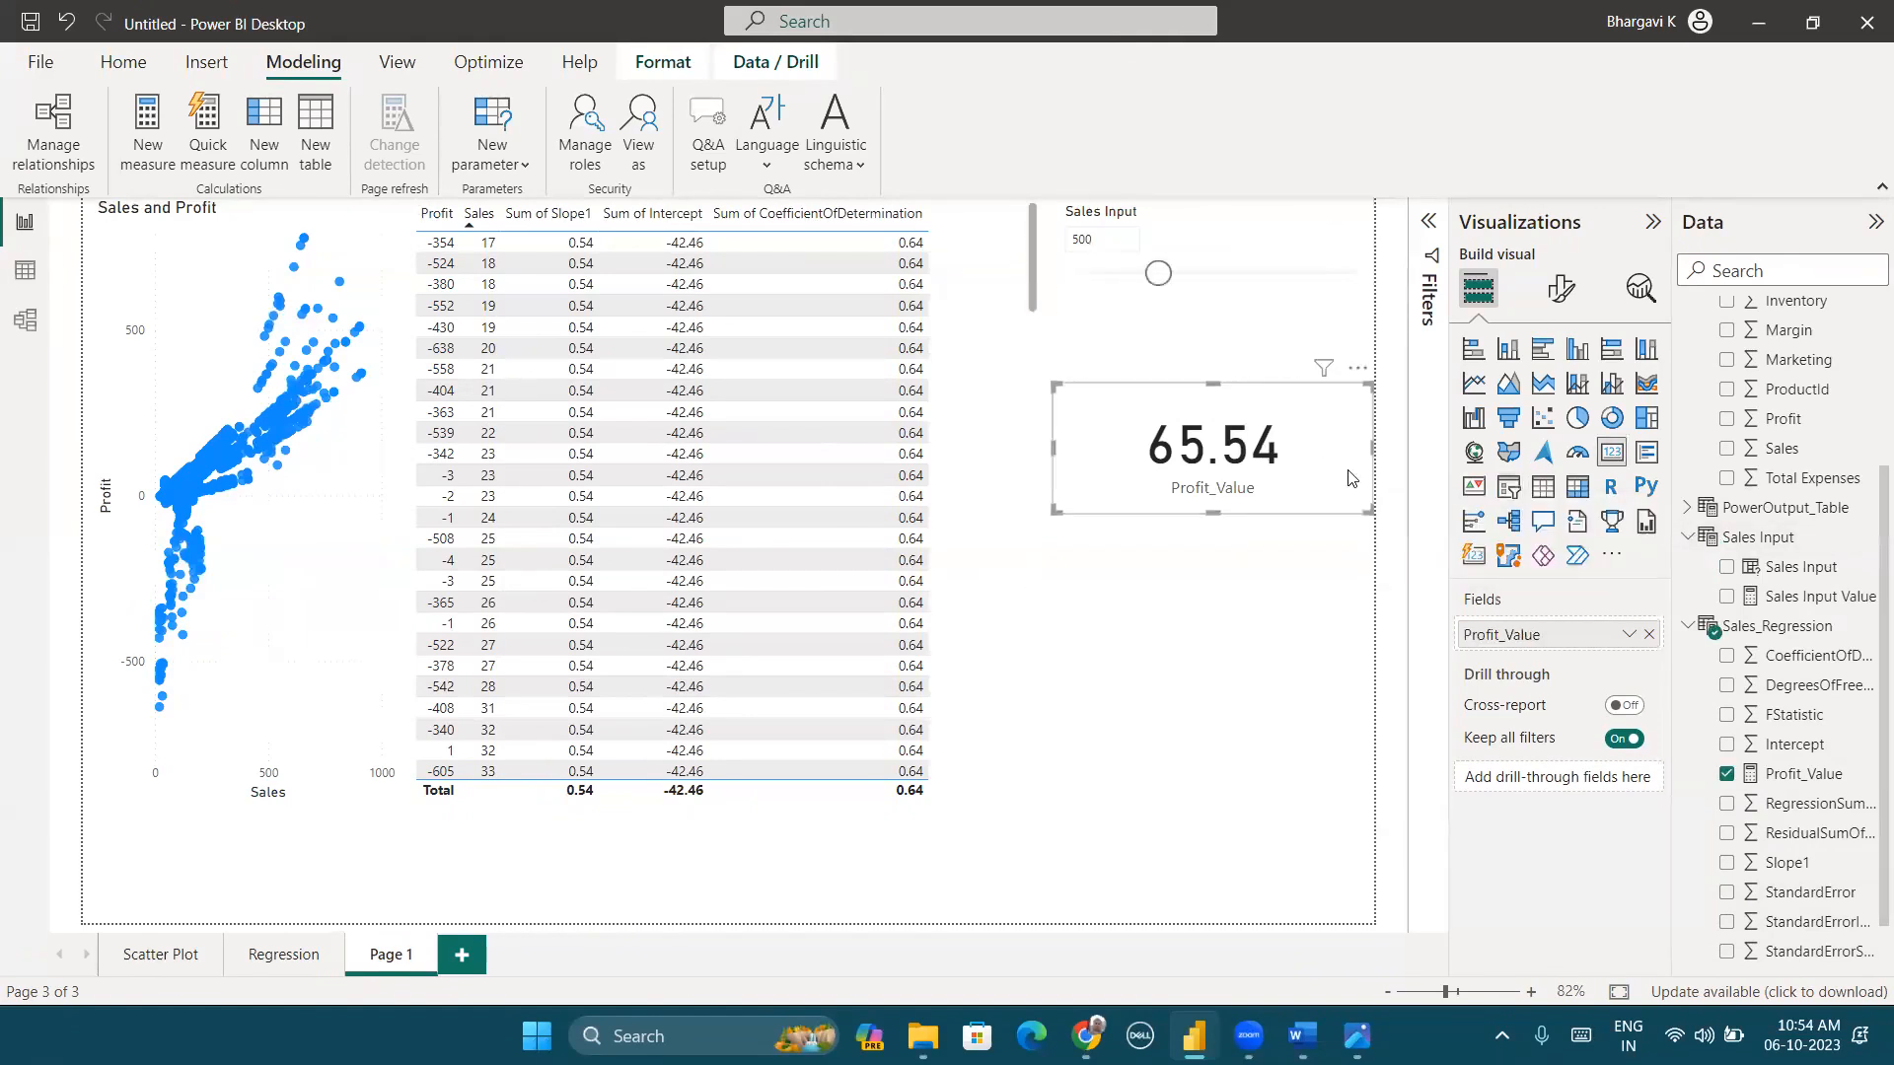
# Step: Edit the Profit_Value measure so that 0.54 is multiplied by 'Sales Input'[Sales Input Value] instead of the fixed sales number
pyautogui.click(1811, 781)
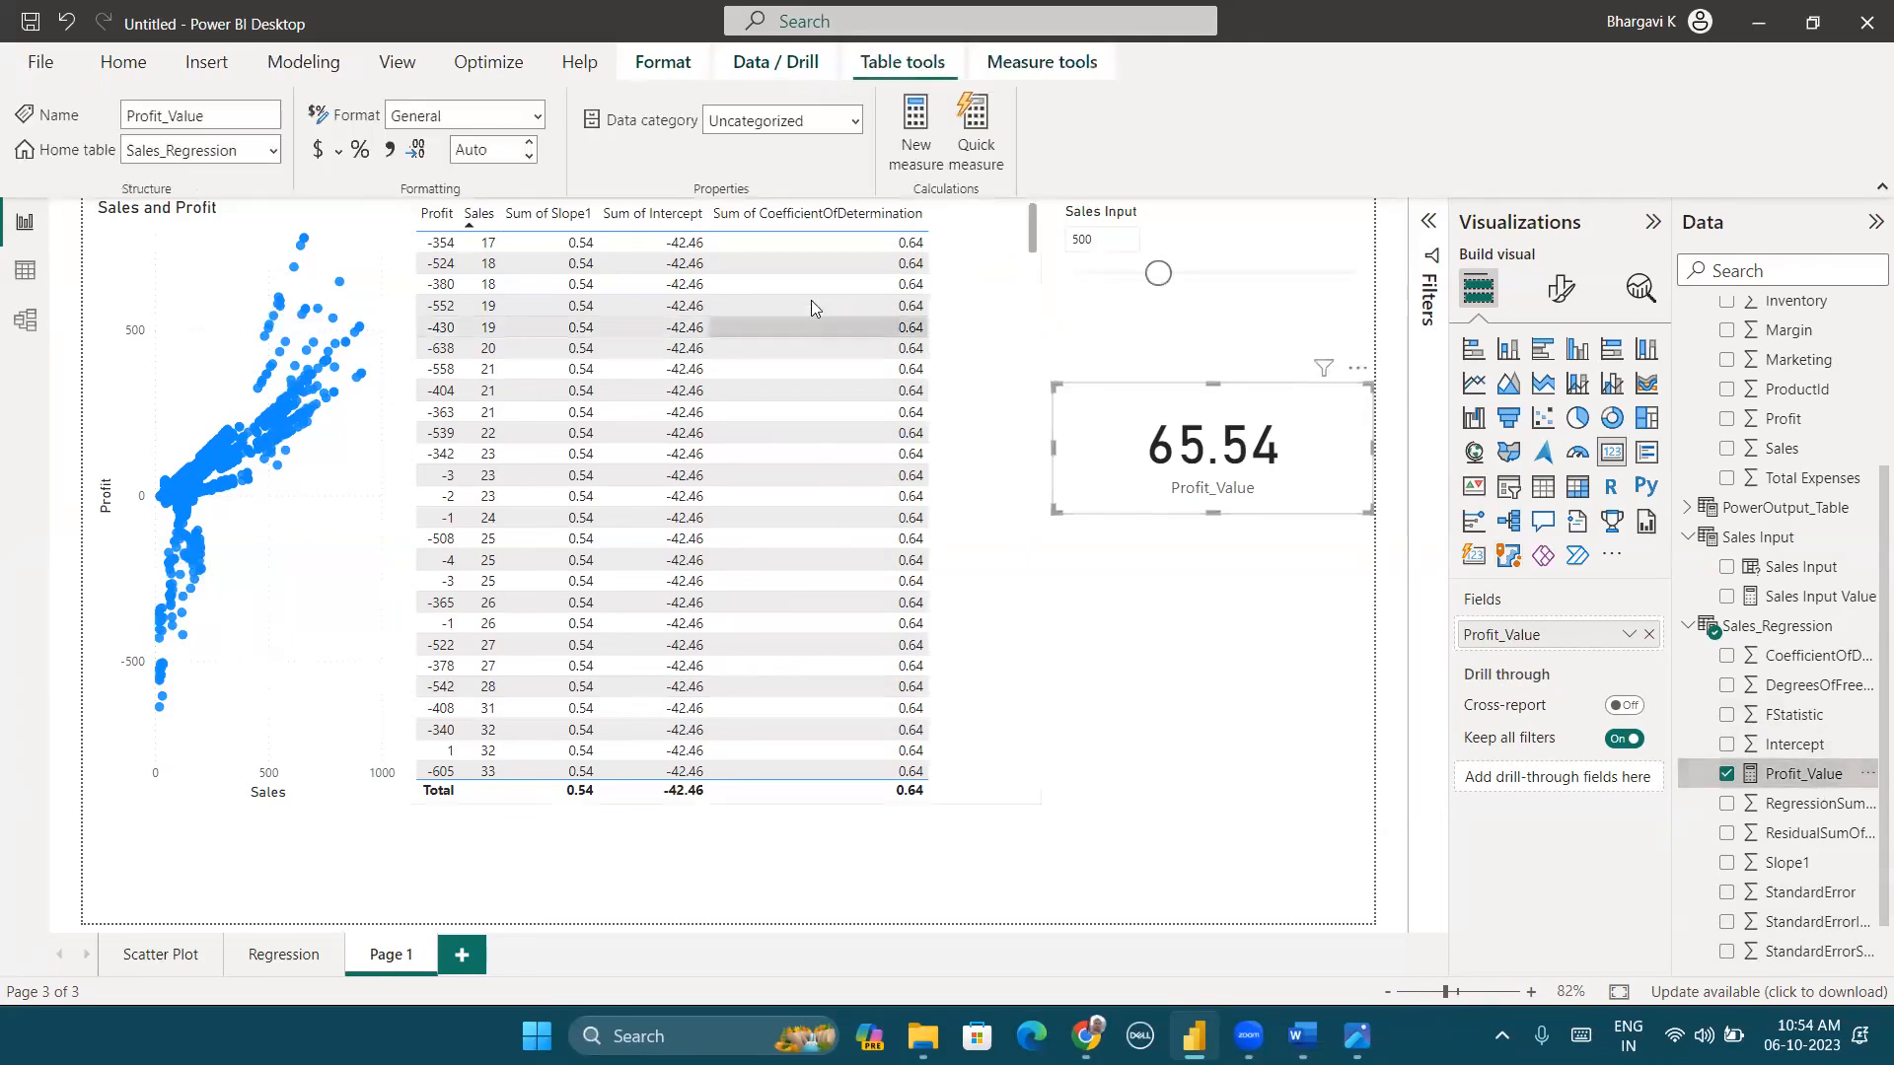
pyautogui.click(666, 232)
pyautogui.press('BackSpace')
pyautogui.press('BackSpace')
pyautogui.press('BackSpace')
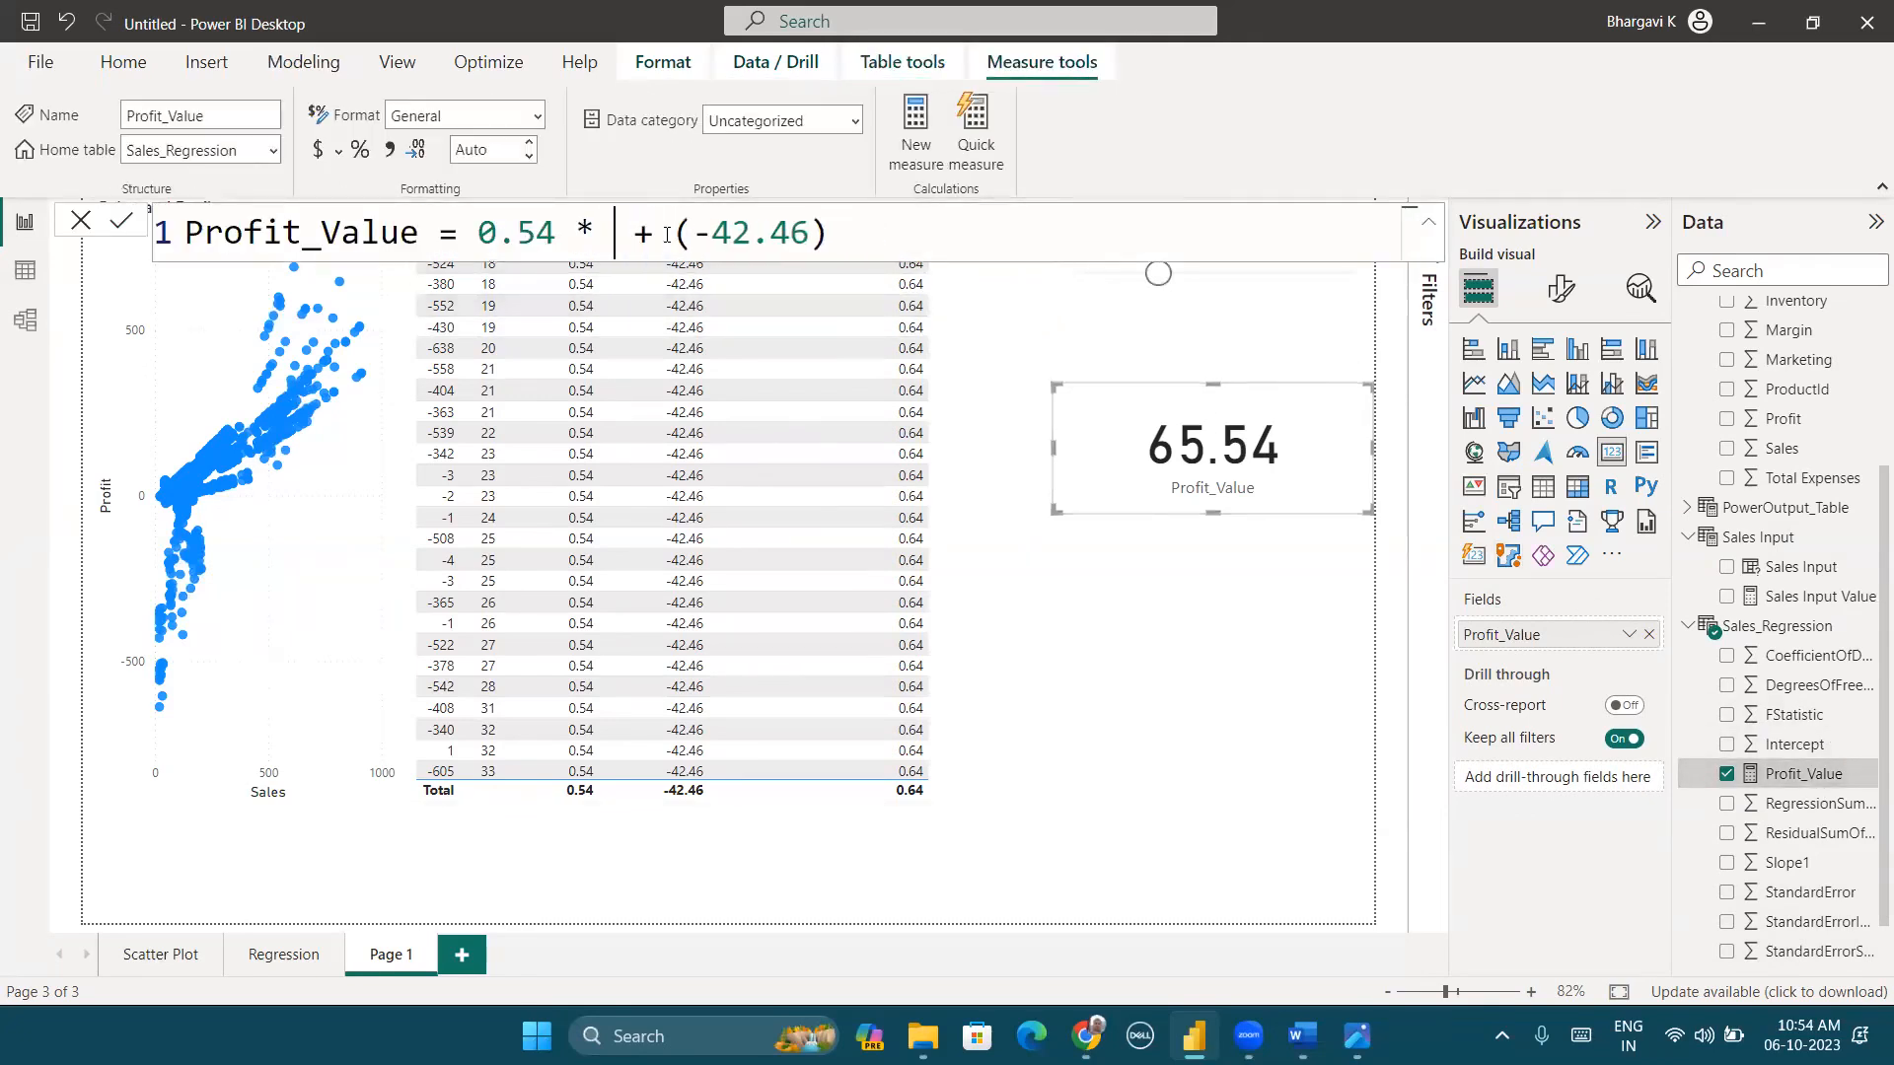
pyautogui.write('sl')
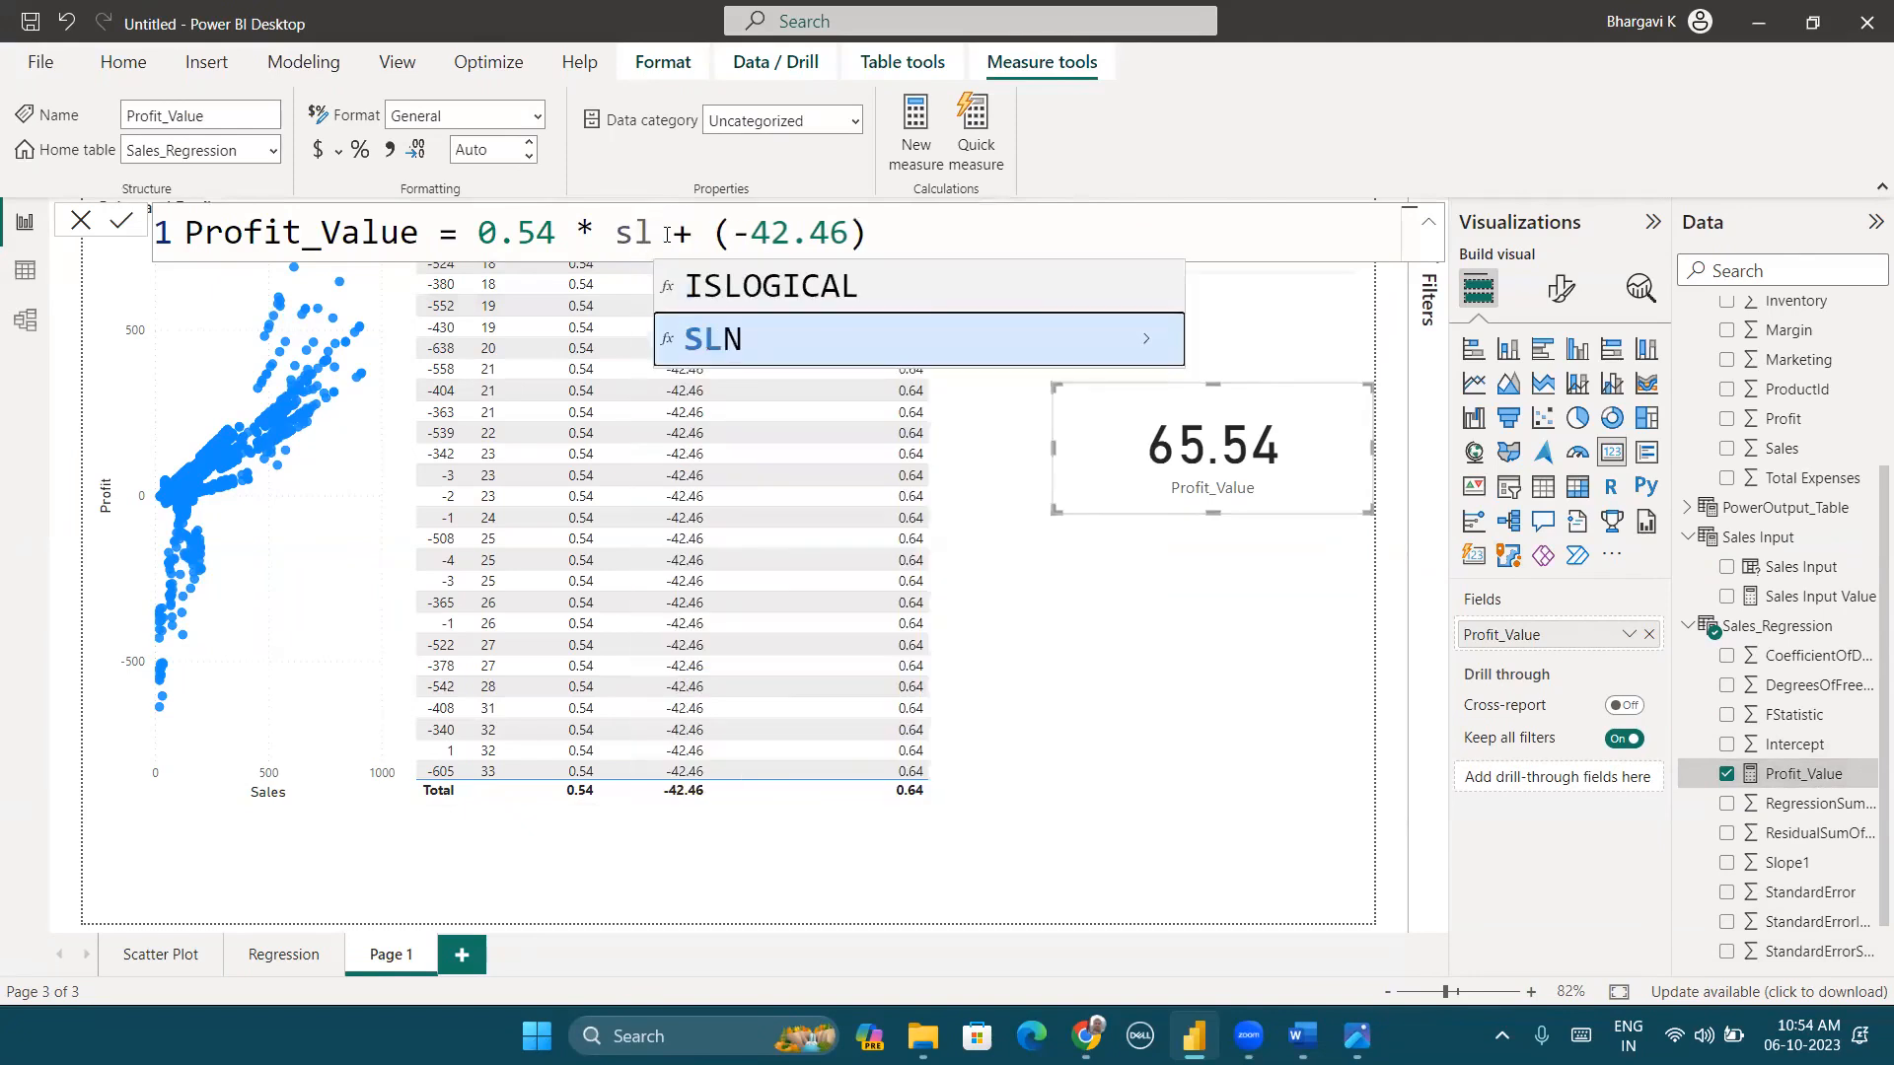
pyautogui.press('BackSpace')
pyautogui.click(913, 285)
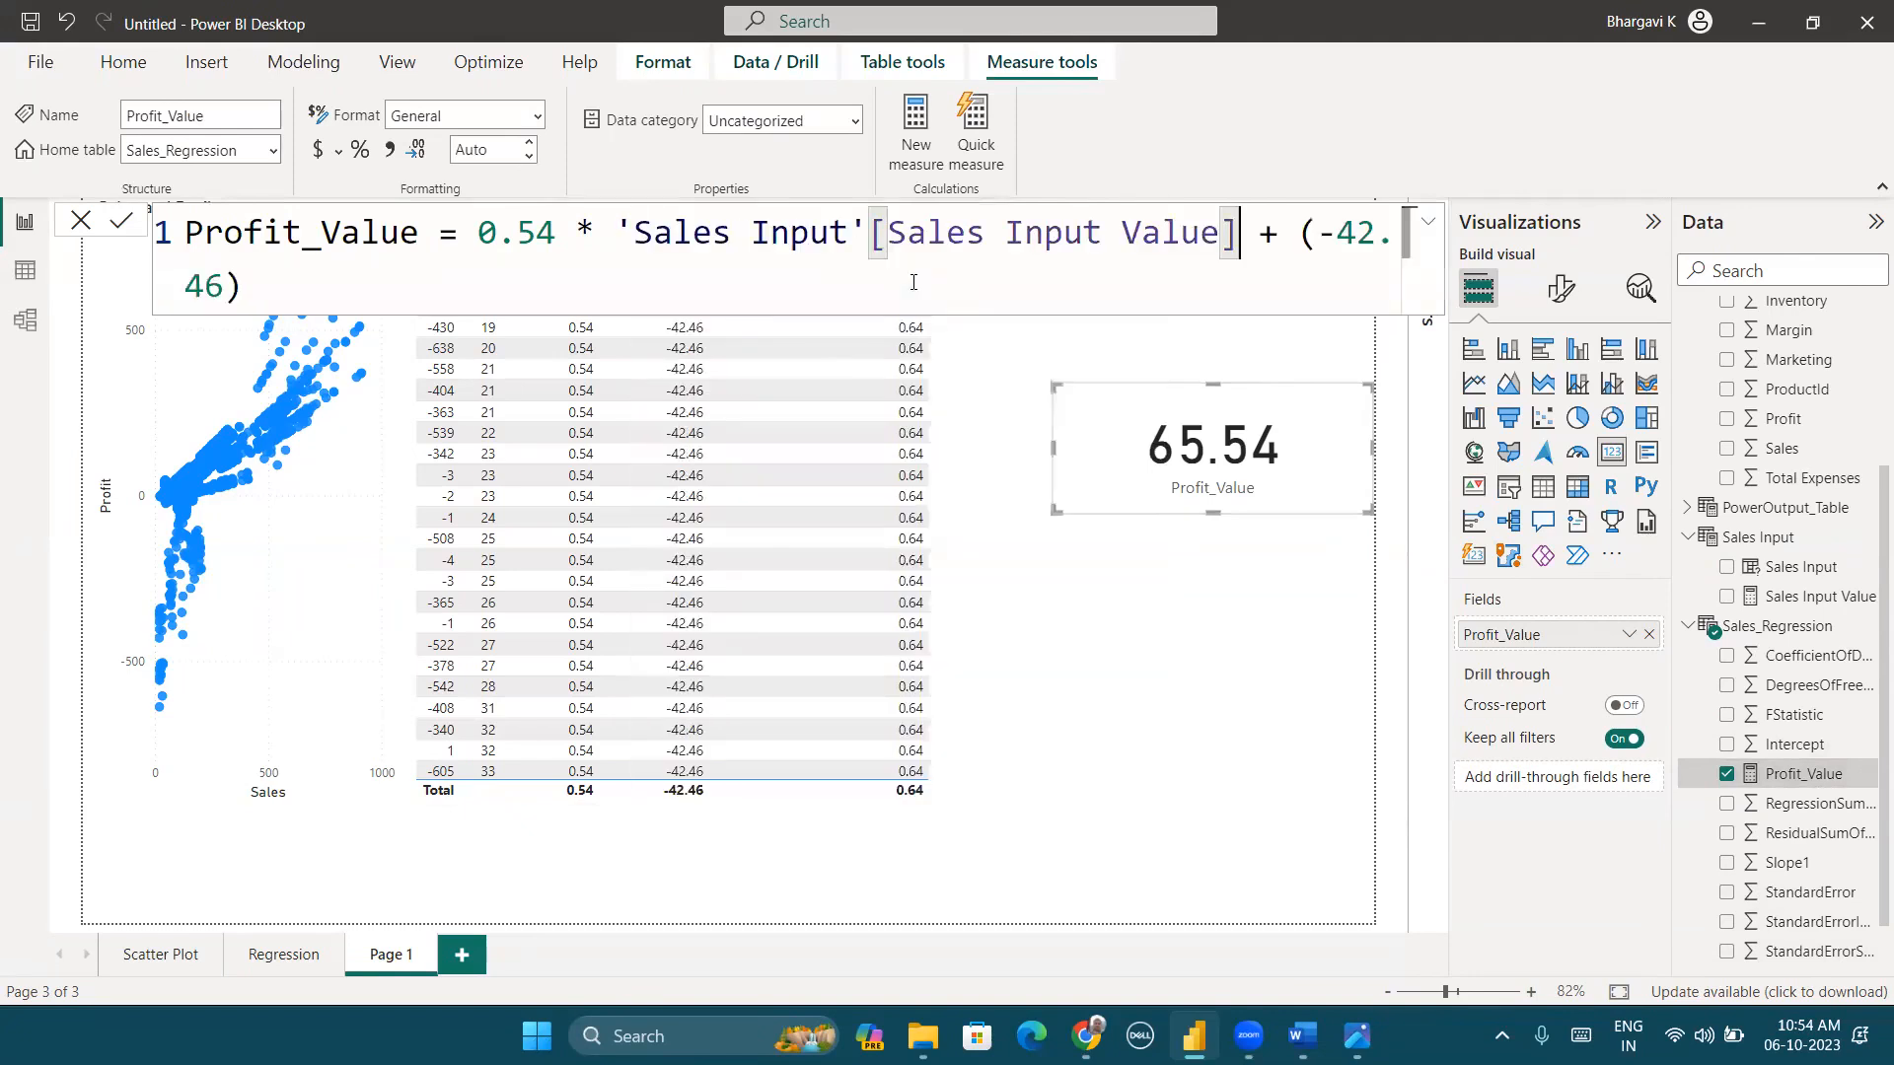
pyautogui.press('Return')
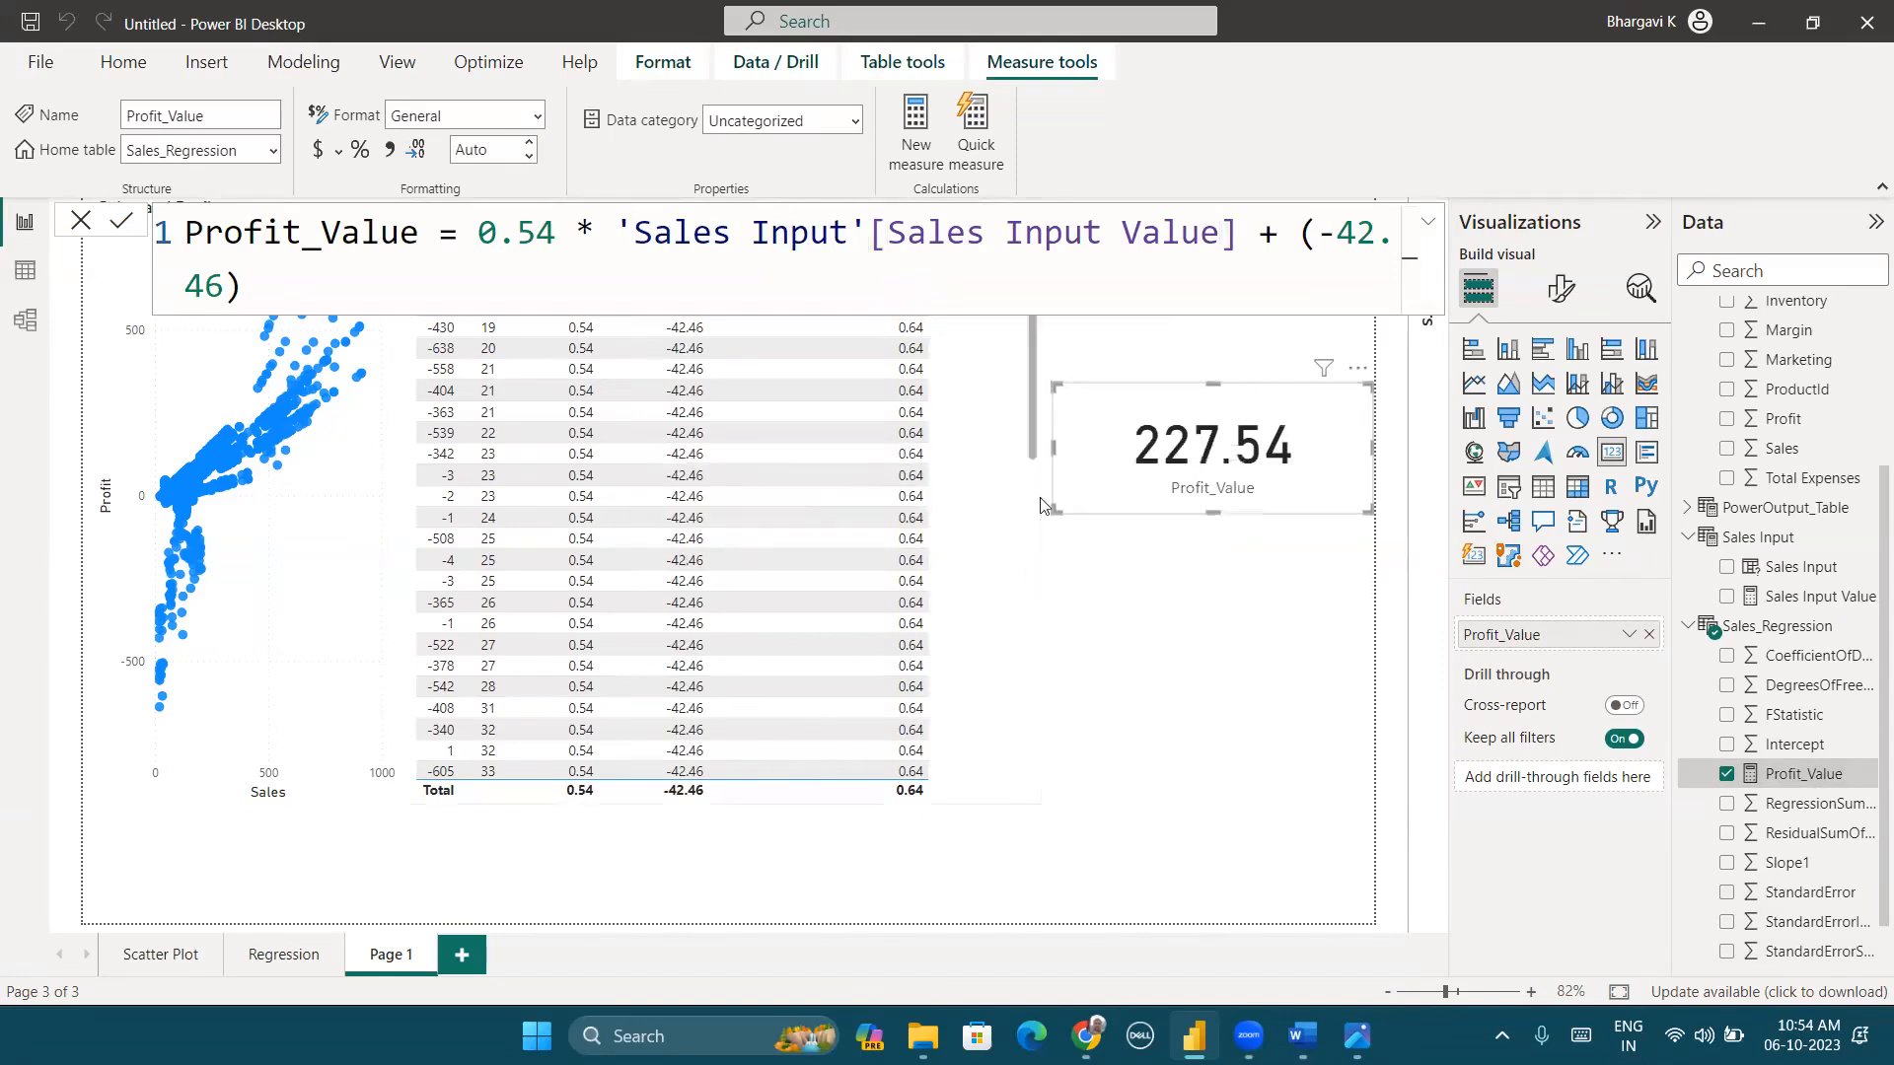
pyautogui.click(1154, 618)
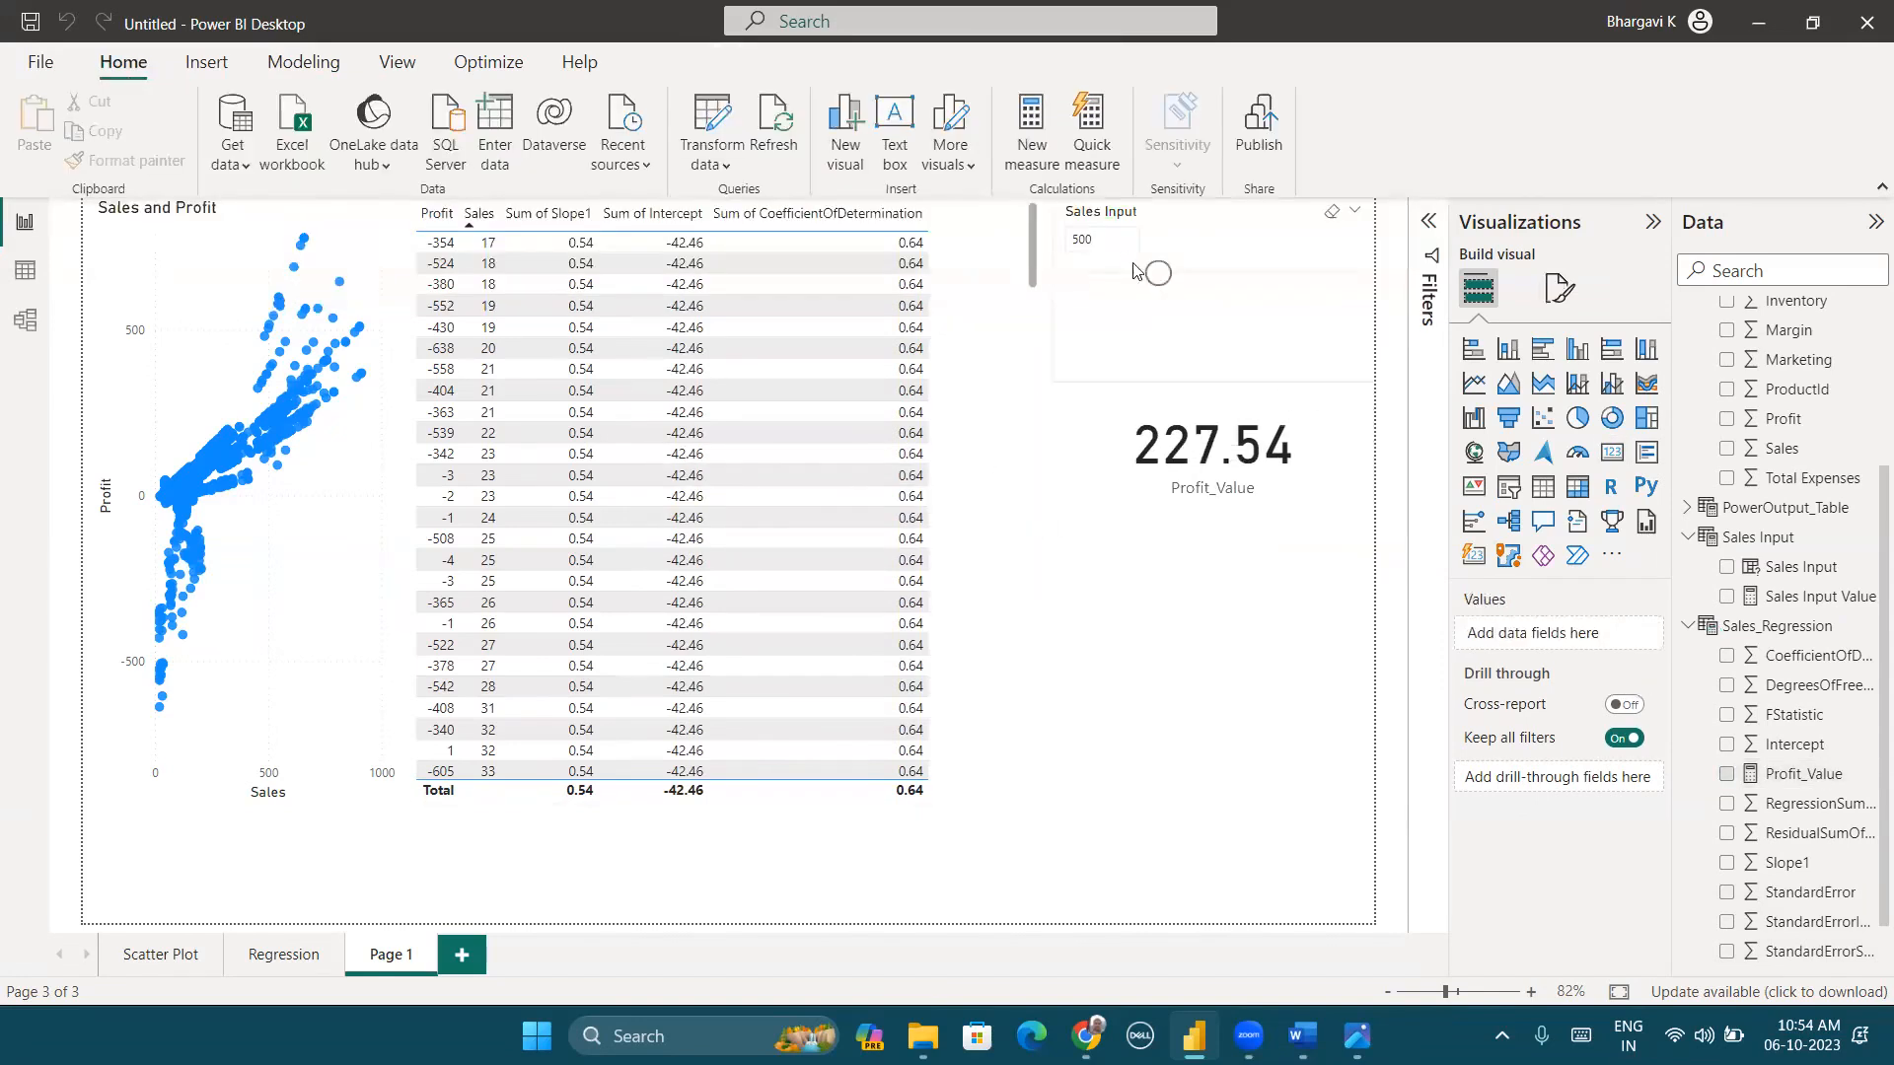
# Step: Test the profit prediction by setting the Sales Input slicer to 1200 and finally to 300
pyautogui.click(1117, 238)
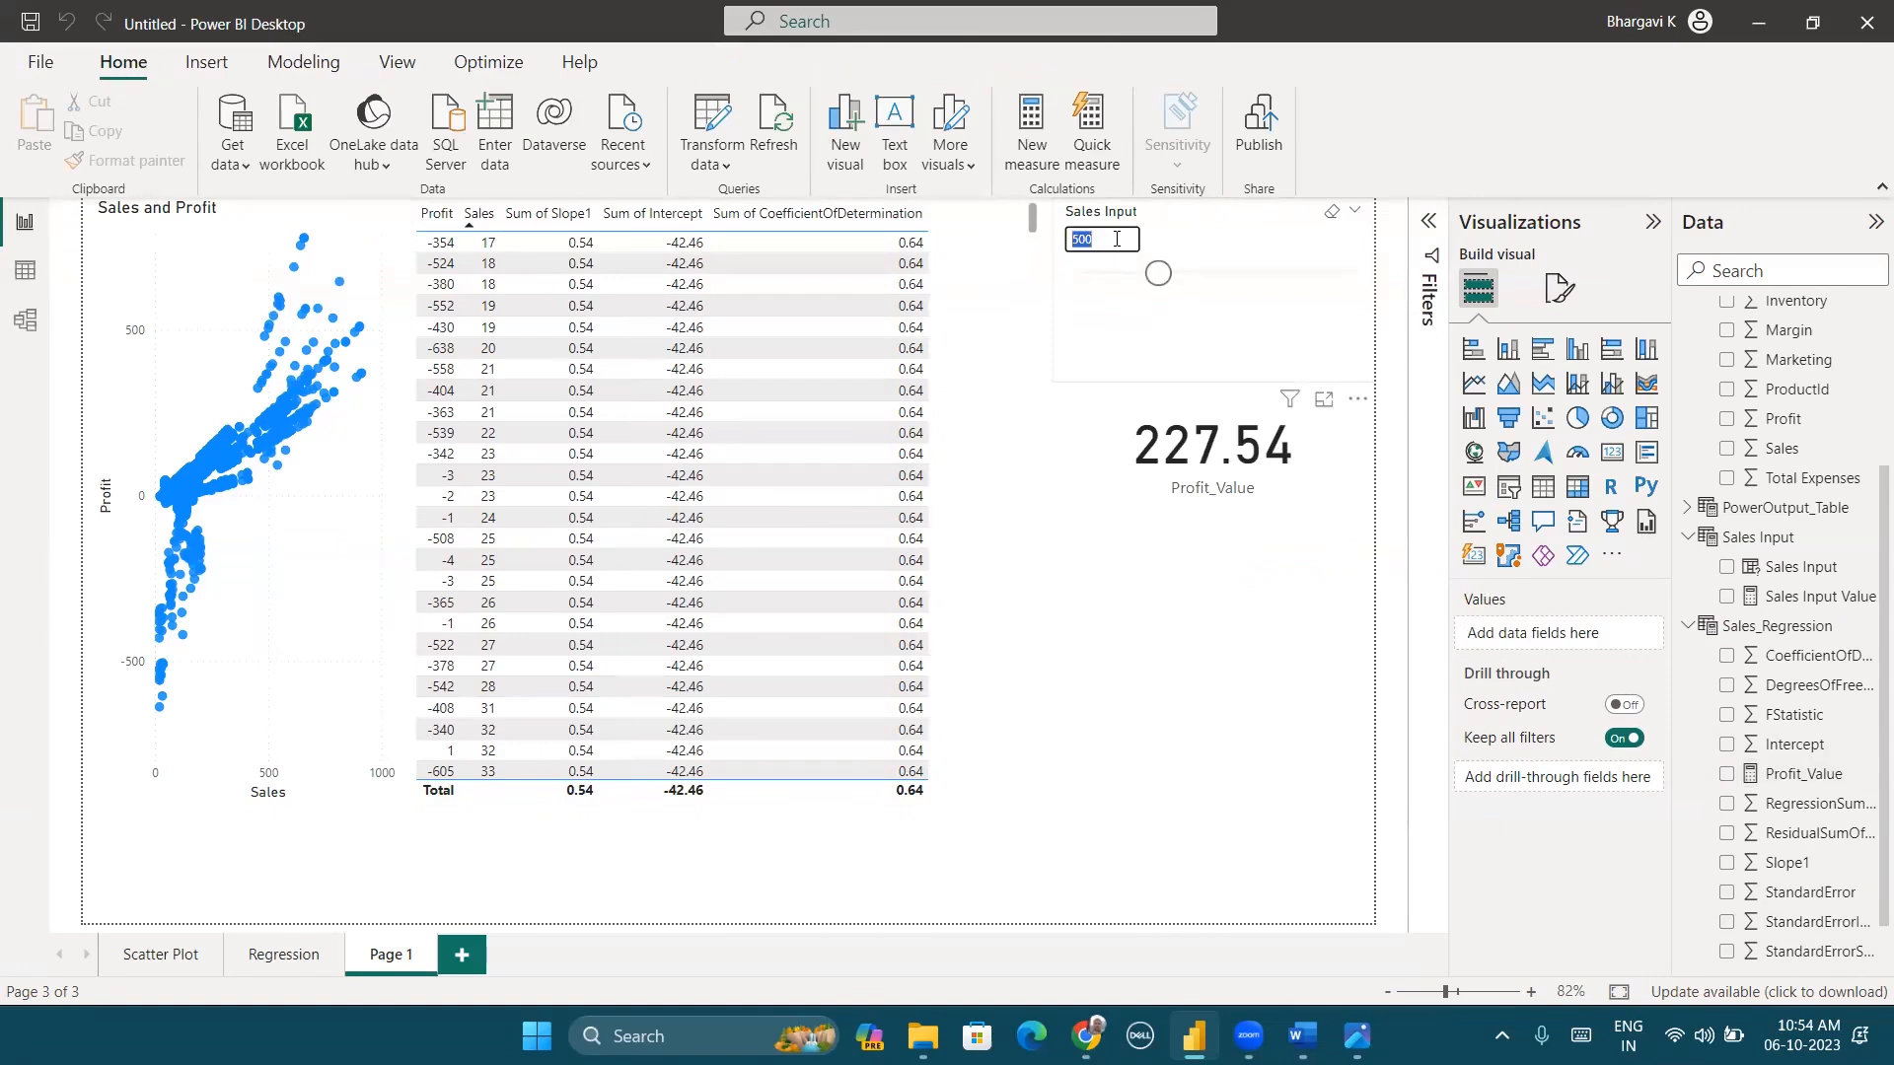
pyautogui.write('1200')
pyautogui.press('Return')
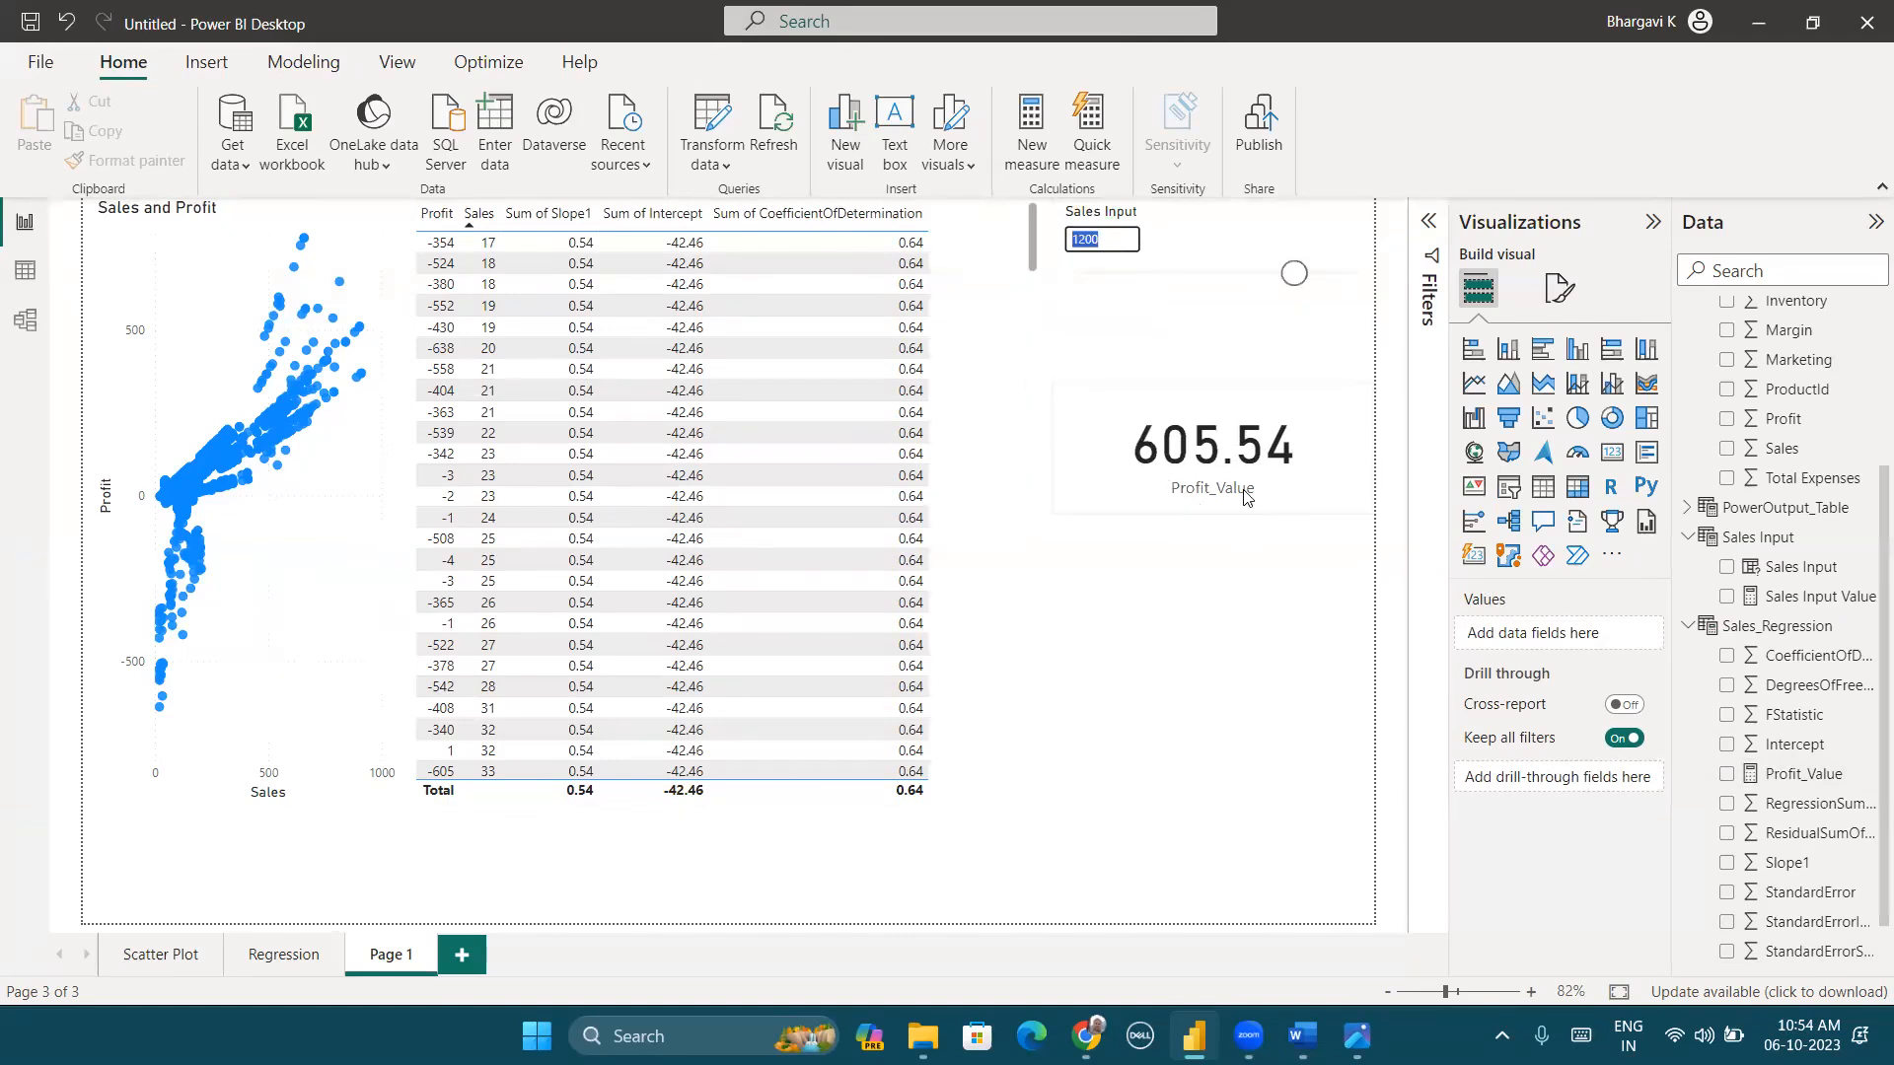
pyautogui.write('3')
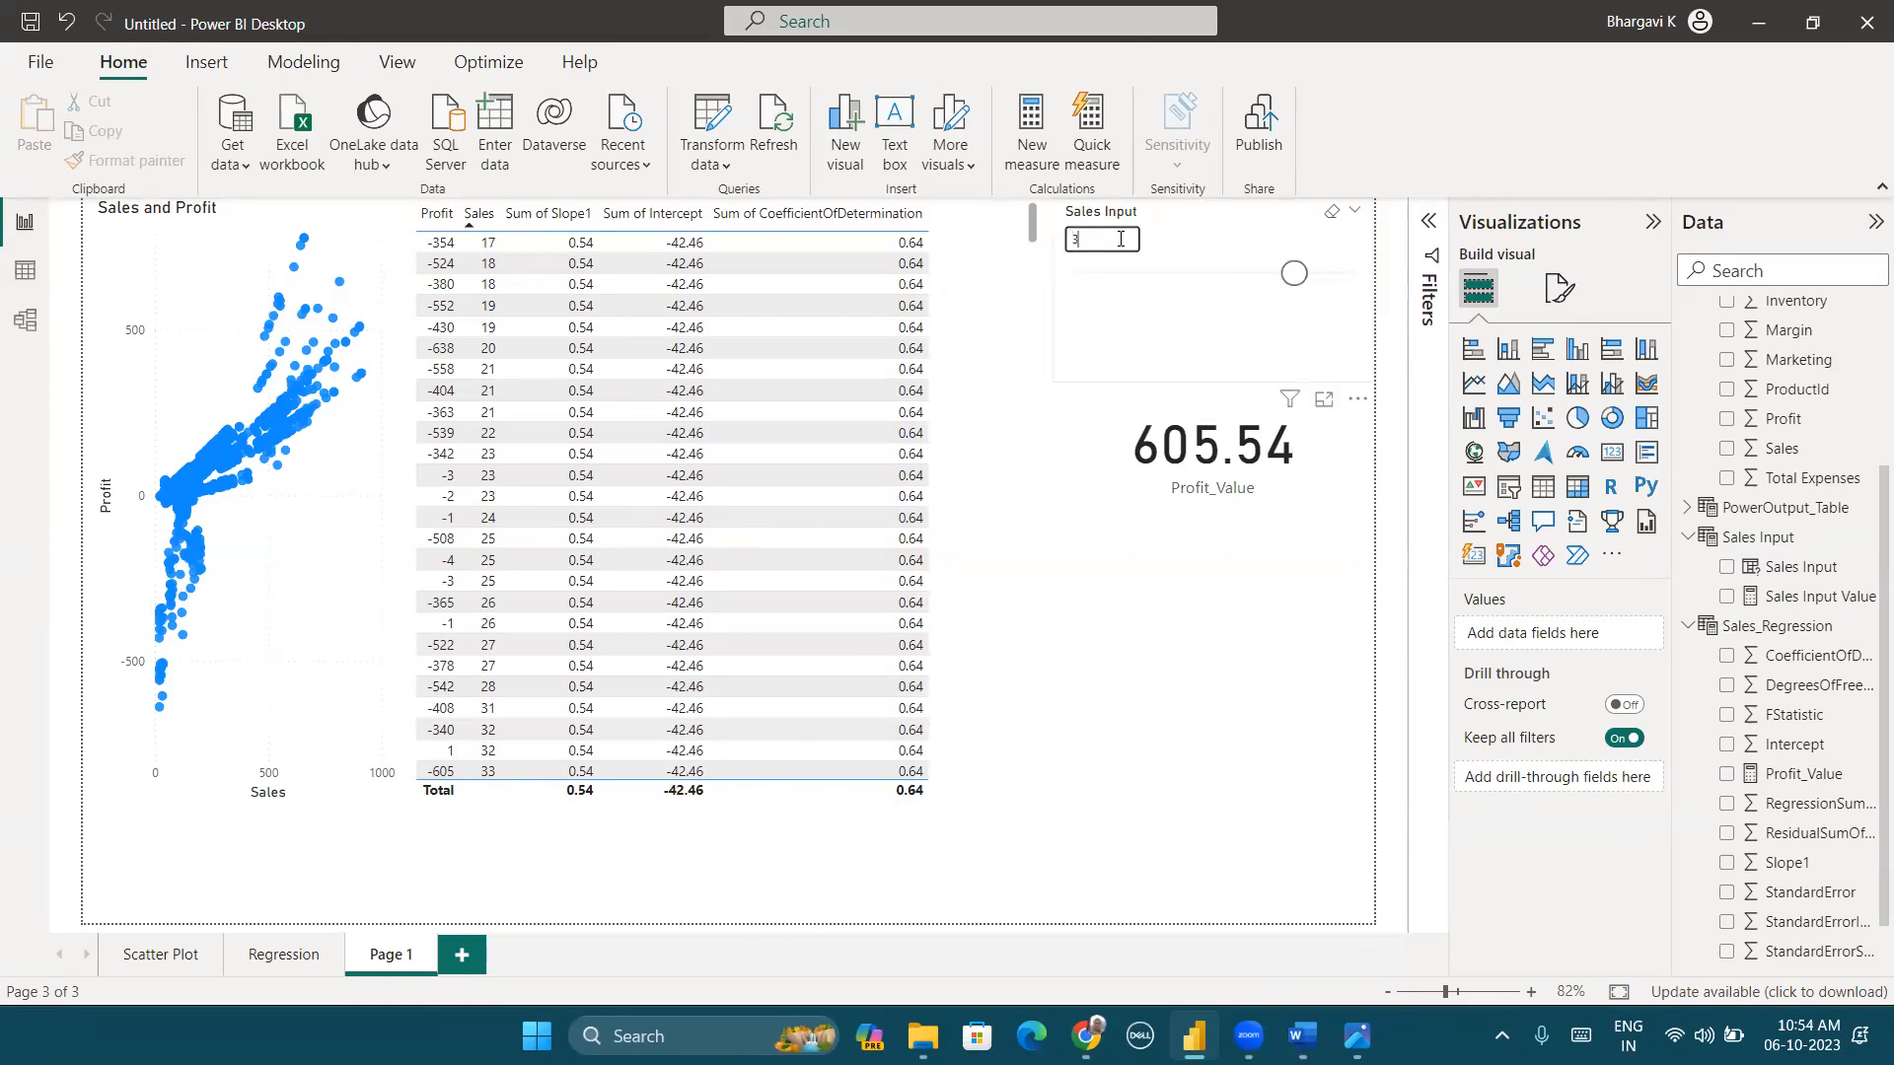
pyautogui.write('50')
pyautogui.write('0')
pyautogui.press('Return')
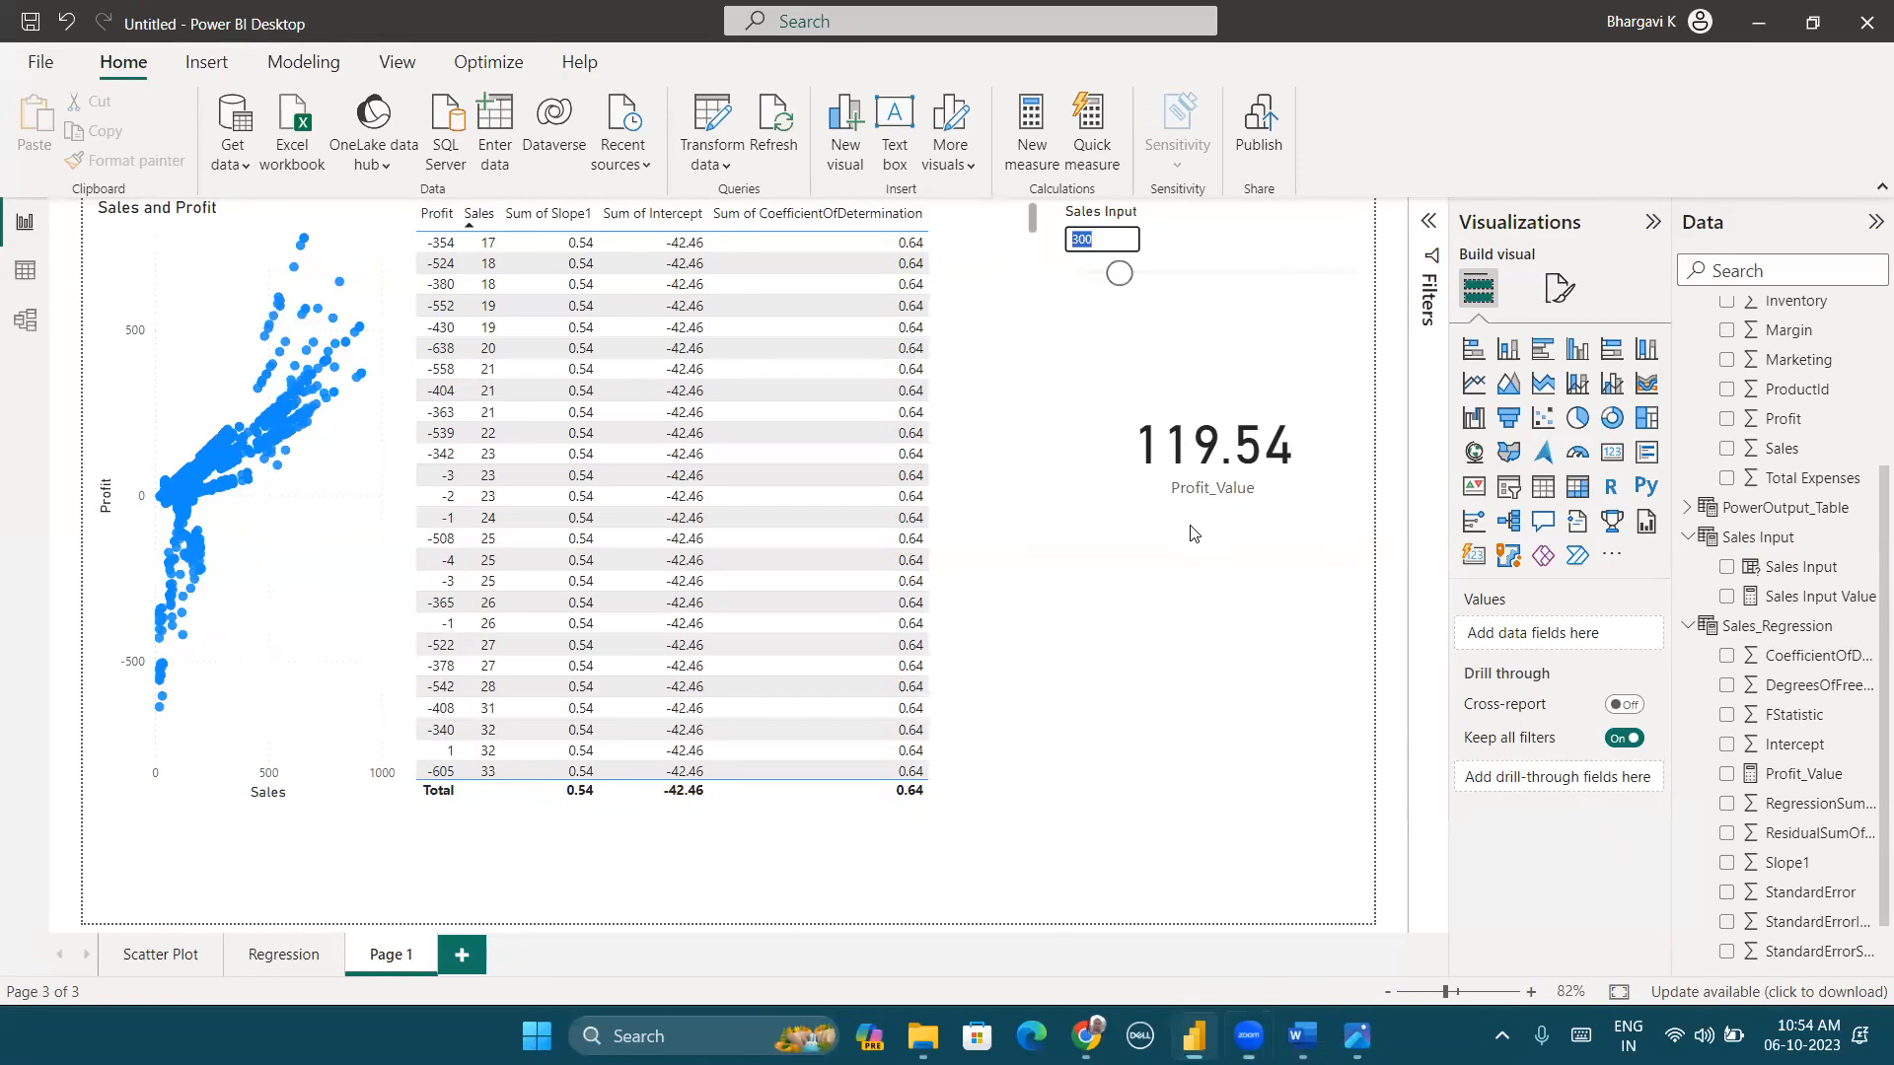
pyautogui.moveTo(1090, 564); pyautogui.dragTo(1053, 751)
pyautogui.moveTo(1006, 602); pyautogui.dragTo(1075, 648)
pyautogui.moveTo(1000, 831); pyautogui.dragTo(1165, 729)
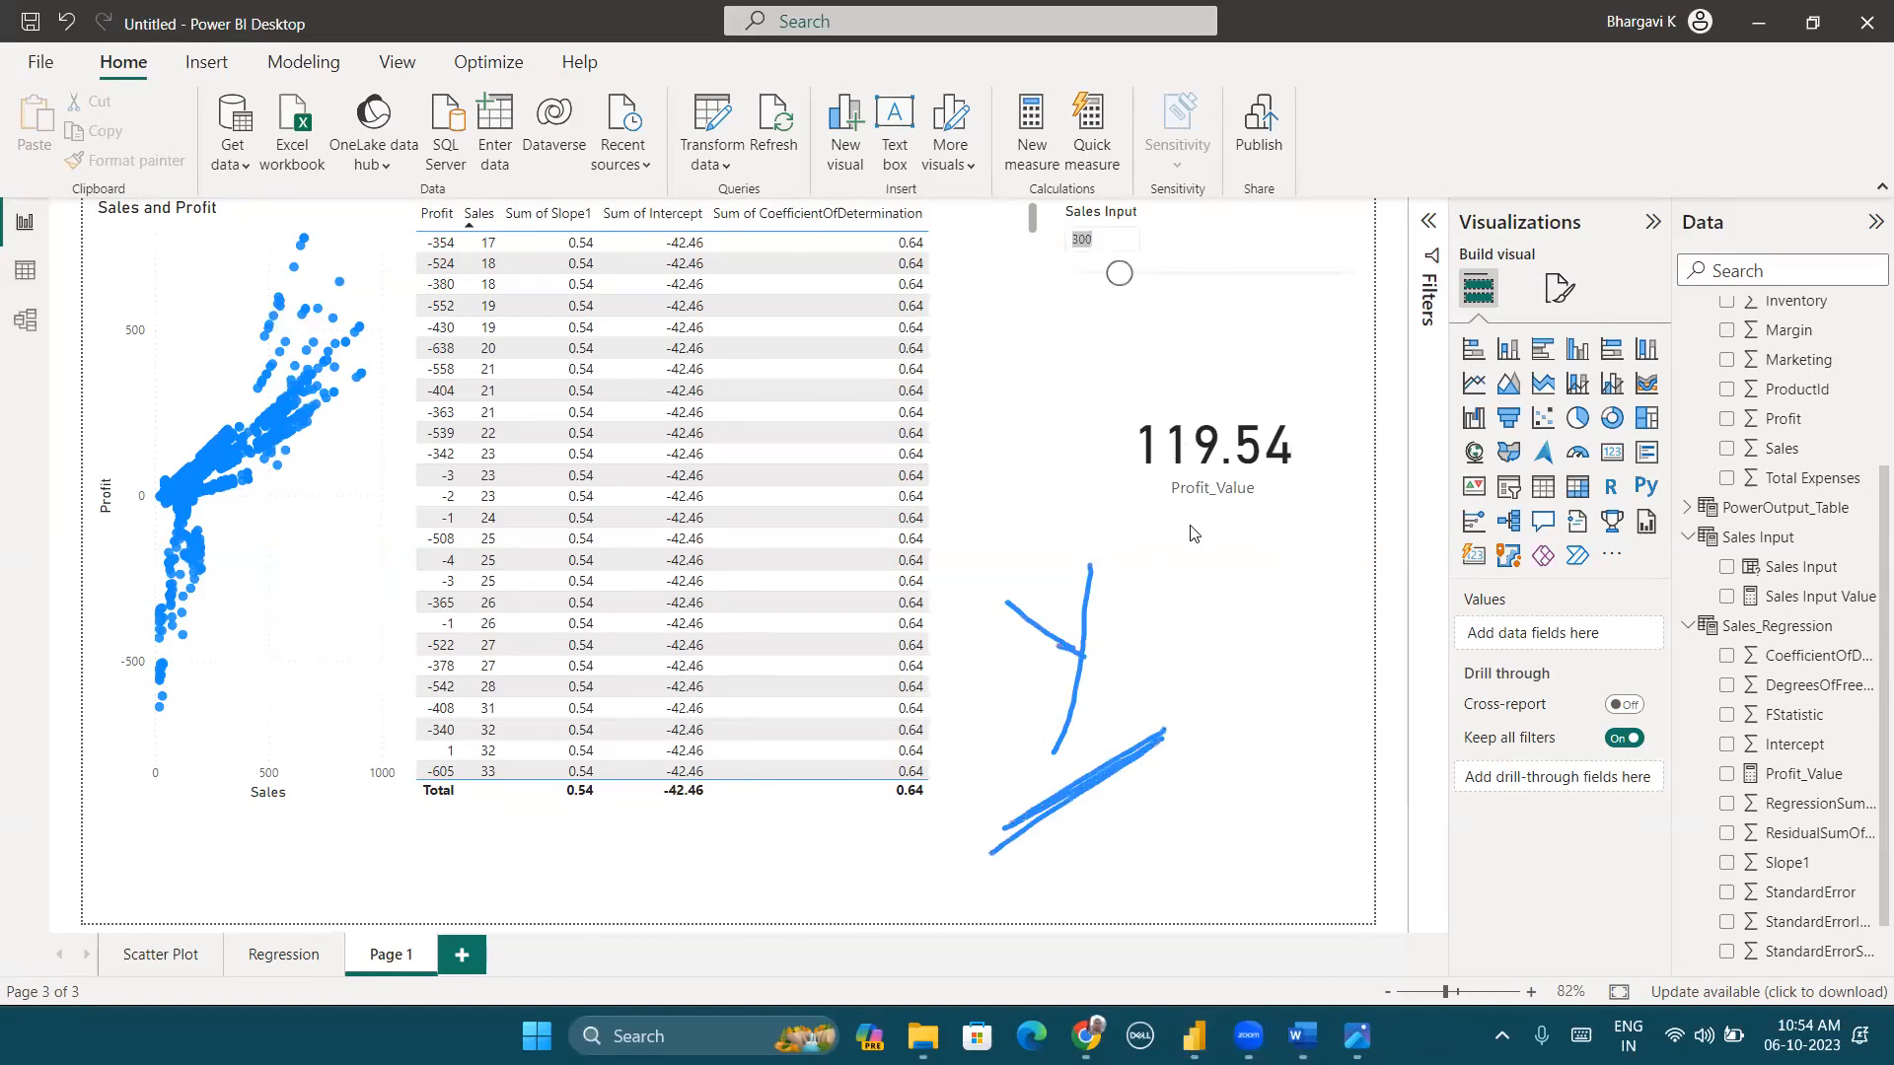
pyautogui.moveTo(1227, 851); pyautogui.dragTo(1294, 858)
pyautogui.moveTo(1363, 701); pyautogui.dragTo(1426, 789)
pyautogui.moveTo(1279, 904); pyautogui.dragTo(1450, 824)
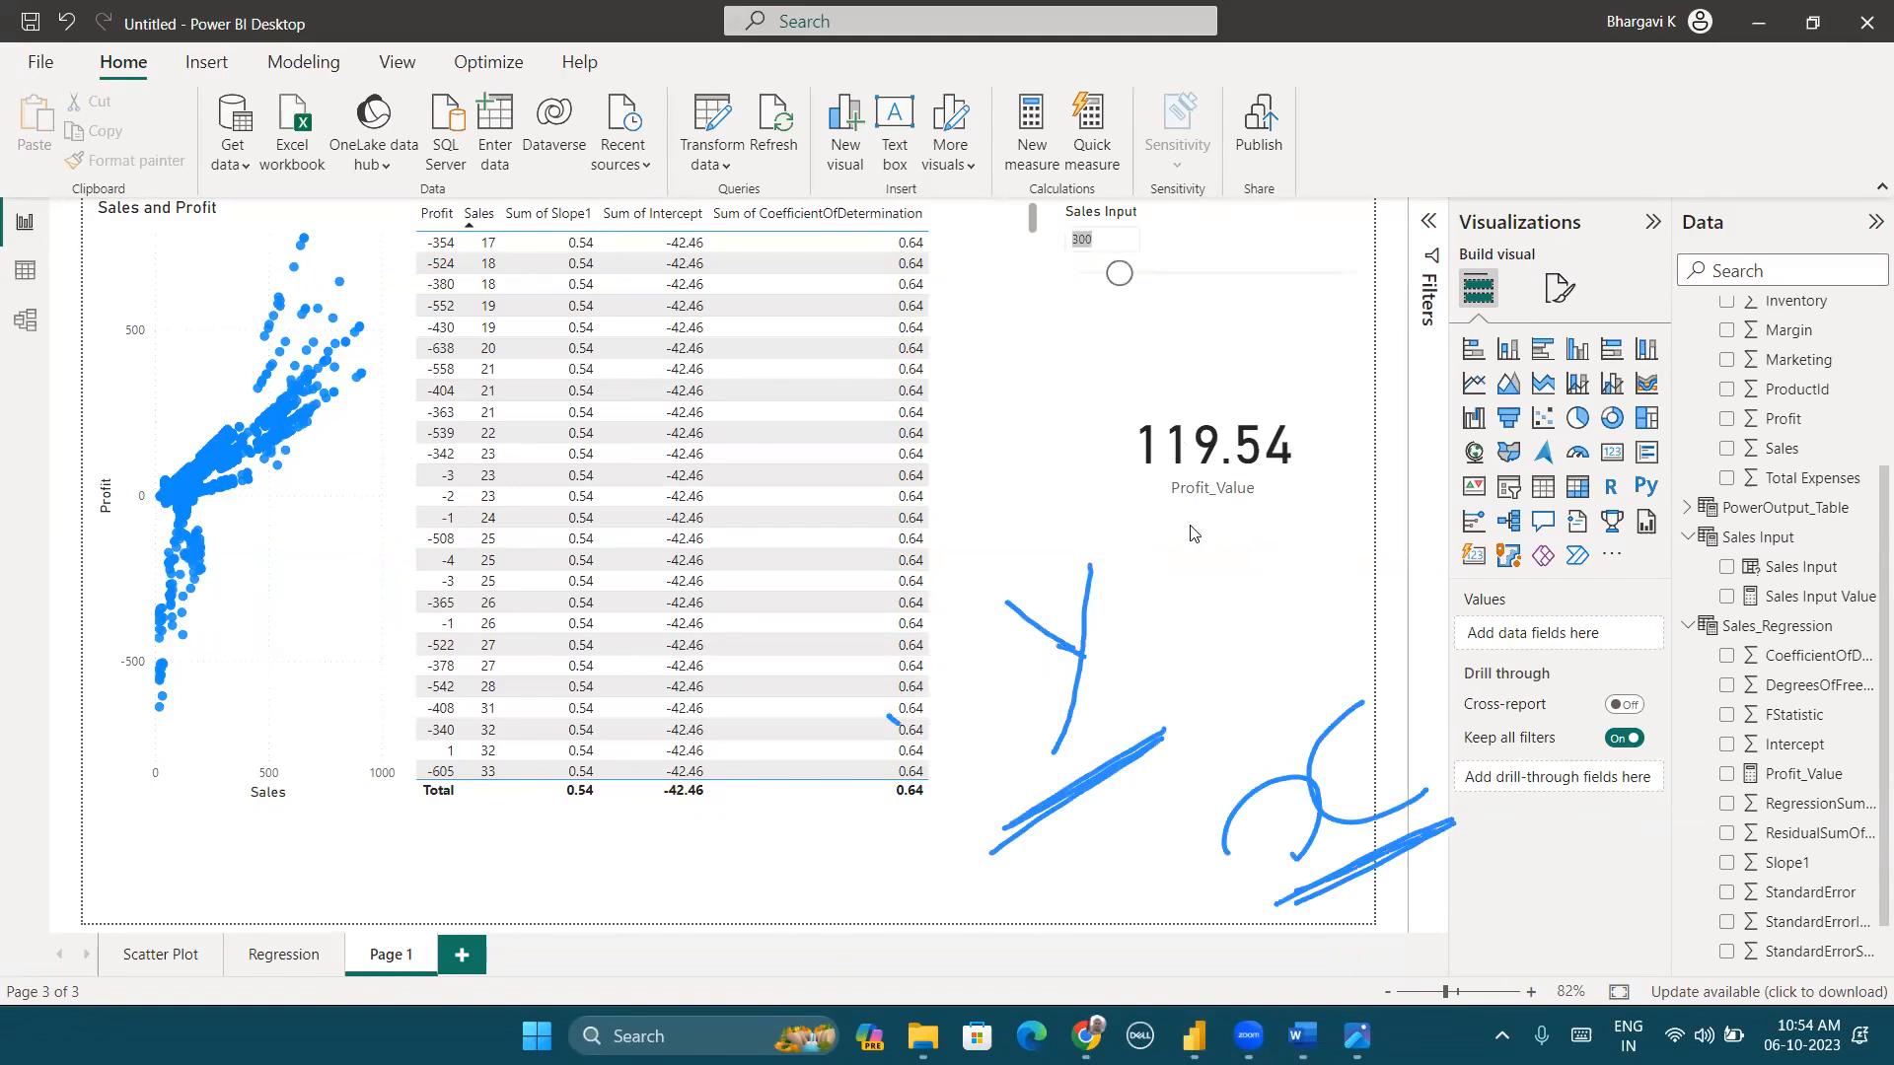
pyautogui.moveTo(897, 724); pyautogui.dragTo(1004, 615)
pyautogui.moveTo(1391, 708); pyautogui.dragTo(1517, 604)
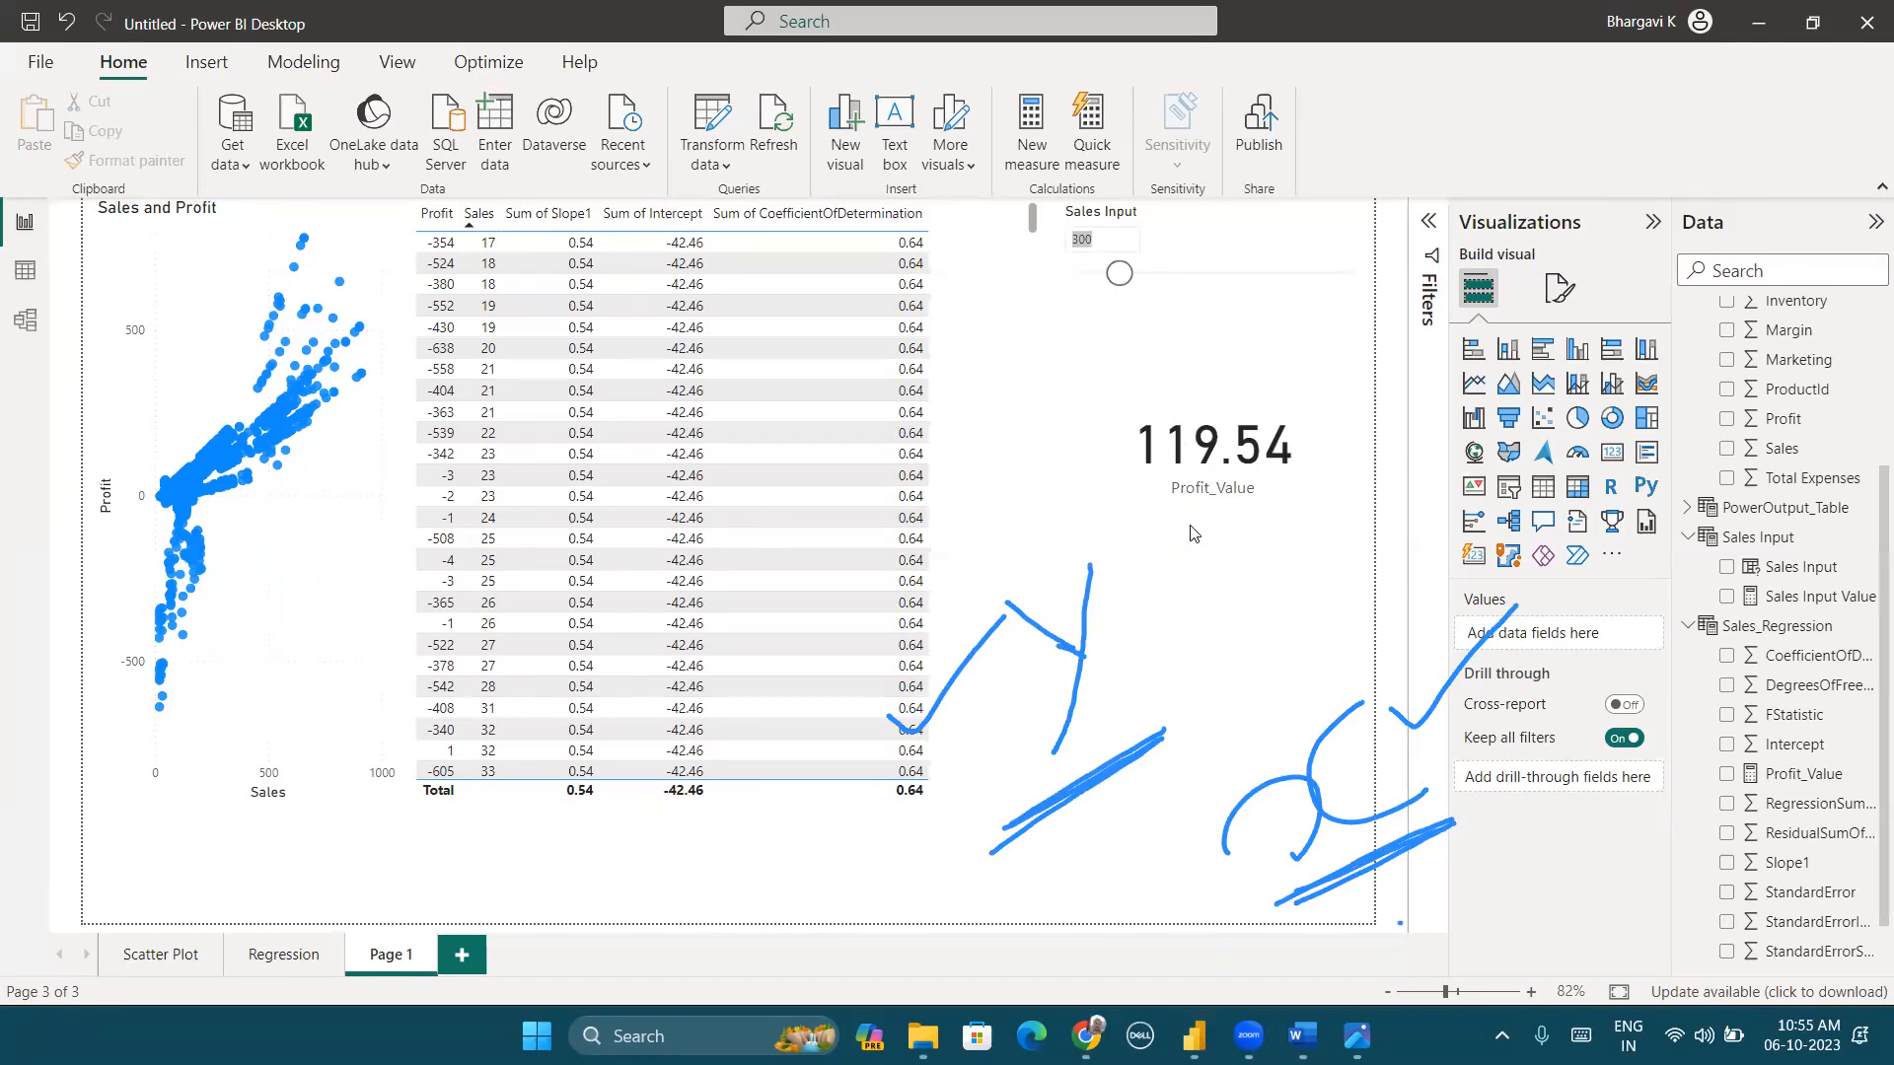
pyautogui.moveTo(1093, 699); pyautogui.dragTo(1165, 611)
pyautogui.moveTo(1590, 690); pyautogui.dragTo(1516, 789)
pyautogui.moveTo(1093, 695); pyautogui.dragTo(1211, 552)
pyautogui.moveTo(1473, 807); pyautogui.dragTo(1581, 679)
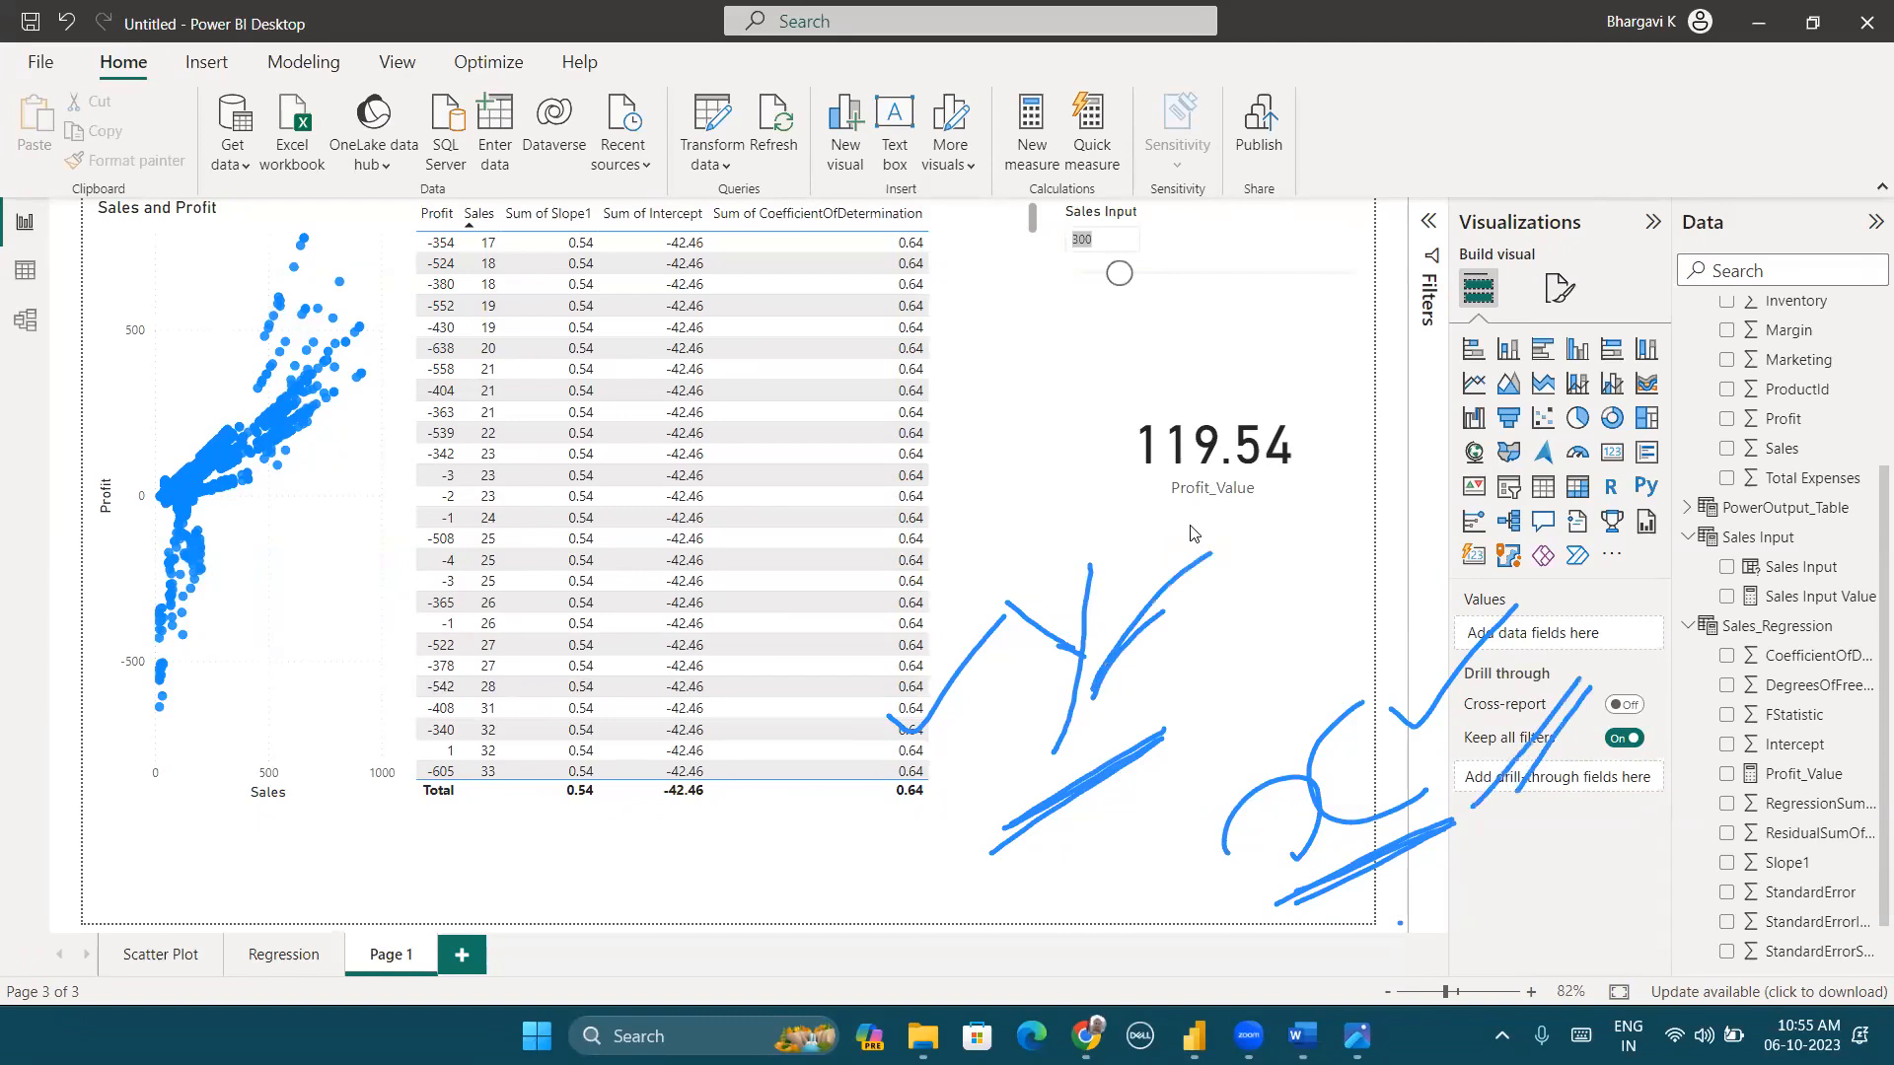
pyautogui.moveTo(1453, 825); pyautogui.dragTo(1632, 648)
pyautogui.moveTo(1095, 693); pyautogui.dragTo(1213, 557)
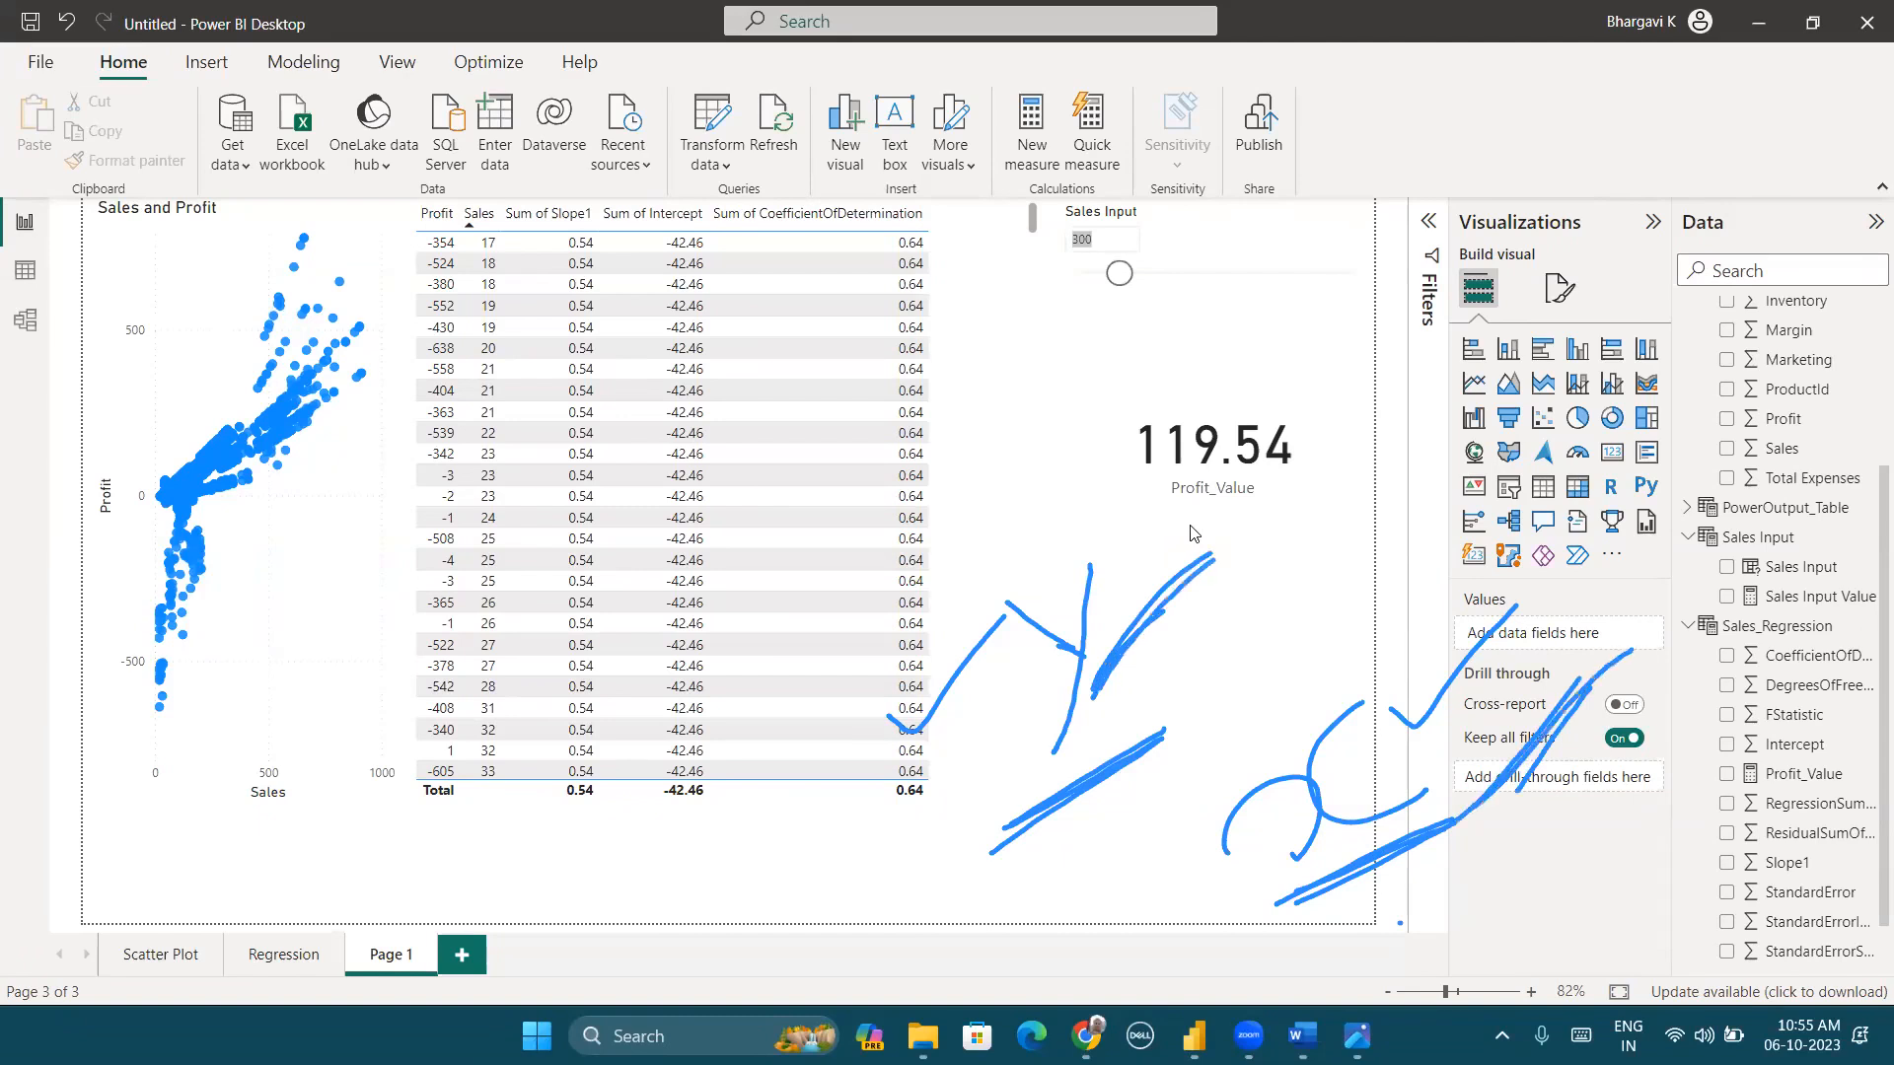
pyautogui.moveTo(1452, 781); pyautogui.dragTo(1632, 651)
pyautogui.moveTo(1119, 661); pyautogui.dragTo(1224, 559)
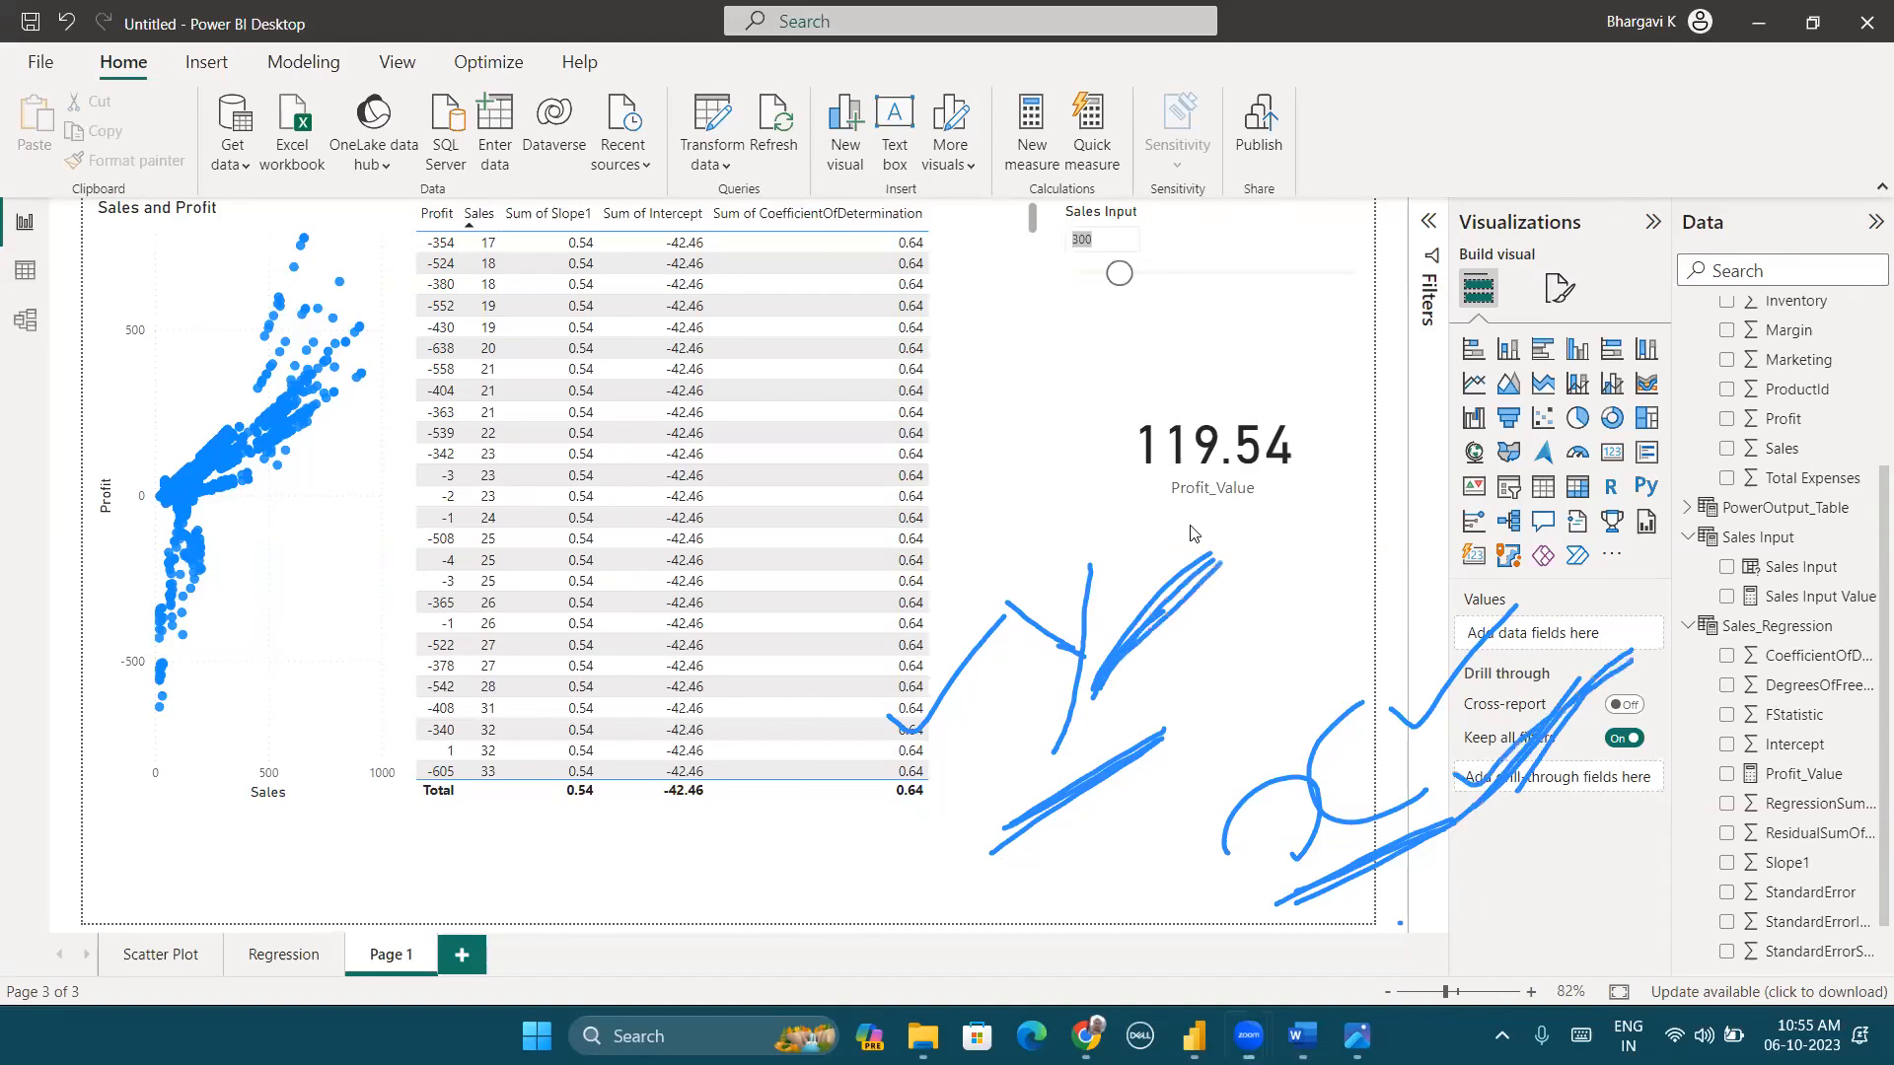
pyautogui.click(1368, 119)
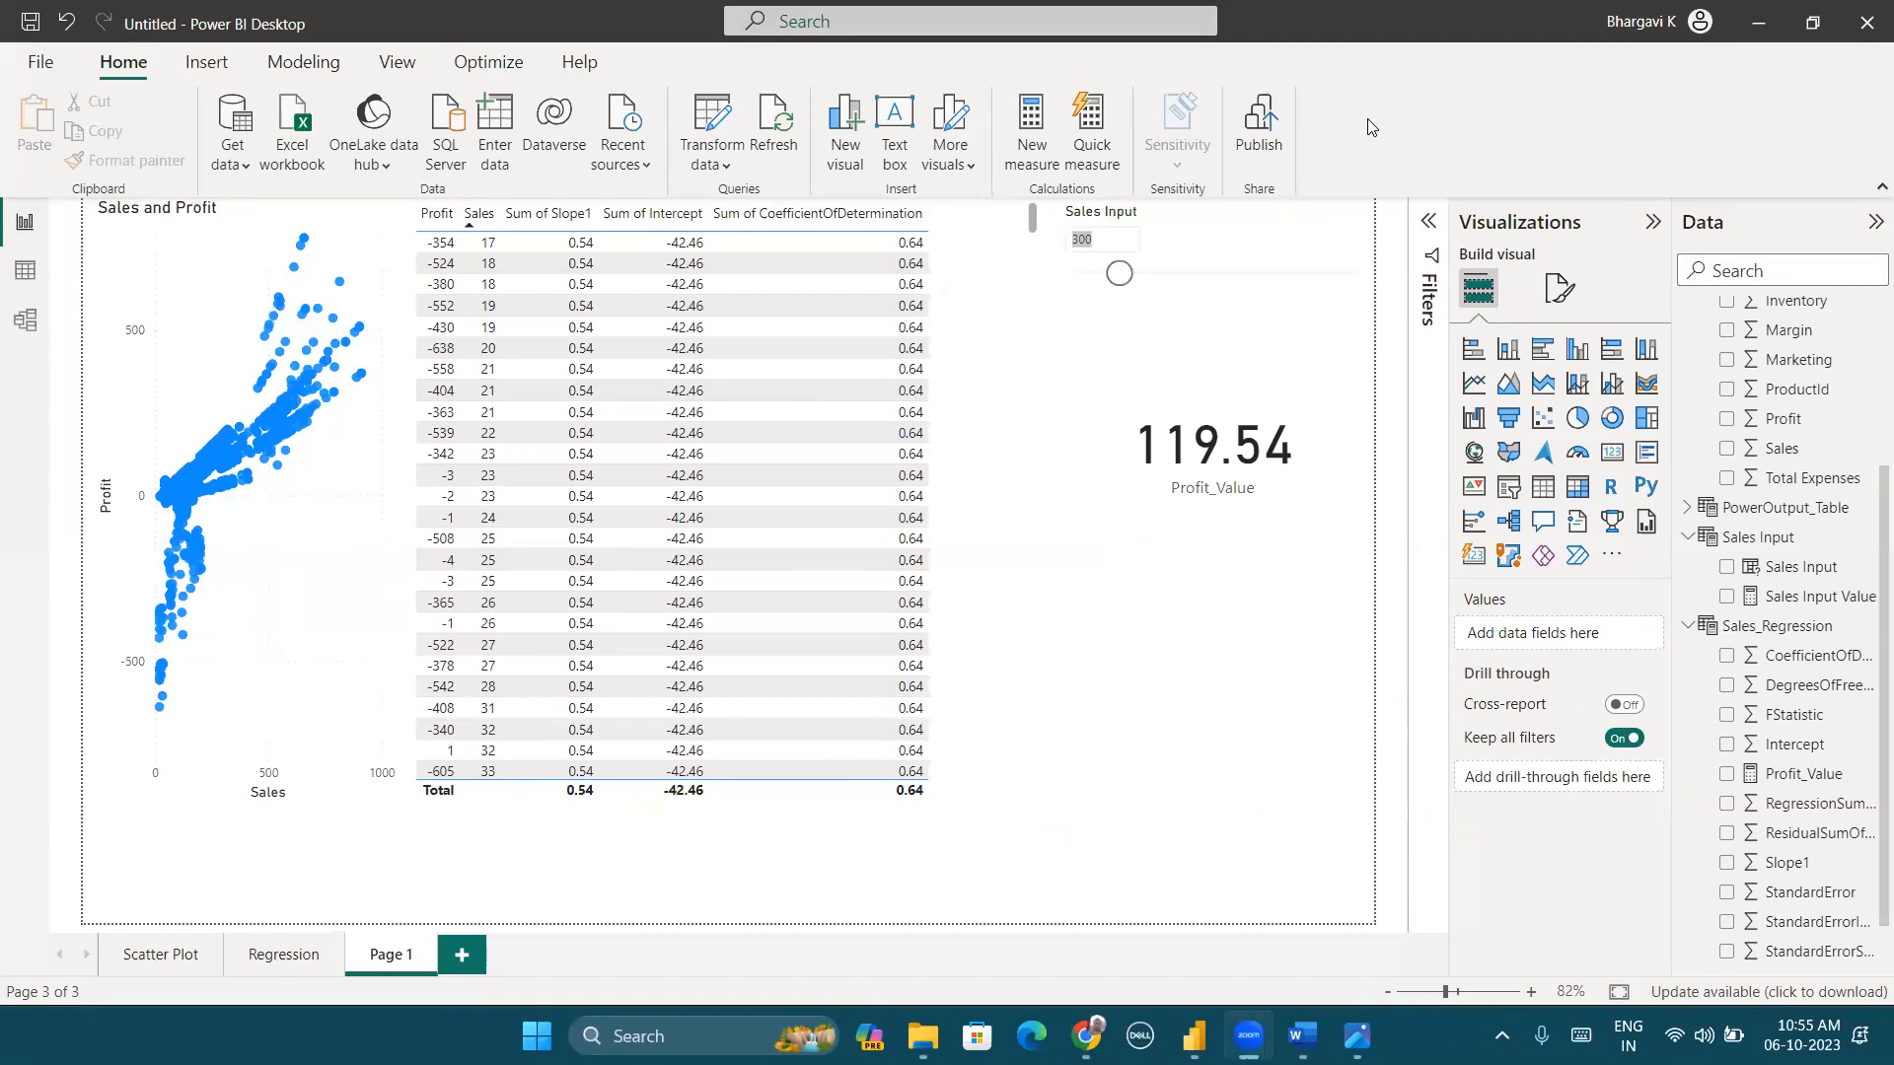